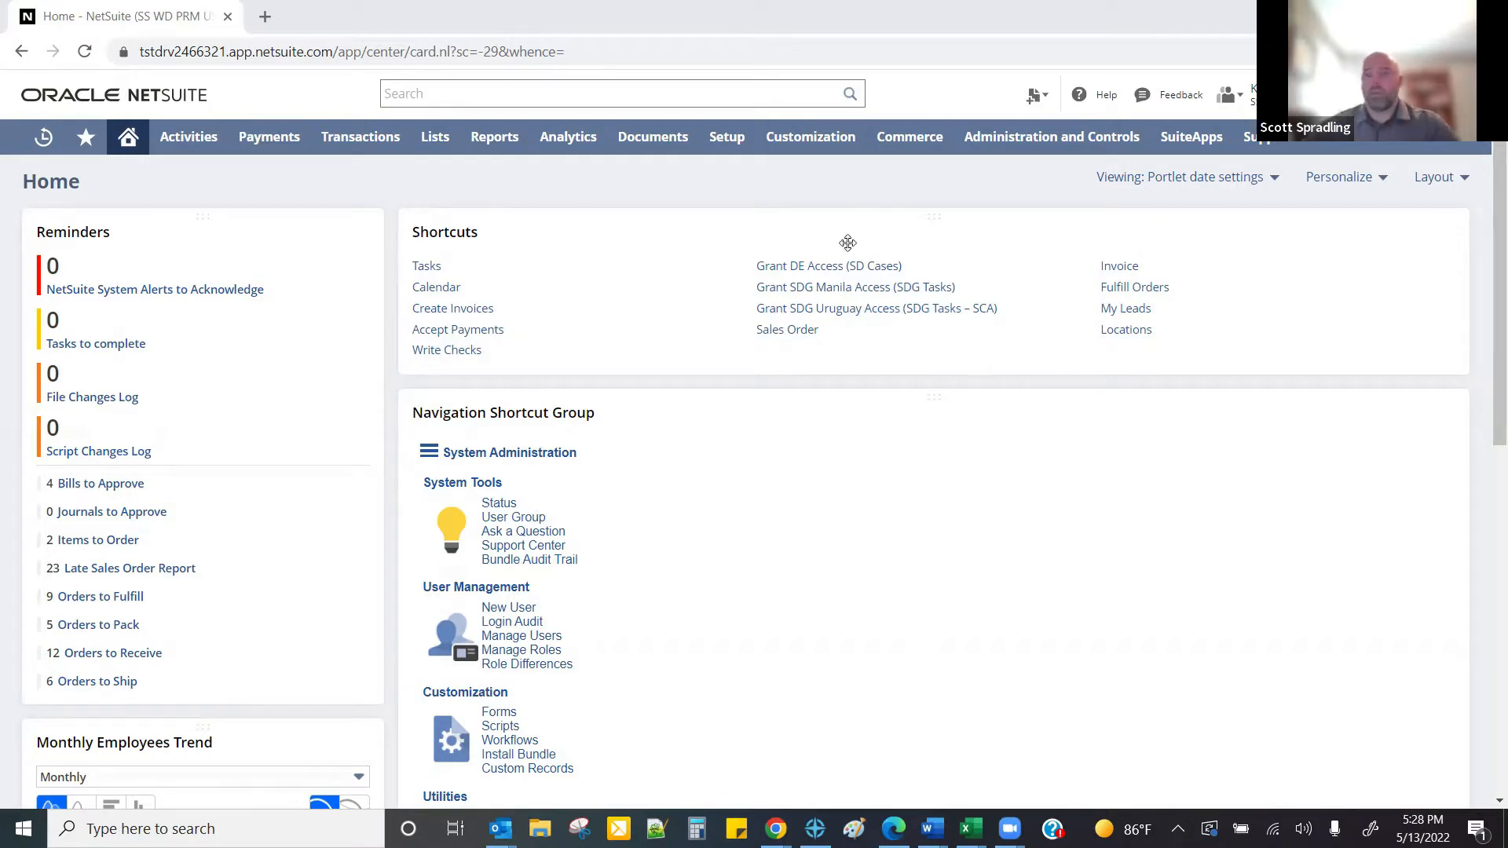
# - Start a new saved search of the Transaction type
pyautogui.moveTo(491, 141)
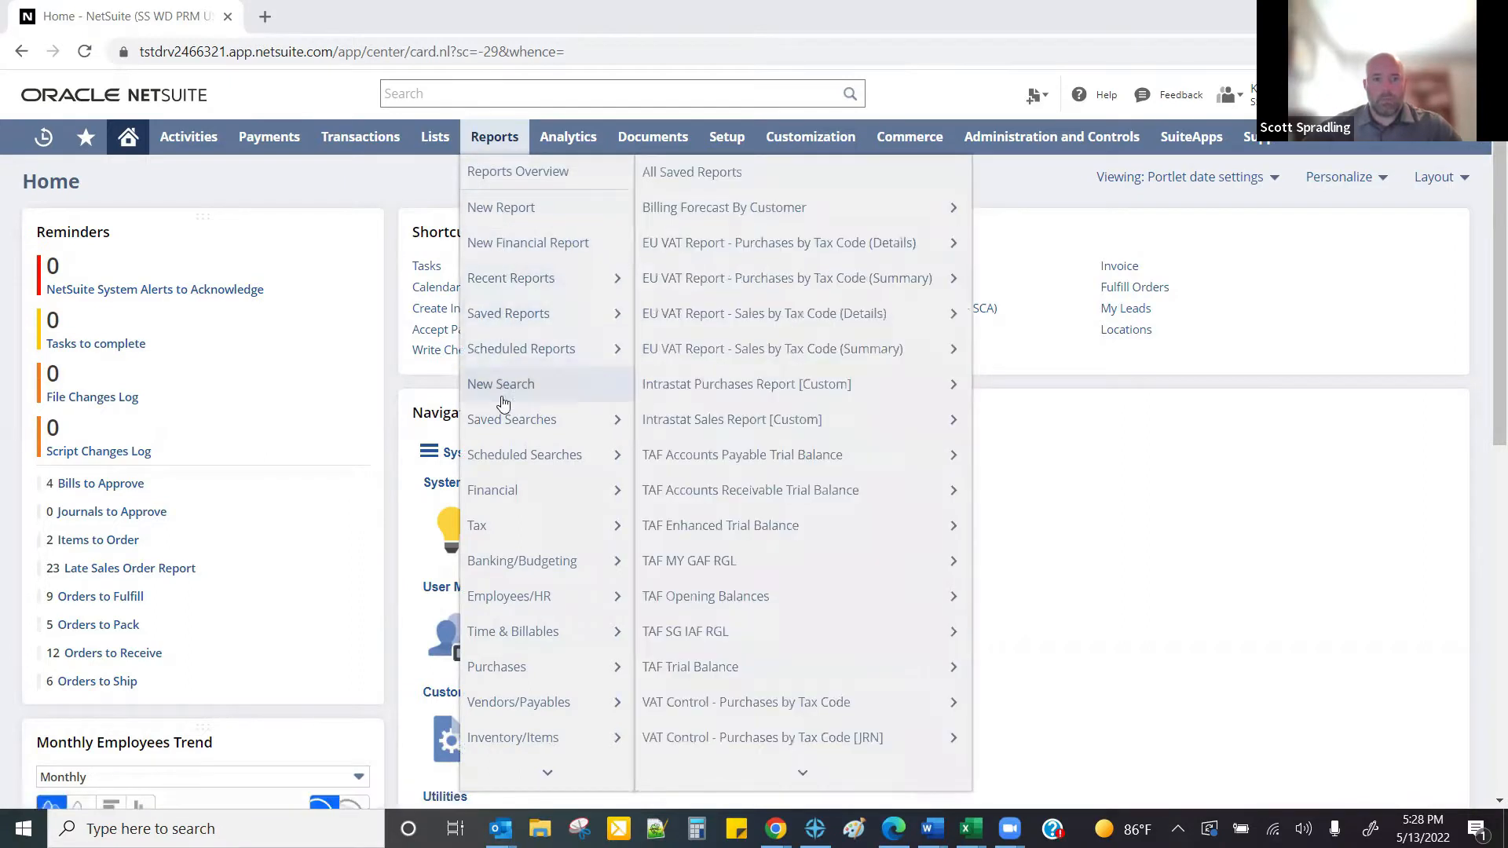
pyautogui.moveTo(614, 429)
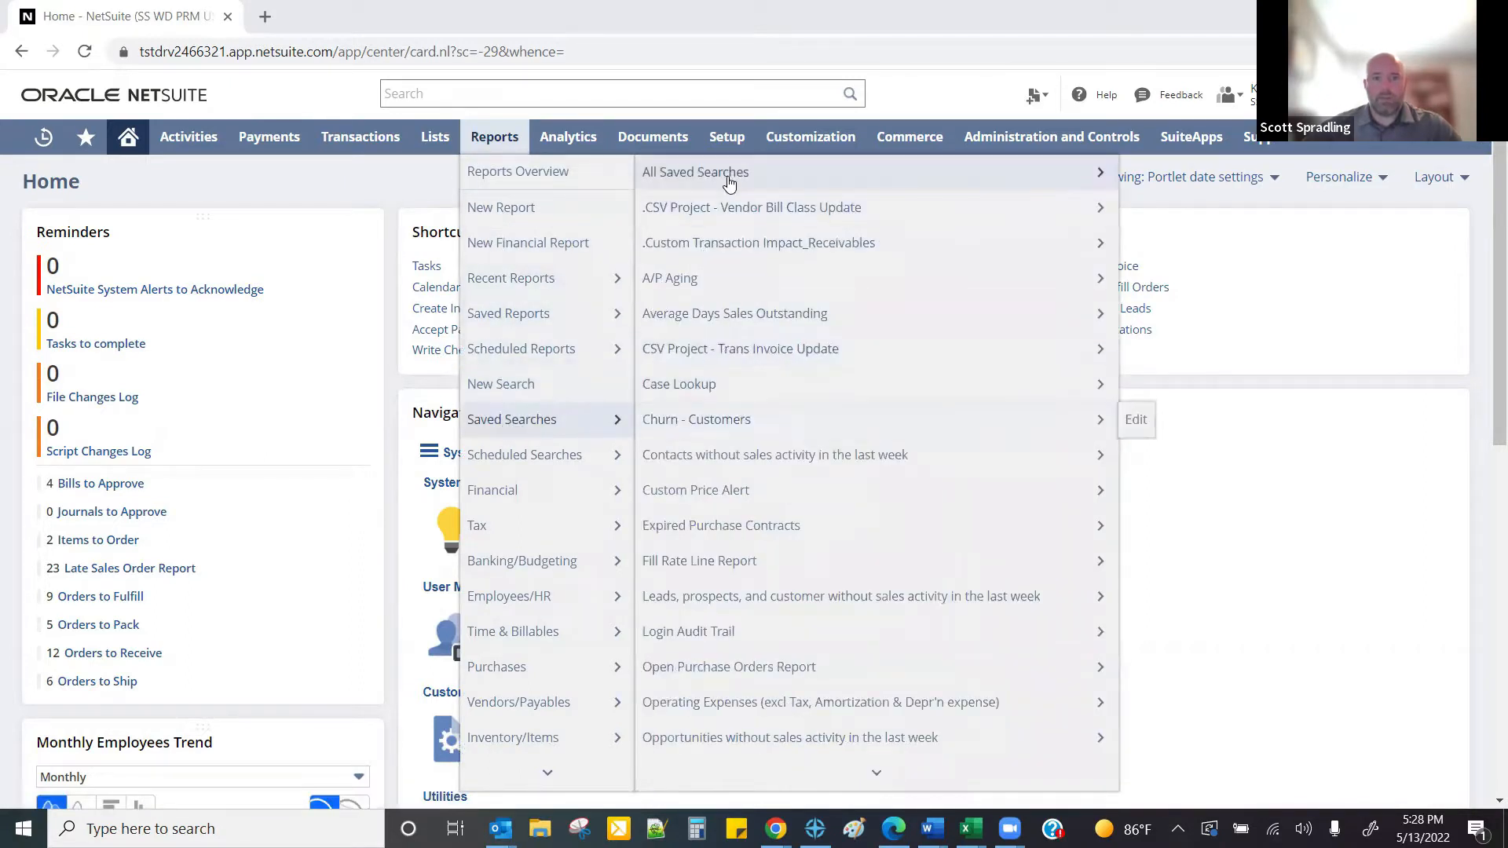
pyautogui.moveTo(1093, 178)
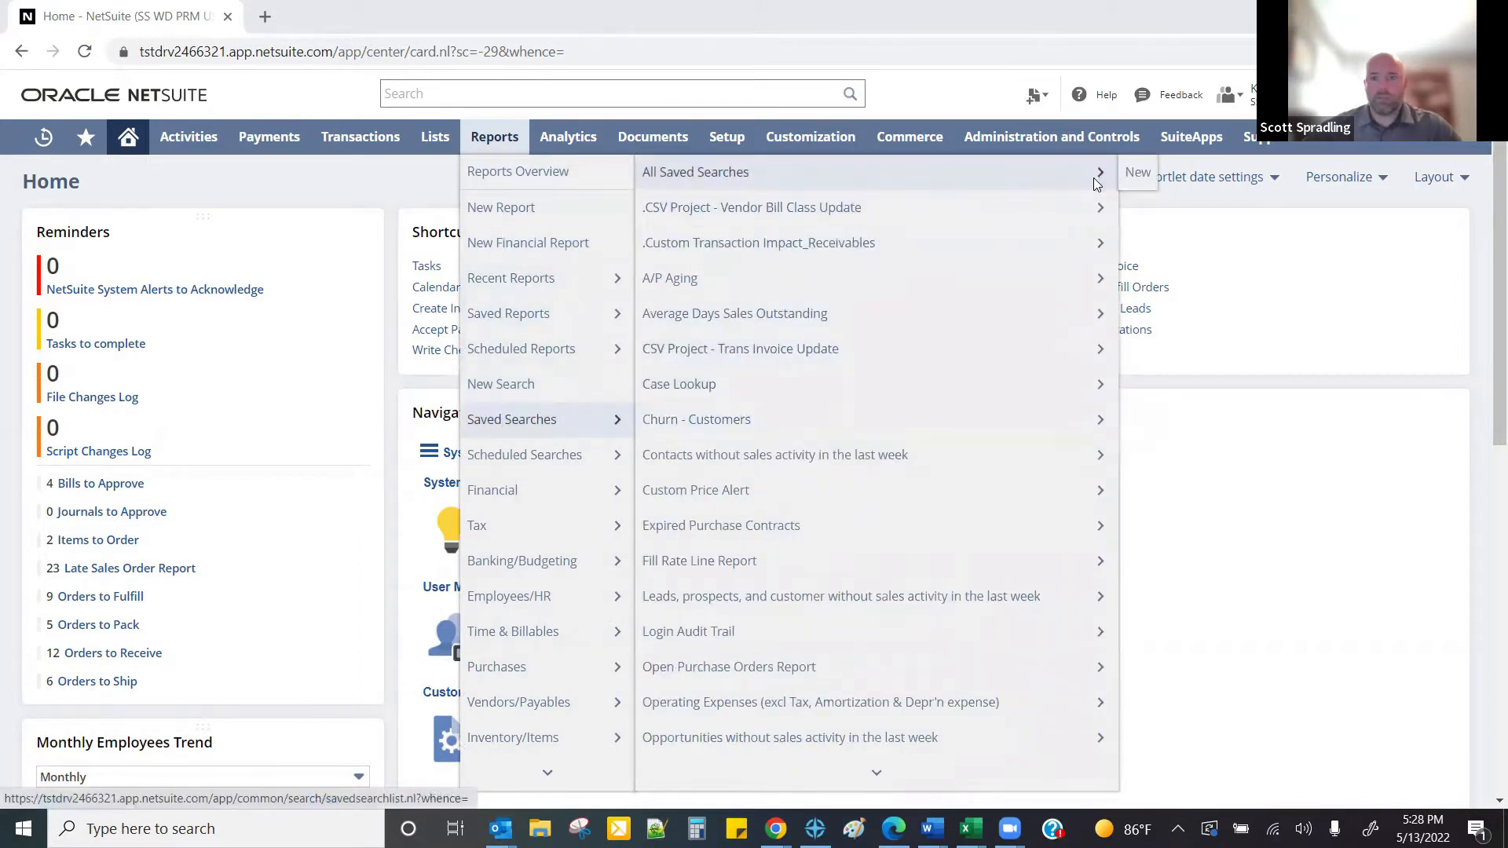
pyautogui.click(1141, 180)
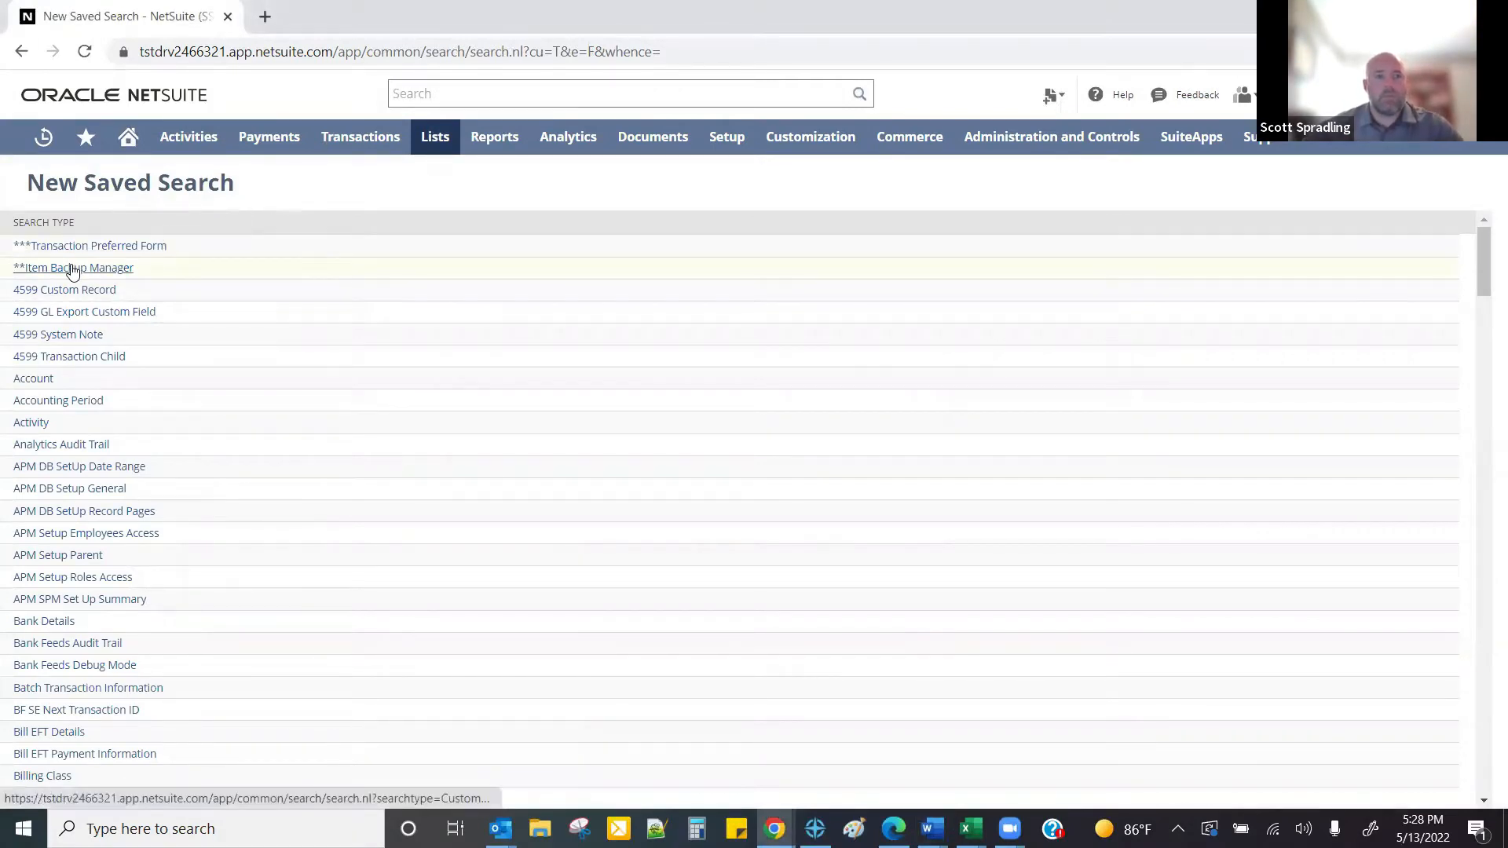
pyautogui.scroll(-7, 63, 495)
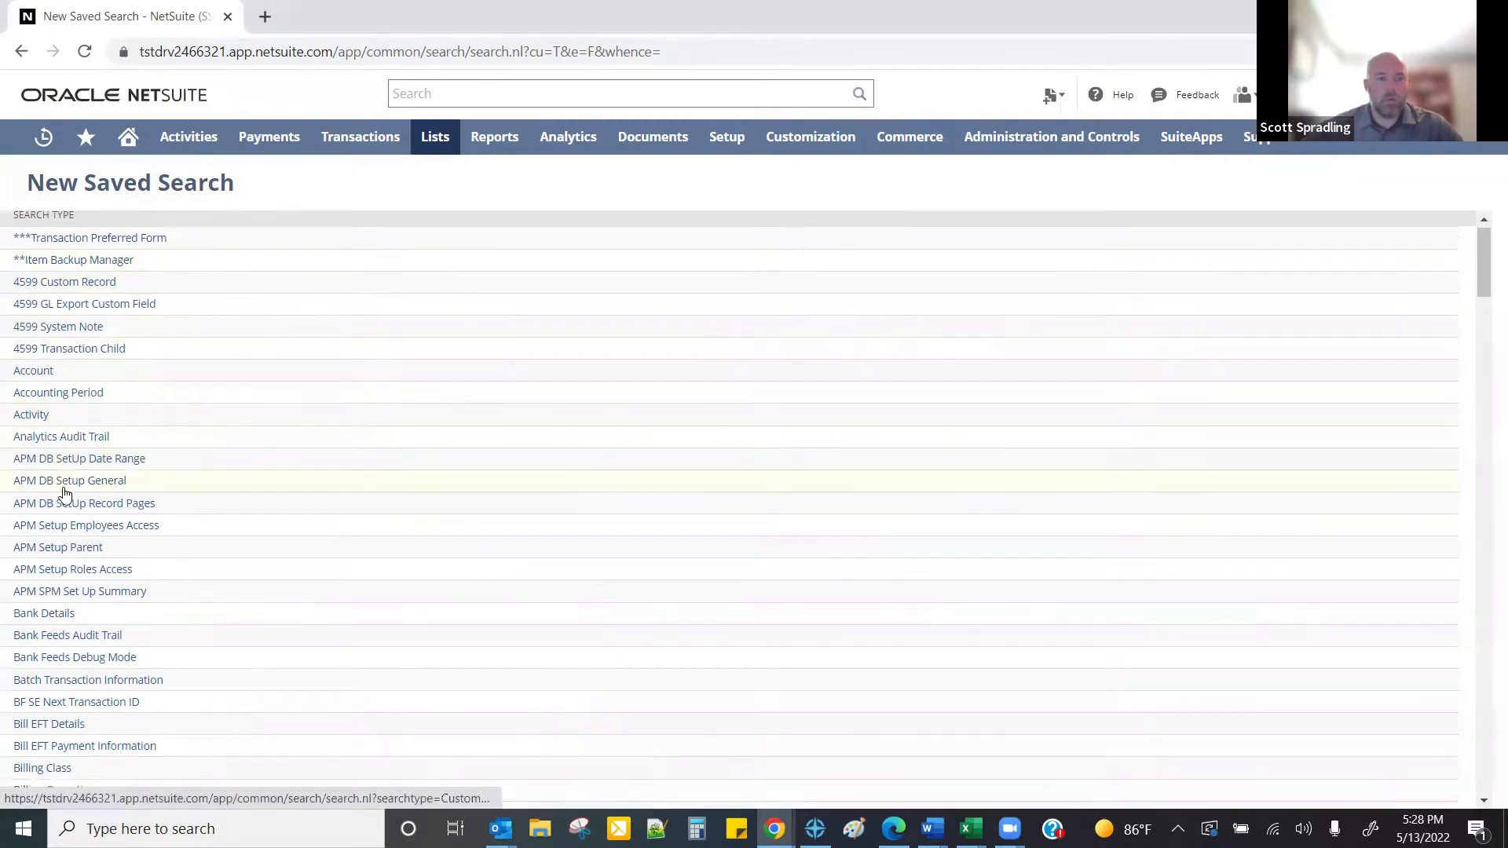
pyautogui.scroll(-12, 65, 552)
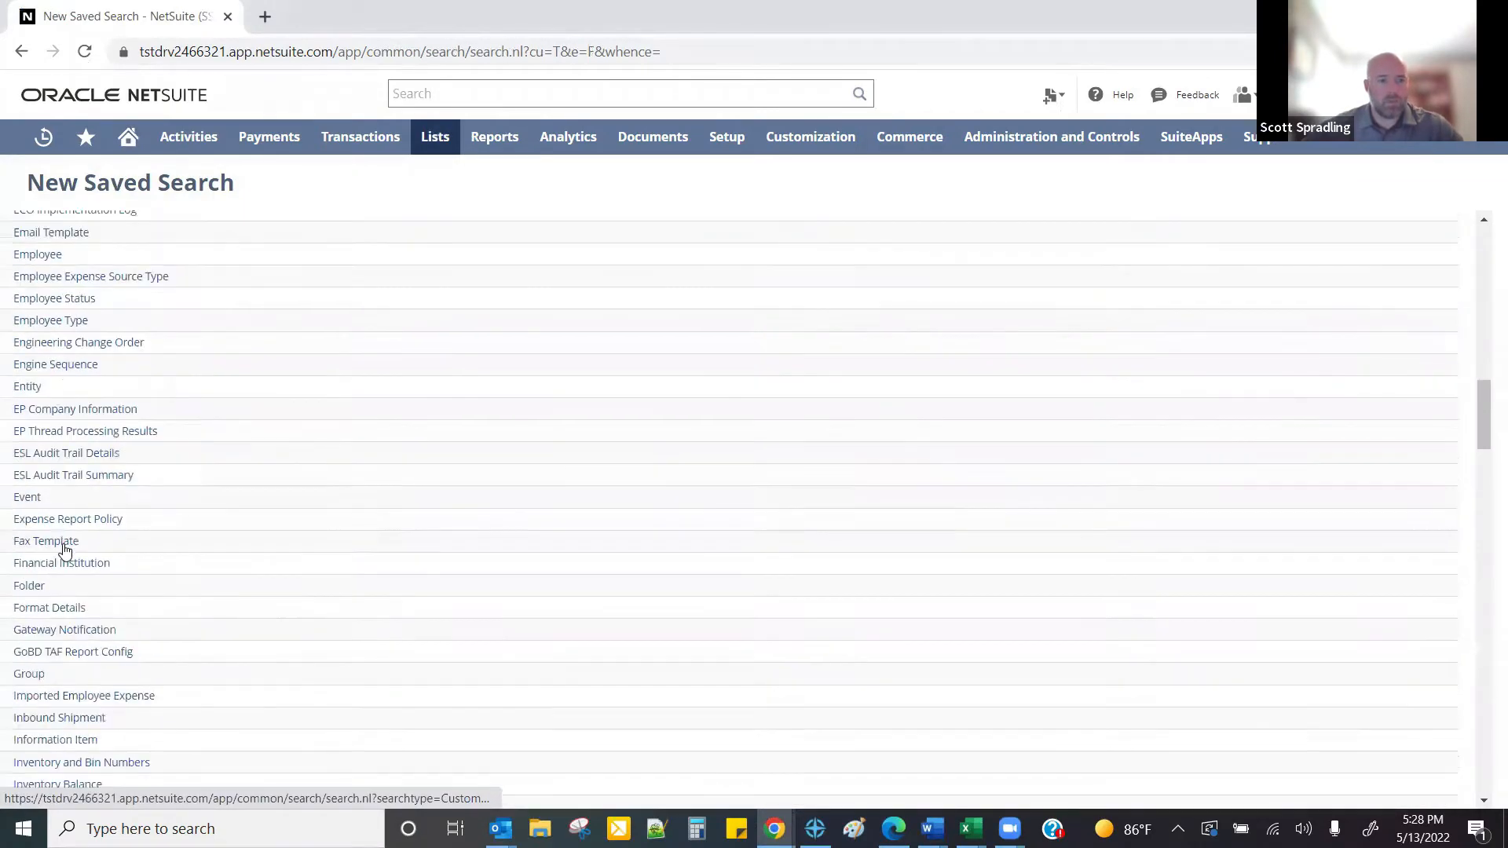
pyautogui.scroll(-14, 65, 552)
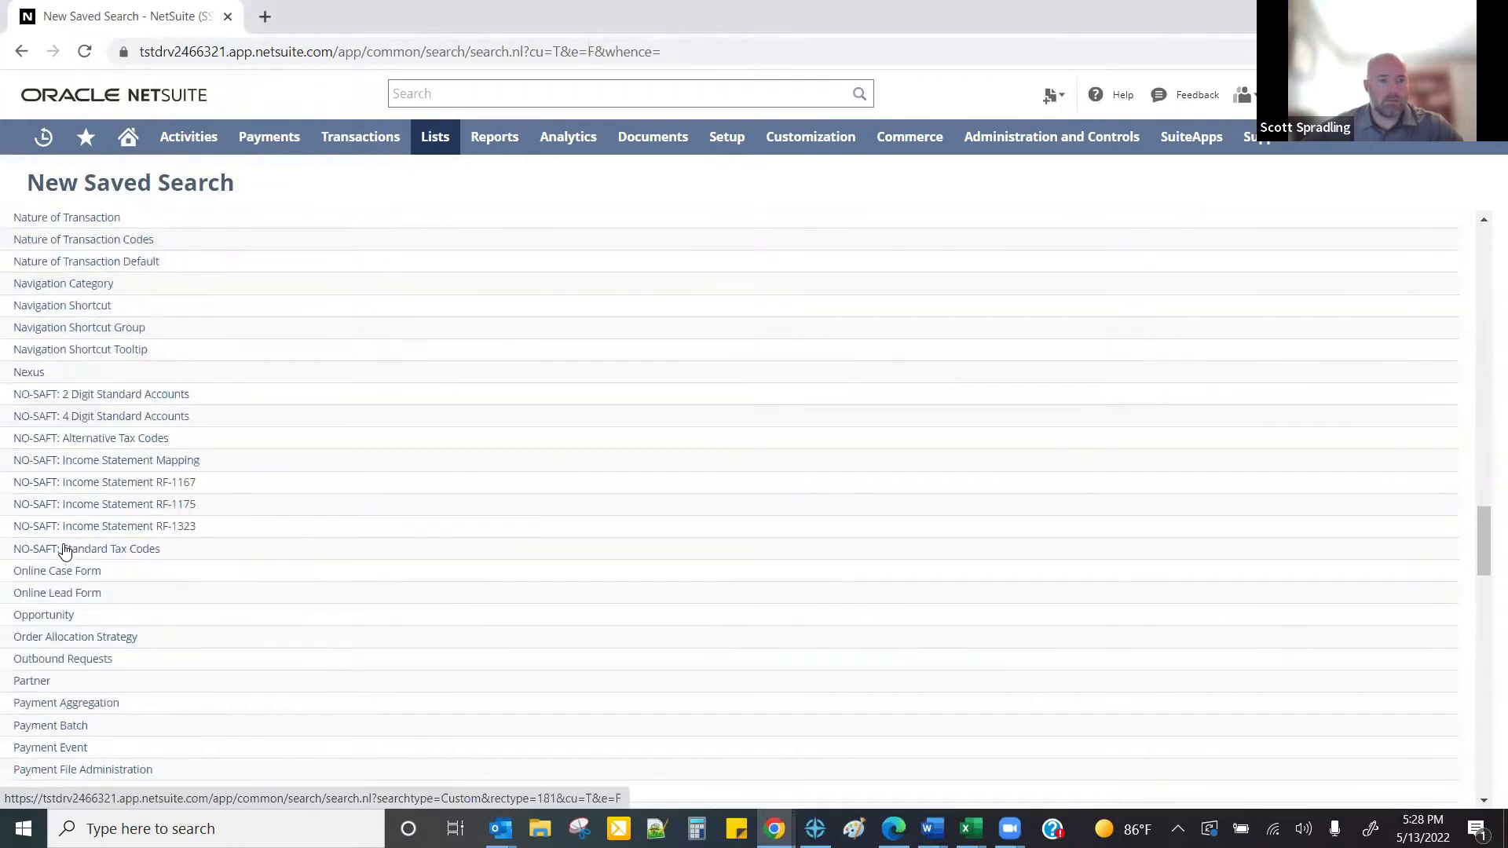
pyautogui.scroll(-12, 65, 552)
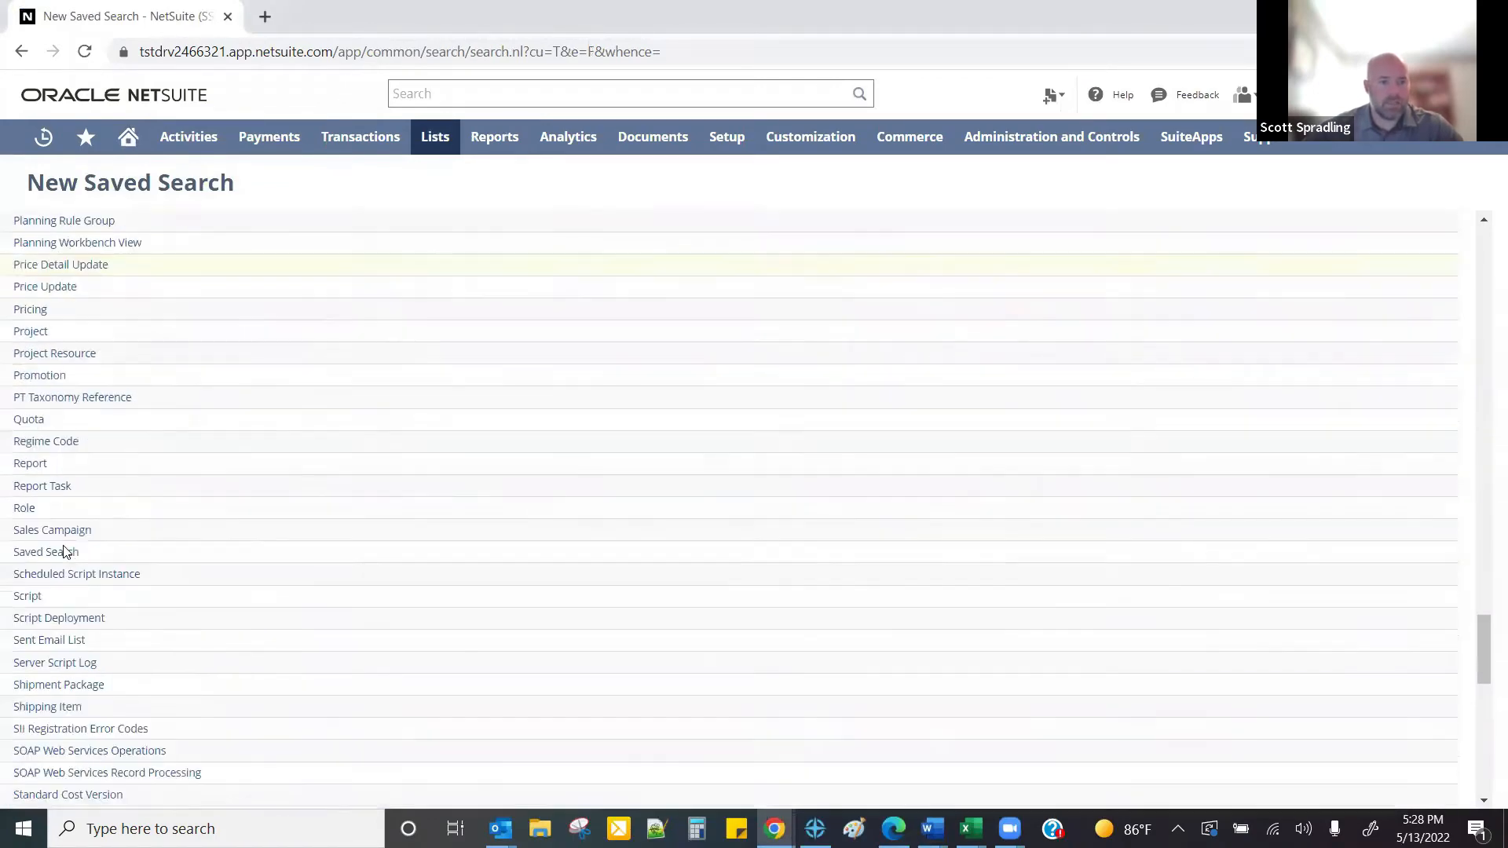
pyautogui.scroll(-12, 65, 552)
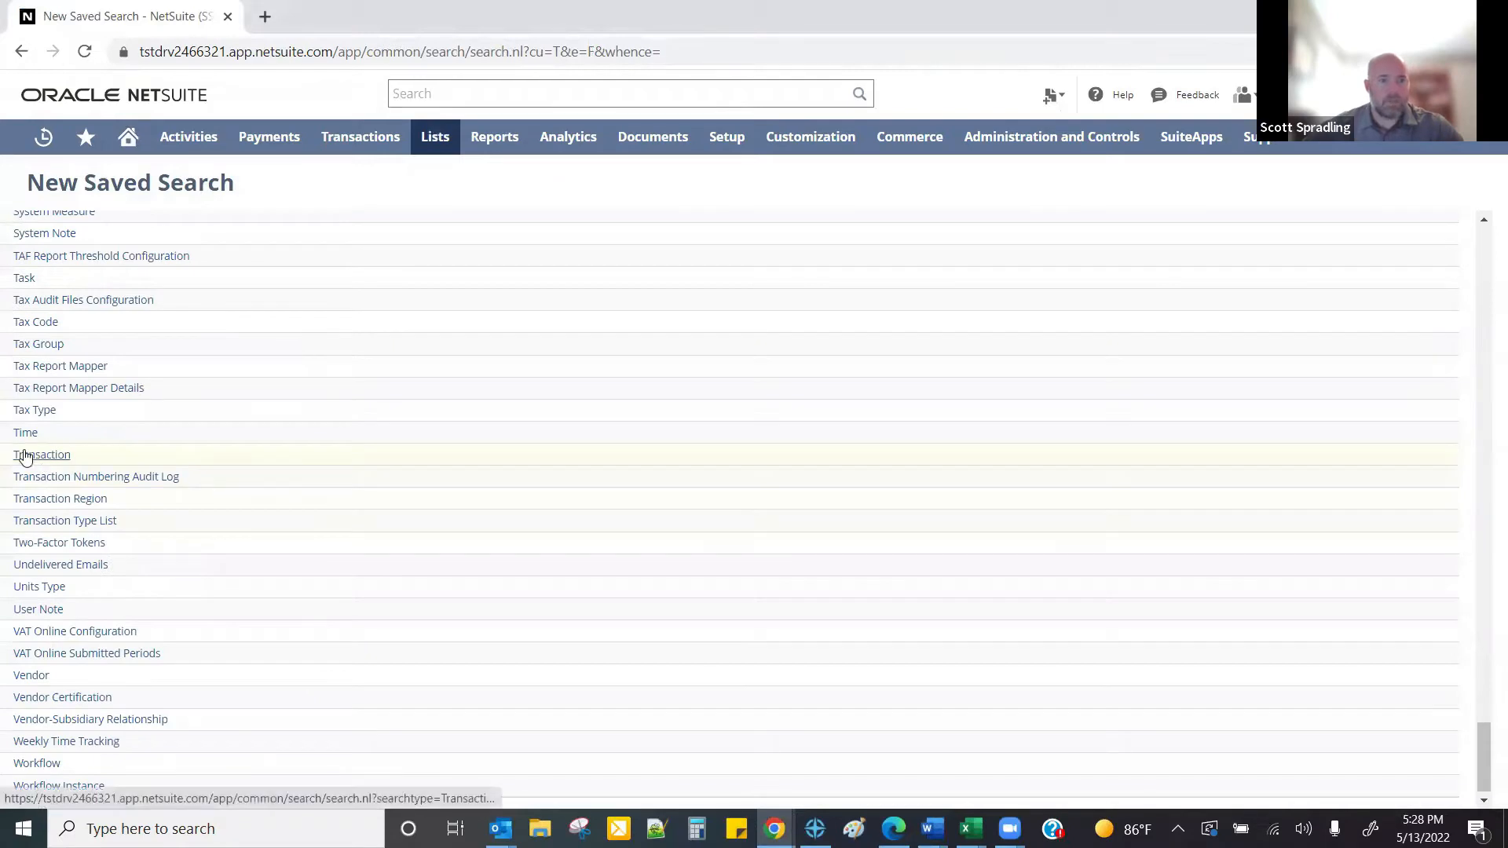
pyautogui.click(38, 461)
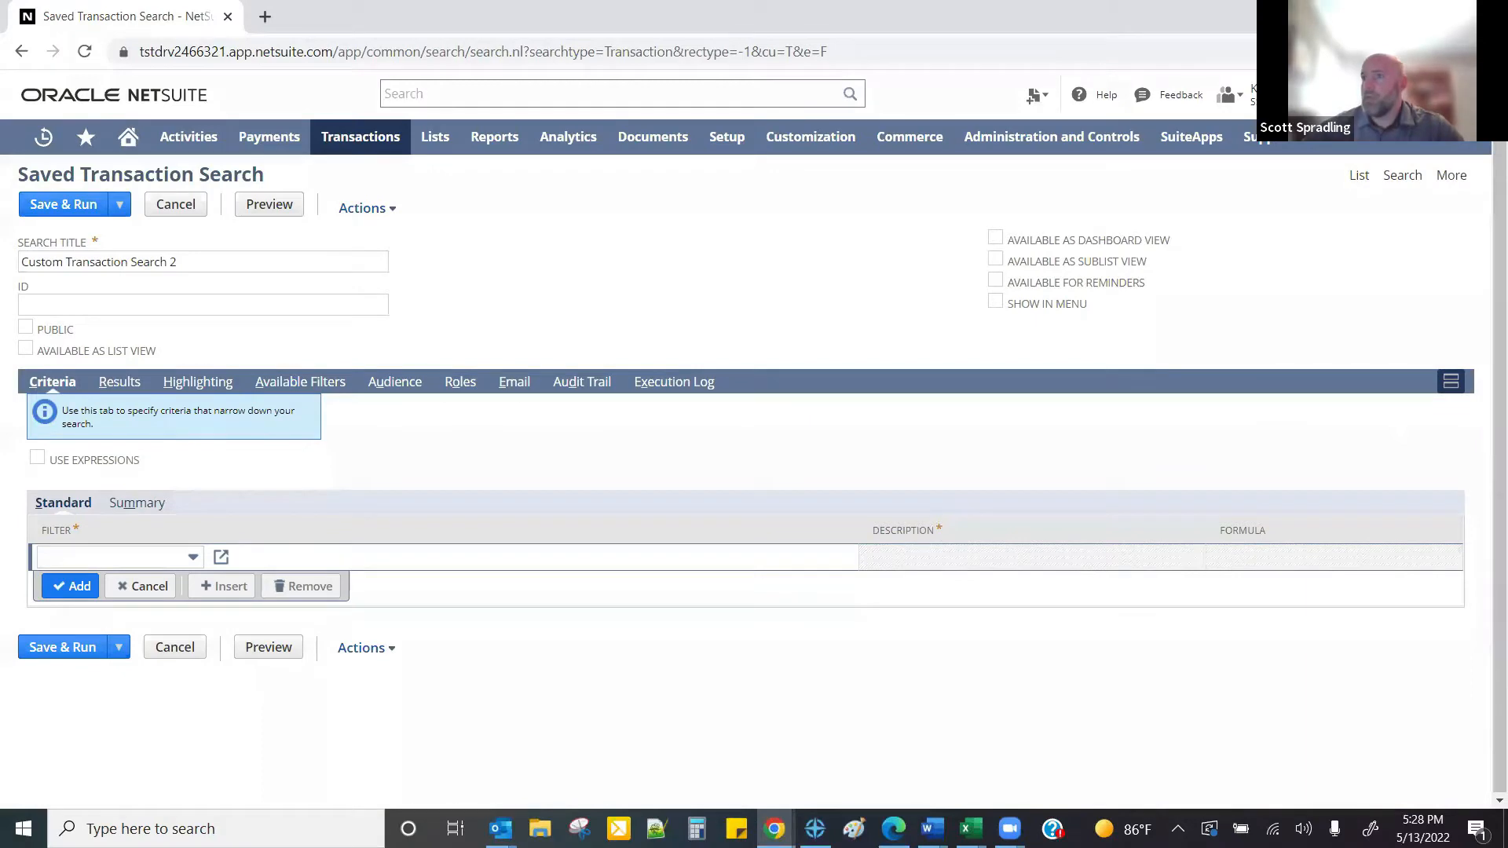
# - Title the saved search "Past Due Invoices by Sales Rep", correcting the spelling of "Invoices"
pyautogui.moveTo(212, 261); pyautogui.dragTo(4, 259)
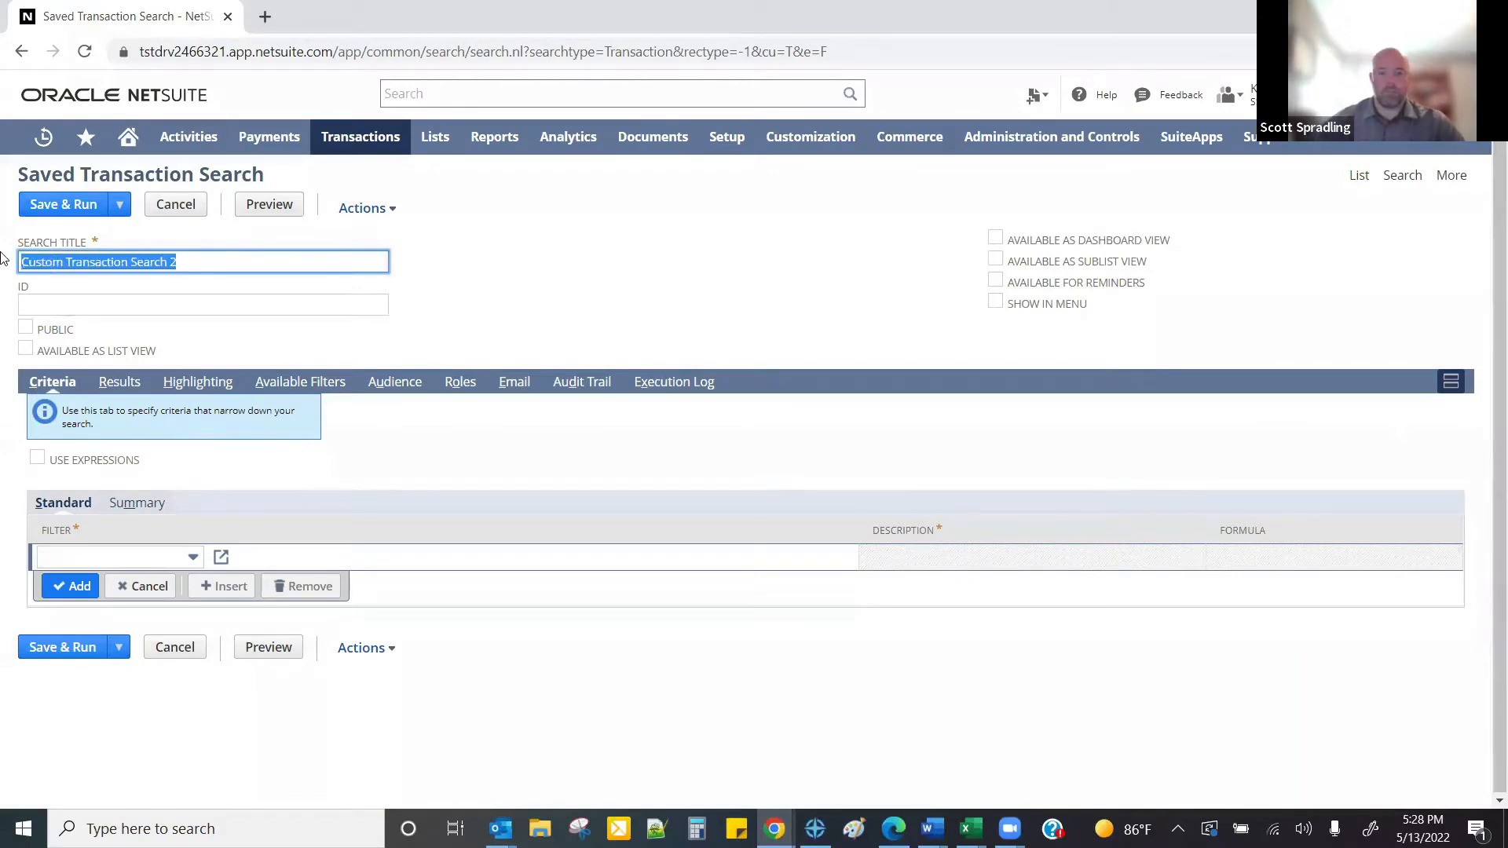
pyautogui.write('Past Due')
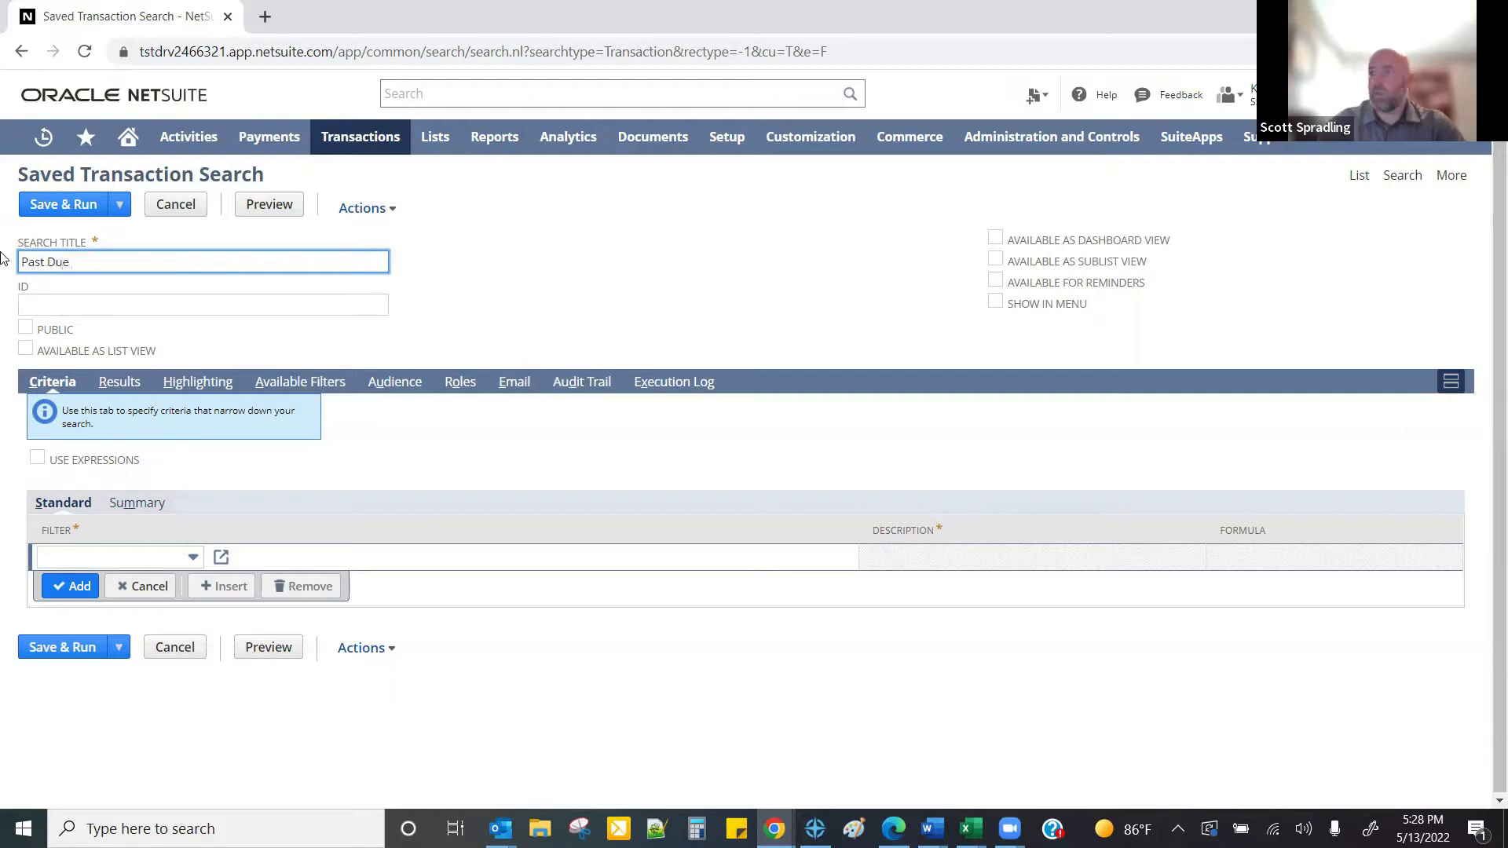
pyautogui.write(' INoices')
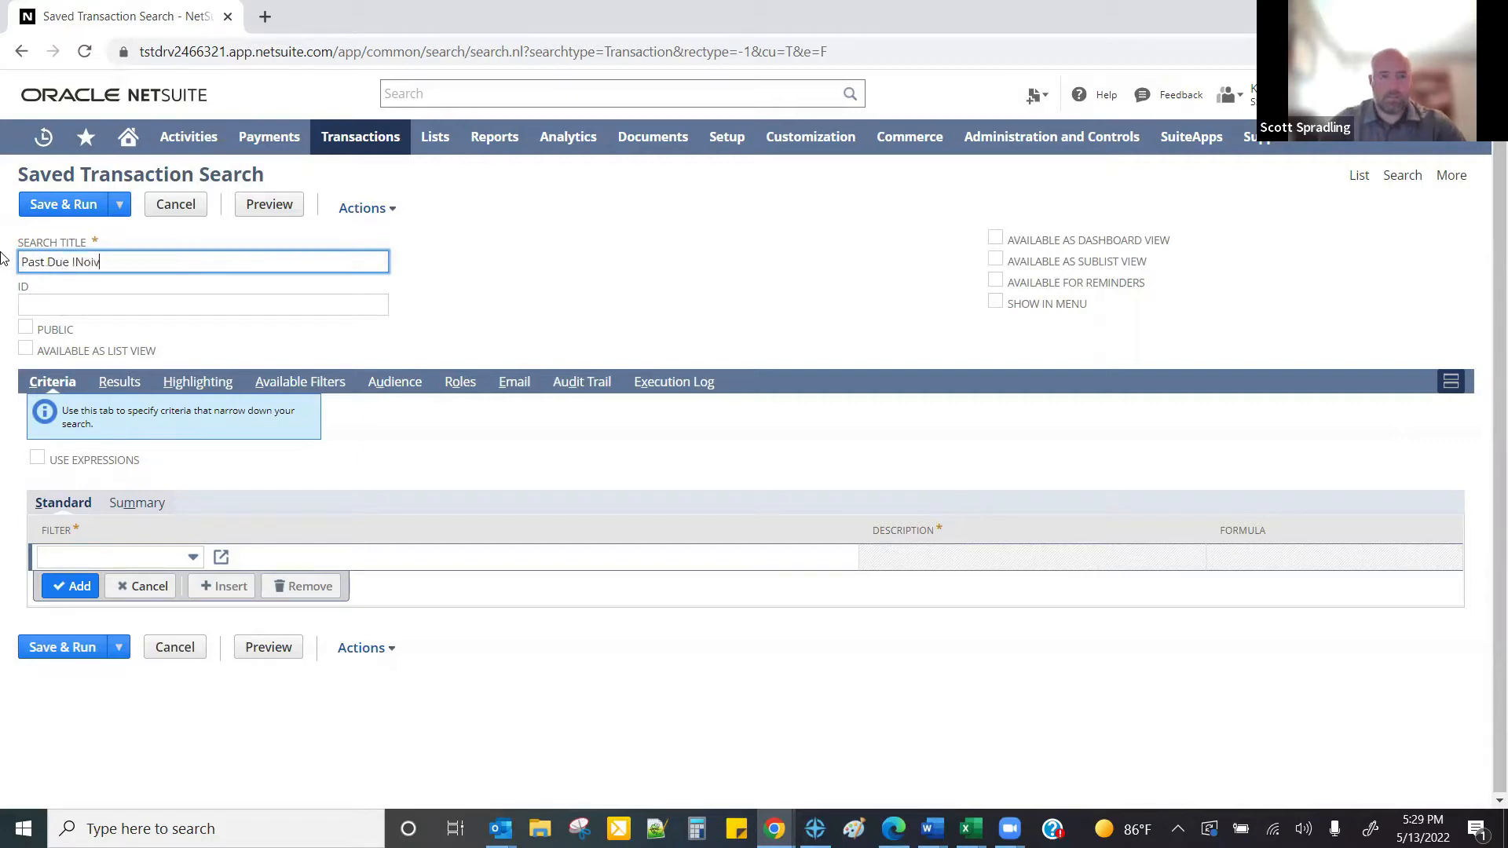
pyautogui.press('BackSpace')
pyautogui.press('BackSpace')
pyautogui.press('BackSpace')
pyautogui.press('BackSpace')
pyautogui.press('BackSpace')
pyautogui.press('BackSpace')
pyautogui.write('noices by')
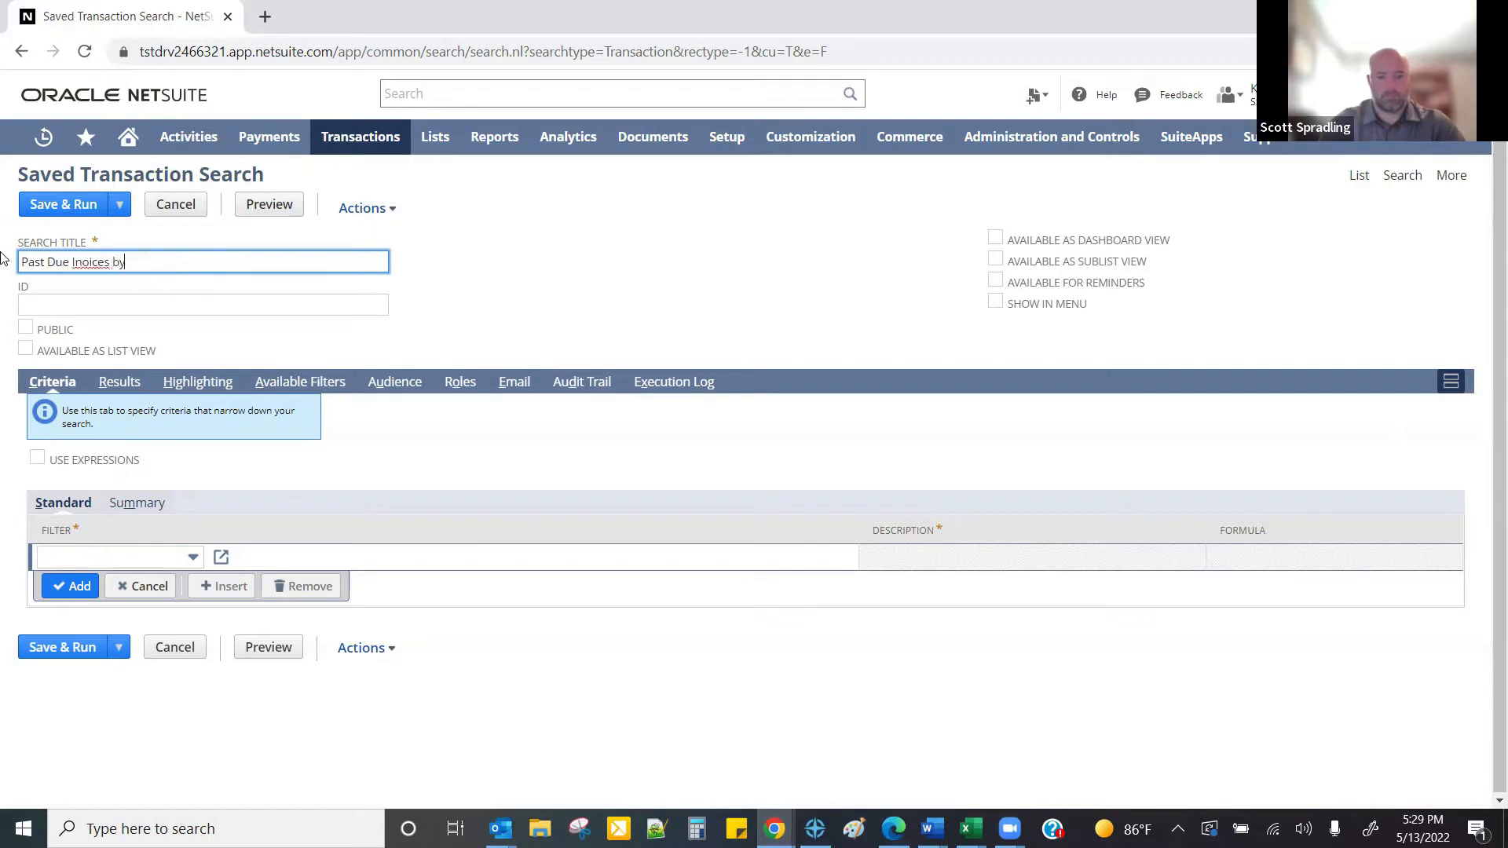
pyautogui.write(' Sales Rep')
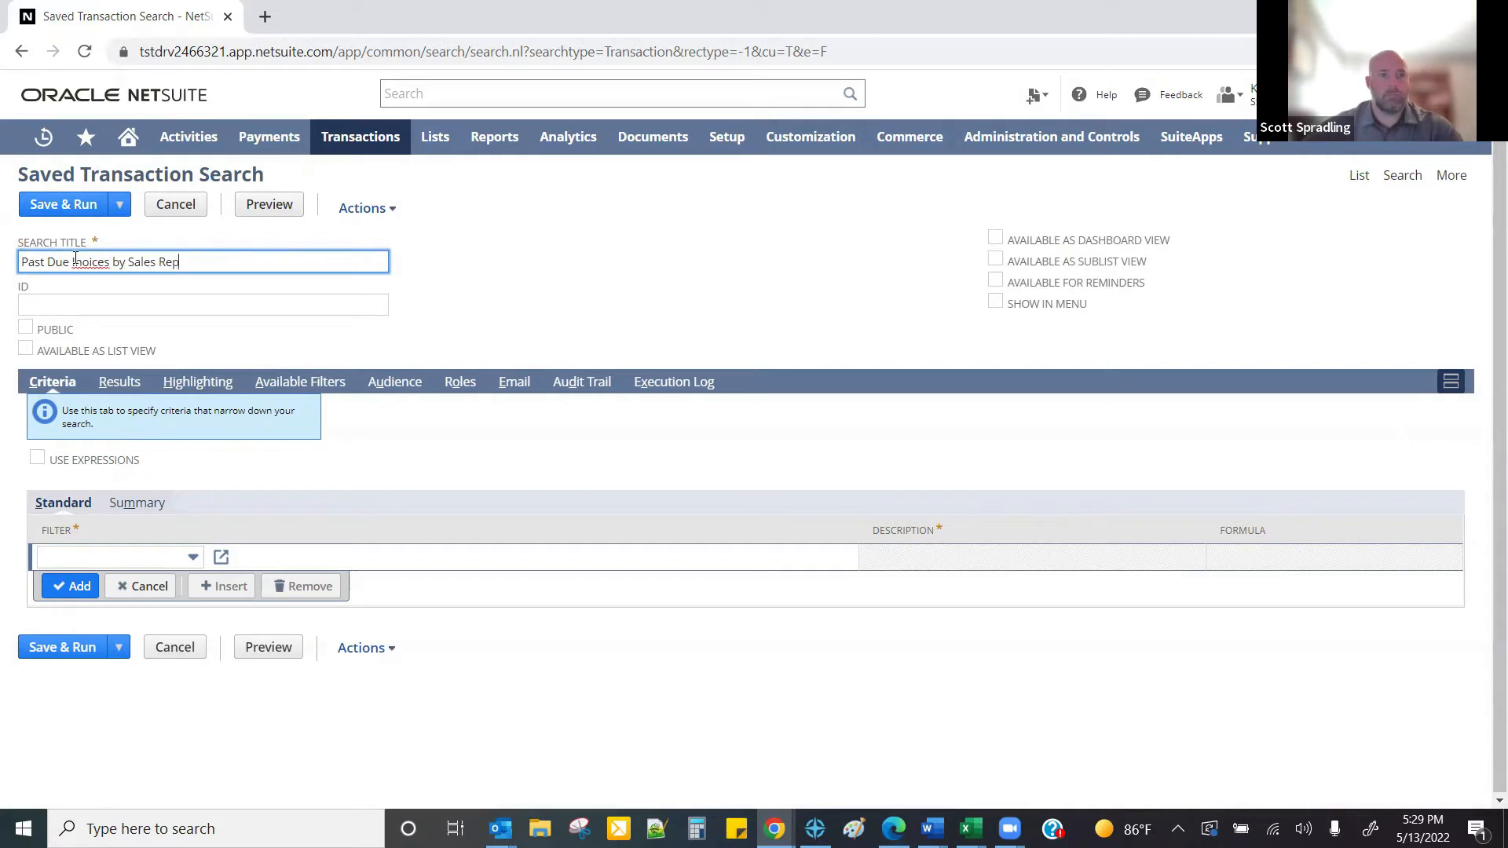
pyautogui.rightClick(75, 260)
pyautogui.click(96, 270)
# - Give the saved search the ID "_oas_pastdueinvoices_byrep" and make it public
pyautogui.click(37, 305)
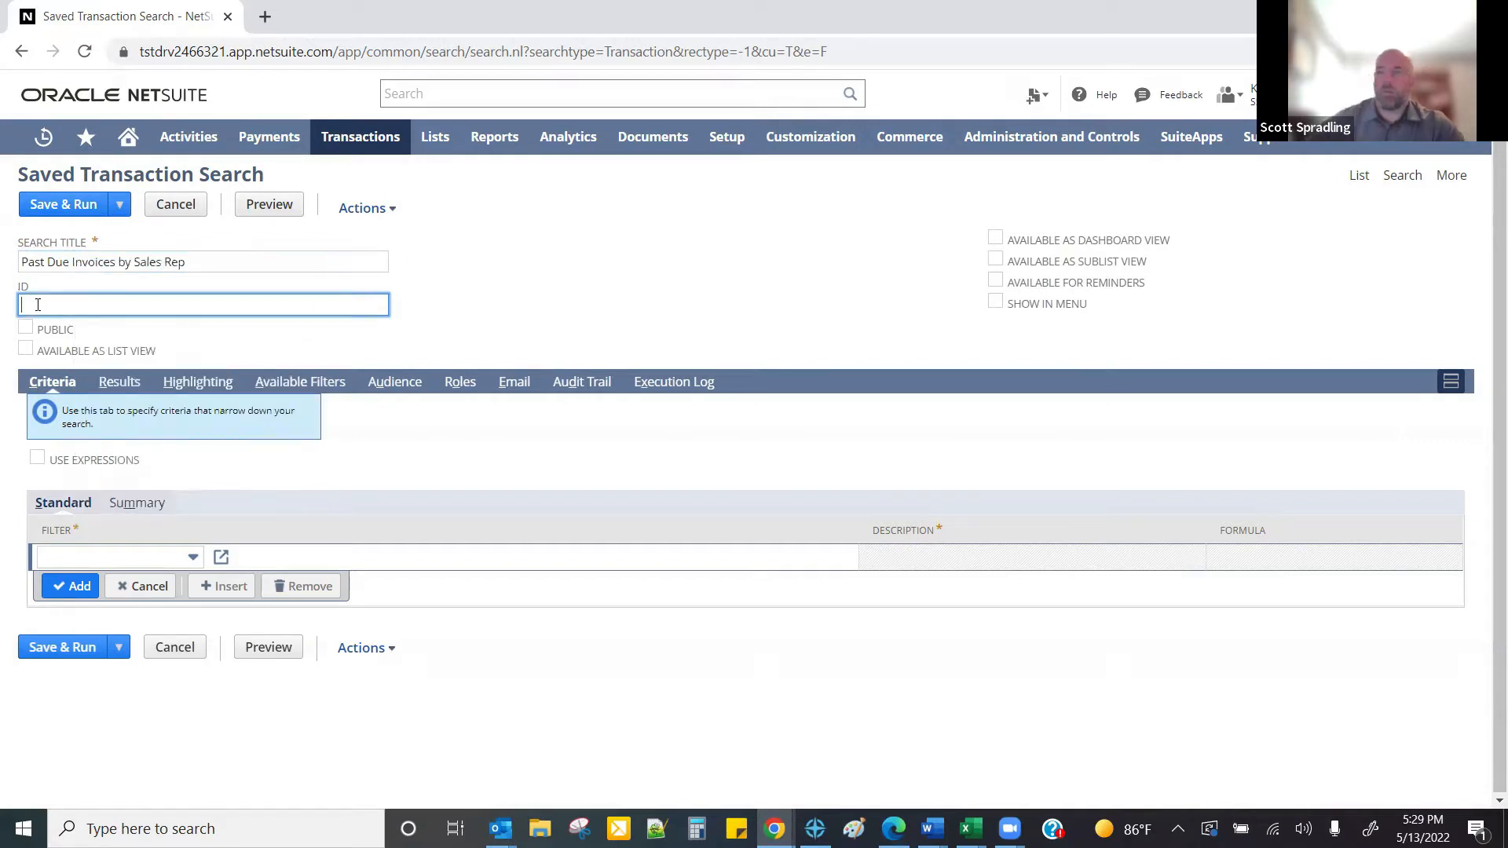
pyautogui.write('_')
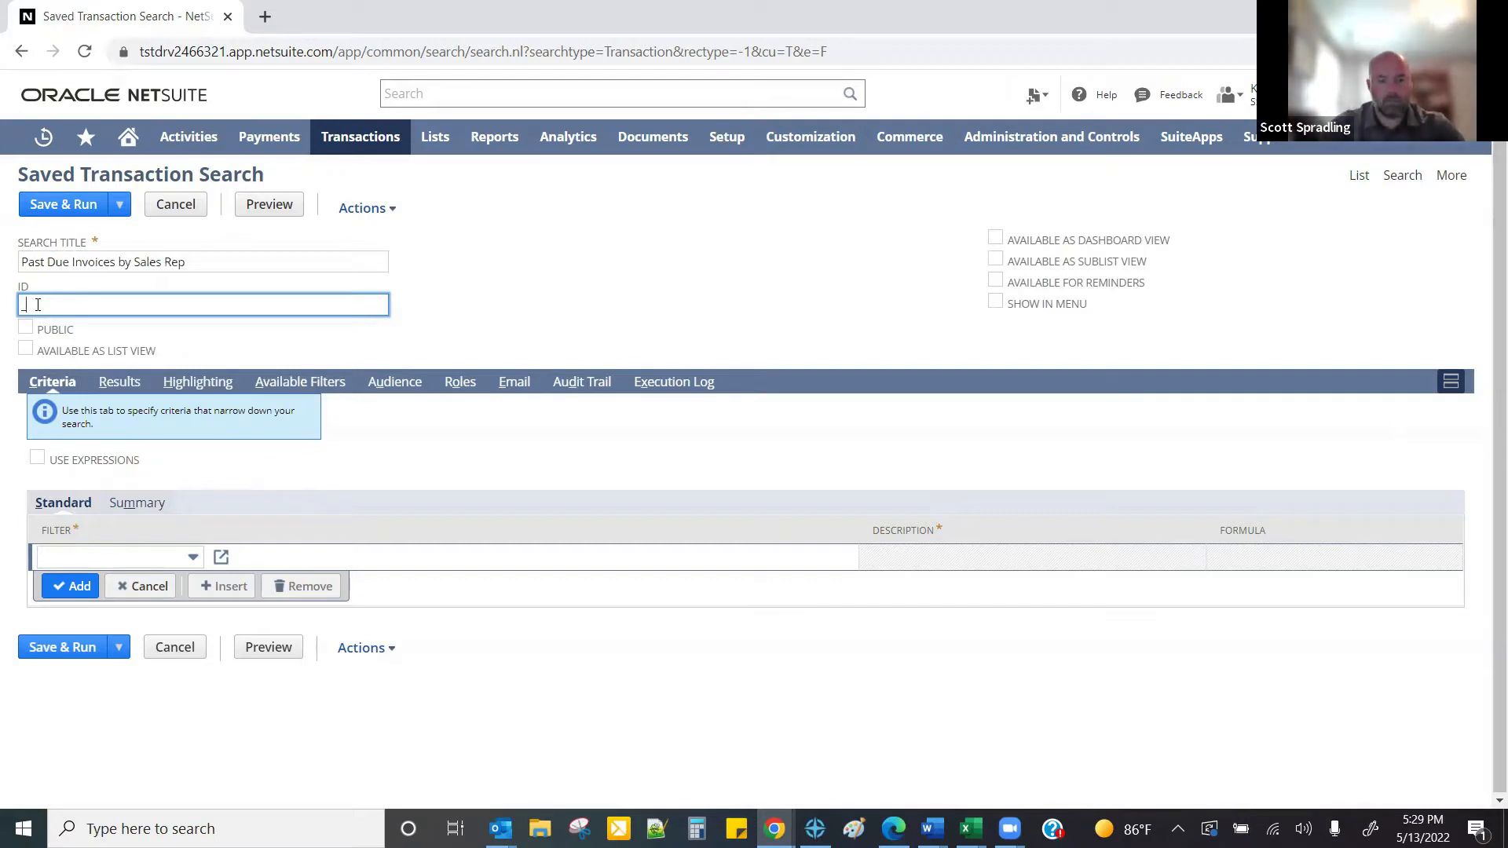
pyautogui.write('ods_')
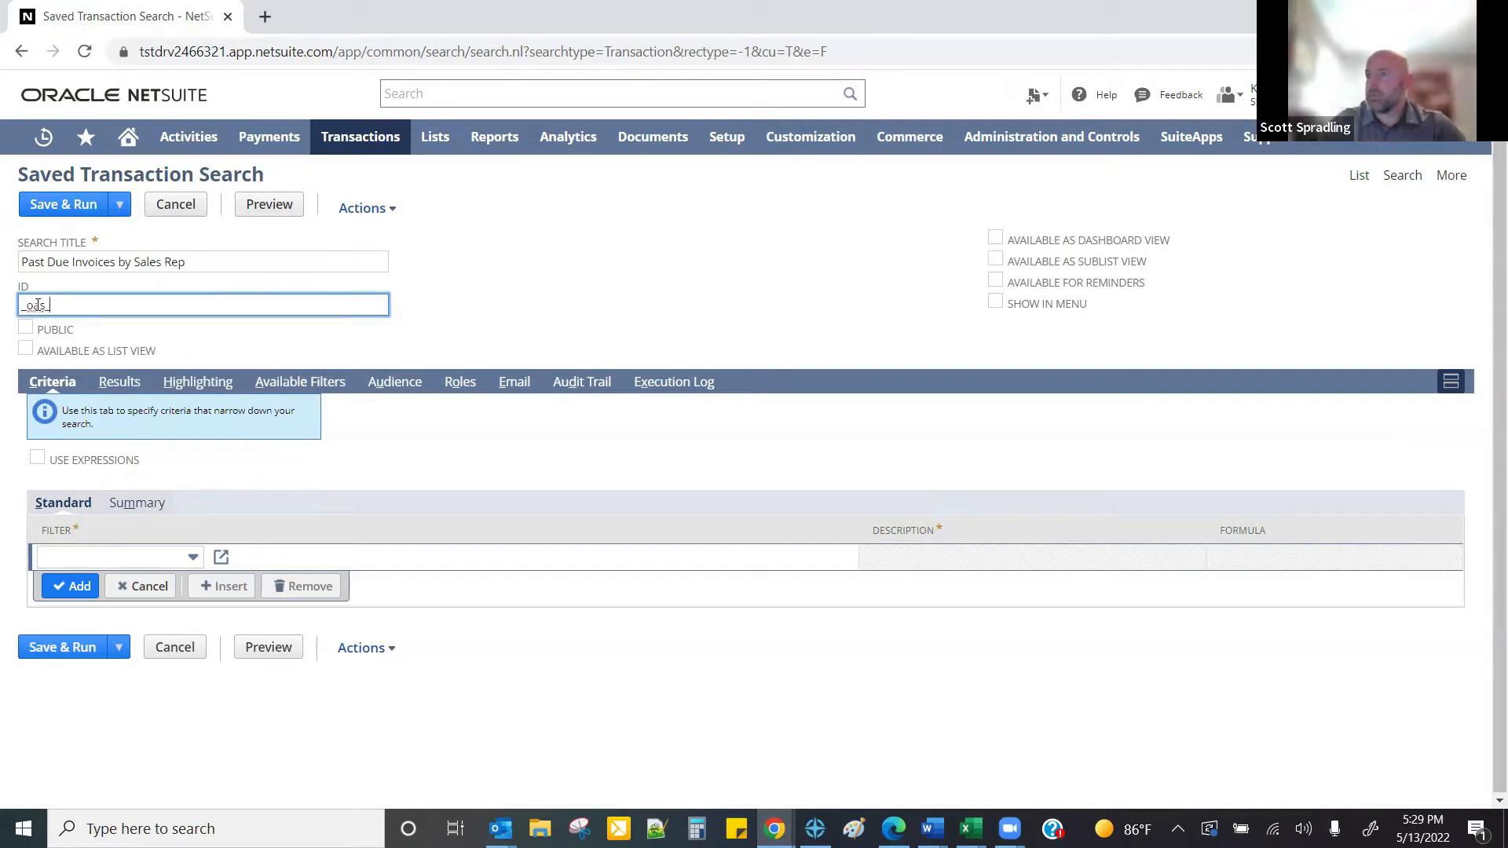
pyautogui.write('pastdueinvoices')
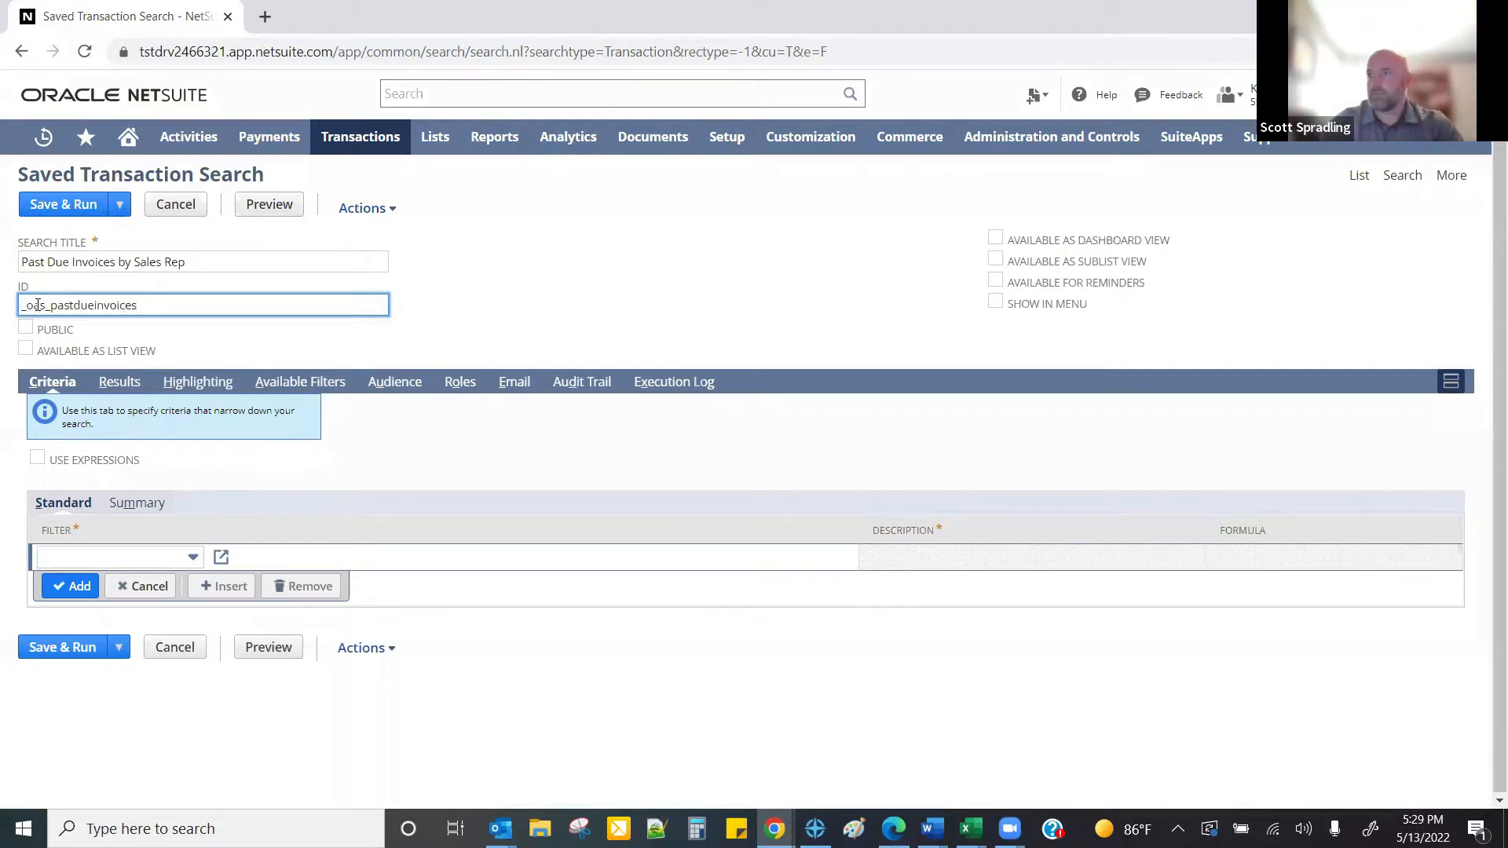
pyautogui.write('_byrep')
pyautogui.press('Tab')
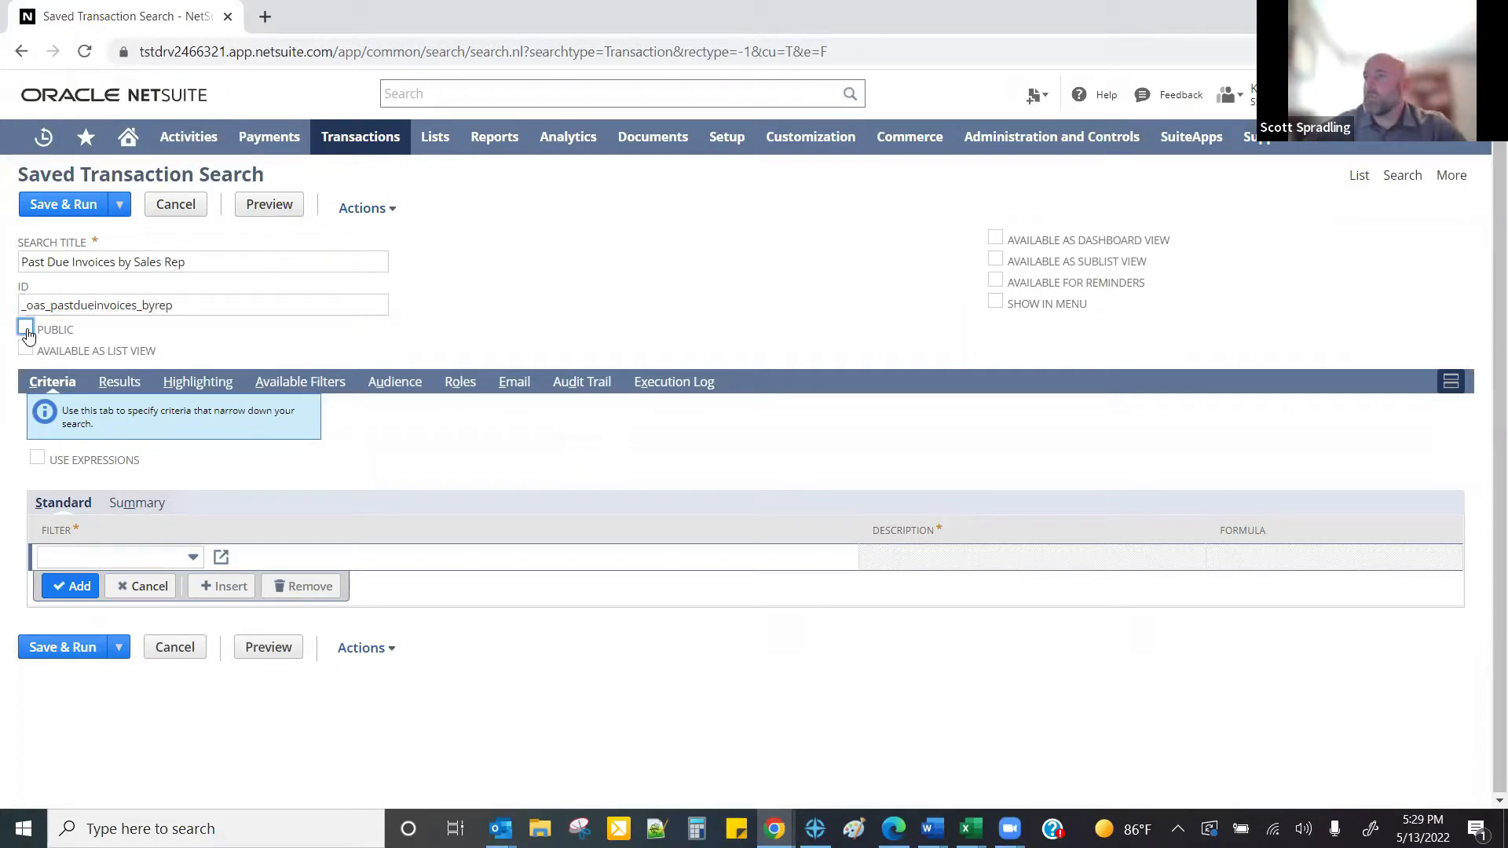
pyautogui.click(26, 329)
pyautogui.click(524, 282)
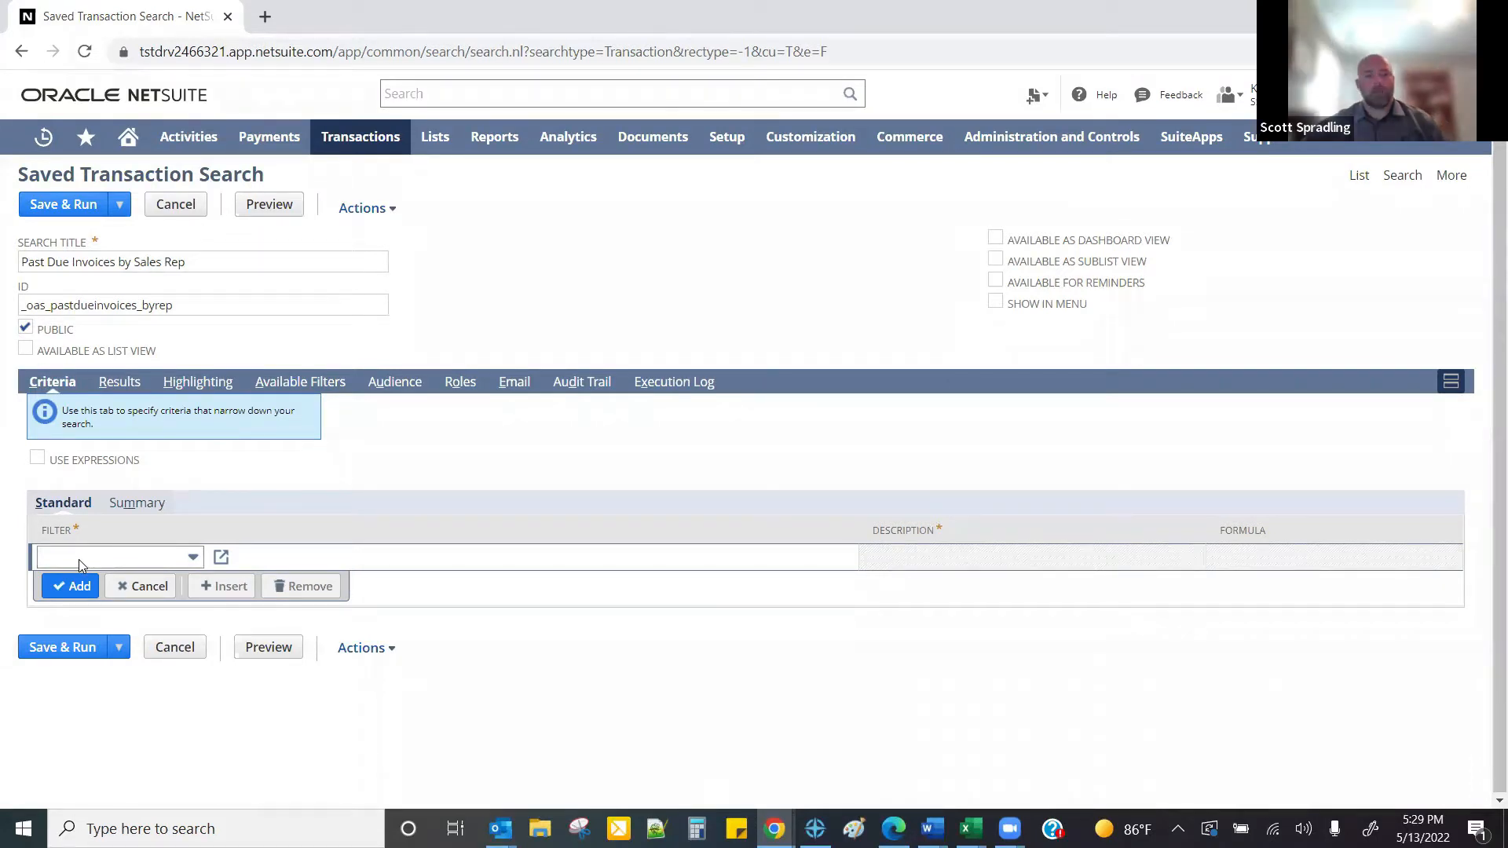
# - Add a standard criteria filter on Main Line with the value Yes
pyautogui.click(79, 560)
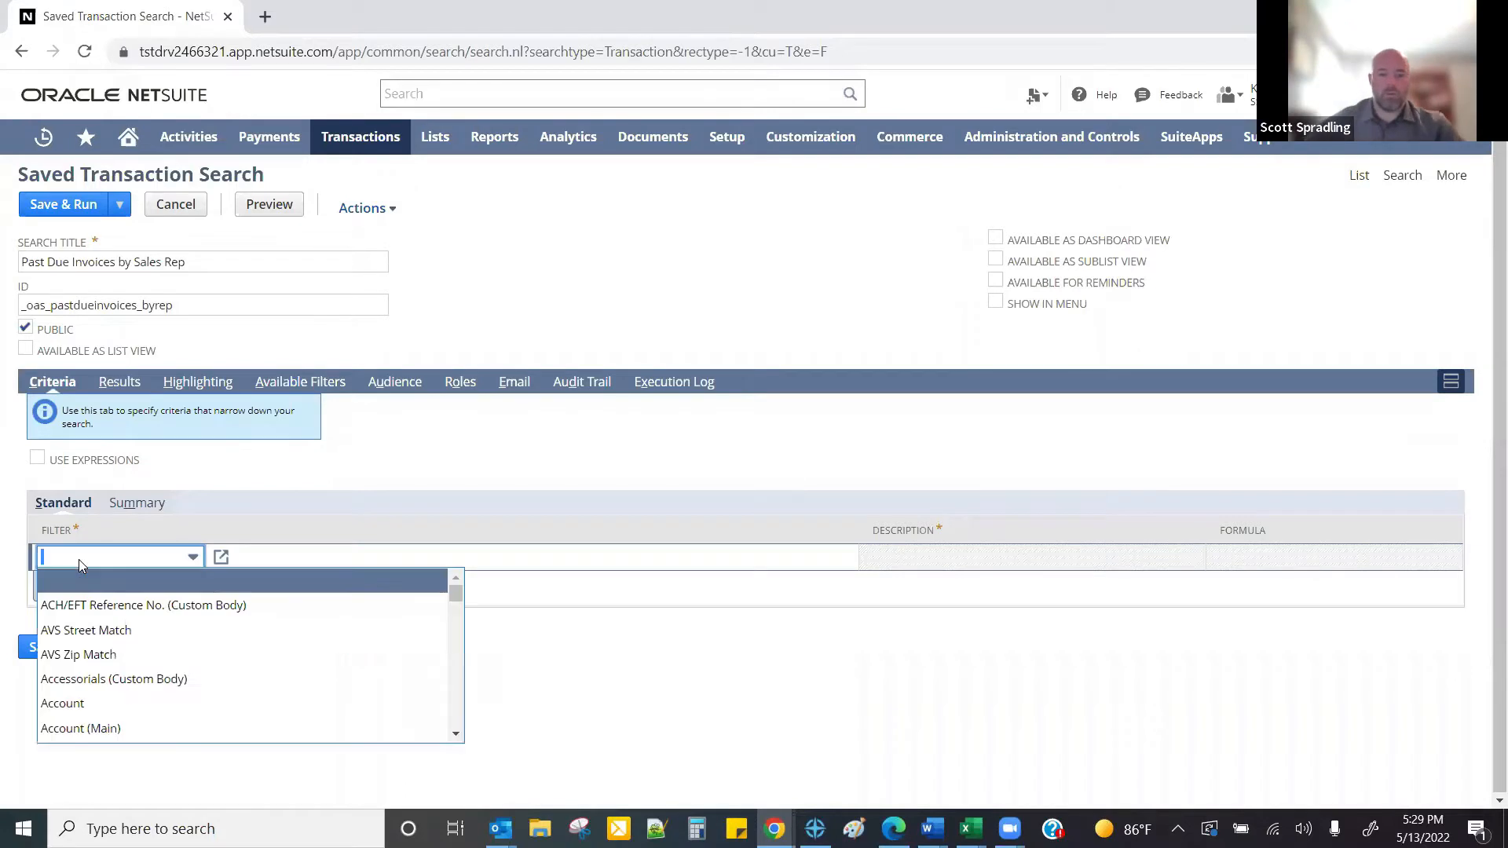
pyautogui.write('Main Line')
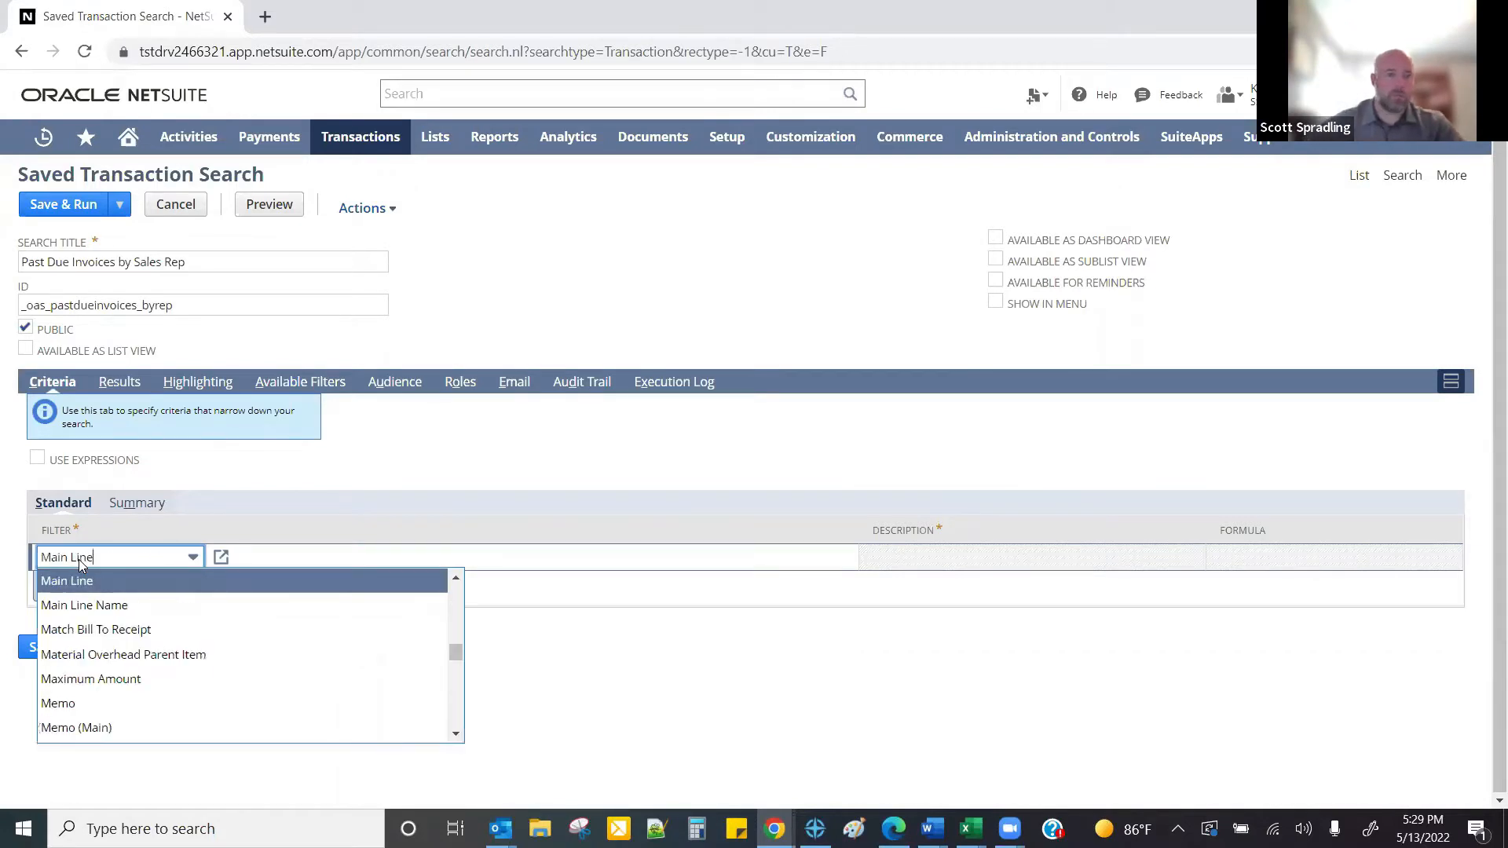
pyautogui.press('Return')
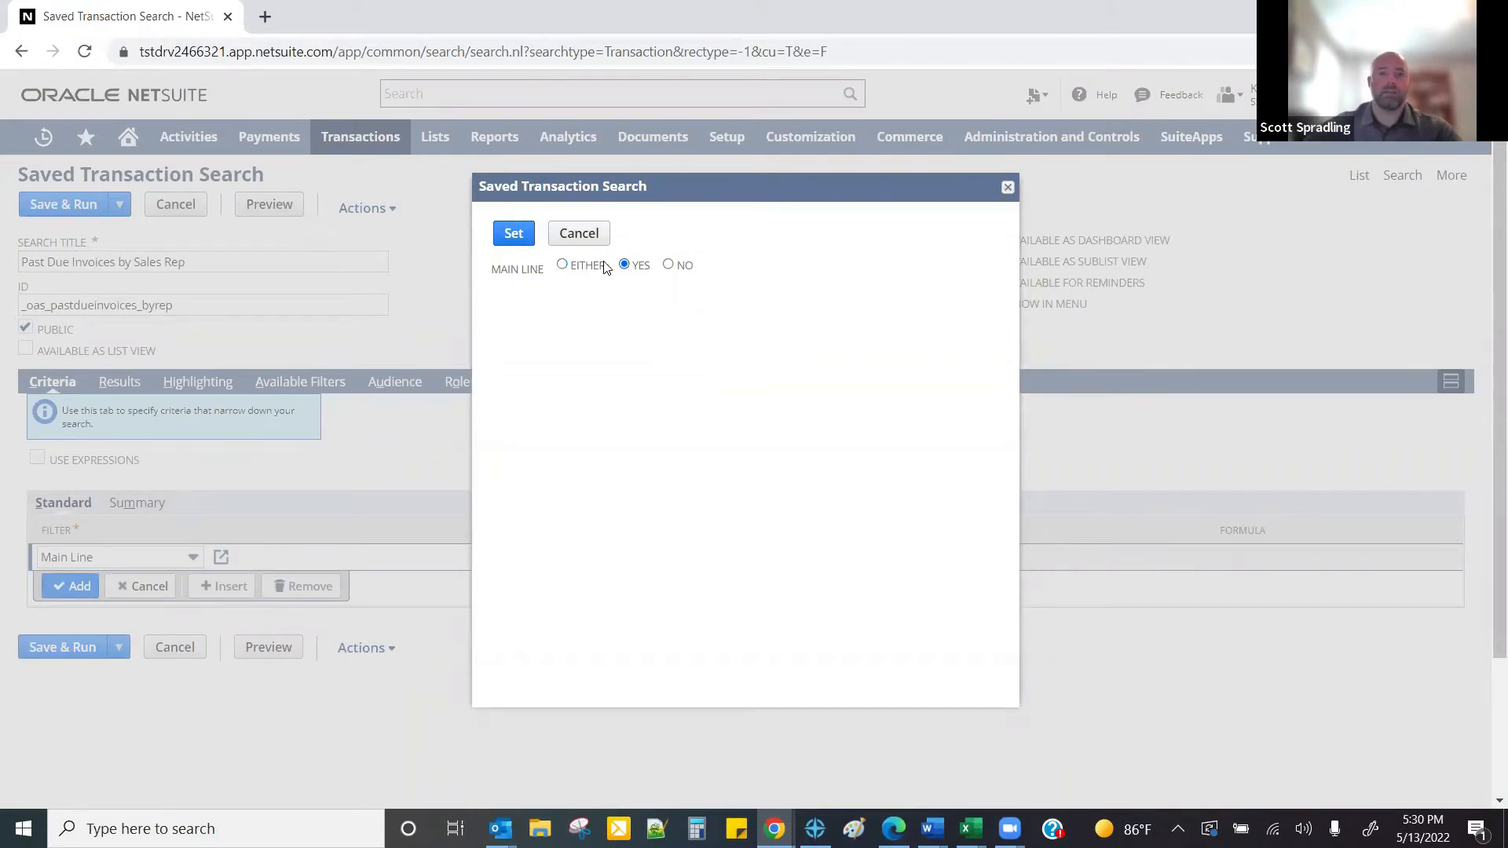
pyautogui.click(512, 234)
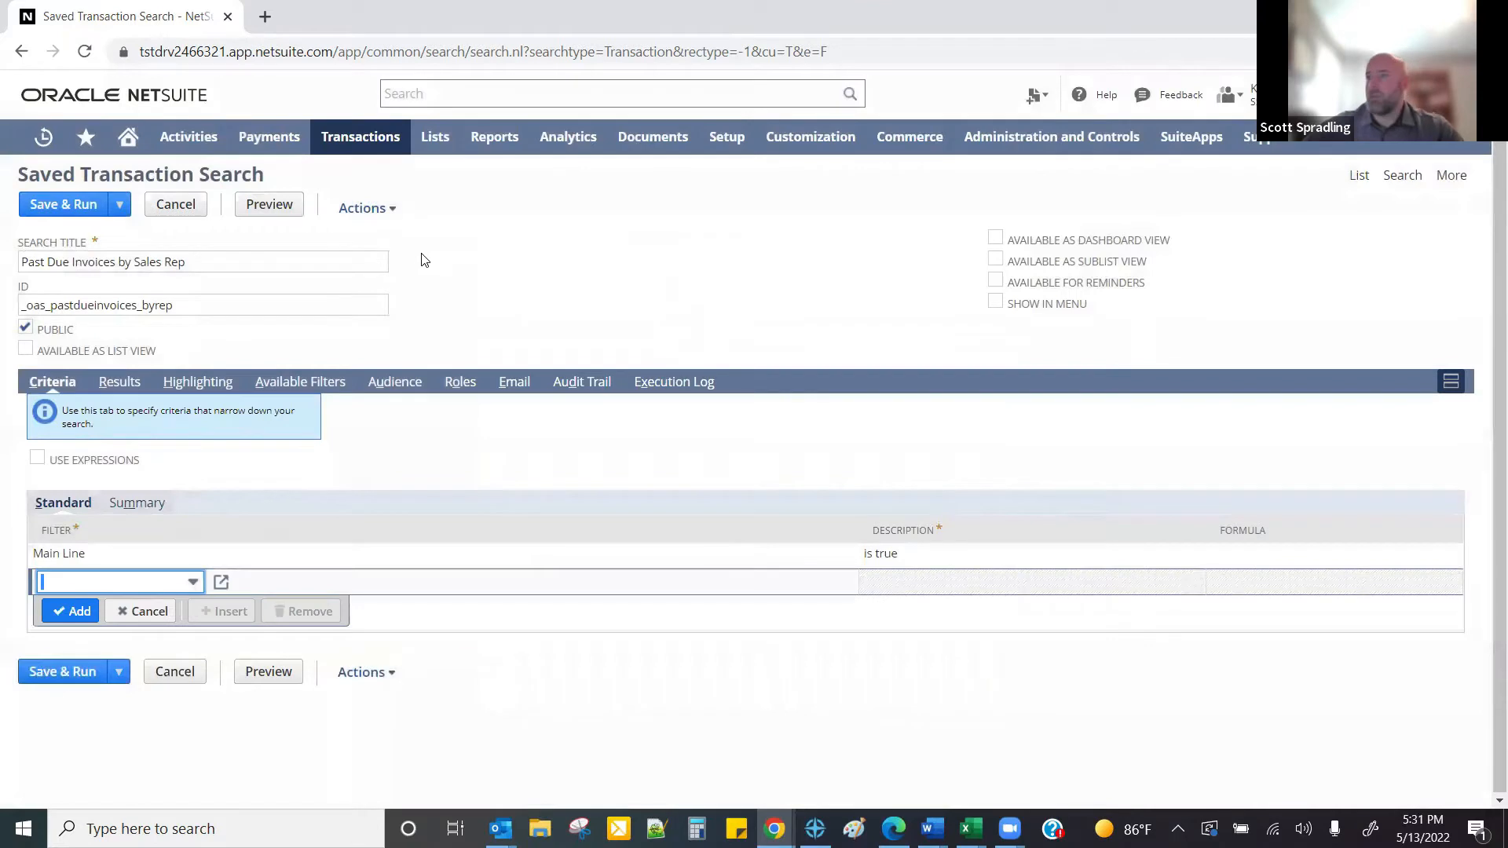
# - Add a criteria filter for Days Overdue greater than or equal to 60
pyautogui.click(55, 585)
pyautogui.write('days')
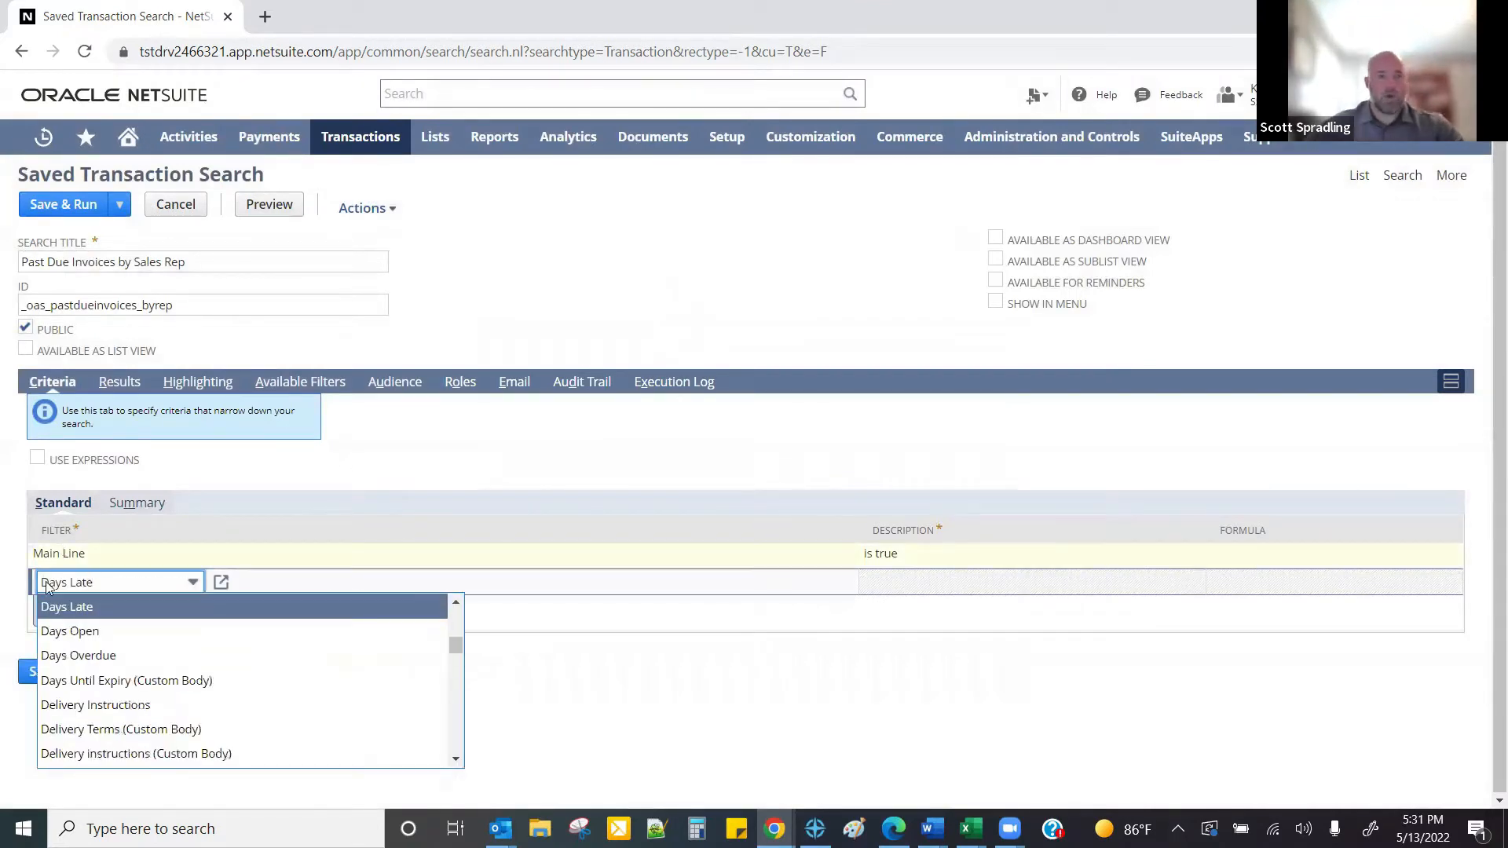
pyautogui.click(76, 656)
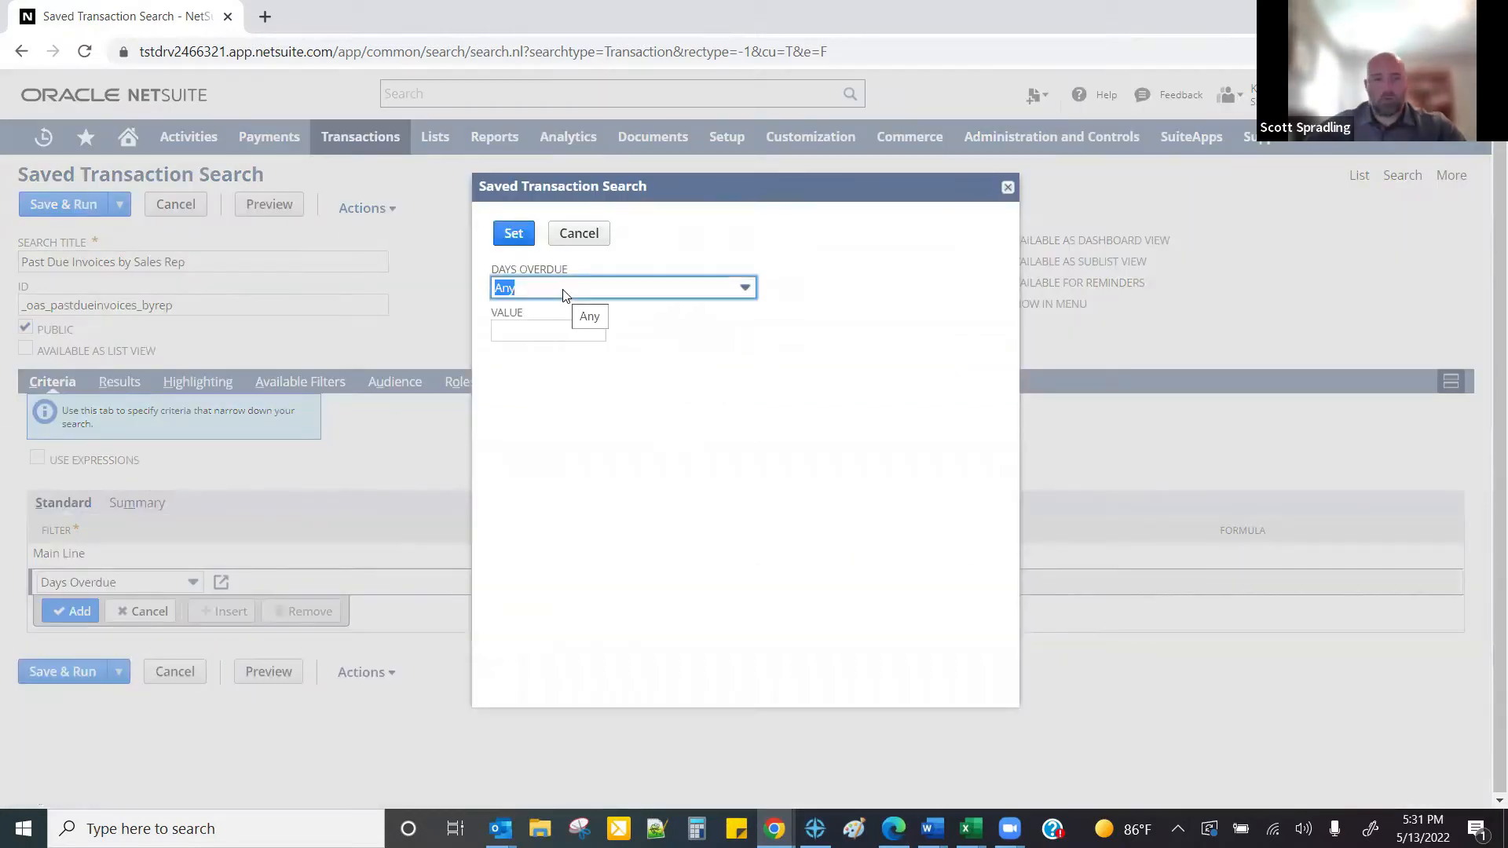
pyautogui.click(563, 295)
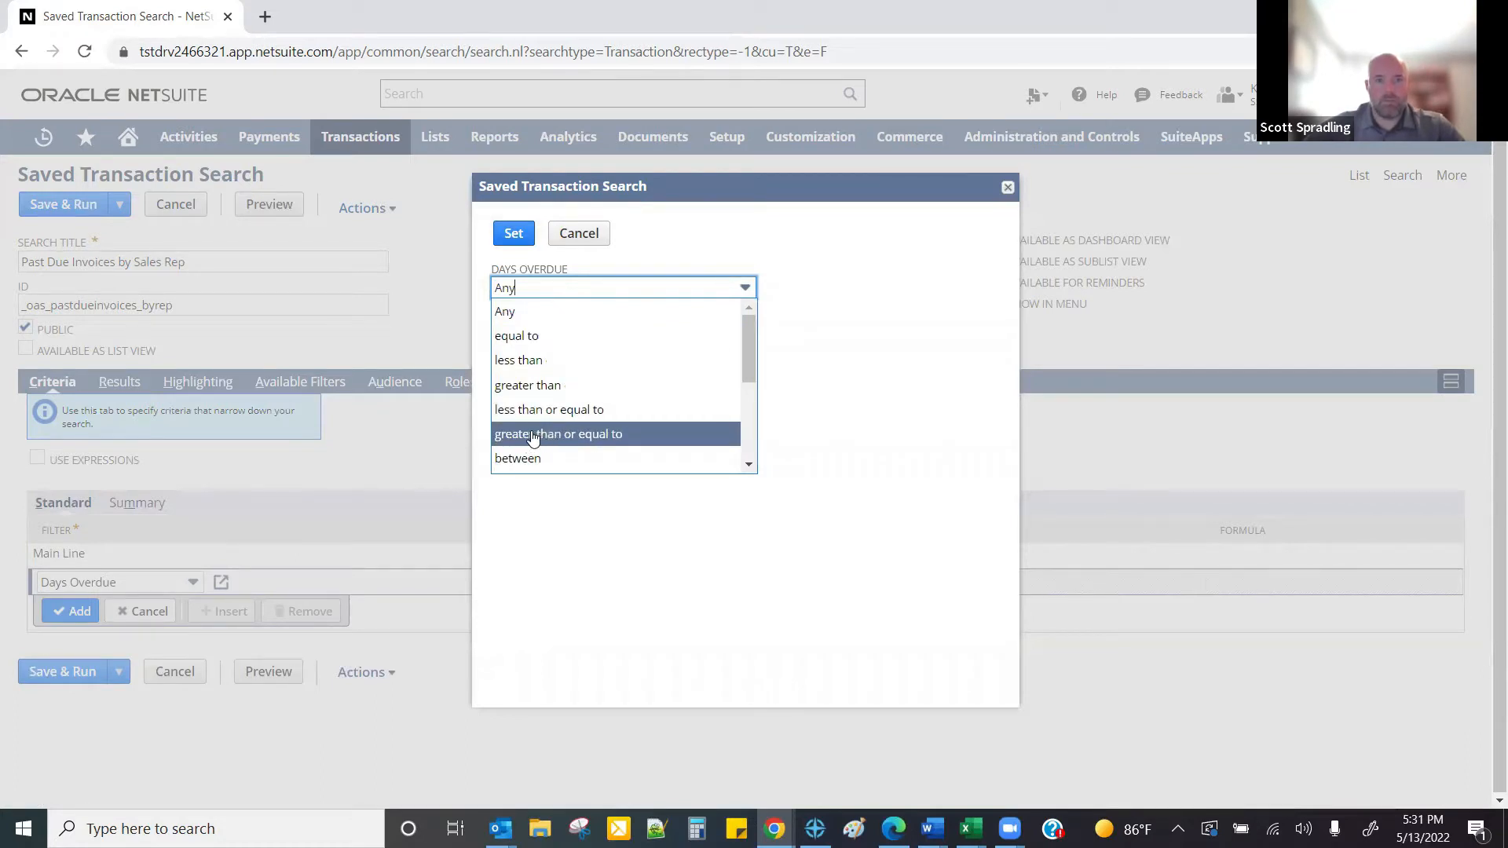
pyautogui.click(656, 440)
pyautogui.click(522, 329)
pyautogui.write('60')
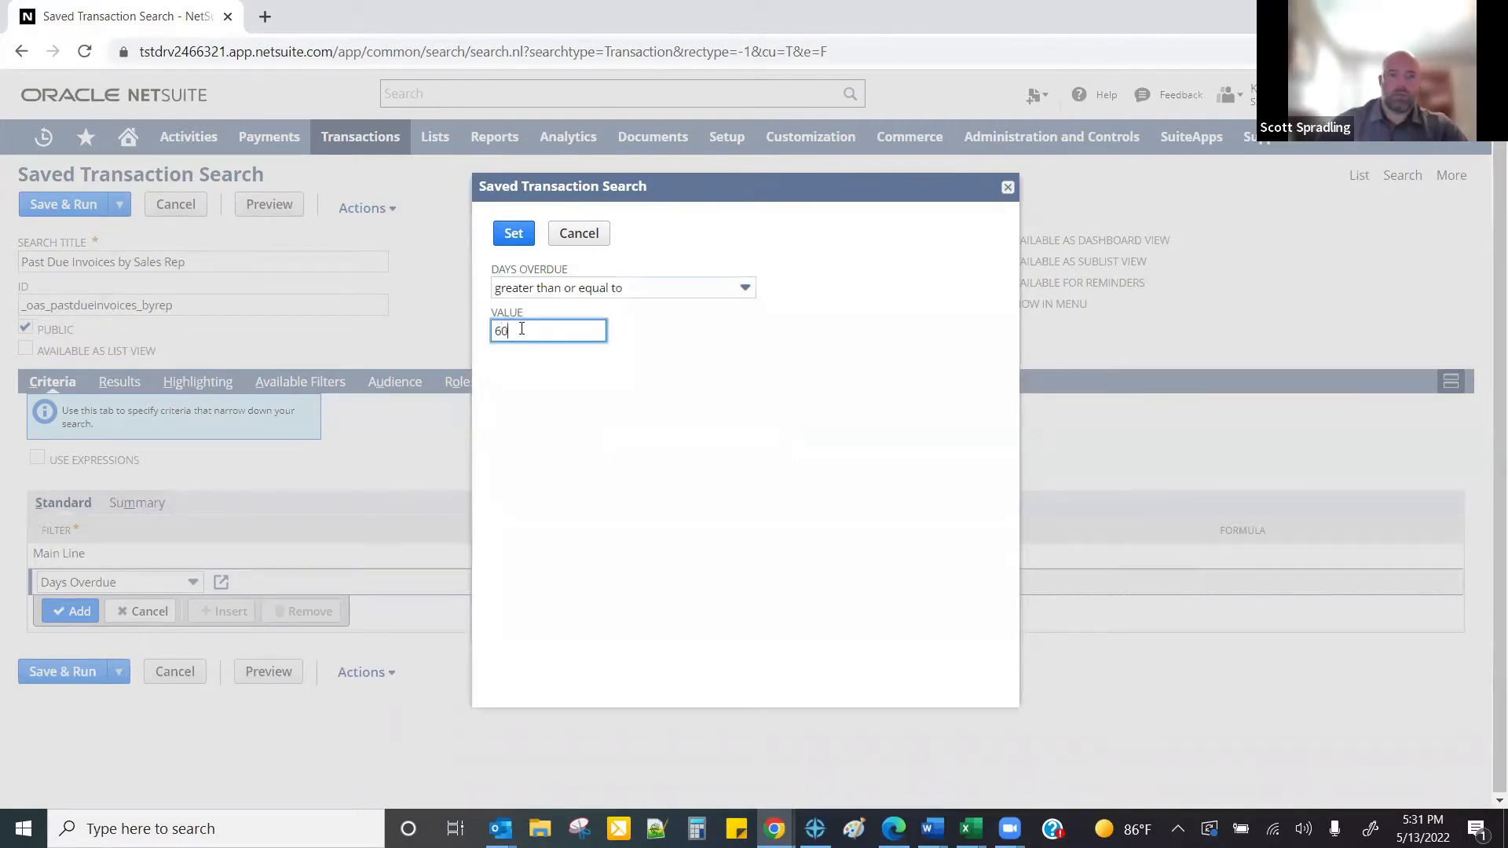
pyautogui.click(513, 236)
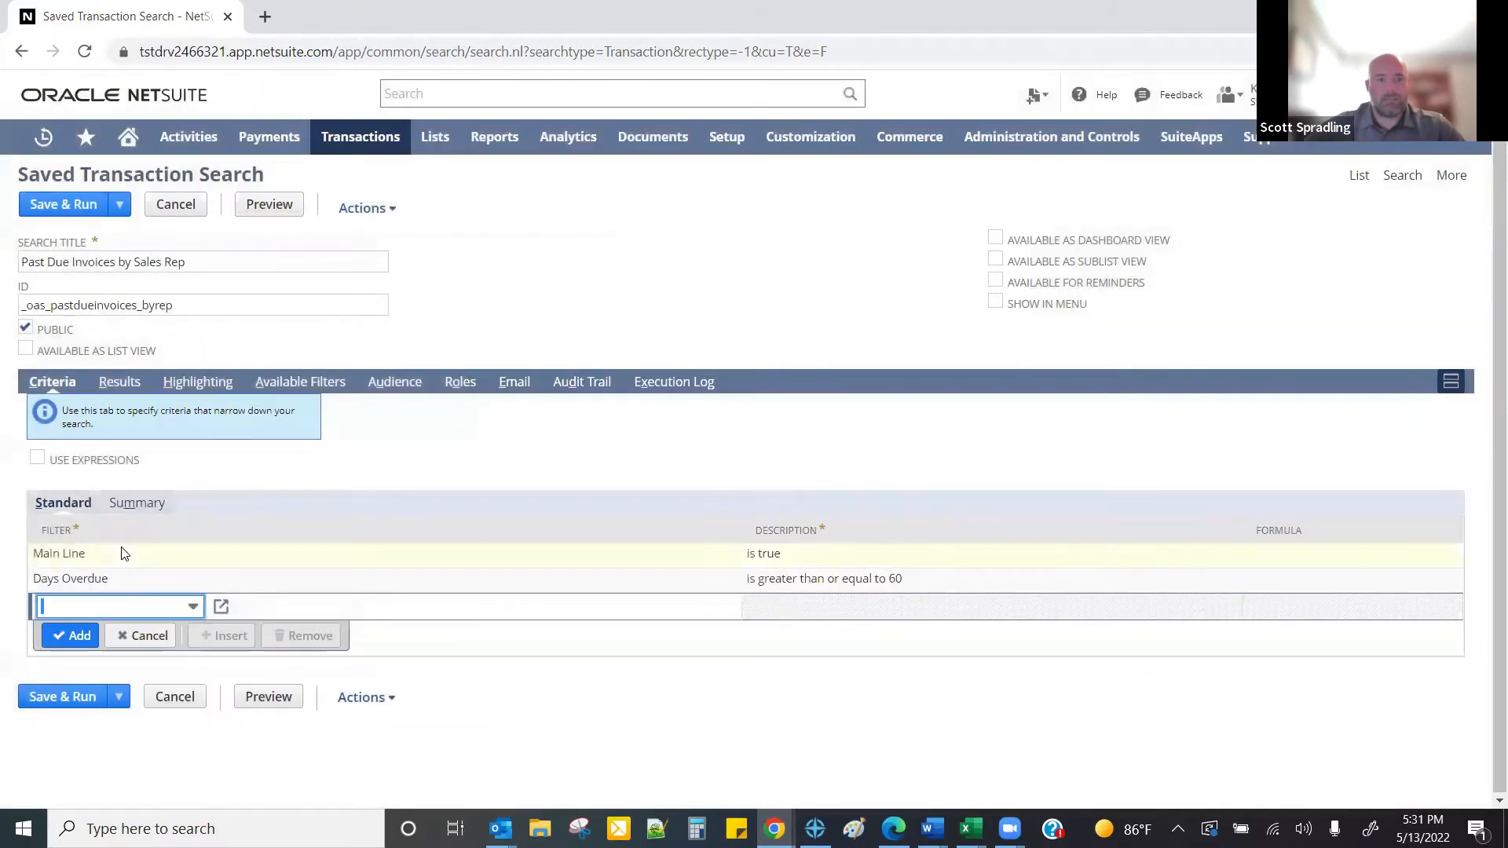
# - Add a standard criteria filter on Status with the value Invoice:Open
pyautogui.click(74, 606)
pyautogui.write('s')
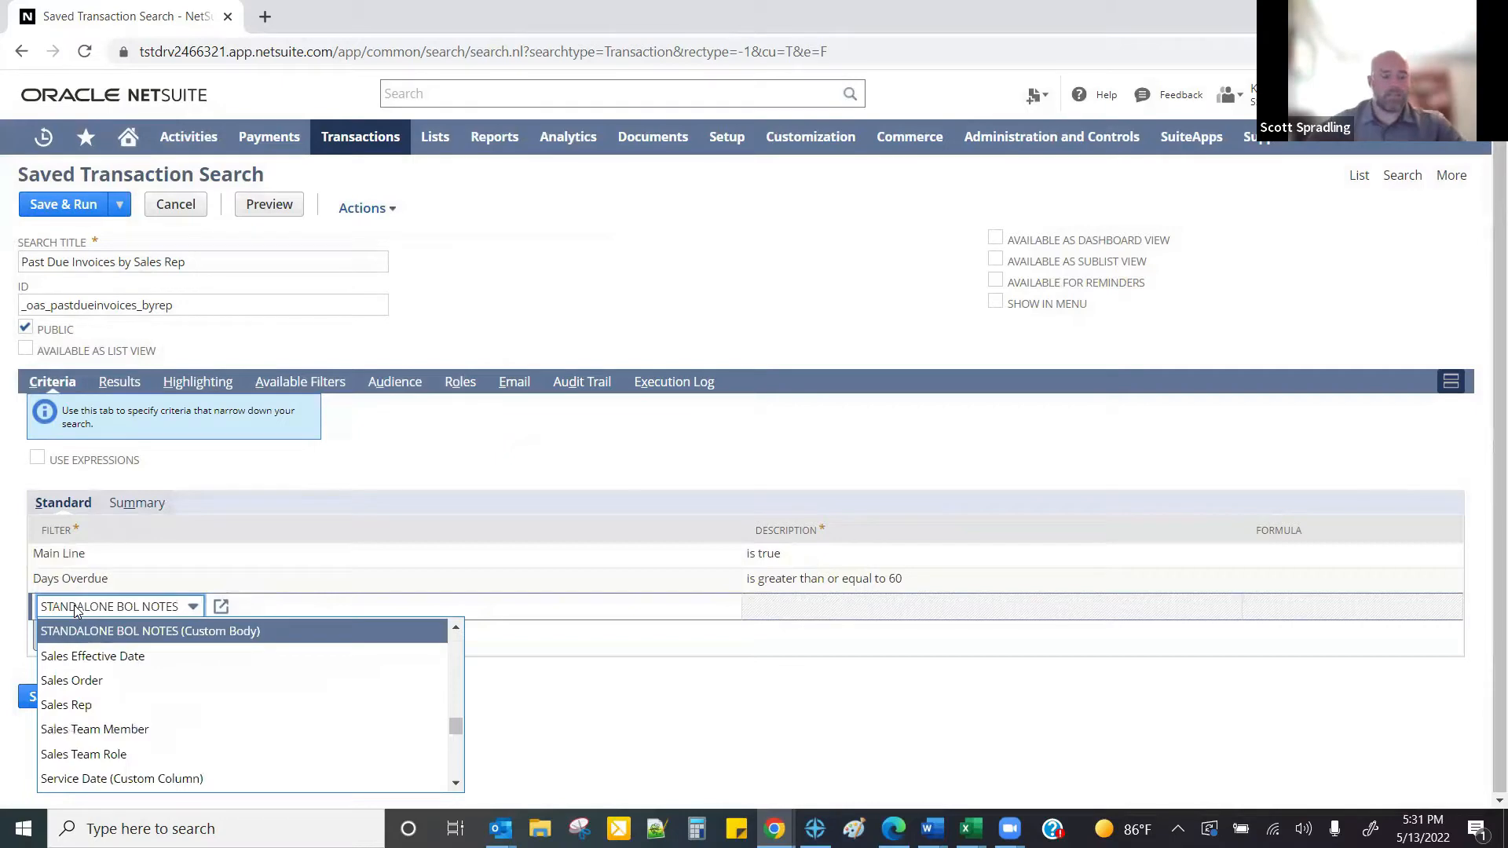
pyautogui.write('tatisticalus')
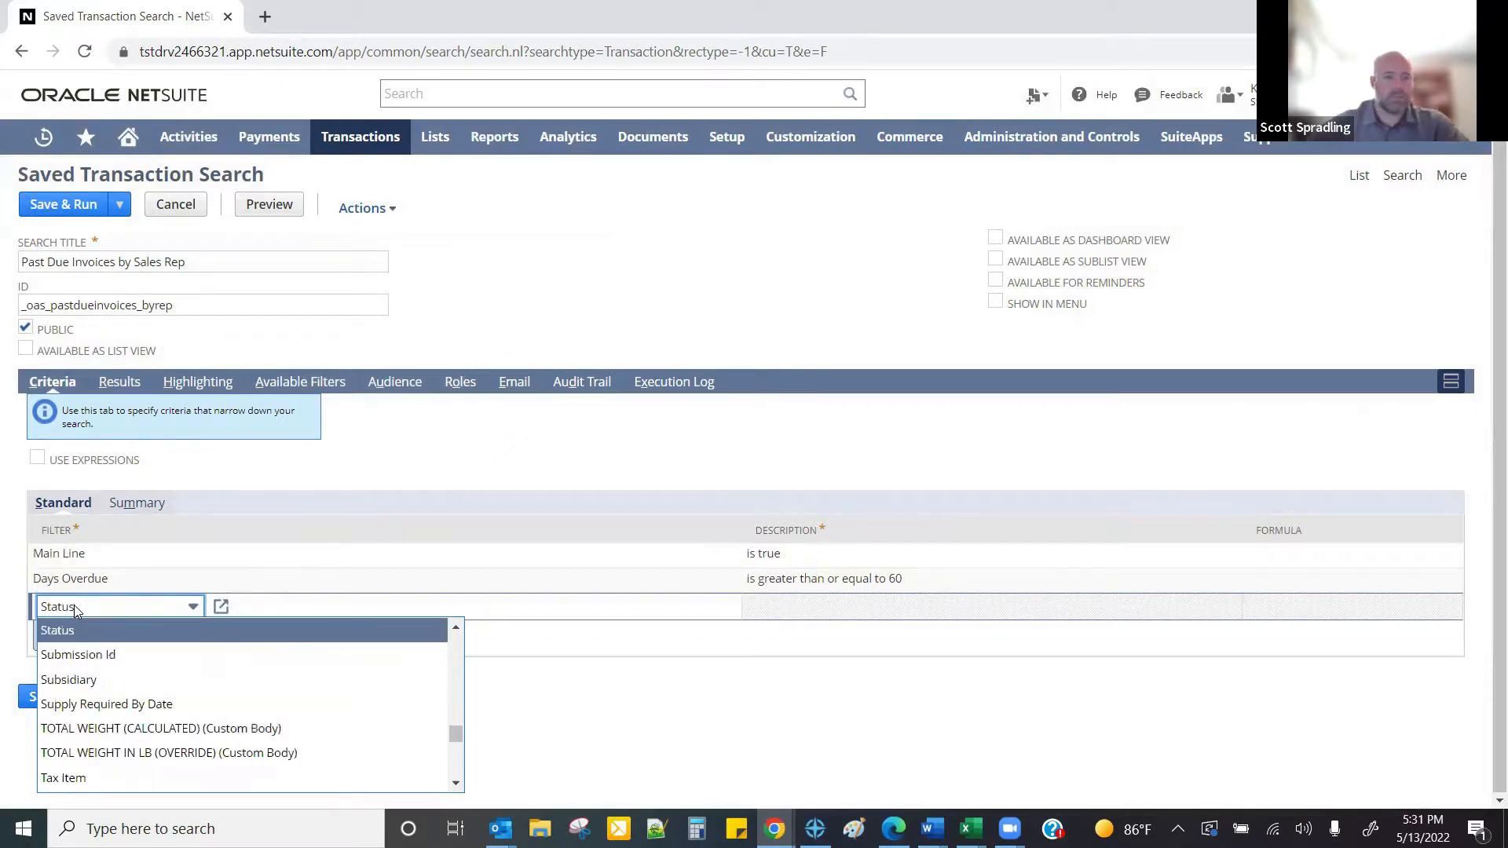
pyautogui.click(67, 639)
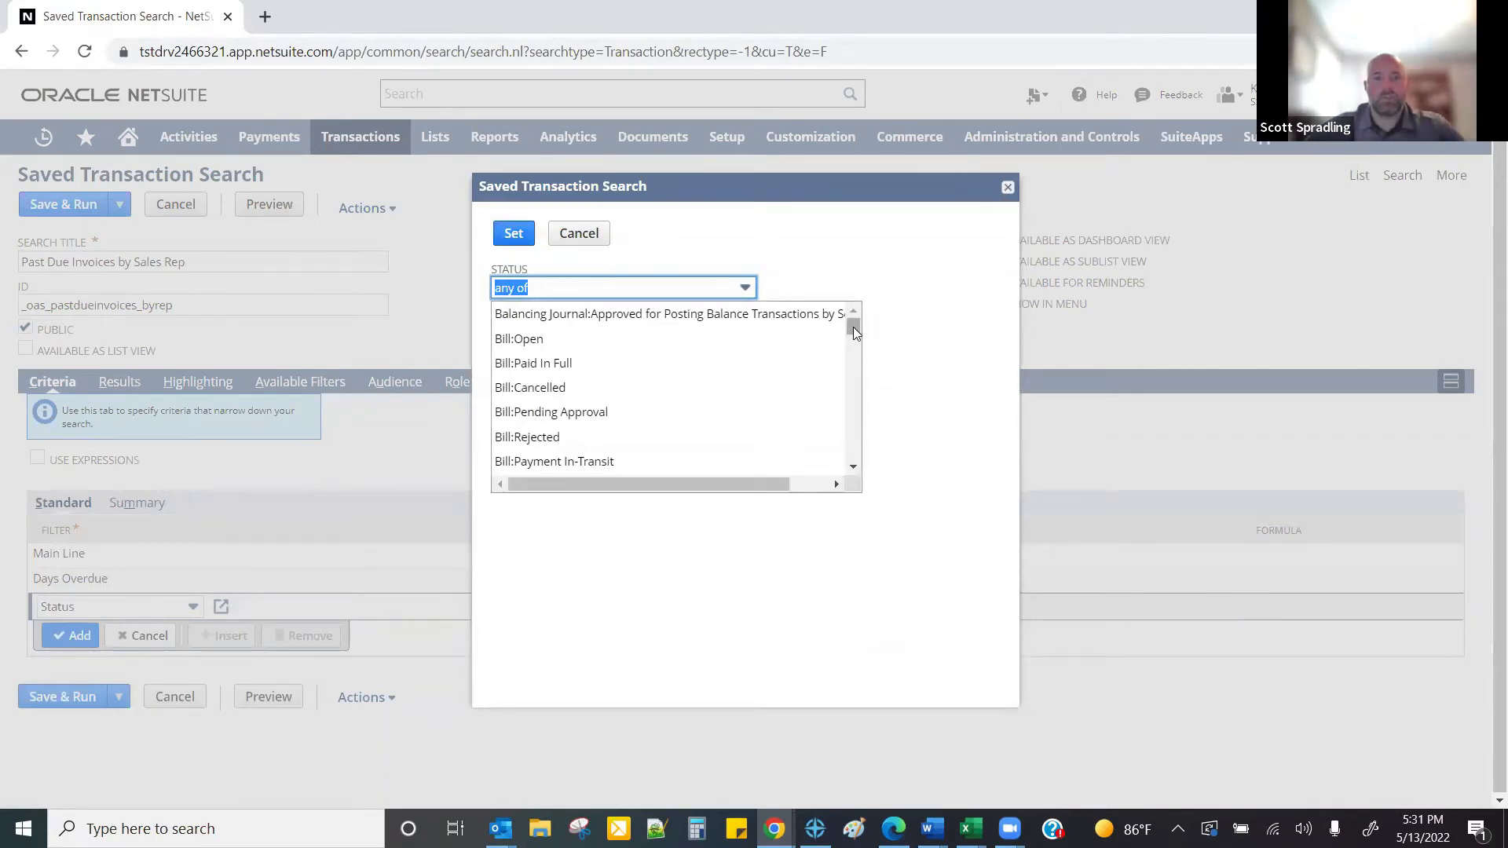
pyautogui.moveTo(853, 326); pyautogui.dragTo(843, 391)
pyautogui.scroll(3, 696, 424)
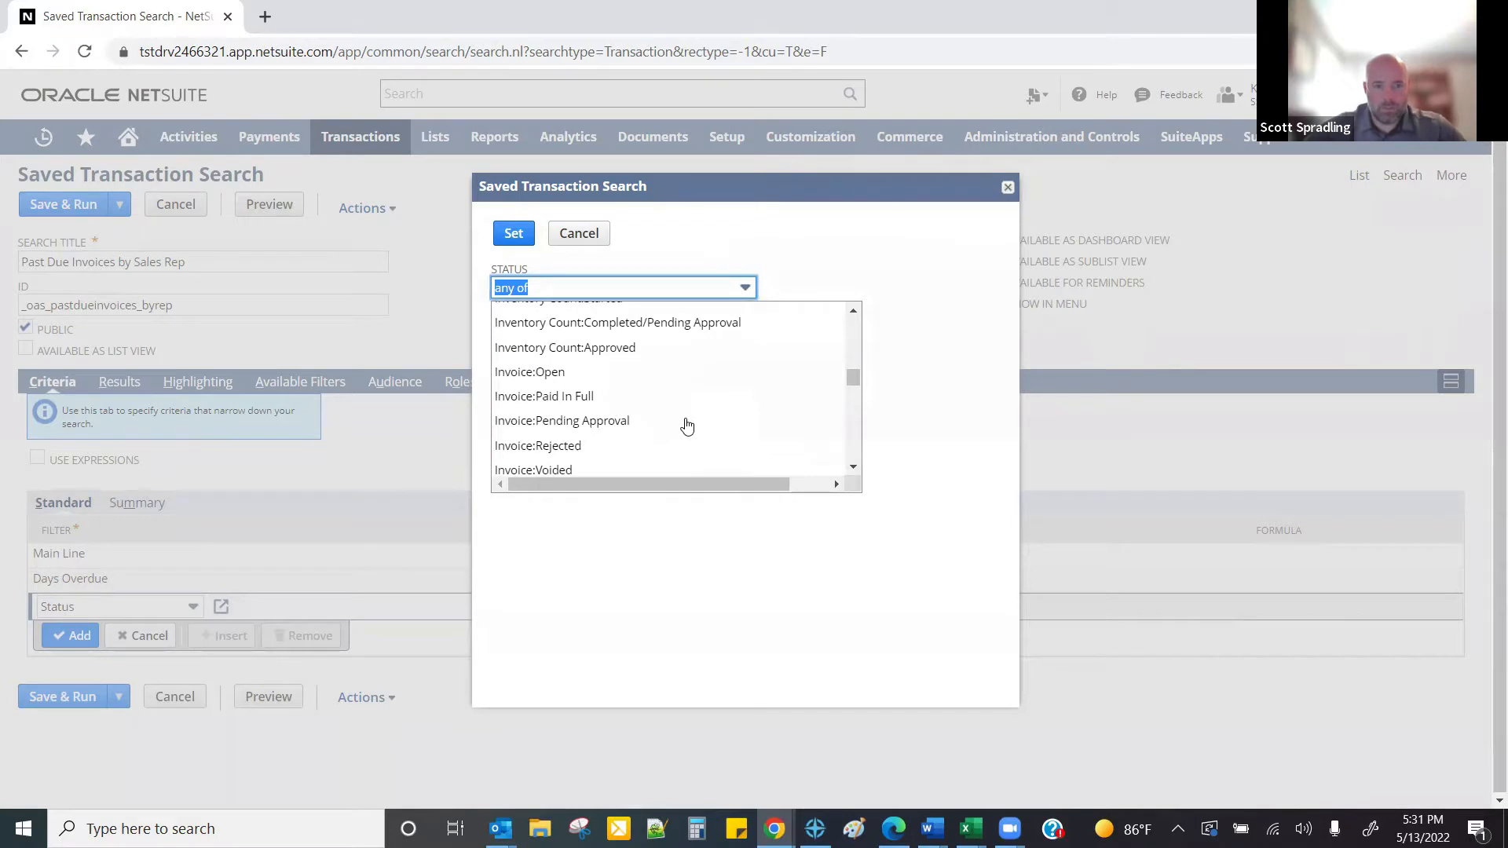
pyautogui.click(520, 374)
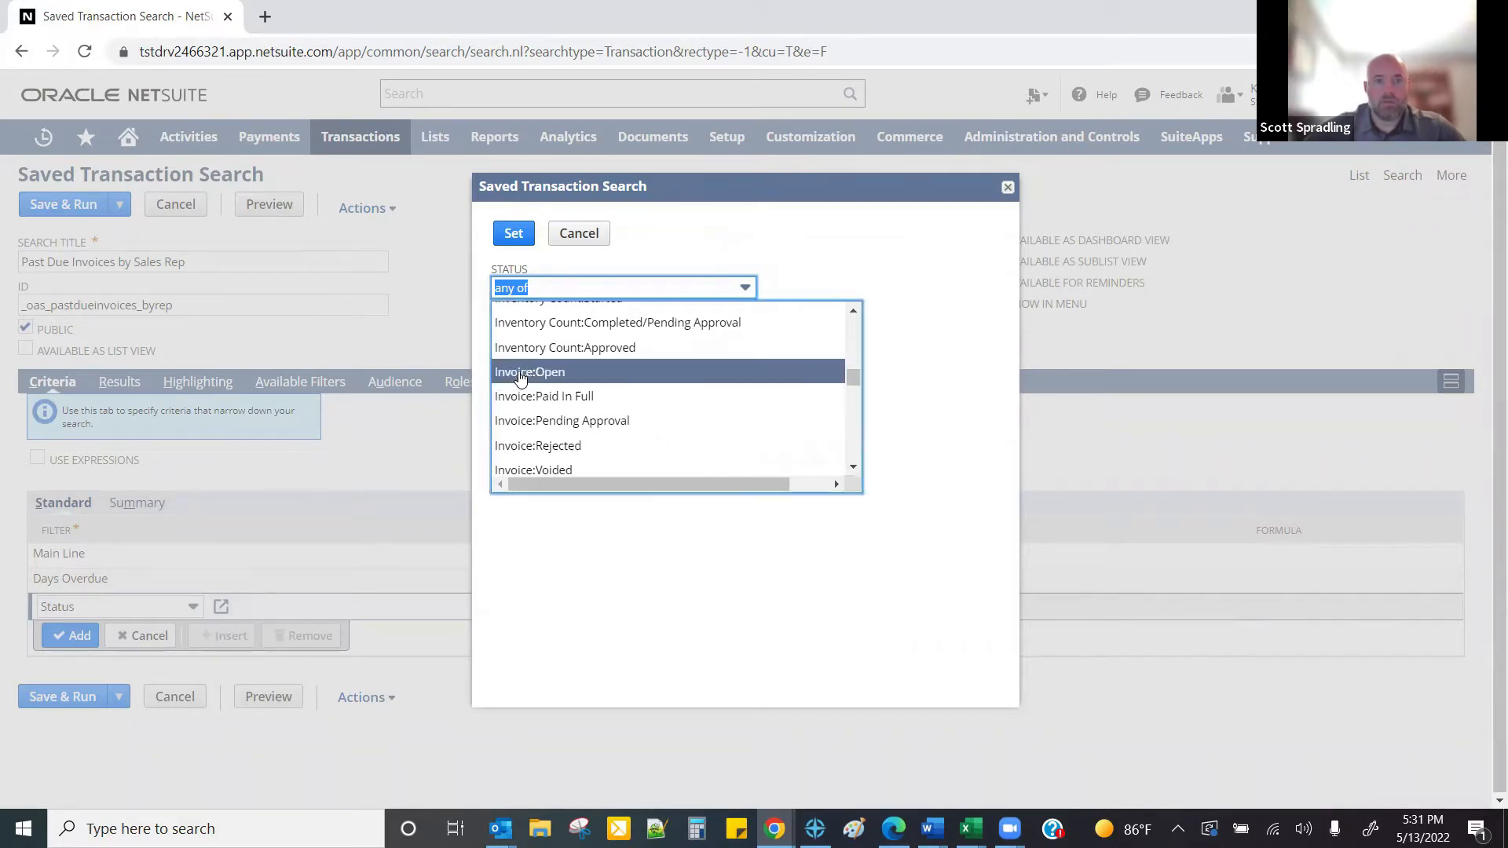
pyautogui.click(512, 234)
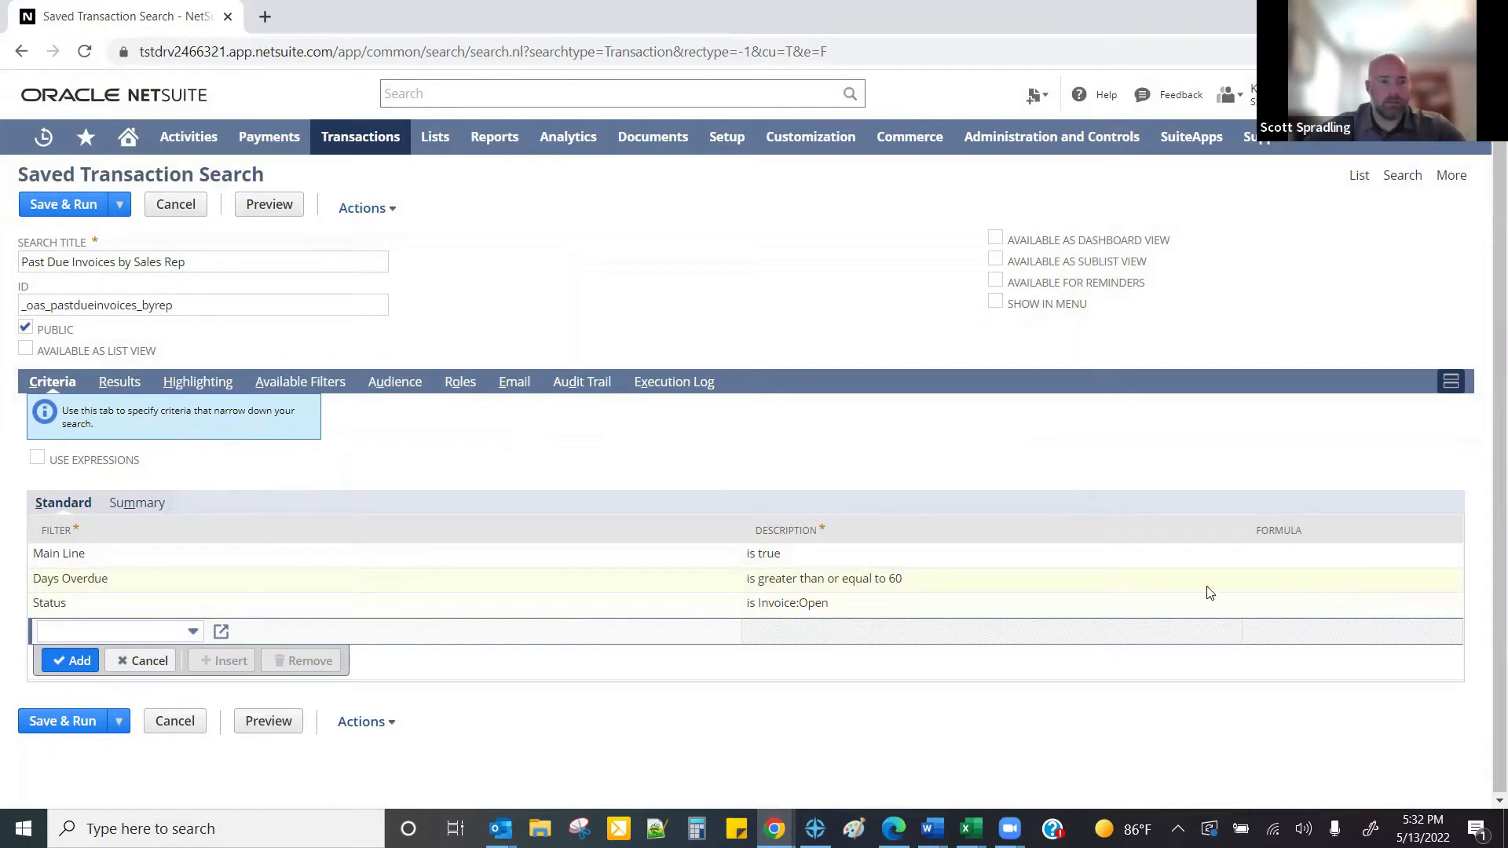
# - Remove all the default columns from the saved search's results
pyautogui.click(113, 380)
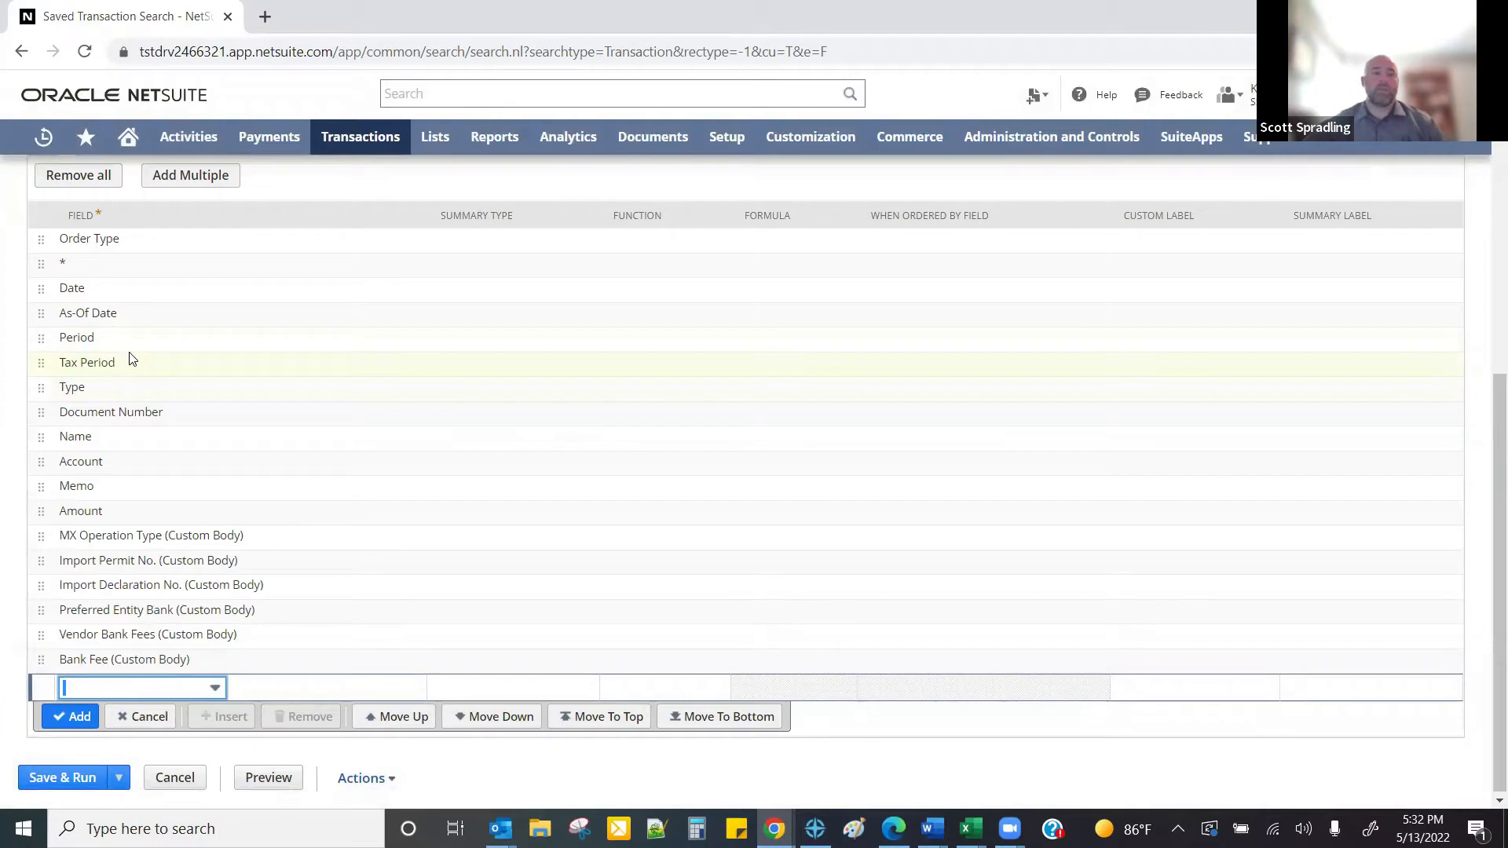
pyautogui.scroll(4, 140, 340)
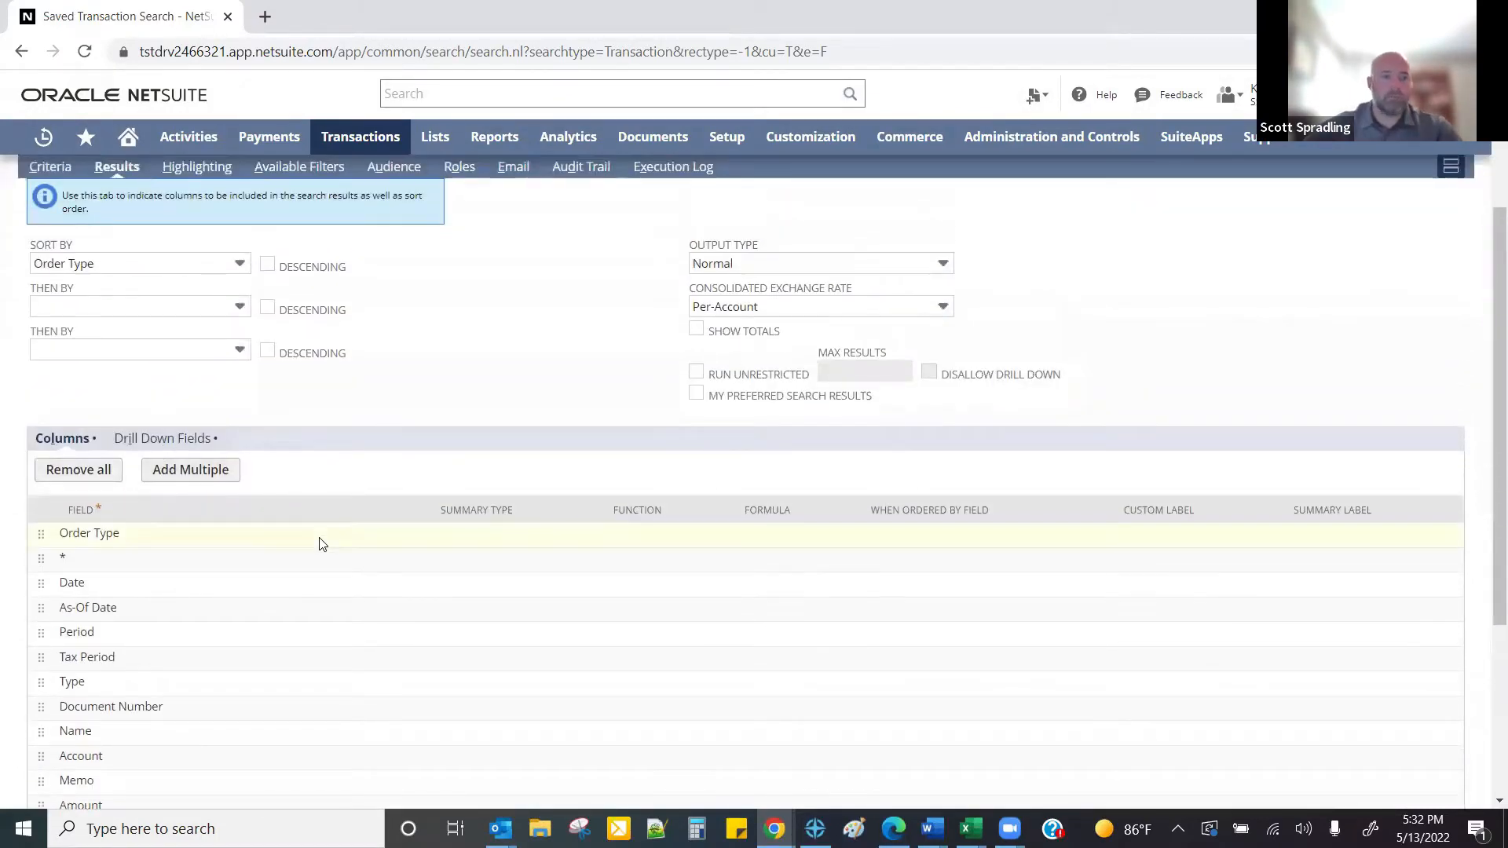
pyautogui.scroll(-3, 169, 487)
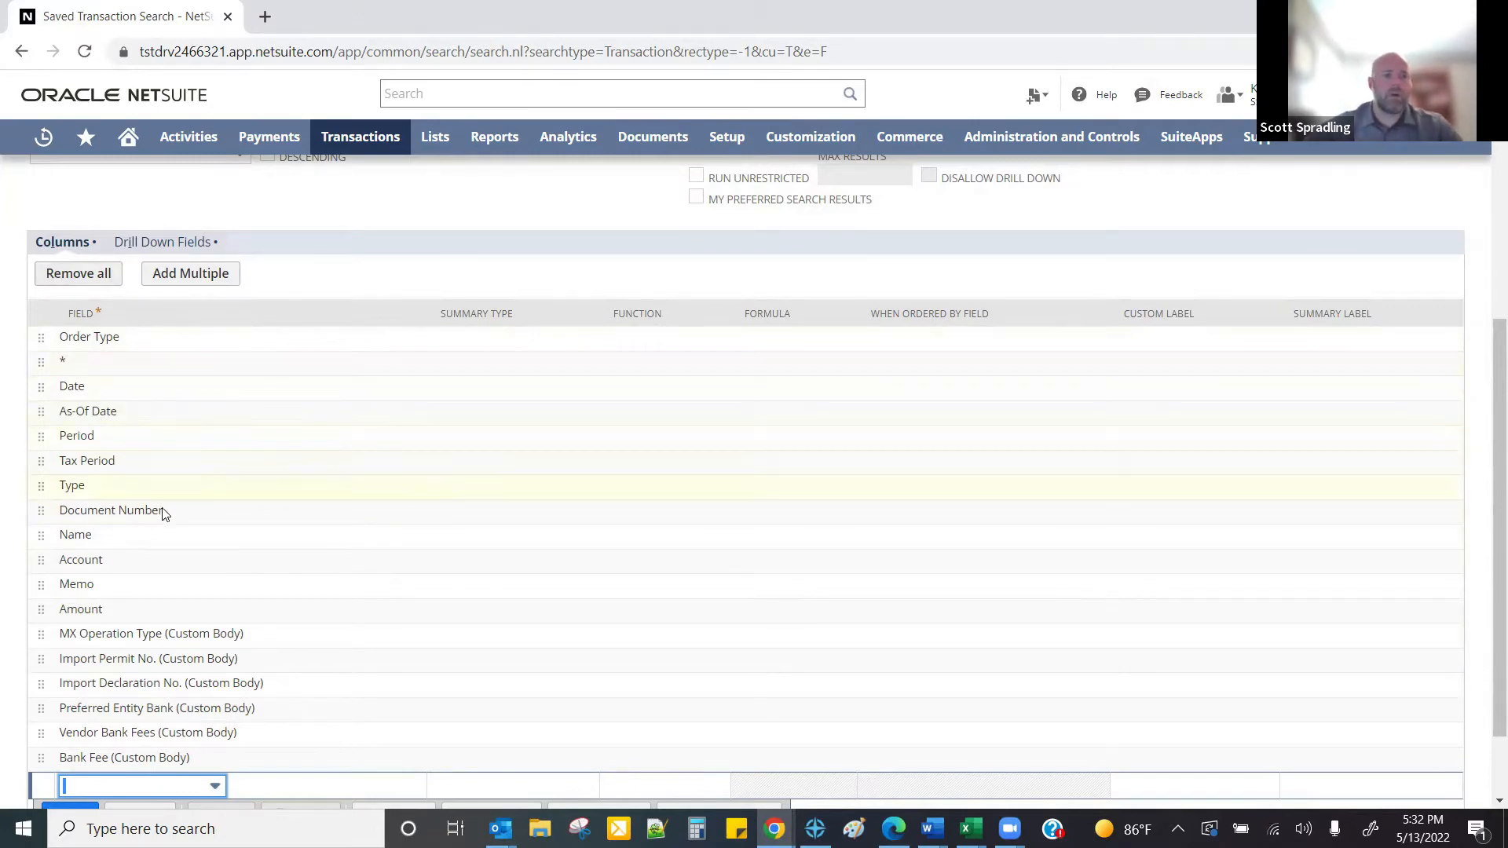
pyautogui.click(155, 685)
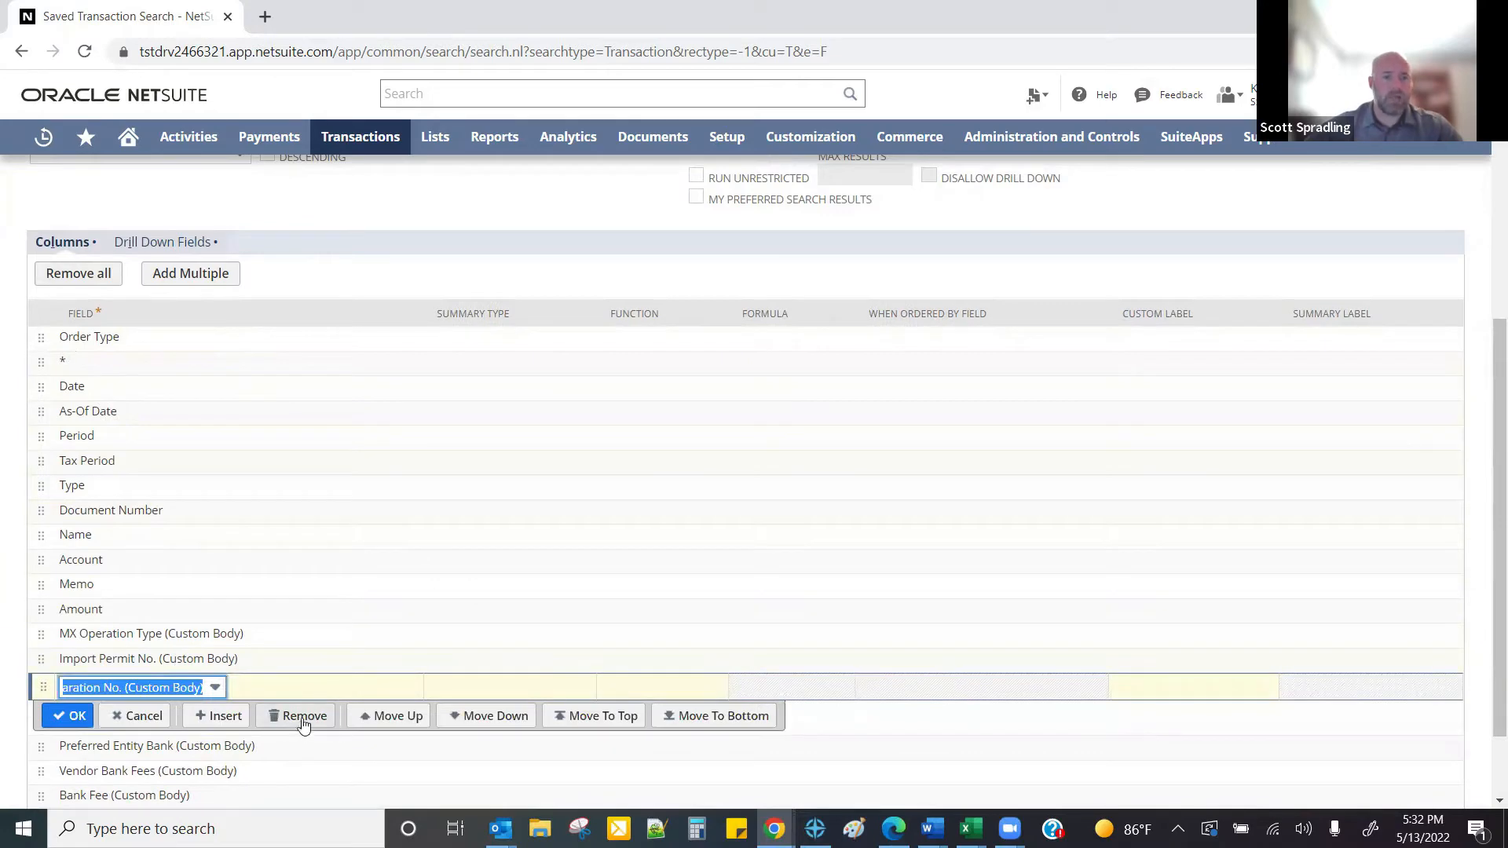
pyautogui.click(327, 204)
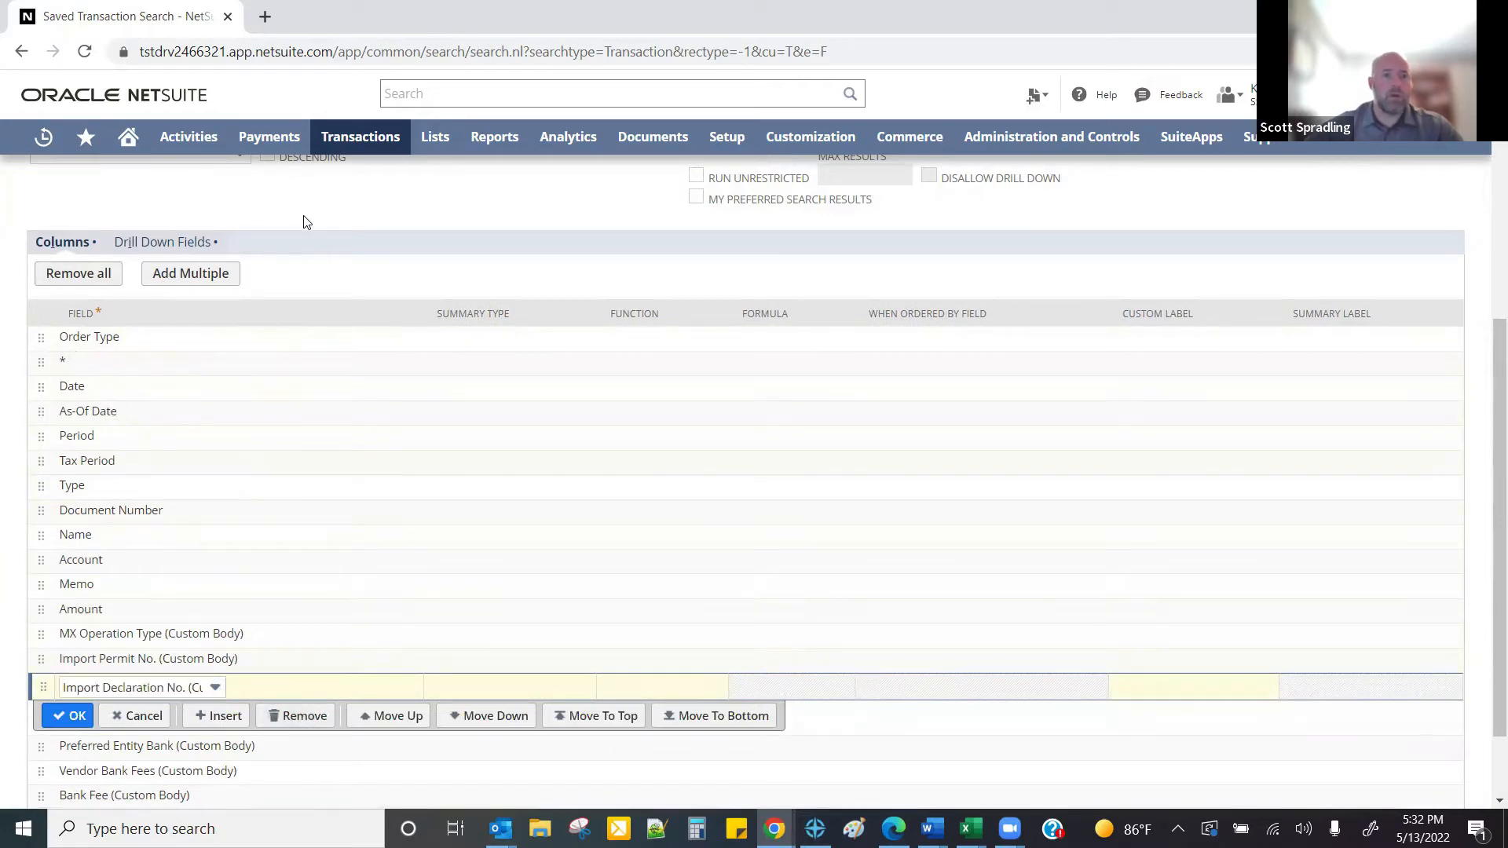
pyautogui.click(75, 276)
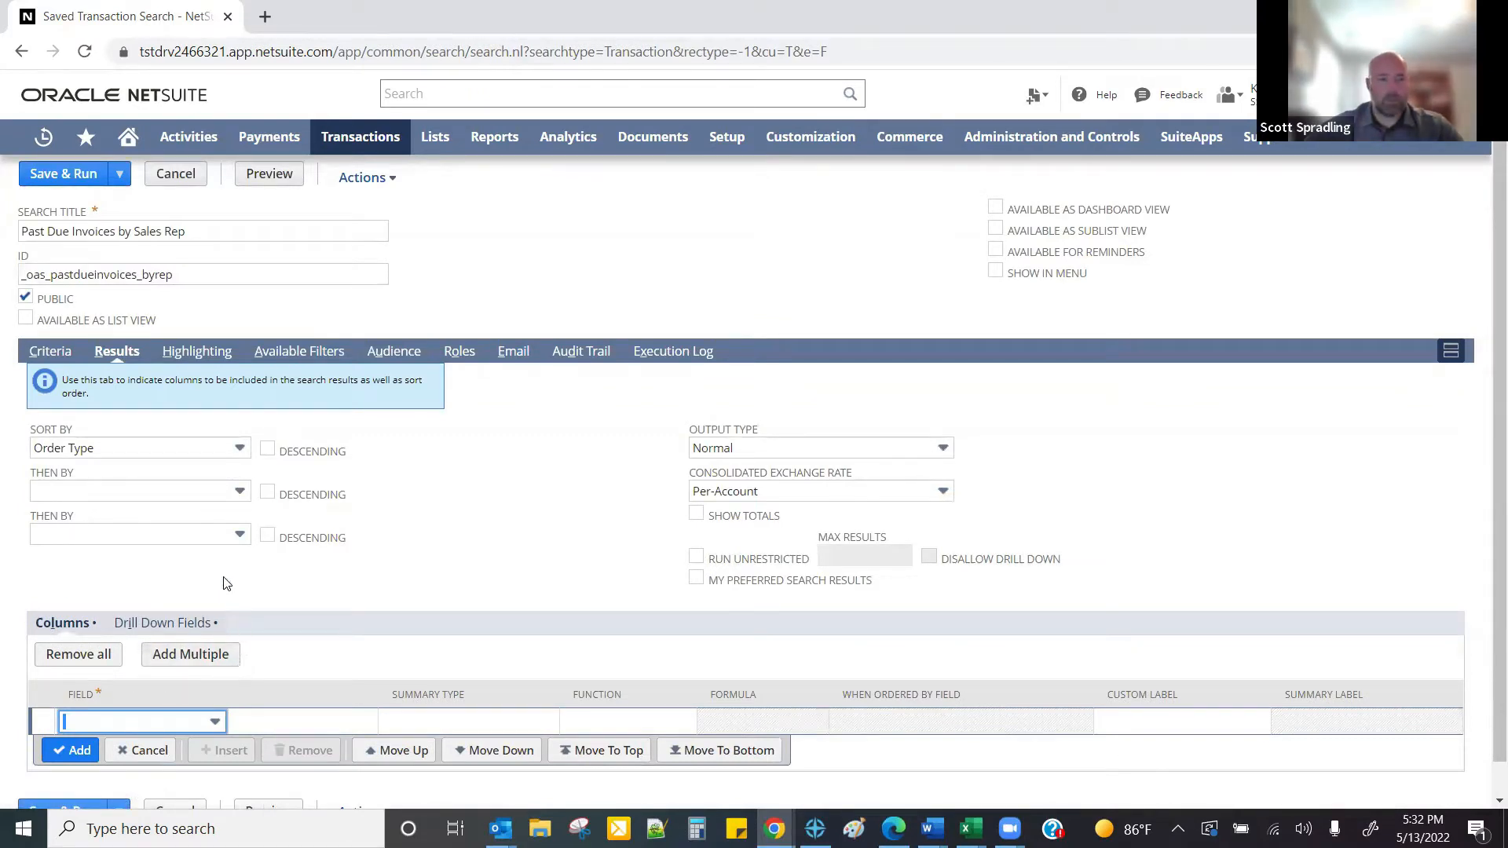
# - Add Due Date/Receive By as the first results column
pyautogui.scroll(-1, 182, 606)
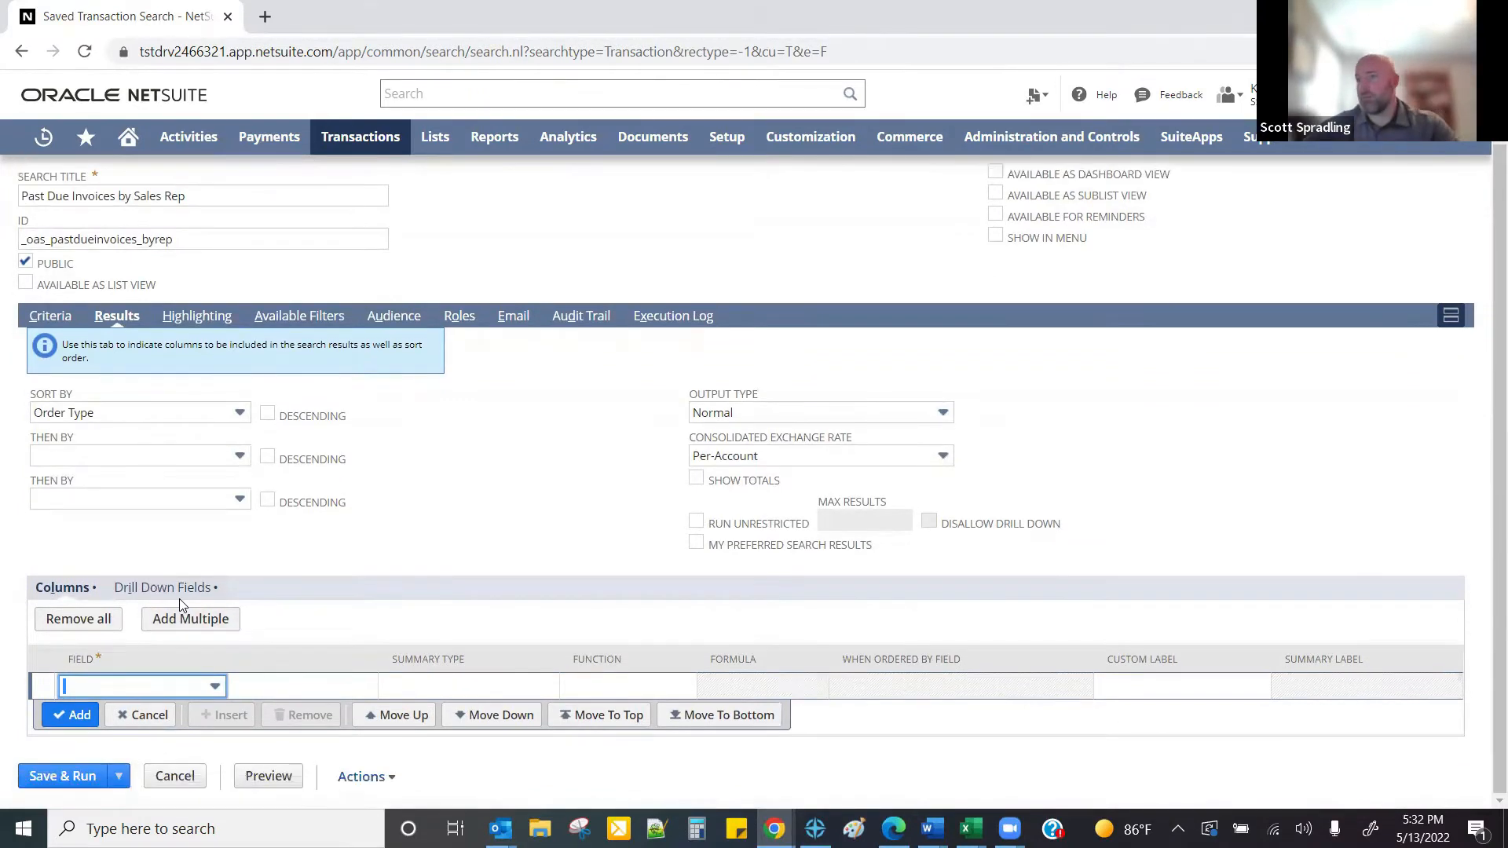
pyautogui.click(86, 690)
pyautogui.write('du')
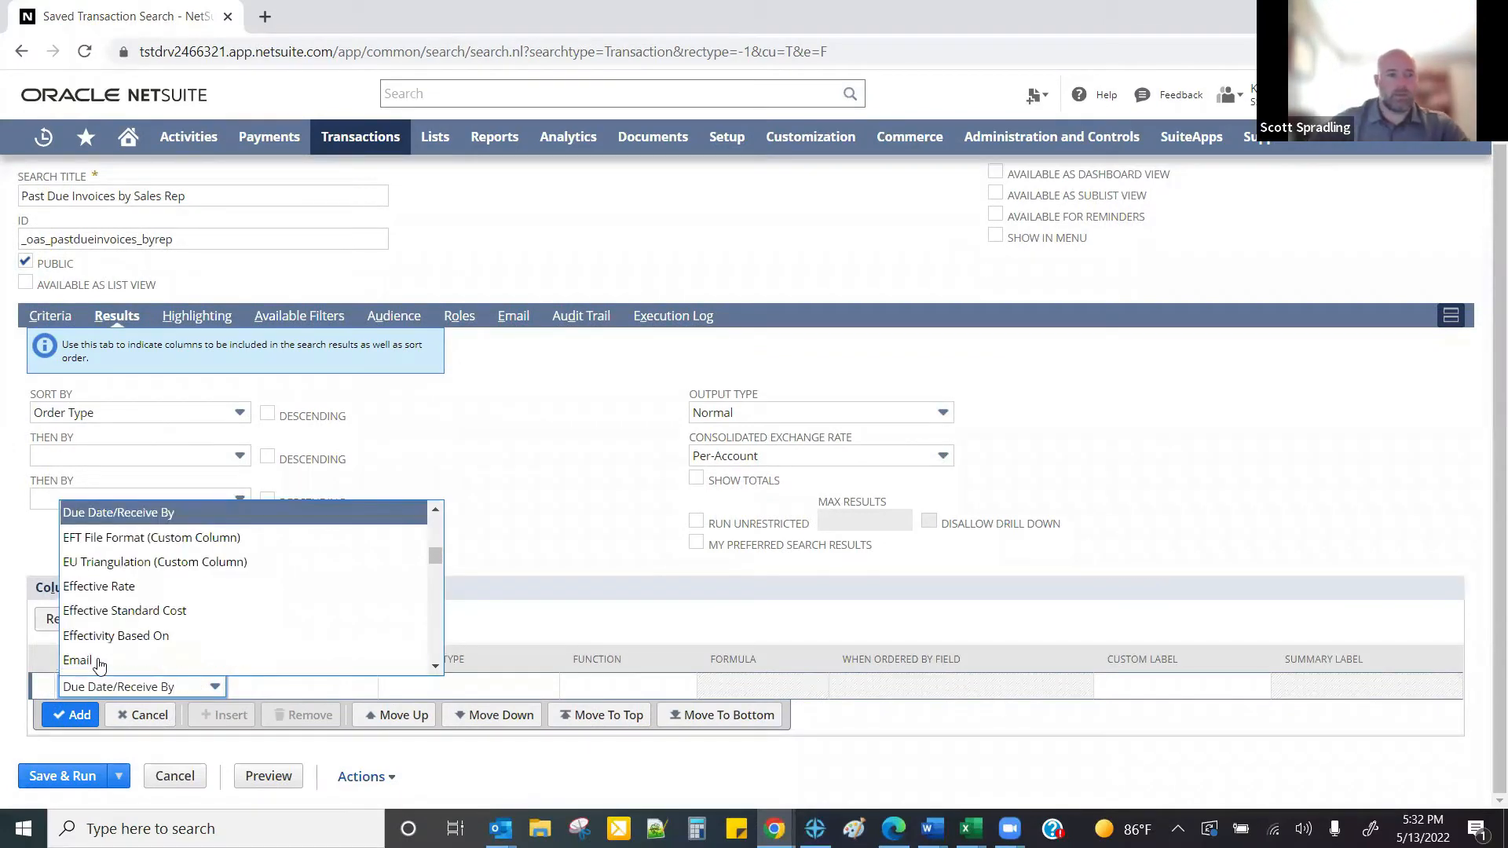
pyautogui.click(145, 514)
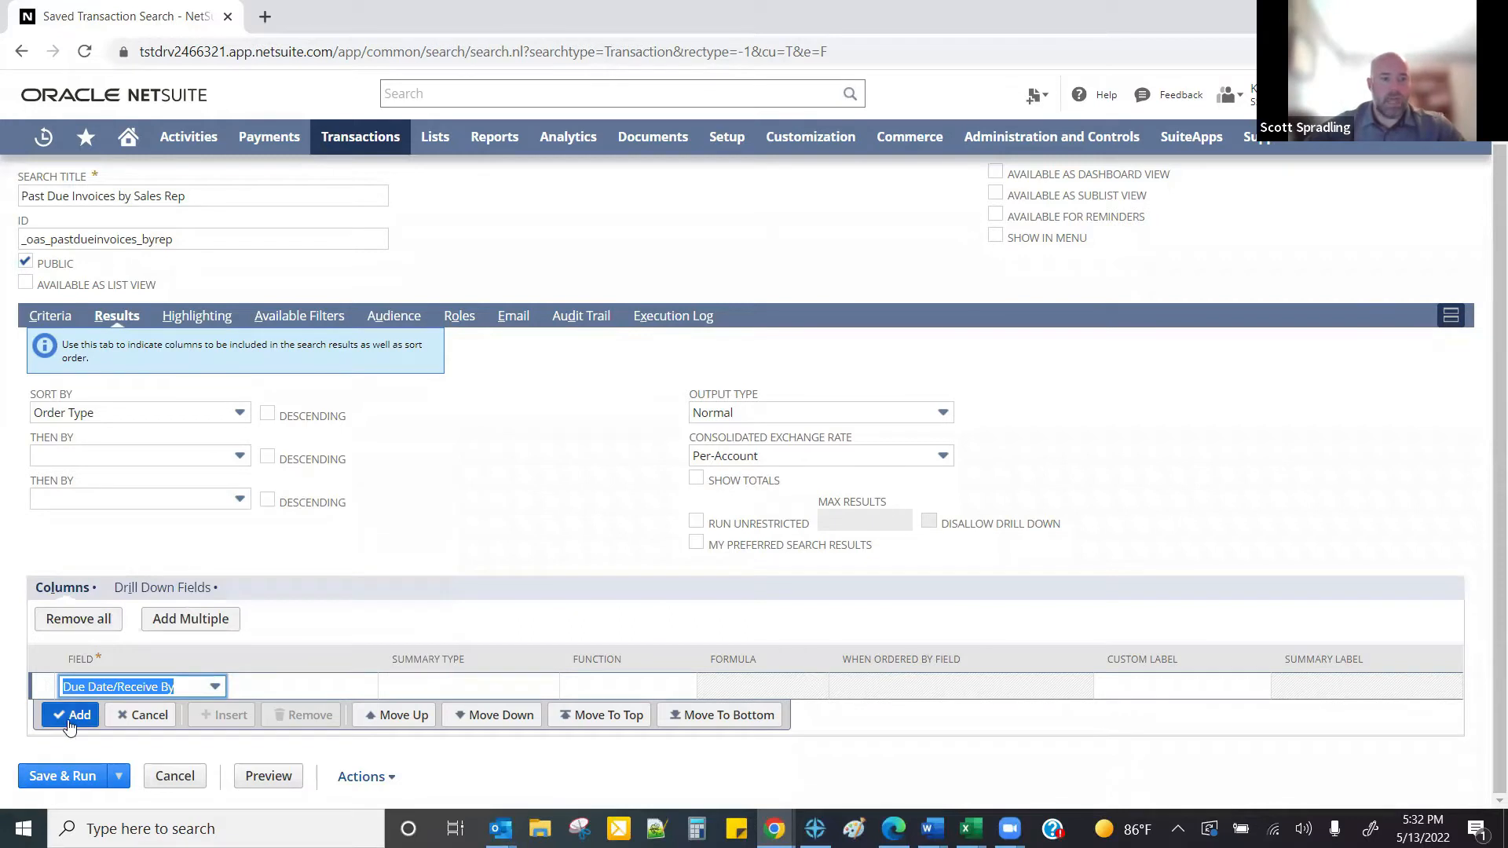
pyautogui.click(51, 723)
# - Add Type and Name as results columns below Due Date/Receive By
pyautogui.click(86, 721)
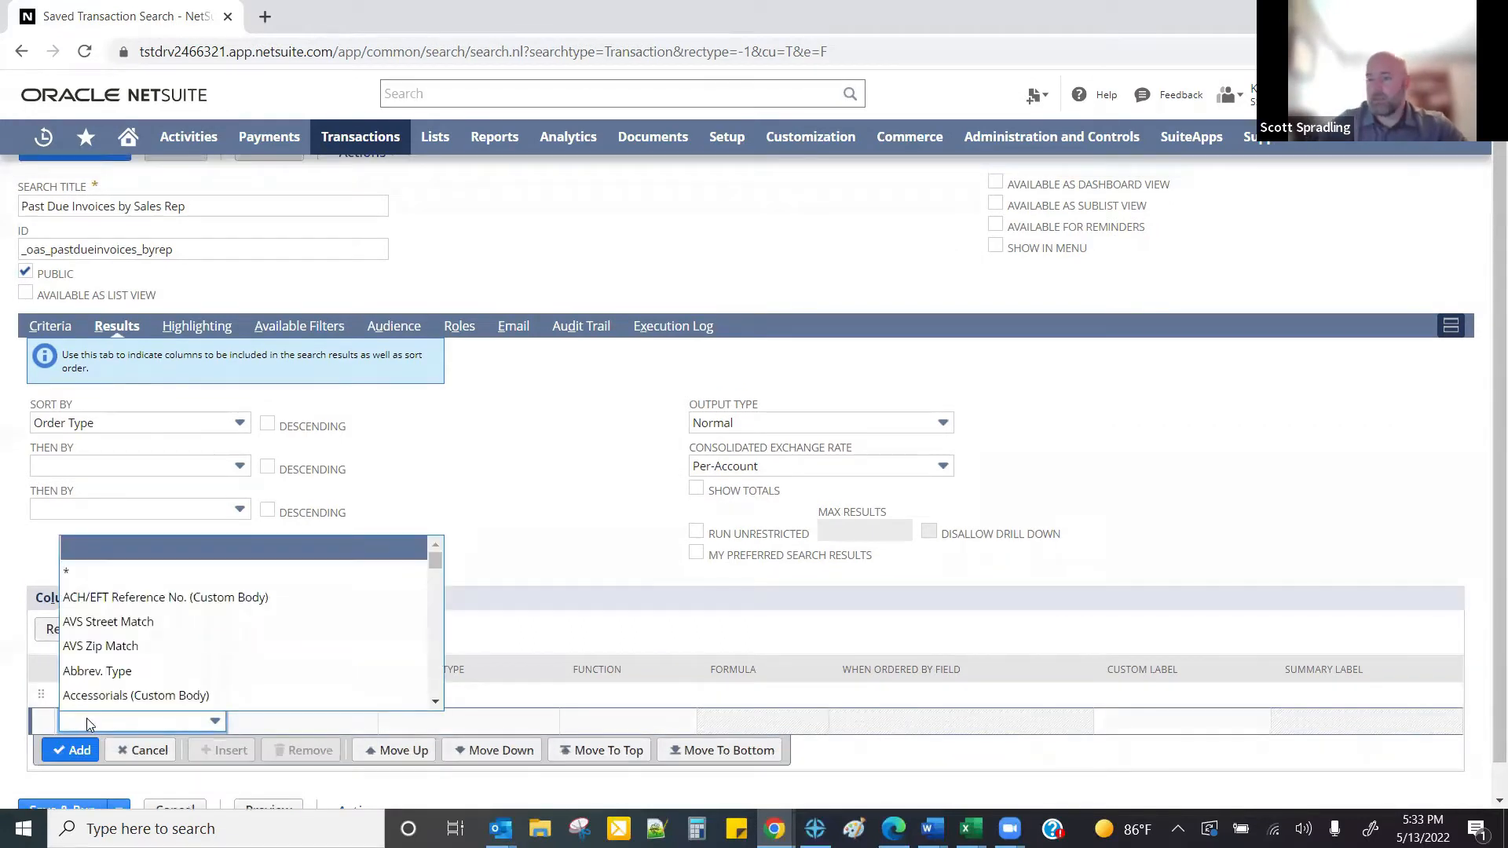
pyautogui.write('Type')
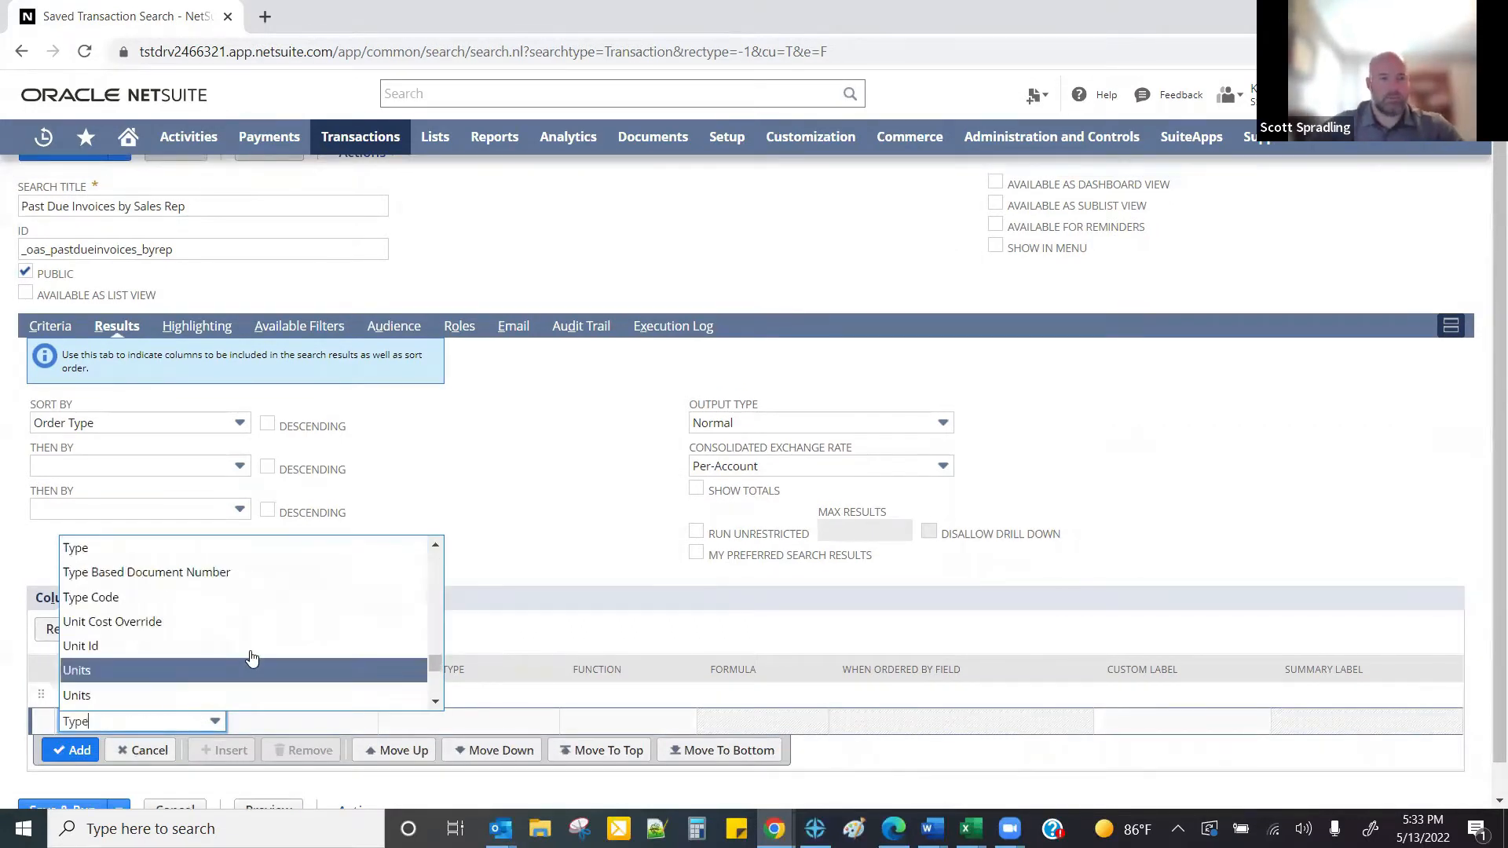
pyautogui.click(94, 548)
pyautogui.scroll(-1, 72, 734)
pyautogui.click(69, 721)
pyautogui.write('Name')
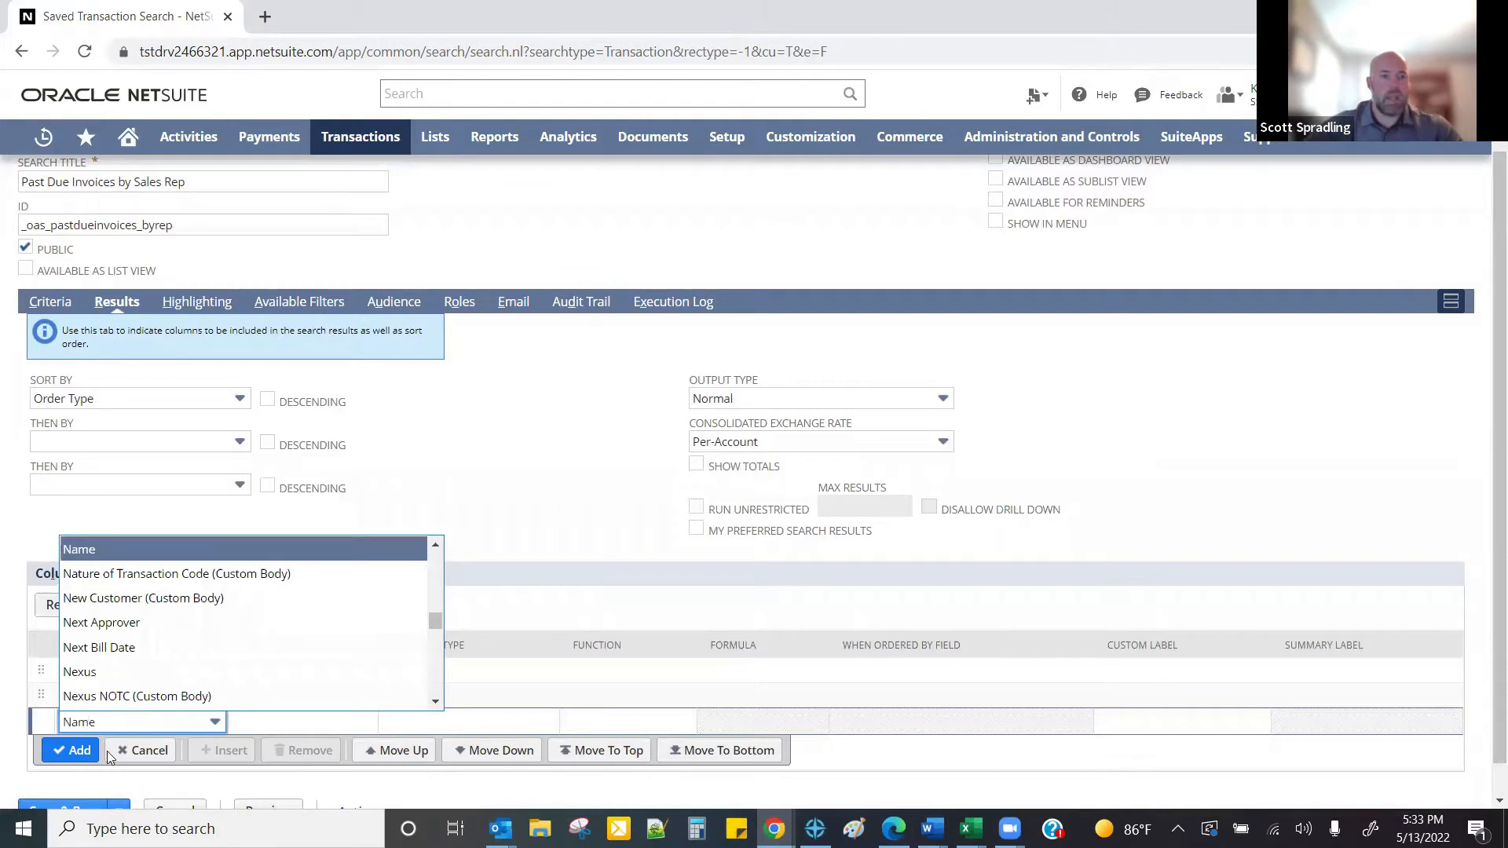
pyautogui.press('Tab')
pyautogui.click(77, 711)
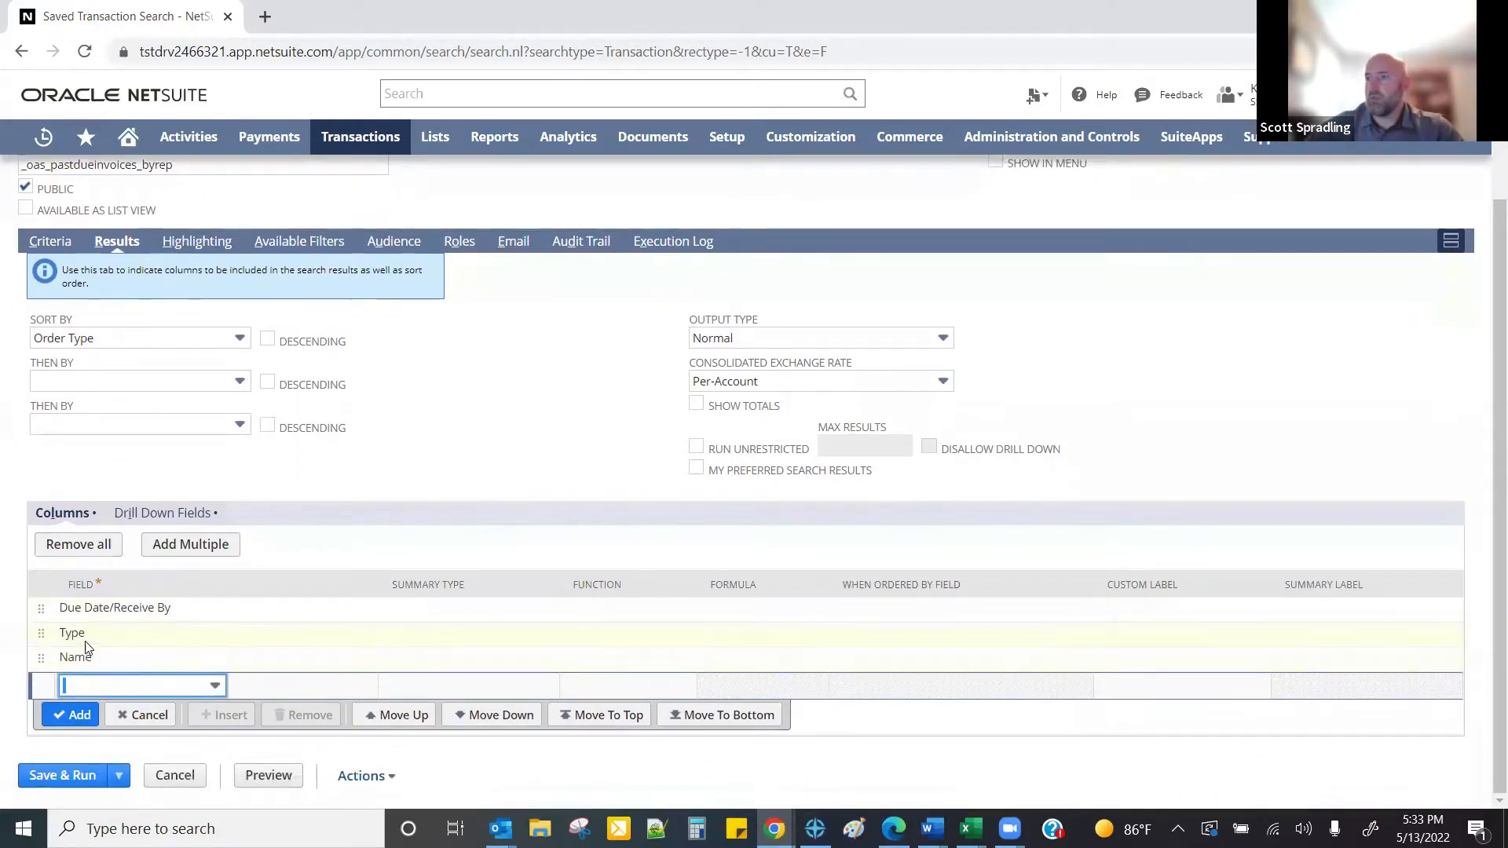
# - Add the standard Document Number field as a results column, not the custom body version
pyautogui.write('do')
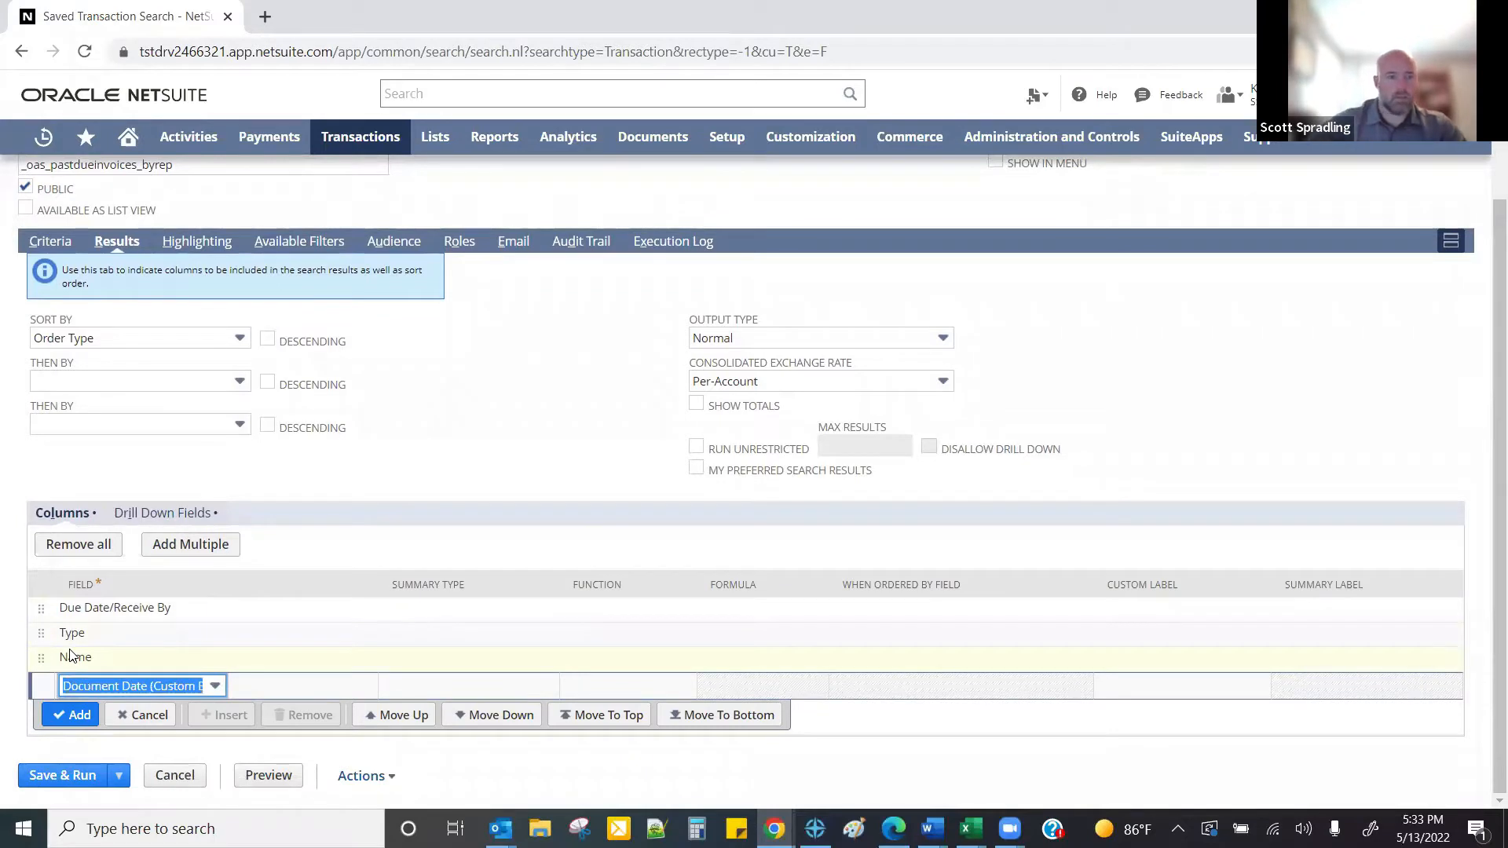
pyautogui.click(134, 684)
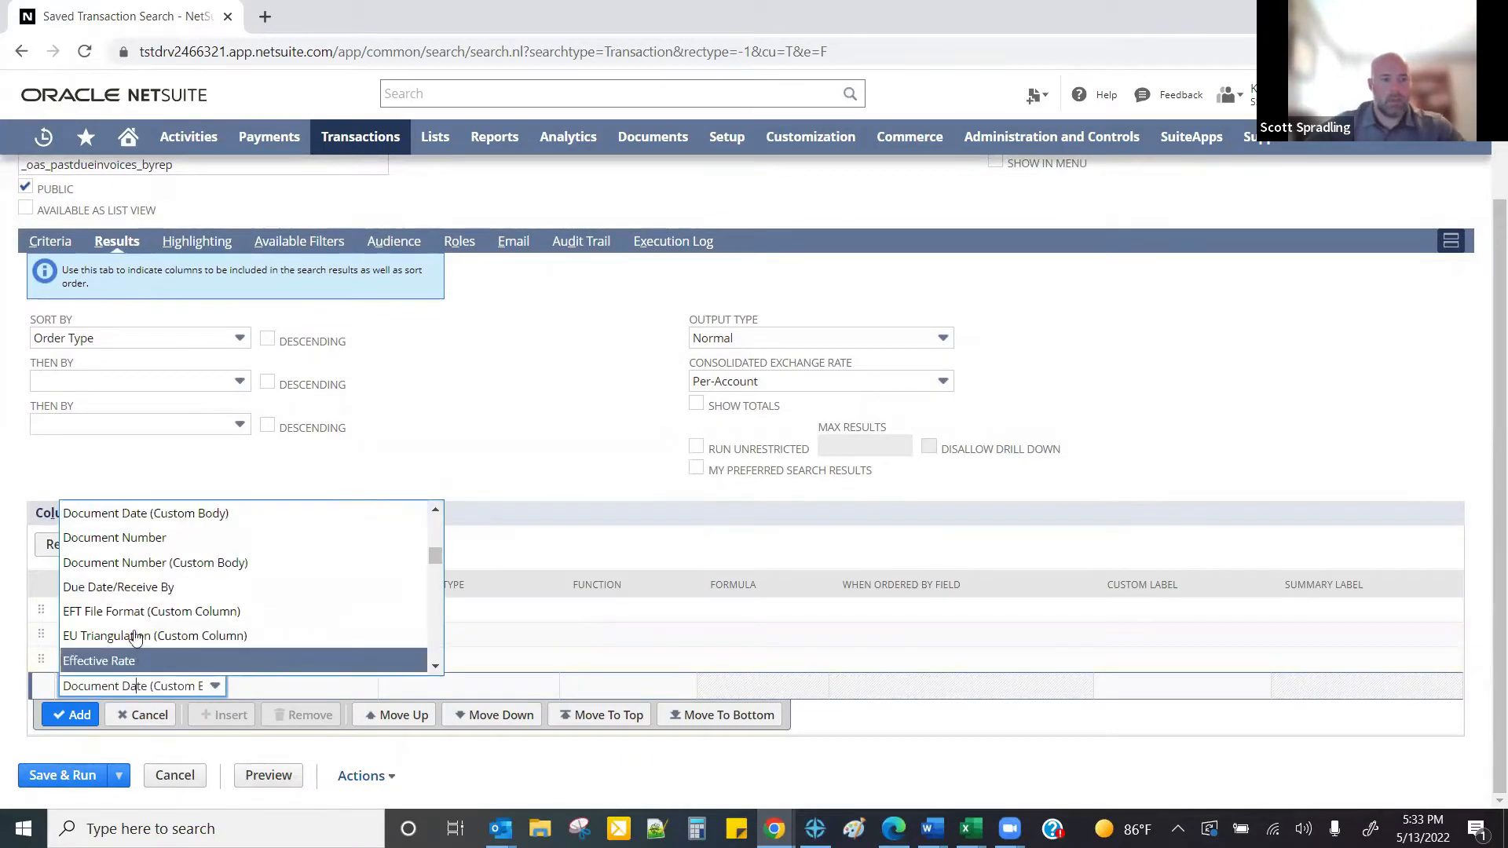
pyautogui.click(92, 538)
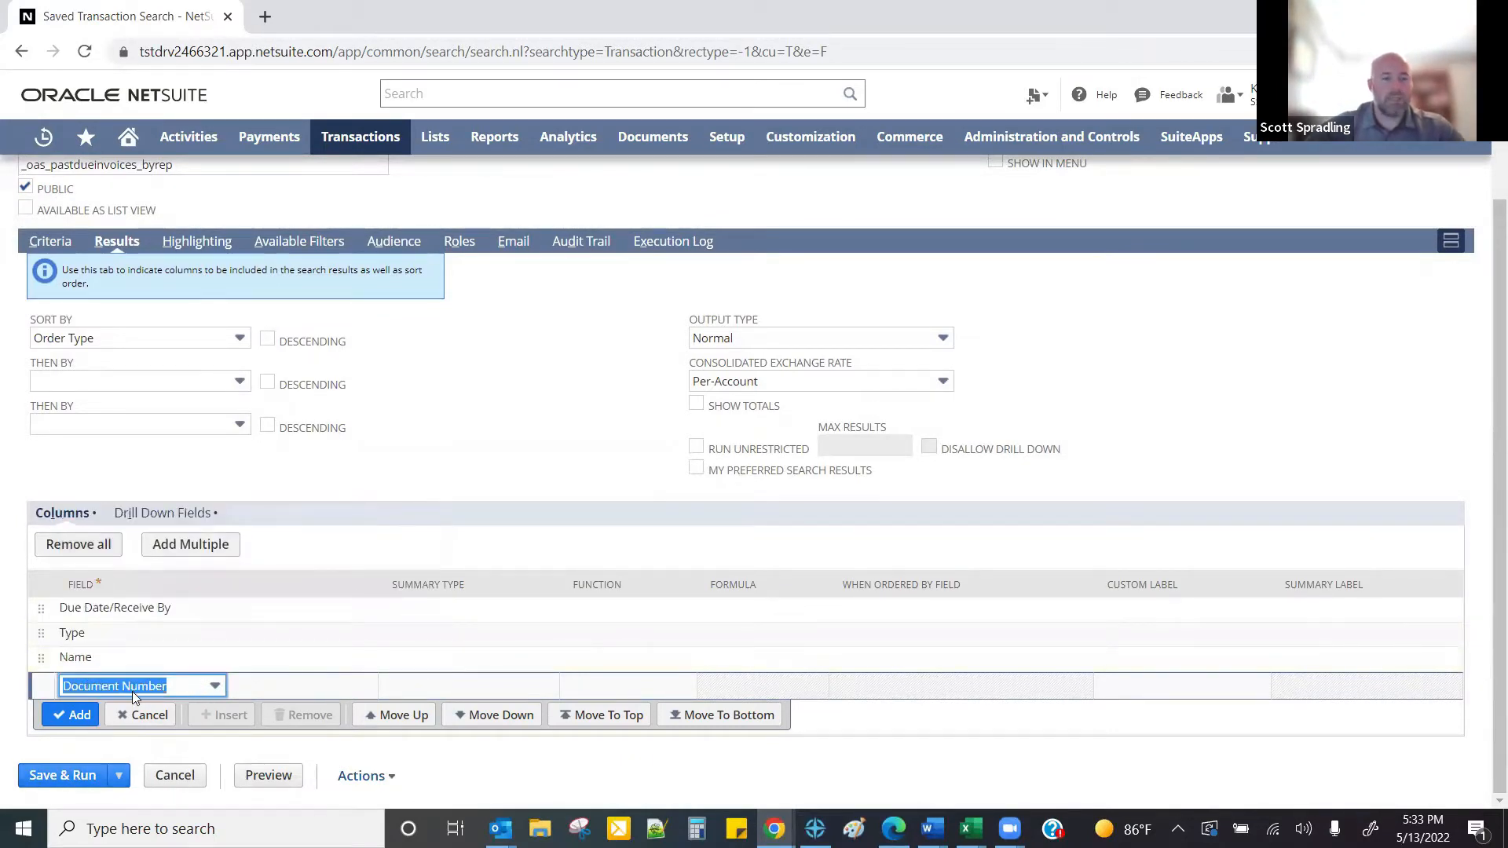
pyautogui.click(52, 709)
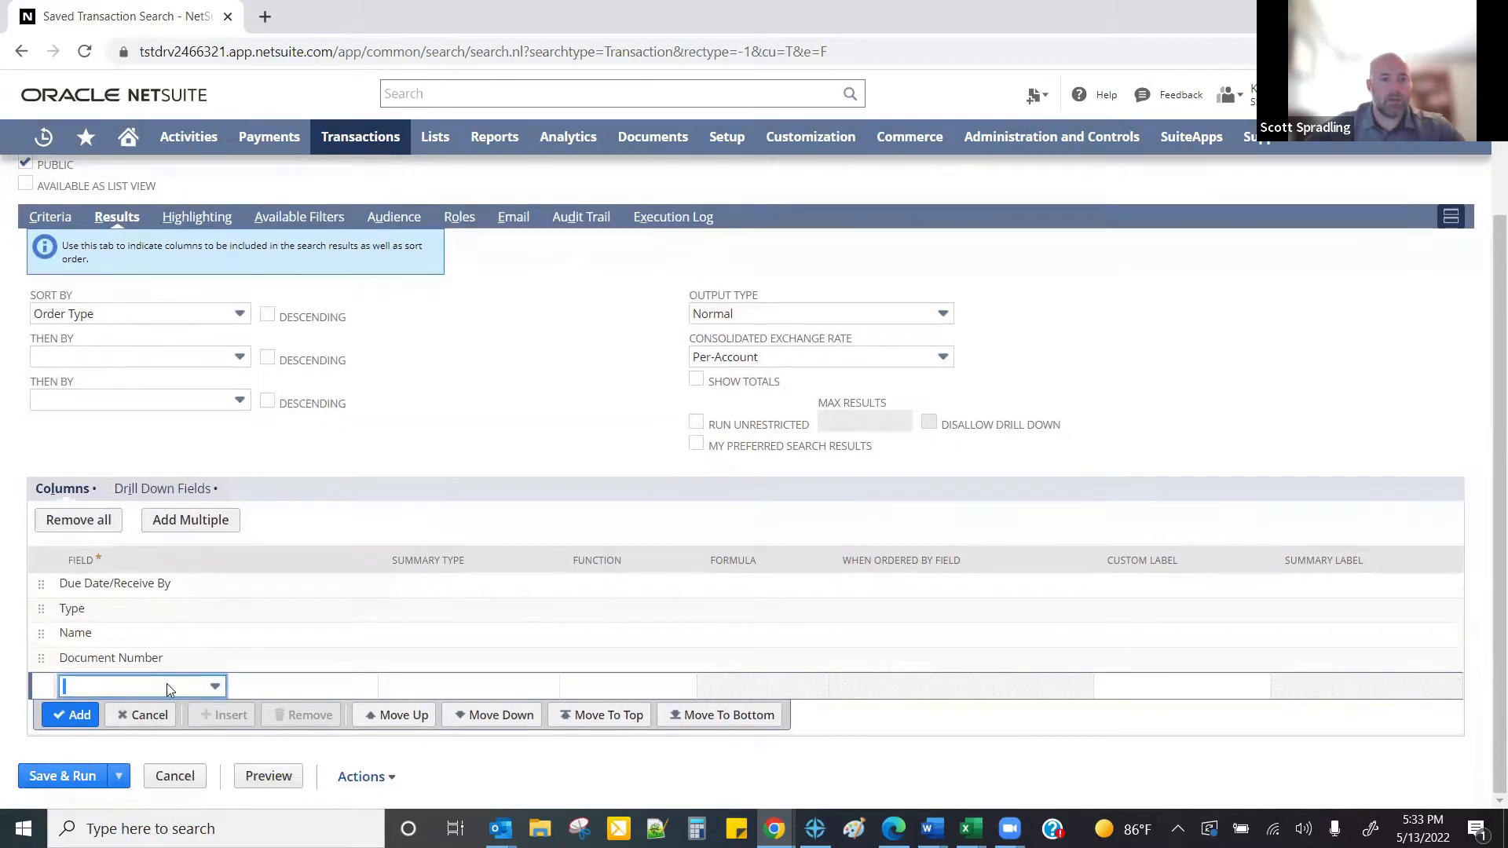
pyautogui.click(206, 691)
pyautogui.scroll(-5, 150, 590)
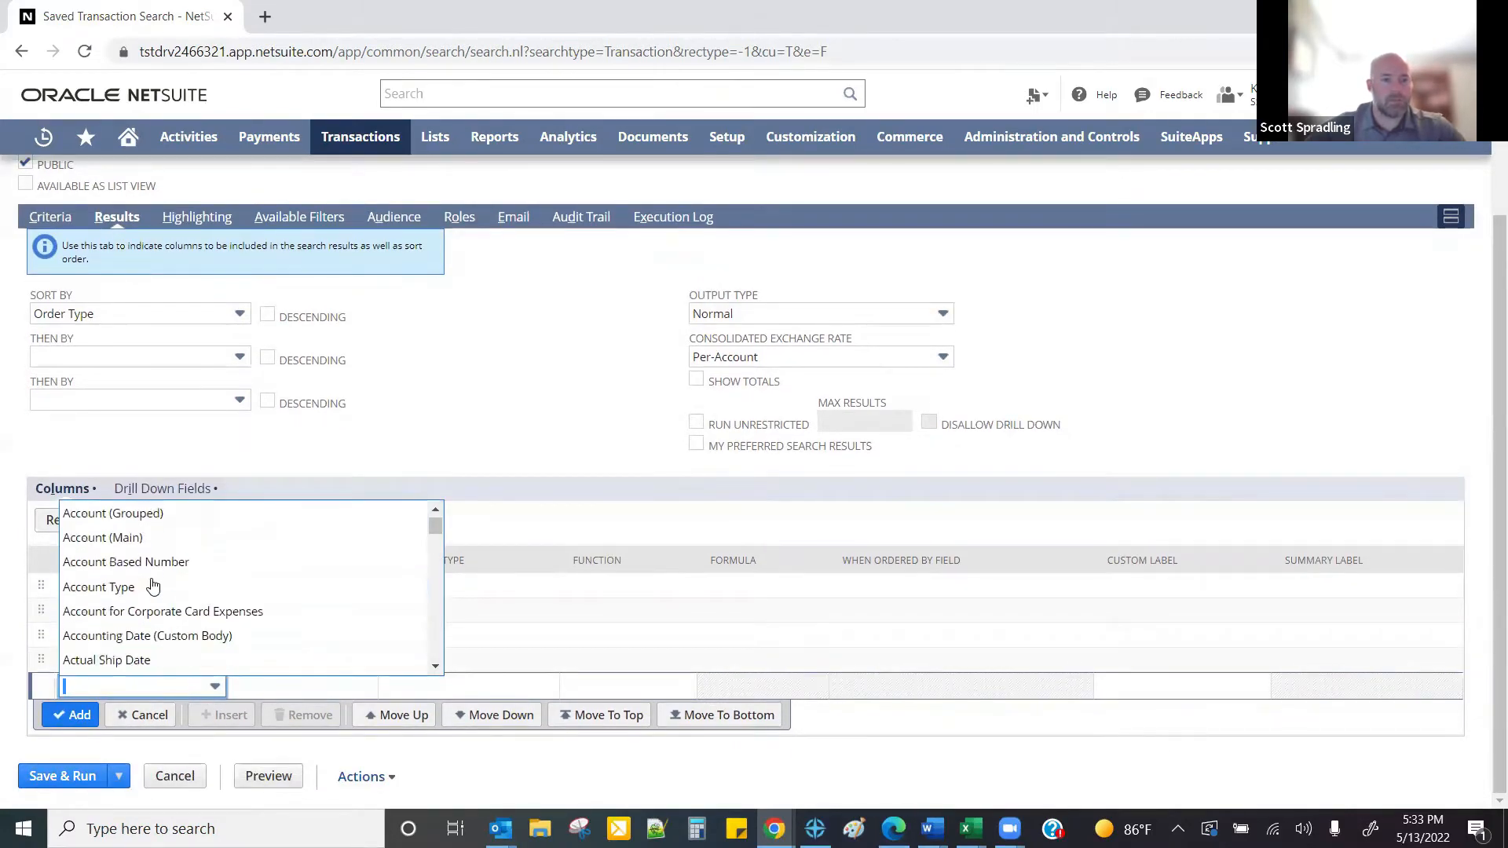
pyautogui.scroll(-2, 150, 590)
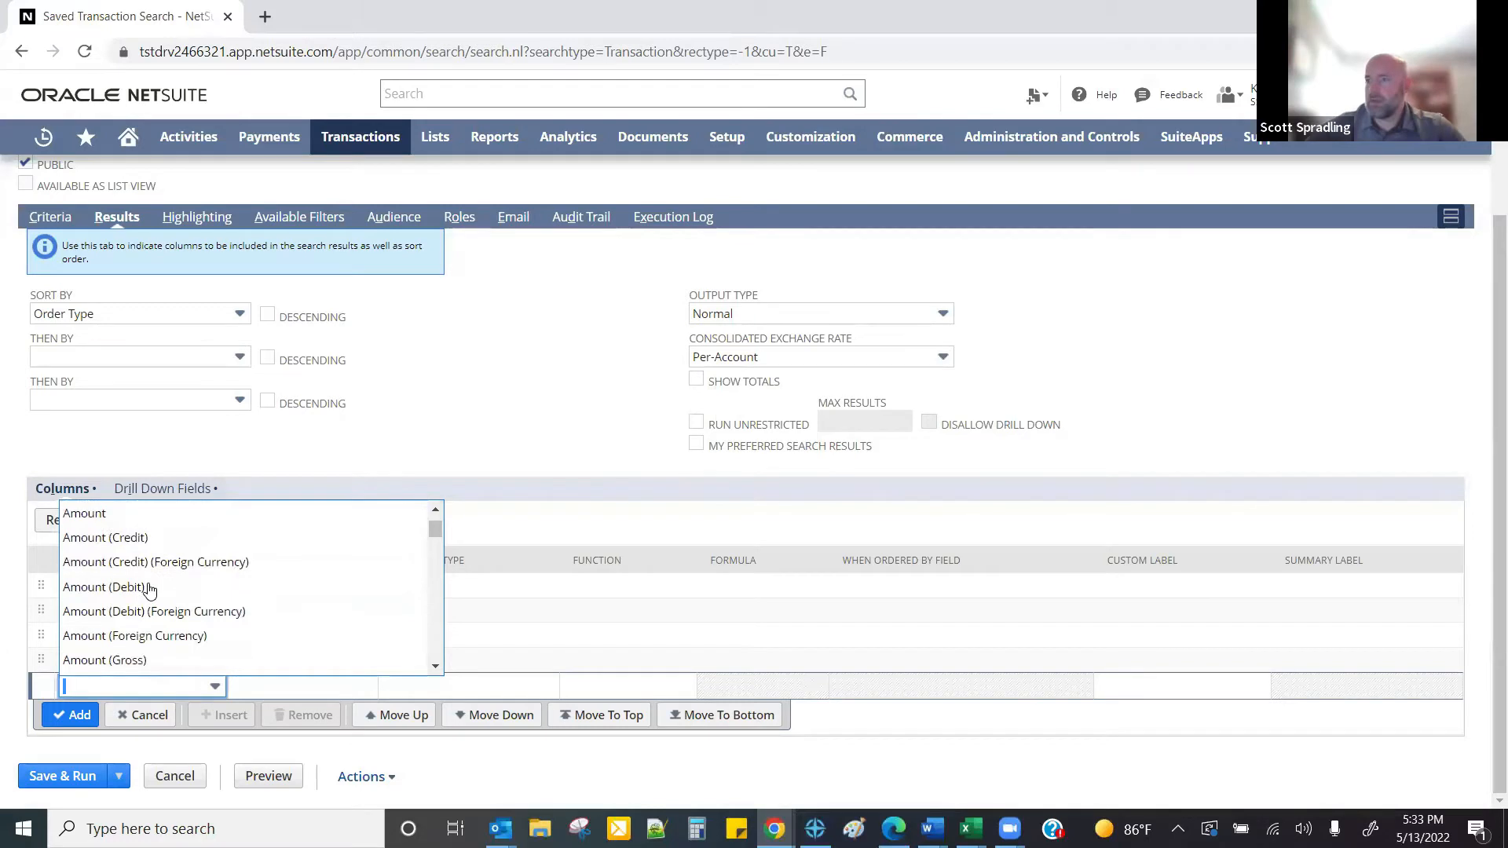
pyautogui.scroll(1, 150, 590)
pyautogui.scroll(4, 150, 590)
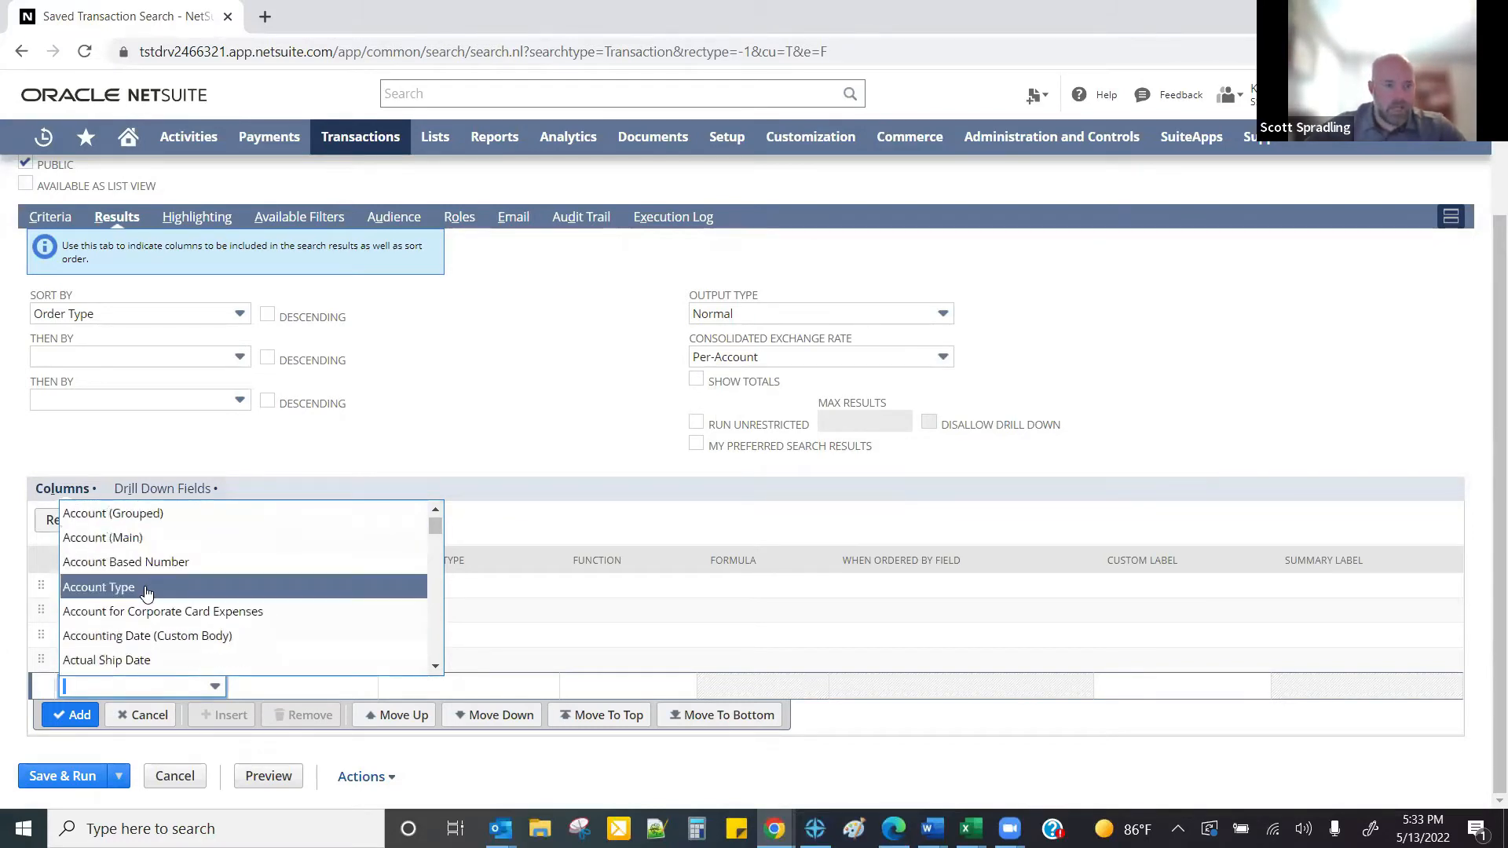
pyautogui.scroll(3, 148, 590)
pyautogui.click(353, 486)
# - Add Amount Remaining as a results column below Document Number
pyautogui.click(102, 686)
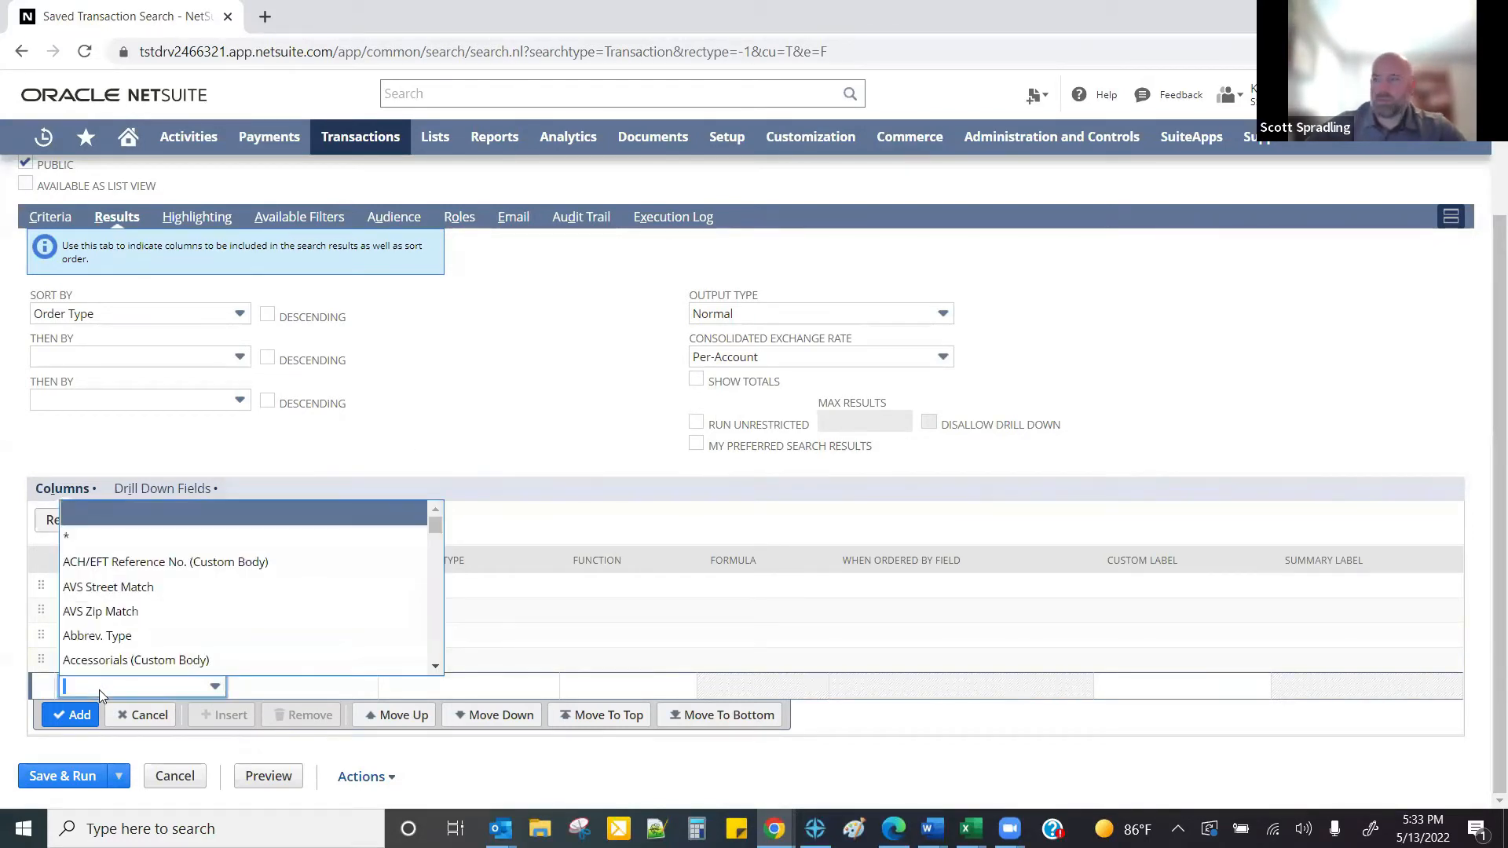
pyautogui.write('Amount')
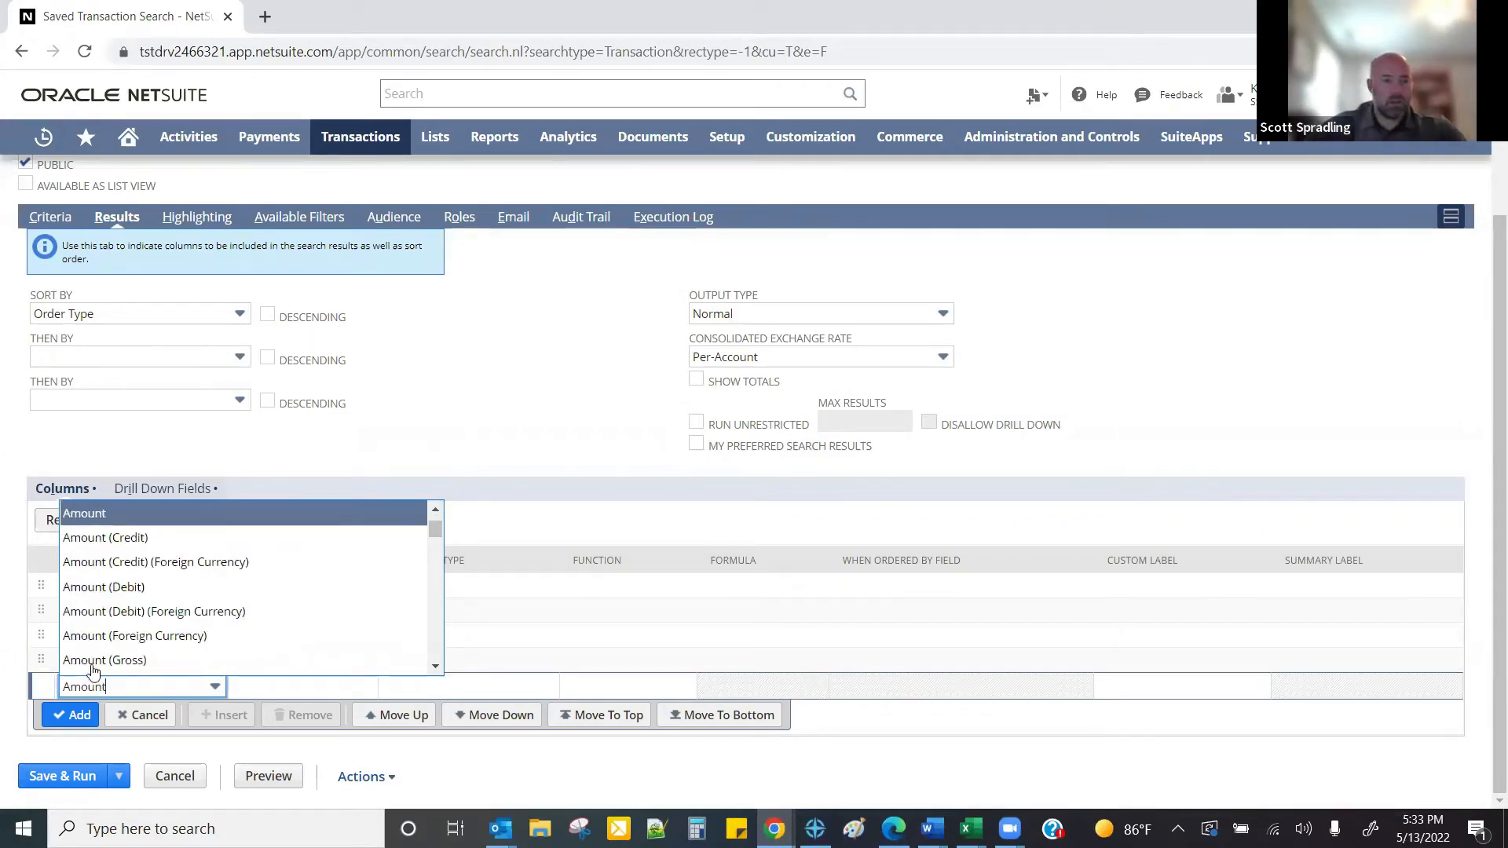
pyautogui.scroll(-3, 92, 595)
pyautogui.scroll(-3, 93, 595)
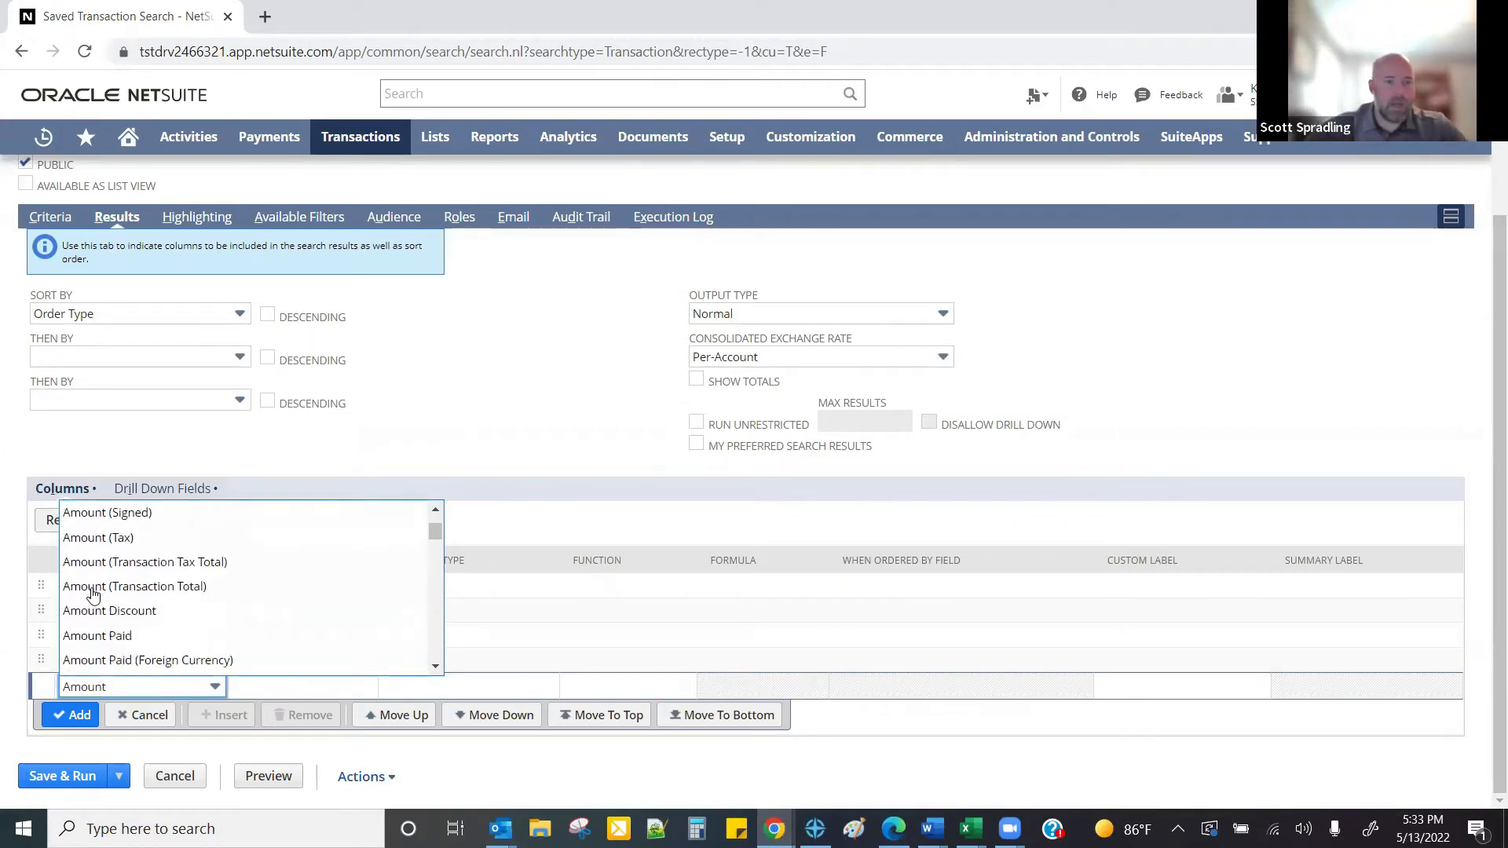
pyautogui.click(124, 538)
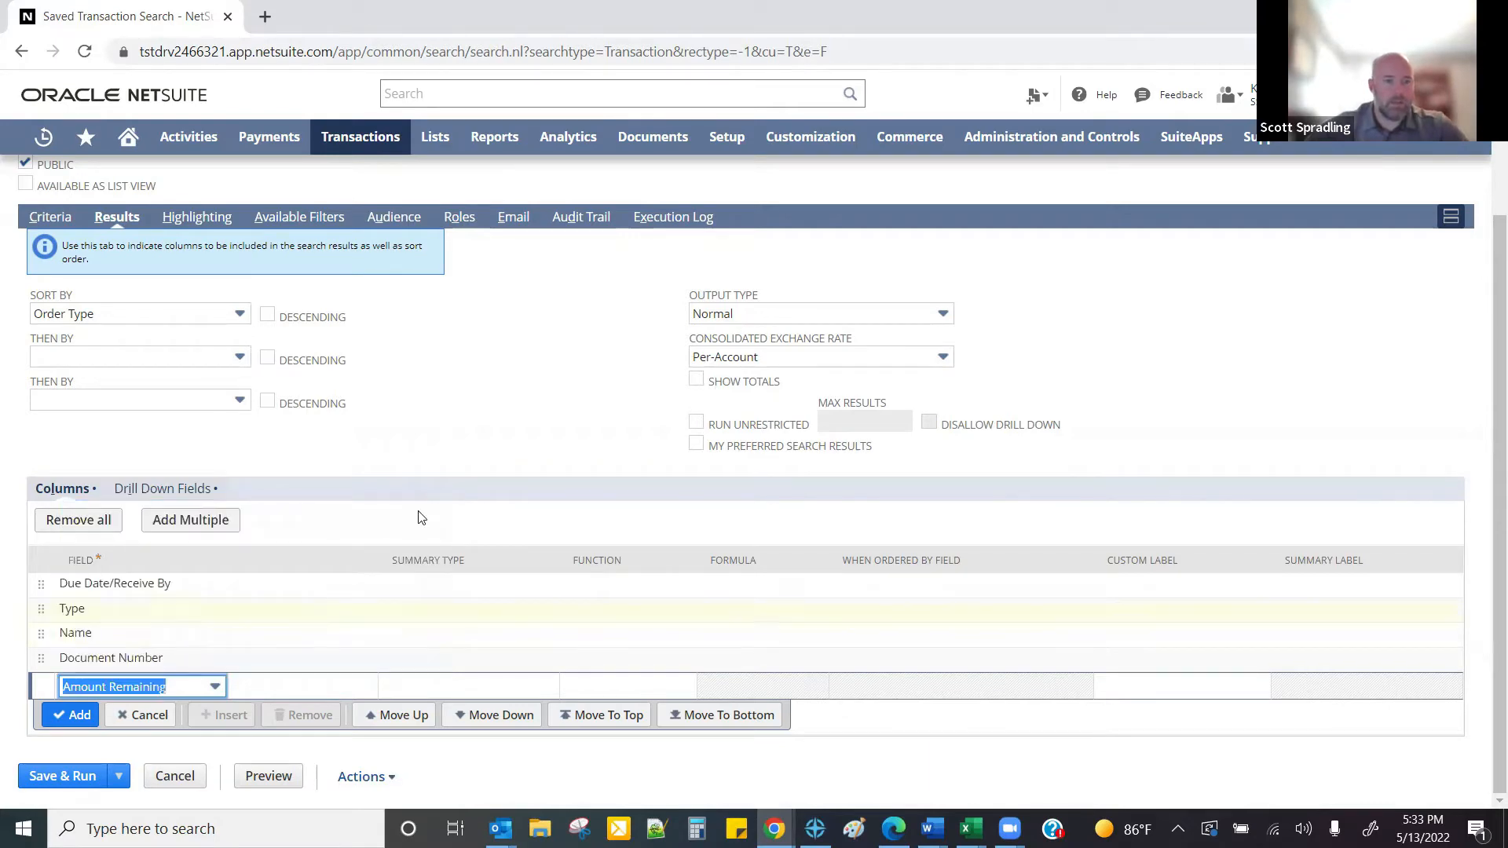
pyautogui.click(72, 715)
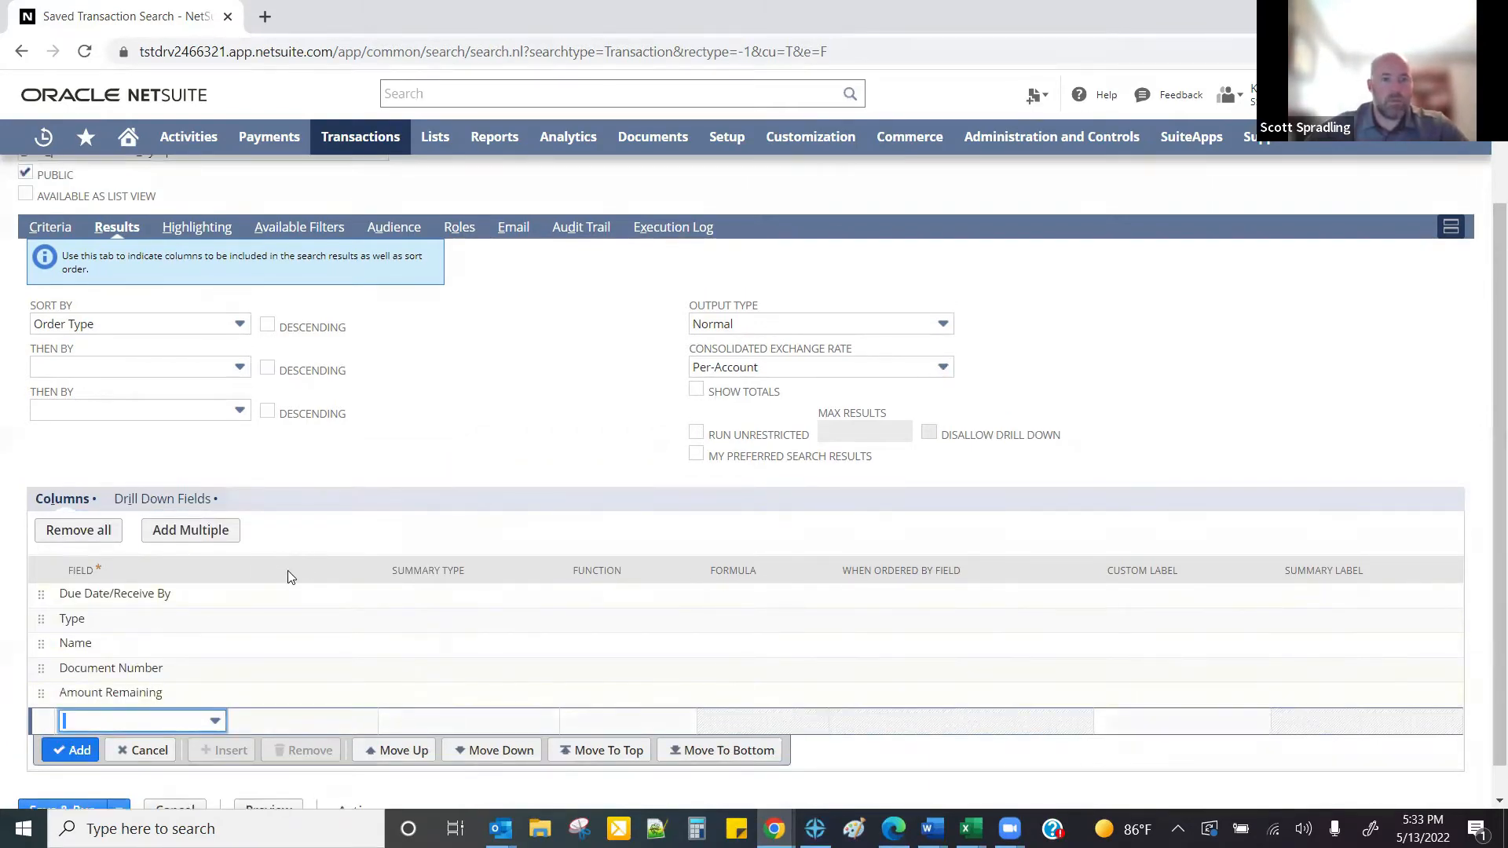
pyautogui.click(468, 384)
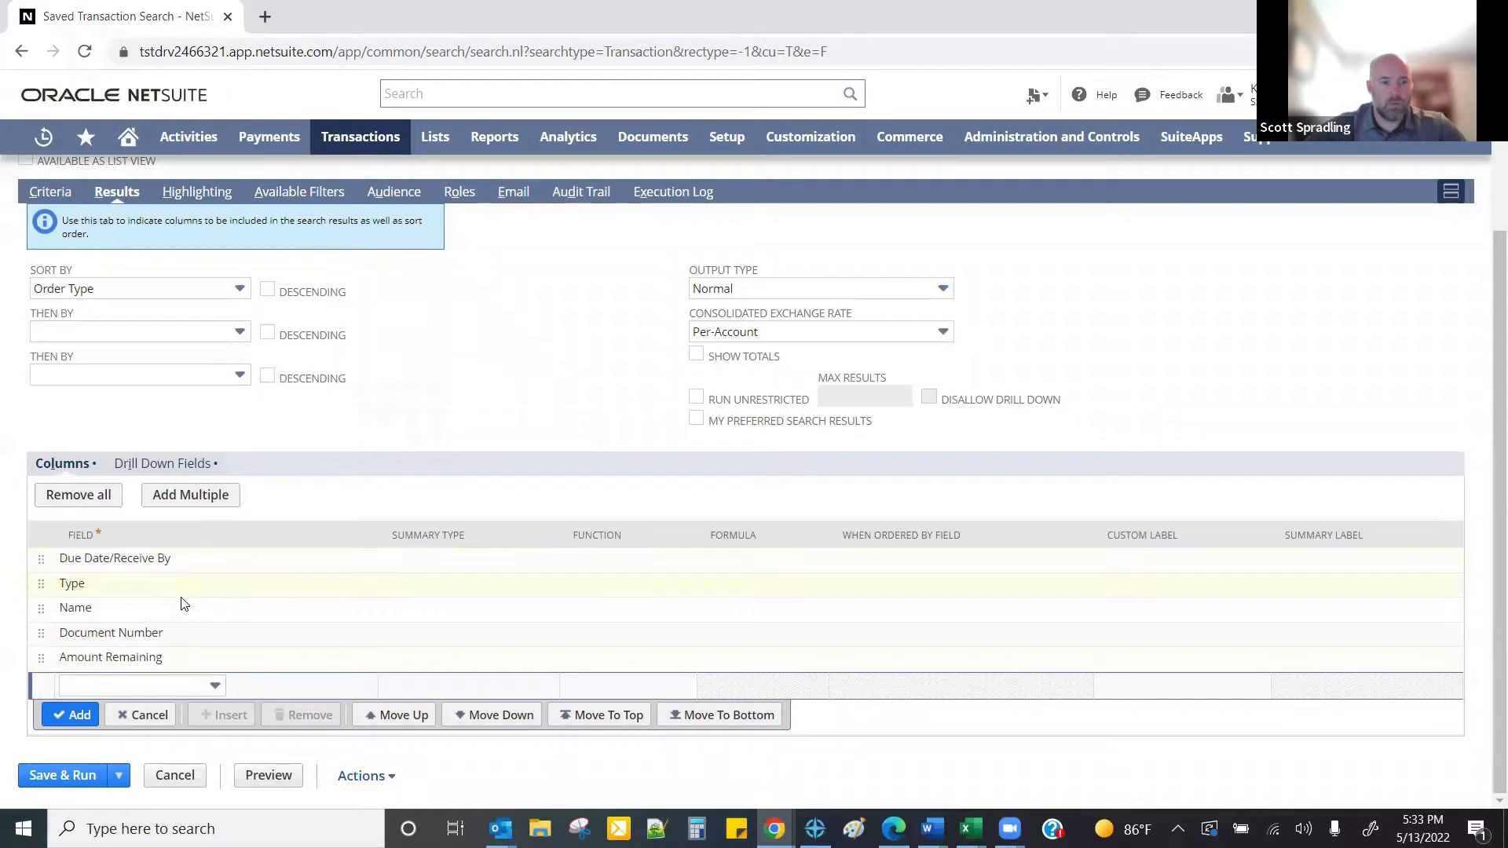
# - Add Sales Rep as a results column below Amount Remaining
pyautogui.click(91, 687)
pyautogui.write('sales')
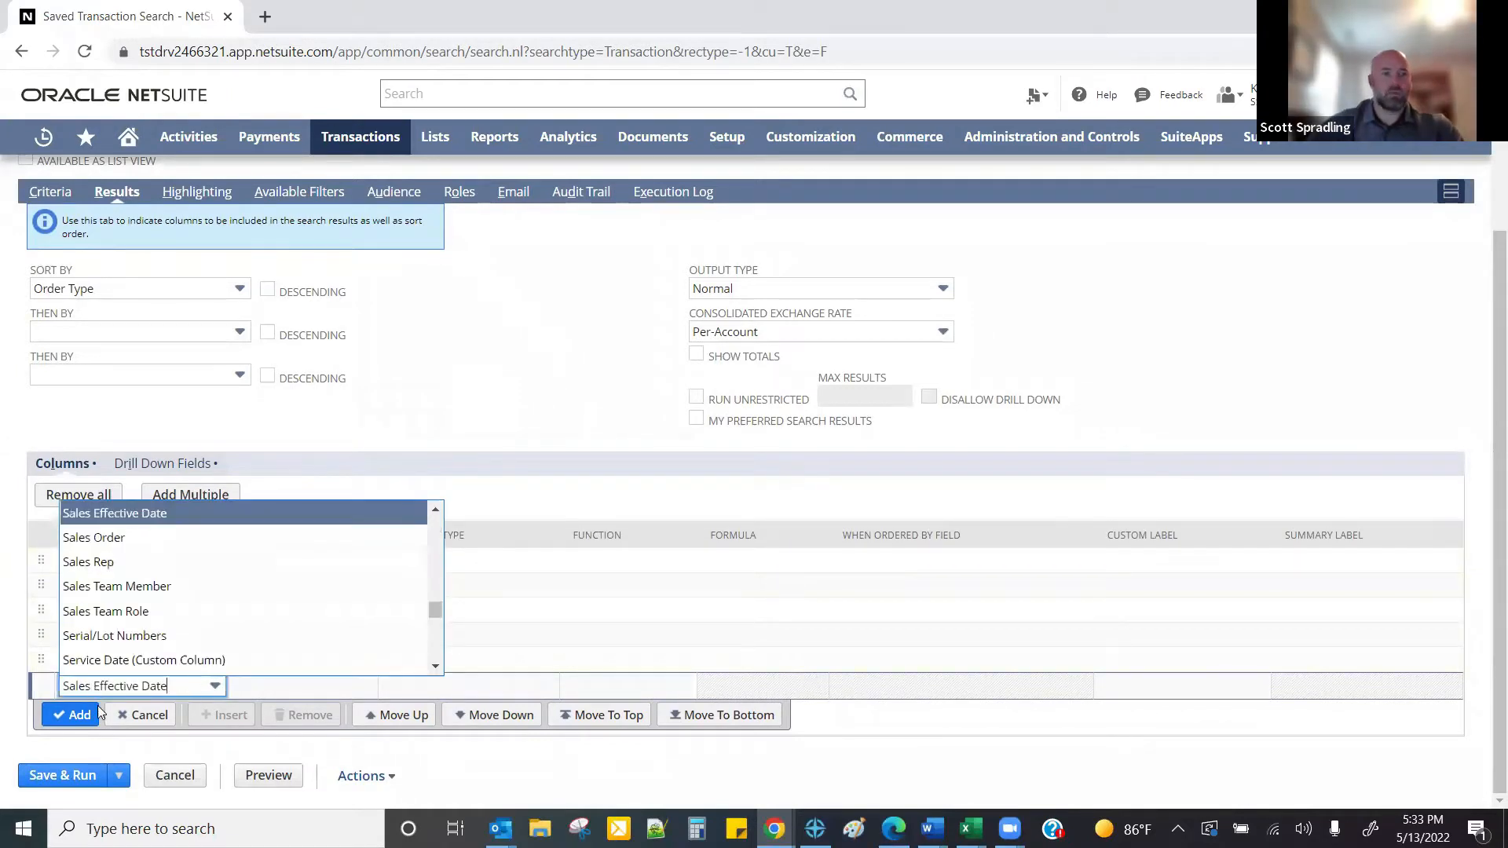
pyautogui.click(92, 562)
pyautogui.click(70, 715)
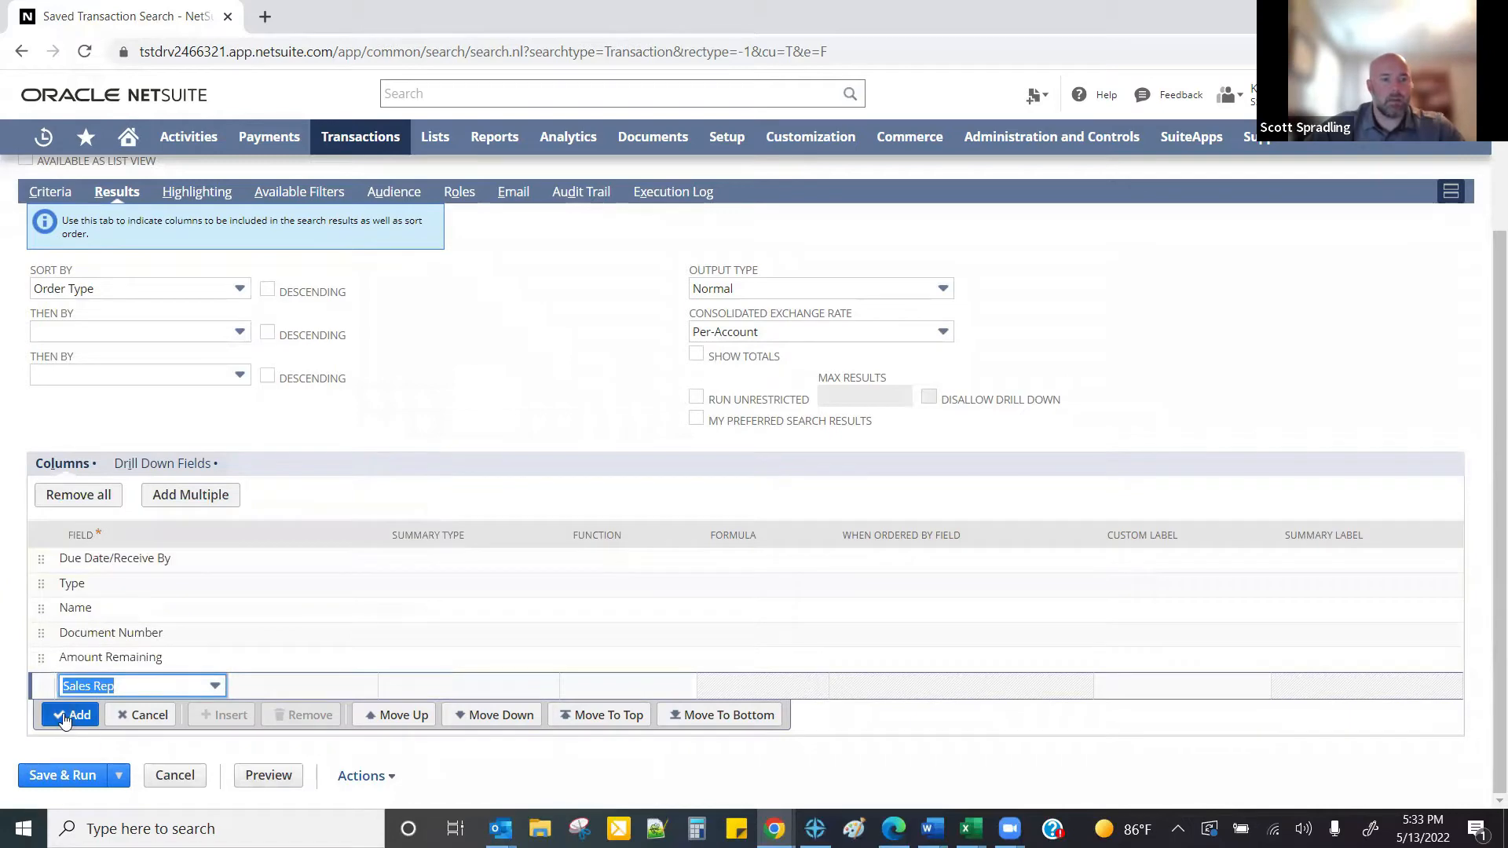
# - Add Days Overdue as a results column below Sales Rep
pyautogui.click(88, 721)
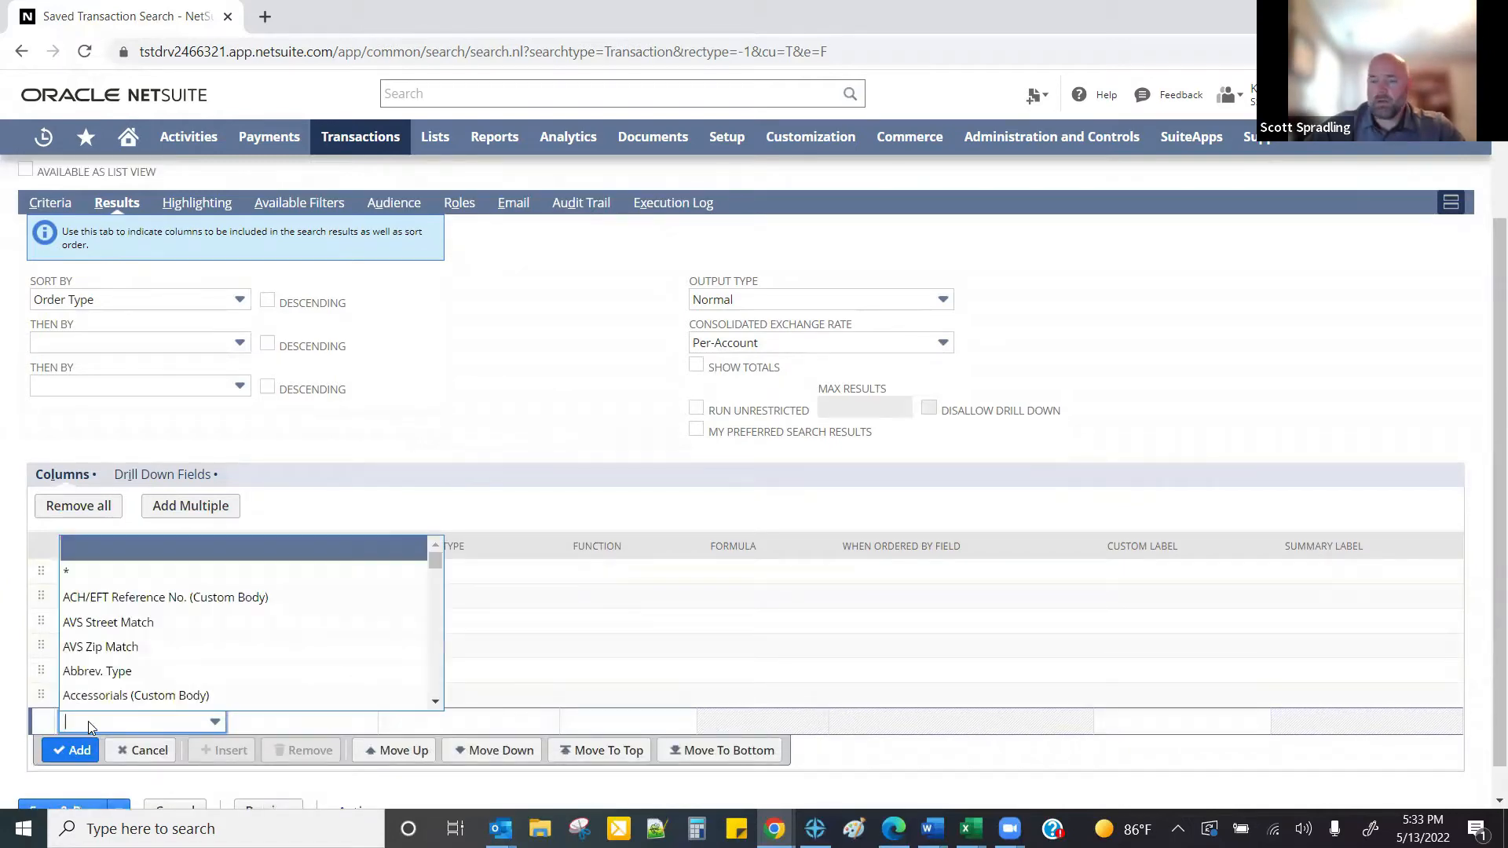
pyautogui.write('days')
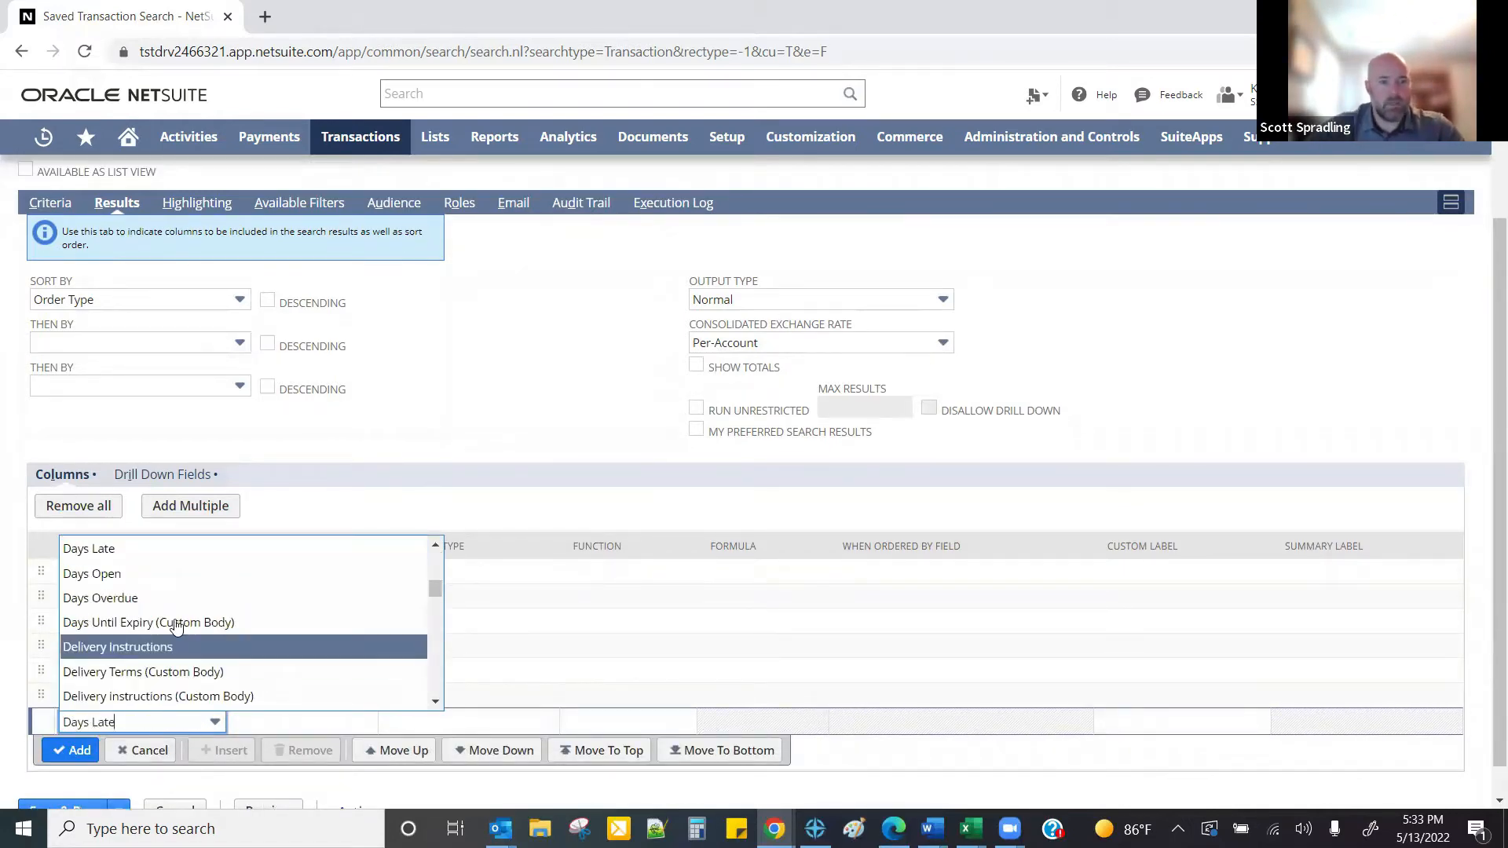
pyautogui.click(128, 599)
pyautogui.click(70, 751)
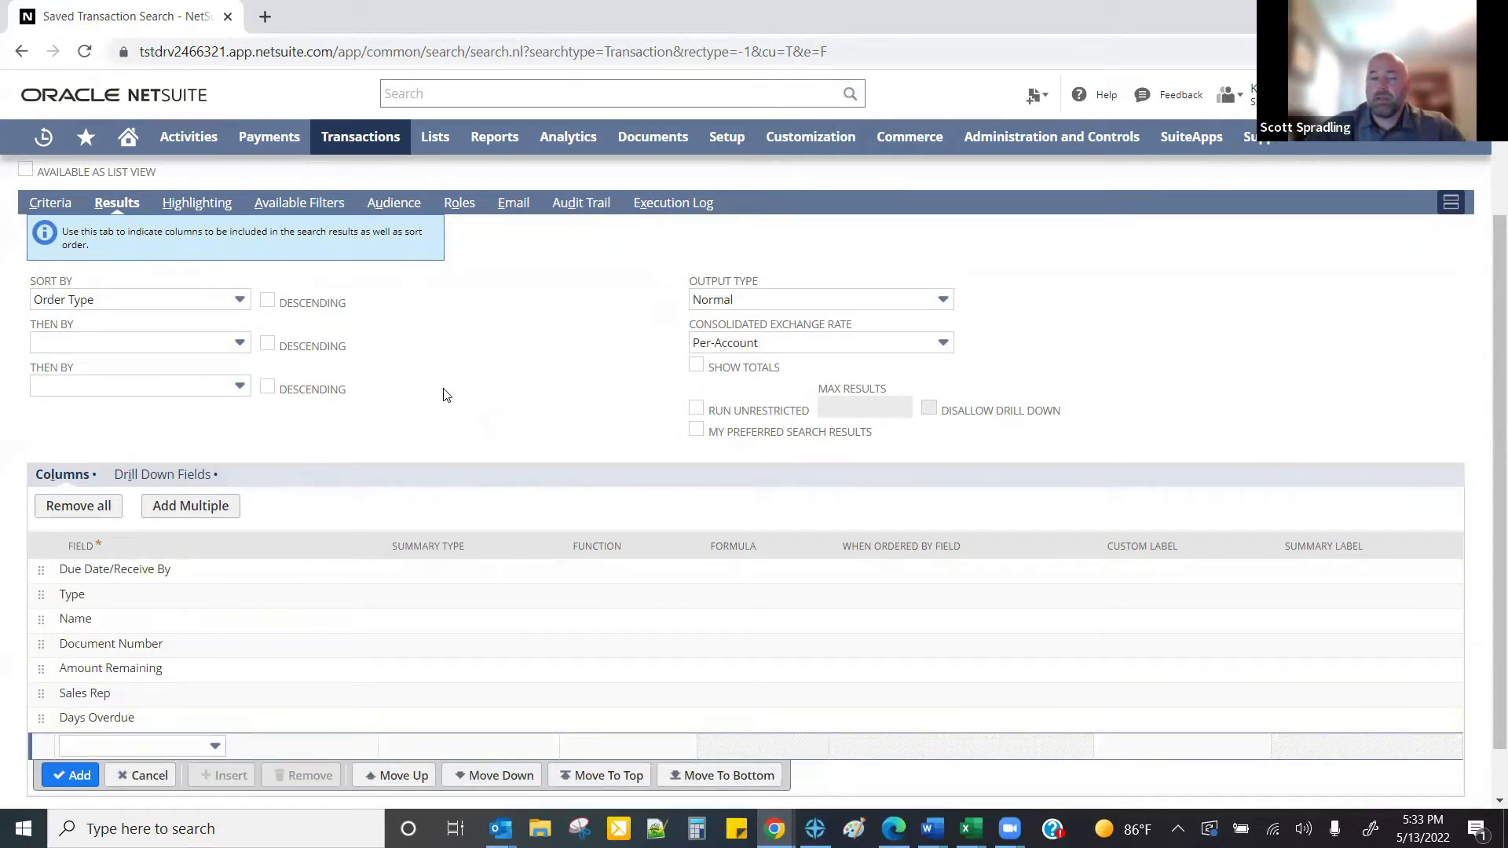
# - Sort the search results by Due Date/Receive By and enable Show Totals
pyautogui.click(121, 307)
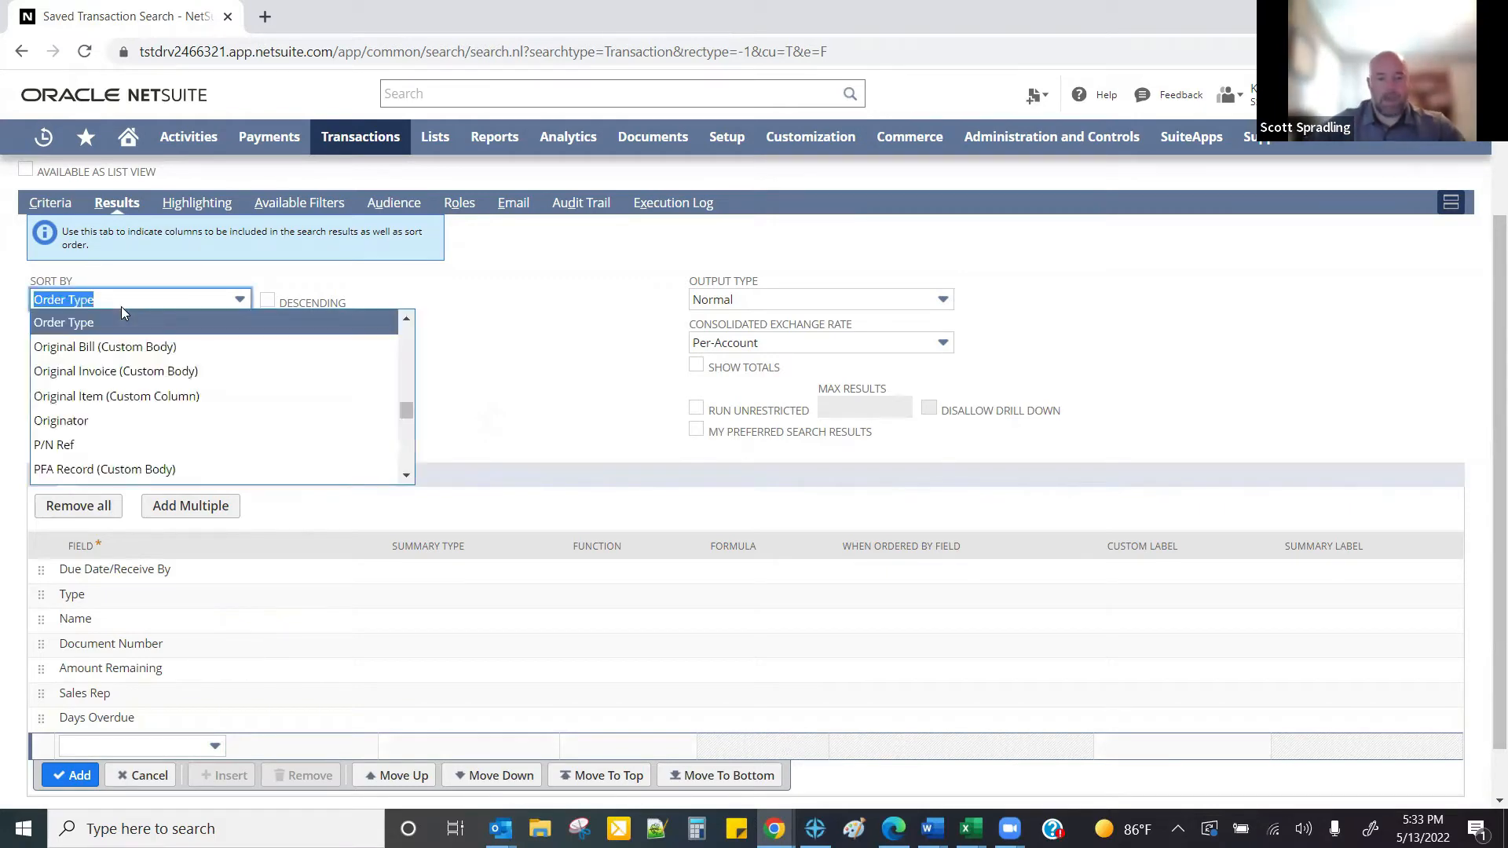
pyautogui.write('due')
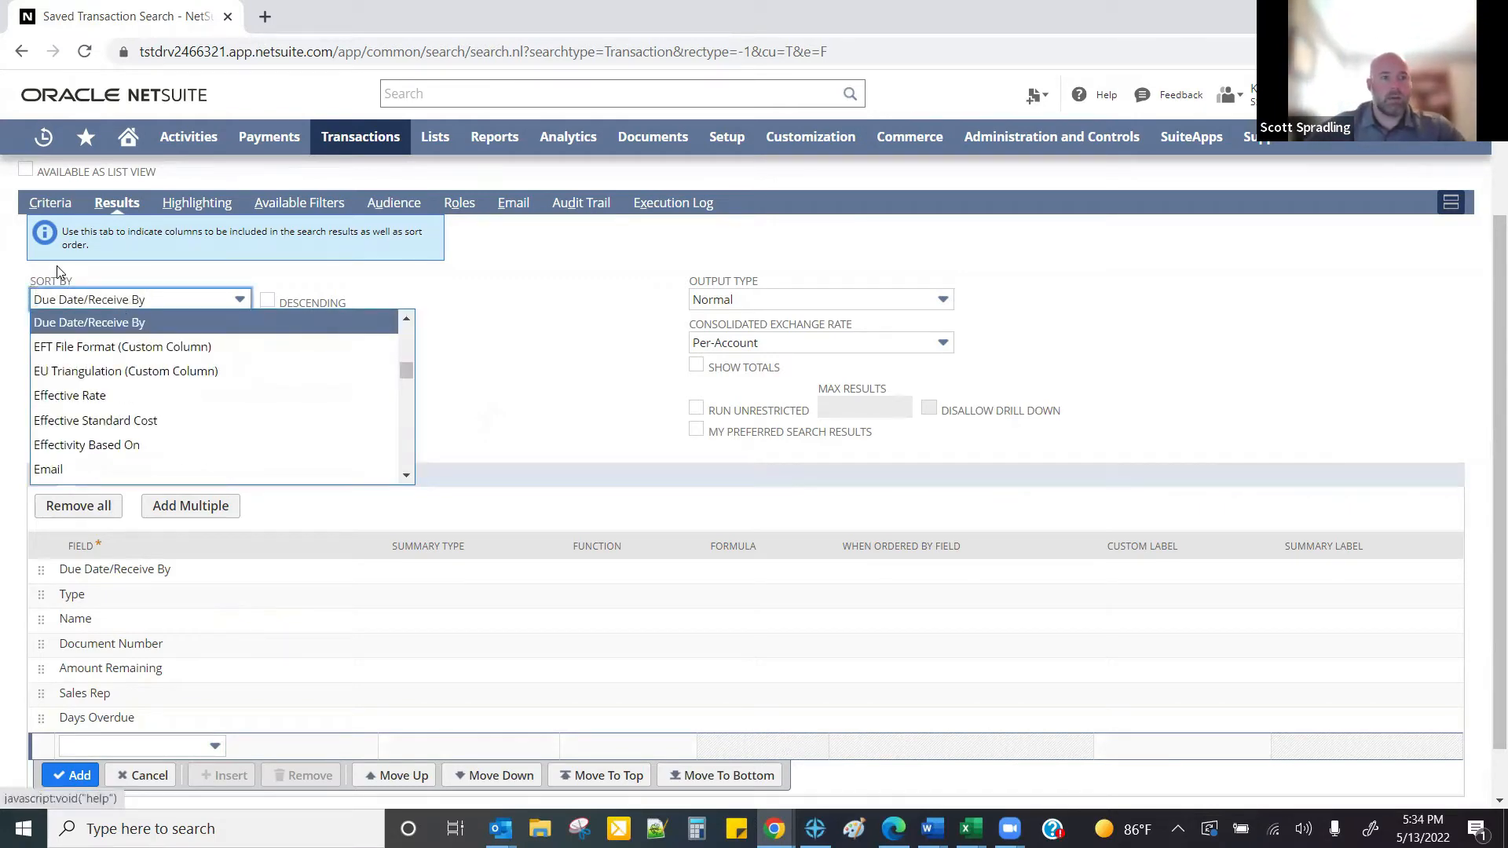
pyautogui.click(95, 323)
pyautogui.click(588, 333)
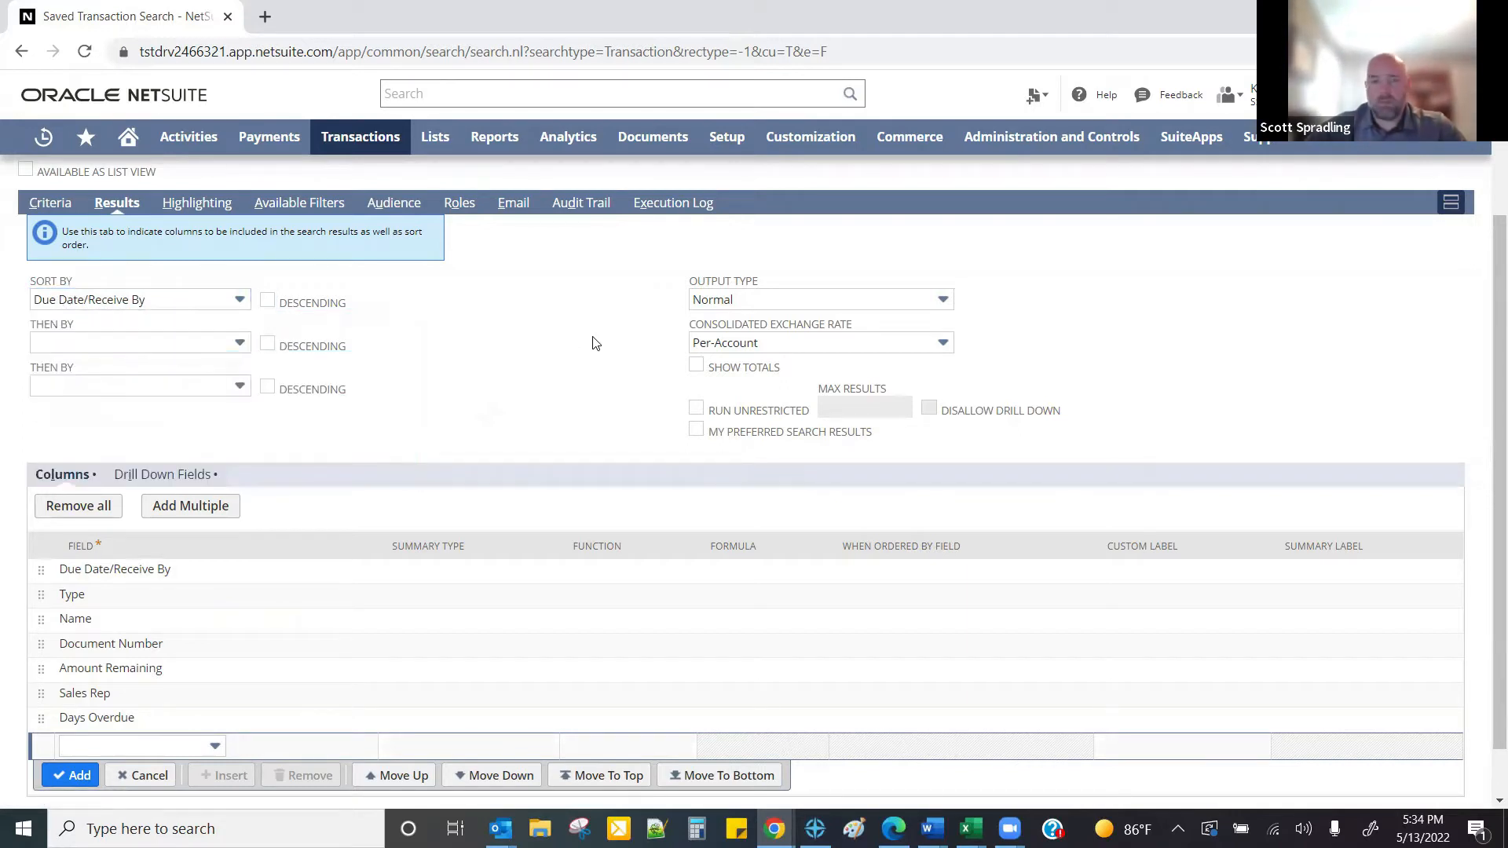
pyautogui.click(696, 366)
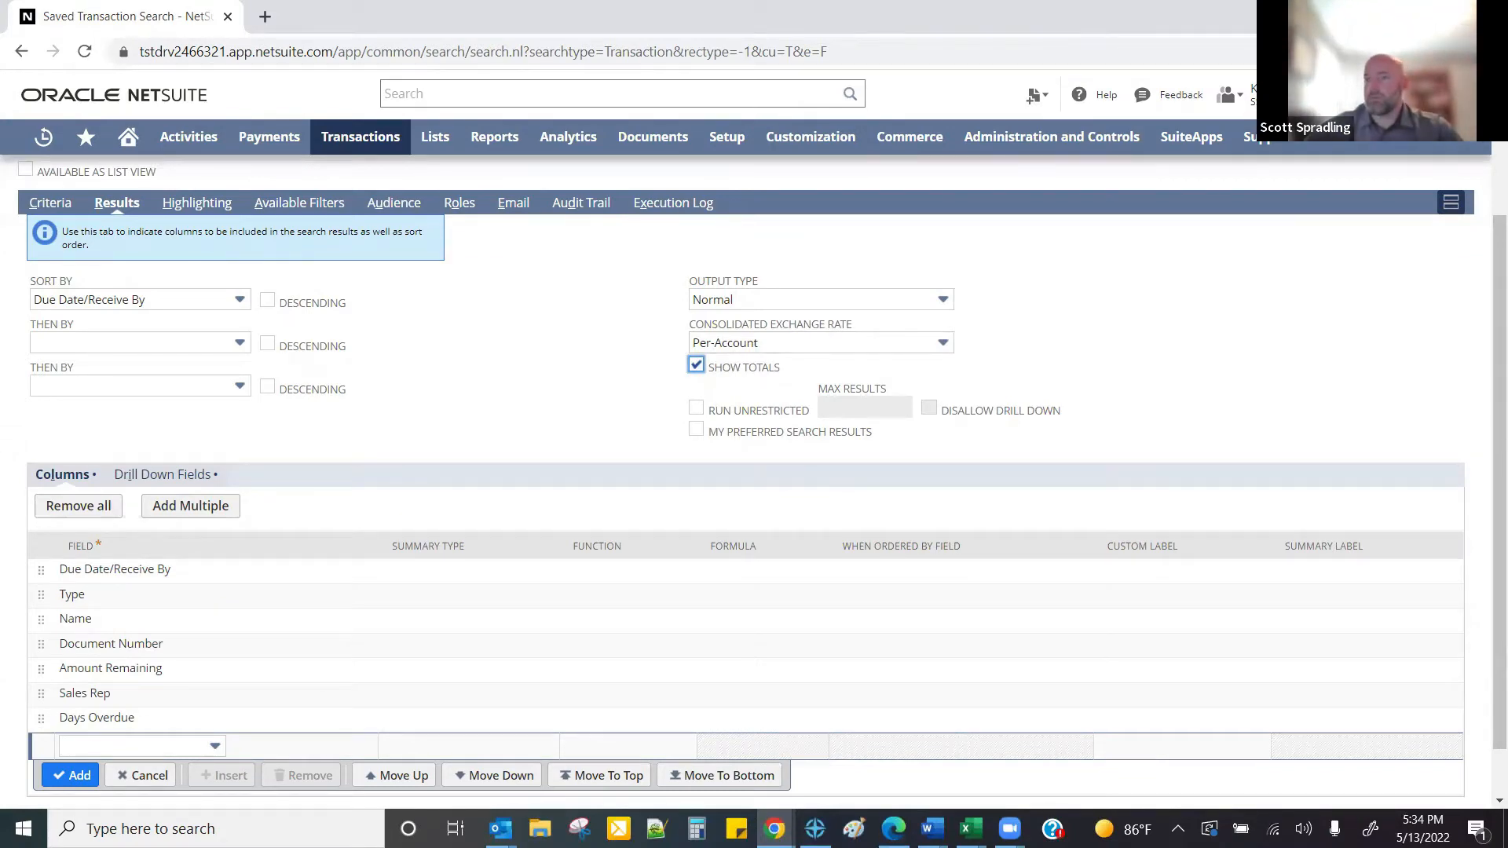
pyautogui.click(492, 371)
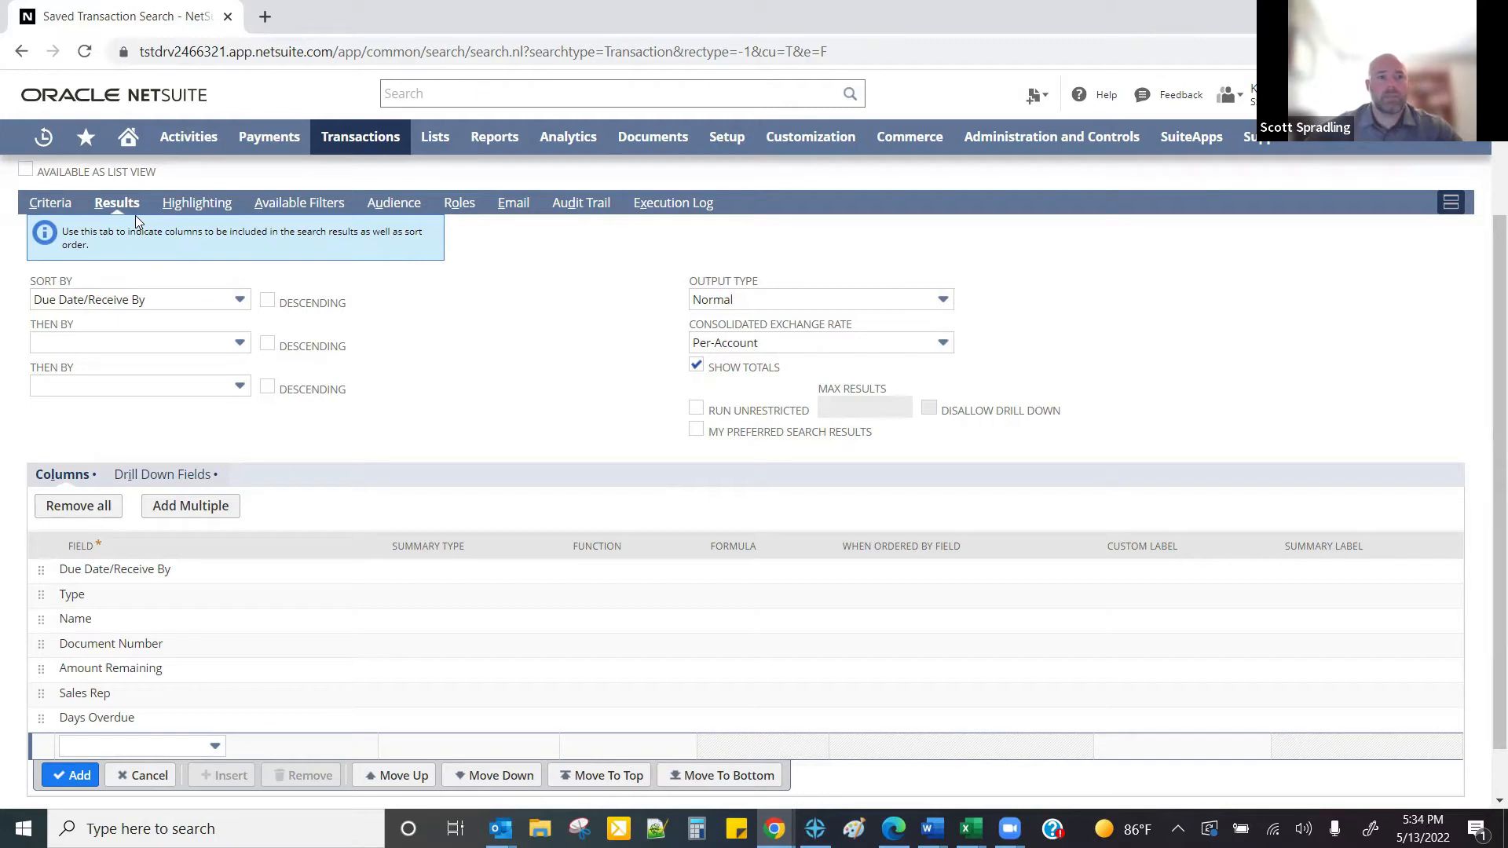
# - Enable sending emails according to schedule for the saved search
pyautogui.click(512, 205)
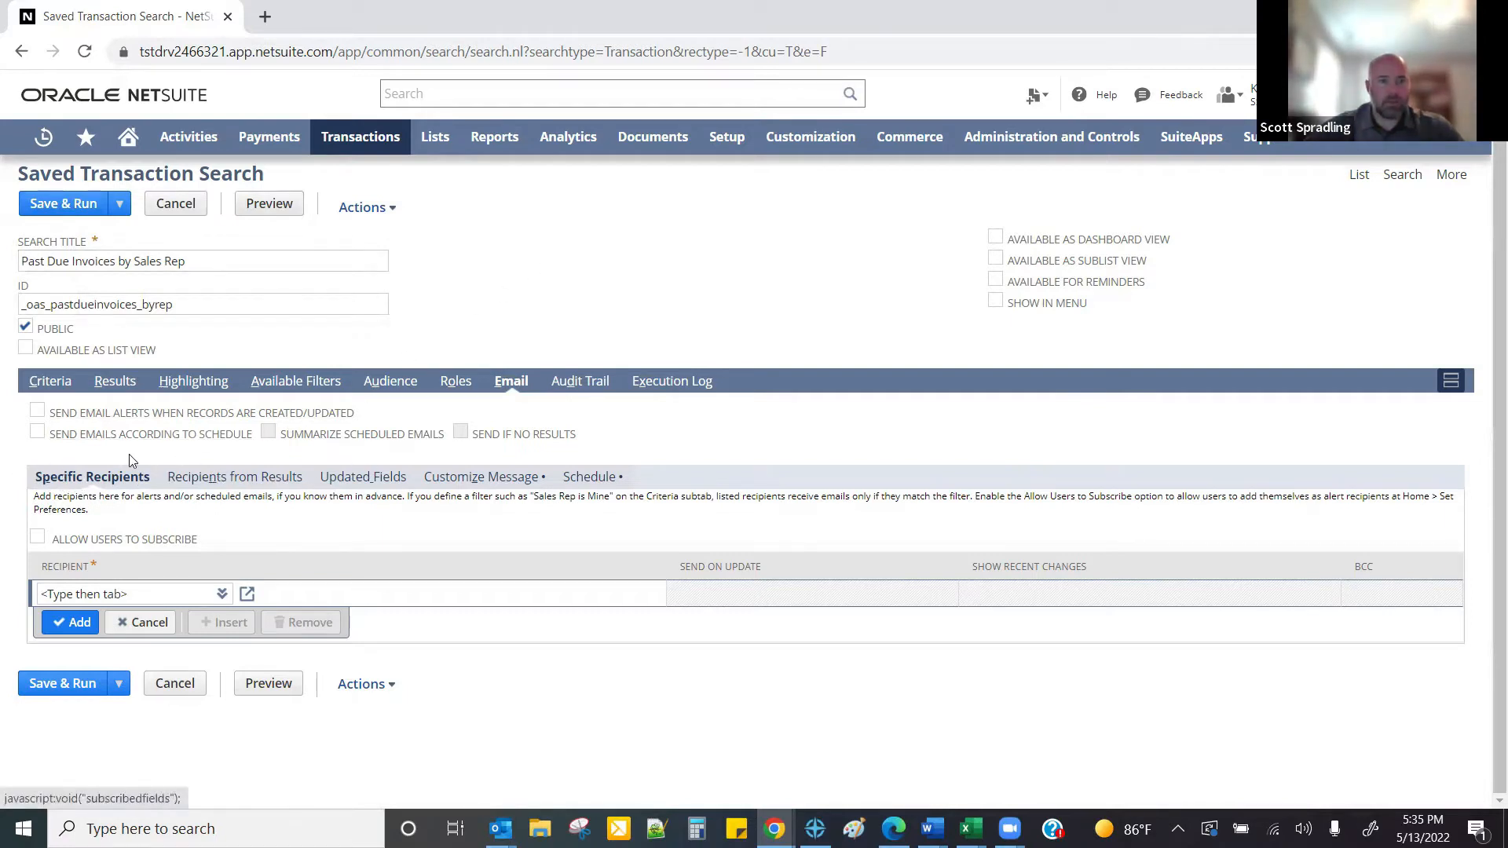
pyautogui.click(35, 437)
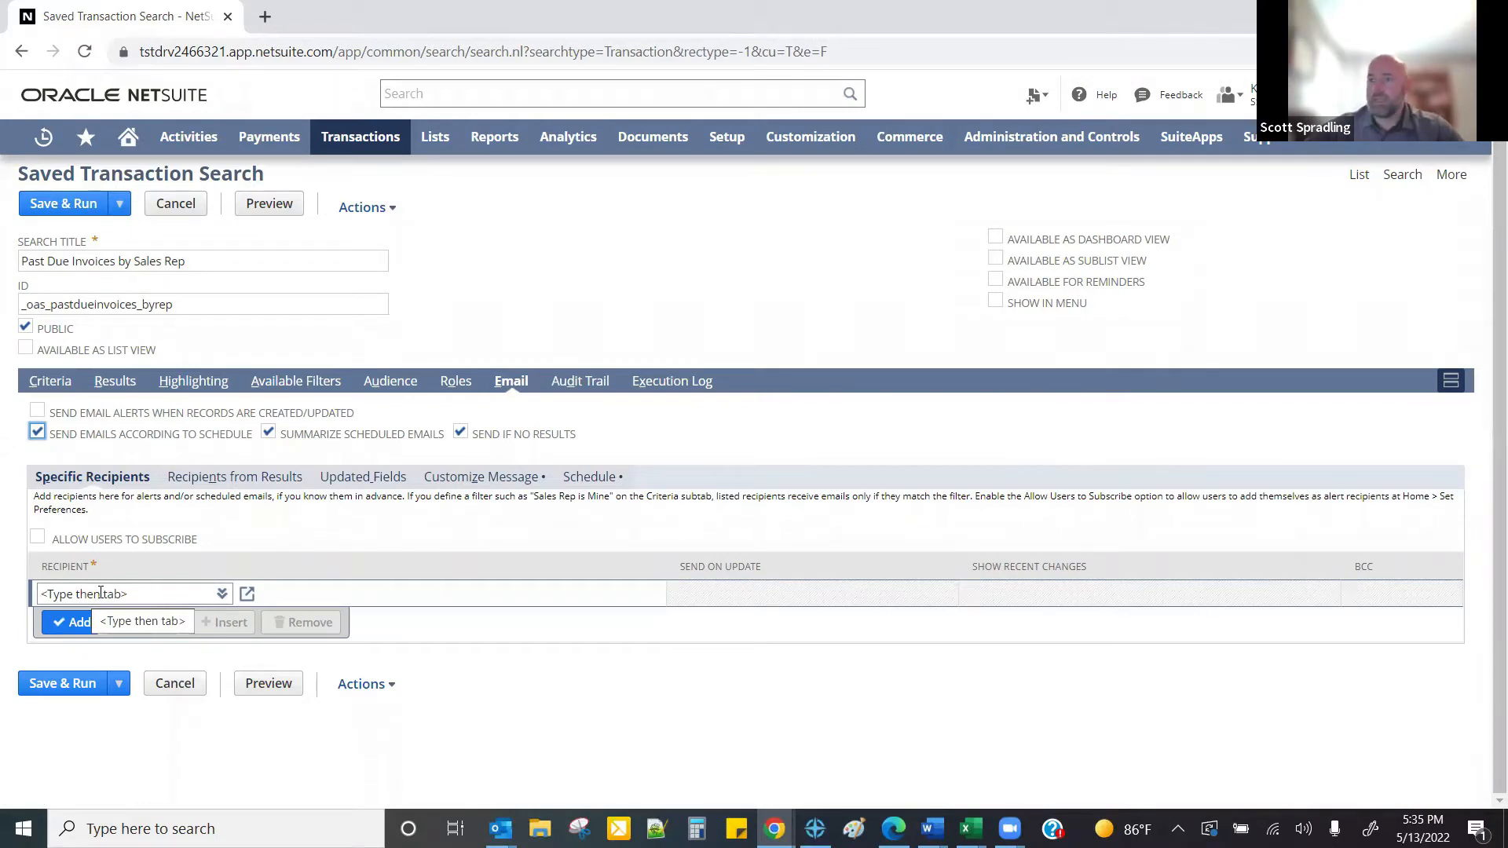
# - Add the named employee as a specific email recipient and allow users to subscribe
pyautogui.click(102, 593)
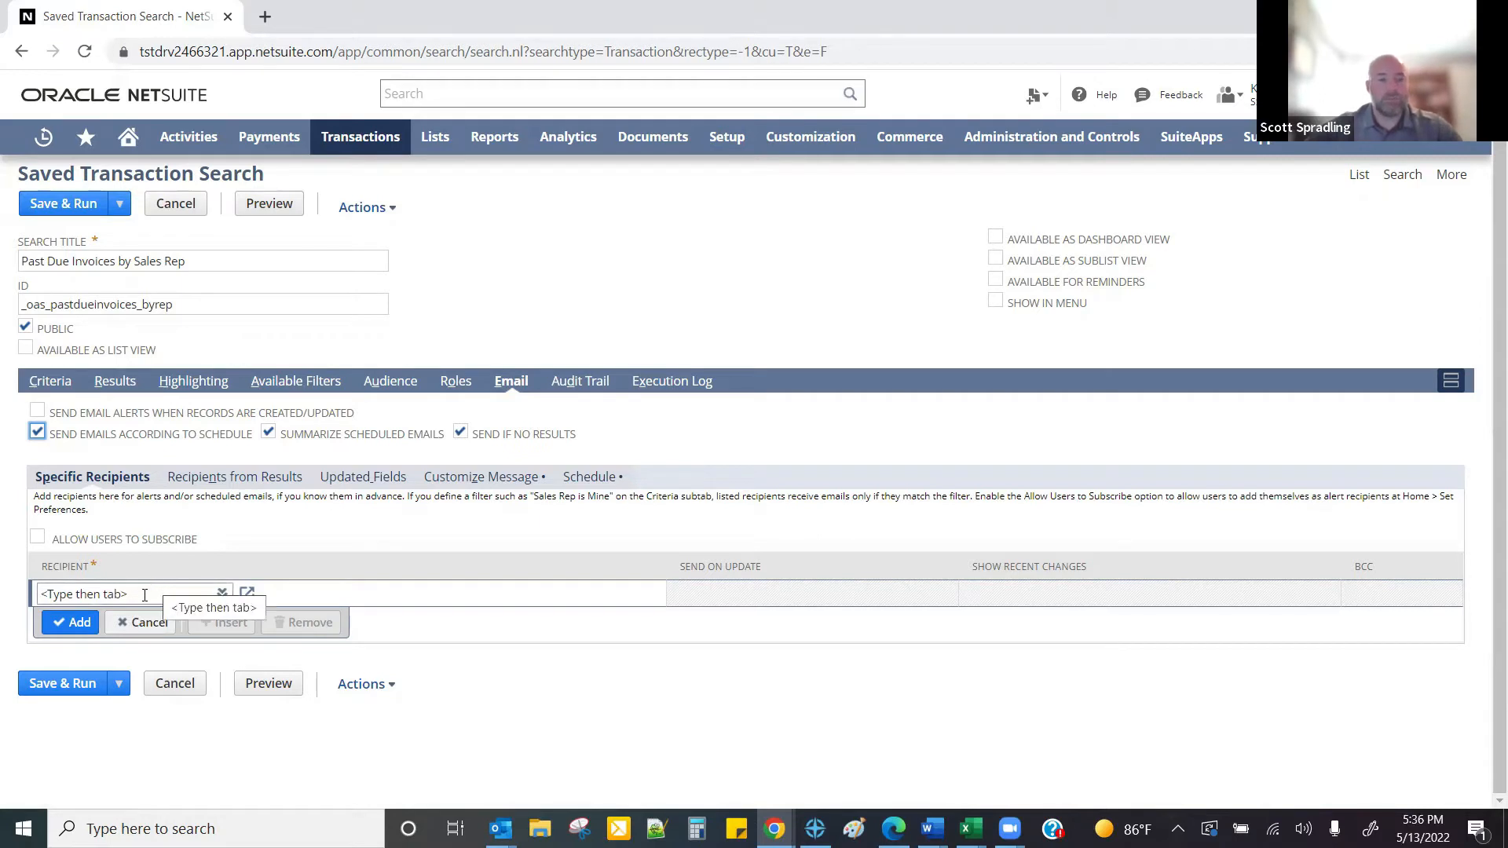
pyautogui.click(135, 593)
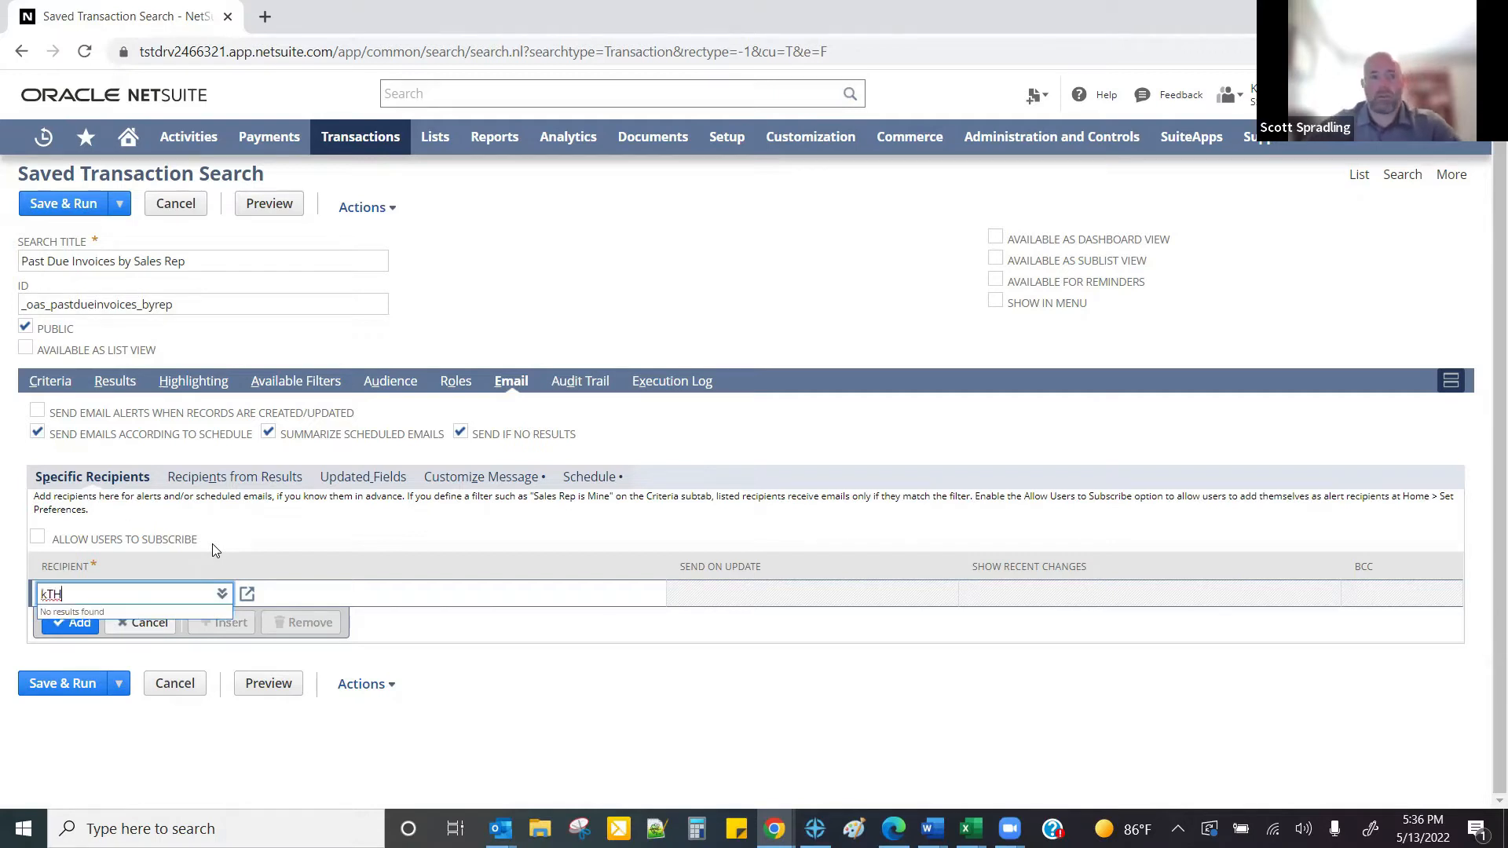
pyautogui.press('BackSpace')
pyautogui.press('BackSpace')
pyautogui.write('A')
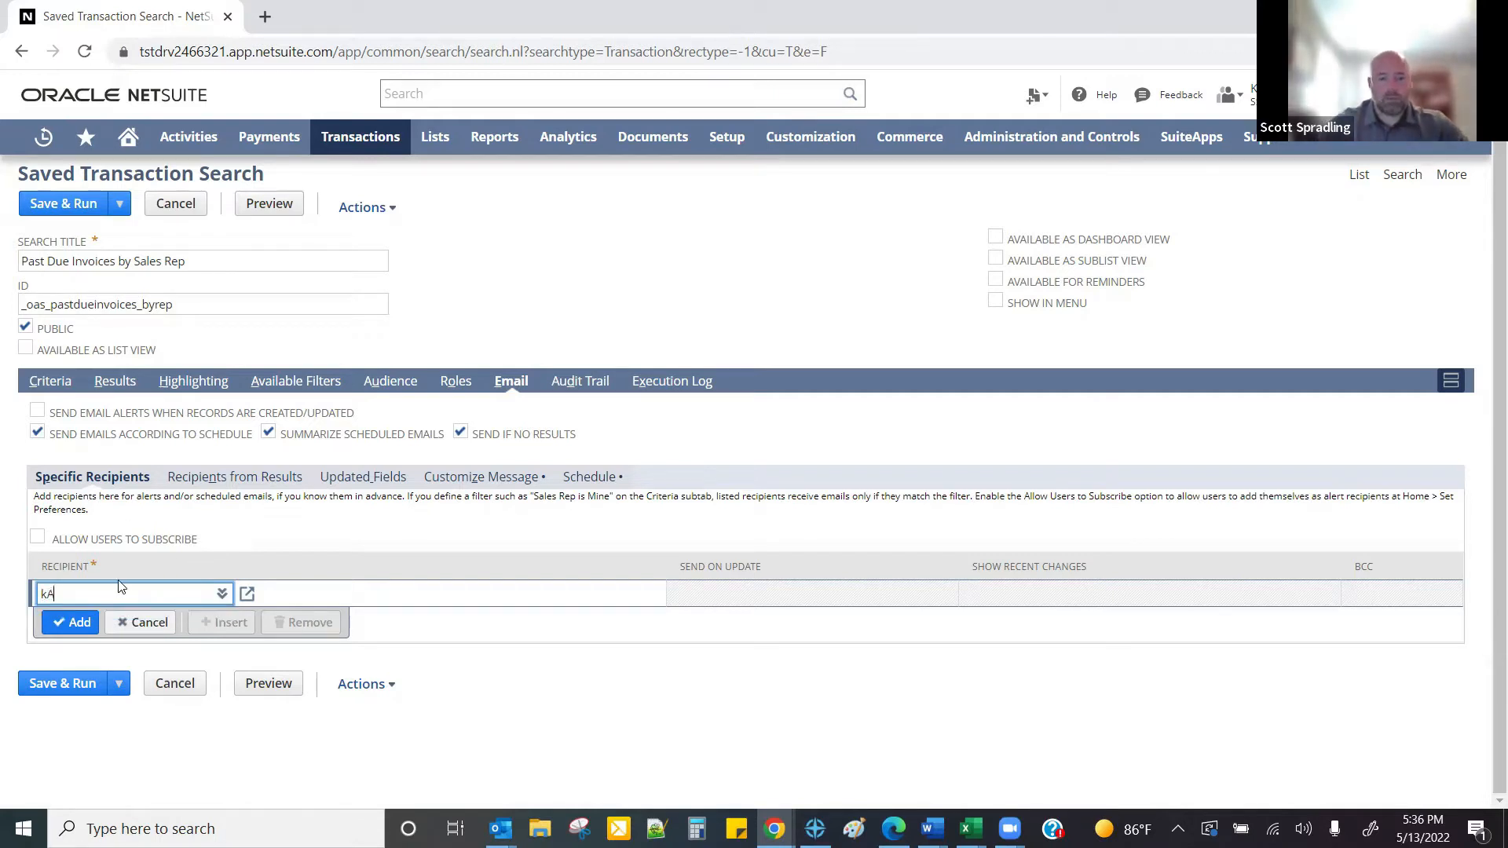
pyautogui.write('TH')
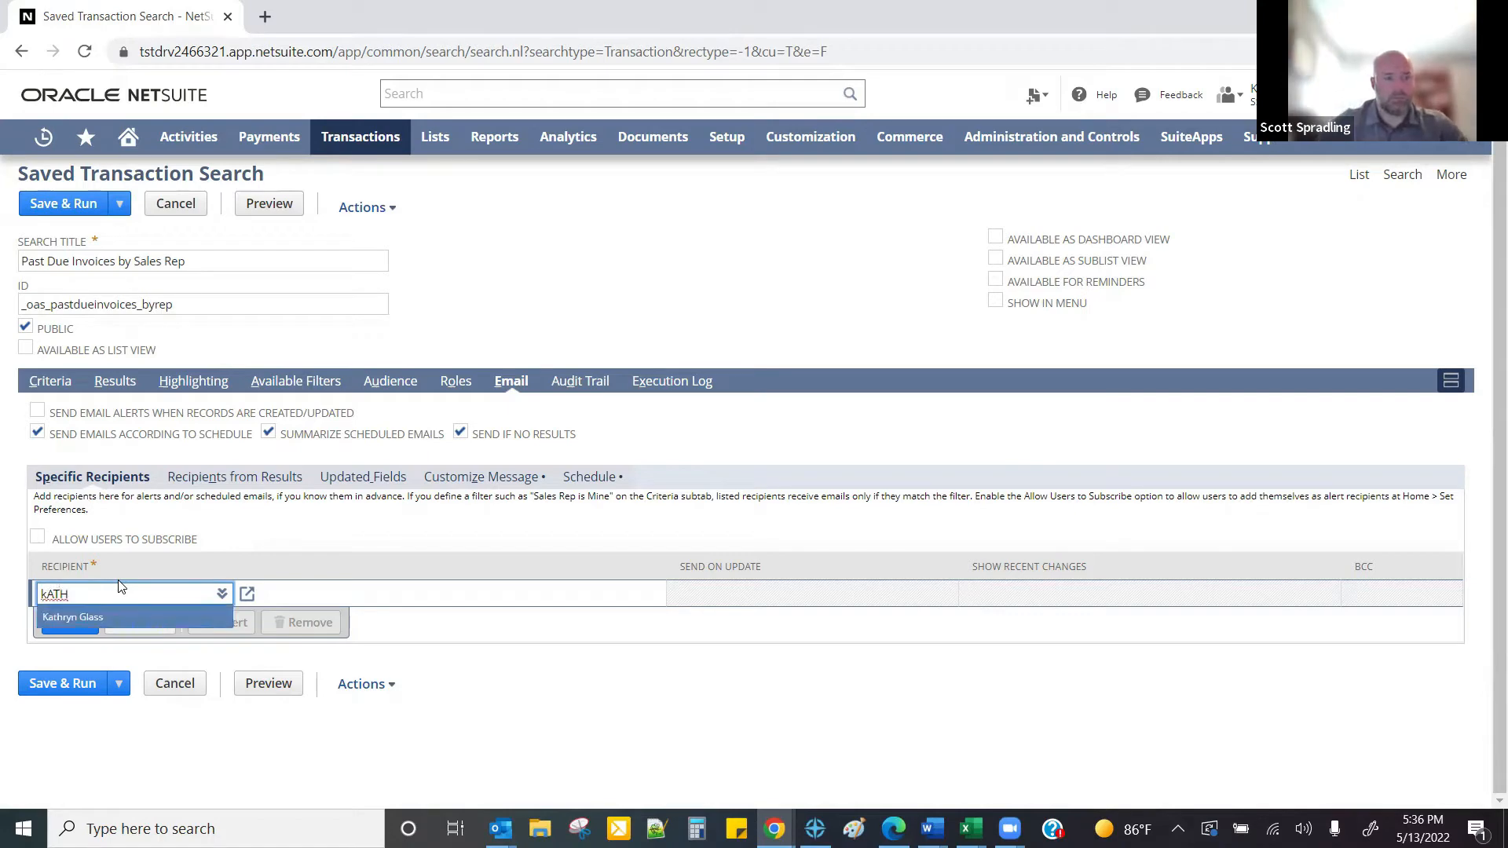
pyautogui.click(68, 615)
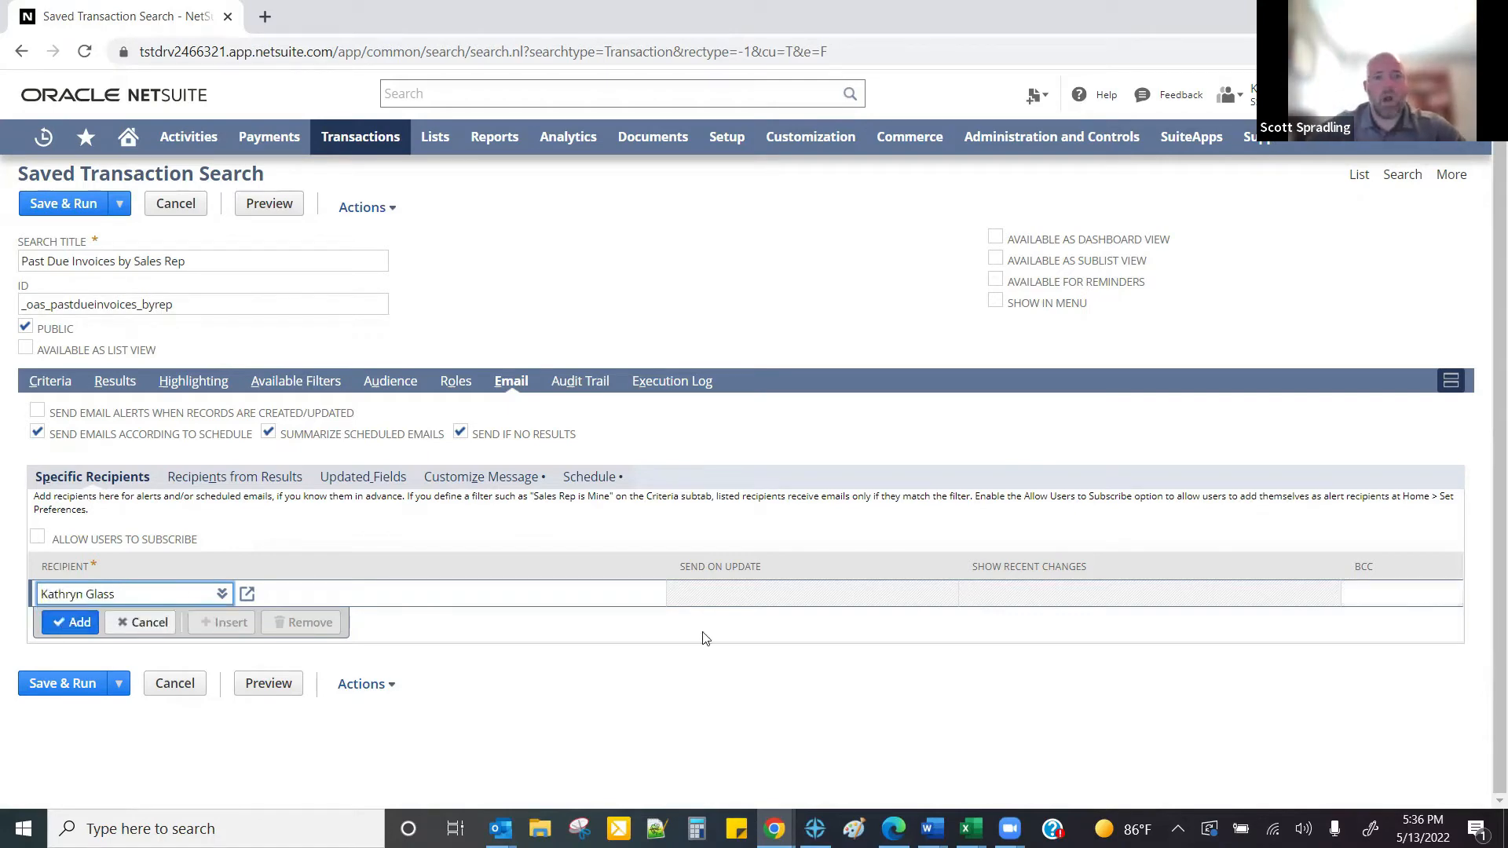
pyautogui.click(73, 622)
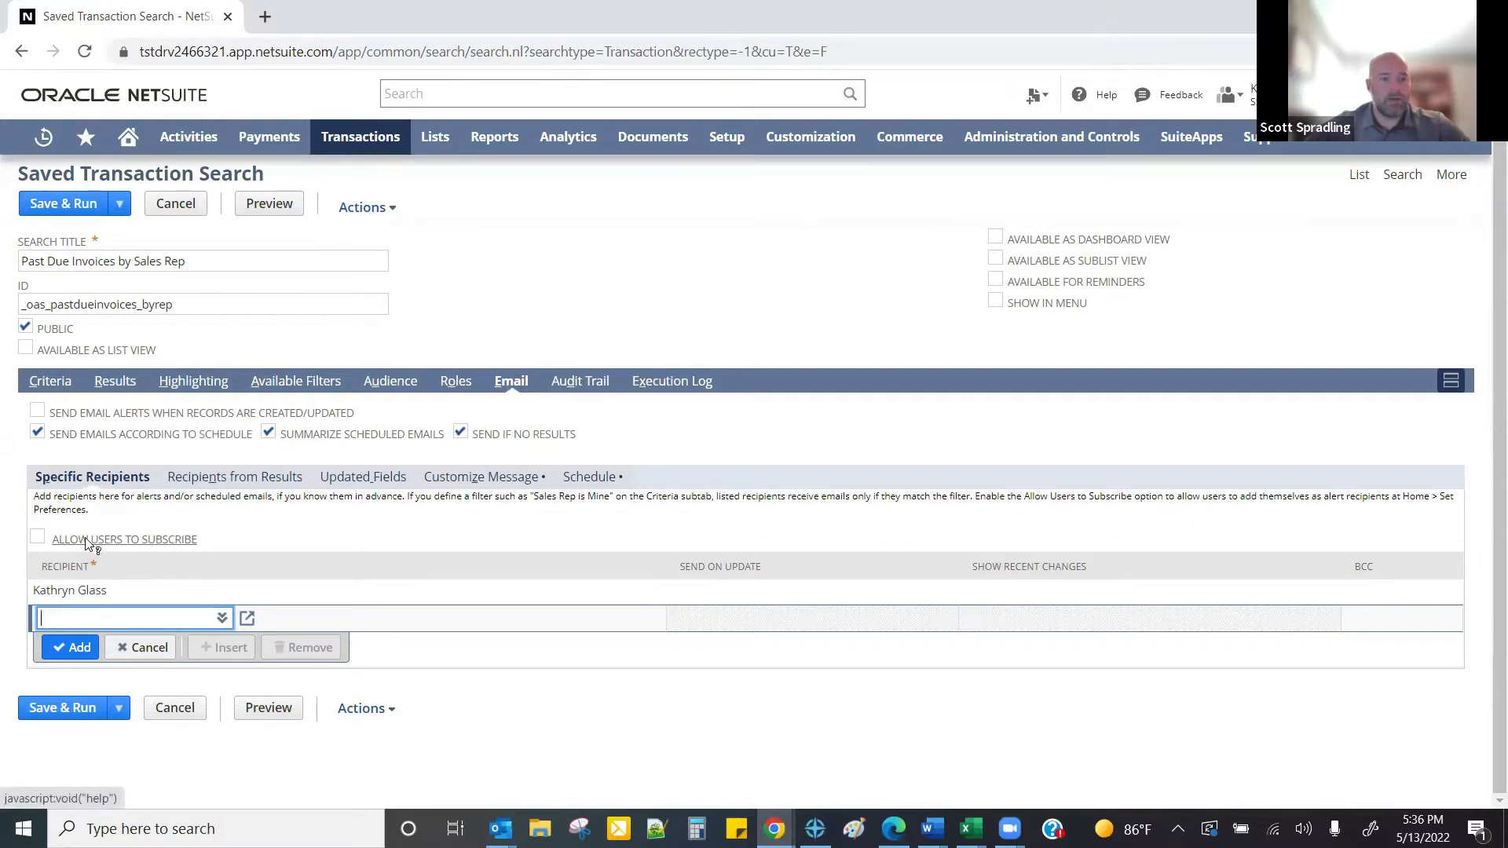
pyautogui.click(36, 539)
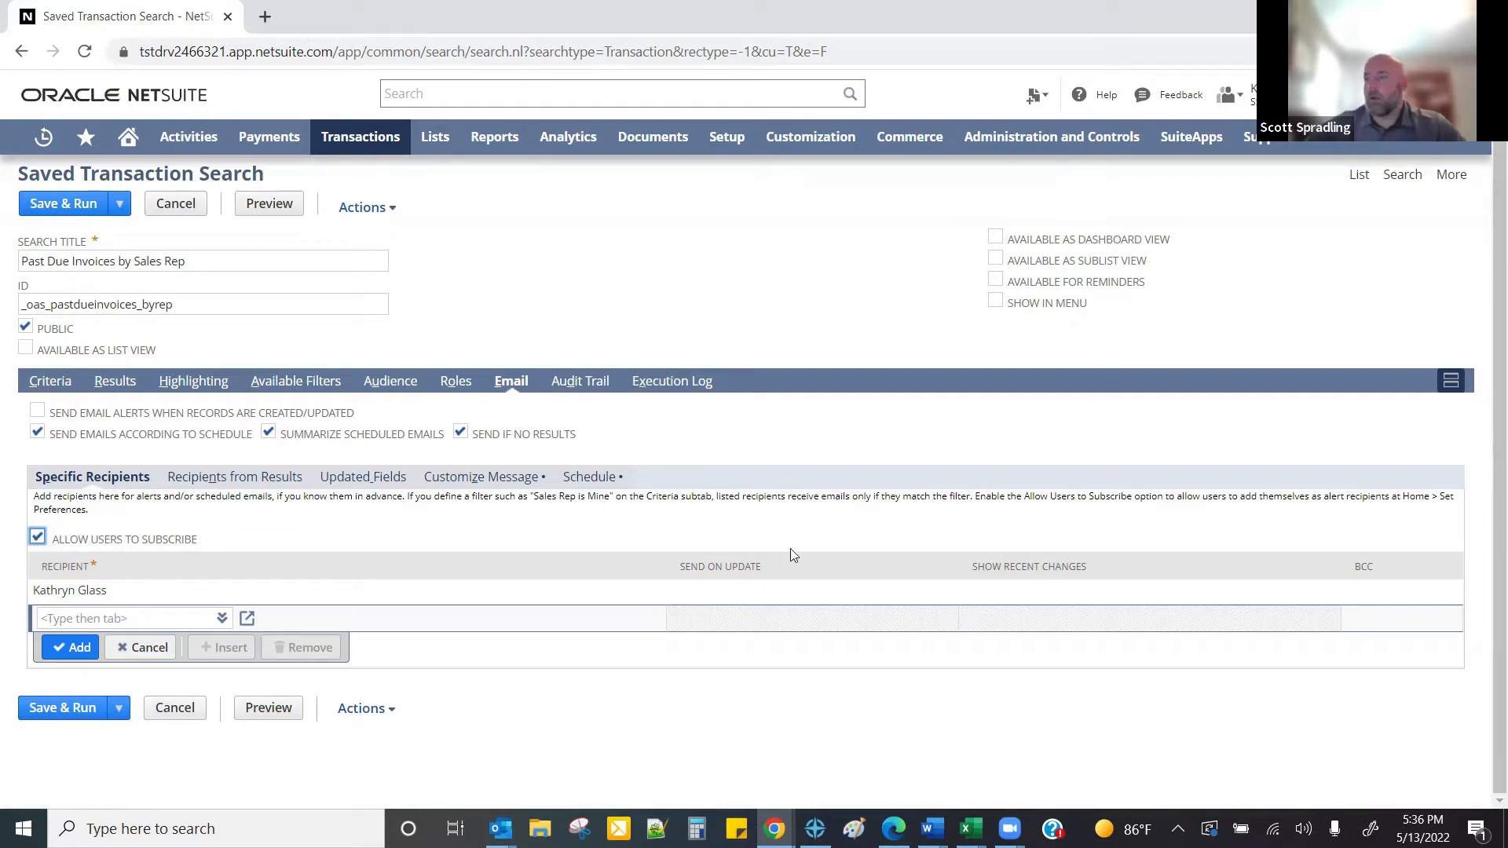
# - Check the results columns for the sales rep field and add Sales Rep as an email recipient from results
pyautogui.click(209, 482)
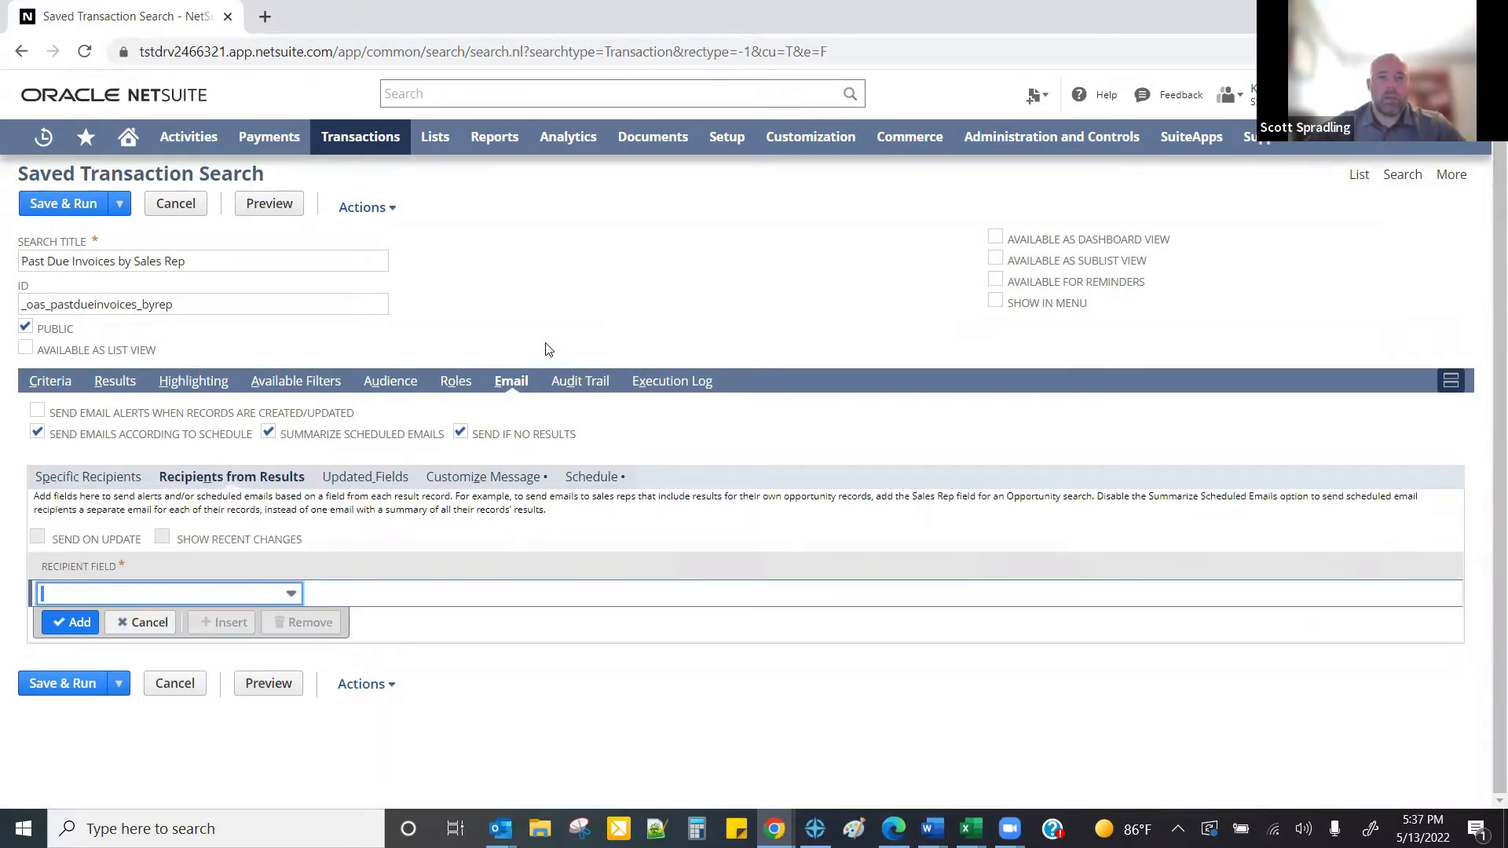
pyautogui.click(112, 382)
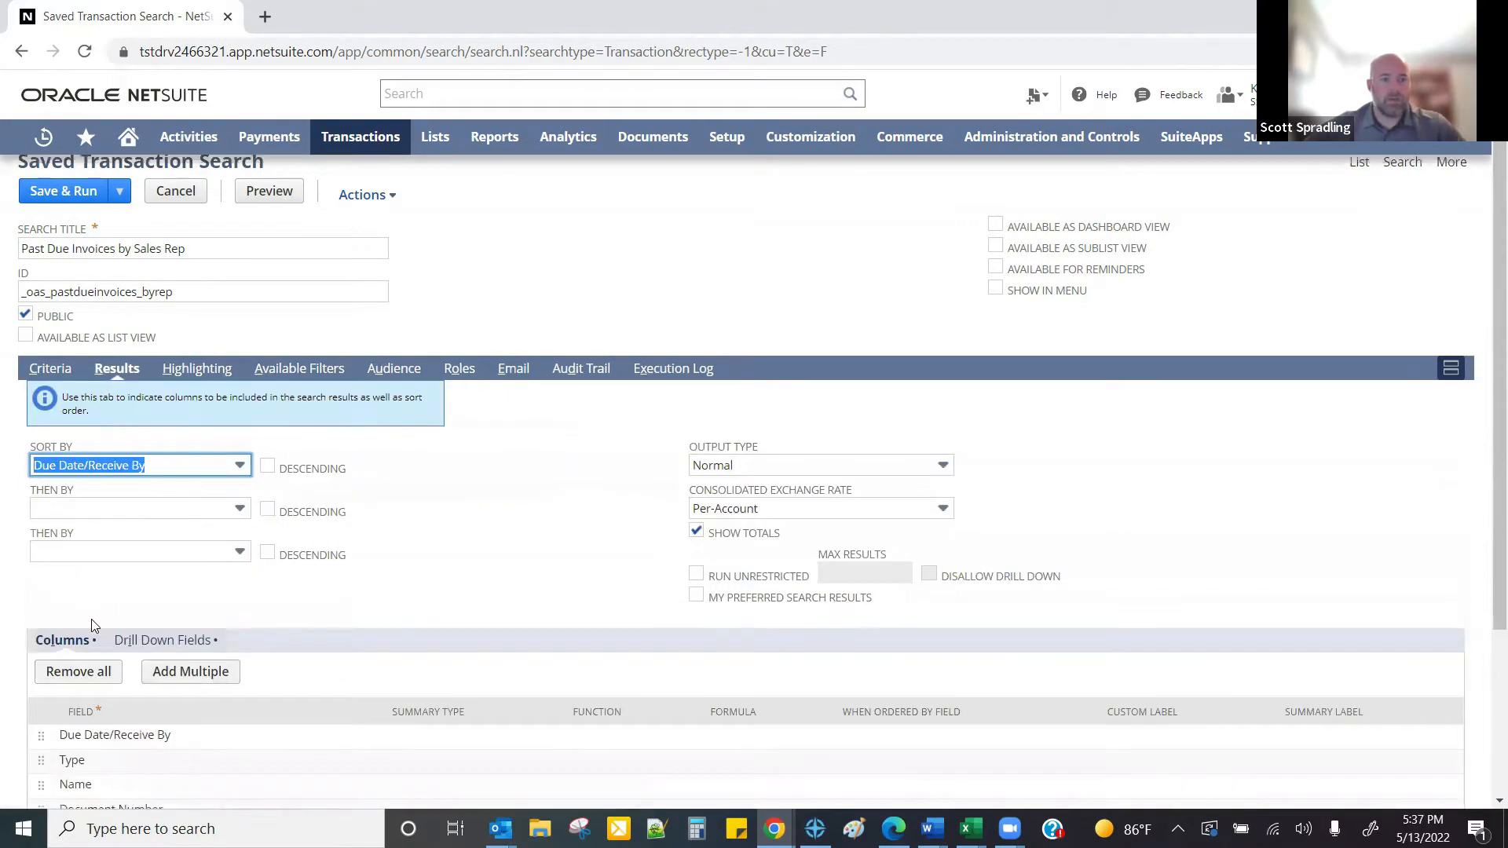
pyautogui.scroll(-3, 91, 628)
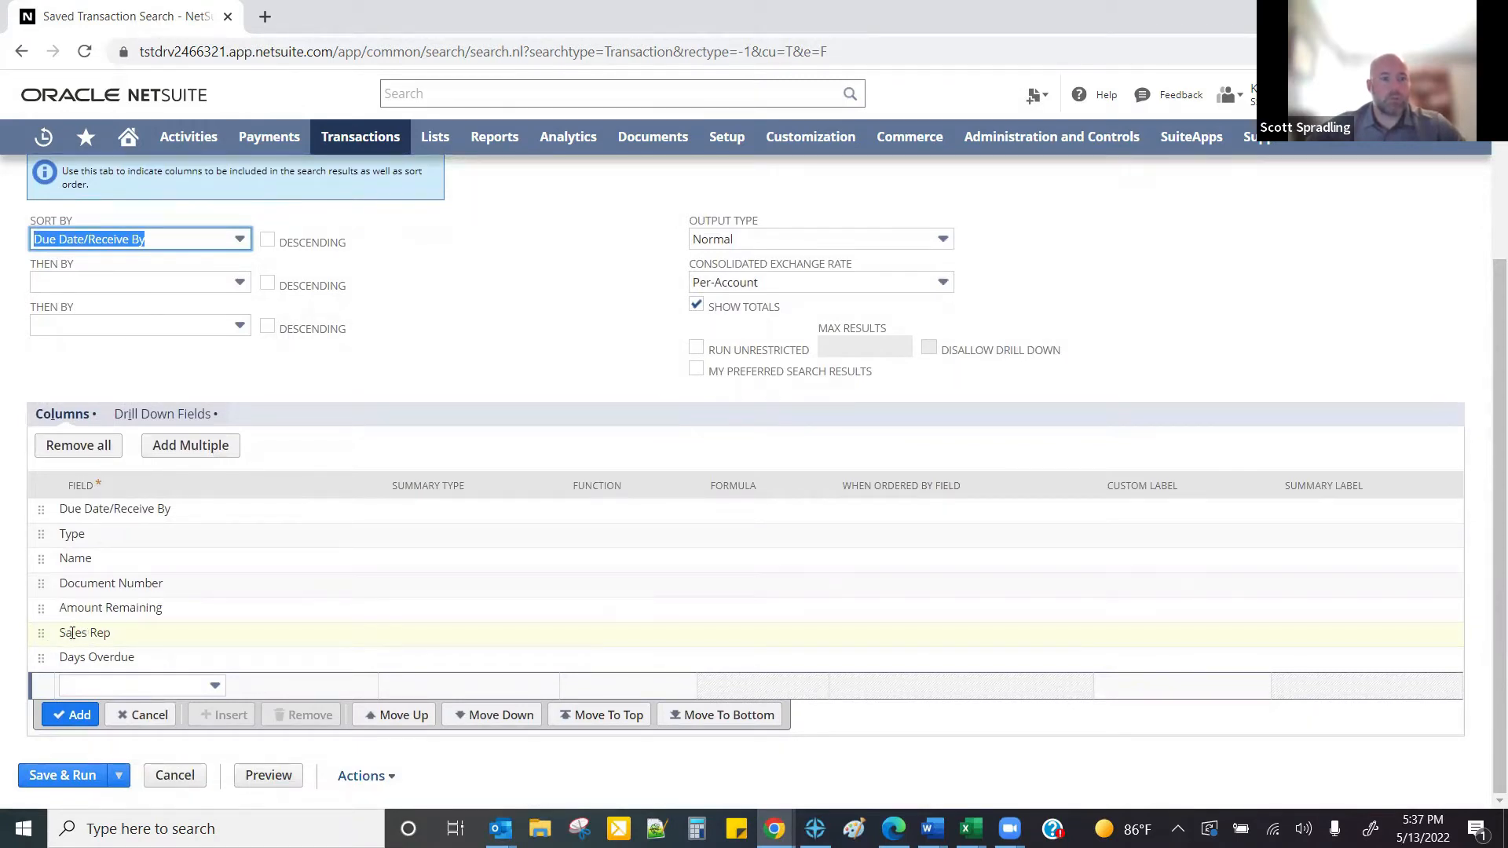
pyautogui.scroll(3, 70, 636)
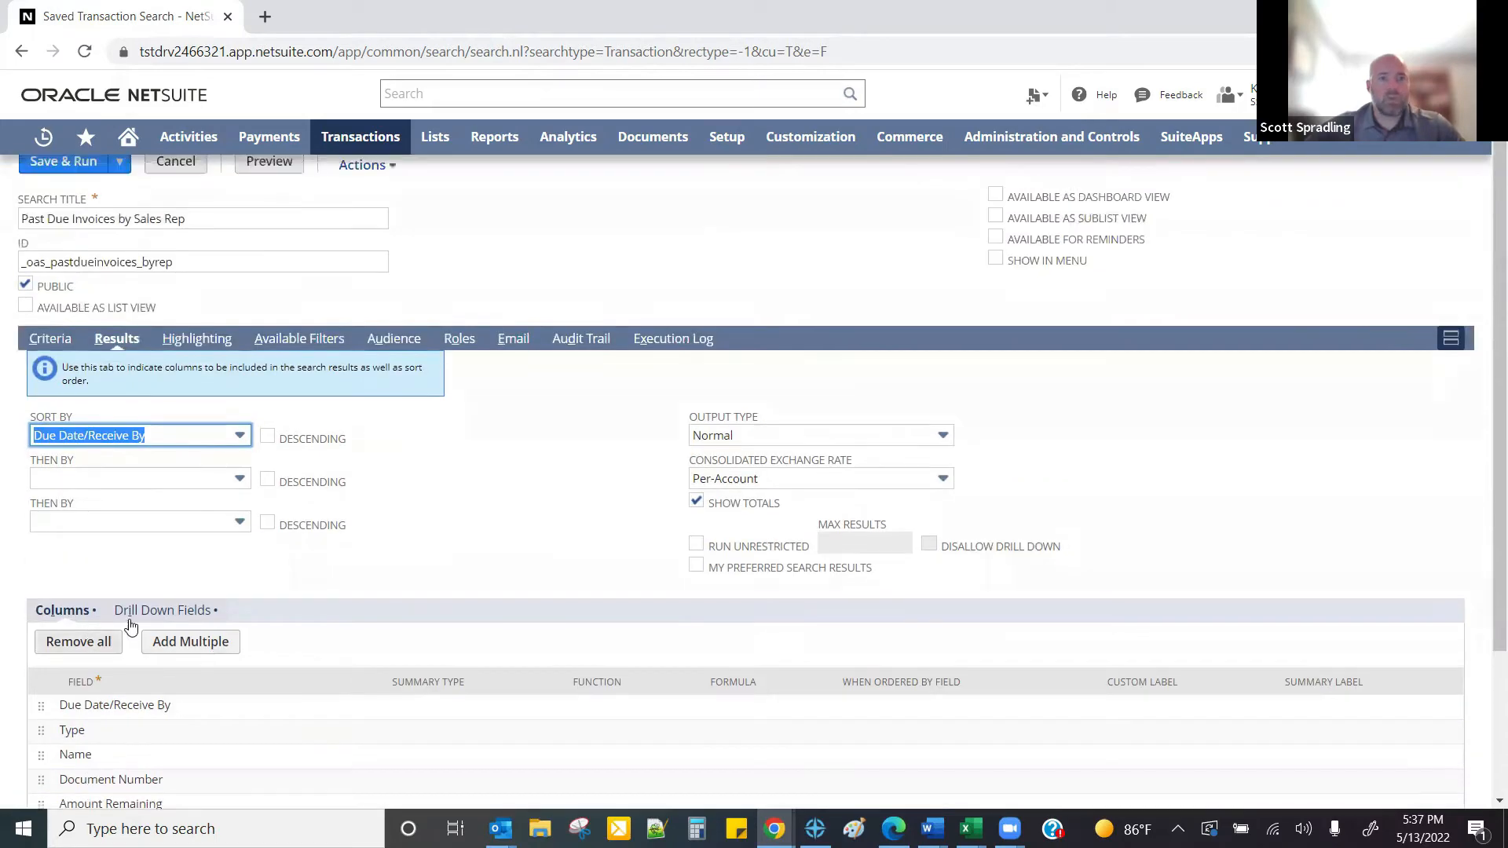
pyautogui.click(512, 346)
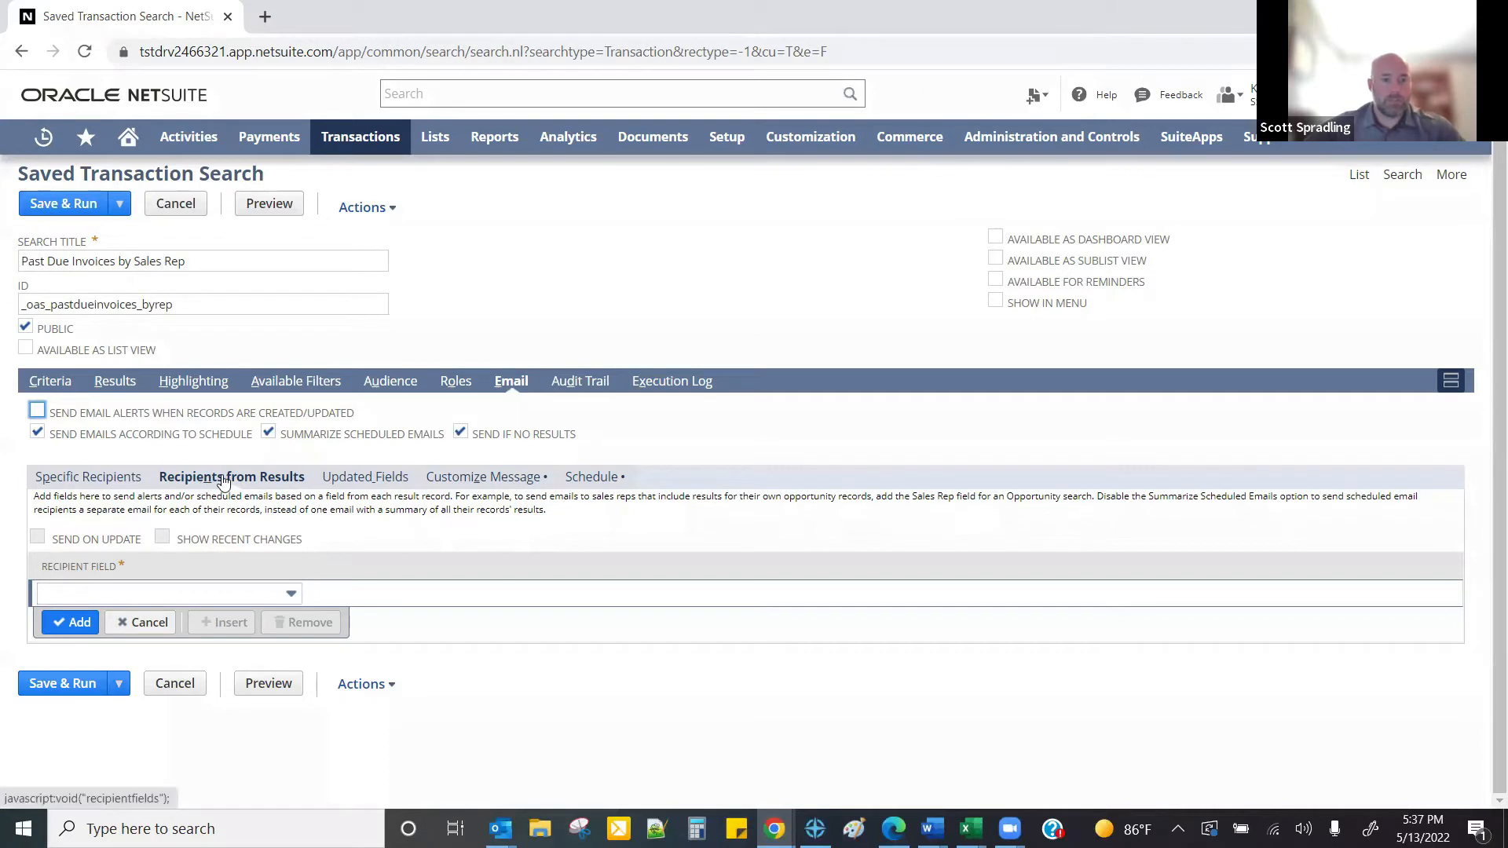
pyautogui.click(91, 594)
pyautogui.write('Sales Rep')
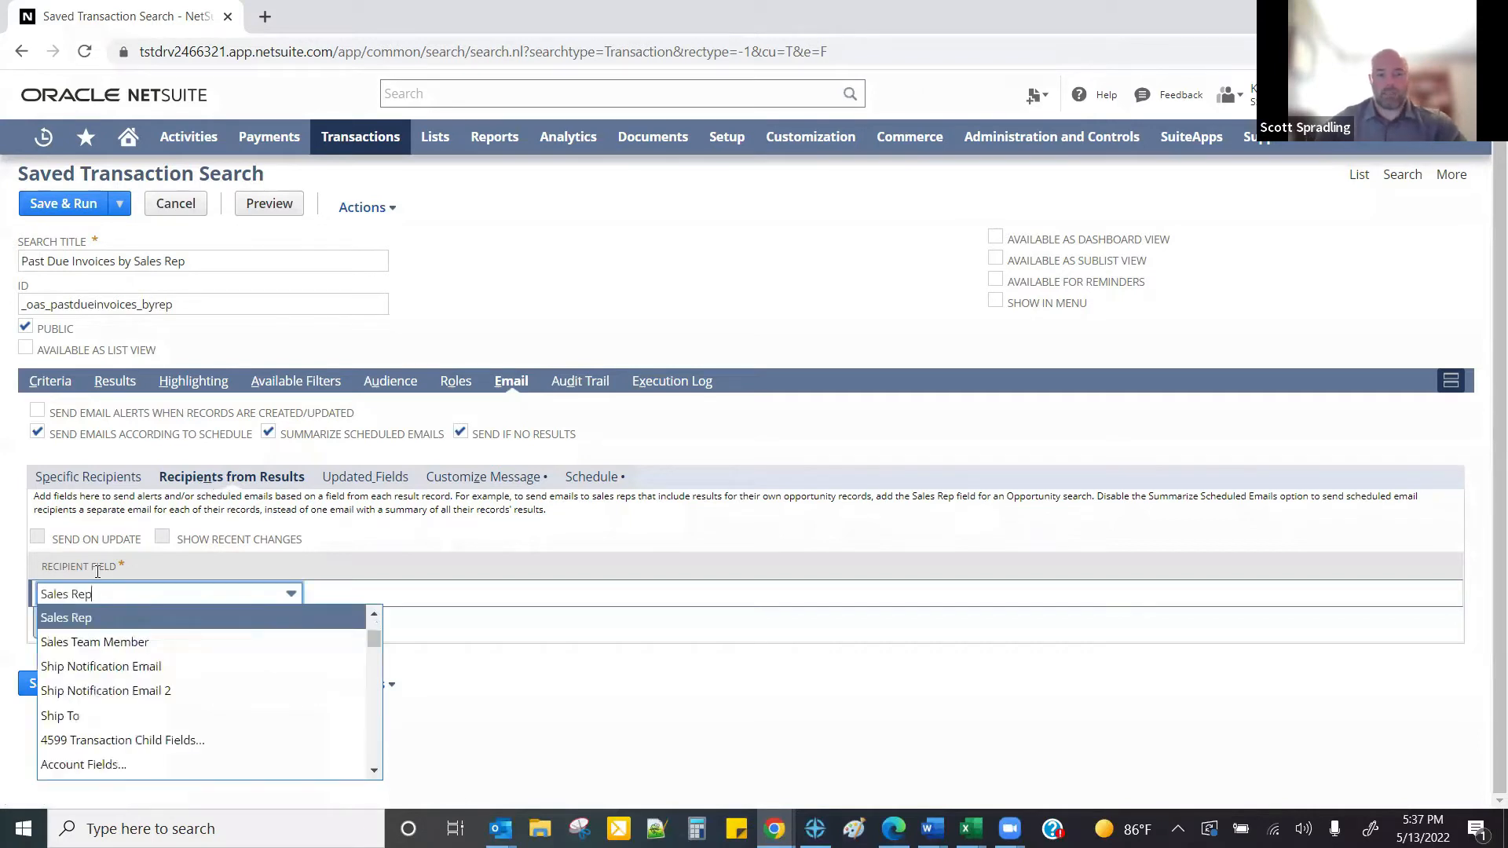
pyautogui.click(78, 620)
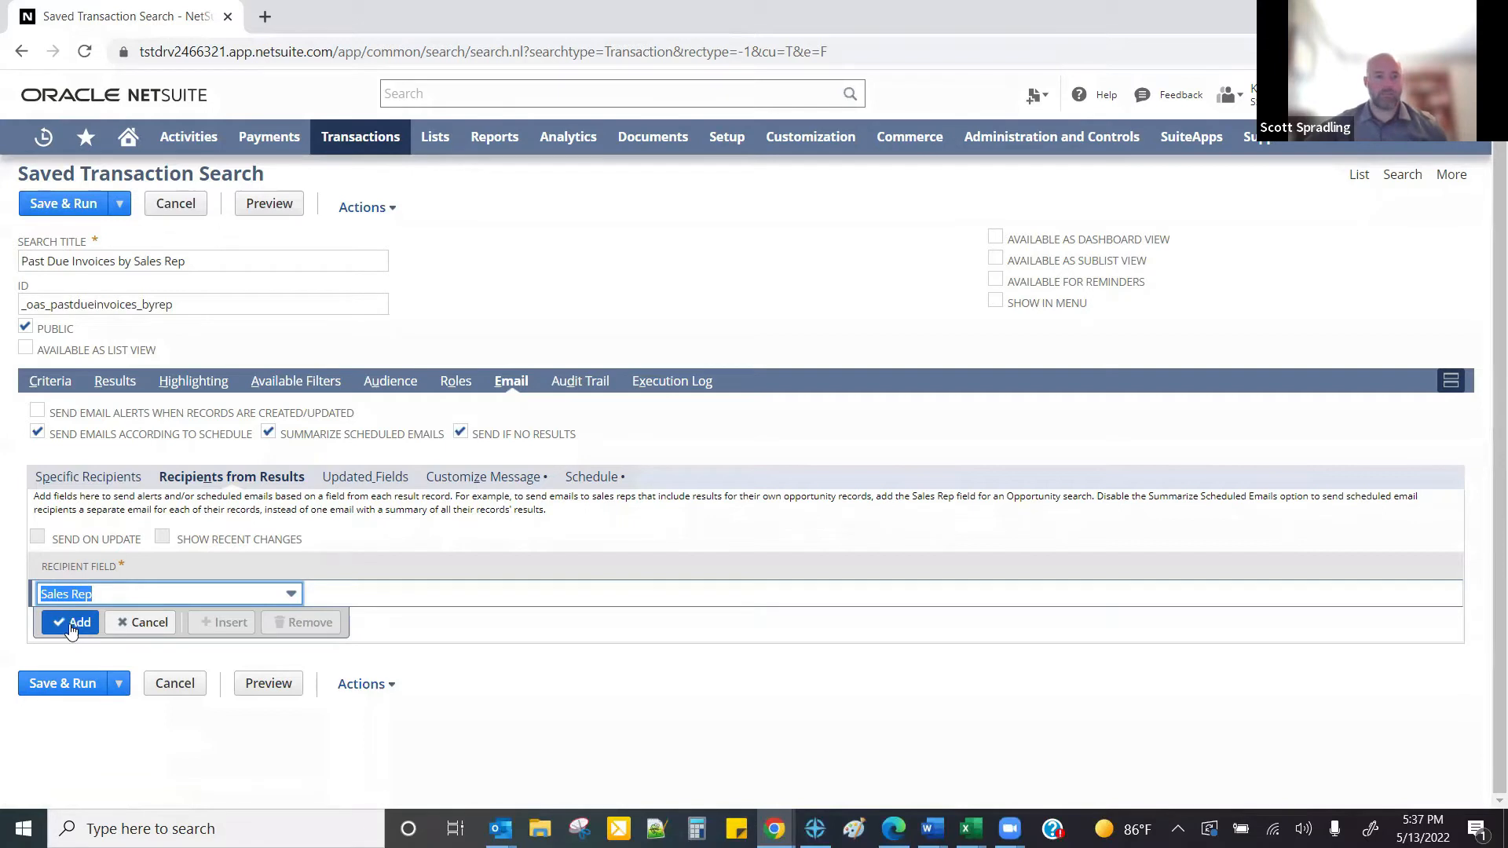
pyautogui.click(71, 622)
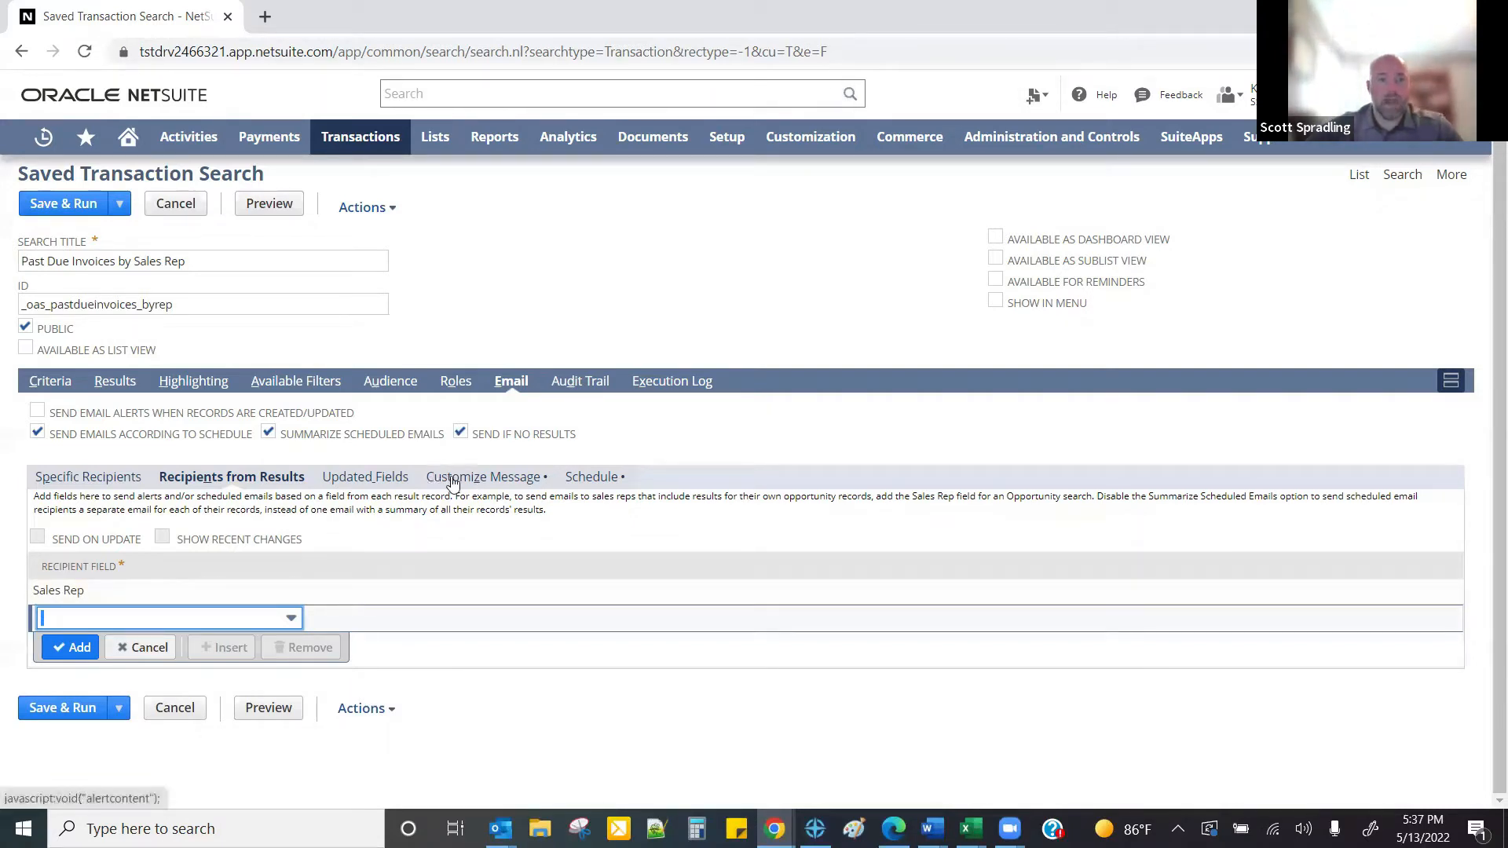
# - Set the customized email message's subject to "Customers with 60 Days Past Due Invoices"
pyautogui.click(449, 481)
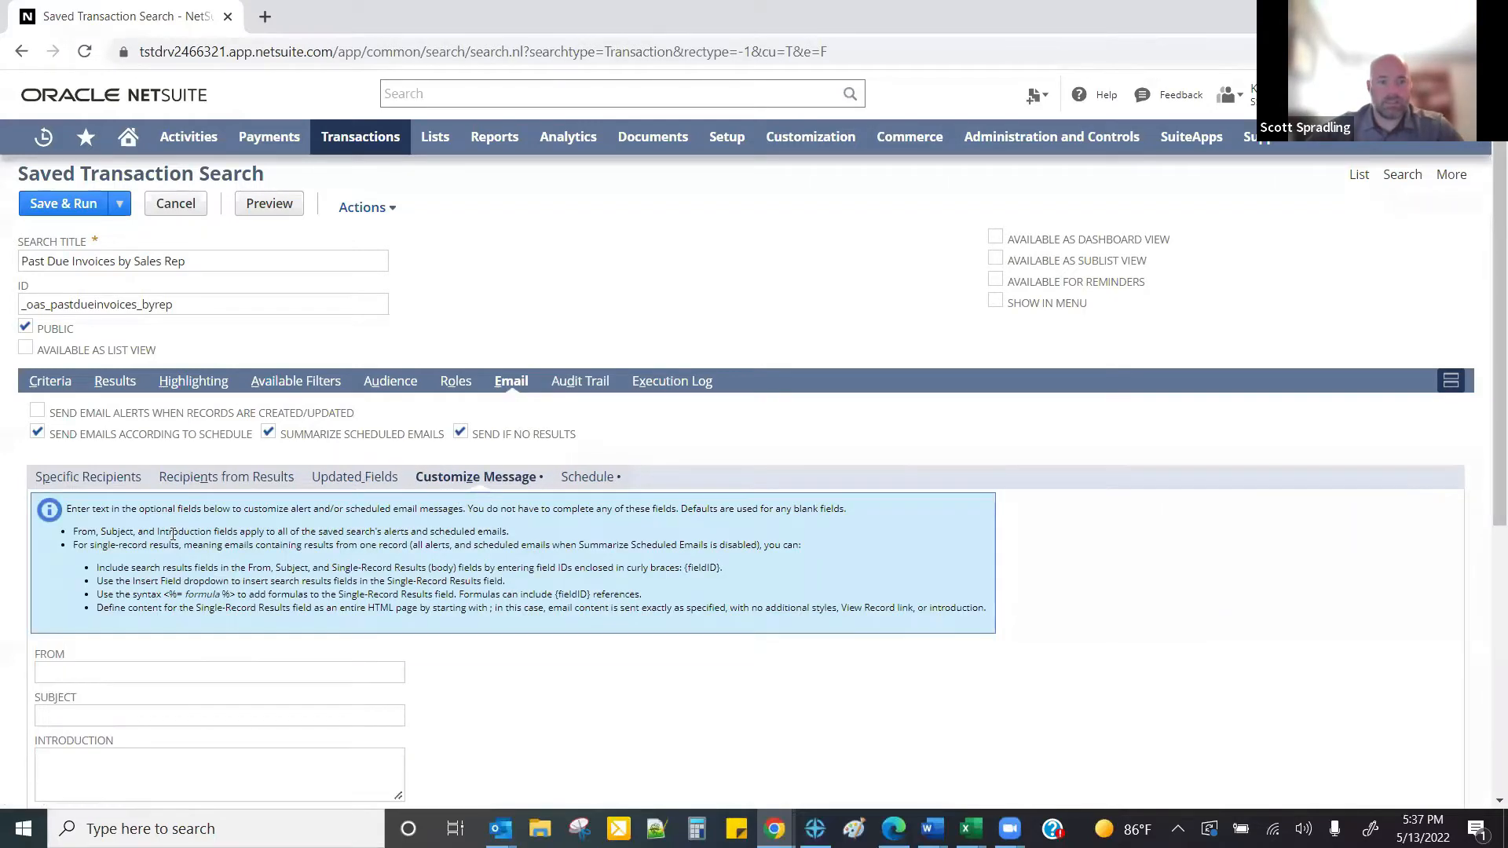
pyautogui.scroll(-3, 174, 534)
pyautogui.click(108, 520)
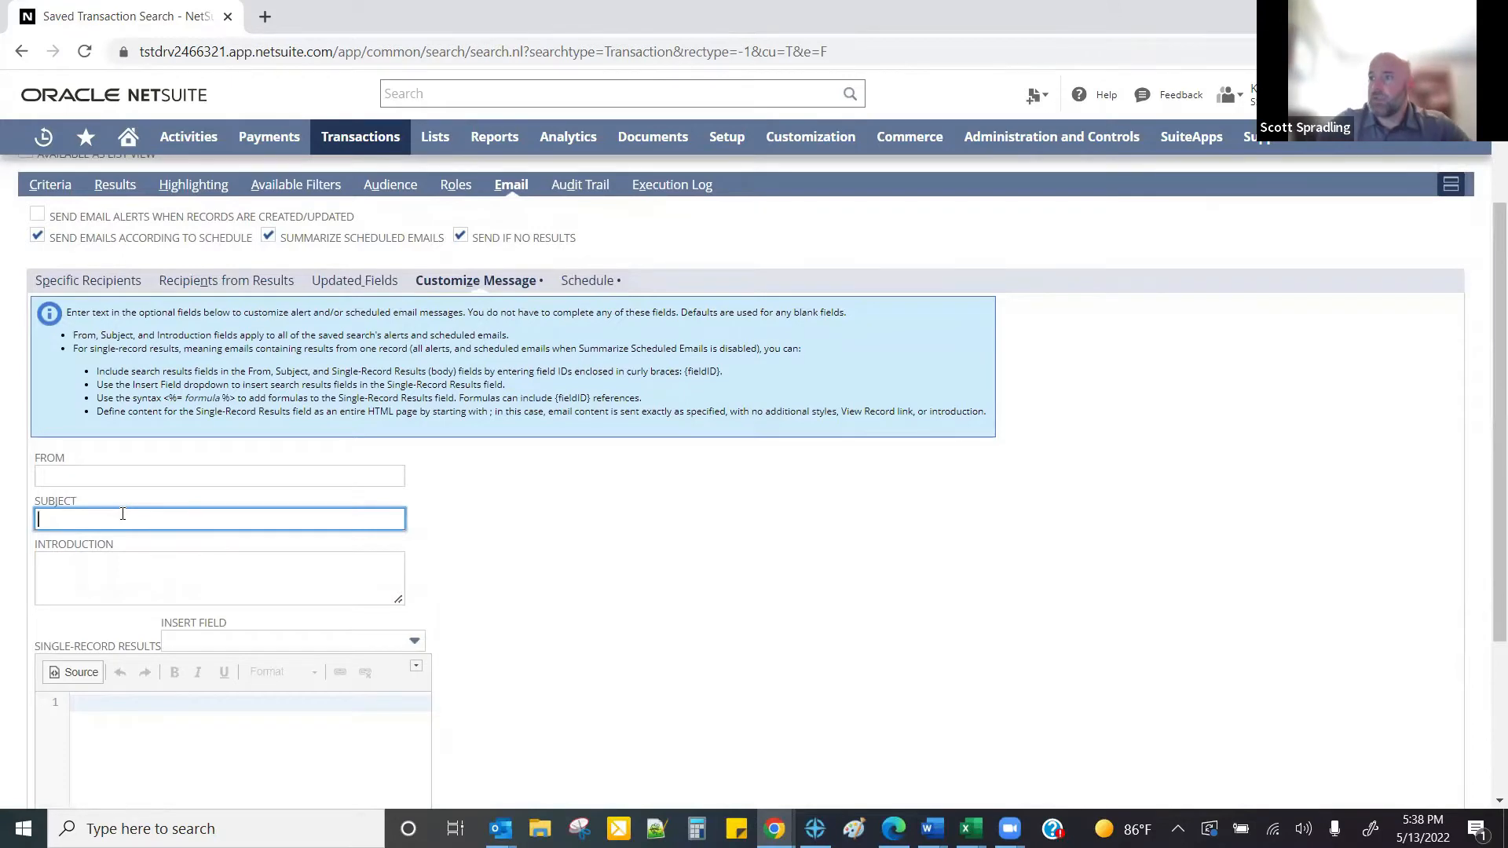
pyautogui.write('Cus')
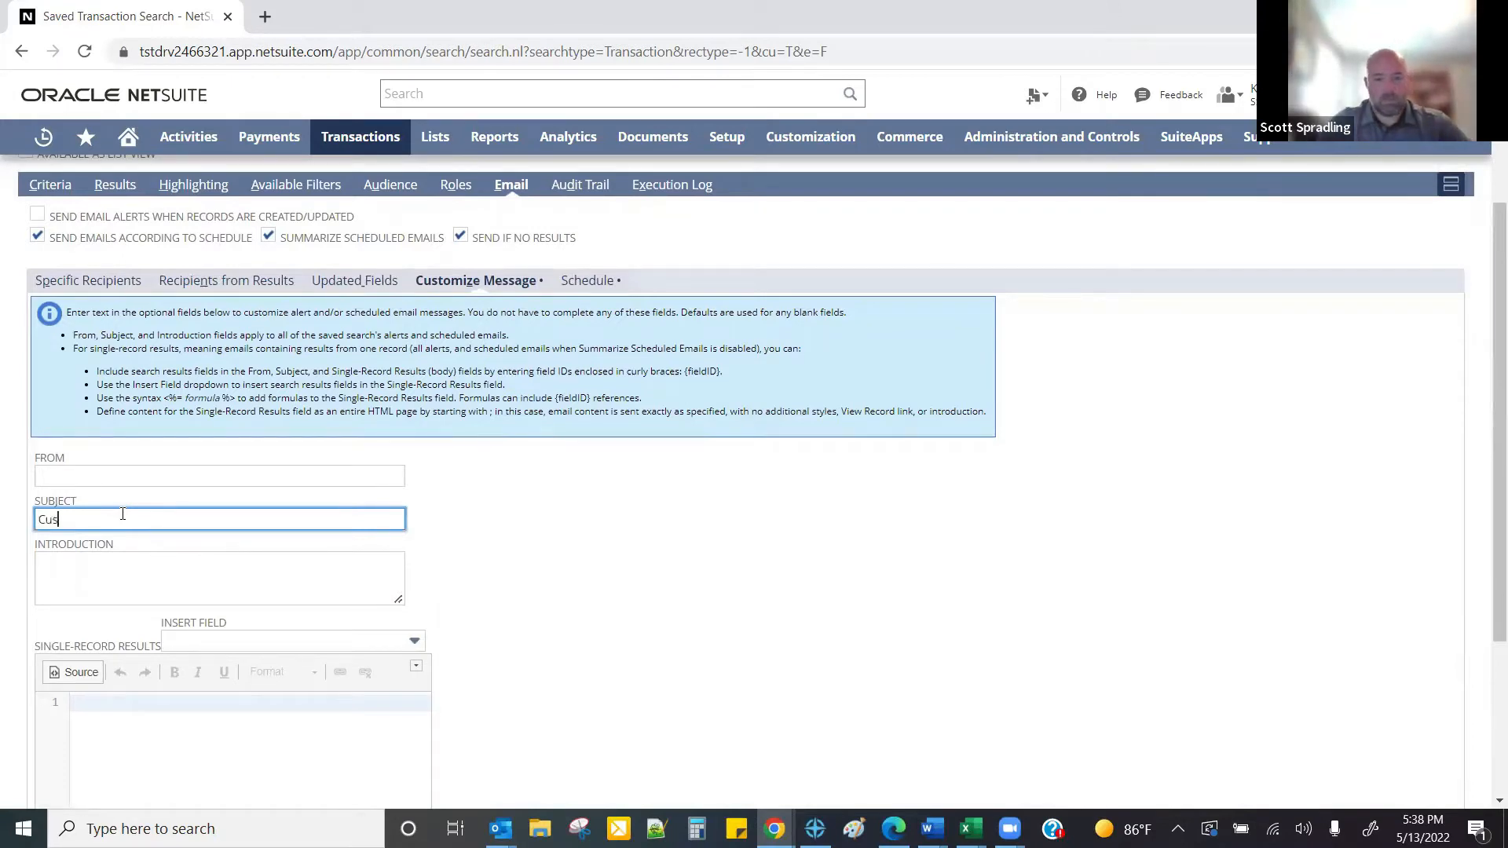
pyautogui.write('tomers wit')
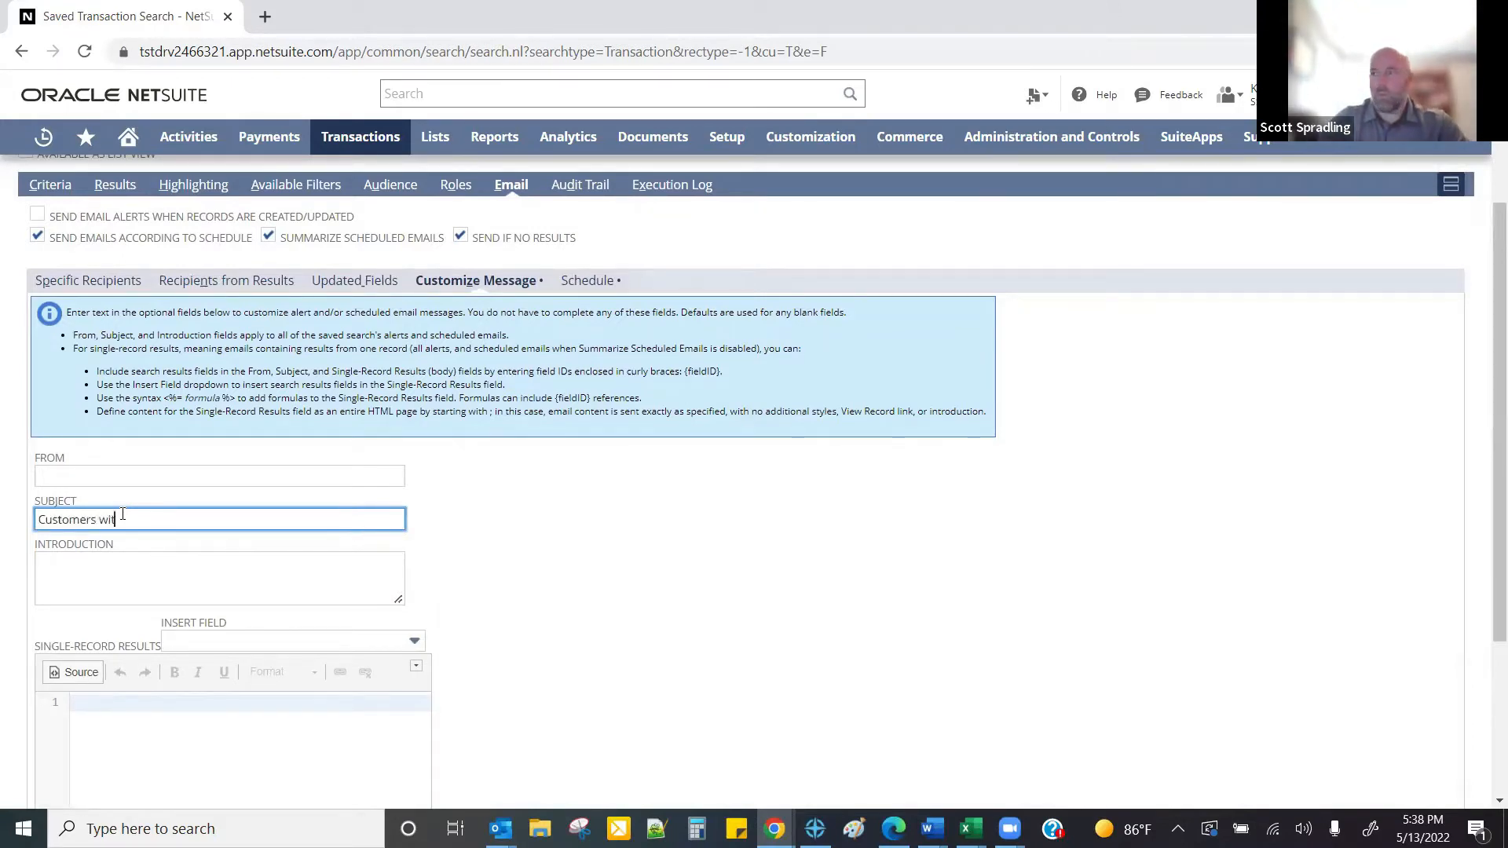
pyautogui.write('h 60 ')
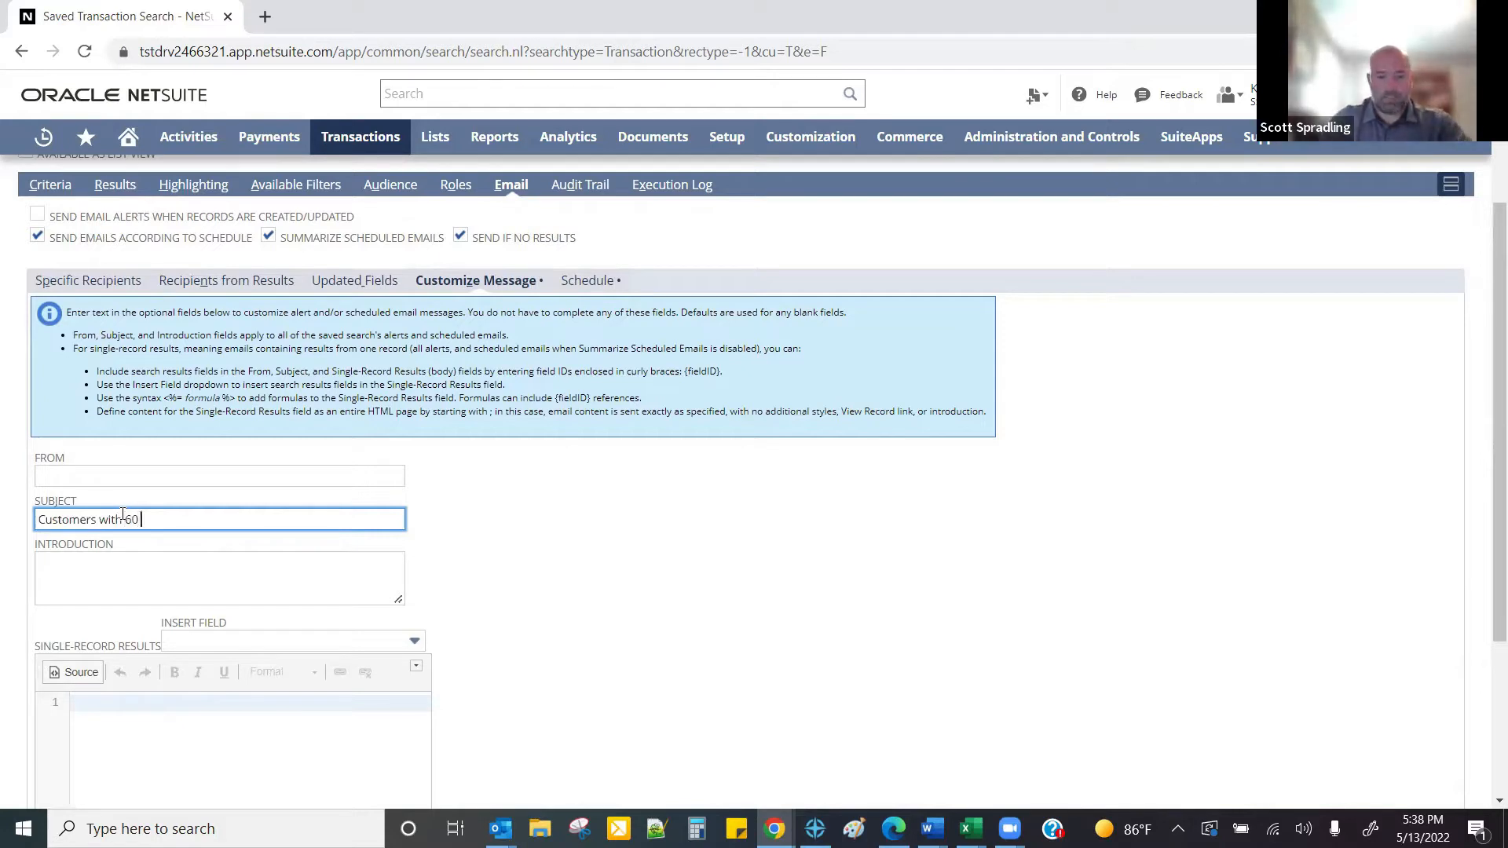
pyautogui.write('Days Pas')
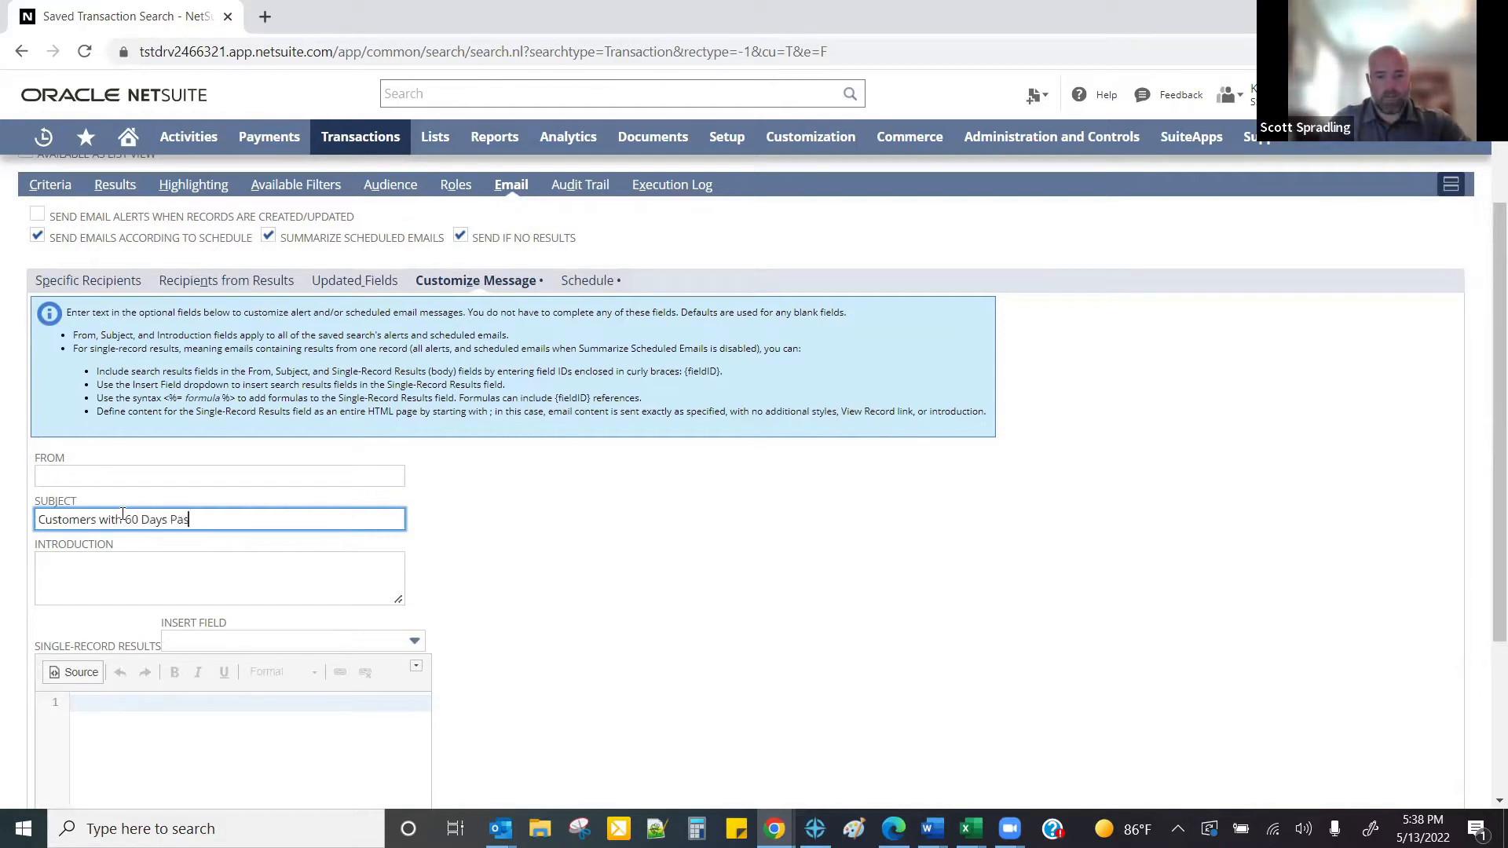
pyautogui.write('t Due Invoices')
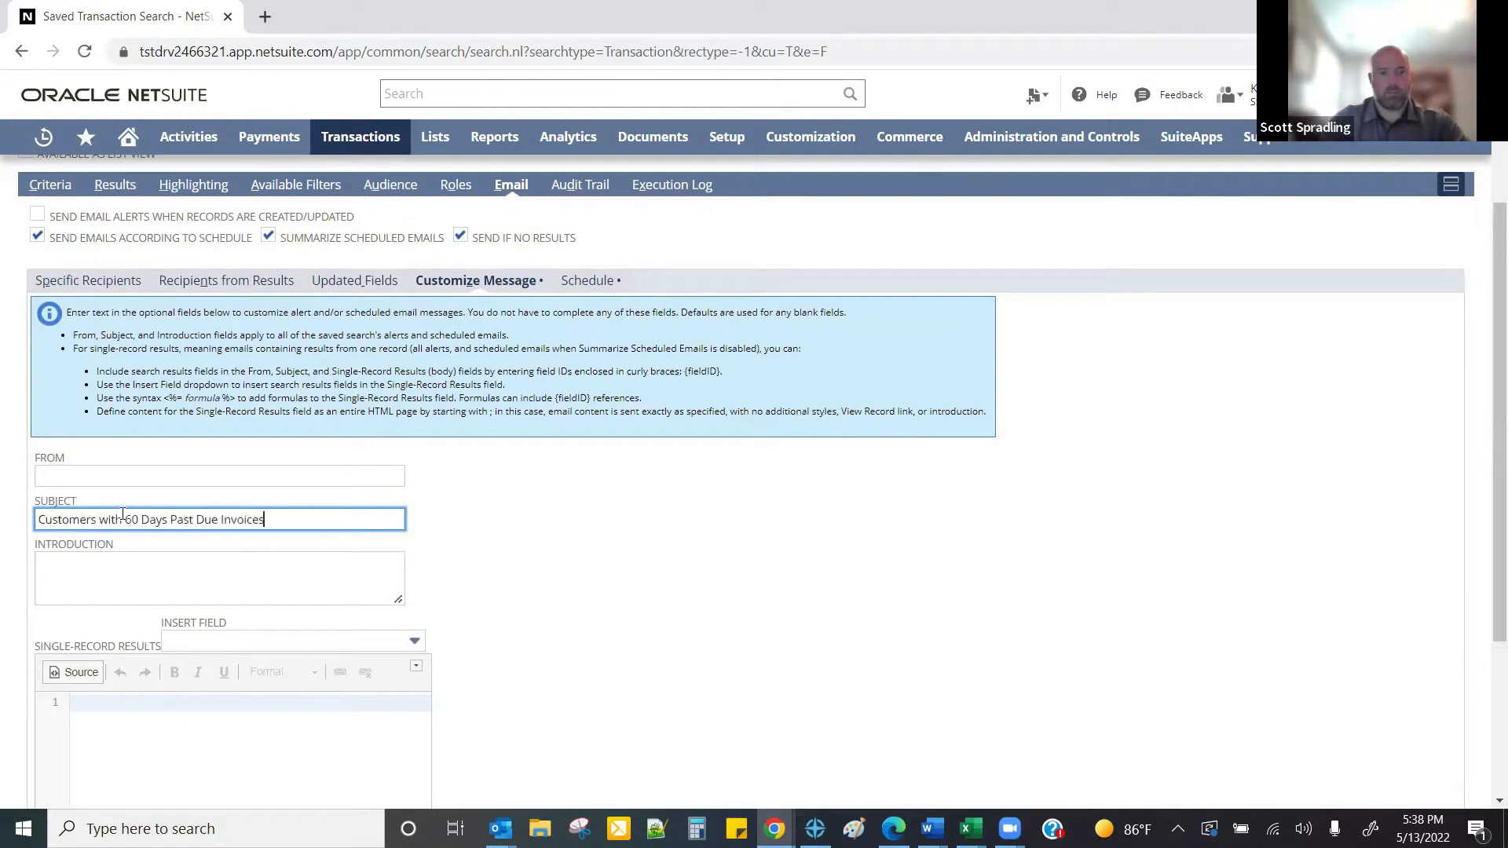
pyautogui.press('Tab')
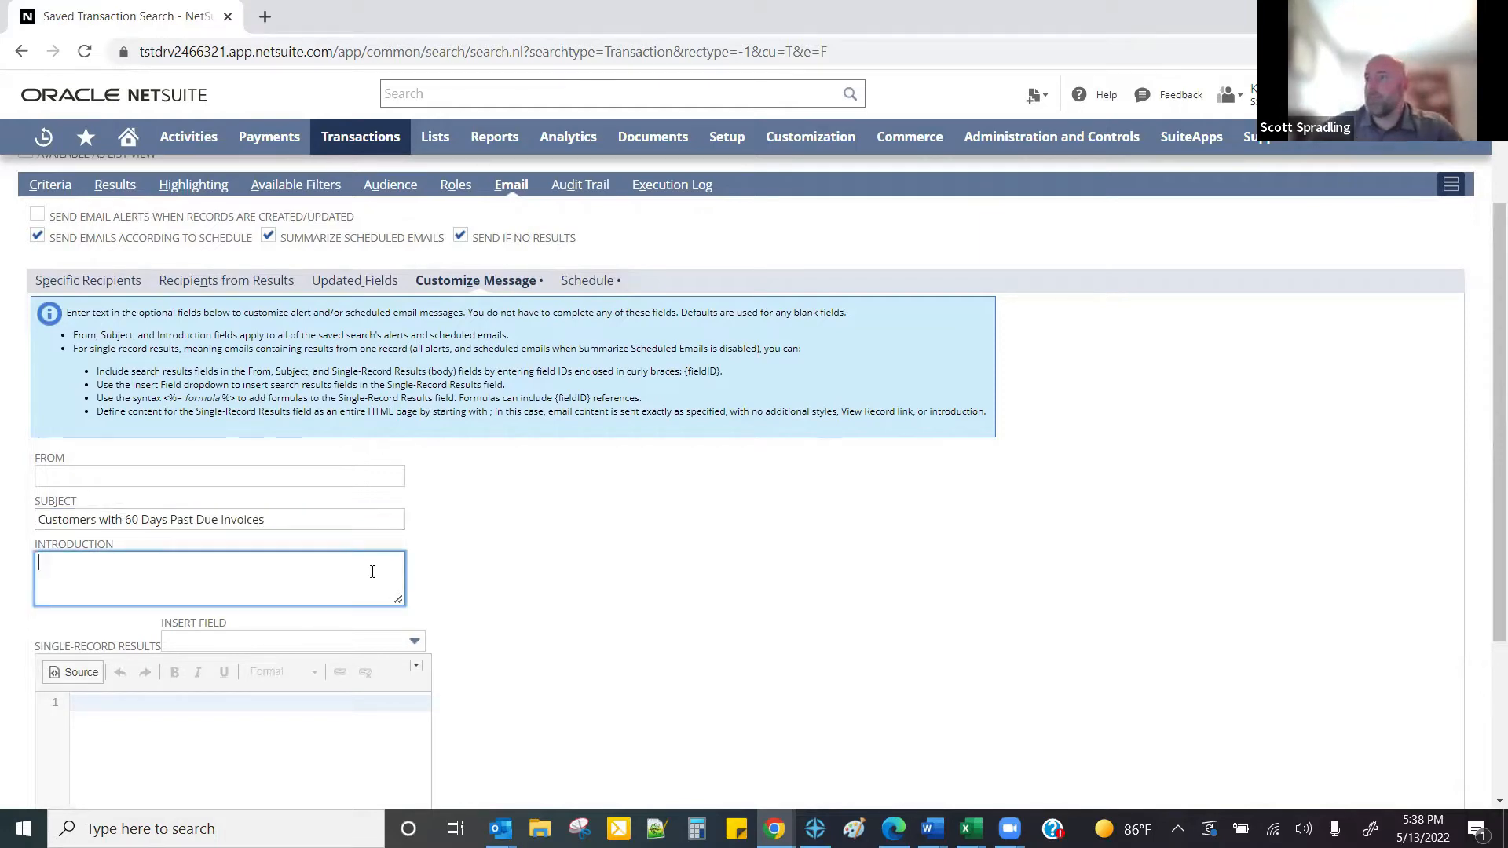
# - Switch the Single-Record Results message body from source code to formatted text editing
pyautogui.scroll(-2, 108, 530)
pyautogui.click(92, 514)
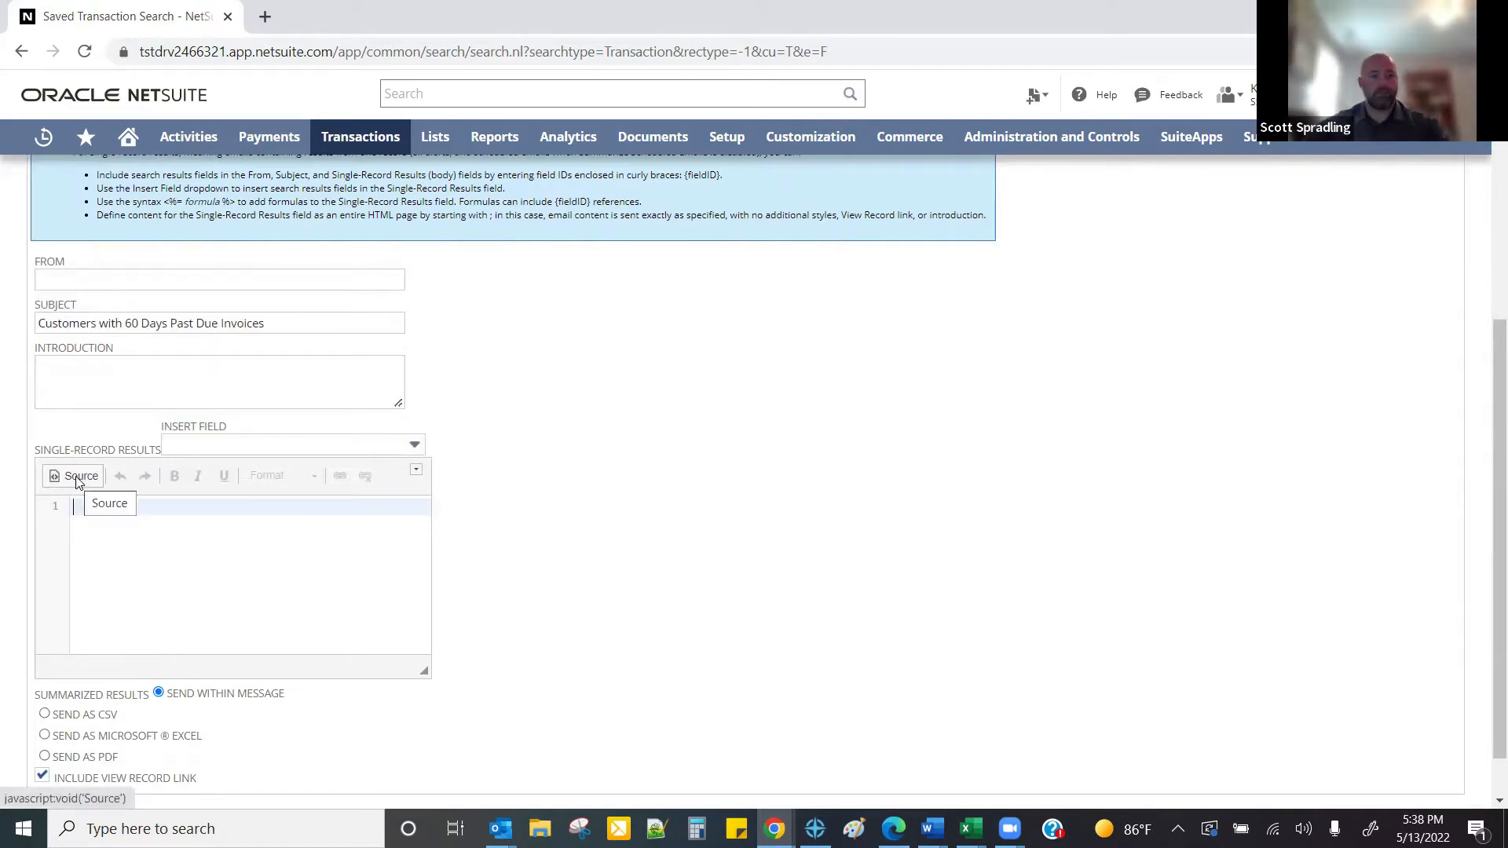
pyautogui.click(75, 478)
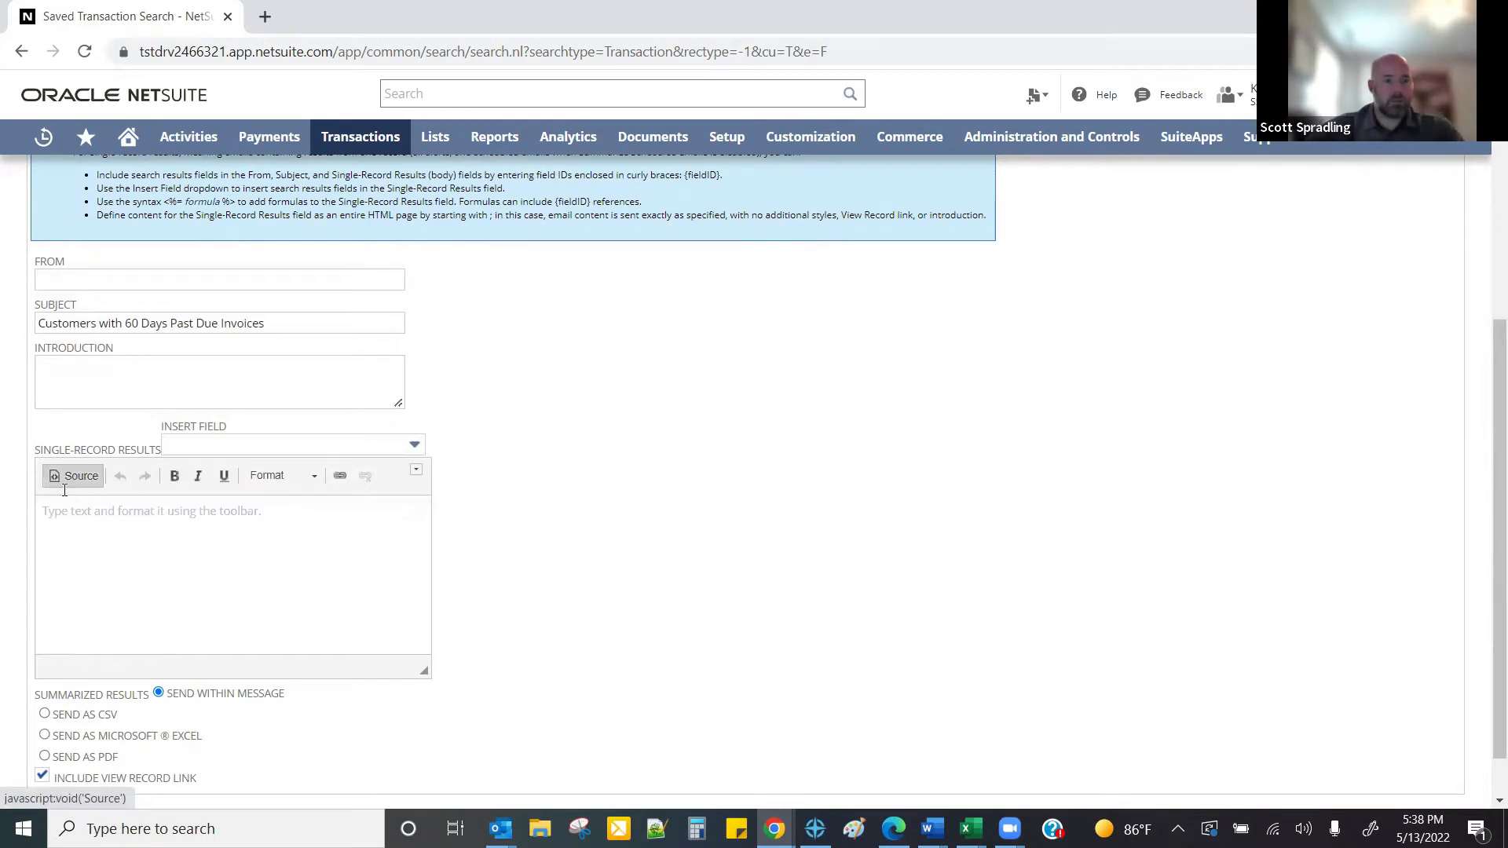
# - Begin the Single-Record Results message body with "Greetings," and, on a new line, "Please see list of Customers with 60 days past due invoices."
pyautogui.click(57, 513)
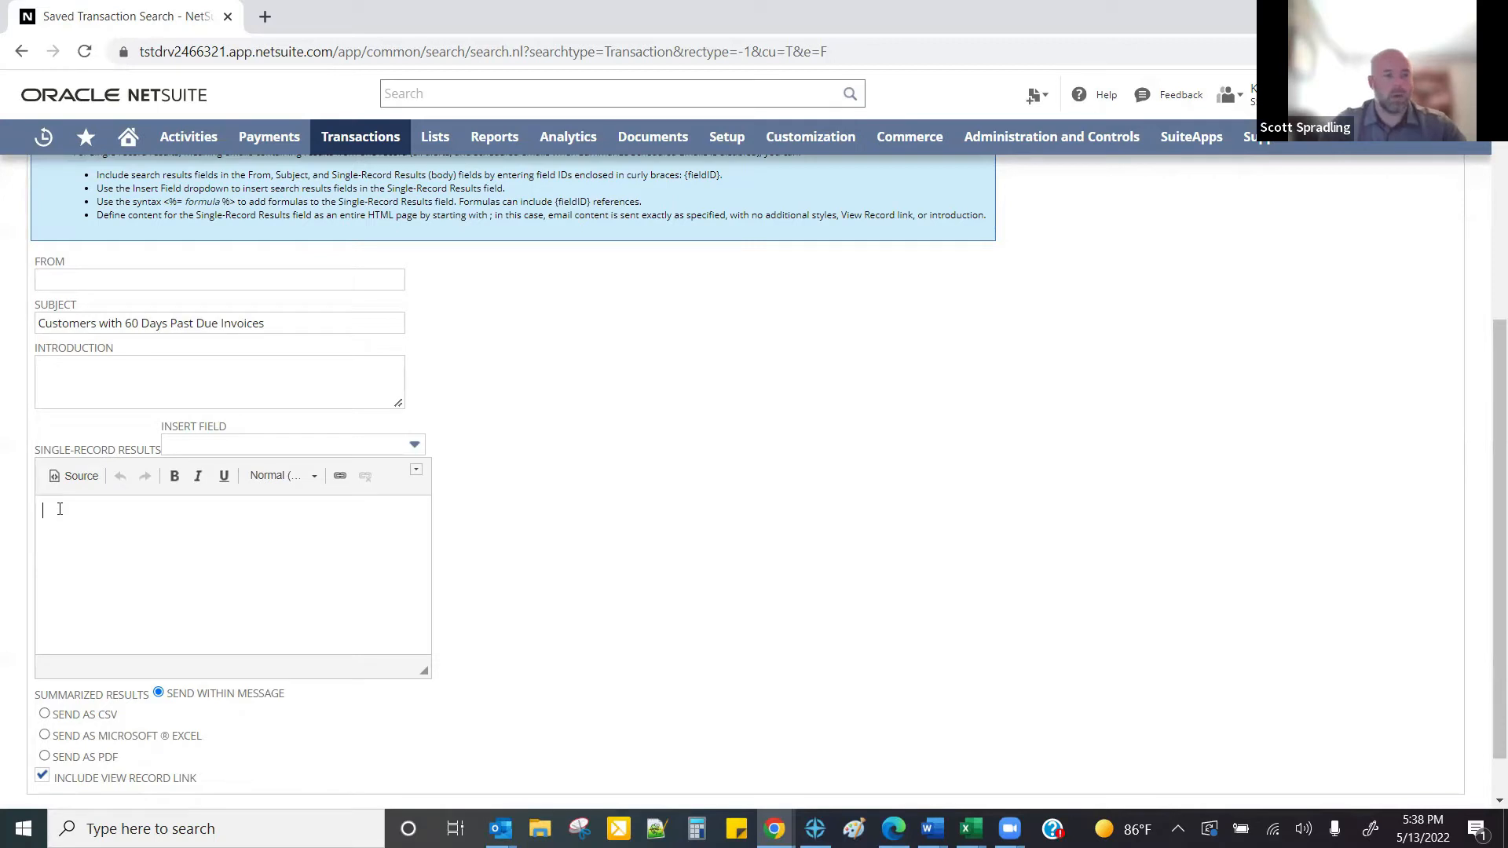
pyautogui.write('Greetings,')
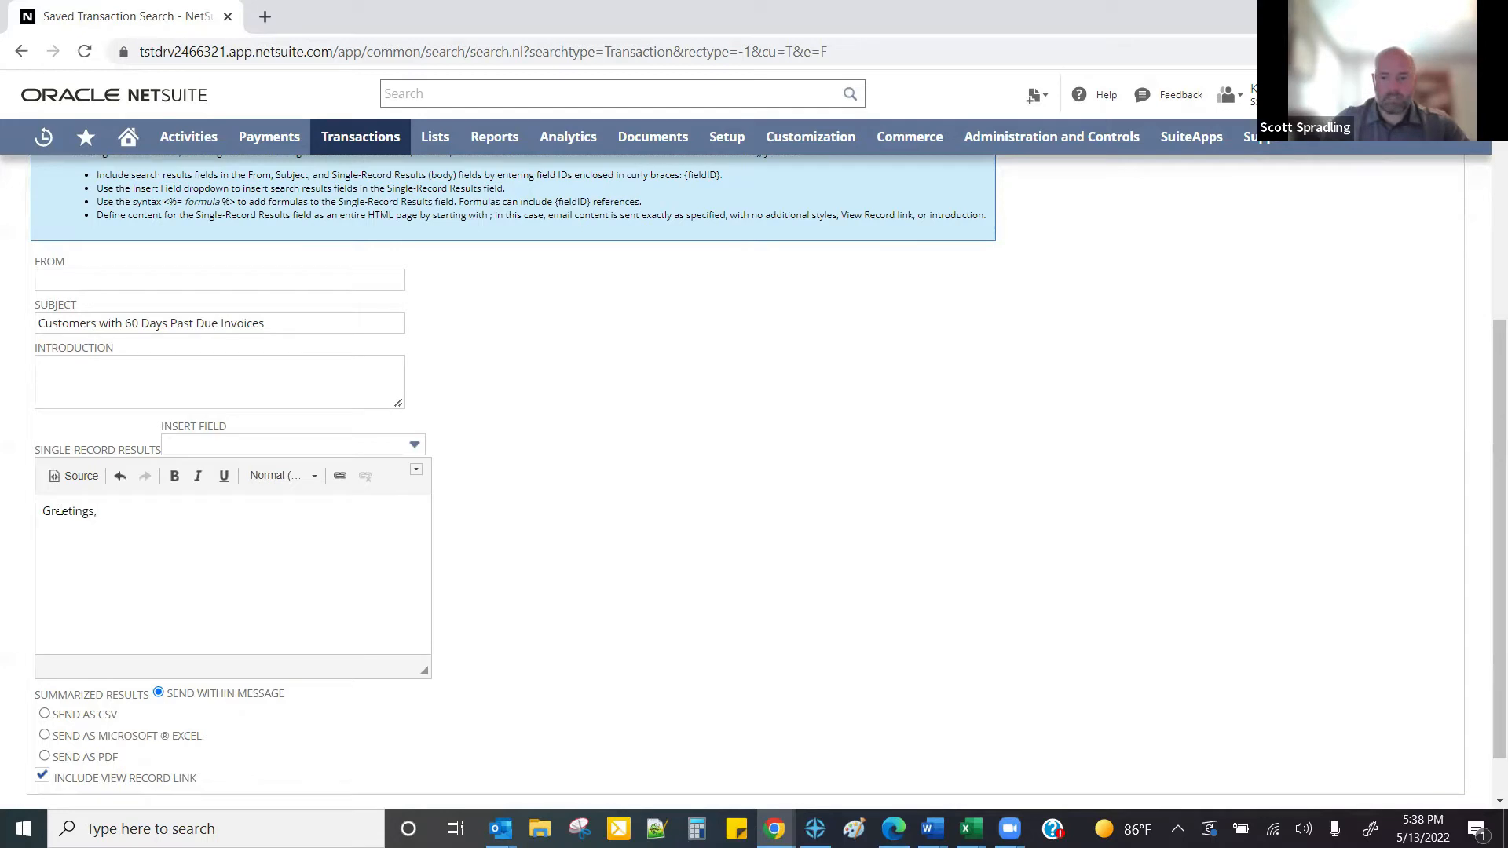
pyautogui.press('Return')
pyautogui.write('Please see list')
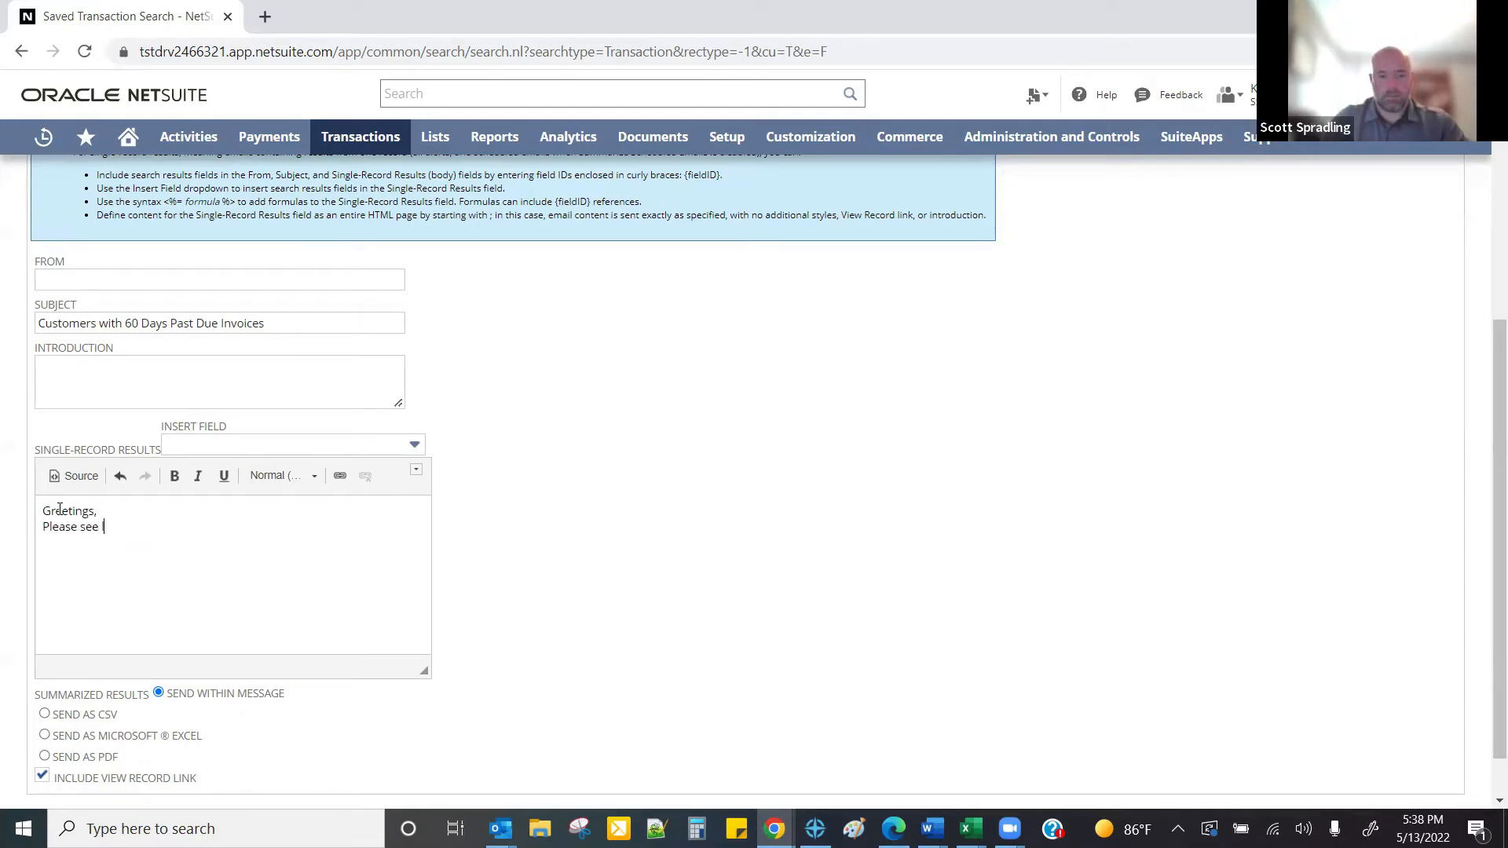
pyautogui.write(' of Customers')
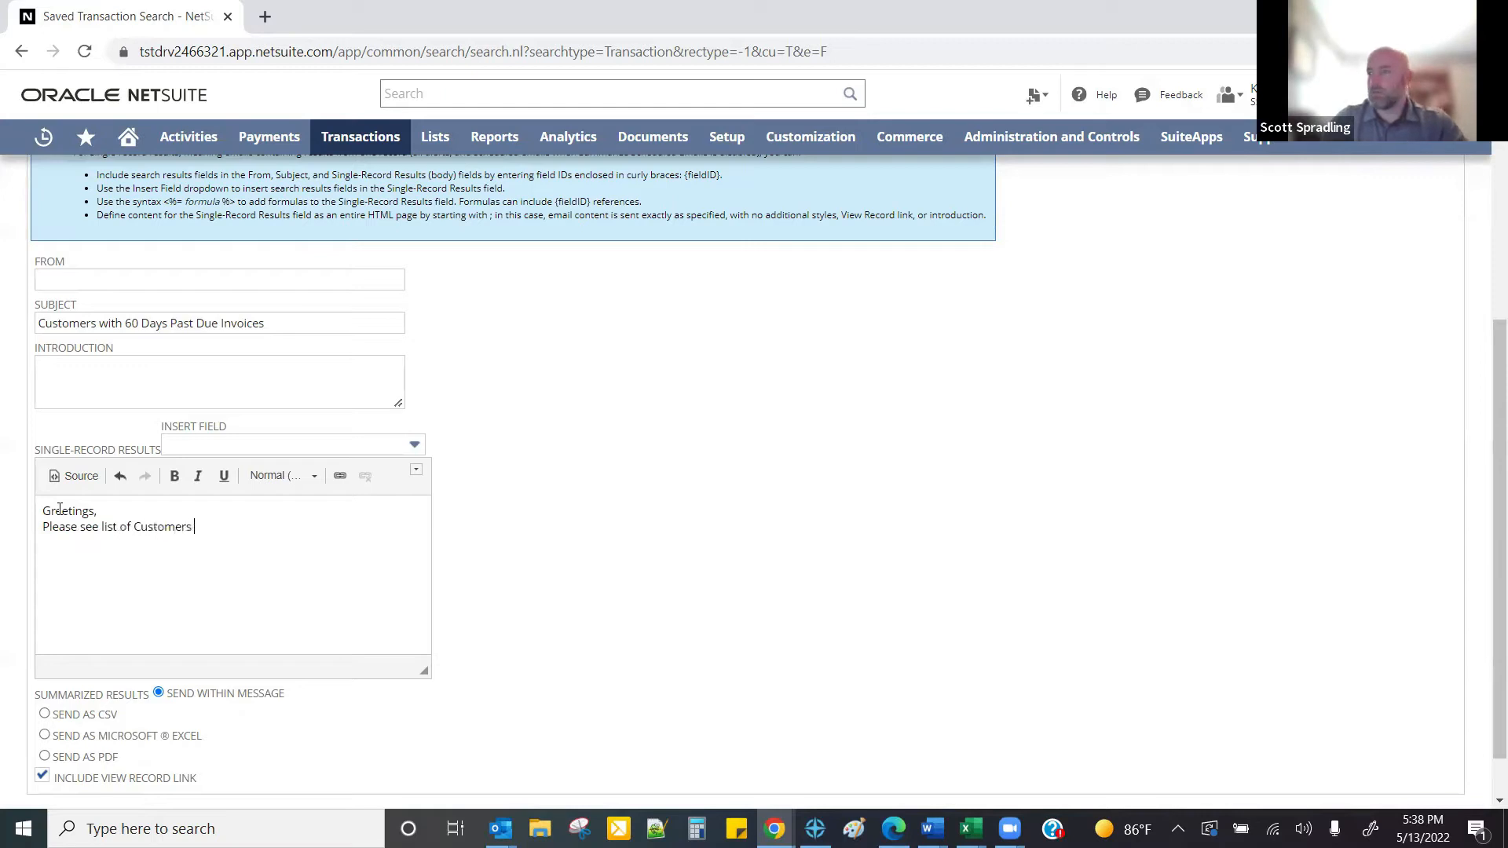
pyautogui.write(' with 60 days pas')
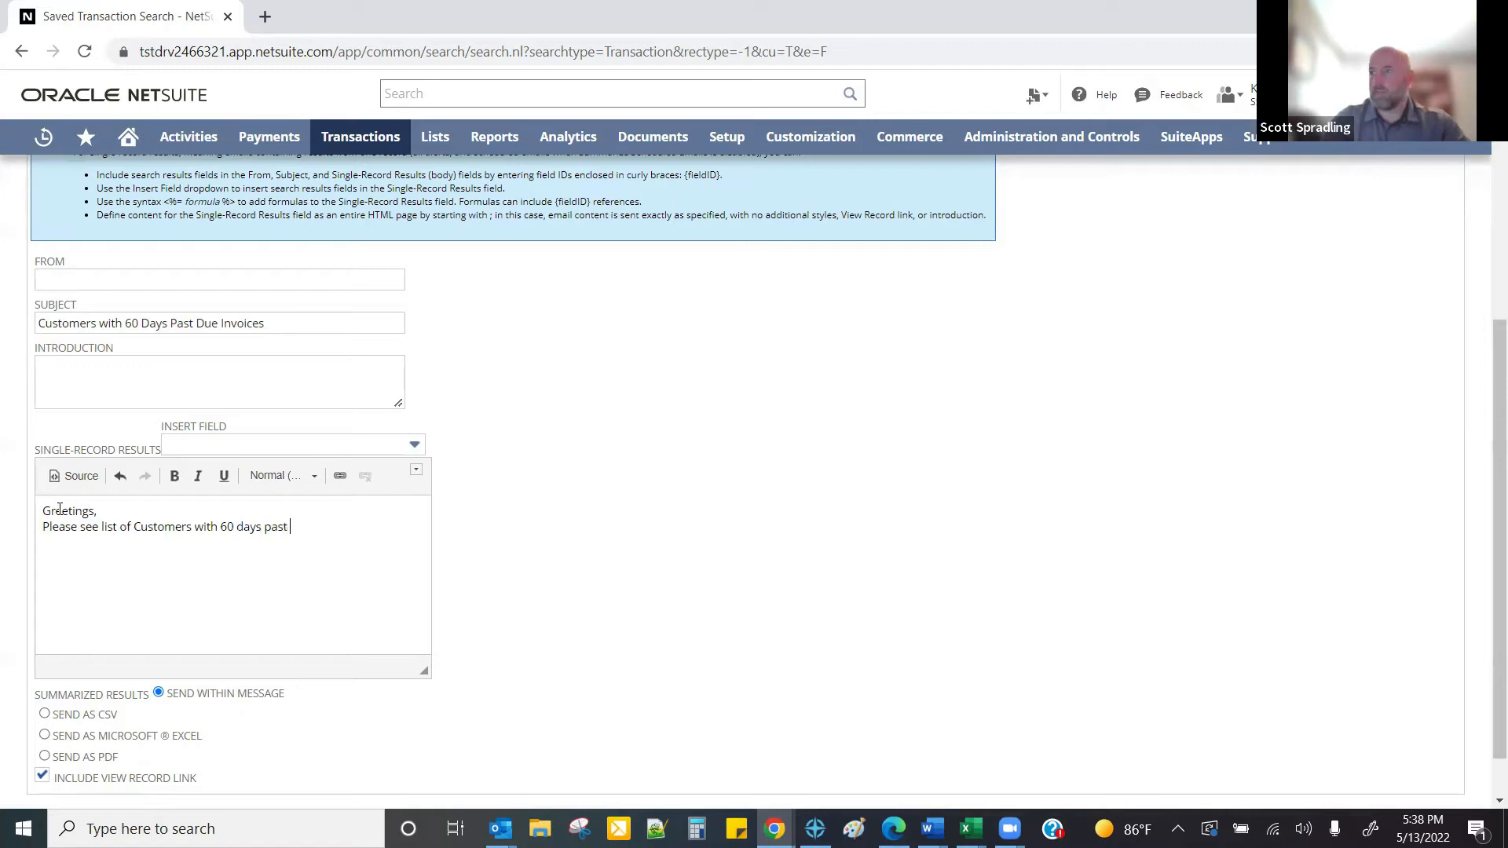
pyautogui.write('t due invo')
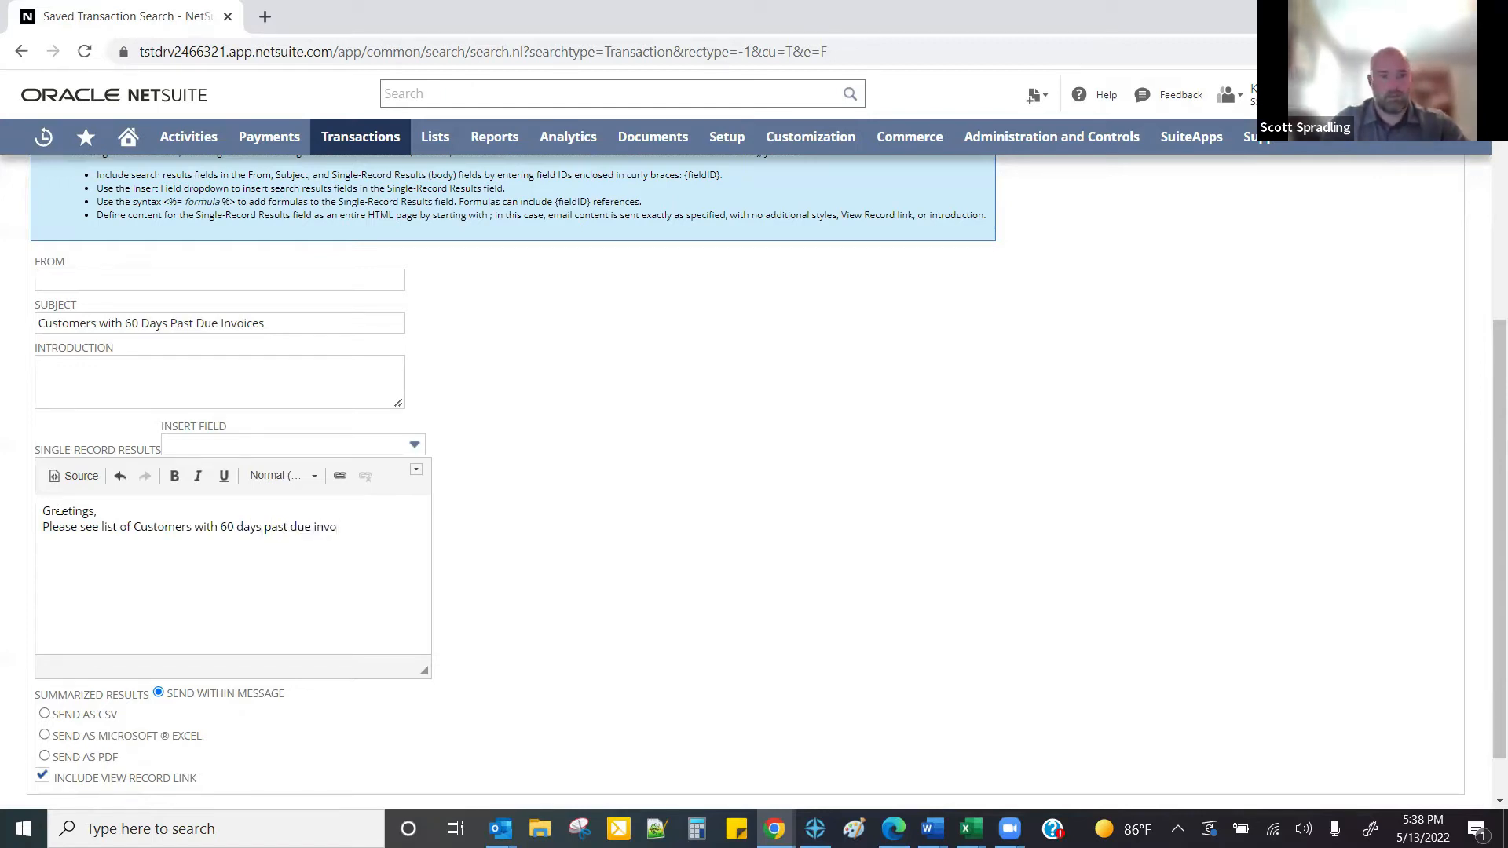
pyautogui.press('BackSpace')
pyautogui.write('oic')
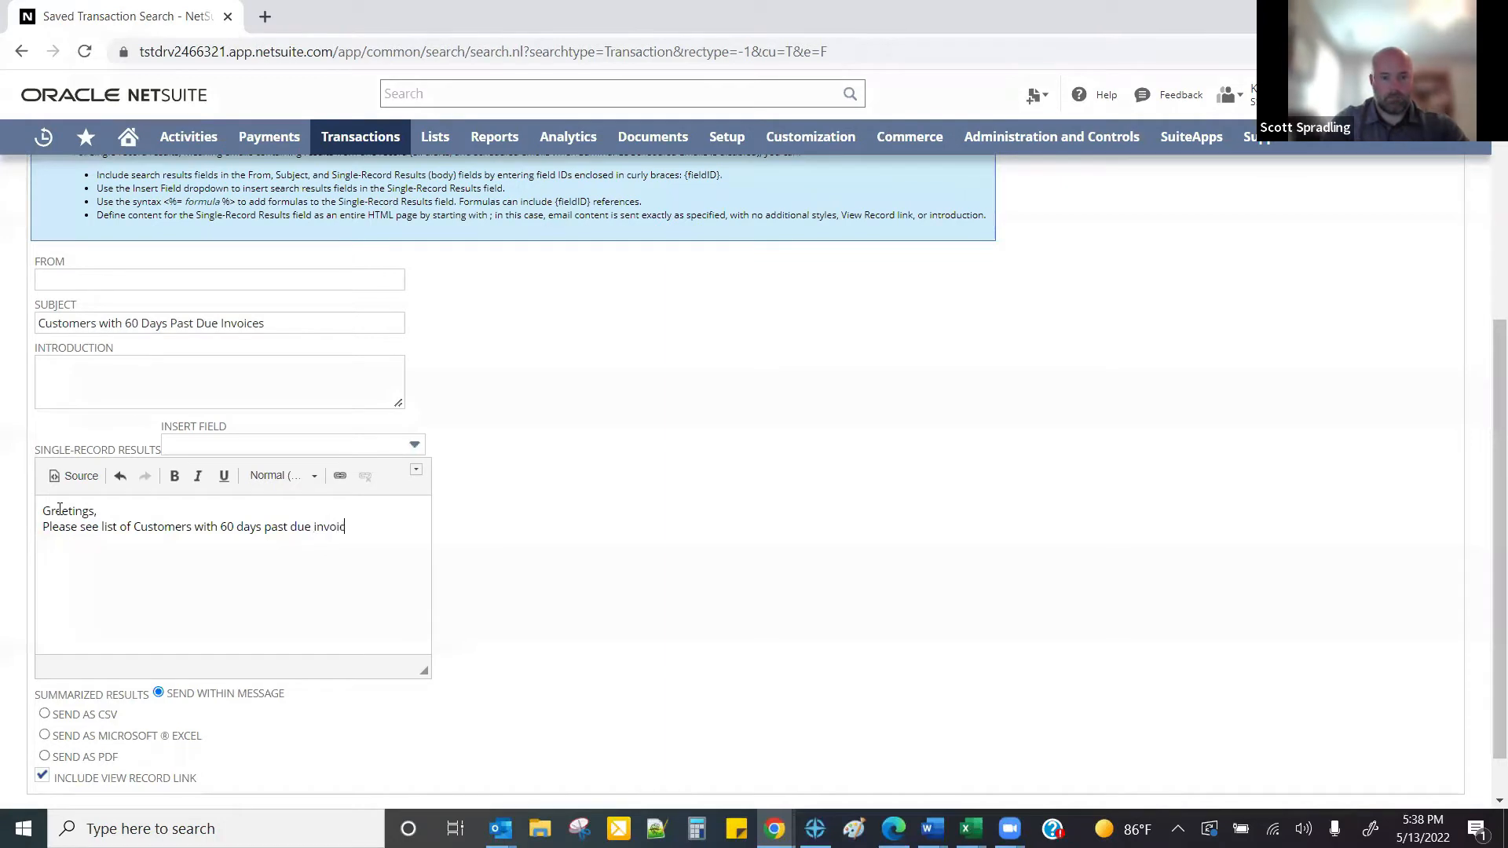
pyautogui.write('es.  ')
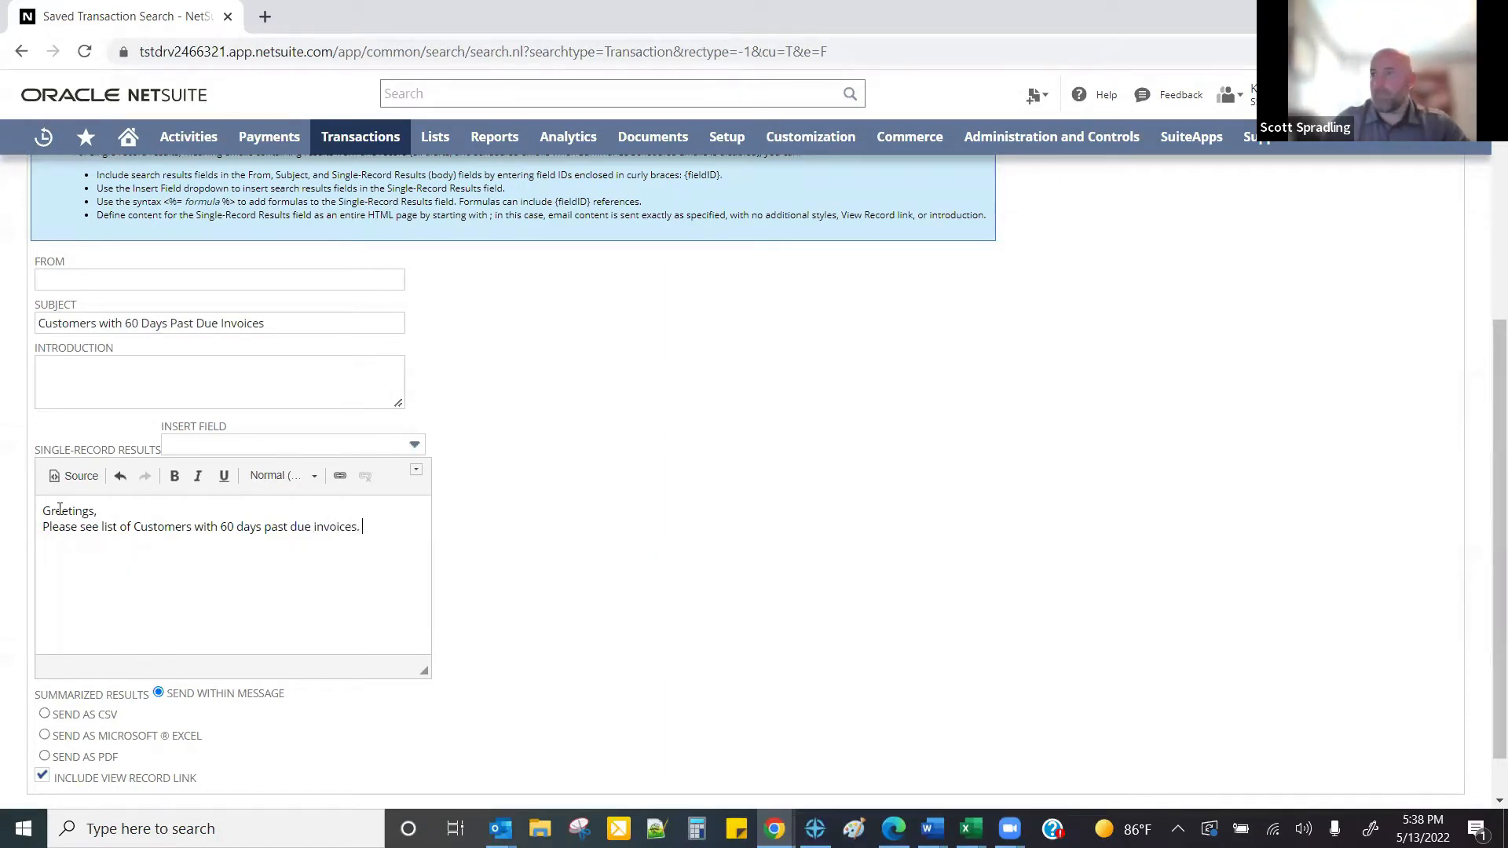
# - Continue the message body with "Please follow up with your respective customers for a status update." and end with "Thanks!" on a new line
pyautogui.write('Please follow up')
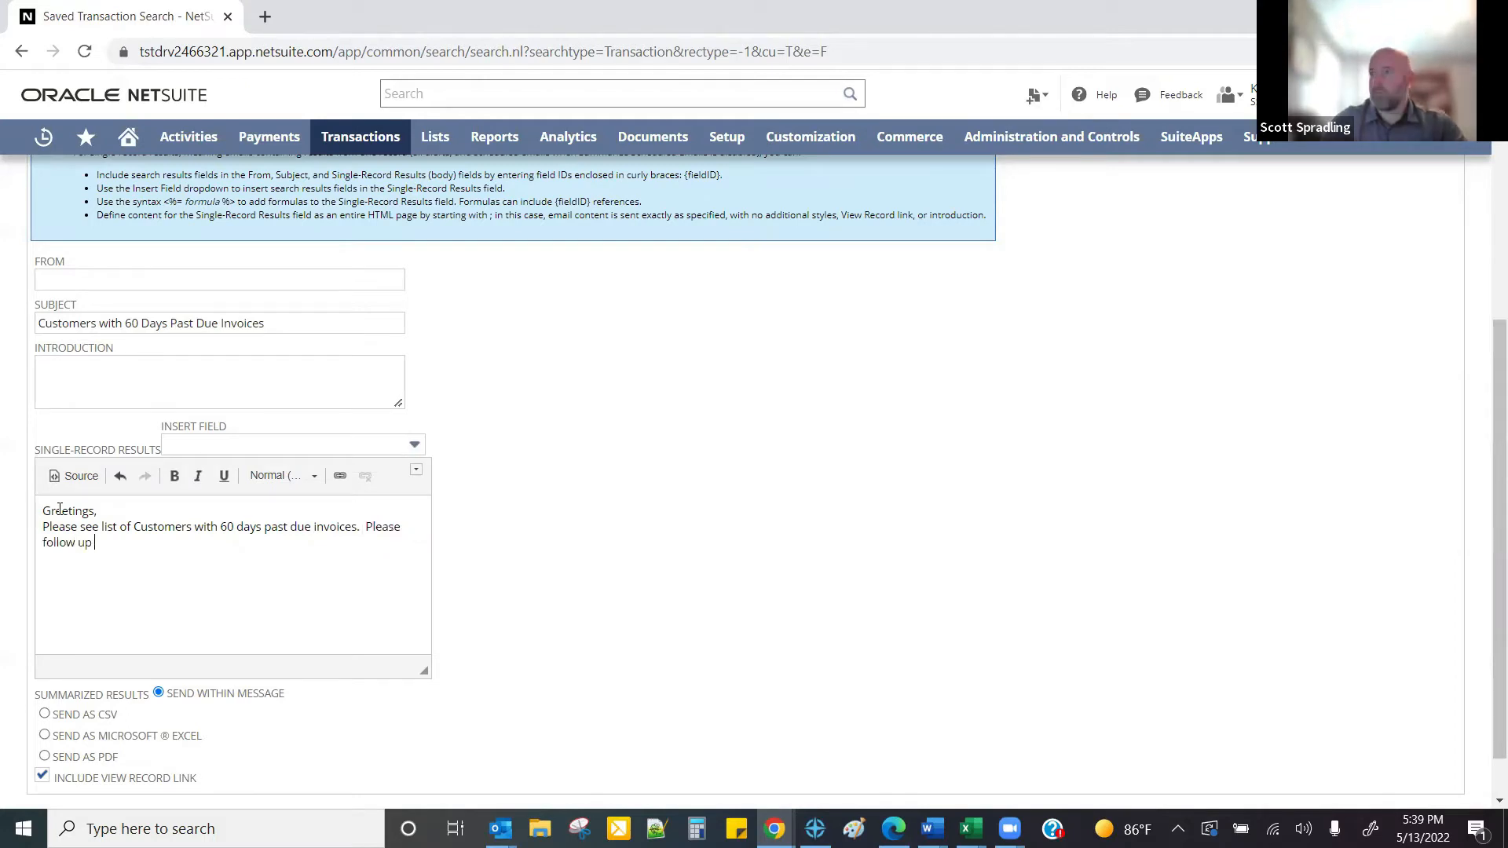
pyautogui.write(' with your')
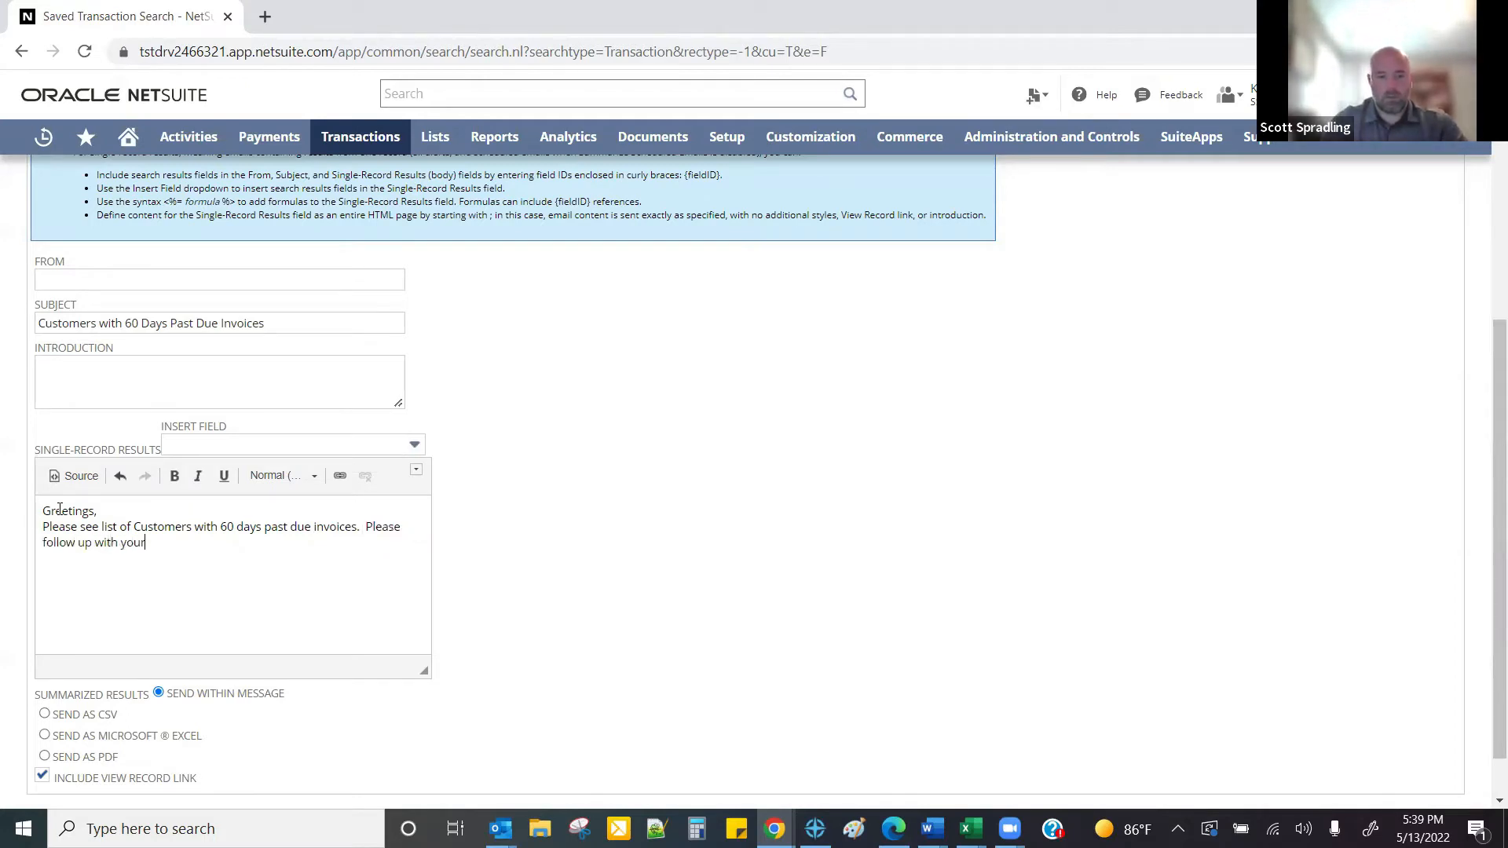
pyautogui.write(' res')
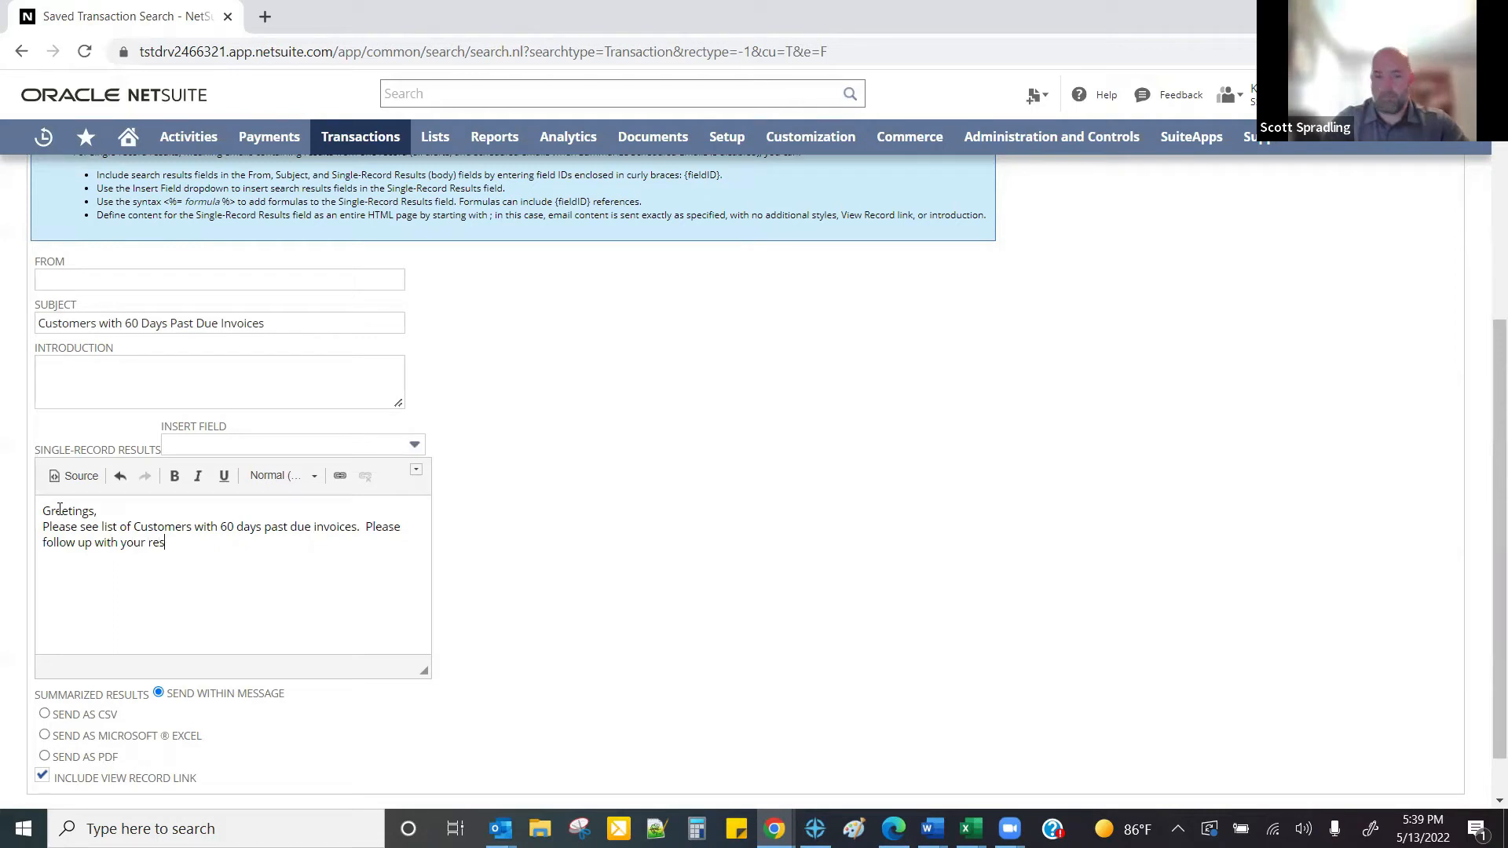
pyautogui.write('pective customers for a status update.')
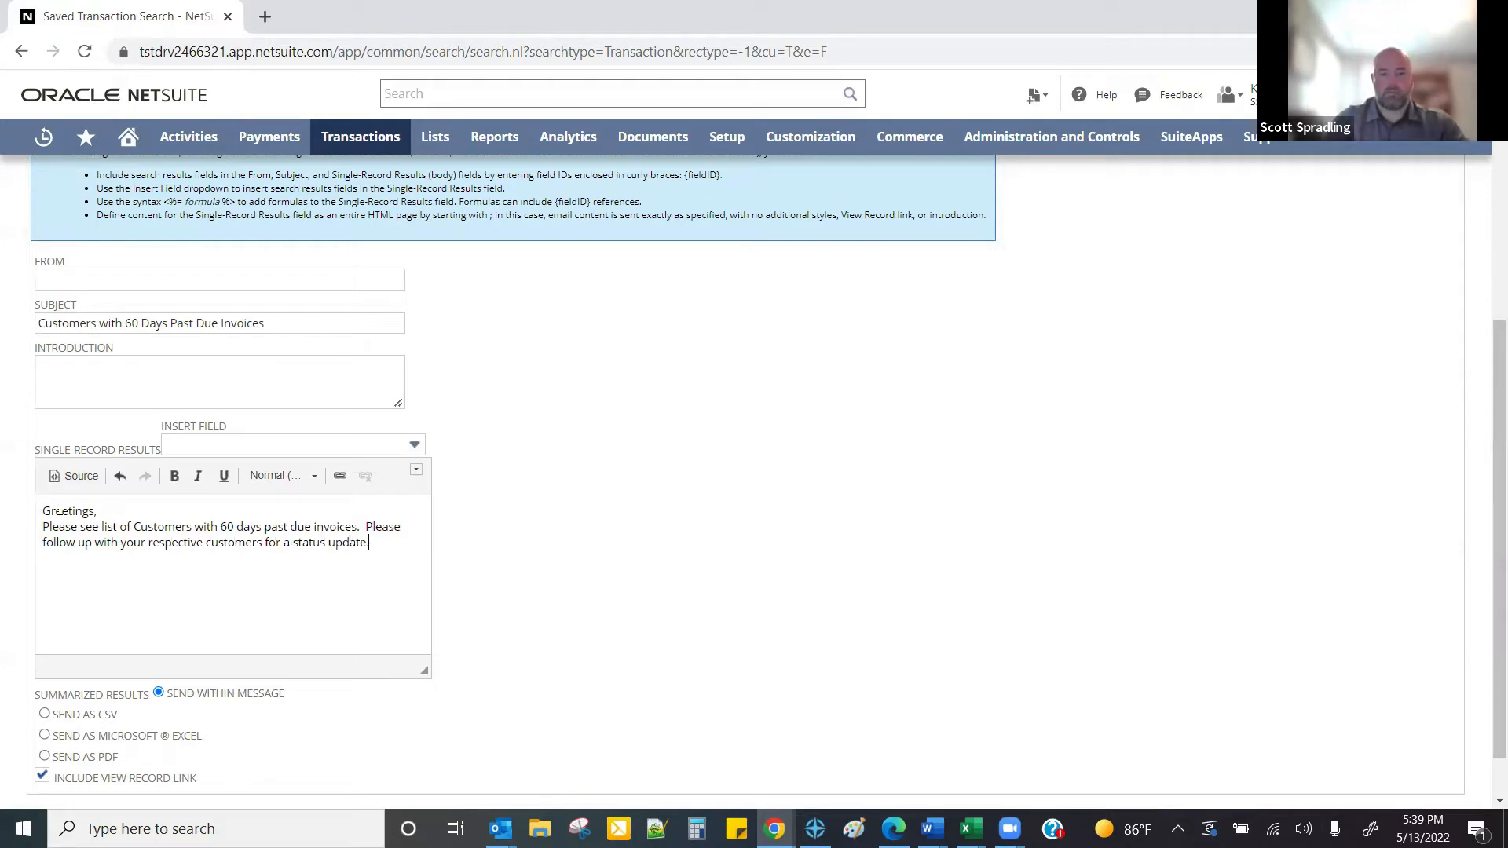
pyautogui.press('Return')
pyautogui.write('Thanks!')
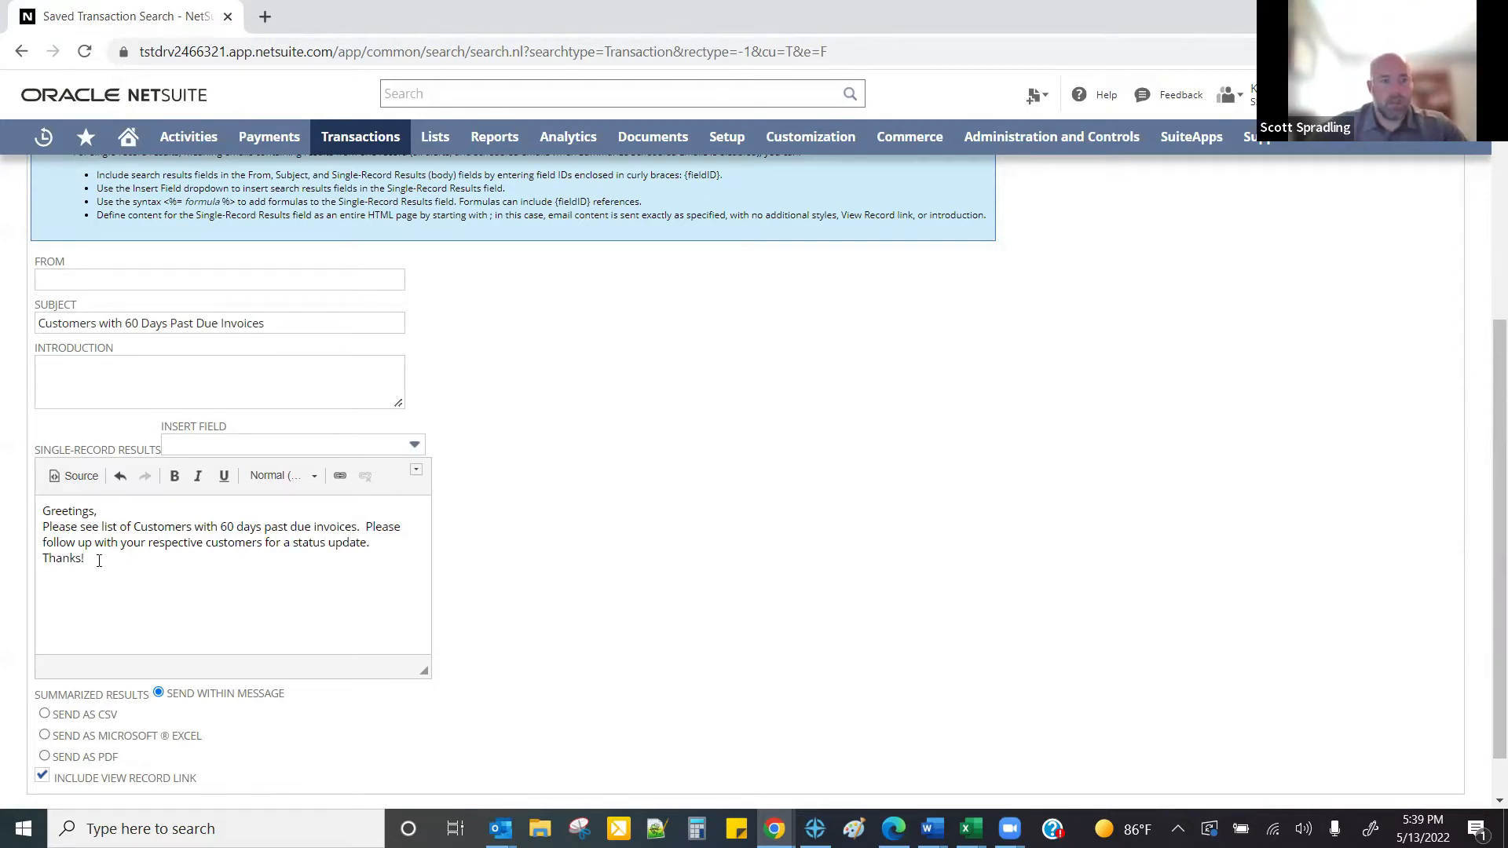
# - Schedule the search emails as a monthly event on day 28 of every month
pyautogui.scroll(-1, 180, 574)
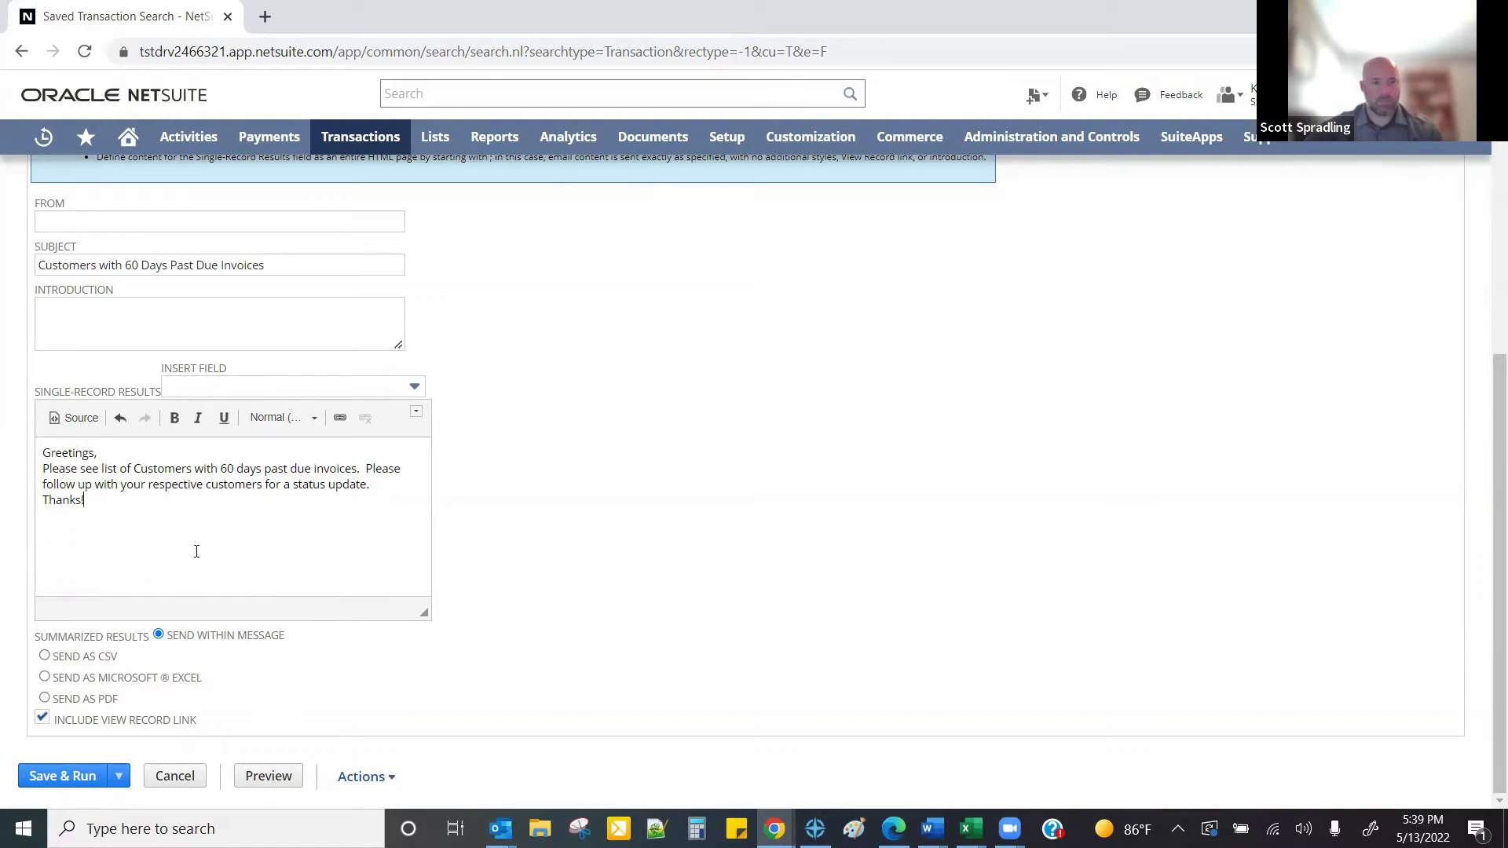
pyautogui.scroll(2, 200, 565)
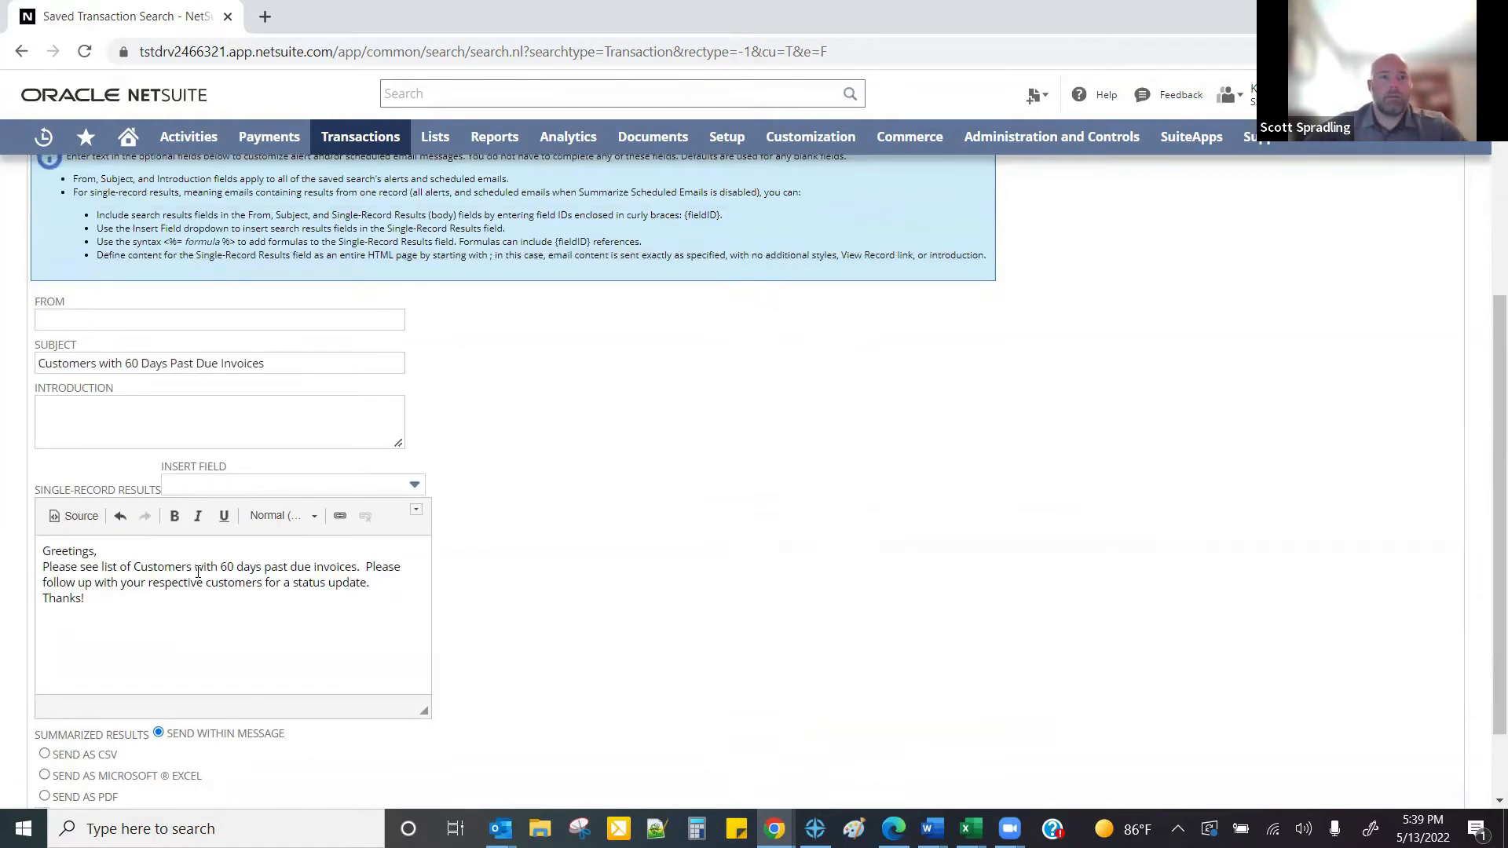
pyautogui.scroll(1, 196, 577)
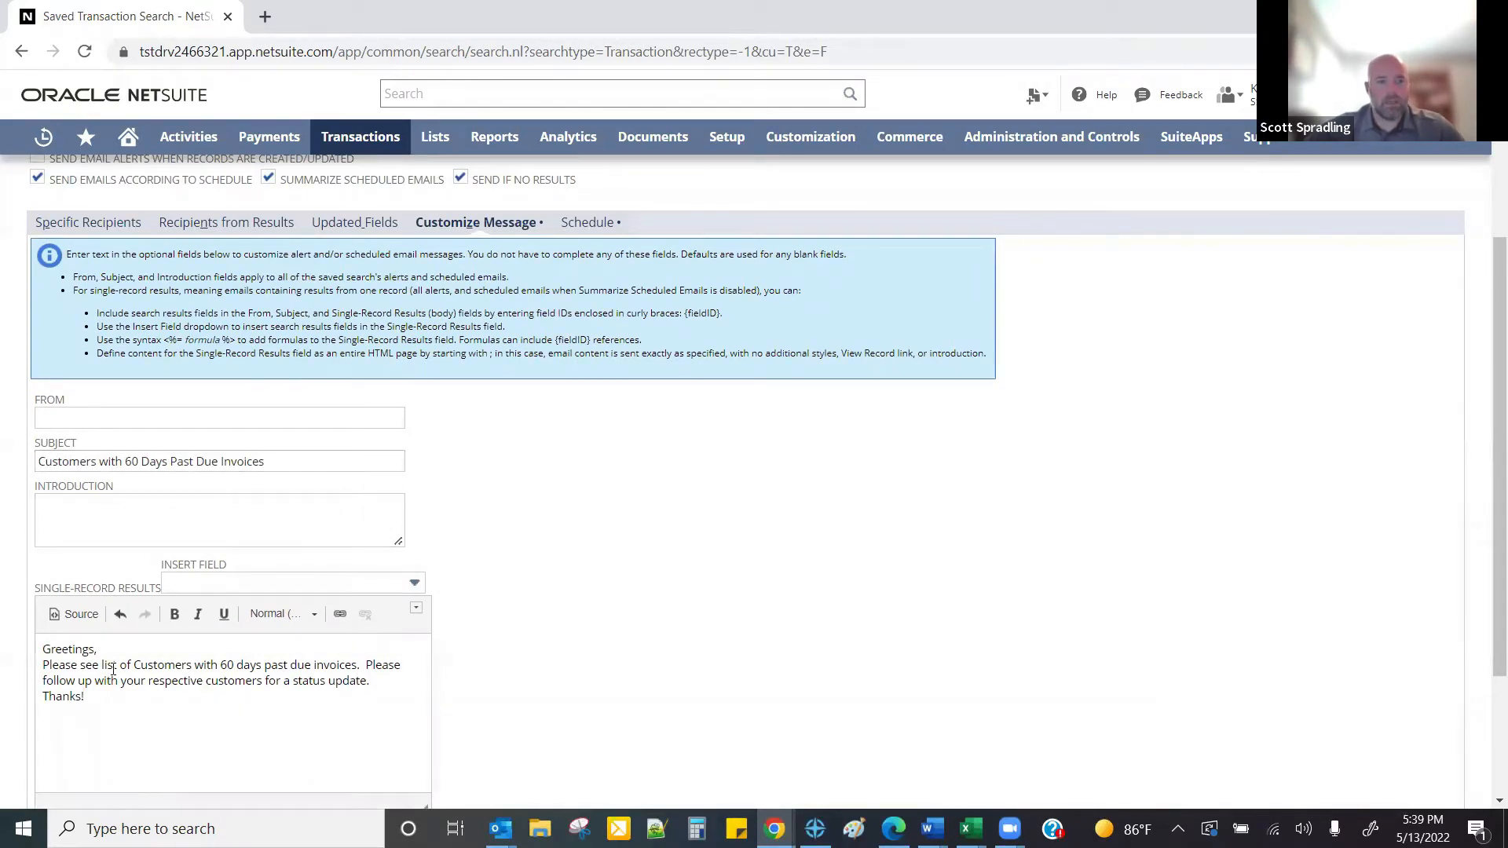
pyautogui.scroll(-1, 189, 691)
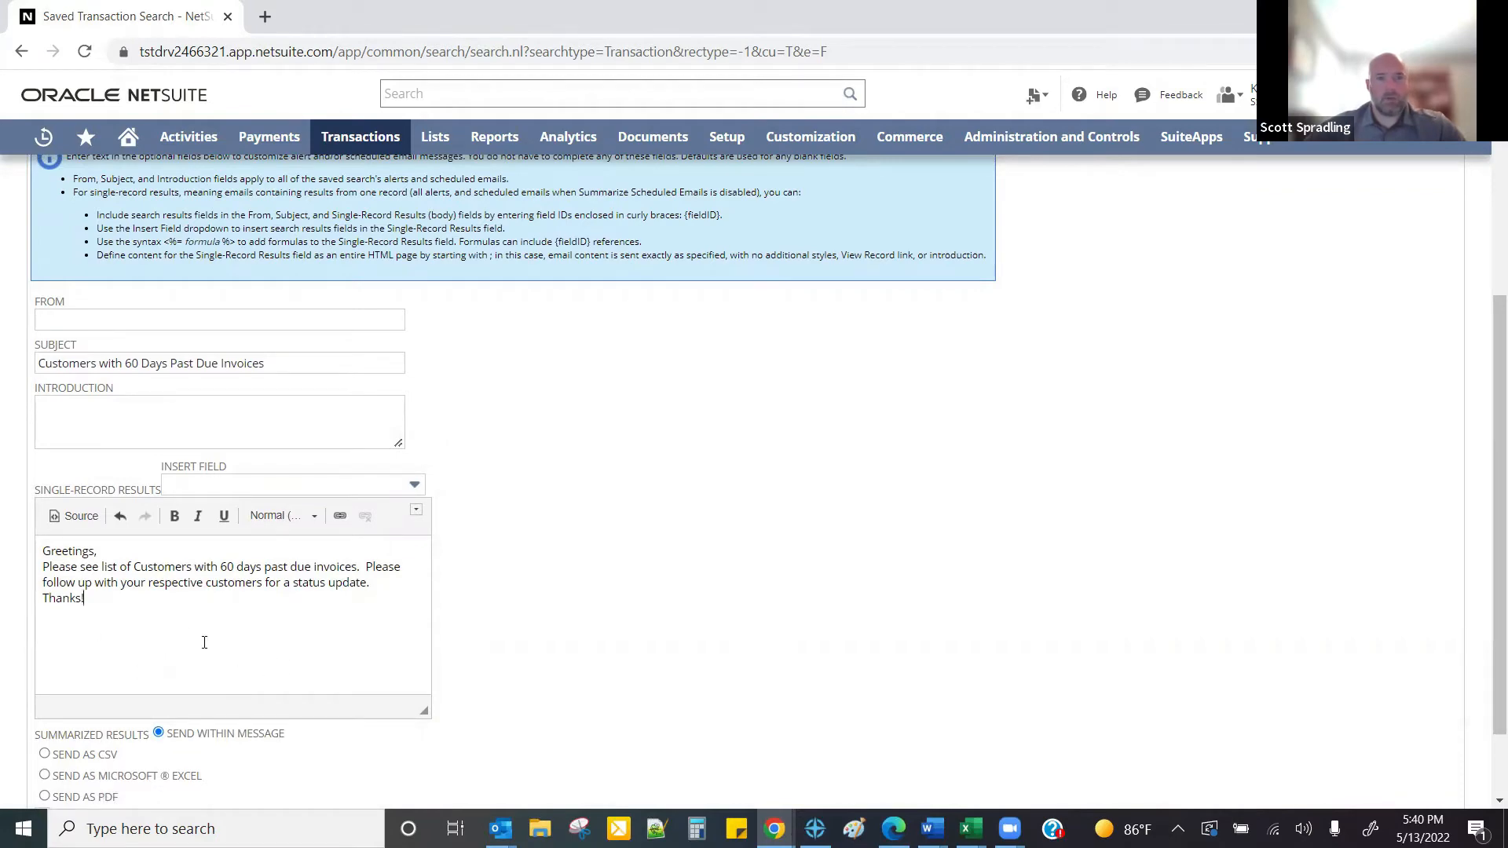
pyautogui.scroll(2, 204, 642)
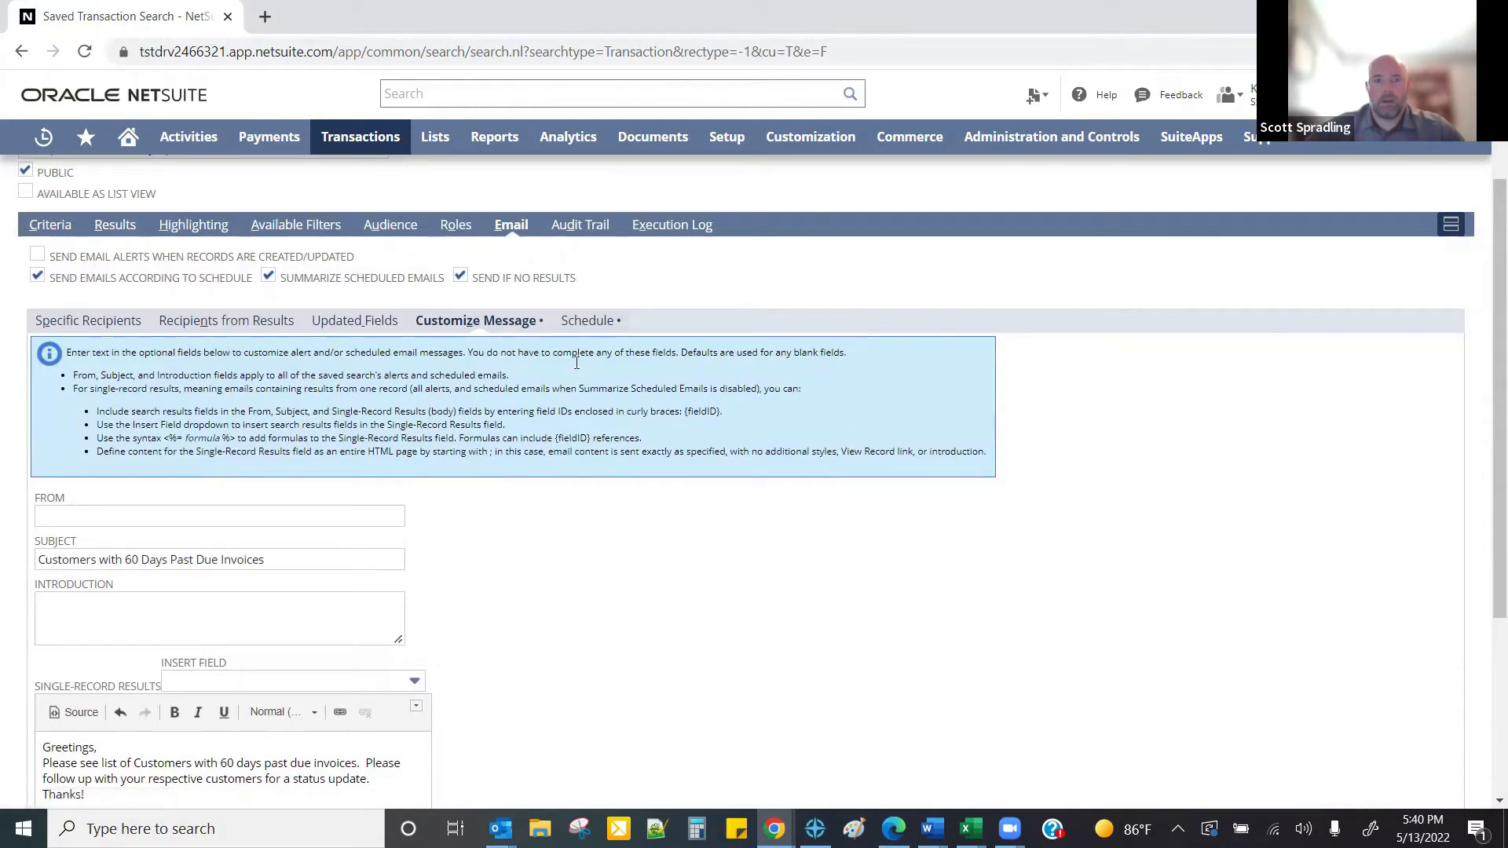
pyautogui.click(585, 322)
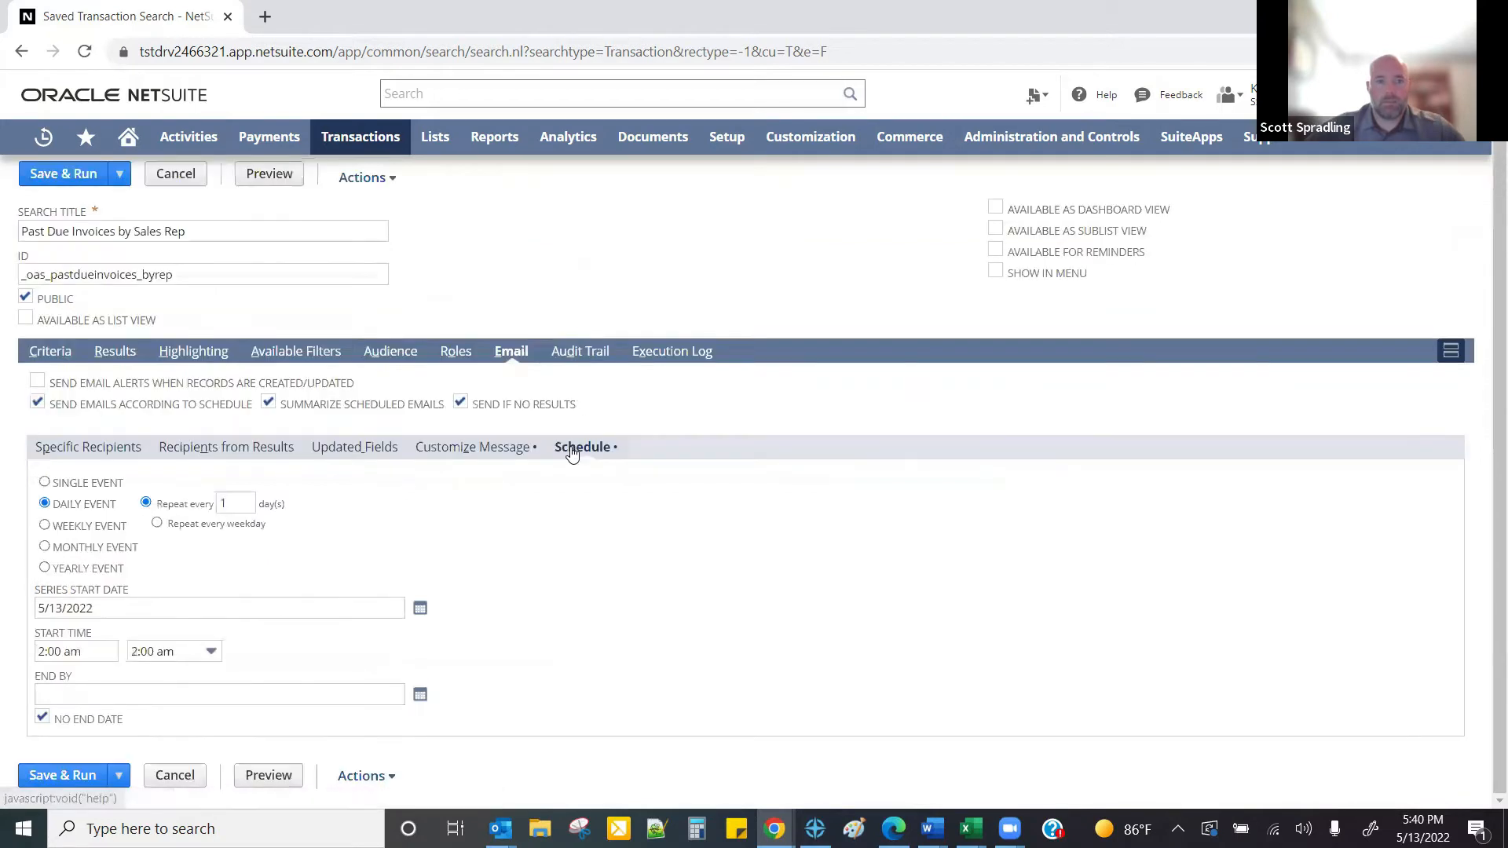
pyautogui.click(44, 503)
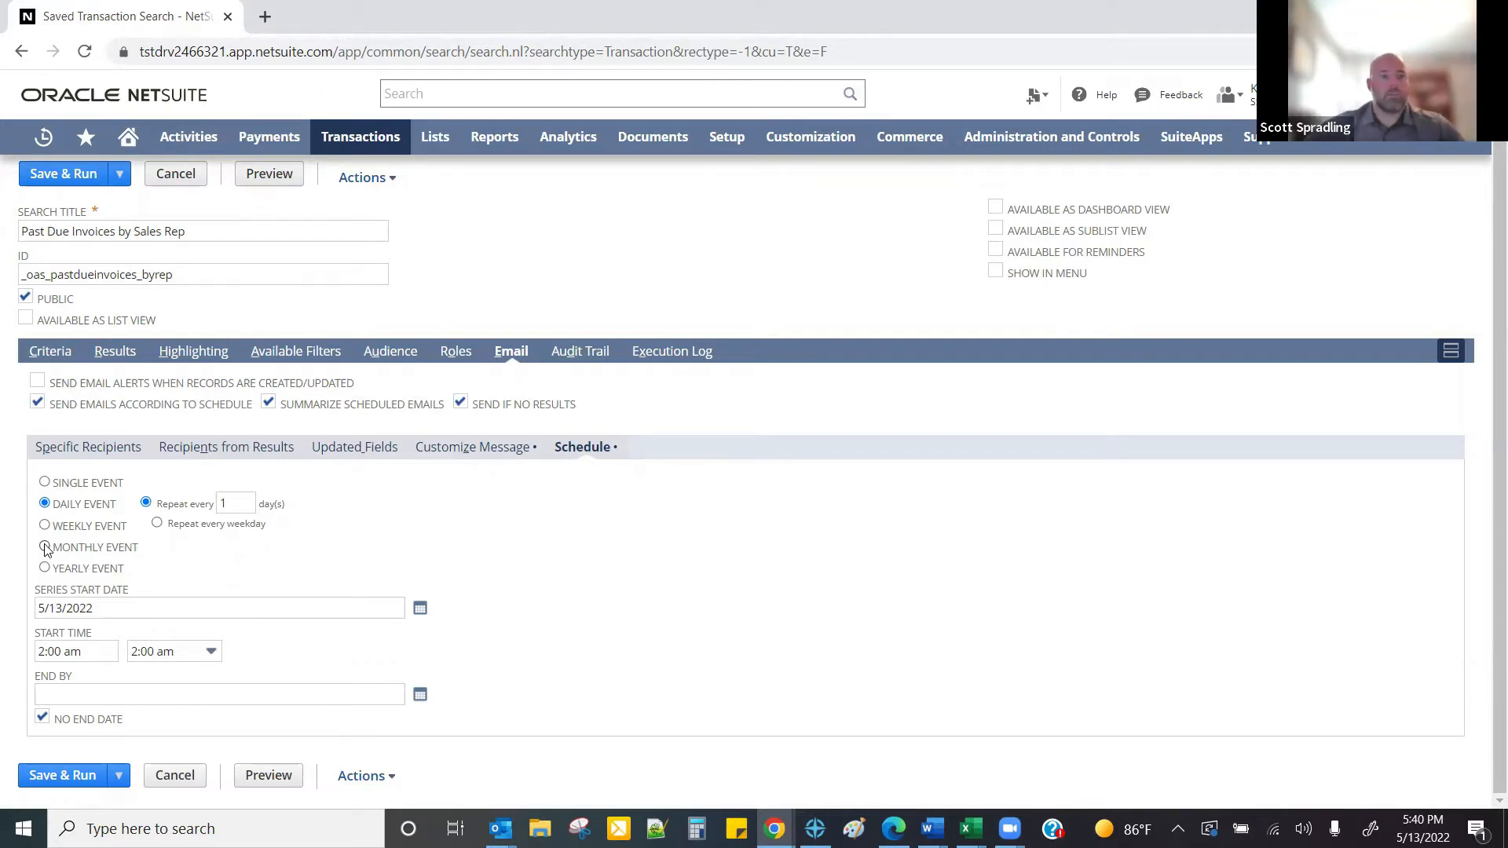
pyautogui.click(45, 547)
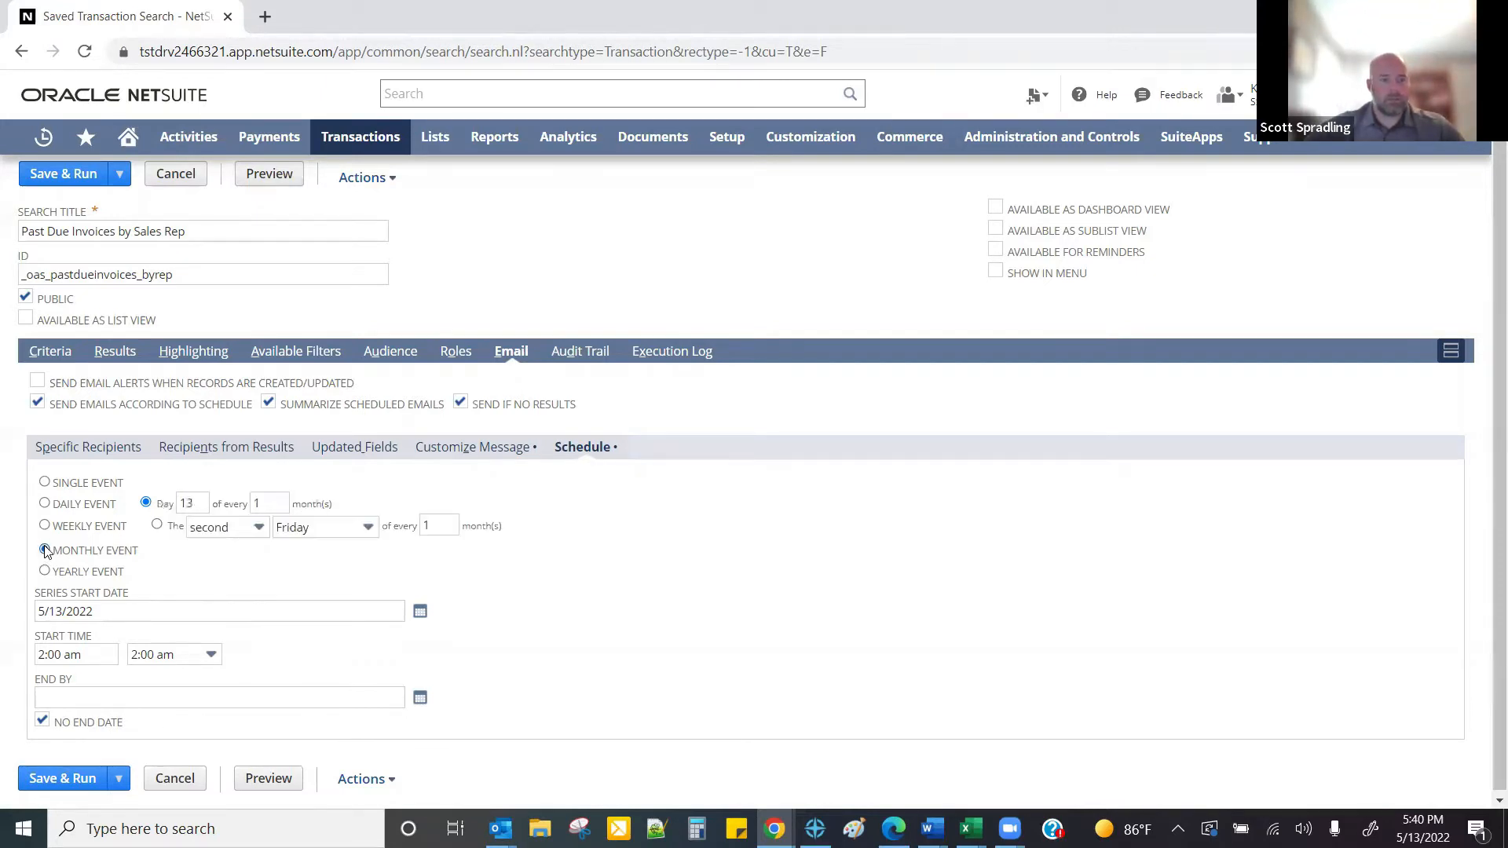
pyautogui.doubleClick(190, 502)
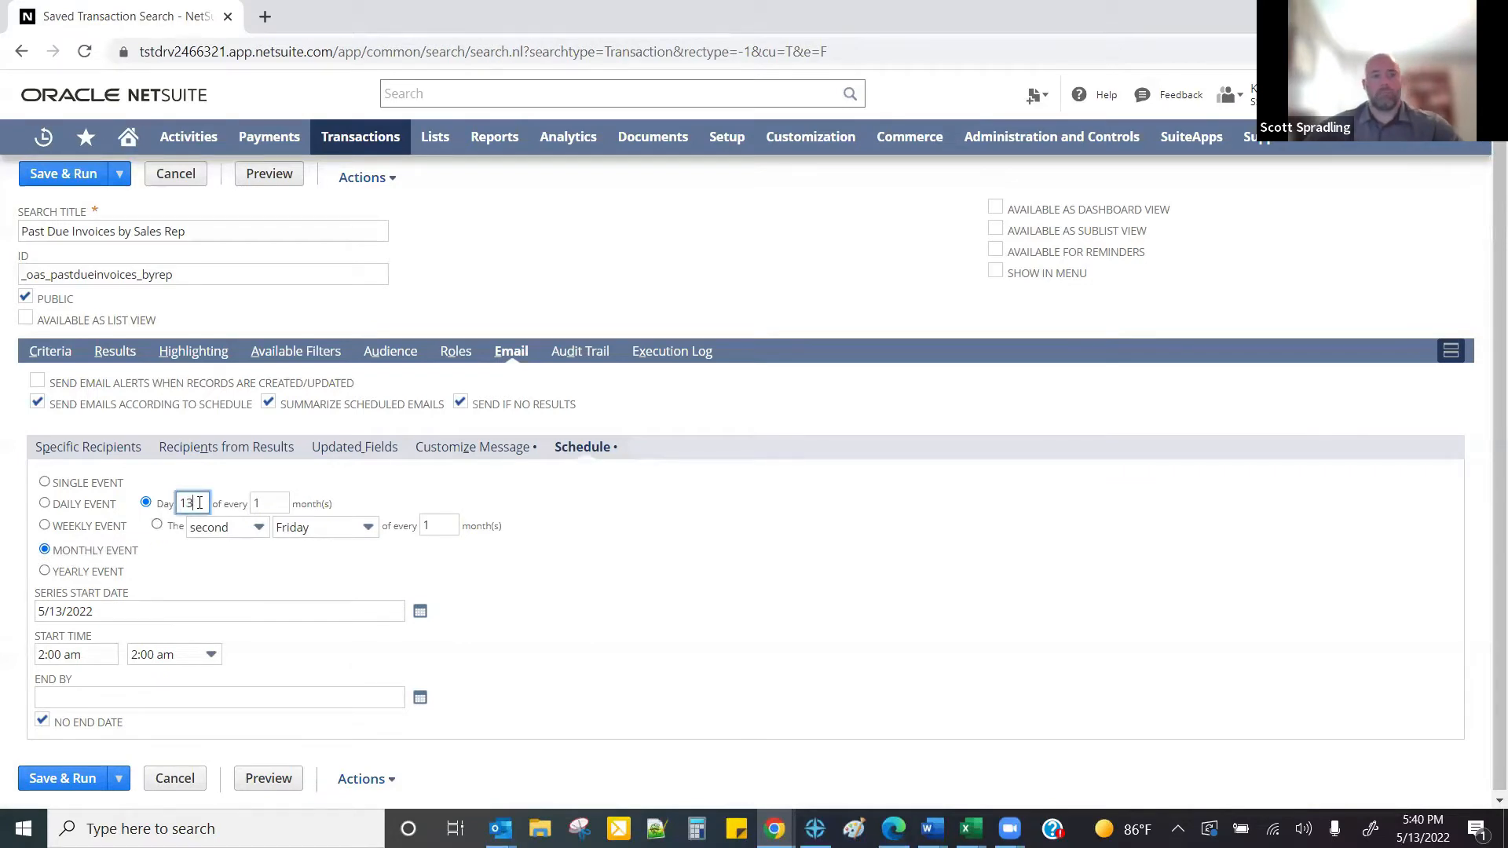
pyautogui.write('28')
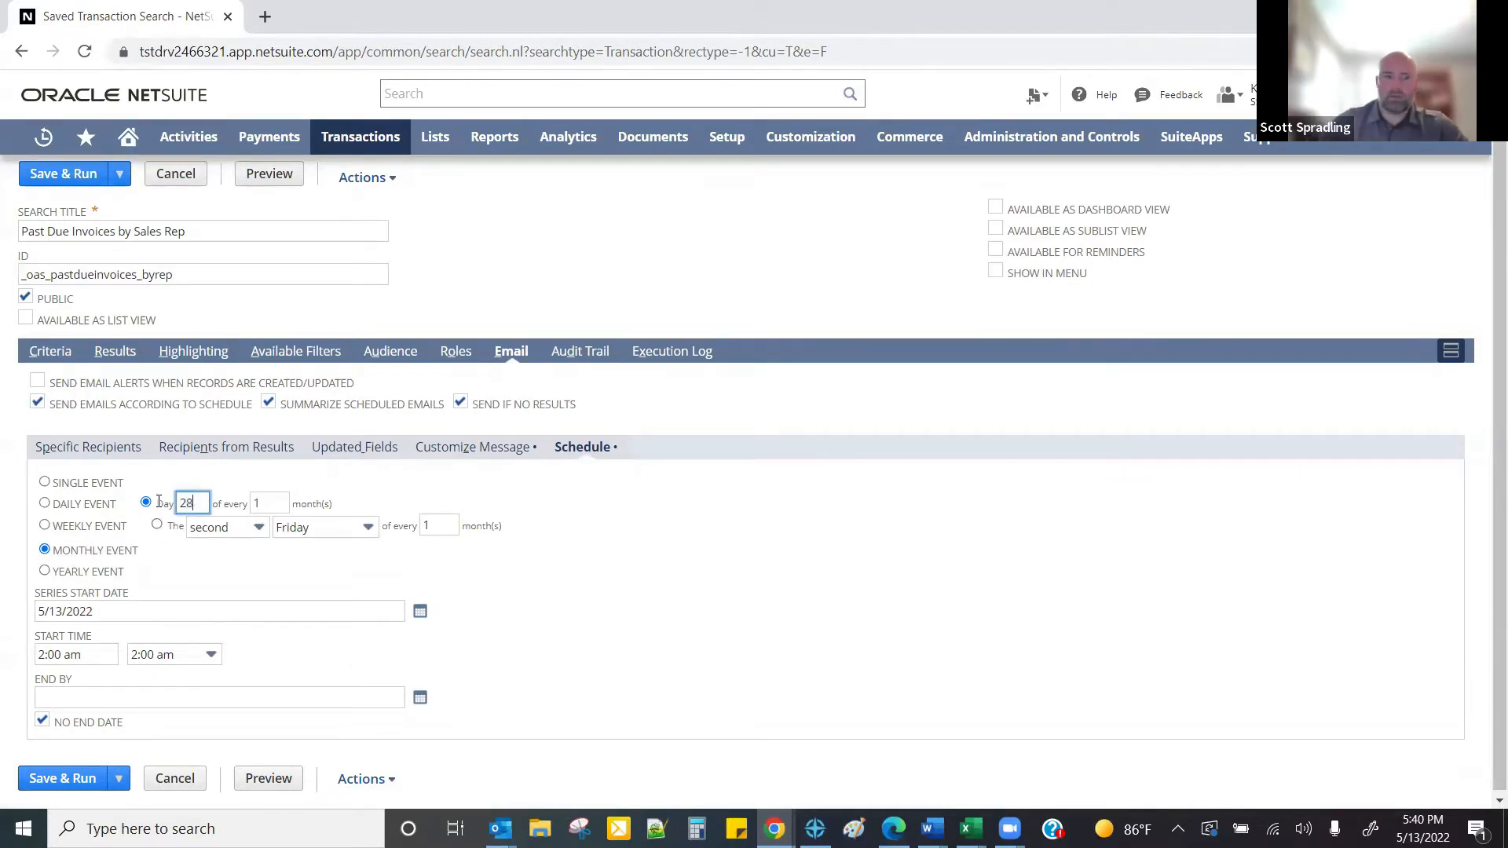
pyautogui.press('Tab')
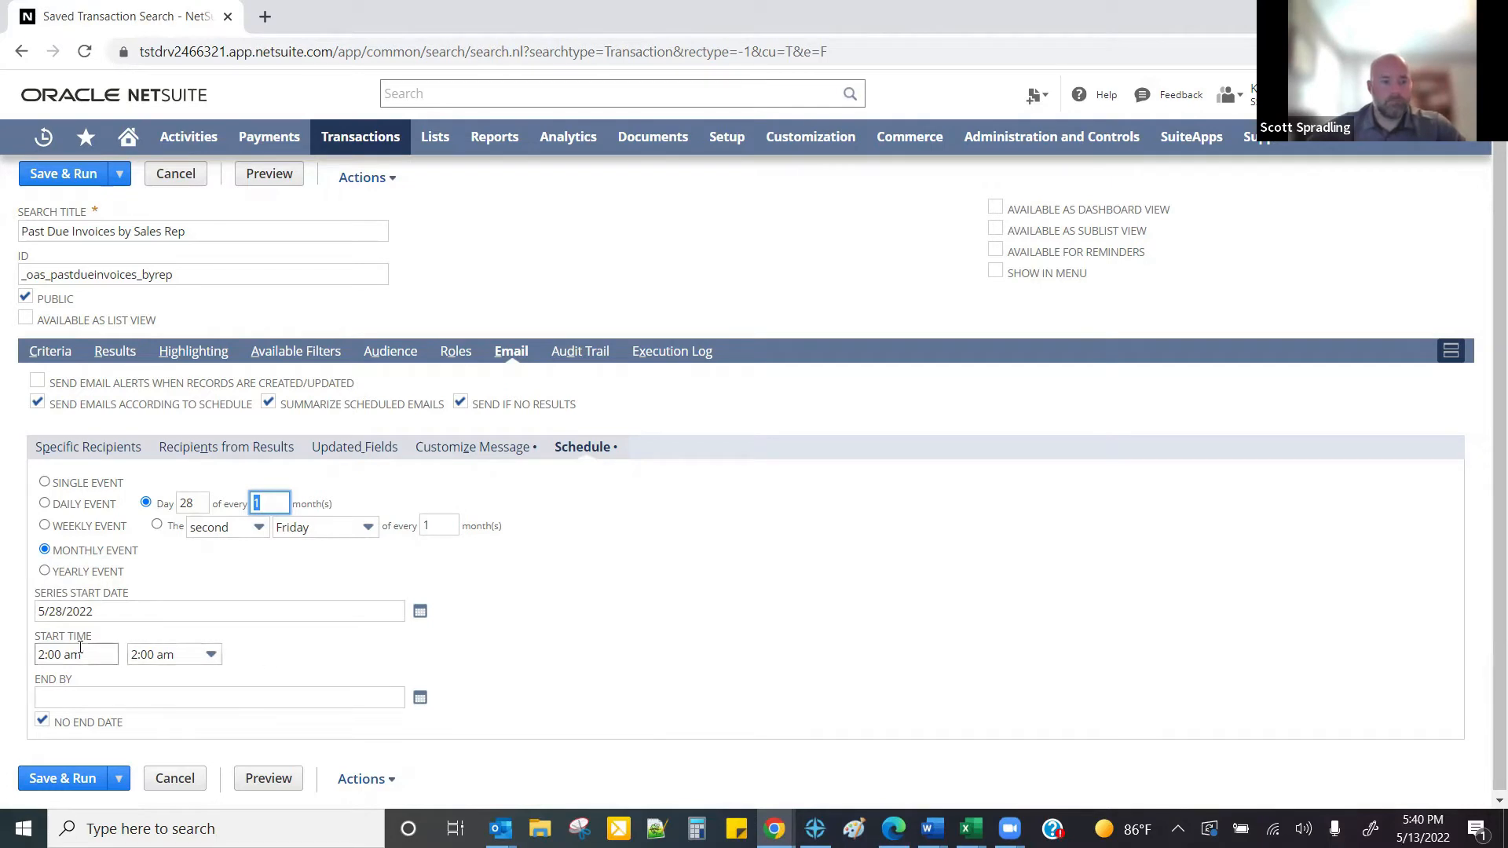
# - Set the email schedule's start time to 8:00 am
pyautogui.click(167, 656)
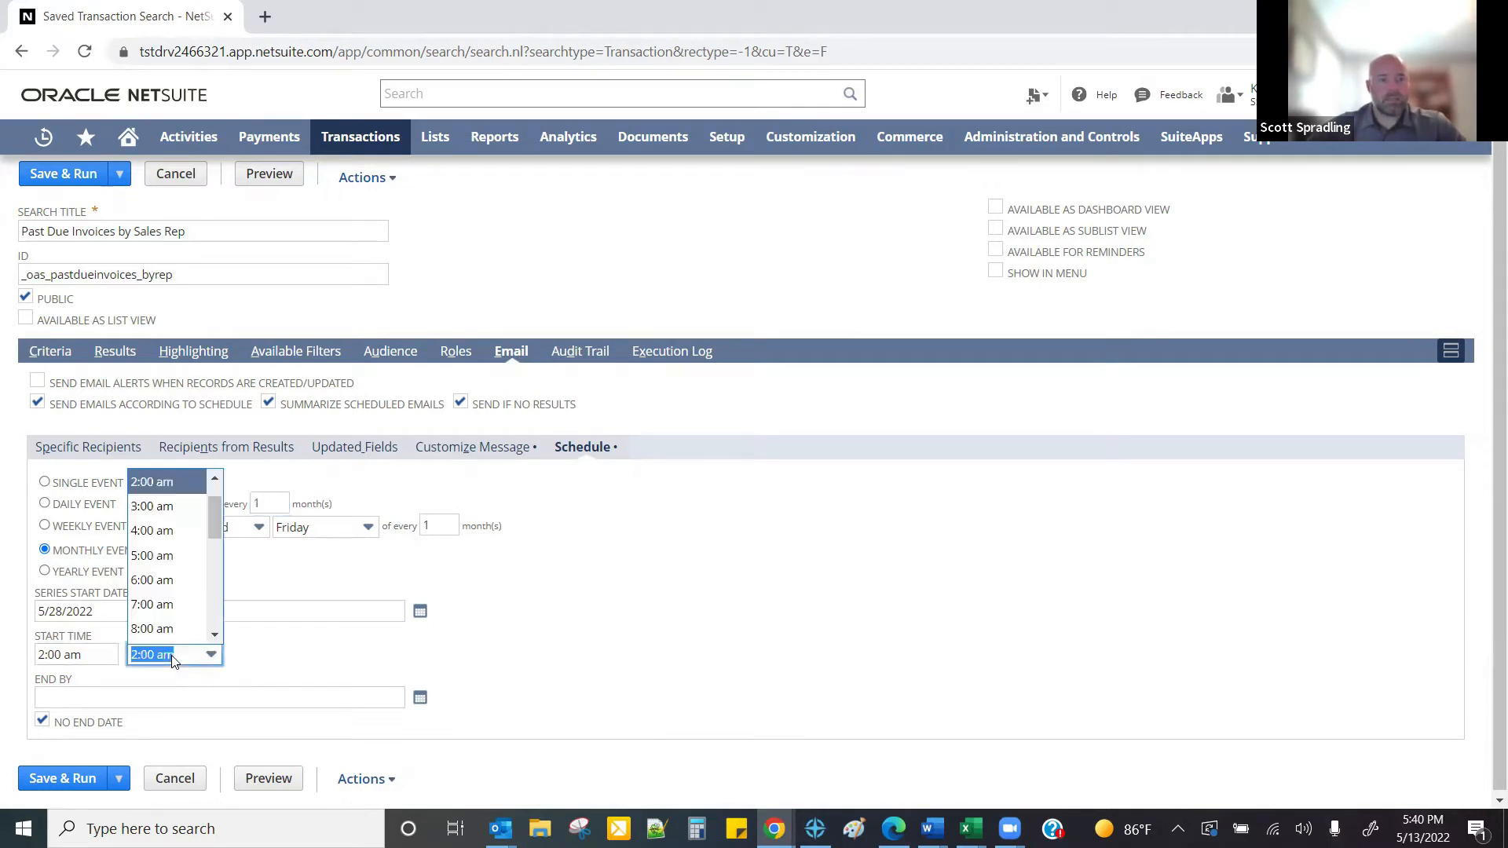
pyautogui.scroll(-3, 220, 517)
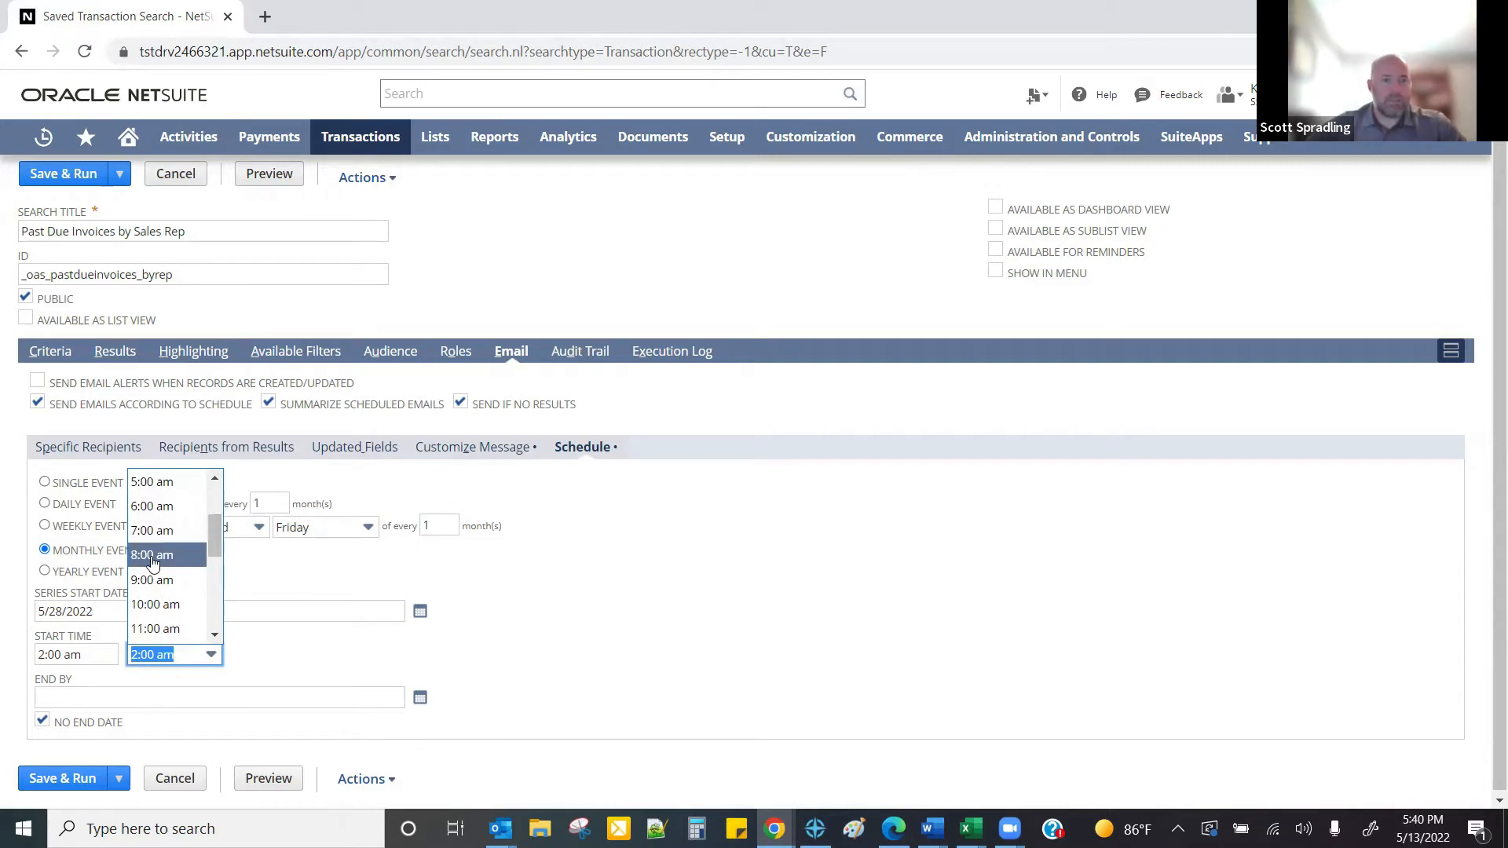
pyautogui.click(152, 556)
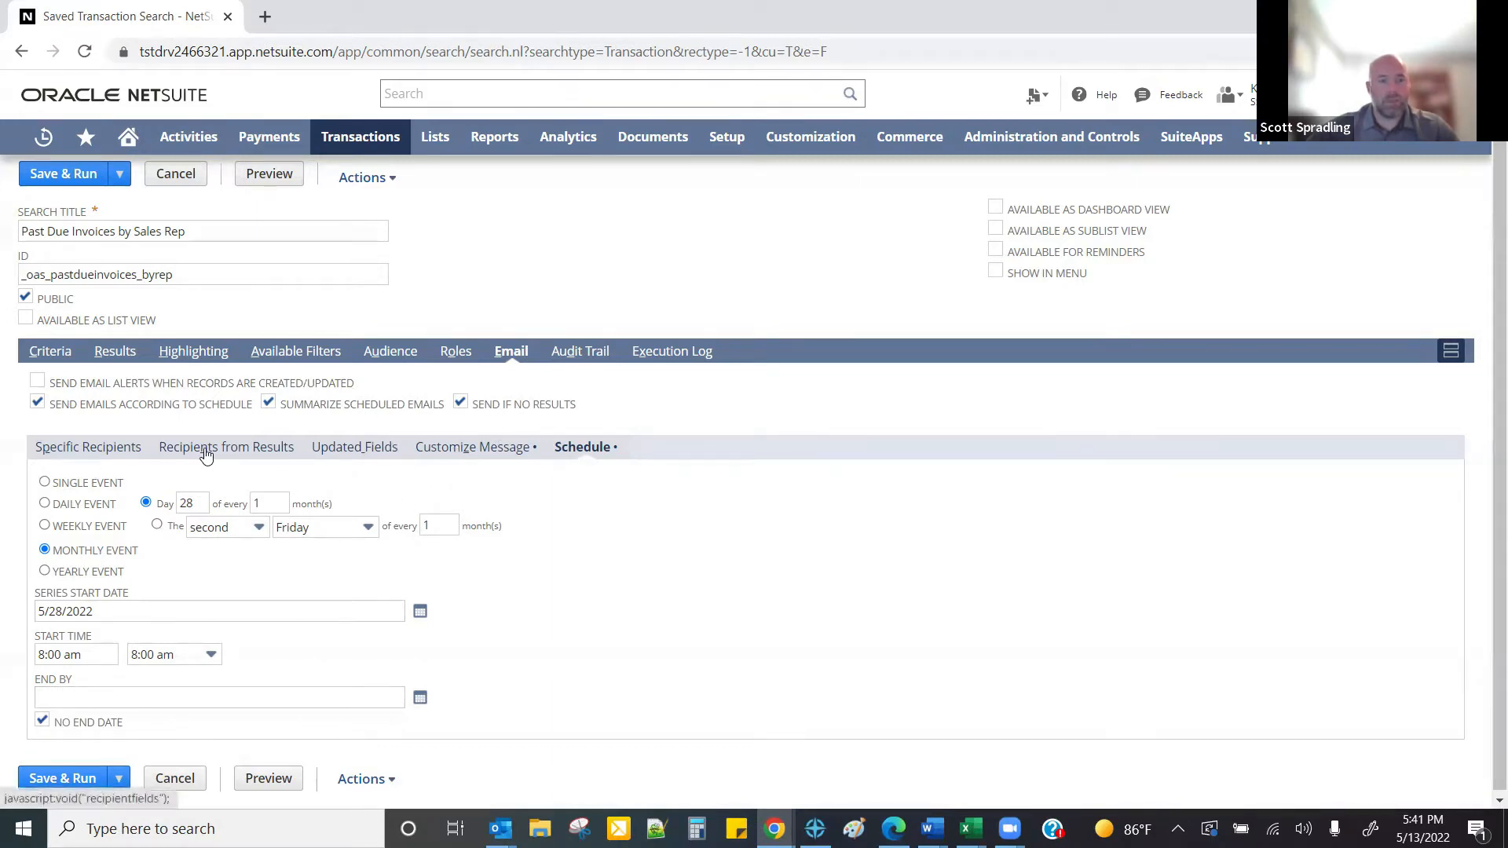
# - Check the specific recipients of the email, and save and run the search
pyautogui.click(79, 449)
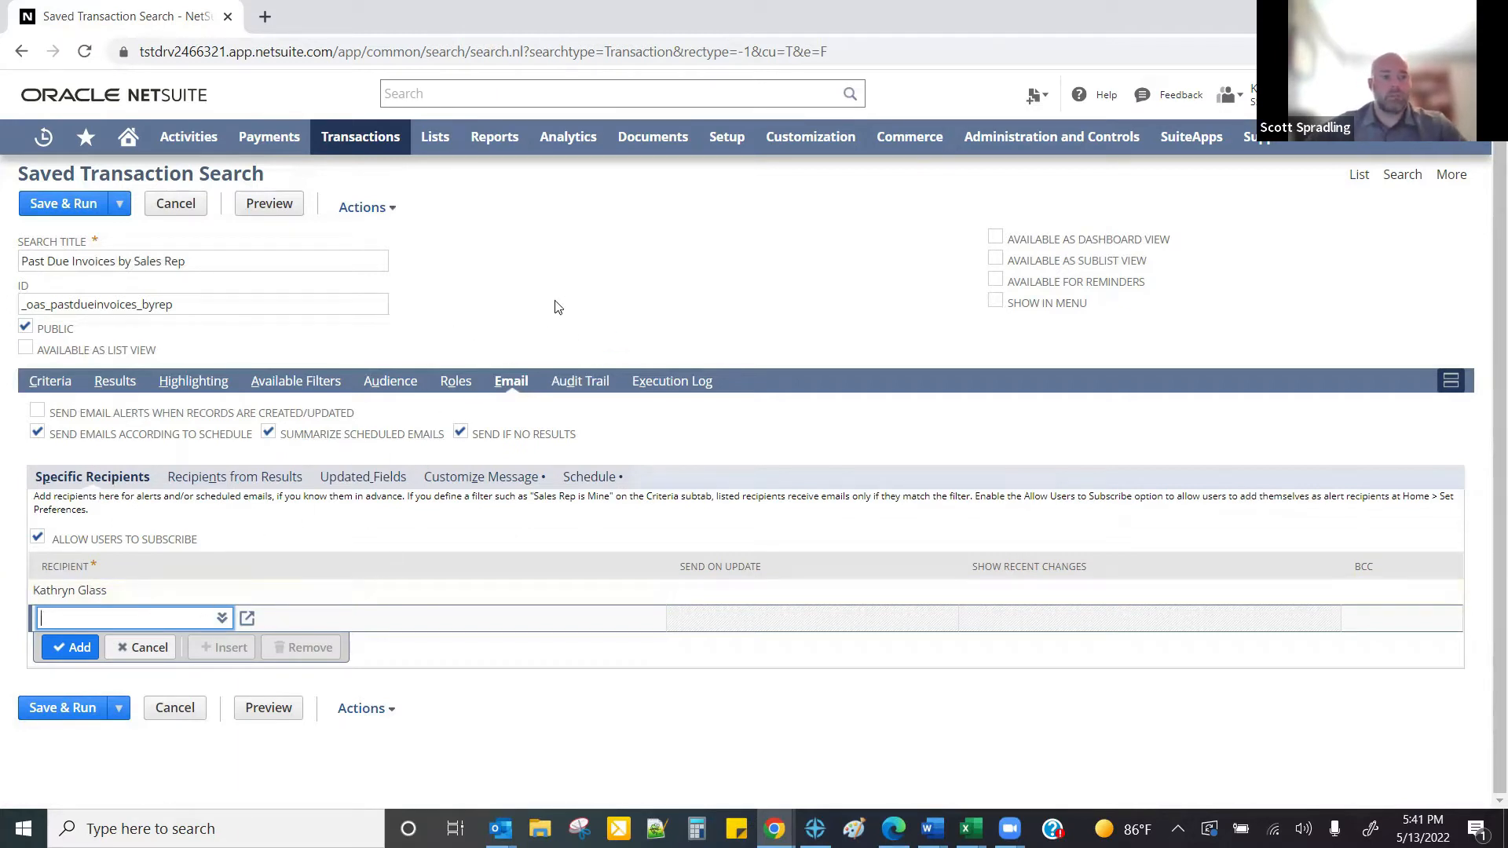
pyautogui.click(71, 203)
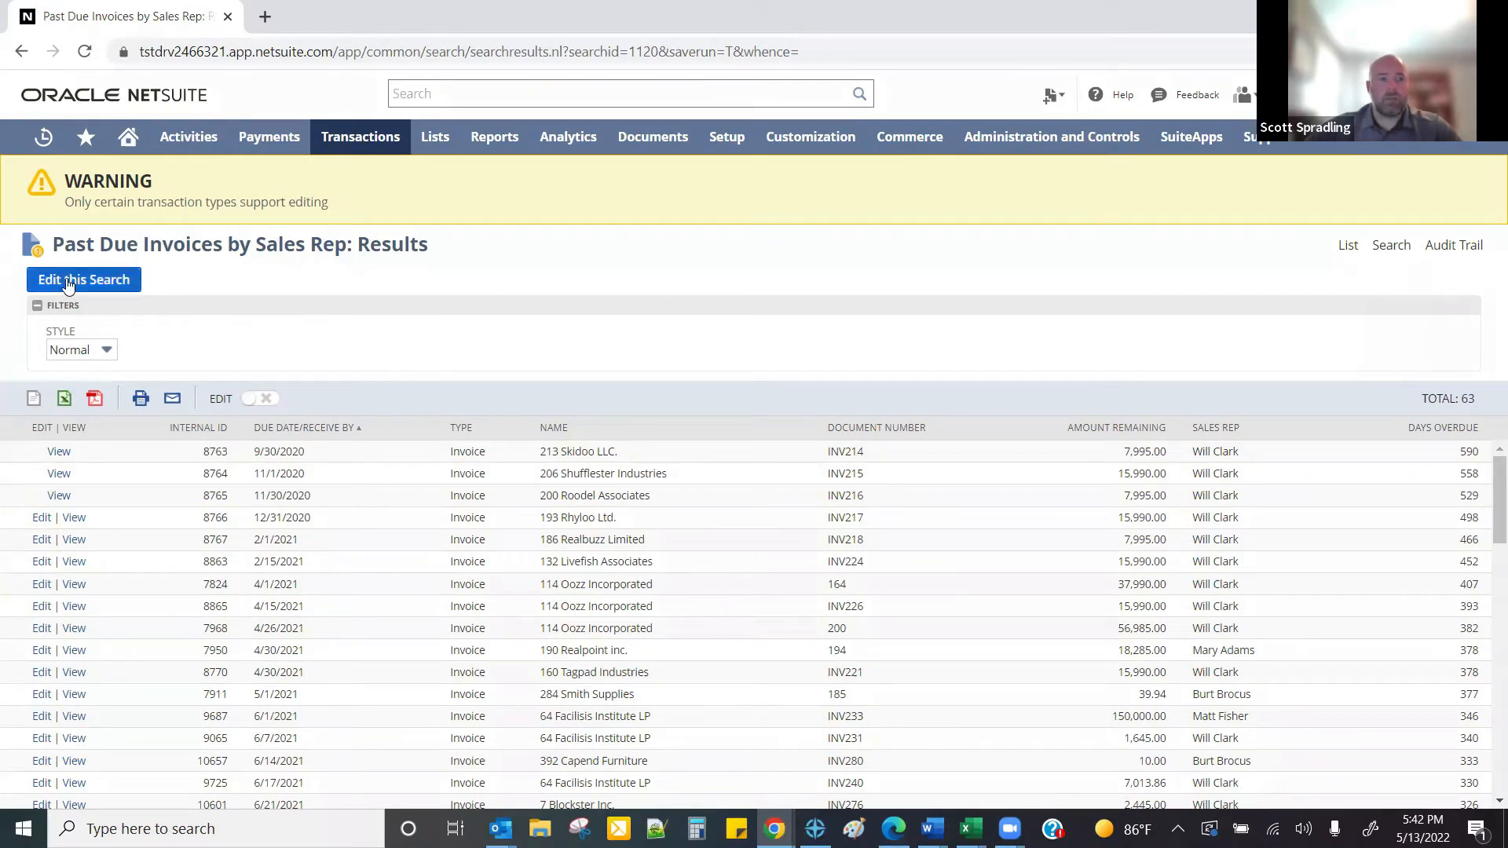
# - Reopen the Past Due Invoices by Sales Rep search for editing and save it with immediate emailing of the results
pyautogui.click(68, 284)
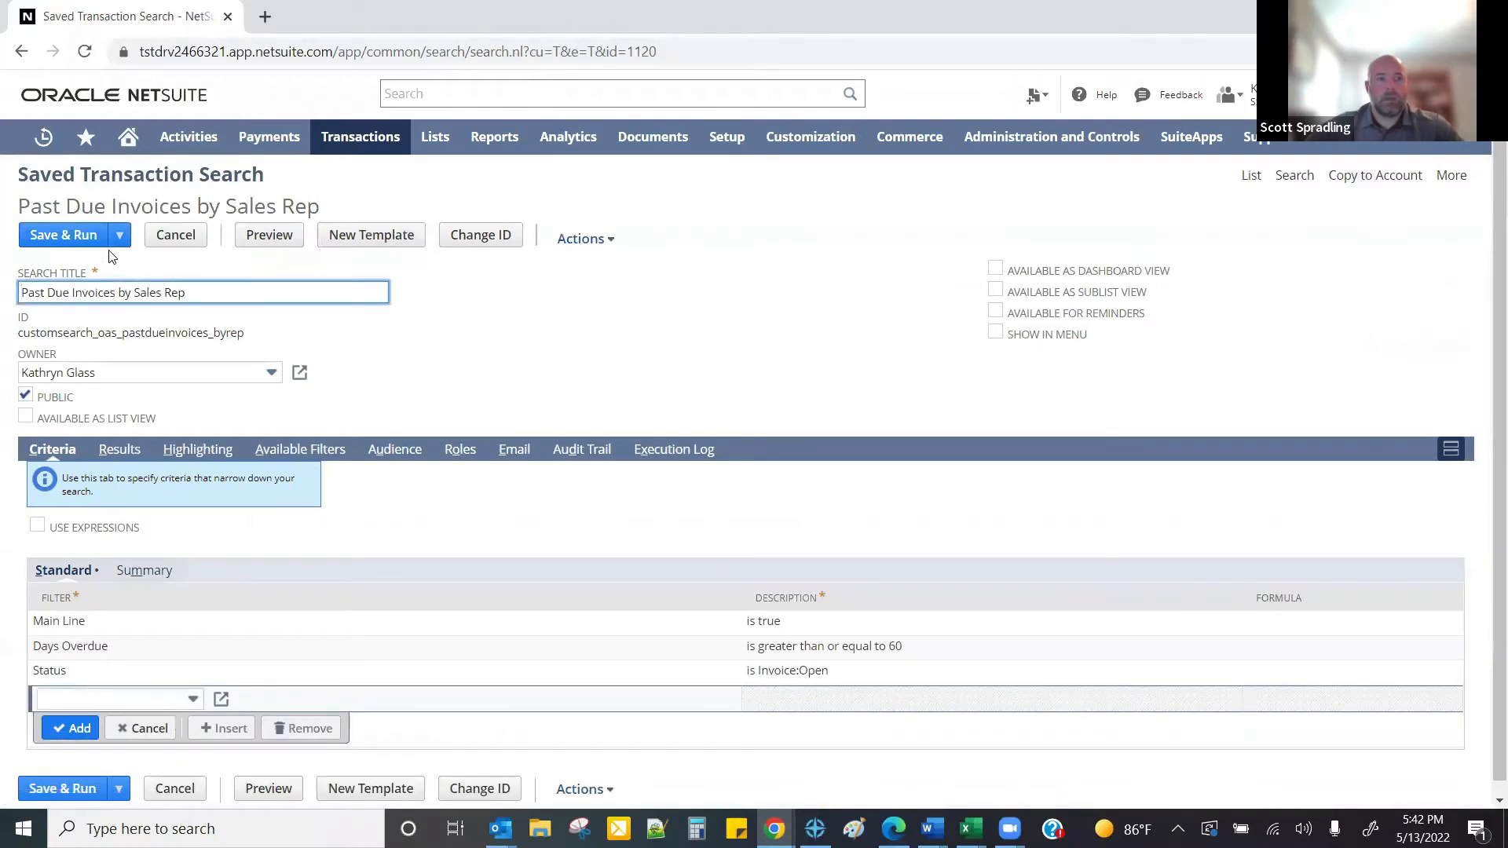
pyautogui.moveTo(120, 241)
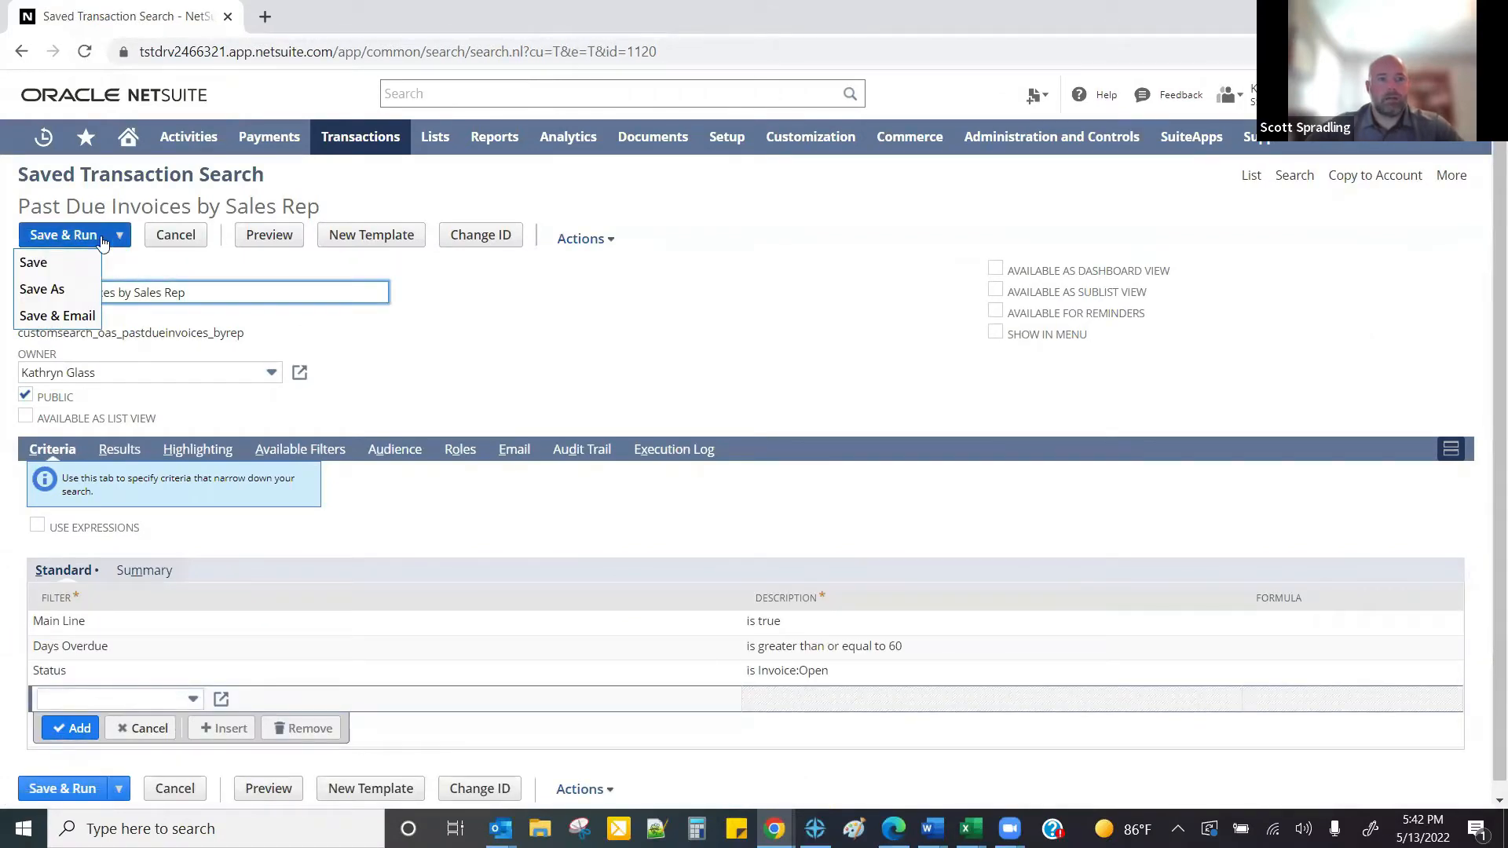
pyautogui.click(58, 315)
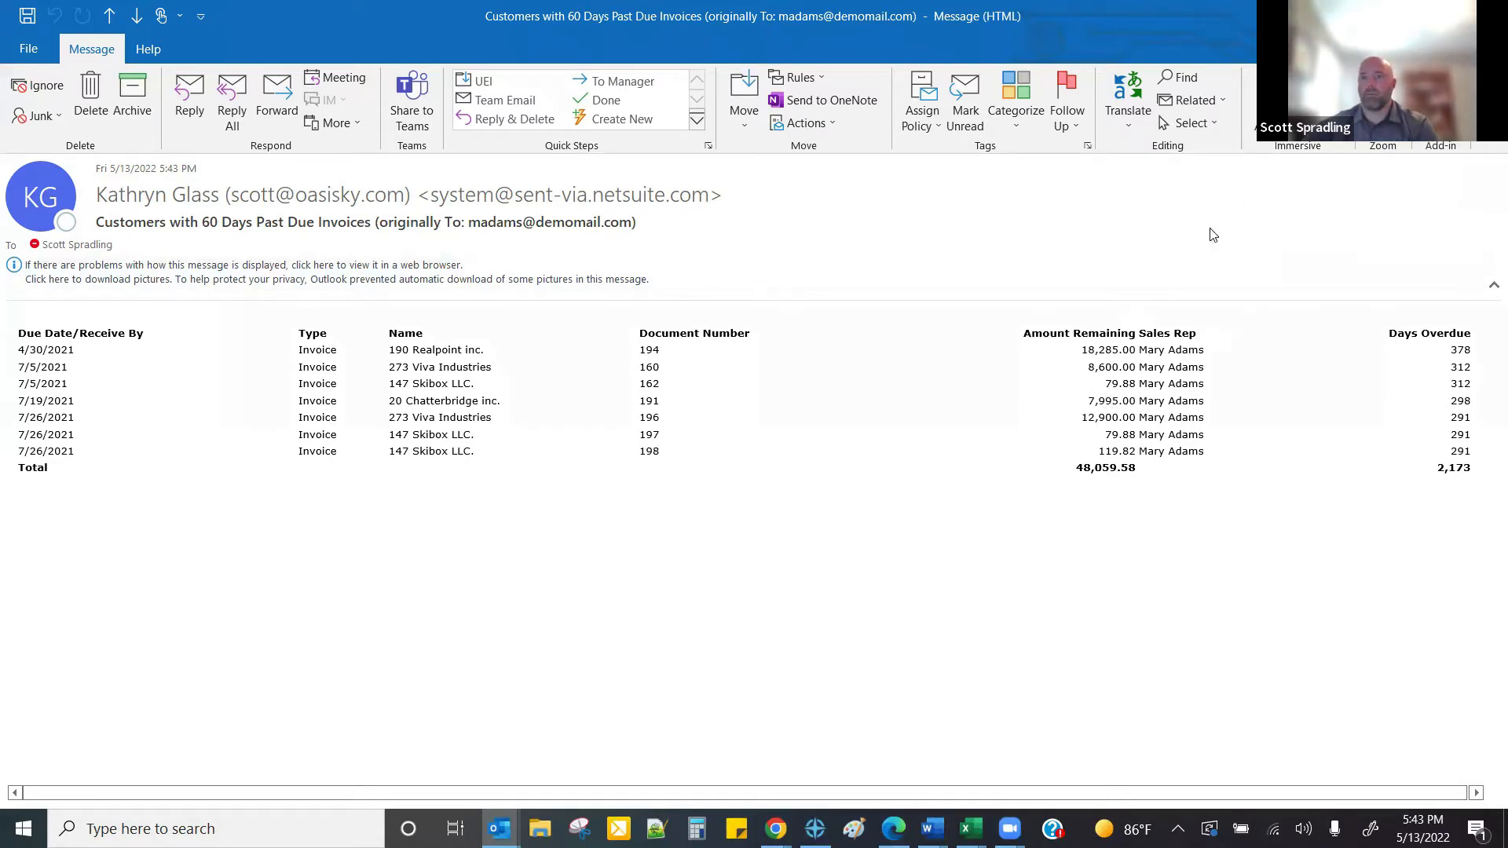
# - Close the received past due invoices email in Outlook and return to the NetSuite home dashboard
pyautogui.click(1489, 16)
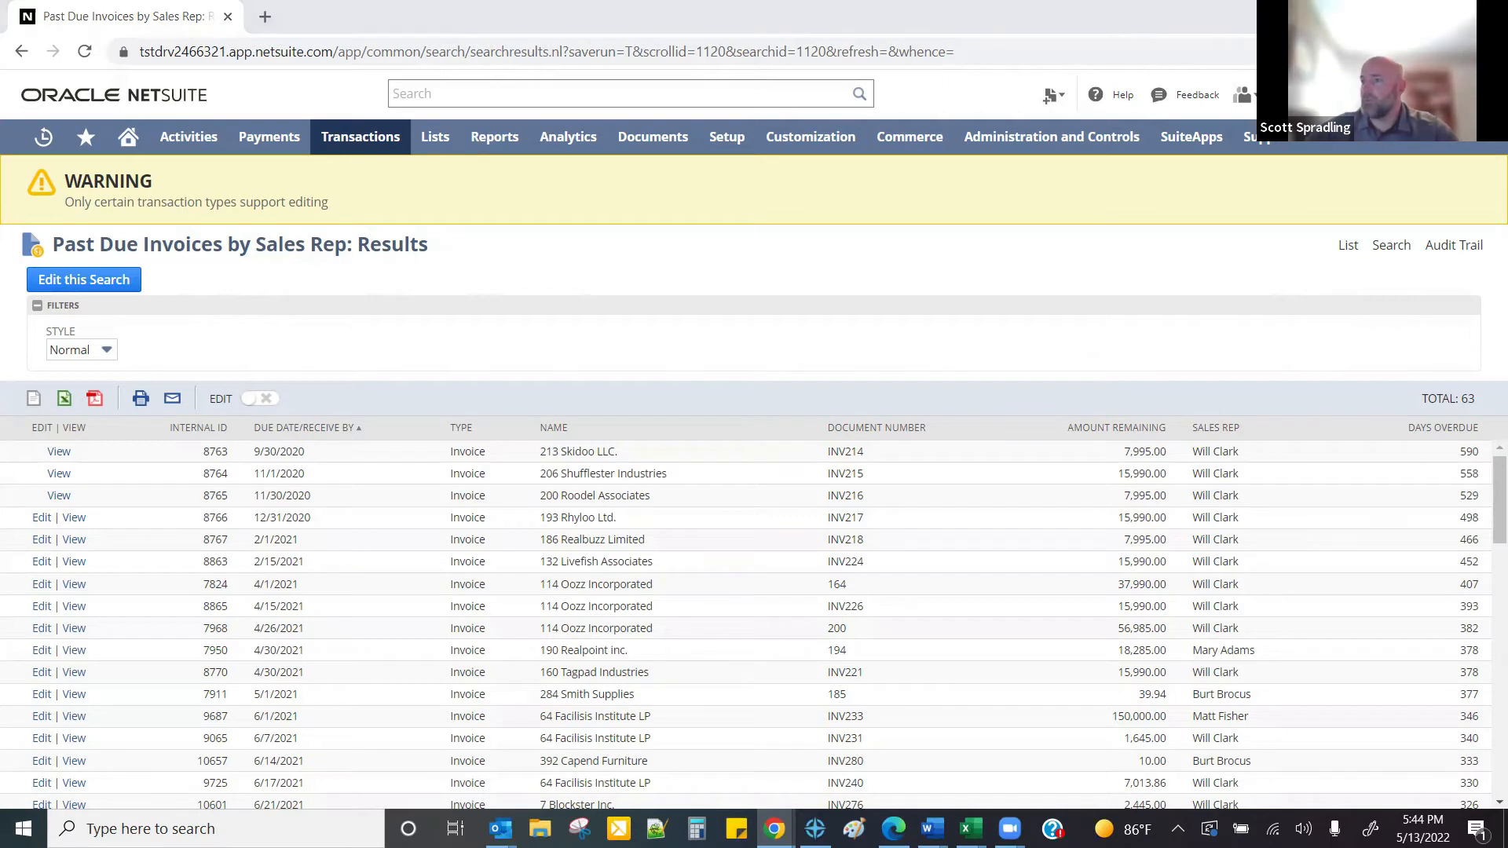
pyautogui.hotkey('alt', 'Tab')
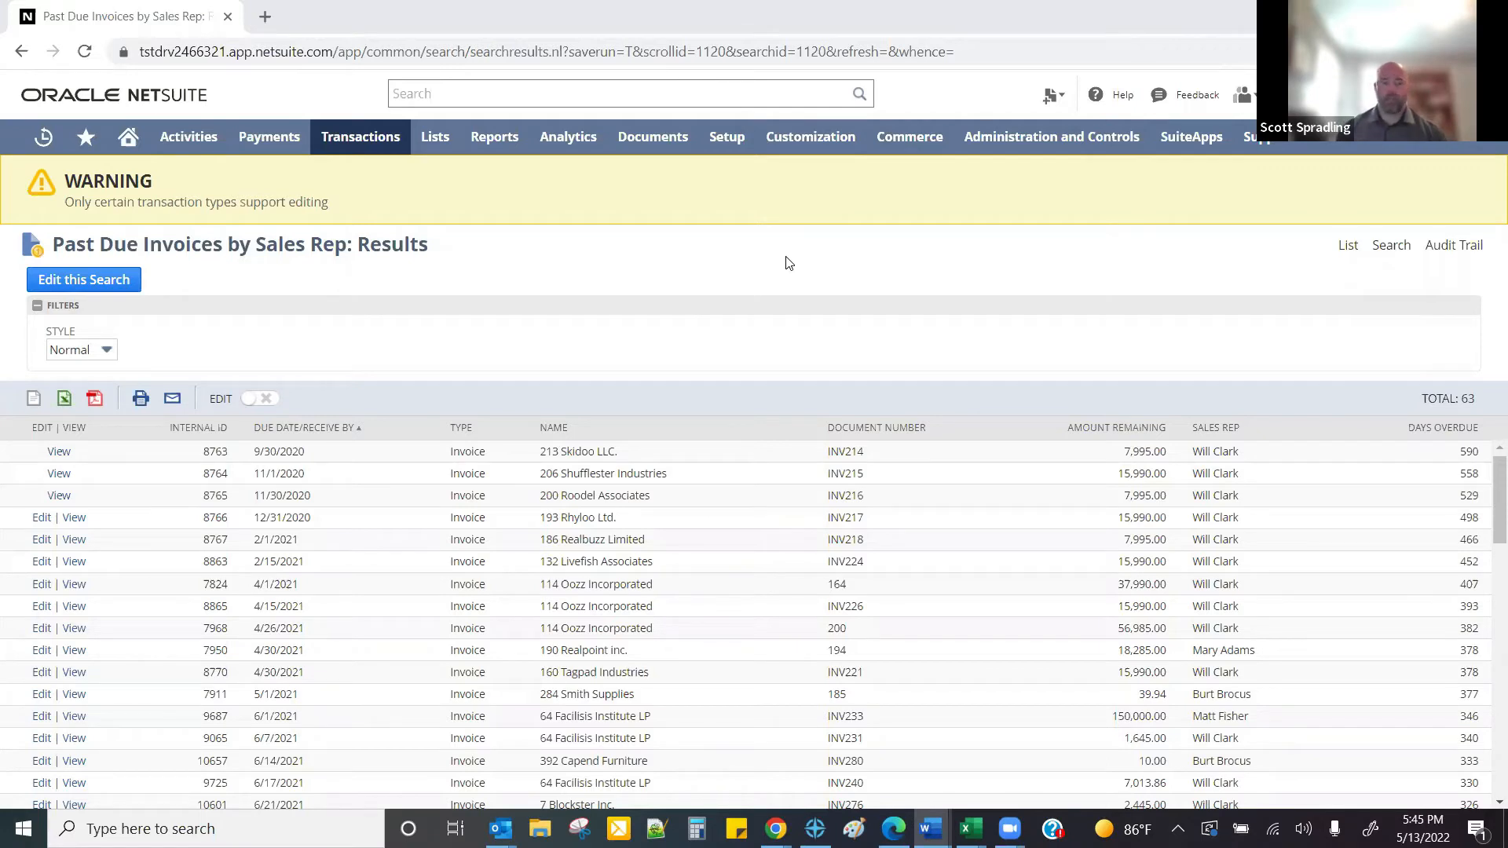
pyautogui.moveTo(127, 144)
pyautogui.click(126, 141)
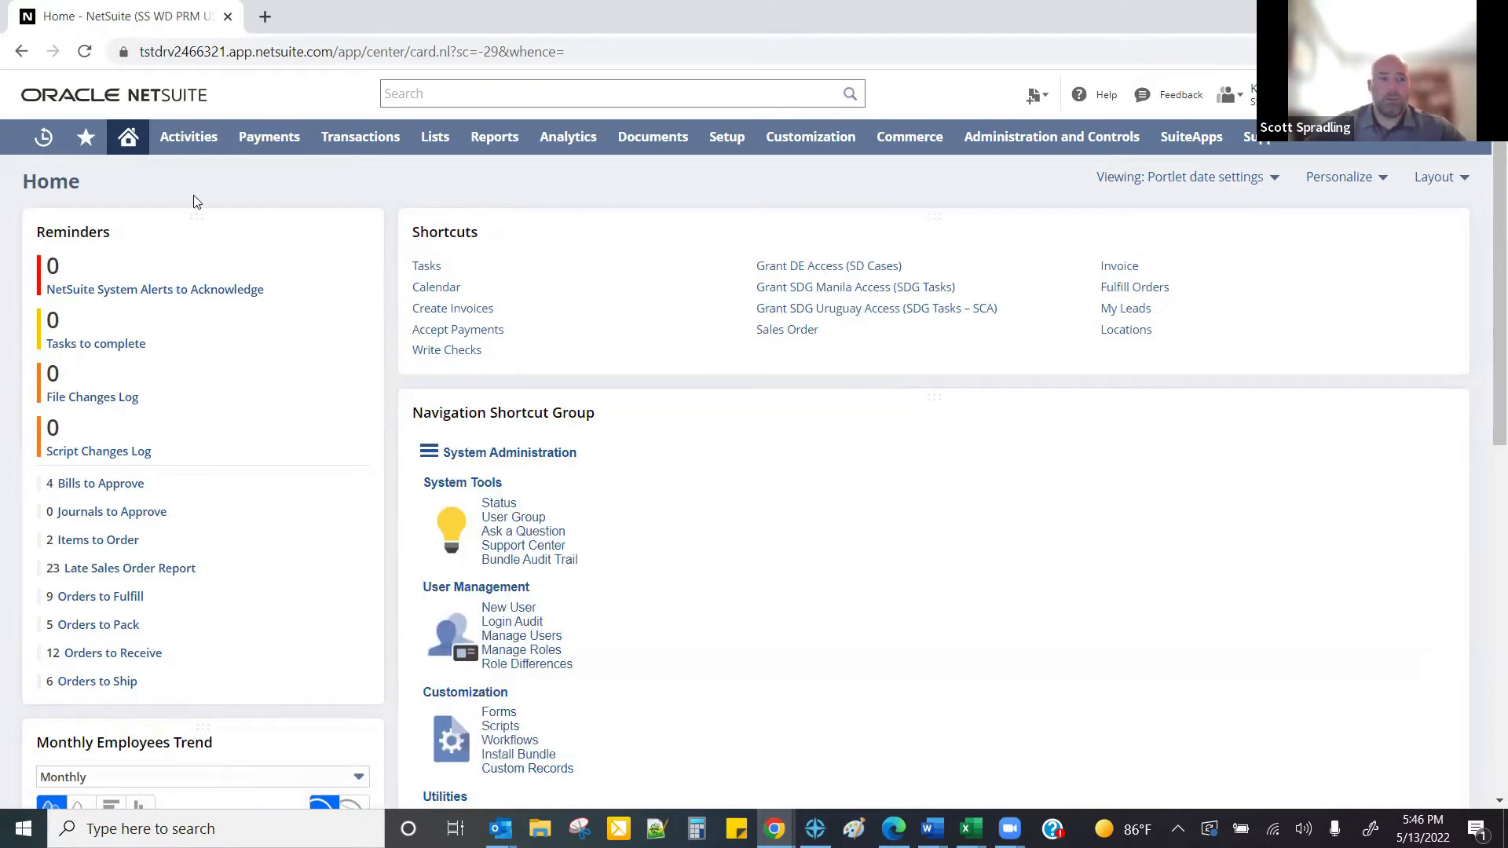
# - In the user preferences' alert settings, start an alert entry for the Transaction record type with the Past Due Invoices by Sales Rep search
pyautogui.moveTo(130, 147)
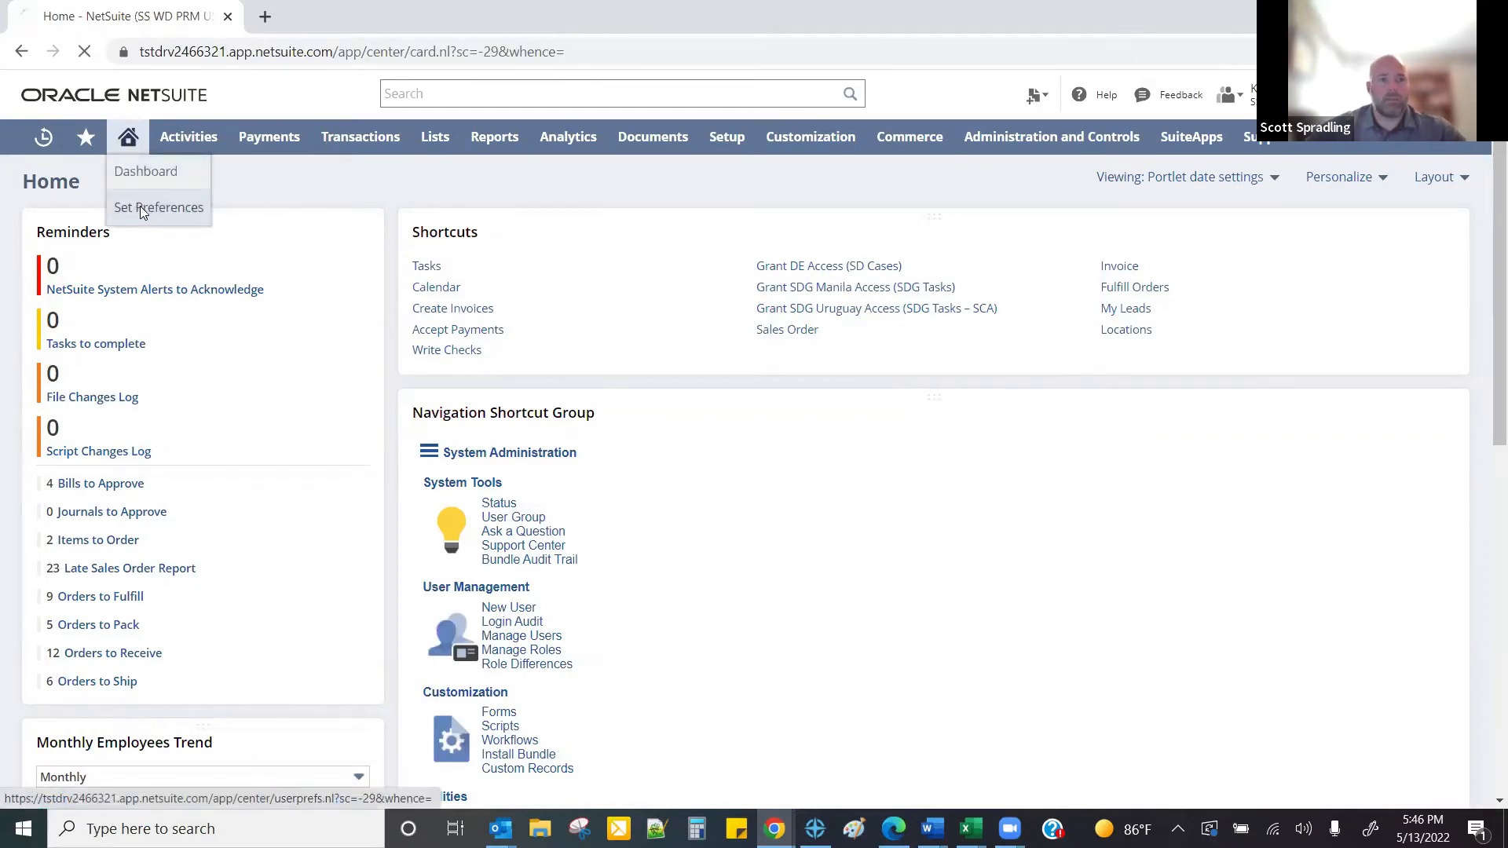
pyautogui.click(141, 209)
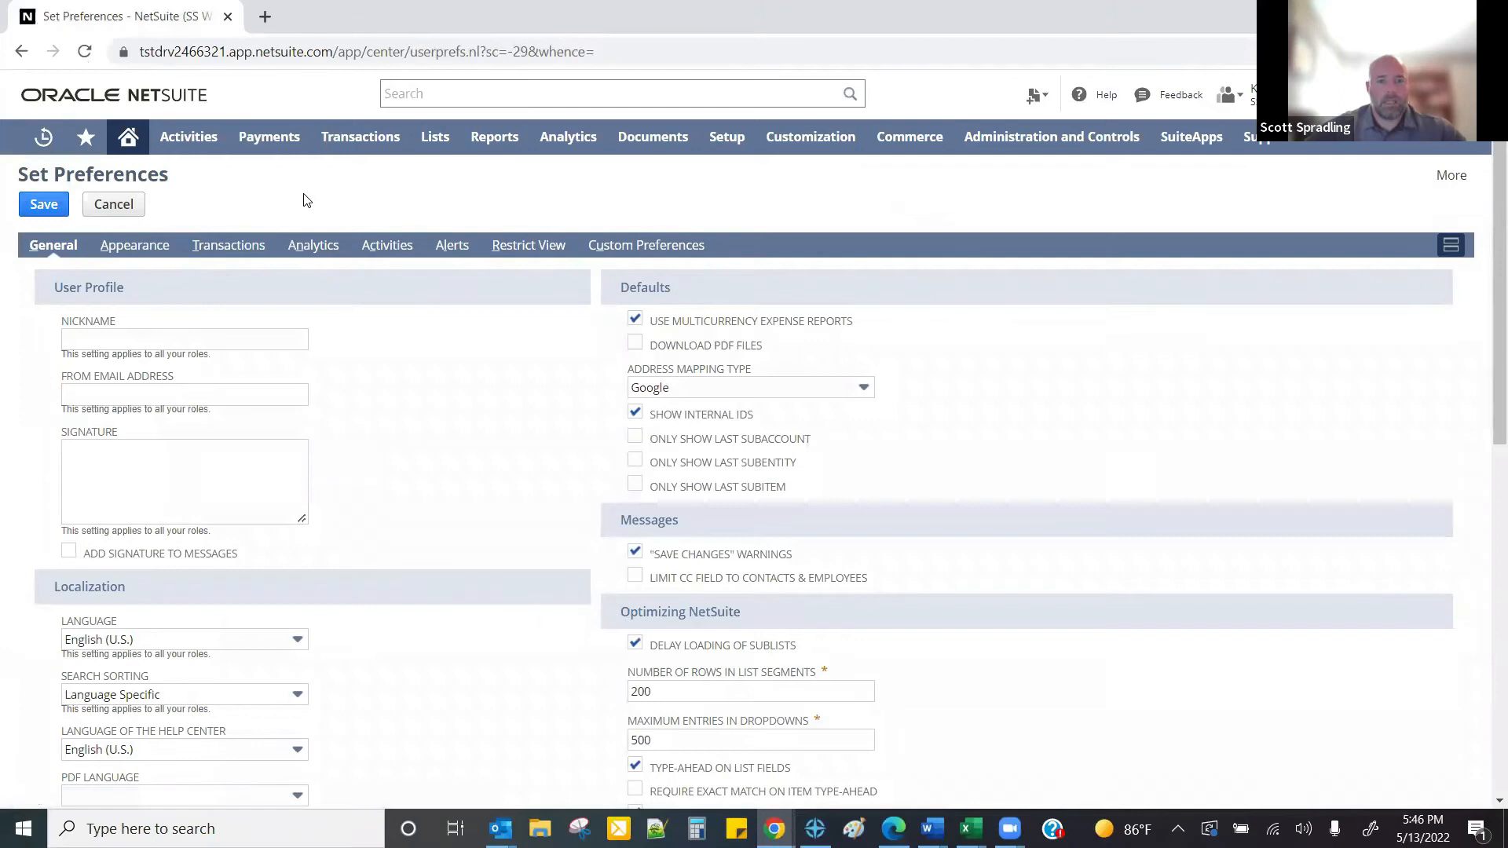
pyautogui.click(451, 248)
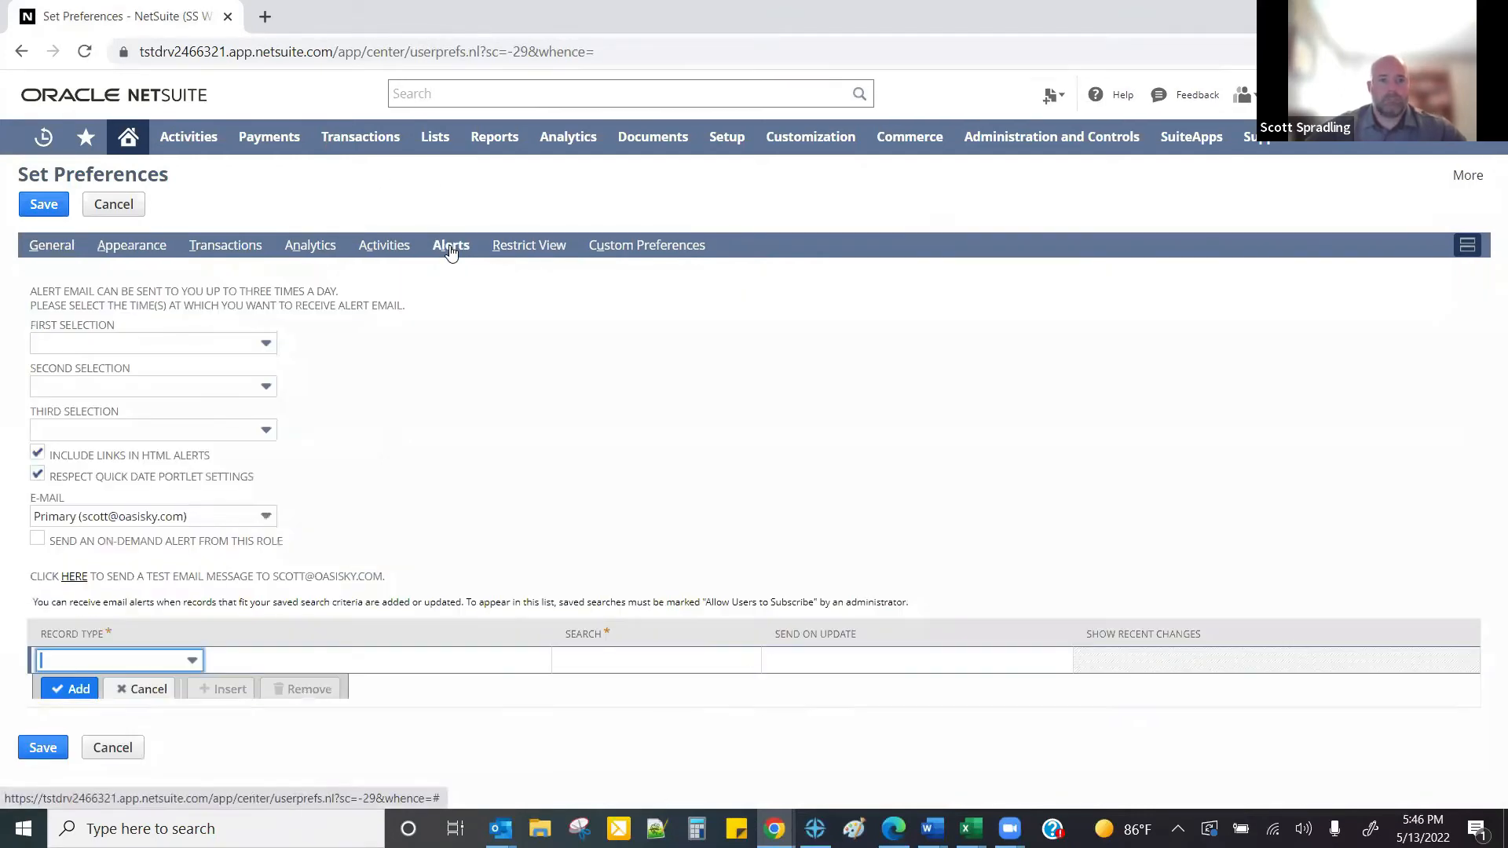
pyautogui.click(123, 664)
pyautogui.write('Transaction')
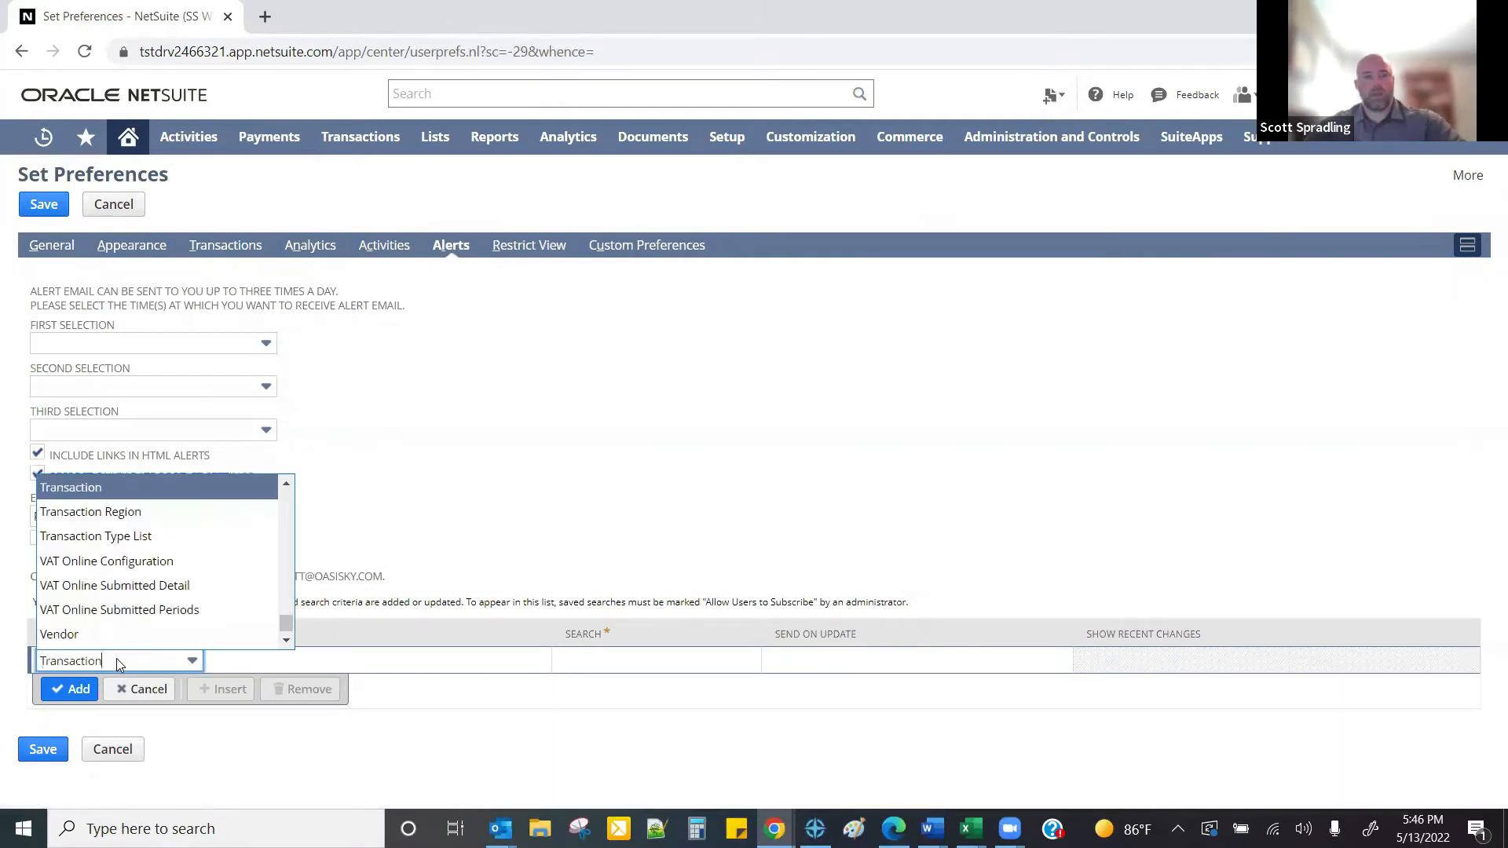
pyautogui.click(78, 489)
pyautogui.click(605, 661)
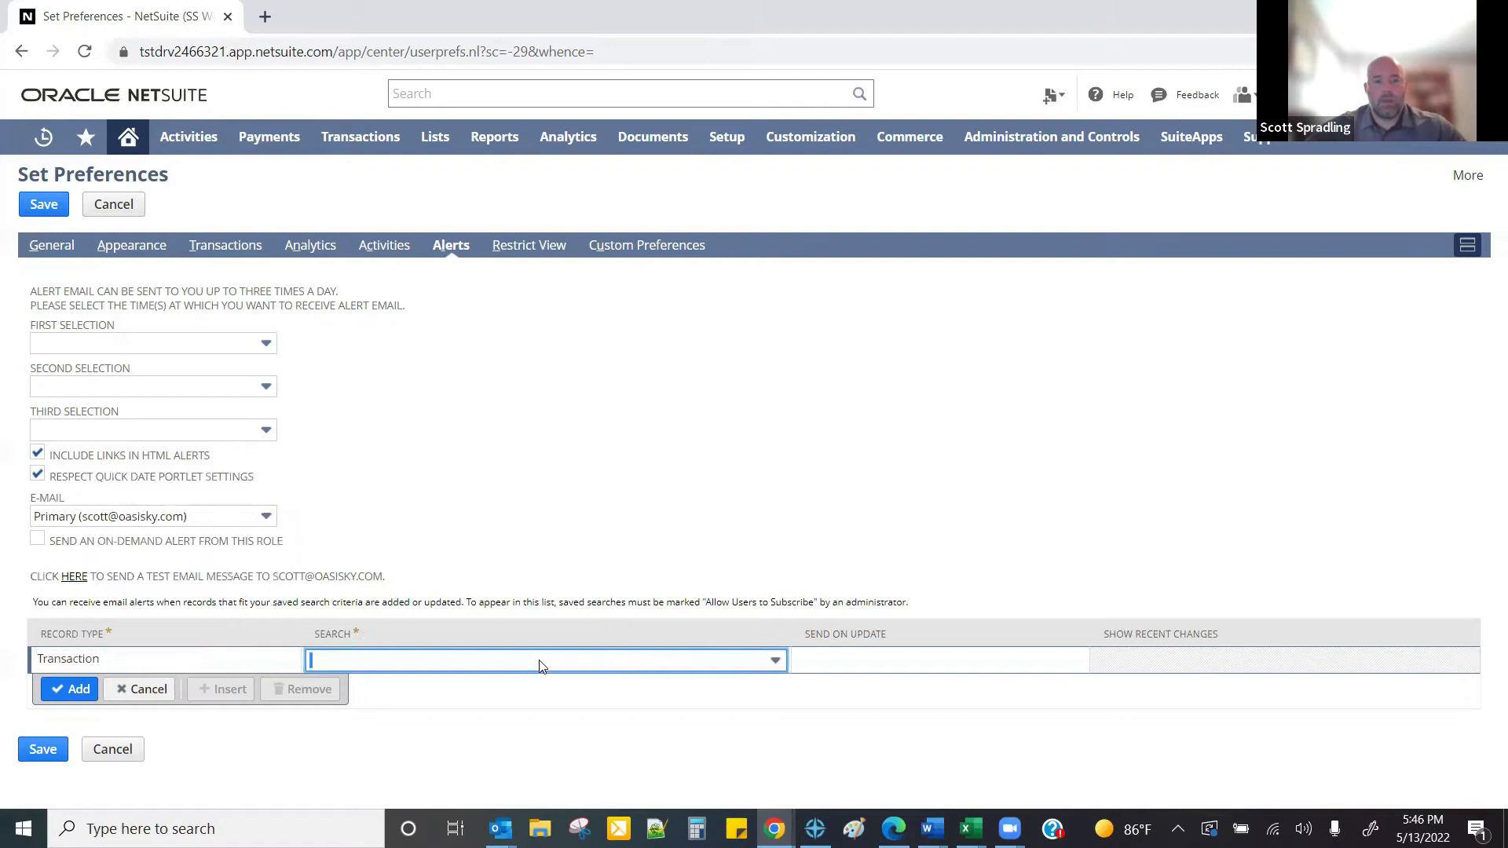
pyautogui.click(420, 668)
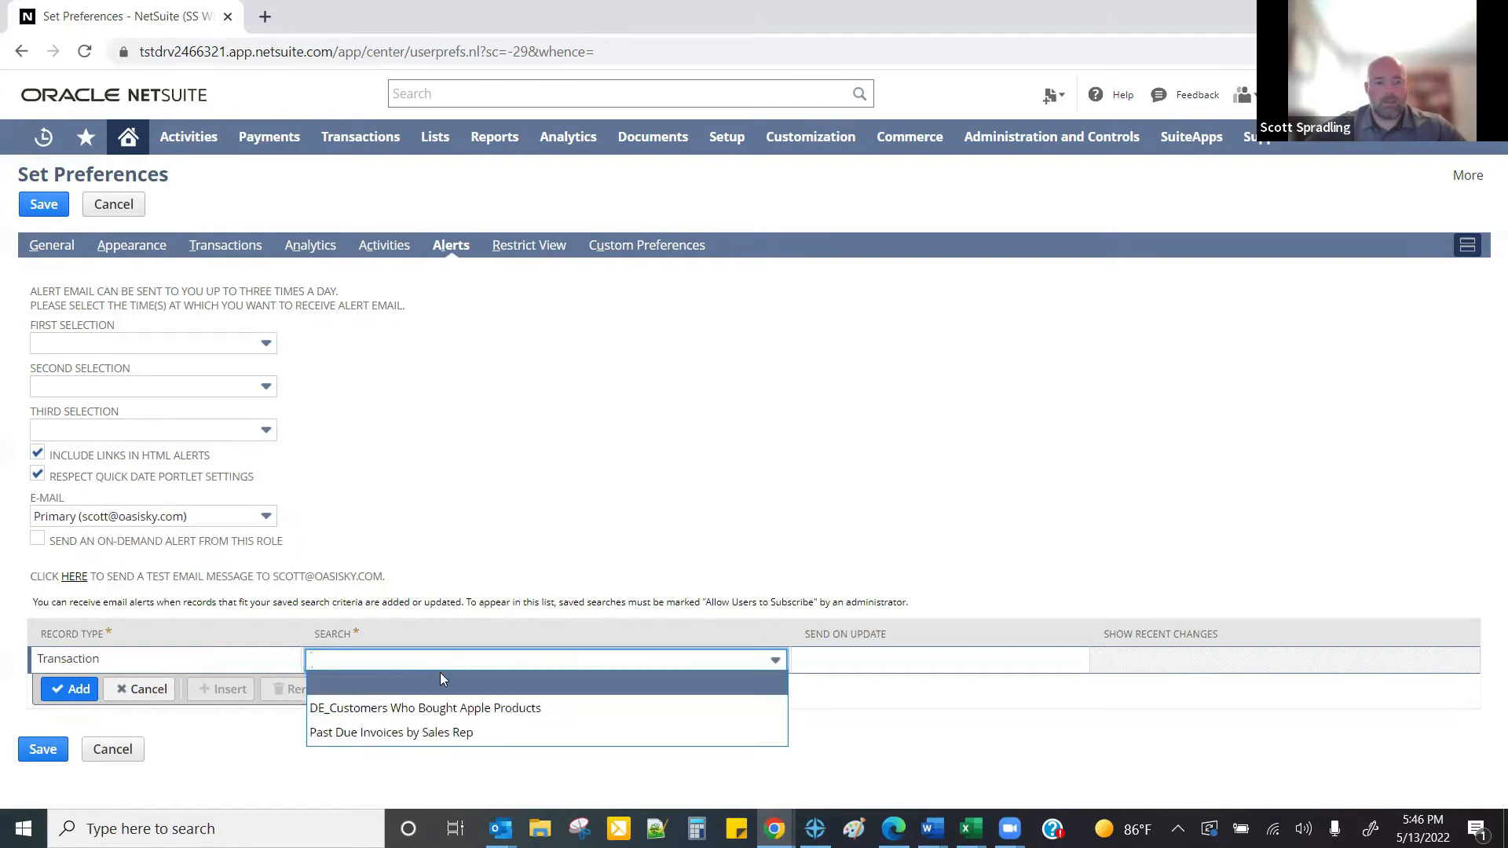
pyautogui.click(357, 735)
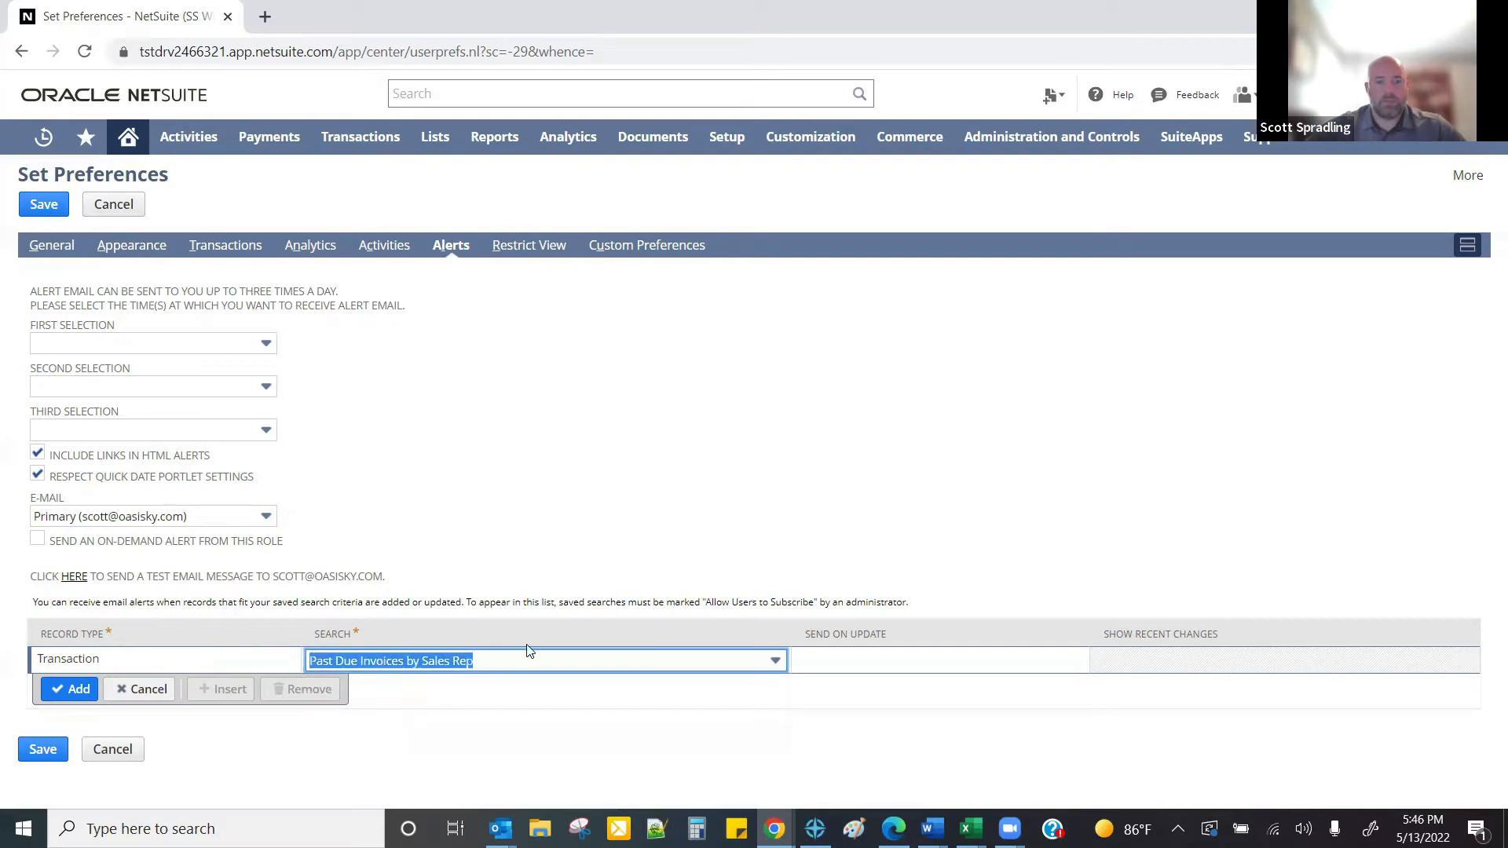
pyautogui.click(802, 662)
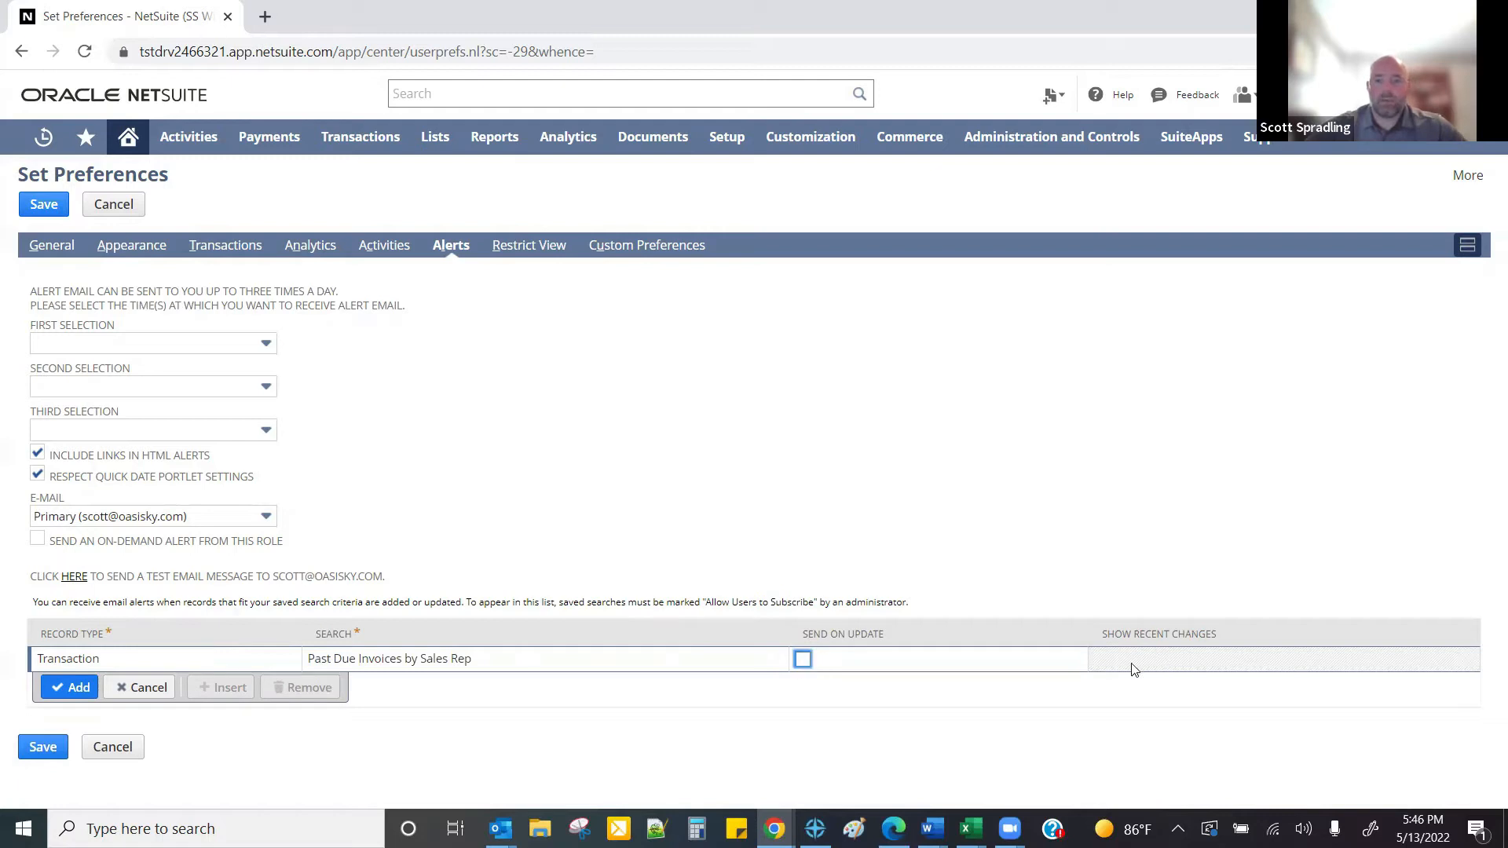
# - Look through the times offered for the first alert email selection without choosing one
pyautogui.click(188, 345)
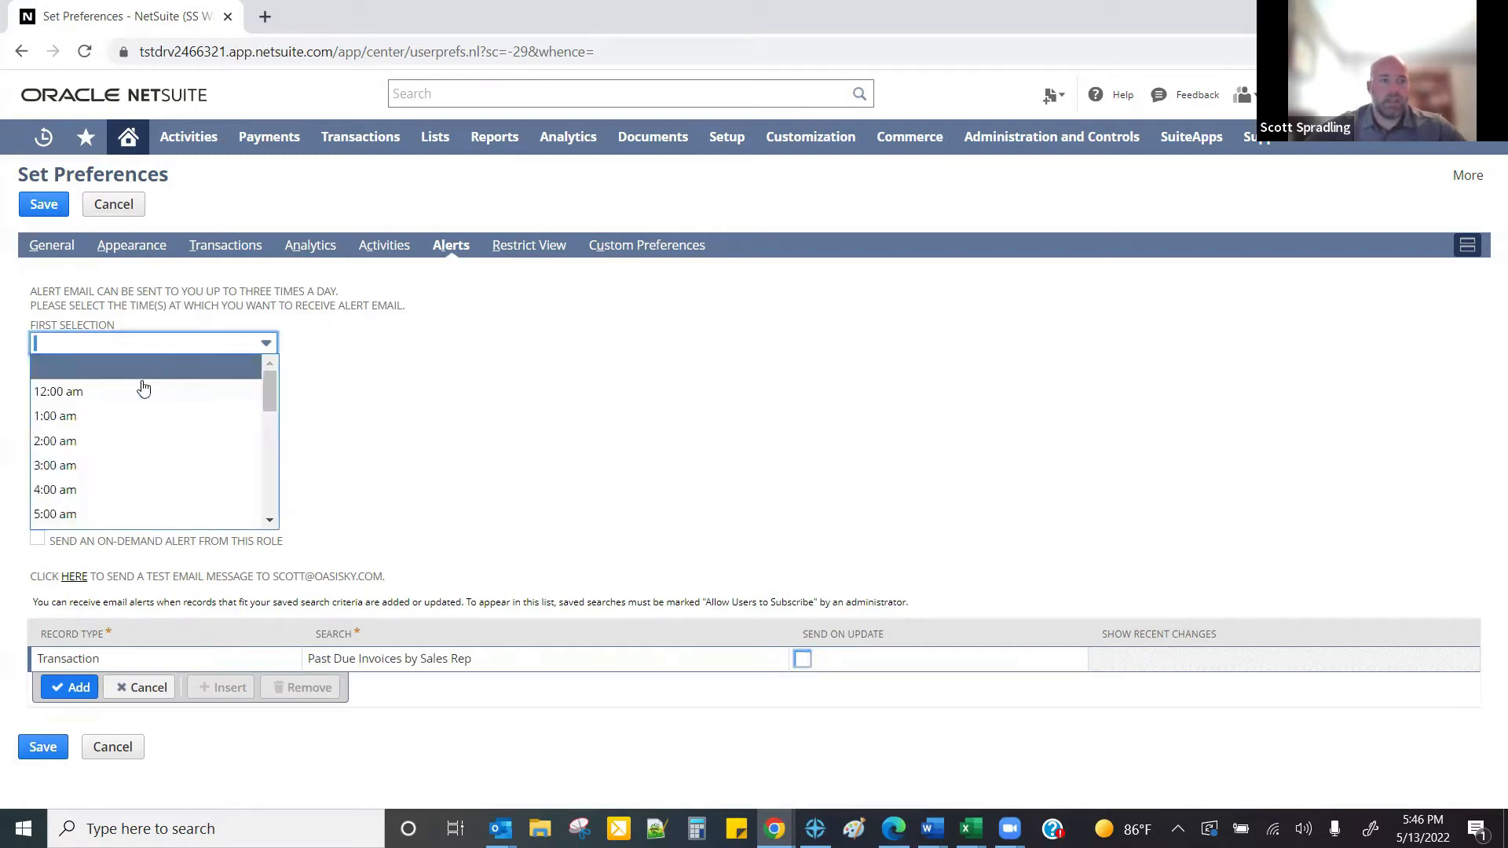
pyautogui.scroll(-3, 156, 490)
pyautogui.scroll(-1, 156, 490)
pyautogui.click(522, 450)
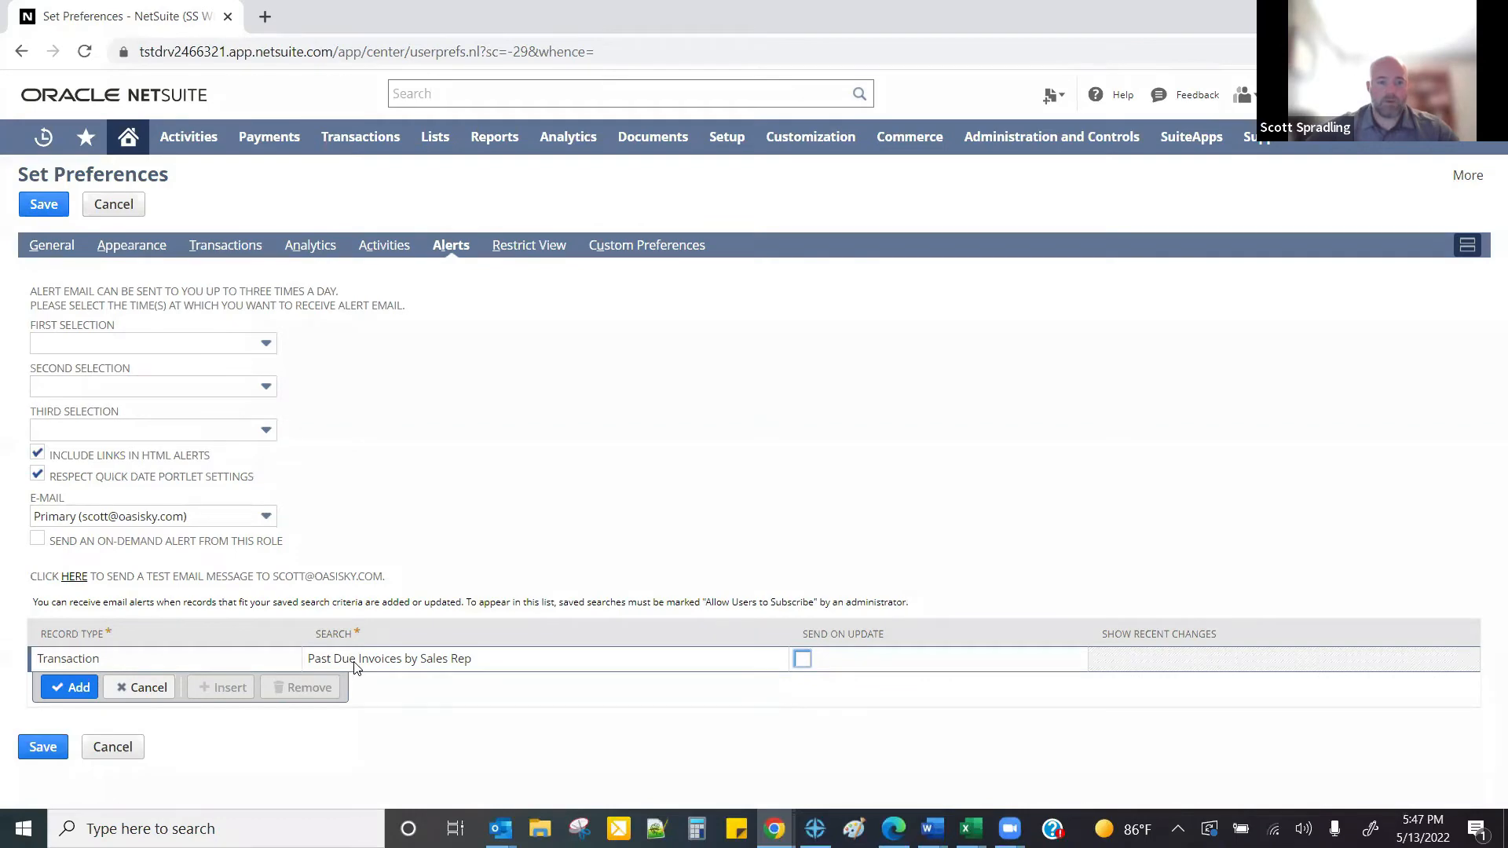
# - Review the searches available for the transaction alert, and return to the home dashboard discarding the preference changes
pyautogui.click(388, 668)
pyautogui.click(536, 670)
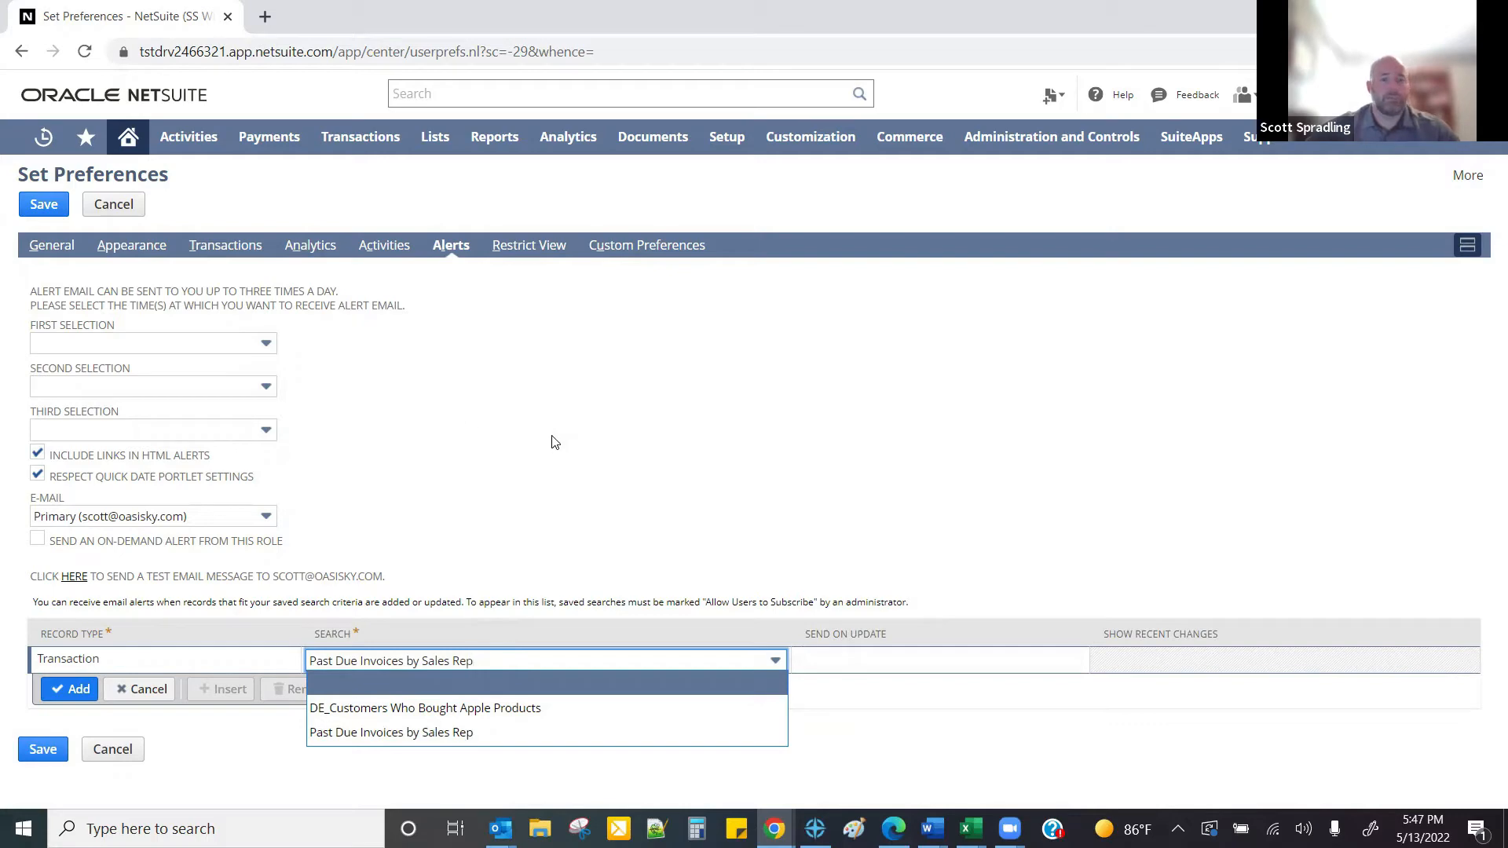
pyautogui.click(552, 437)
pyautogui.click(128, 141)
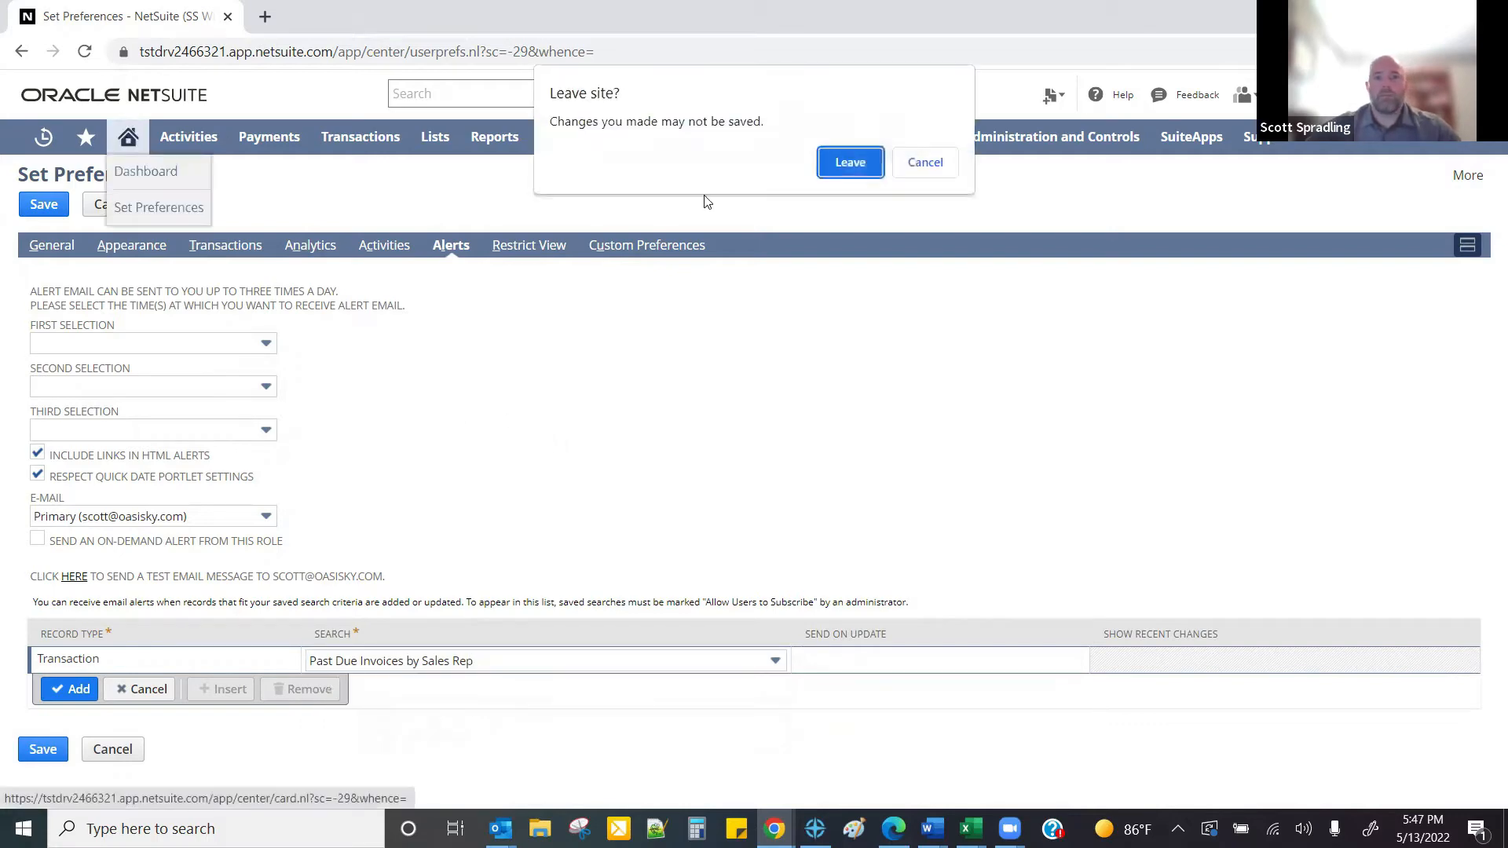
pyautogui.click(834, 161)
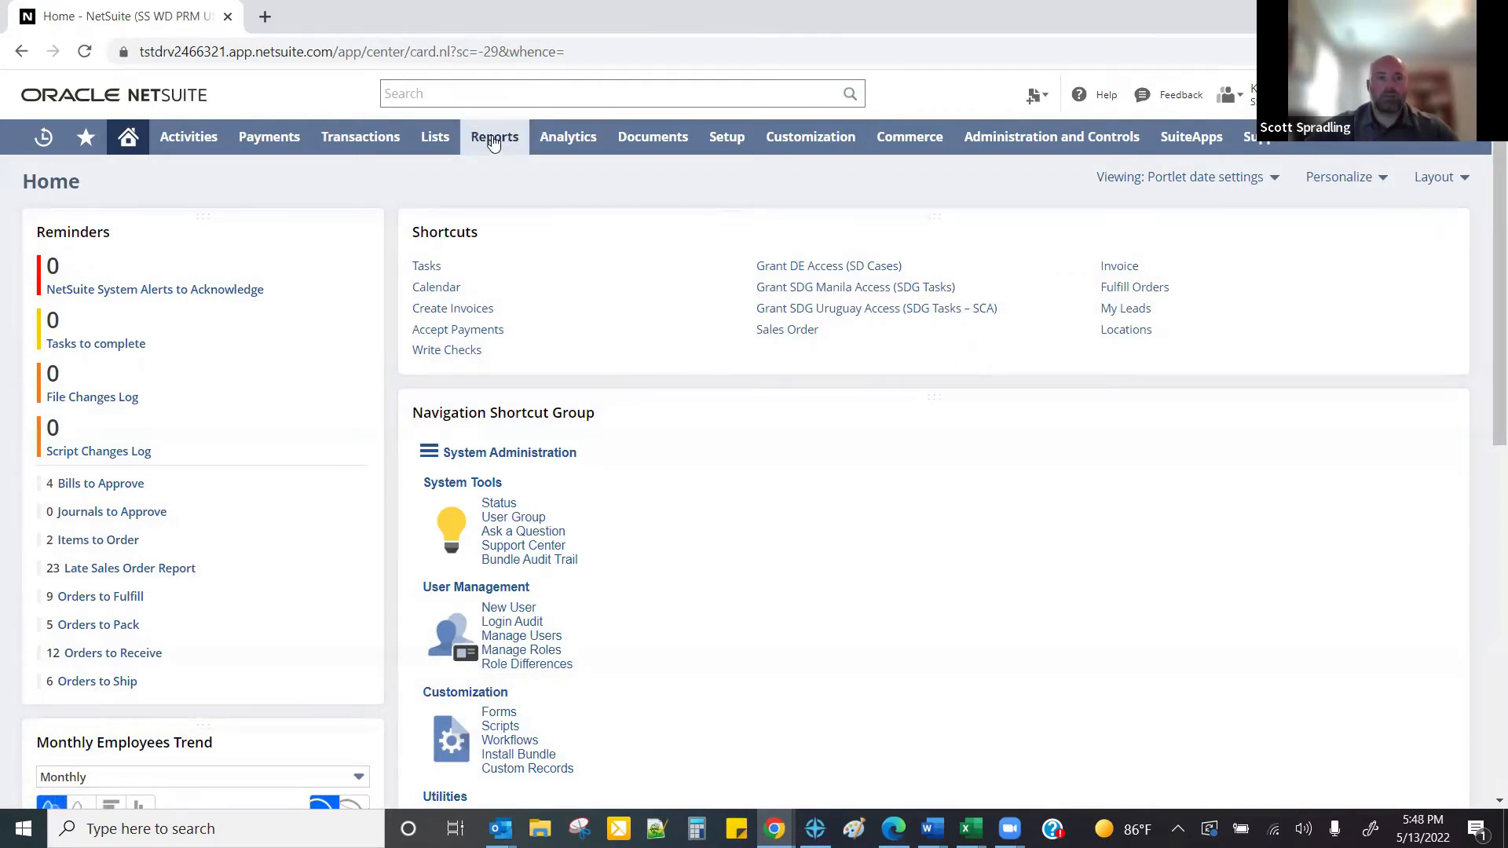
# - Start a new saved search with Transaction as the search type
pyautogui.moveTo(487, 138)
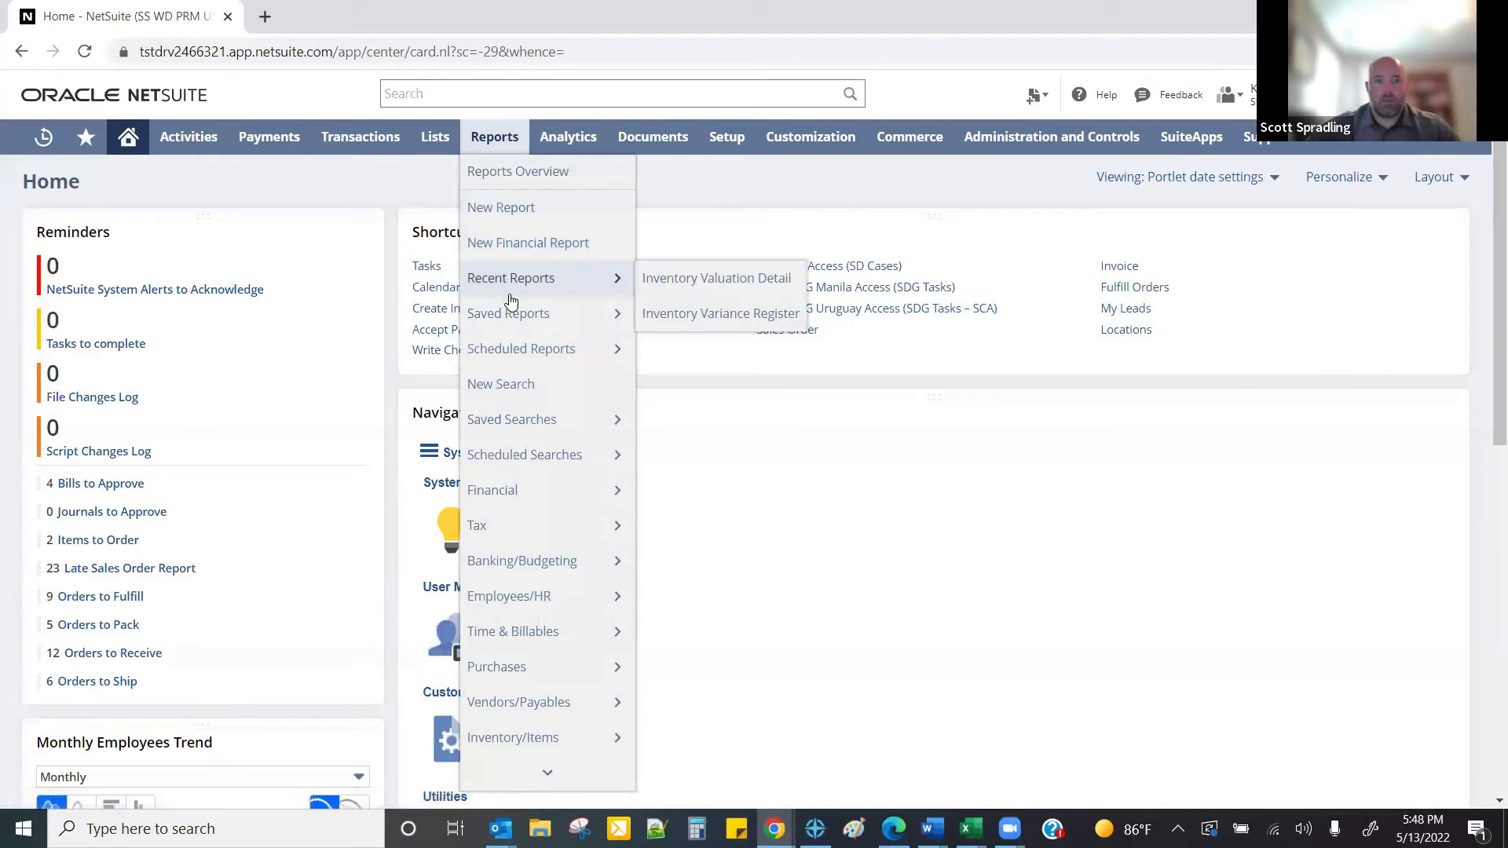
pyautogui.moveTo(506, 418)
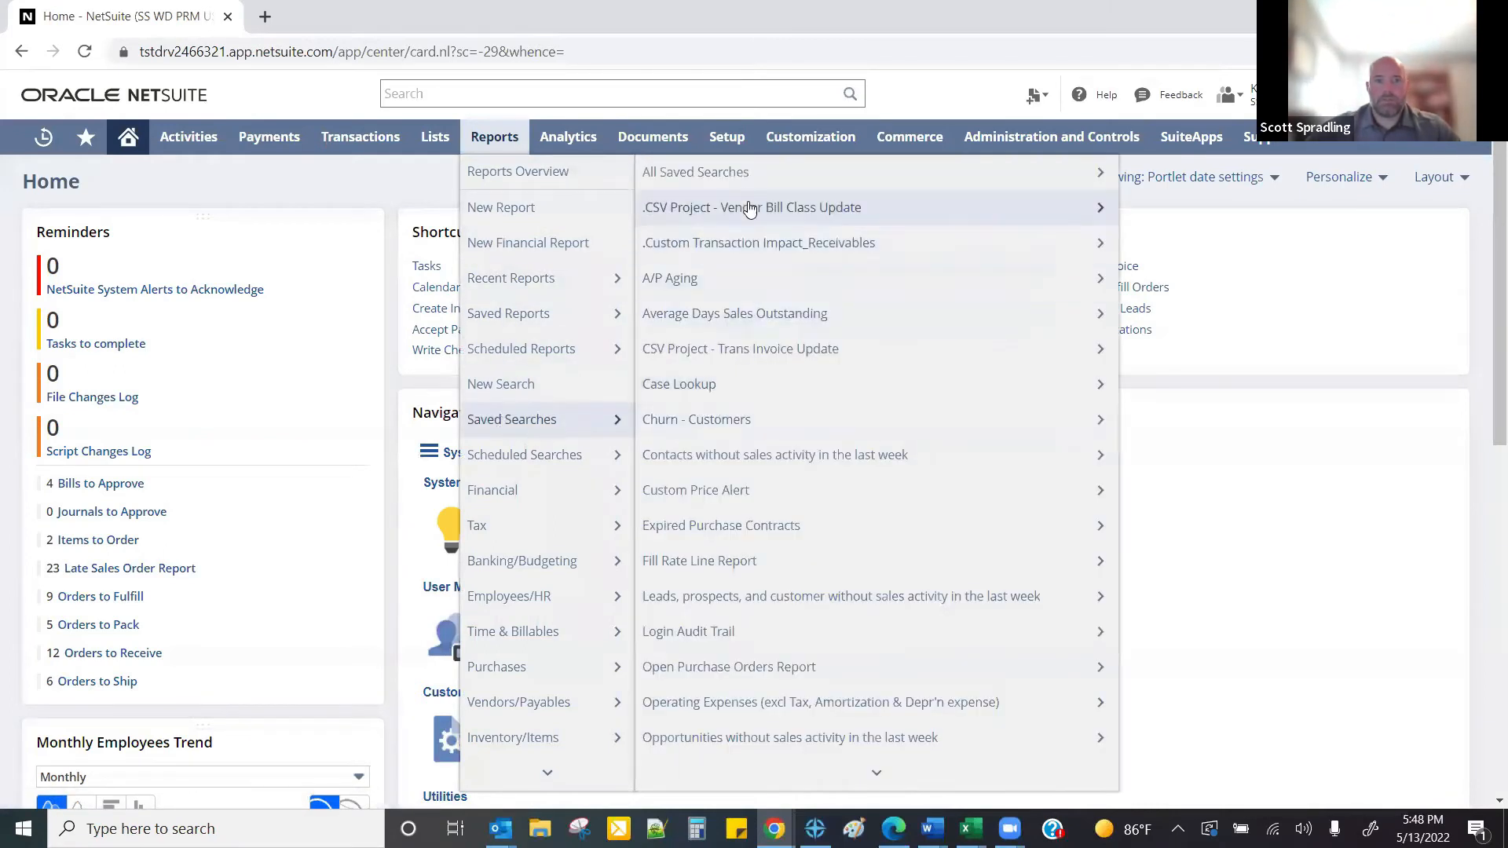
pyautogui.moveTo(768, 178)
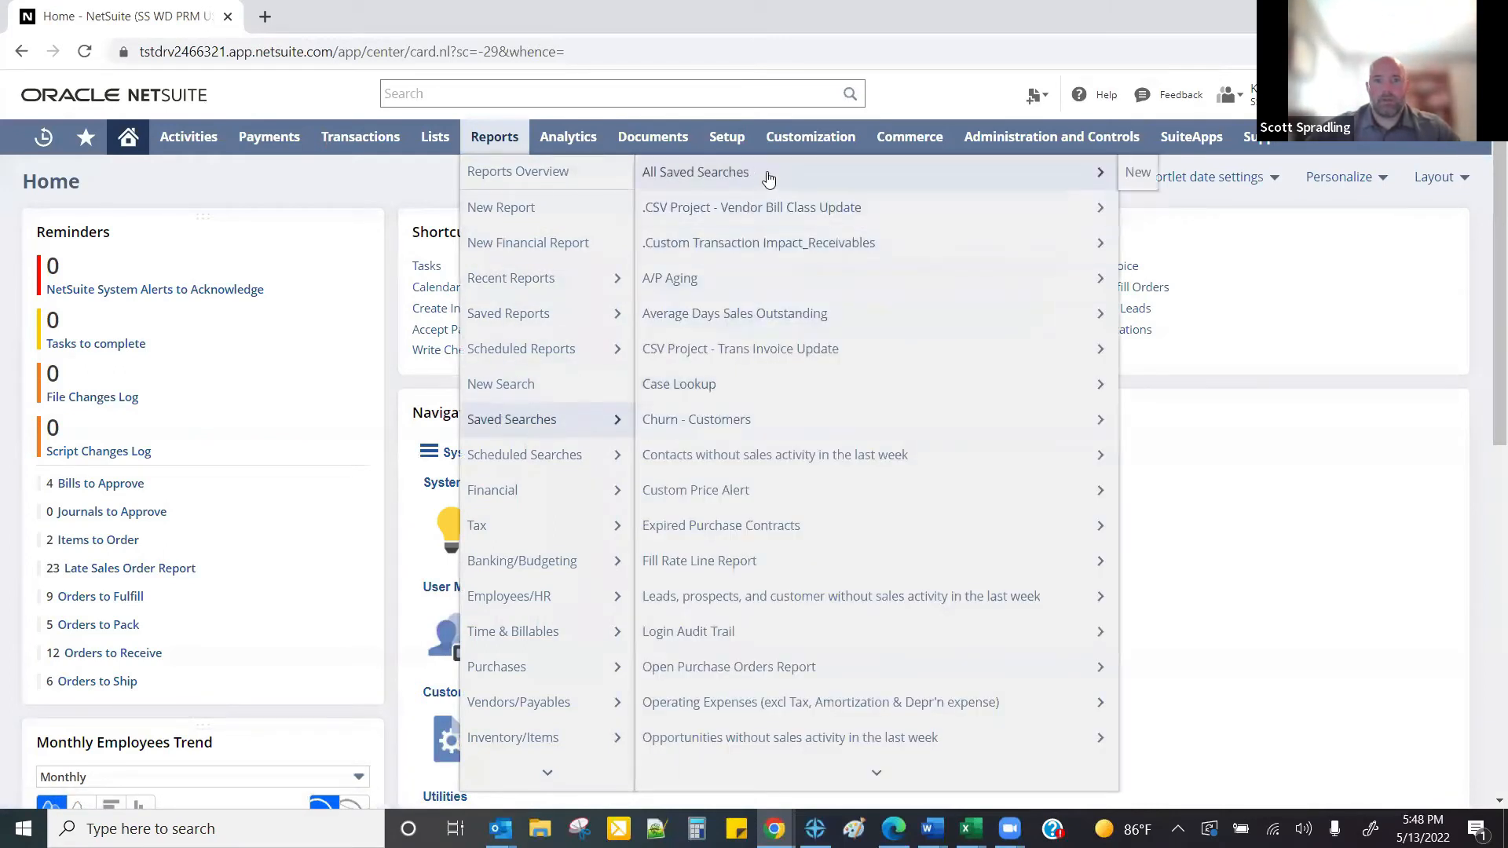
pyautogui.click(1139, 175)
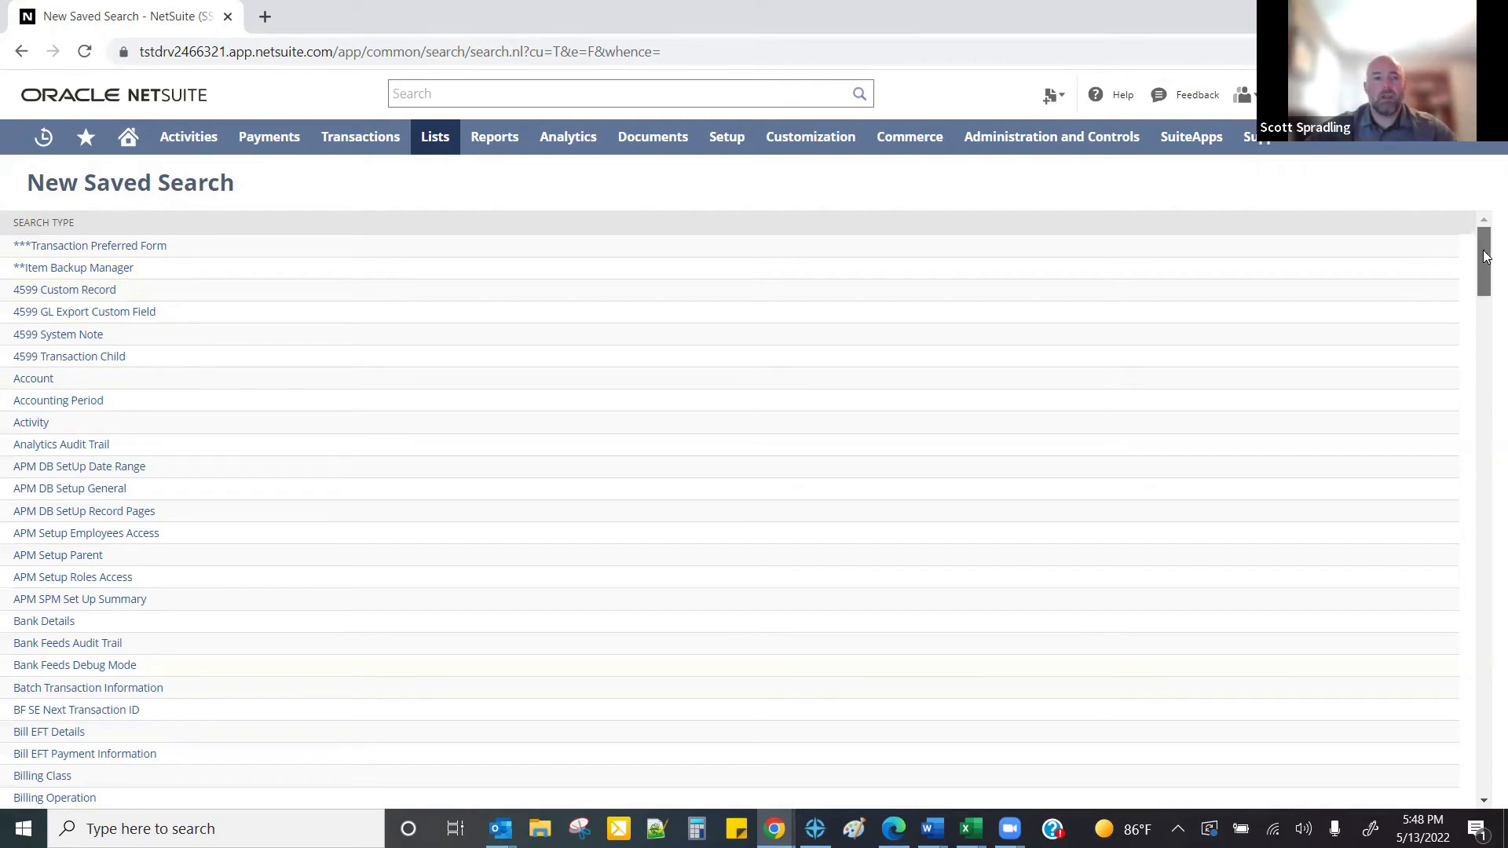
pyautogui.moveTo(1485, 257); pyautogui.dragTo(1427, 723)
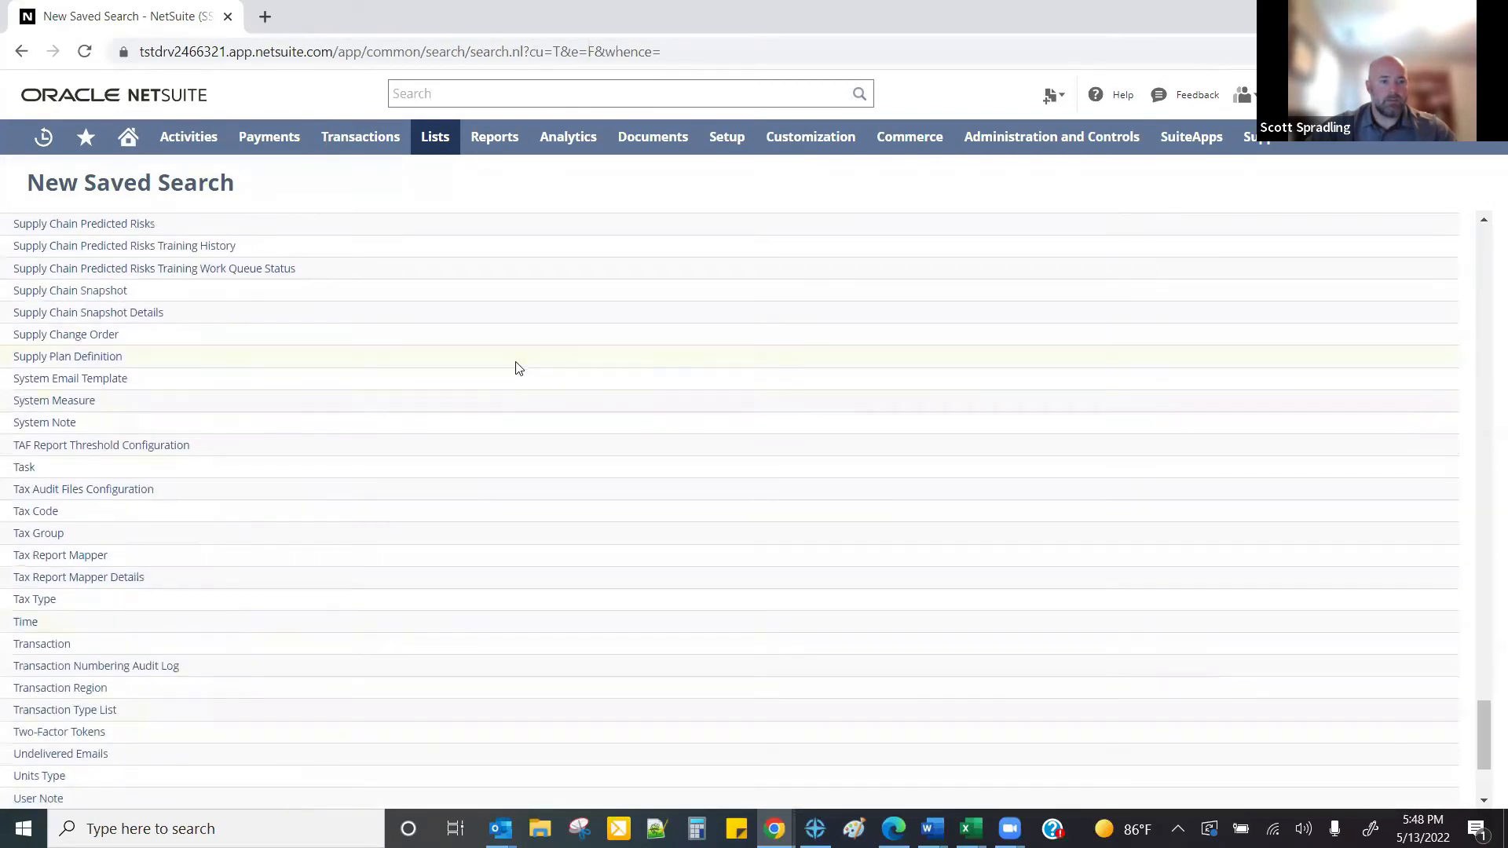
pyautogui.scroll(-3, 337, 380)
pyautogui.click(36, 448)
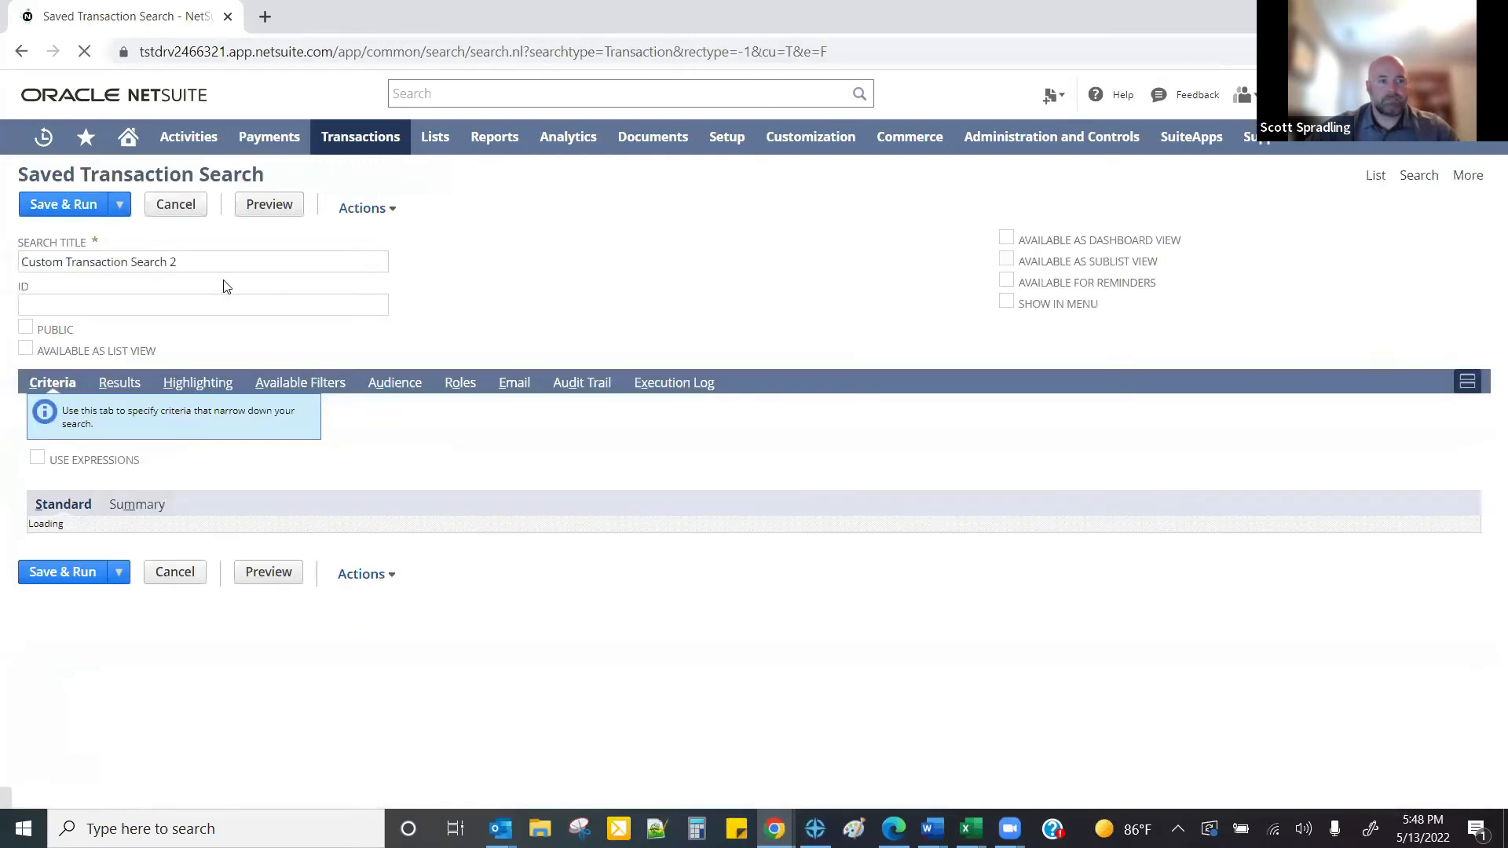
# - Title the new transaction search "Vendor Yearly Spend Report"
pyautogui.moveTo(179, 262); pyautogui.dragTo(2, 253)
pyautogui.write('Vendor Ye')
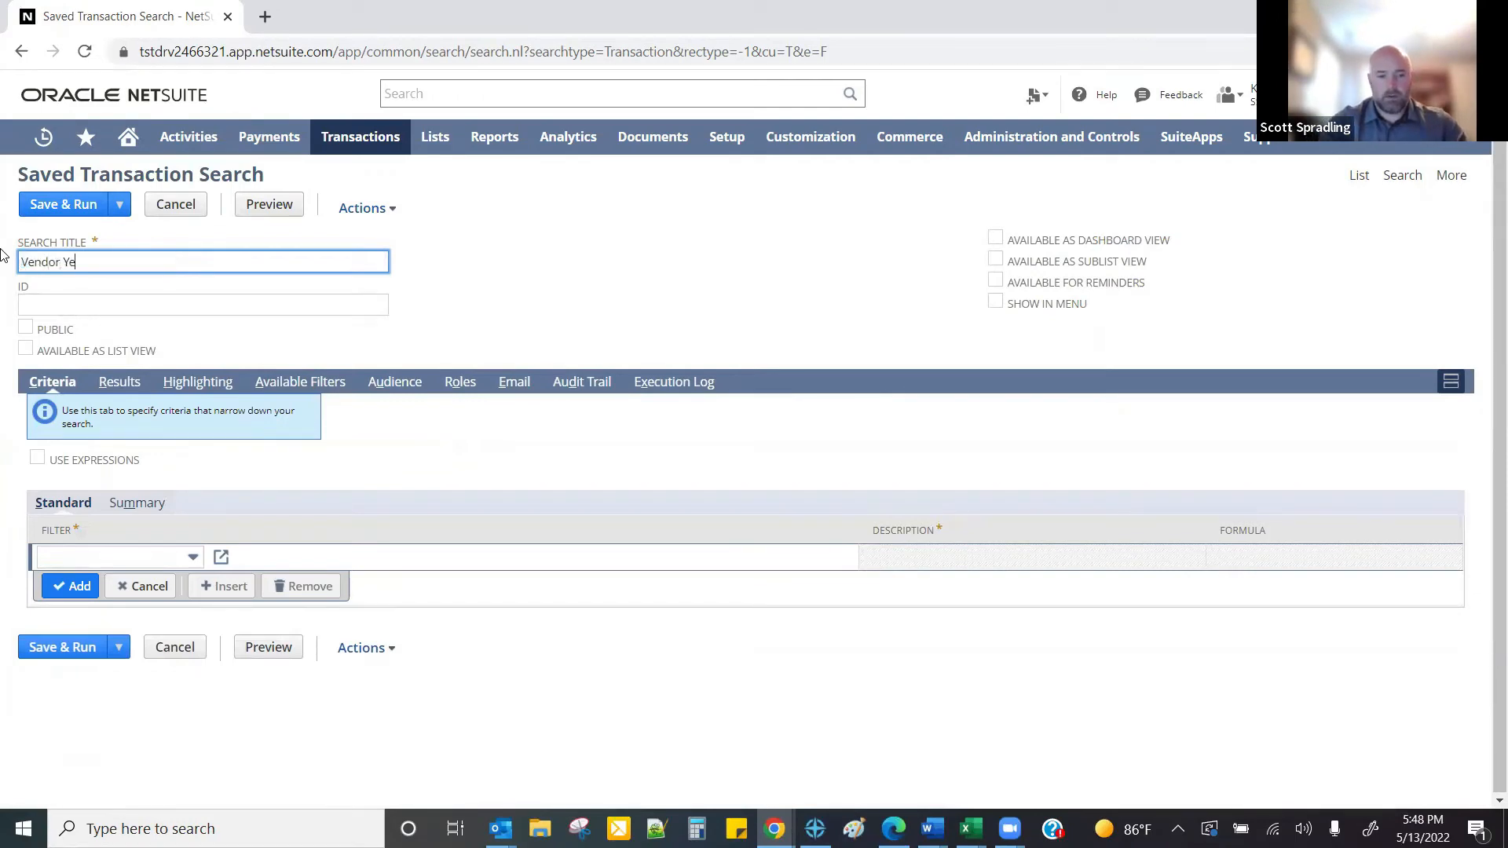
pyautogui.write('al')
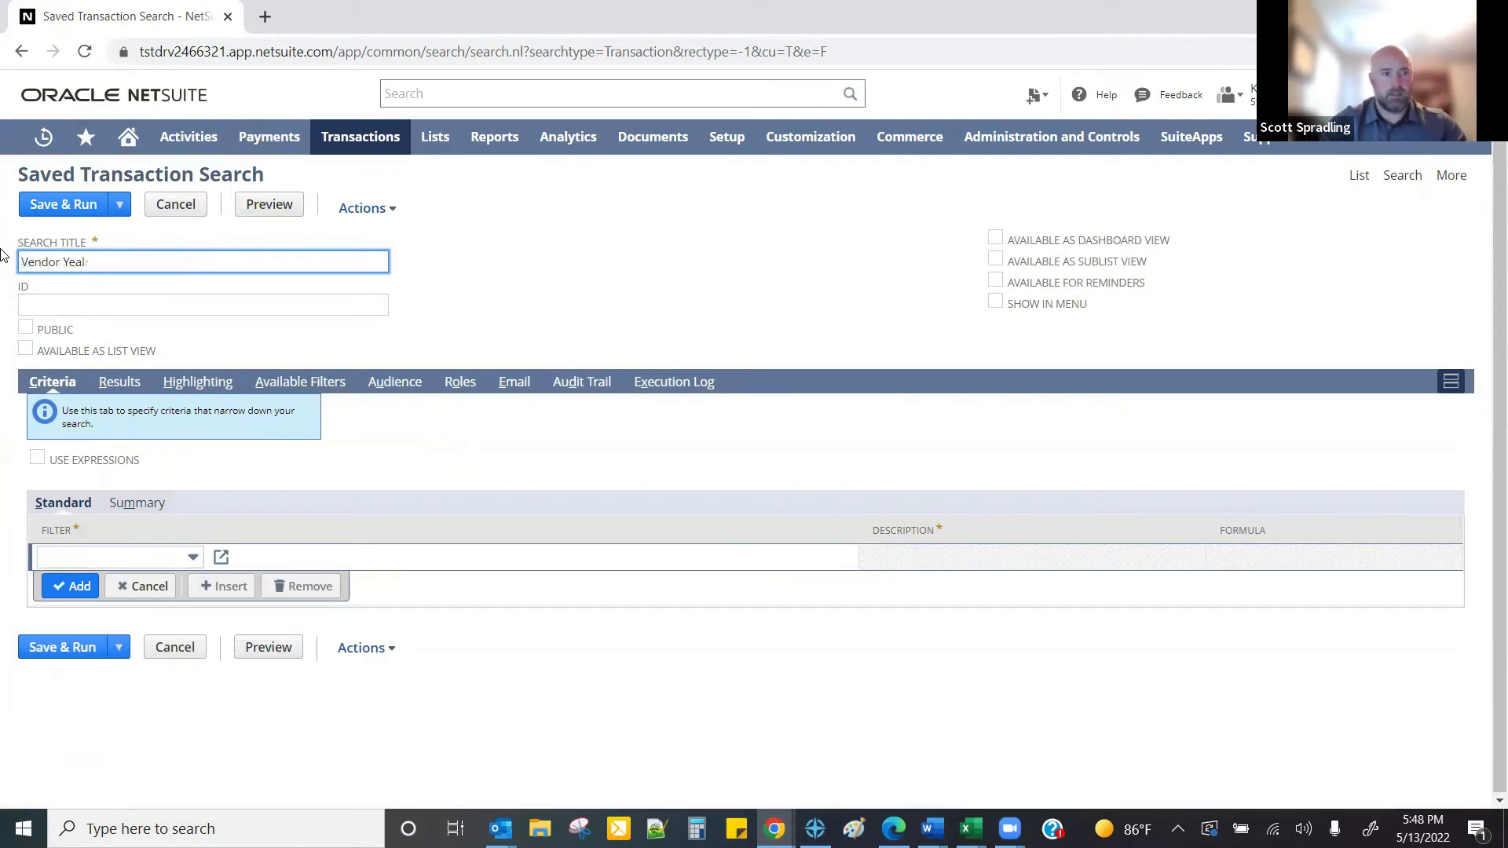
pyautogui.write('ry rly')
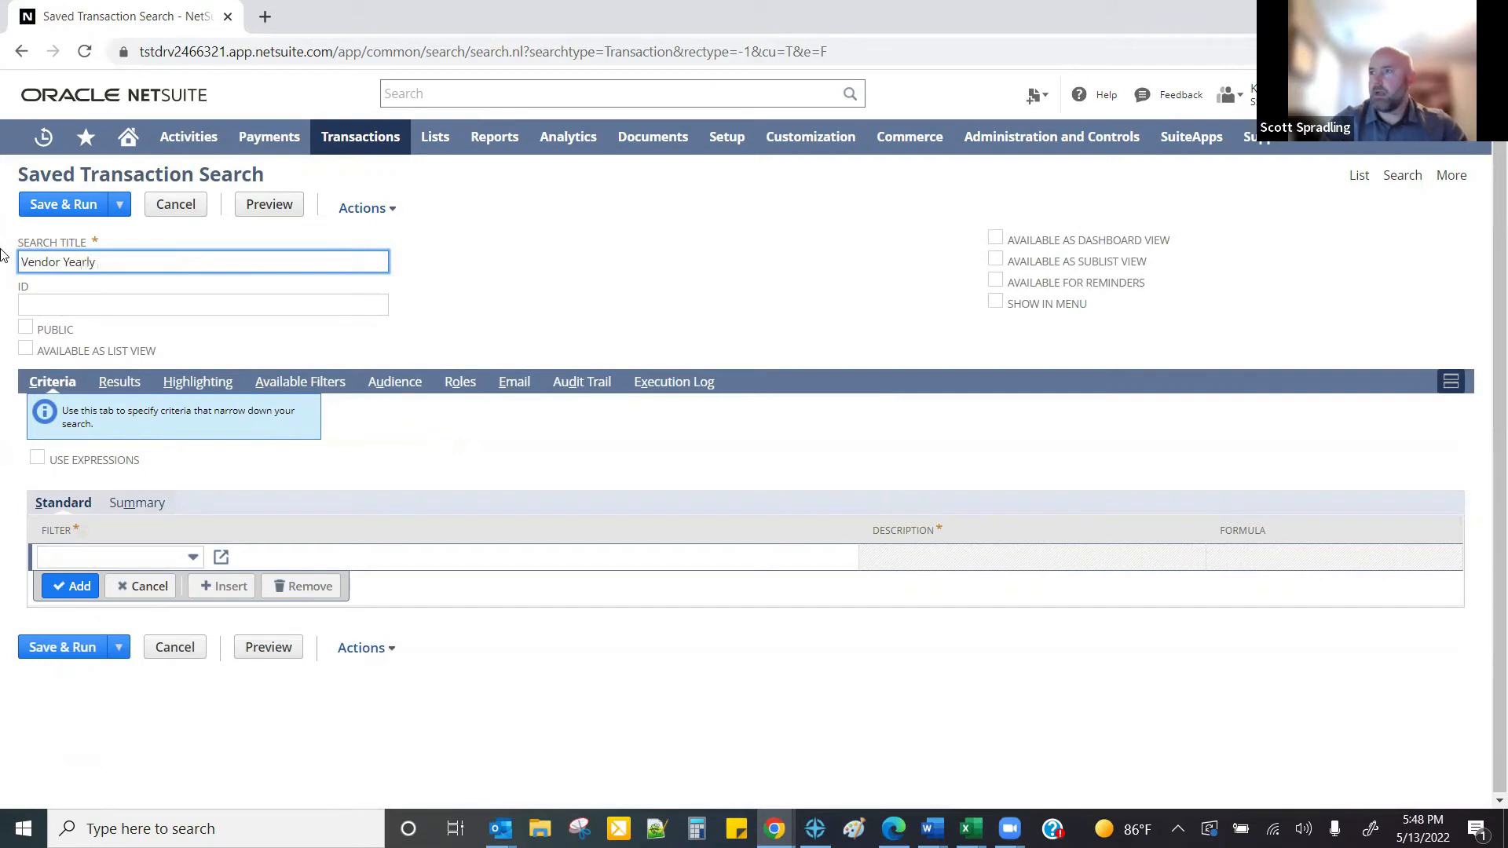
pyautogui.write(' Spend Report')
# - Set the search ID to _oas_vendoryearlyspend and make the search public
pyautogui.press('Tab')
pyautogui.write('_oas_')
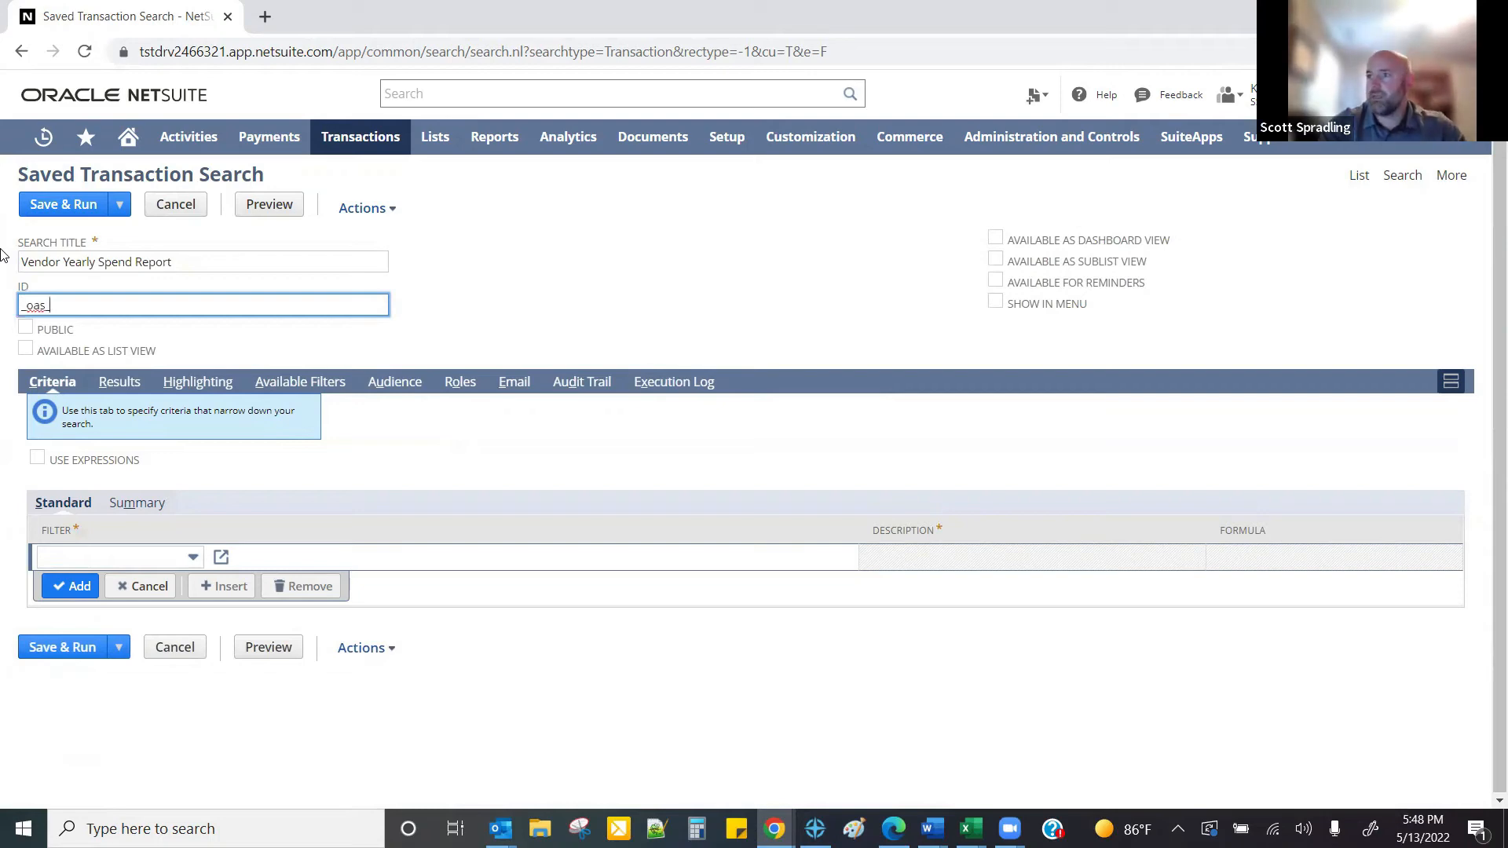
pyautogui.write('ve')
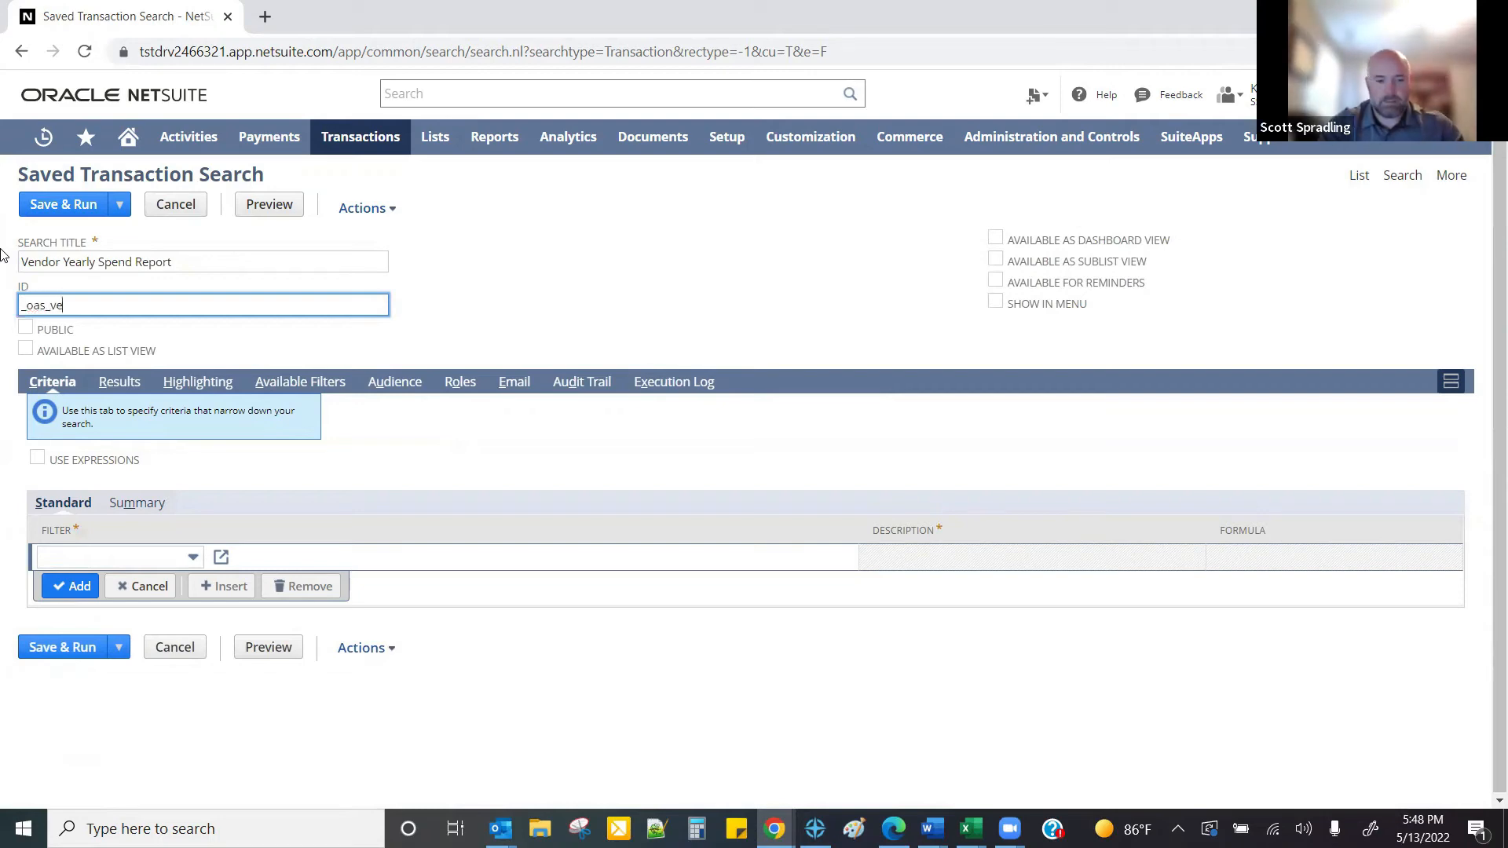
pyautogui.write('ndoryearlyspend')
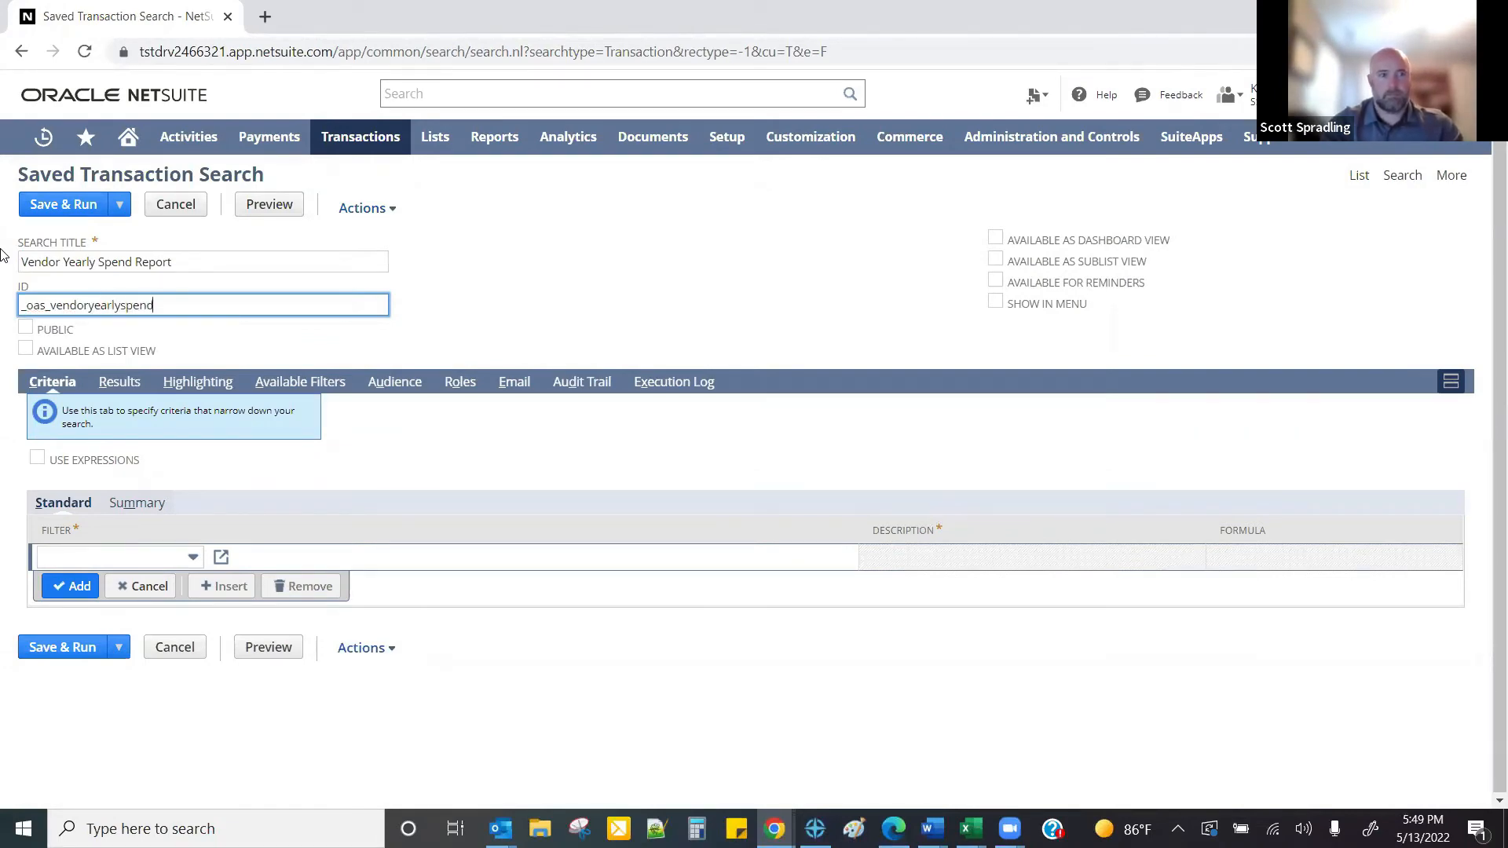
pyautogui.press('Tab')
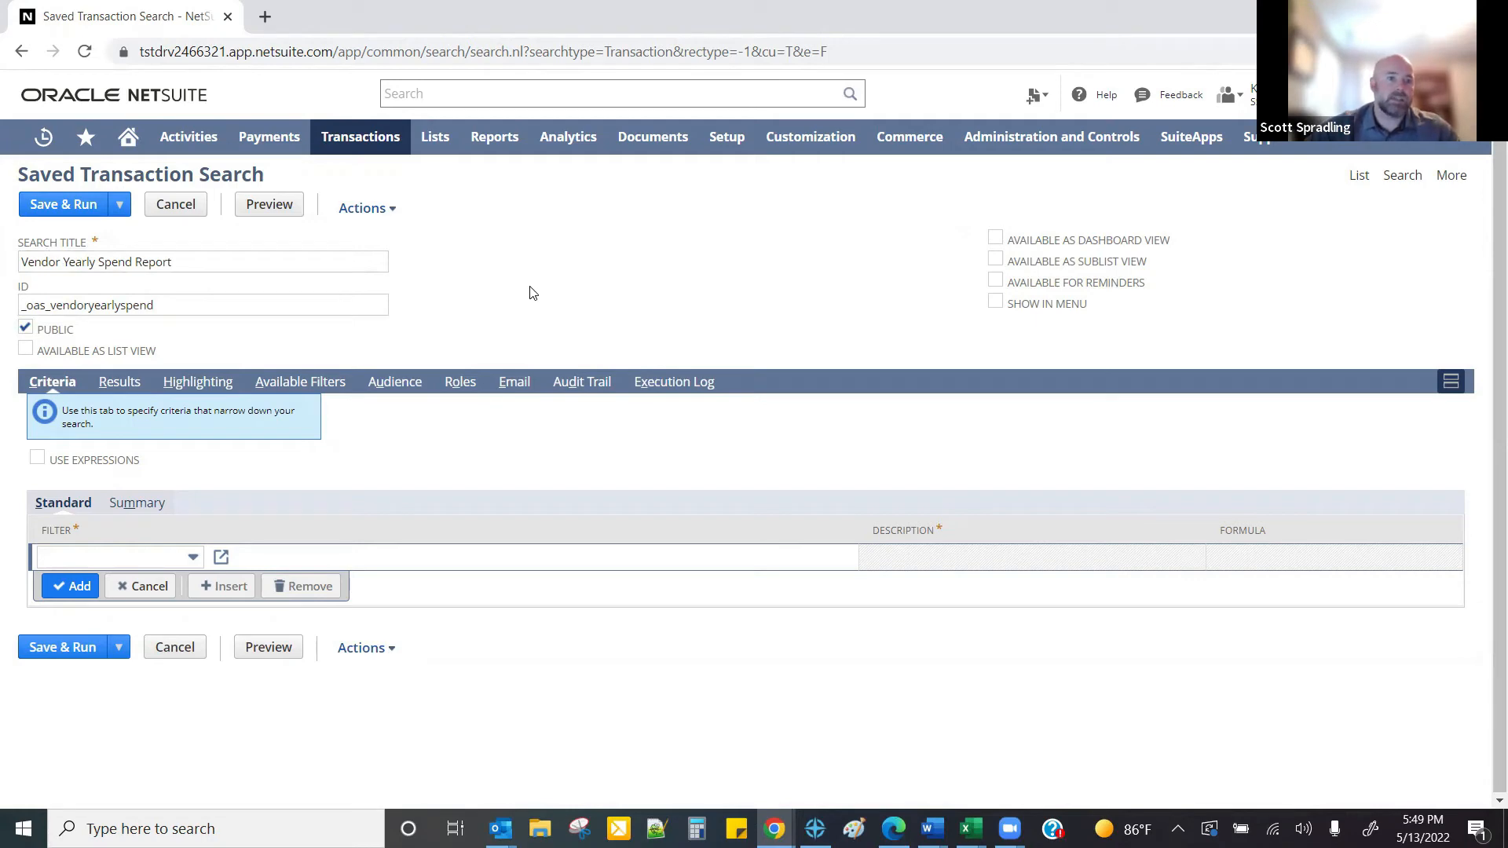
# - Add a standard criterion that limits the search to transactions where Main Line is Yes
pyautogui.scroll(-1, 530, 287)
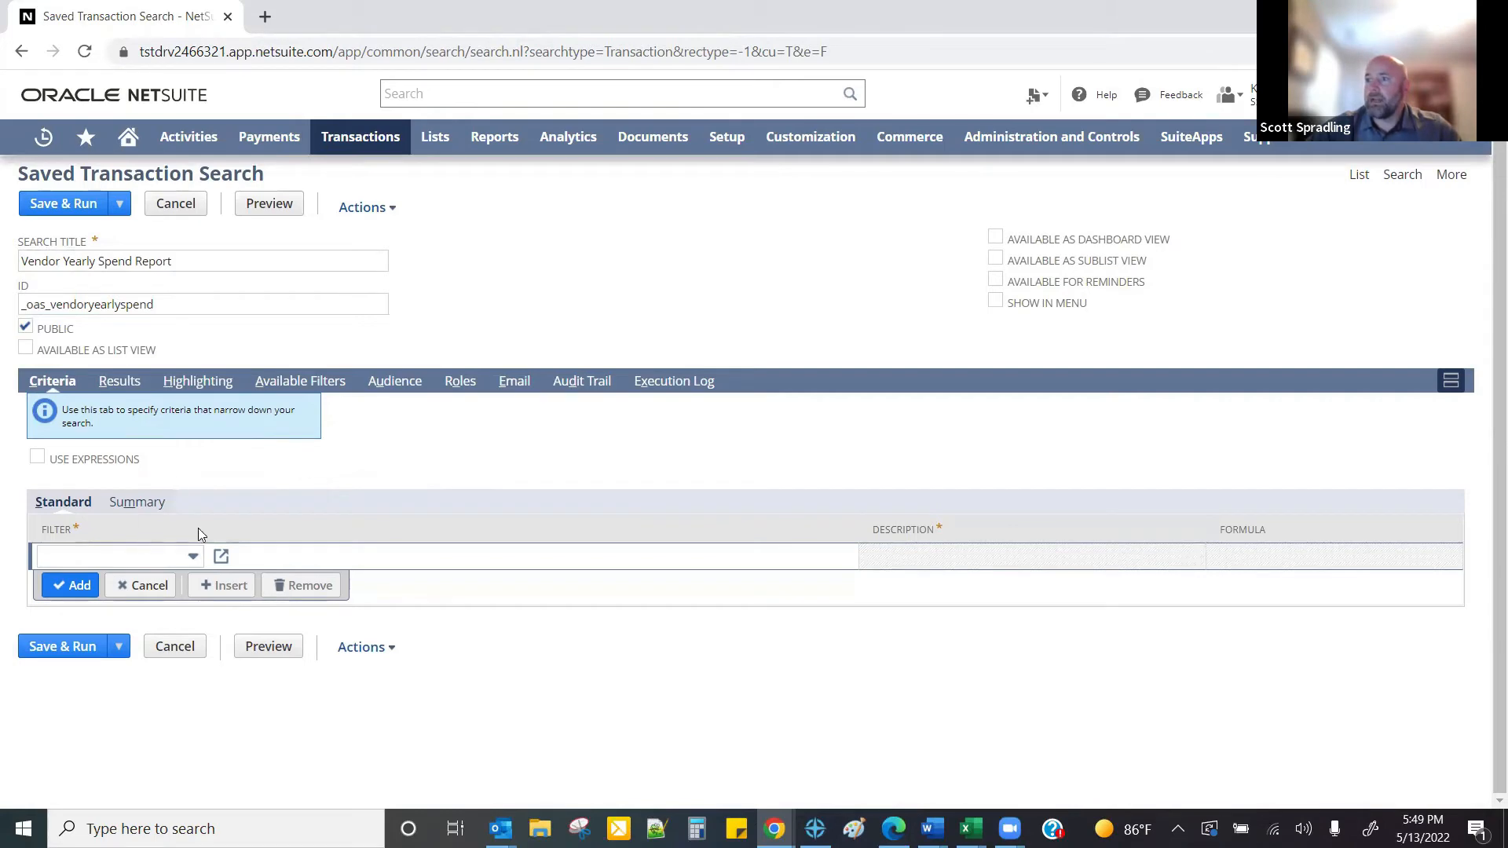
pyautogui.click(91, 554)
pyautogui.write('Main Line')
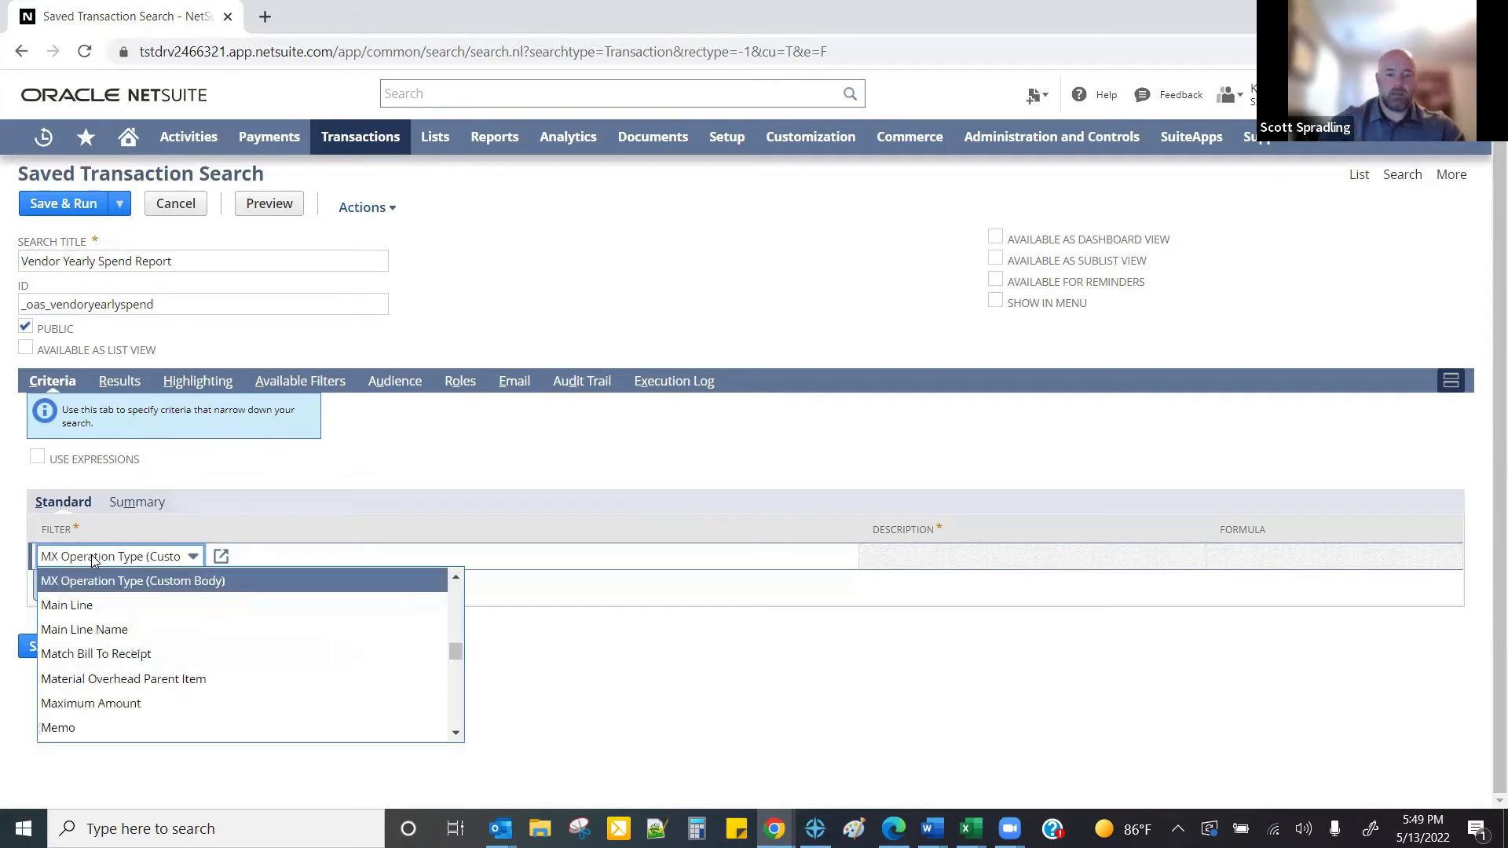
pyautogui.press('Return')
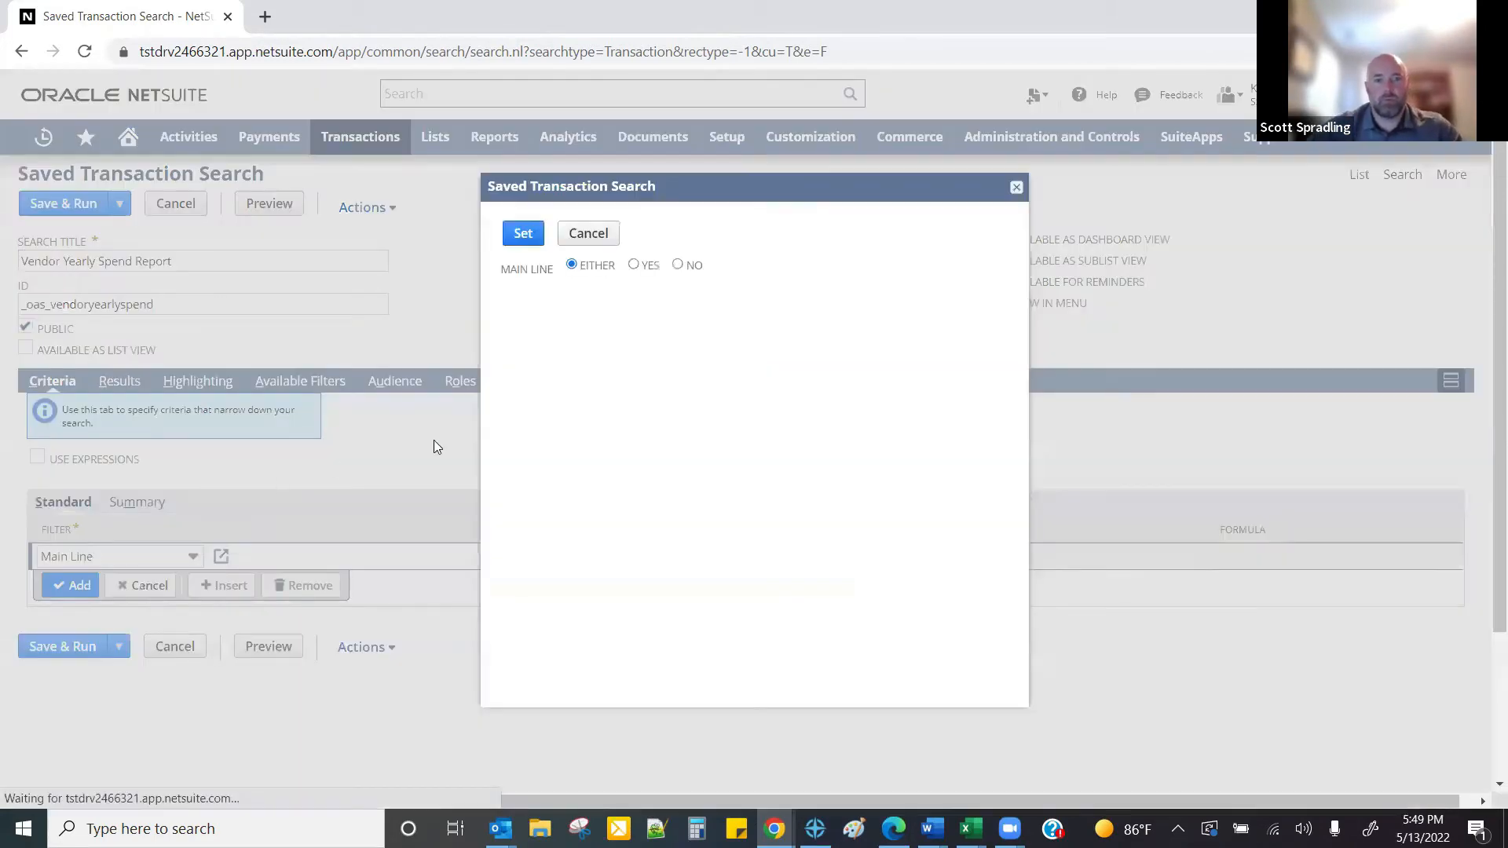
pyautogui.click(633, 265)
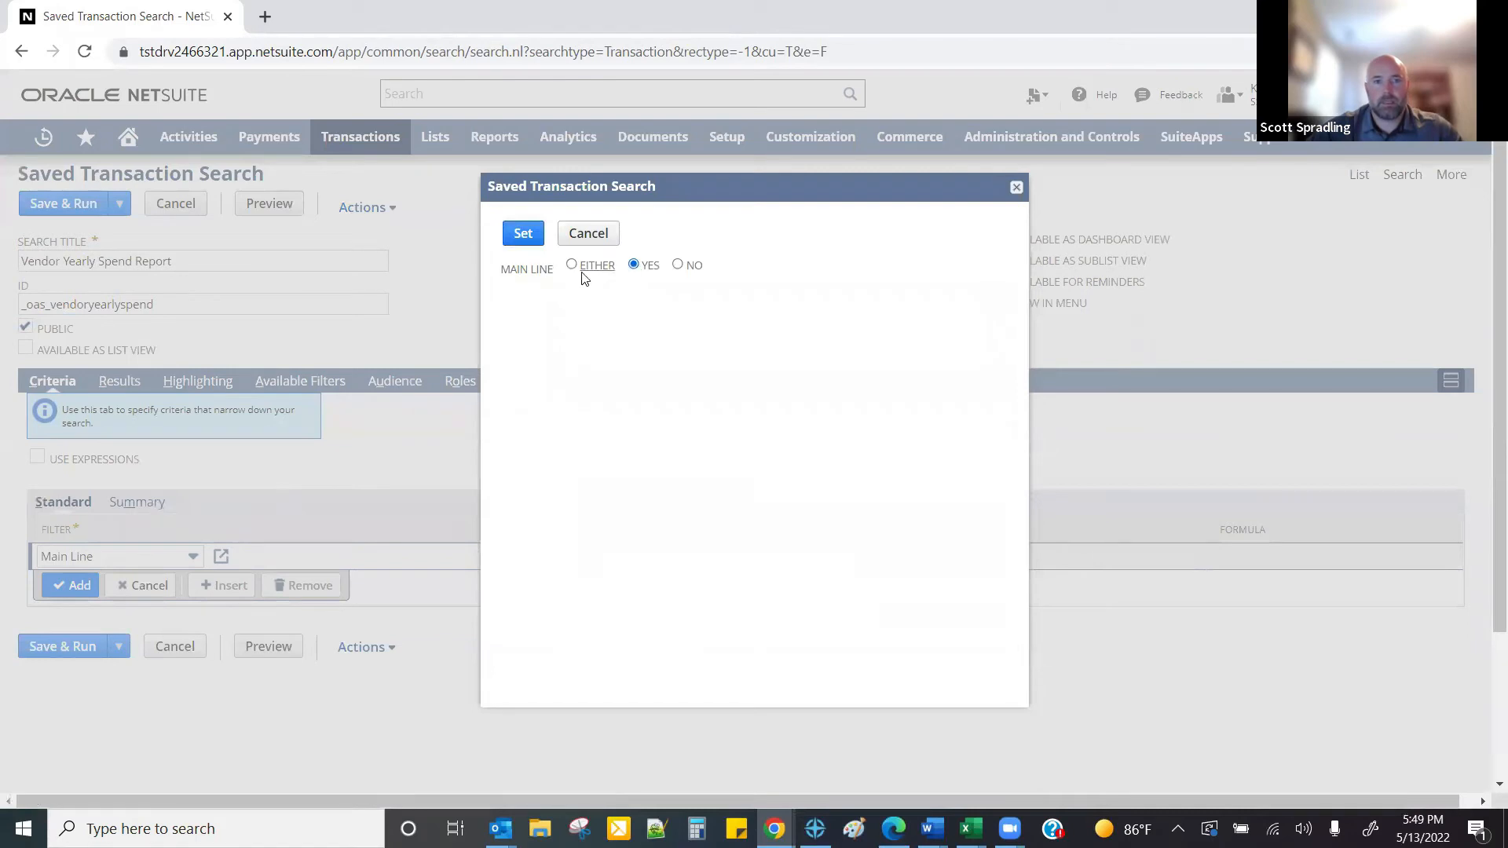
pyautogui.click(522, 234)
# - Add a Type criterion that limits the search to Bill transactions
pyautogui.click(95, 581)
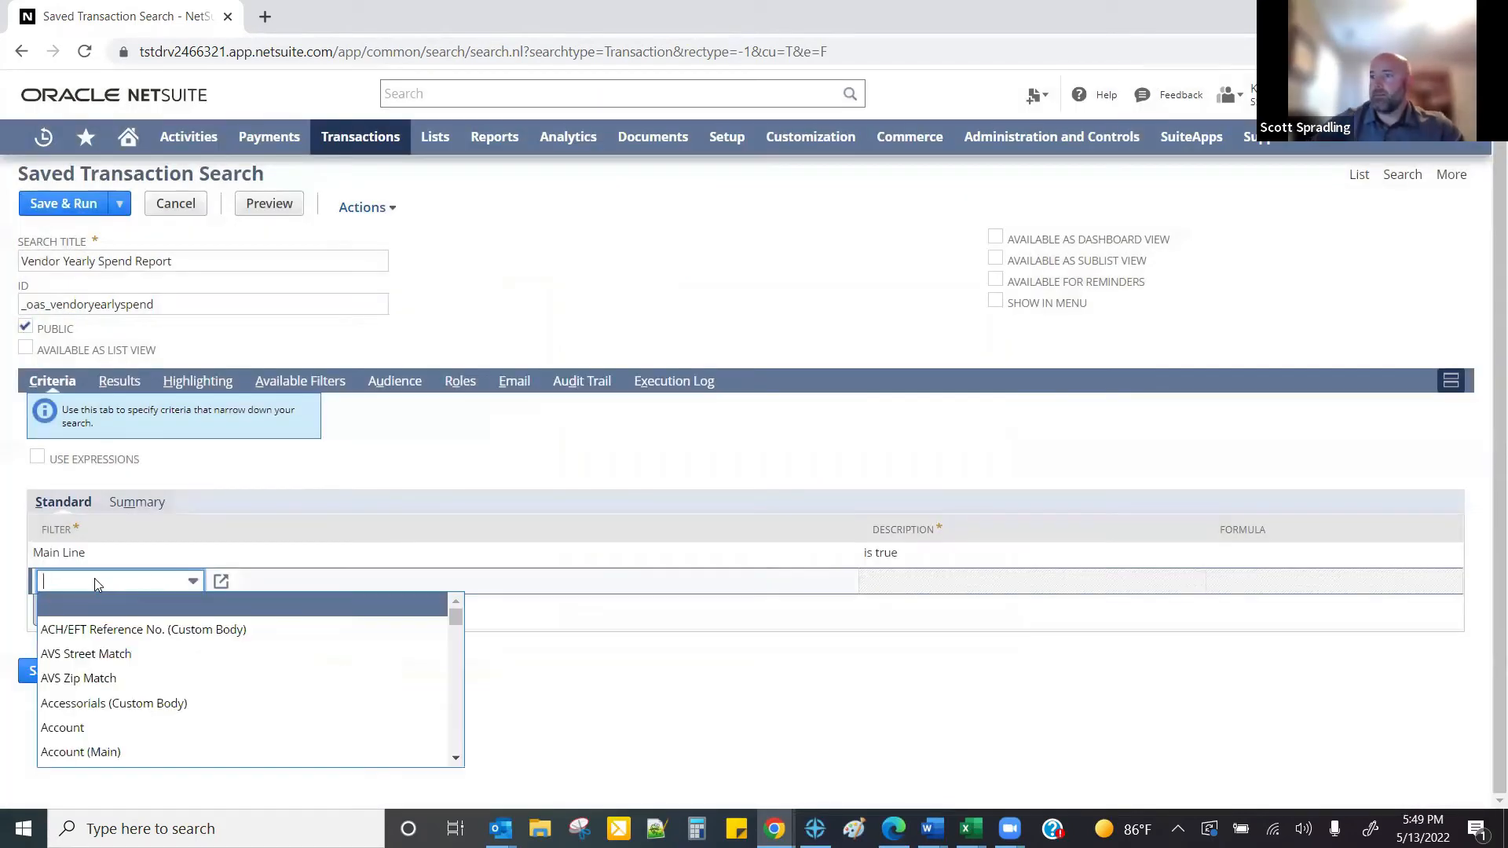
pyautogui.write('Type')
pyautogui.press('Return')
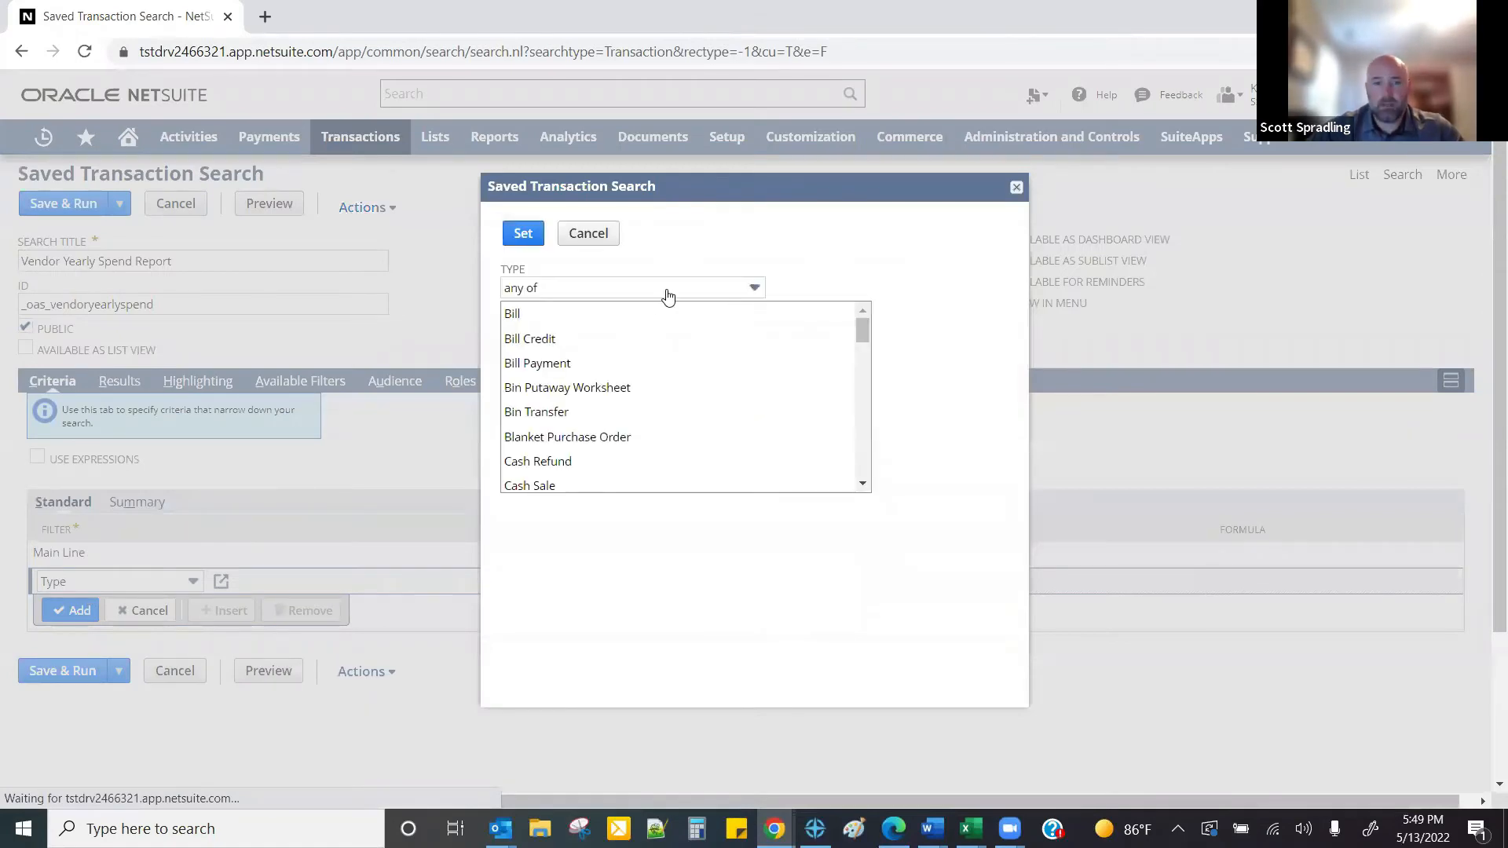
pyautogui.click(515, 316)
pyautogui.click(523, 236)
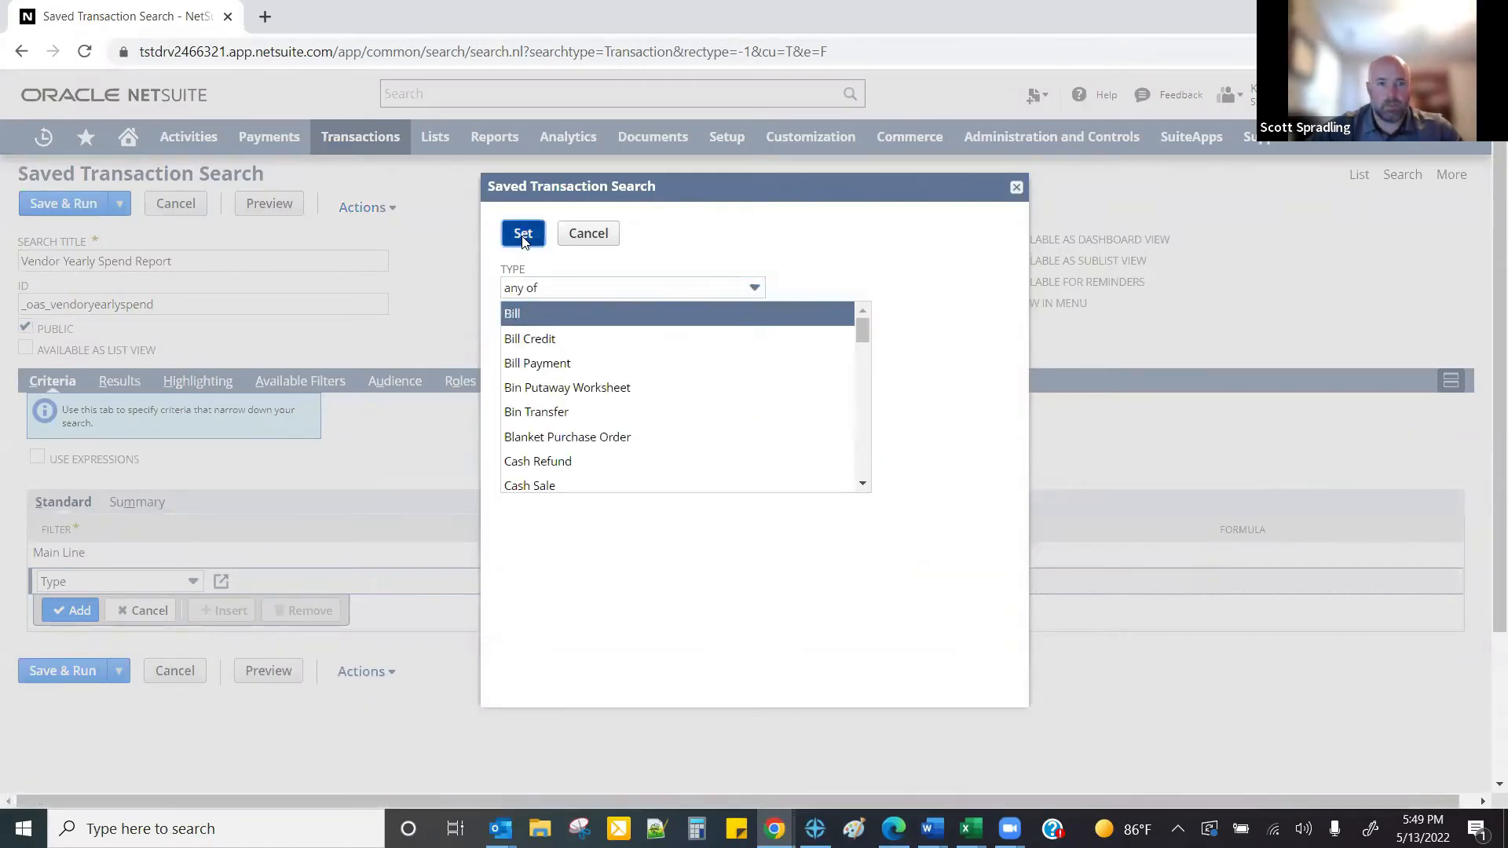
# - Add a Date criterion that limits the search to transactions within last year
pyautogui.click(77, 606)
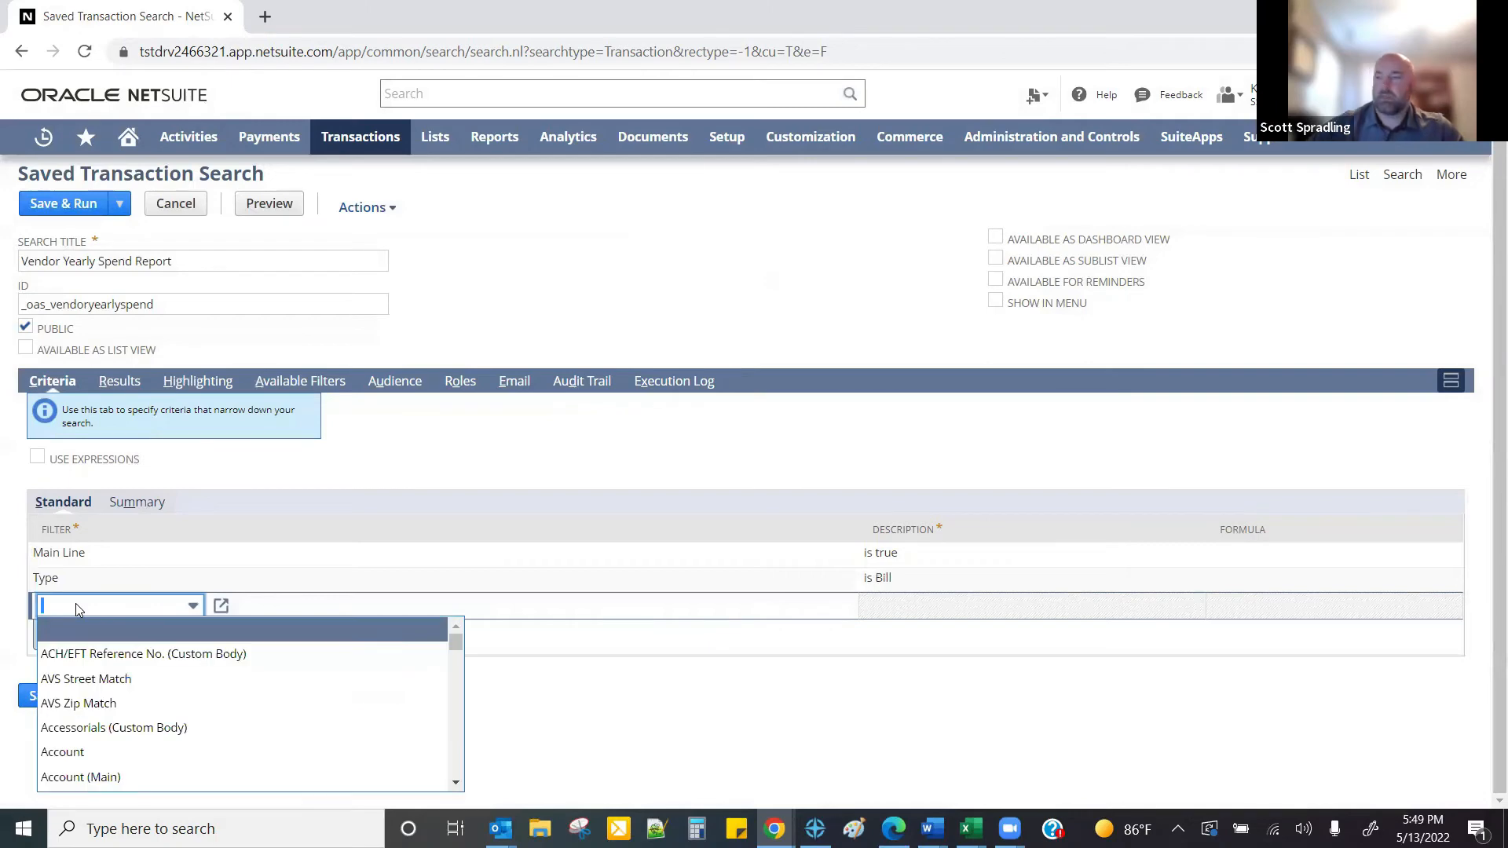
pyautogui.write('da')
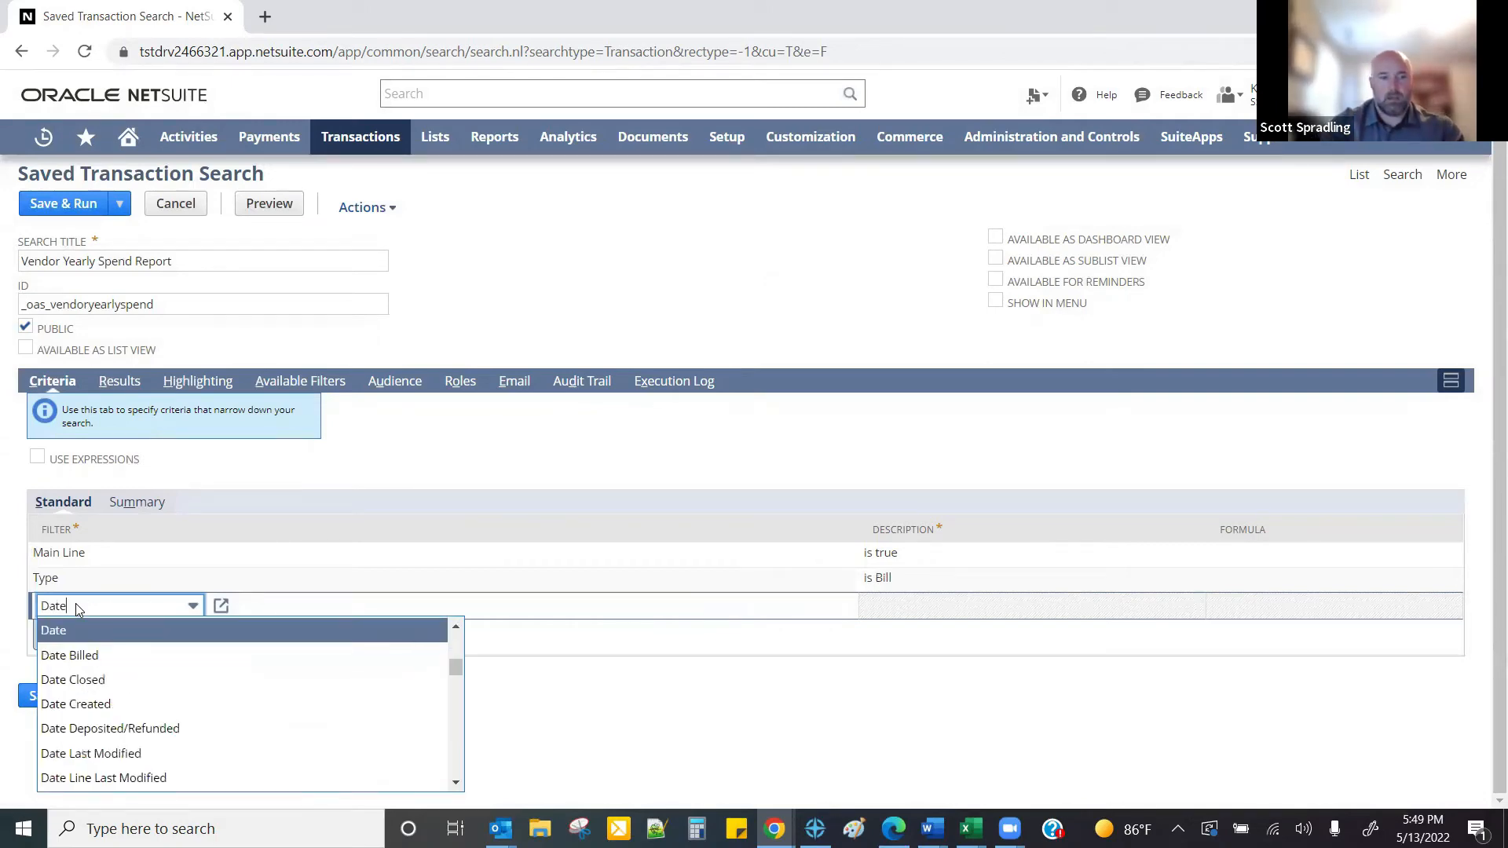
pyautogui.press('Tab')
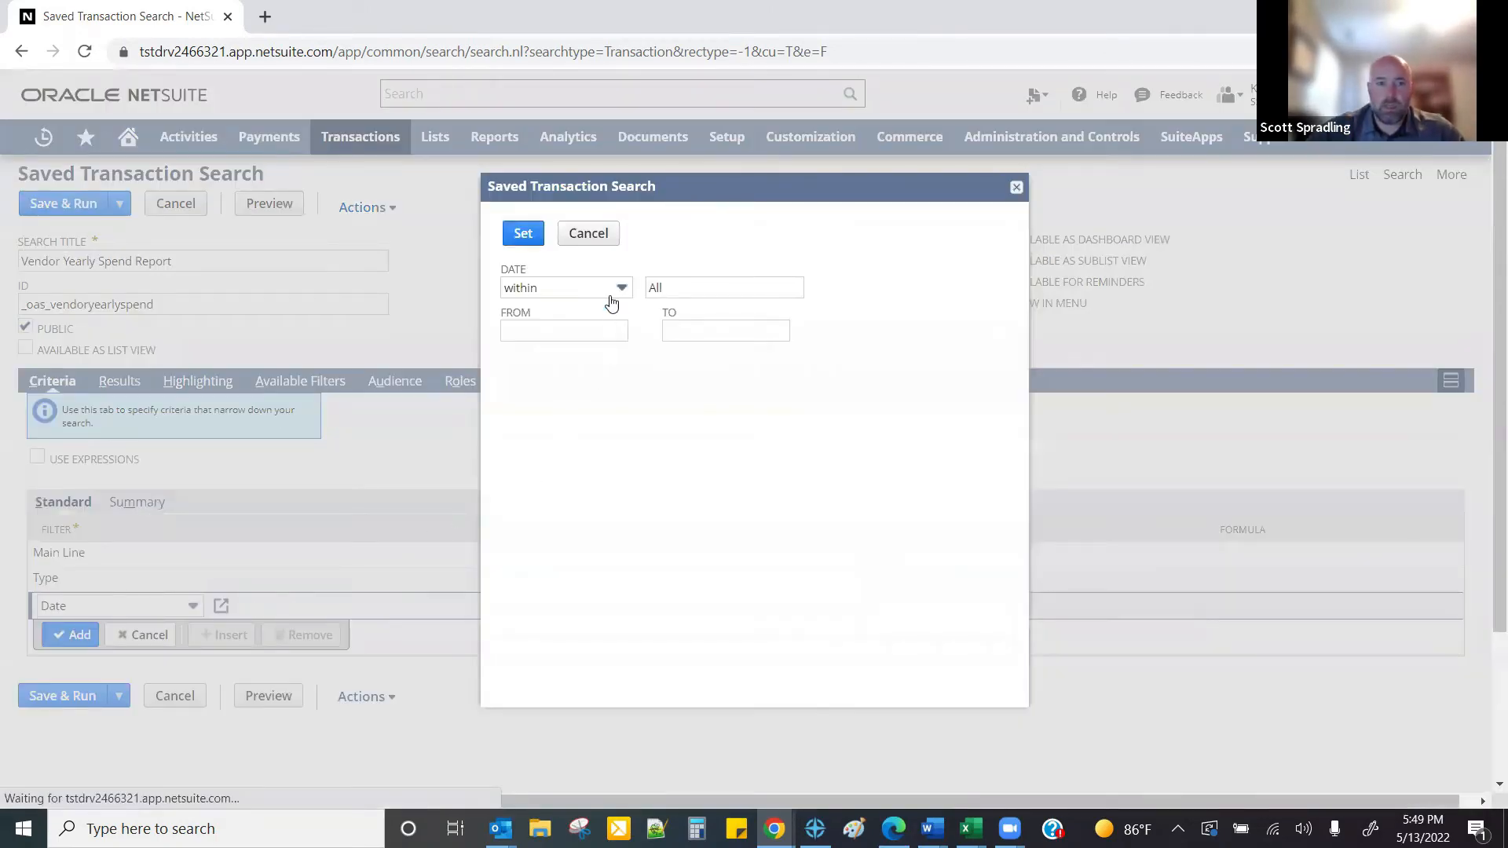
pyautogui.click(681, 289)
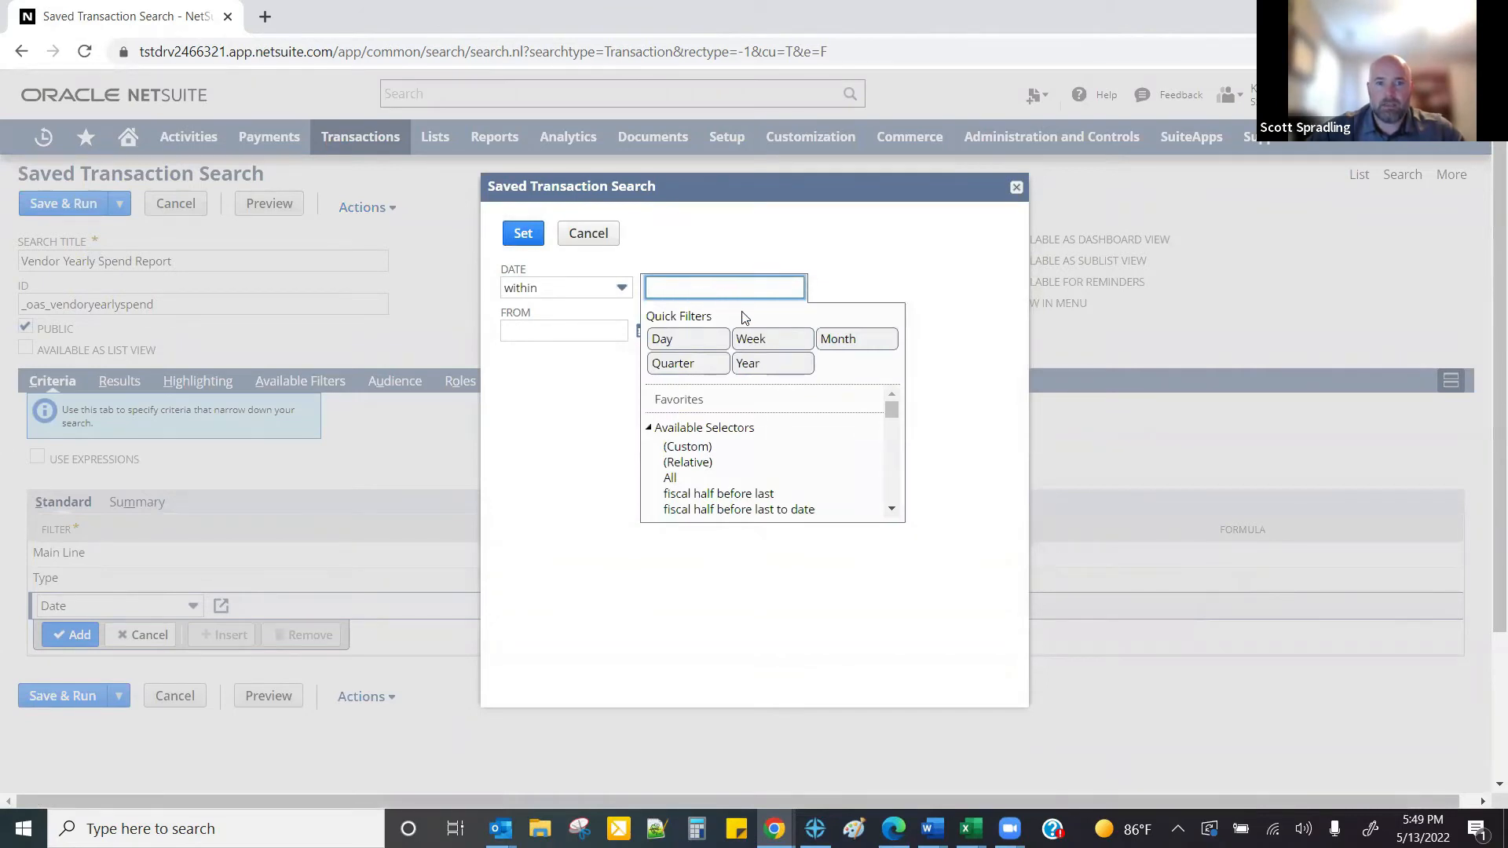
pyautogui.click(758, 366)
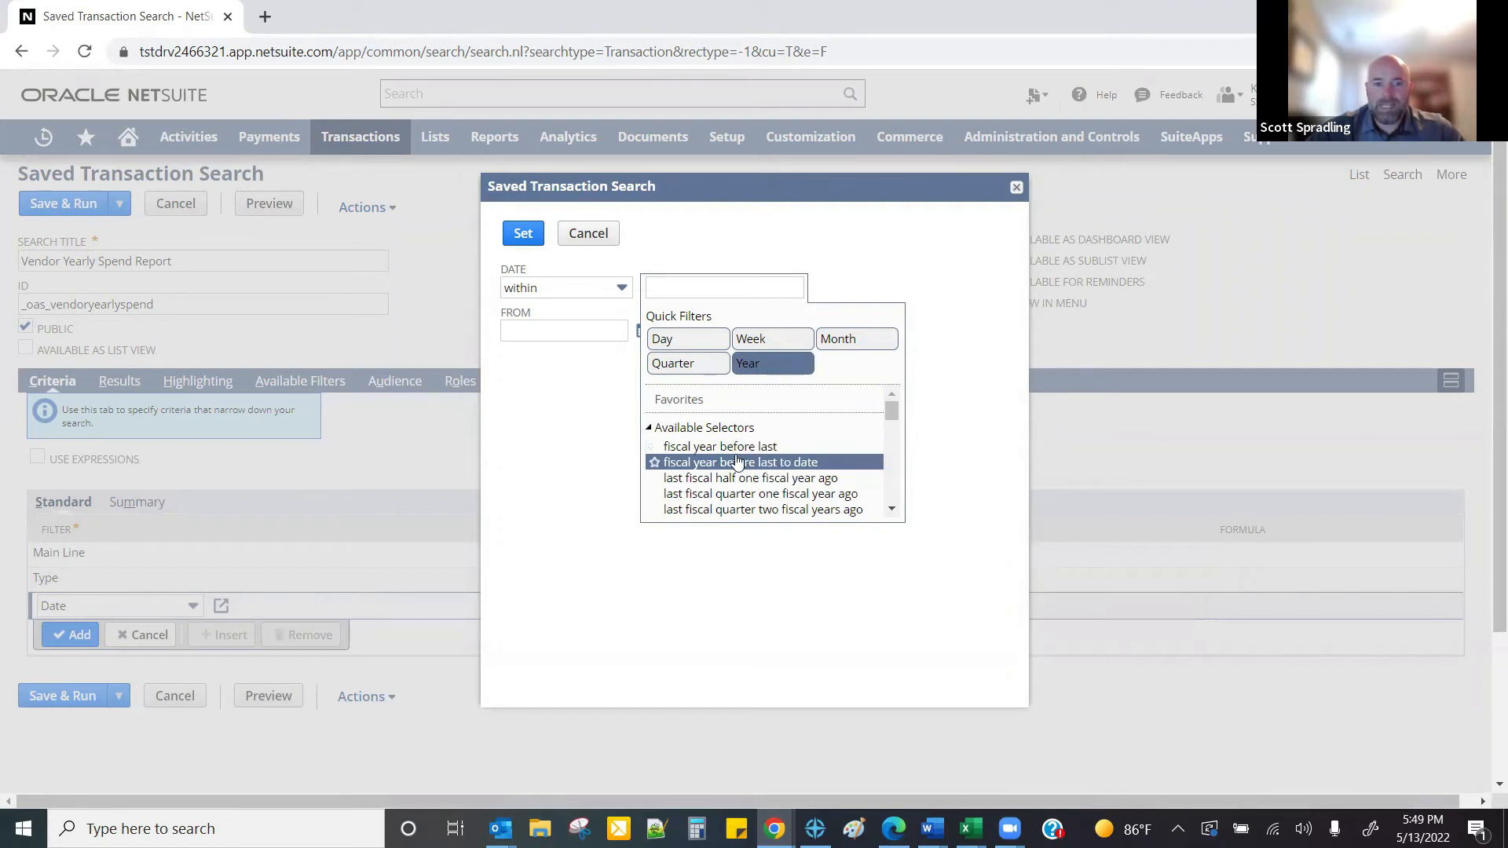
pyautogui.scroll(-5, 746, 459)
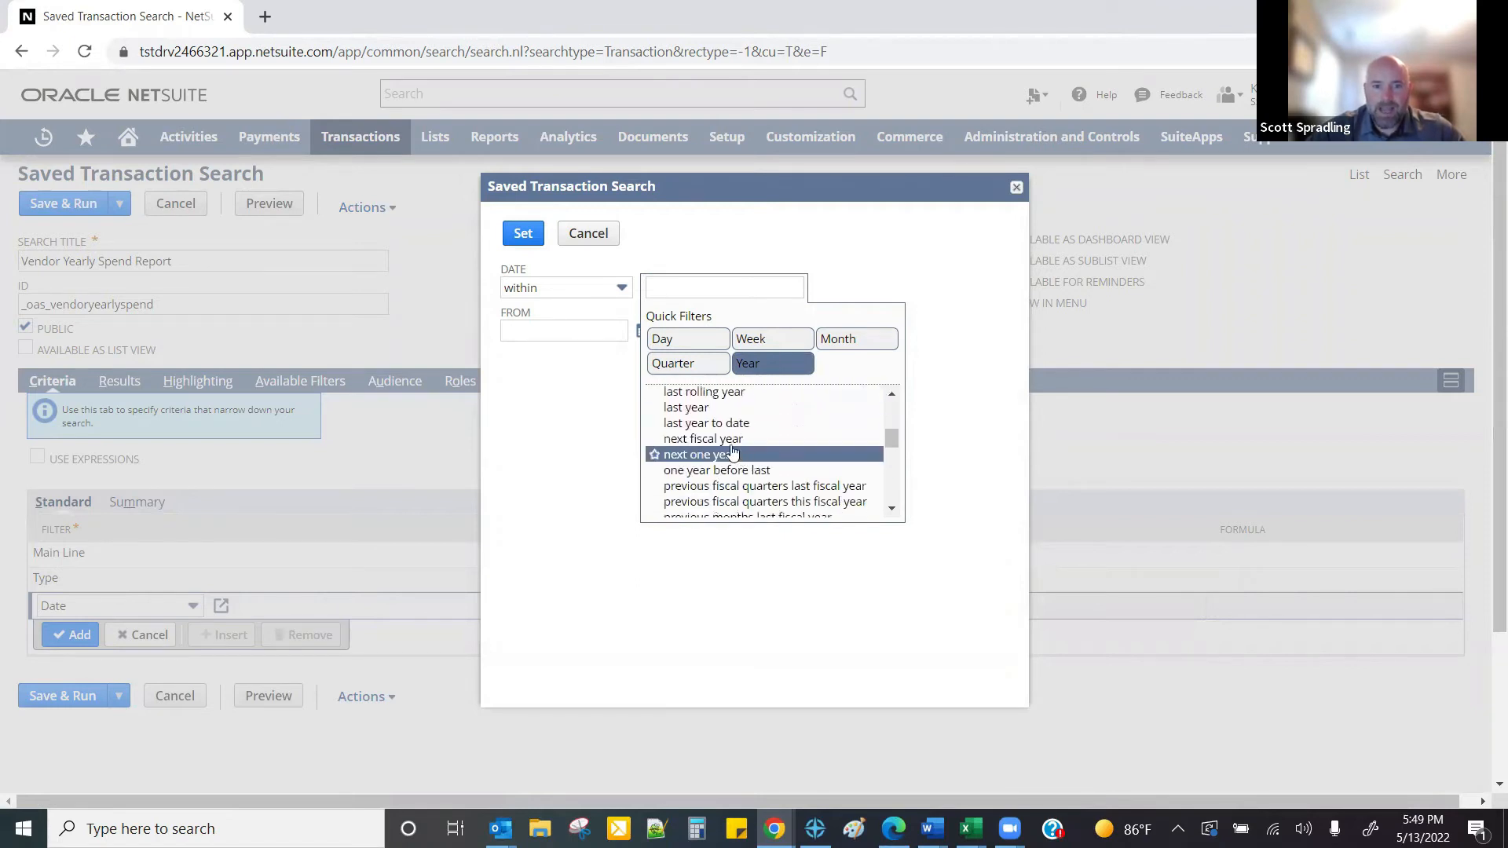
pyautogui.click(693, 408)
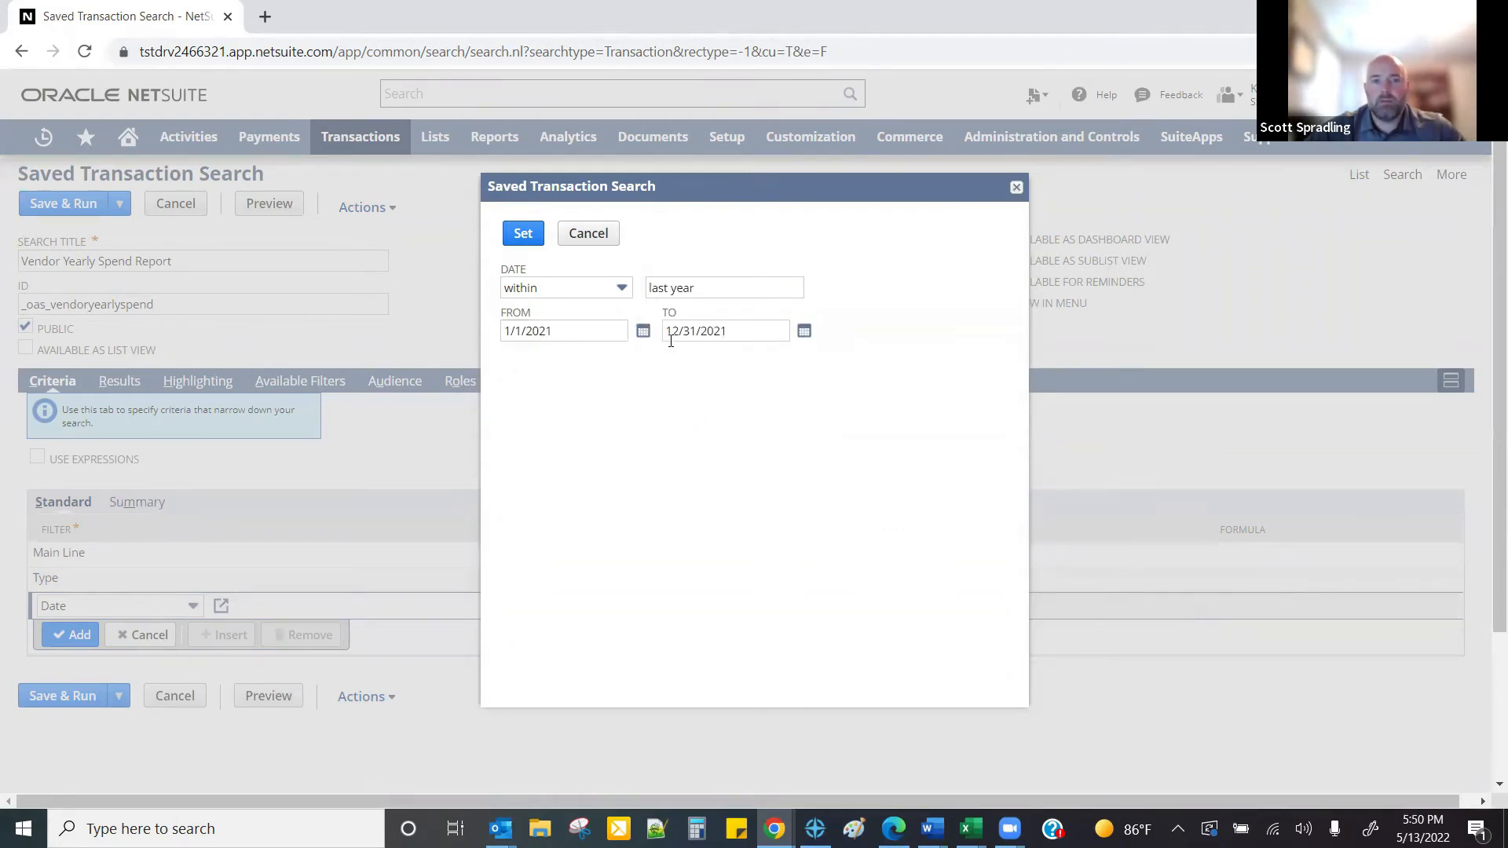
pyautogui.click(523, 234)
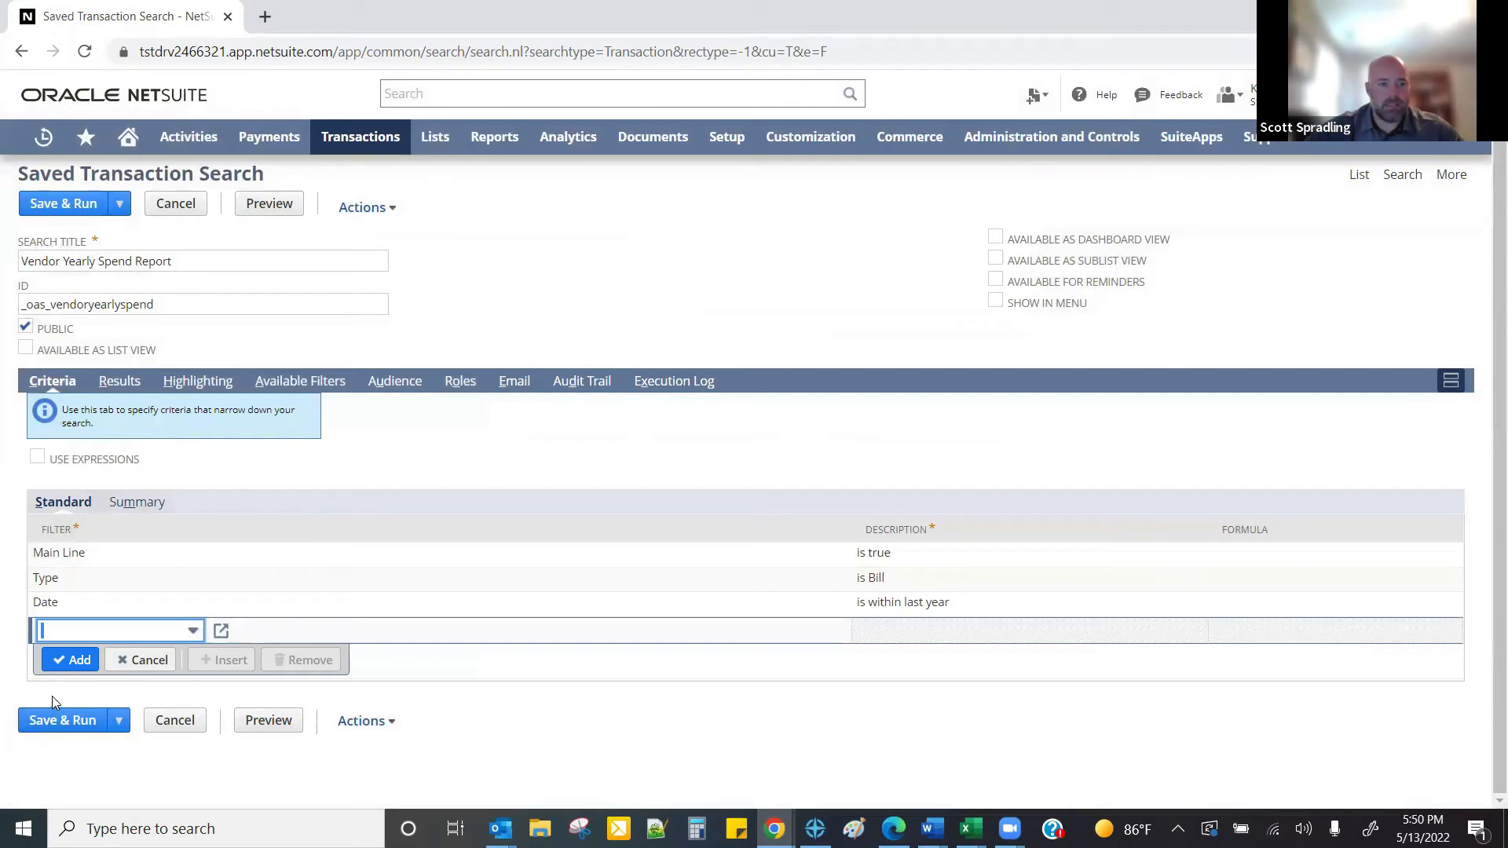
# - Add a Status criterion that limits the search to Bill:Paid In Full
pyautogui.click(84, 629)
pyautogui.write('Statistical')
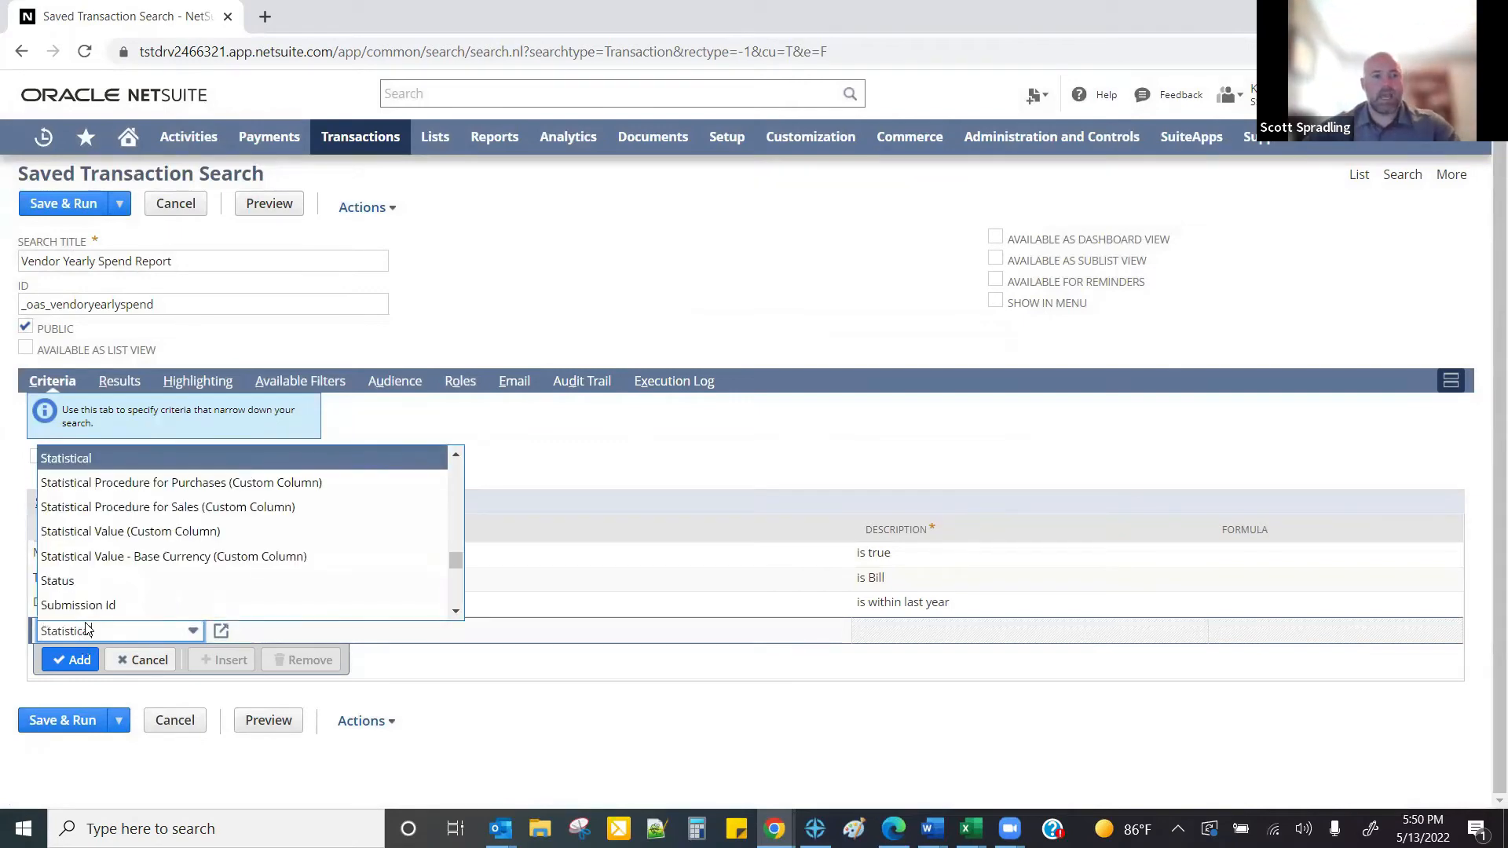
pyautogui.click(61, 581)
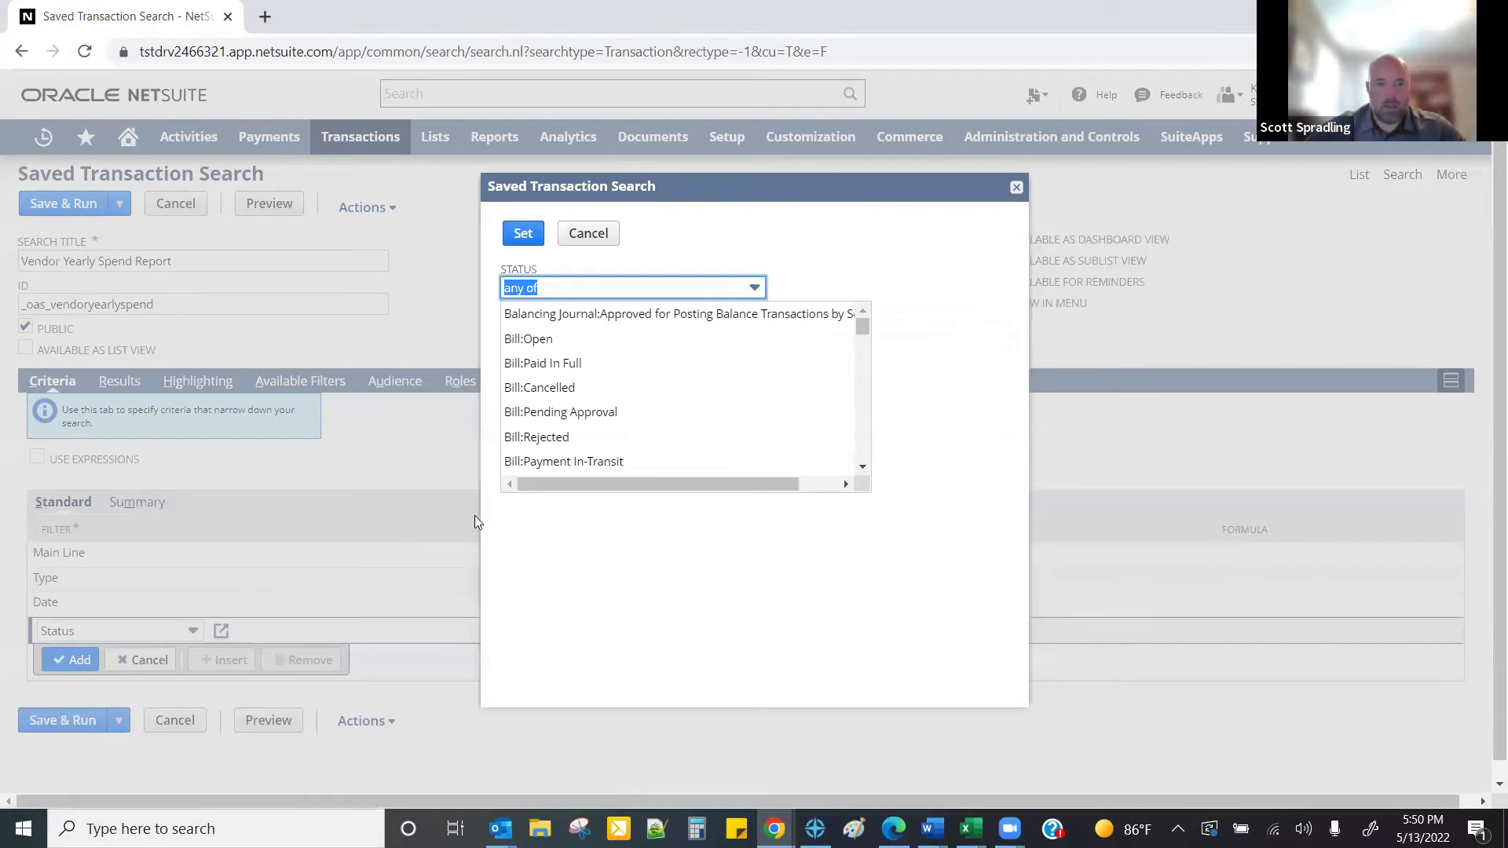
pyautogui.click(568, 365)
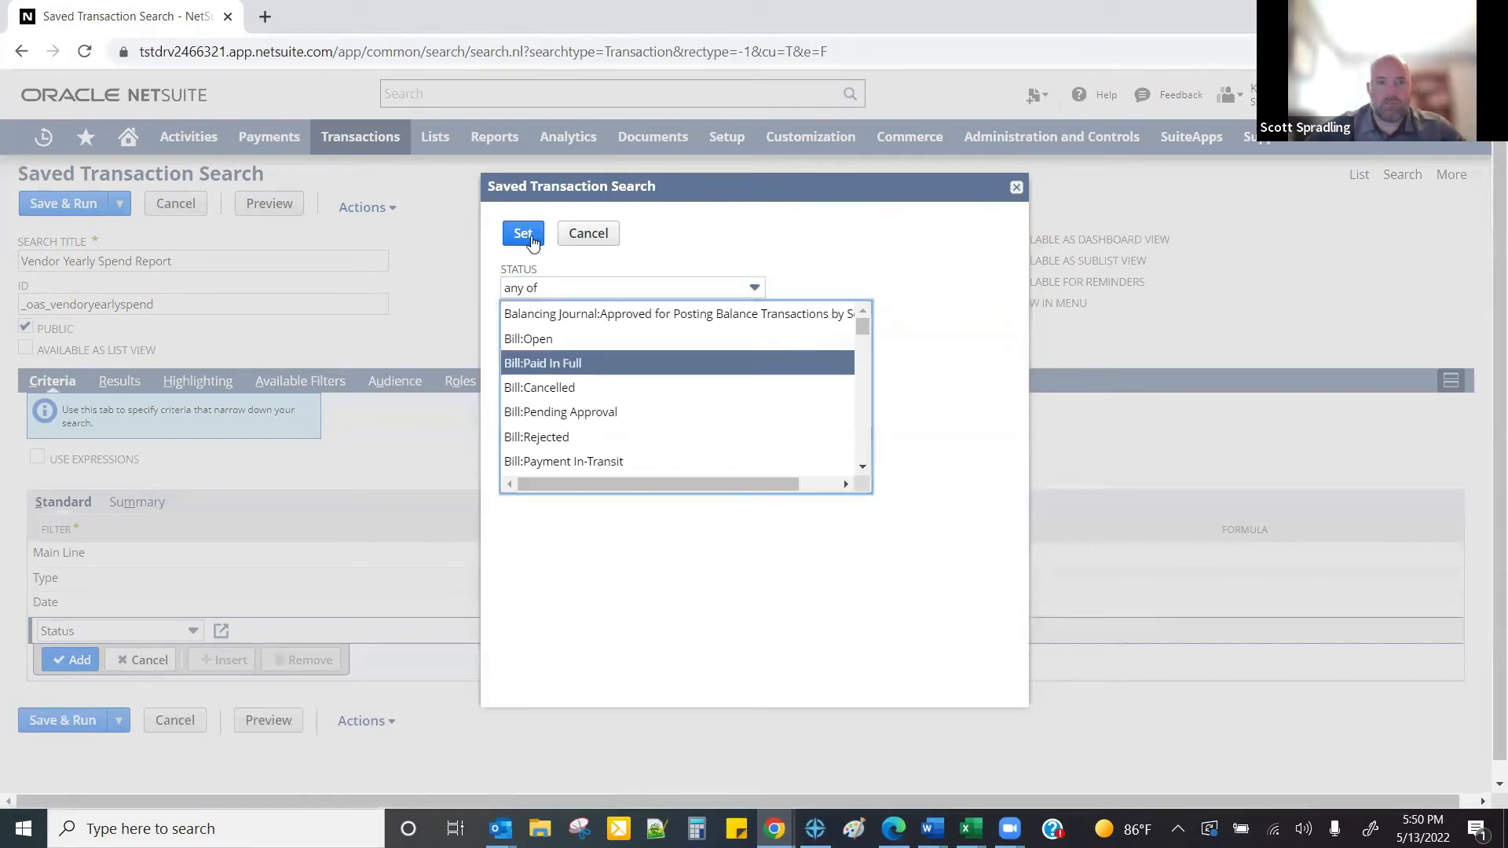
pyautogui.click(523, 233)
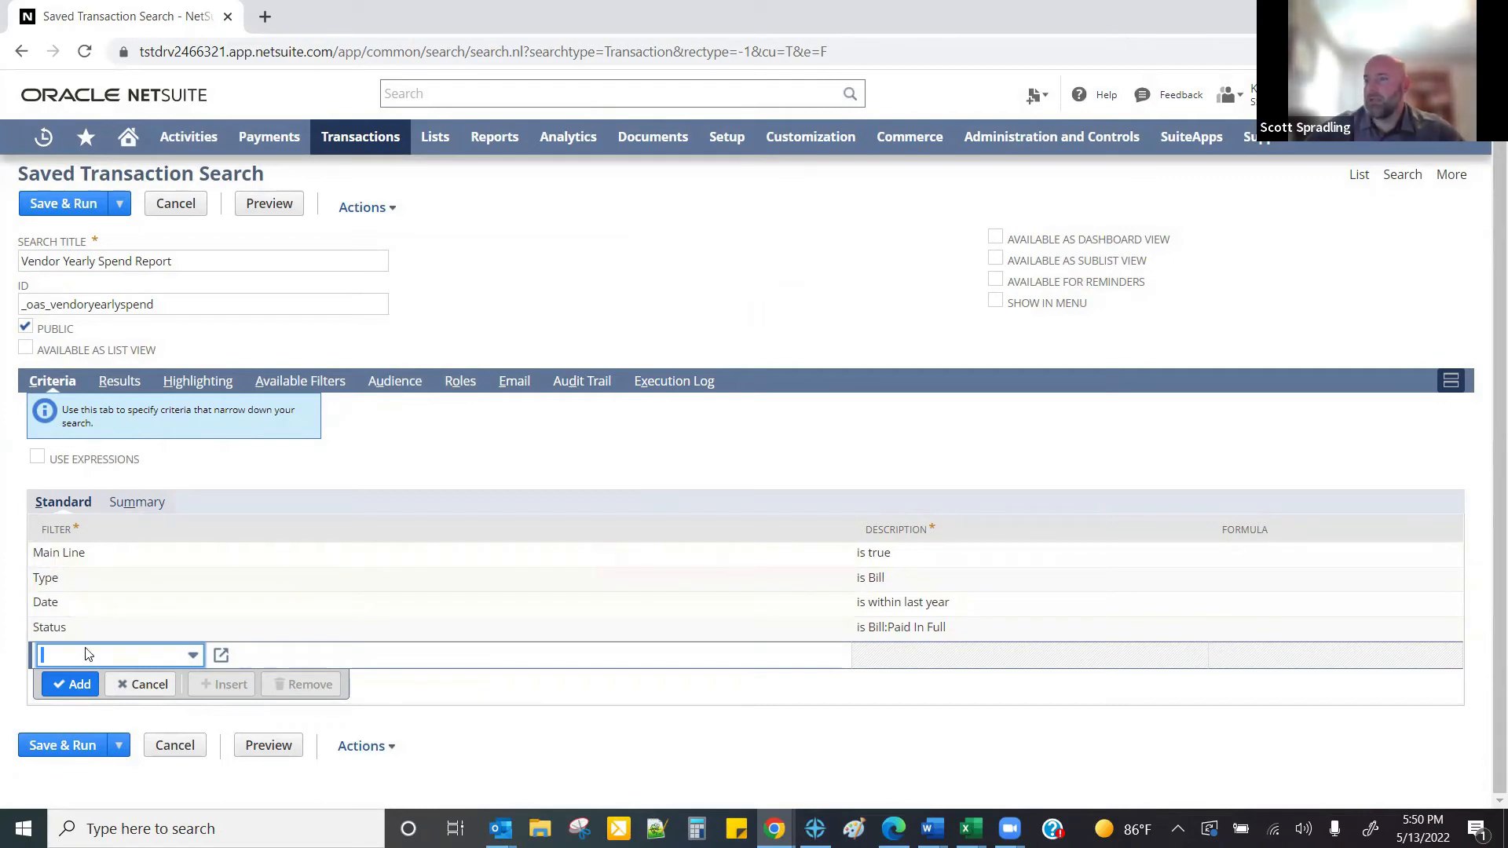
# - Add an Amount Paid criterion that keeps only transactions with an amount not equal to 0.00
pyautogui.write('am')
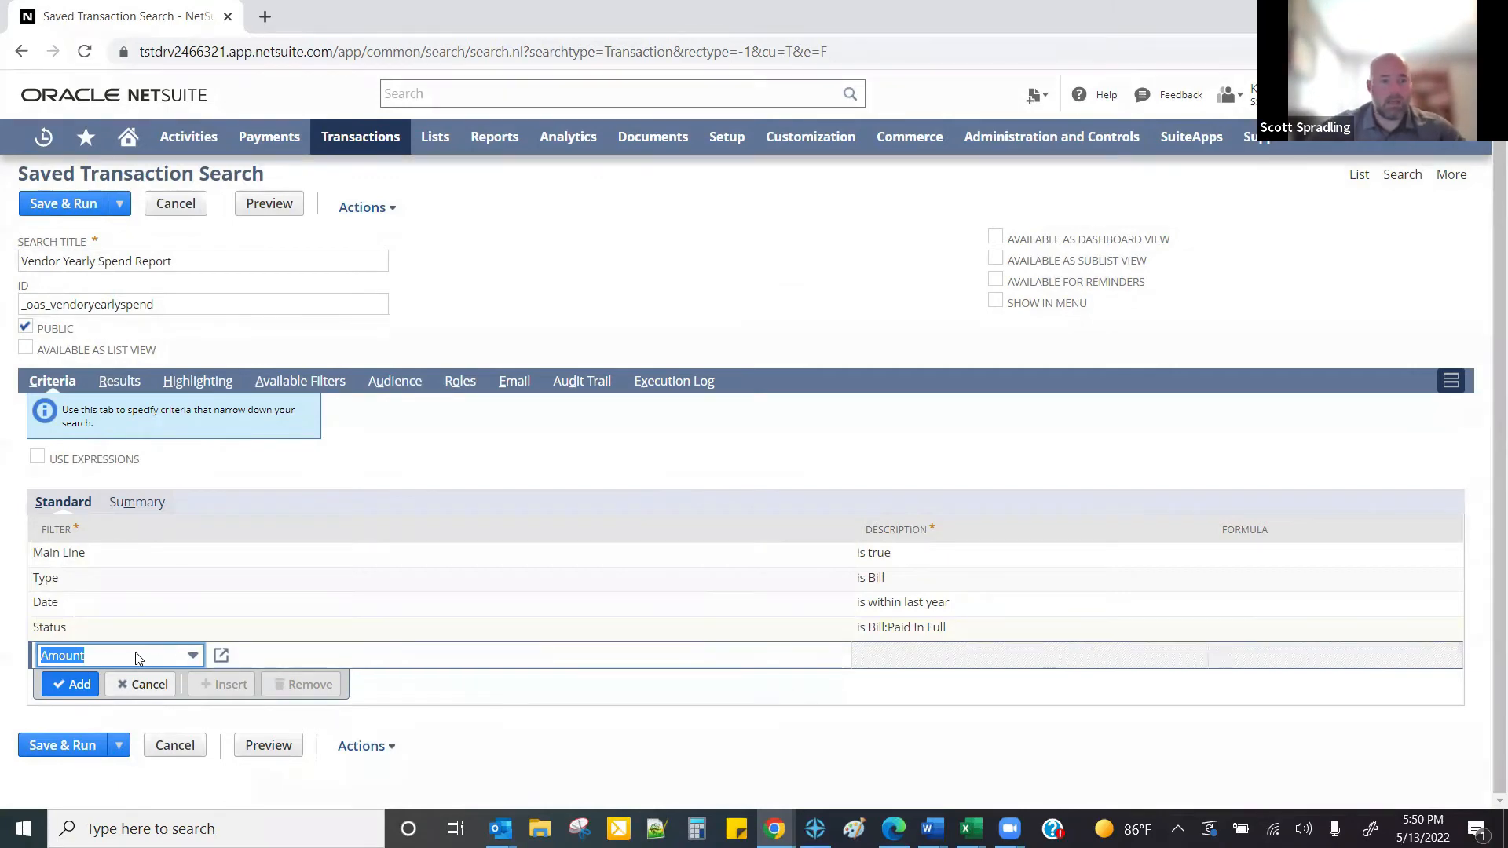
pyautogui.click(138, 656)
pyautogui.scroll(-2, 108, 577)
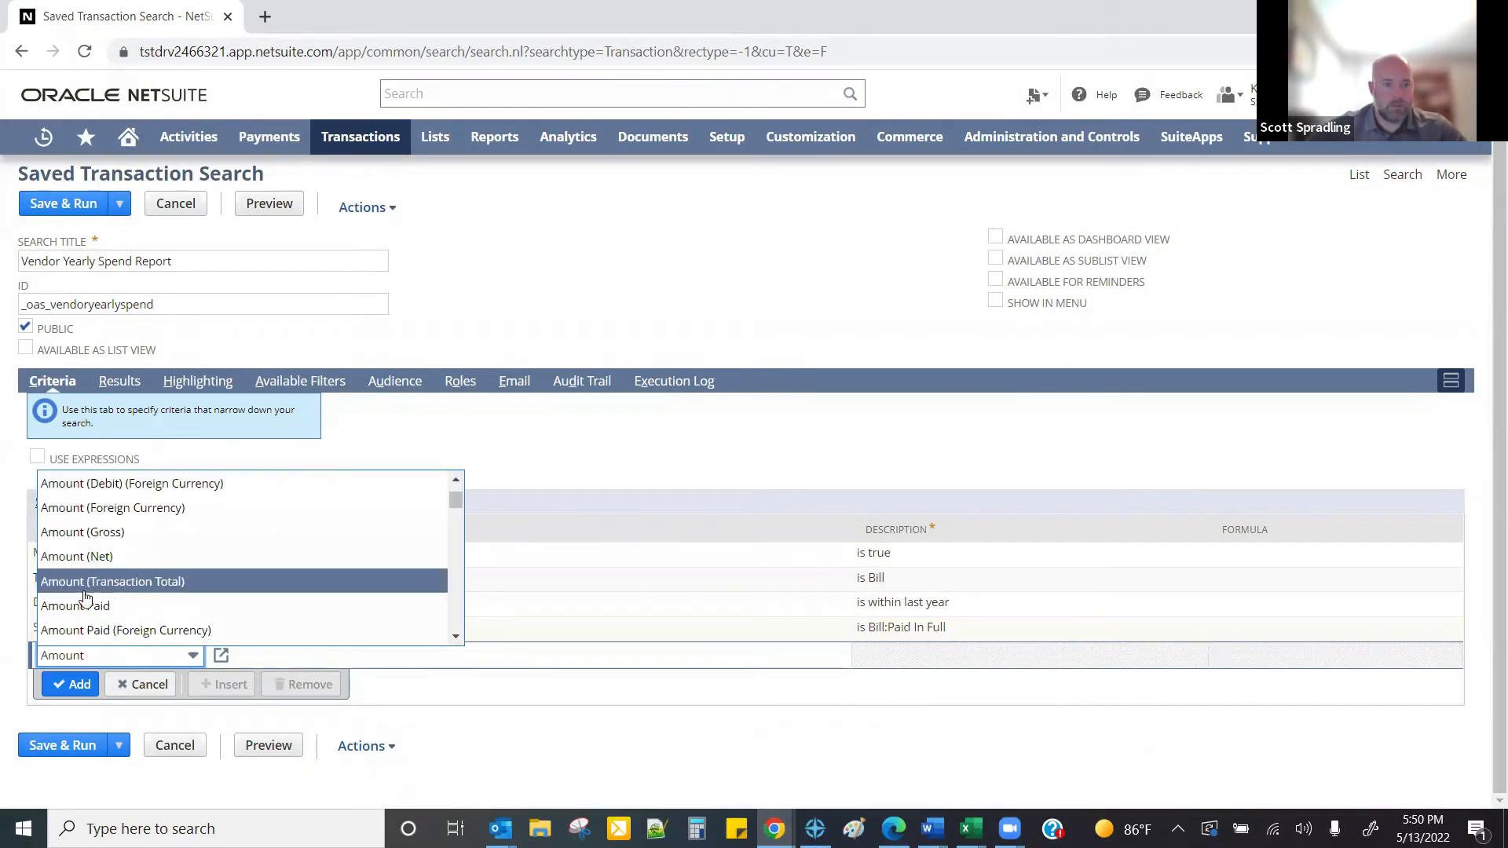
pyautogui.click(76, 608)
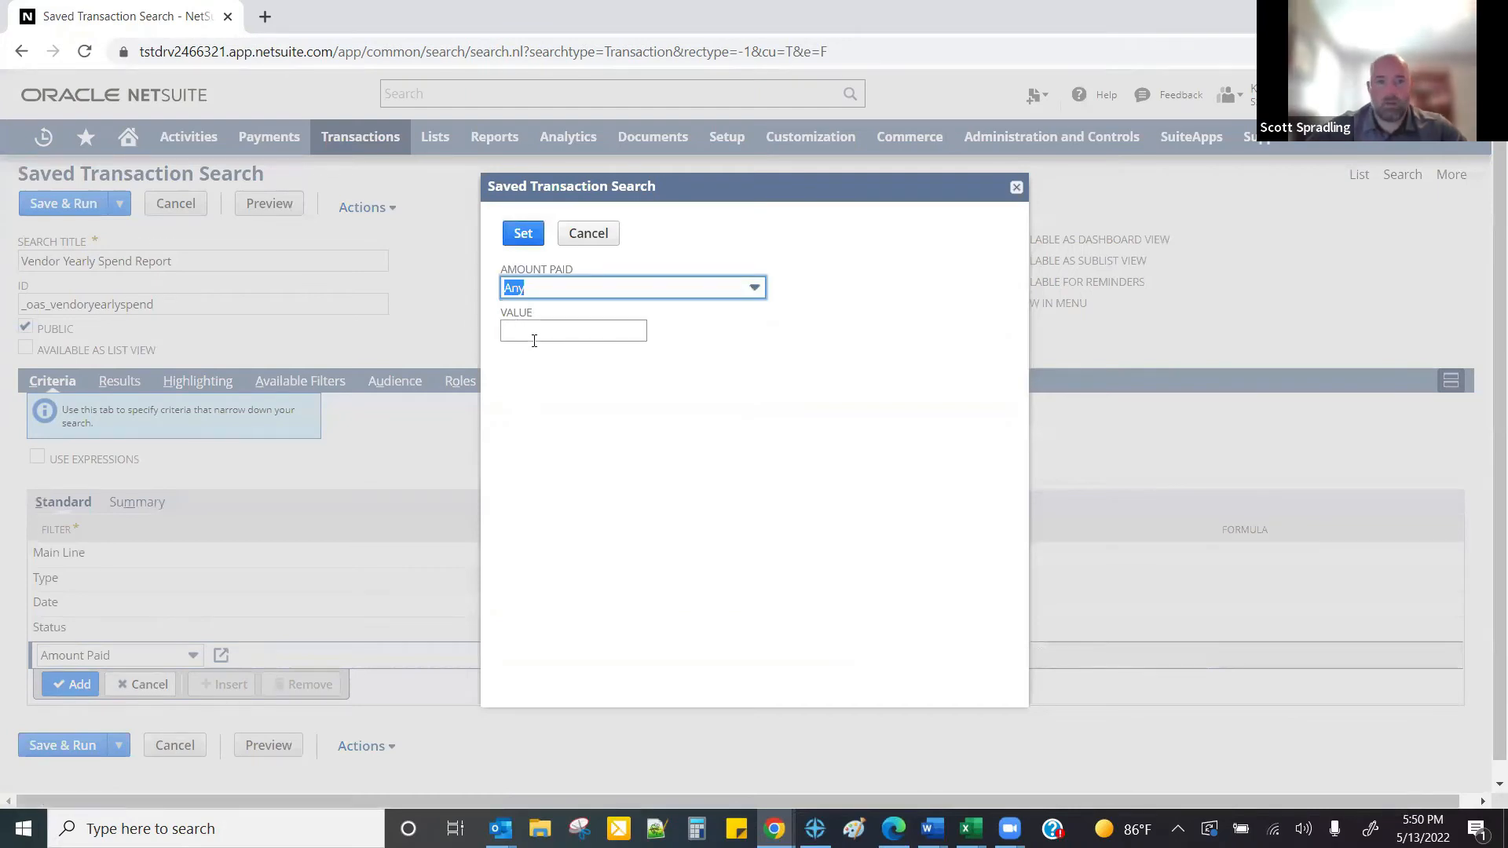
pyautogui.click(554, 292)
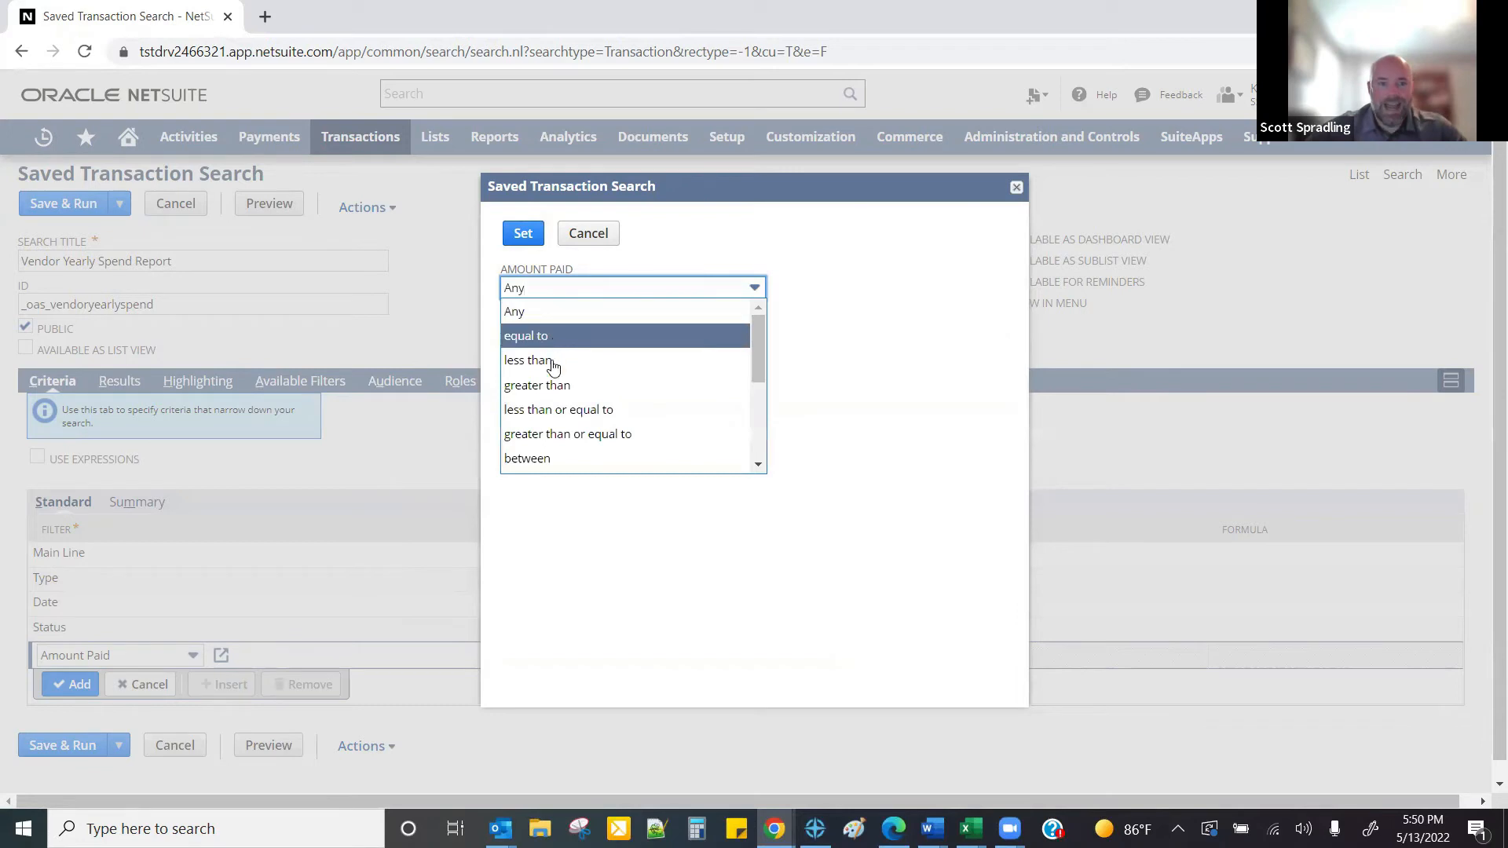
pyautogui.scroll(-2, 556, 401)
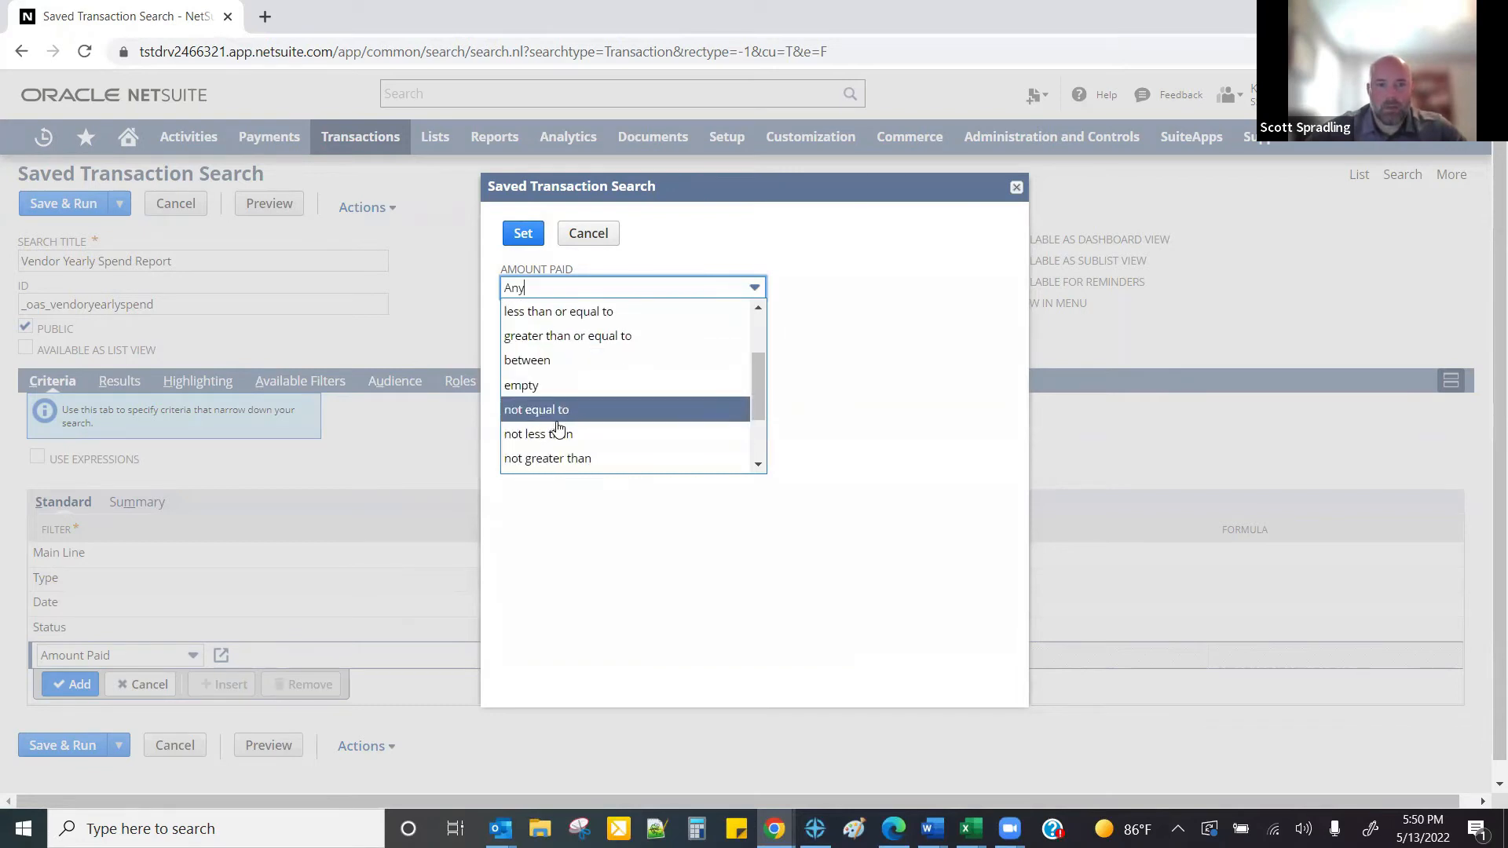
pyautogui.scroll(-2, 558, 428)
pyautogui.scroll(4, 556, 444)
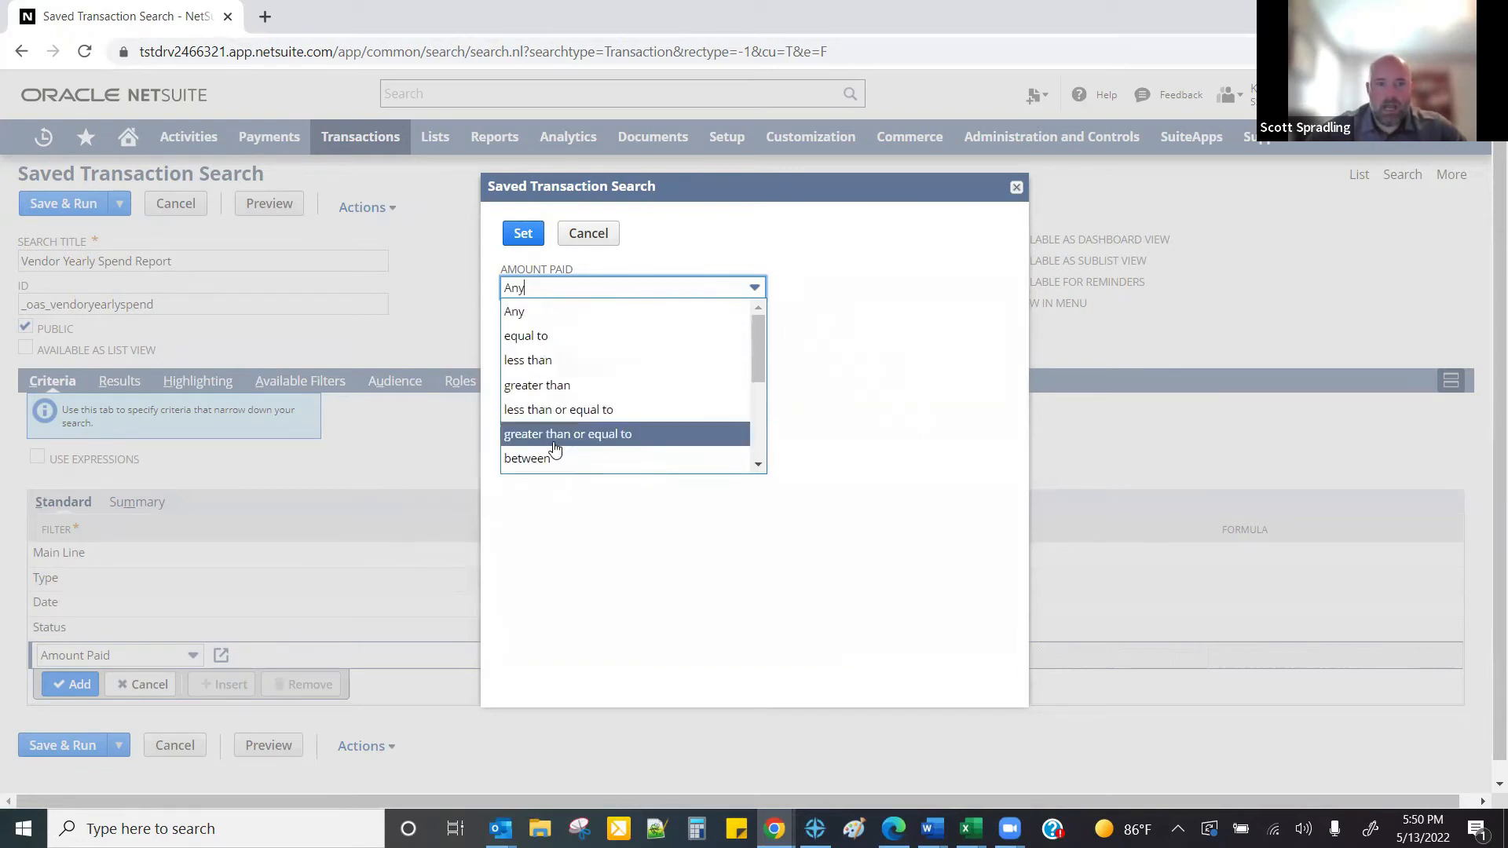
pyautogui.scroll(-4, 548, 448)
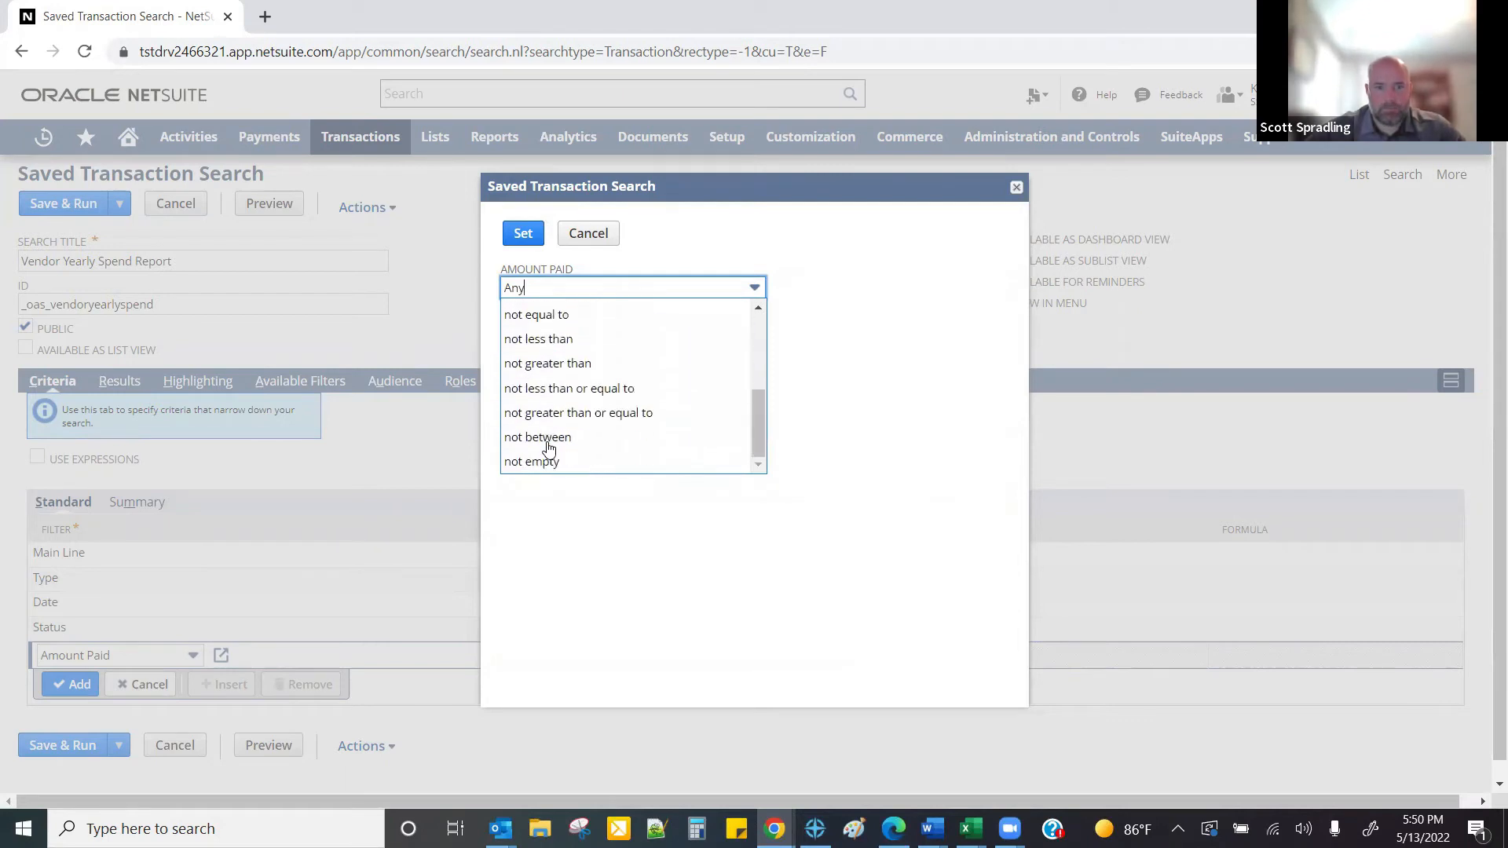
pyautogui.scroll(2, 573, 417)
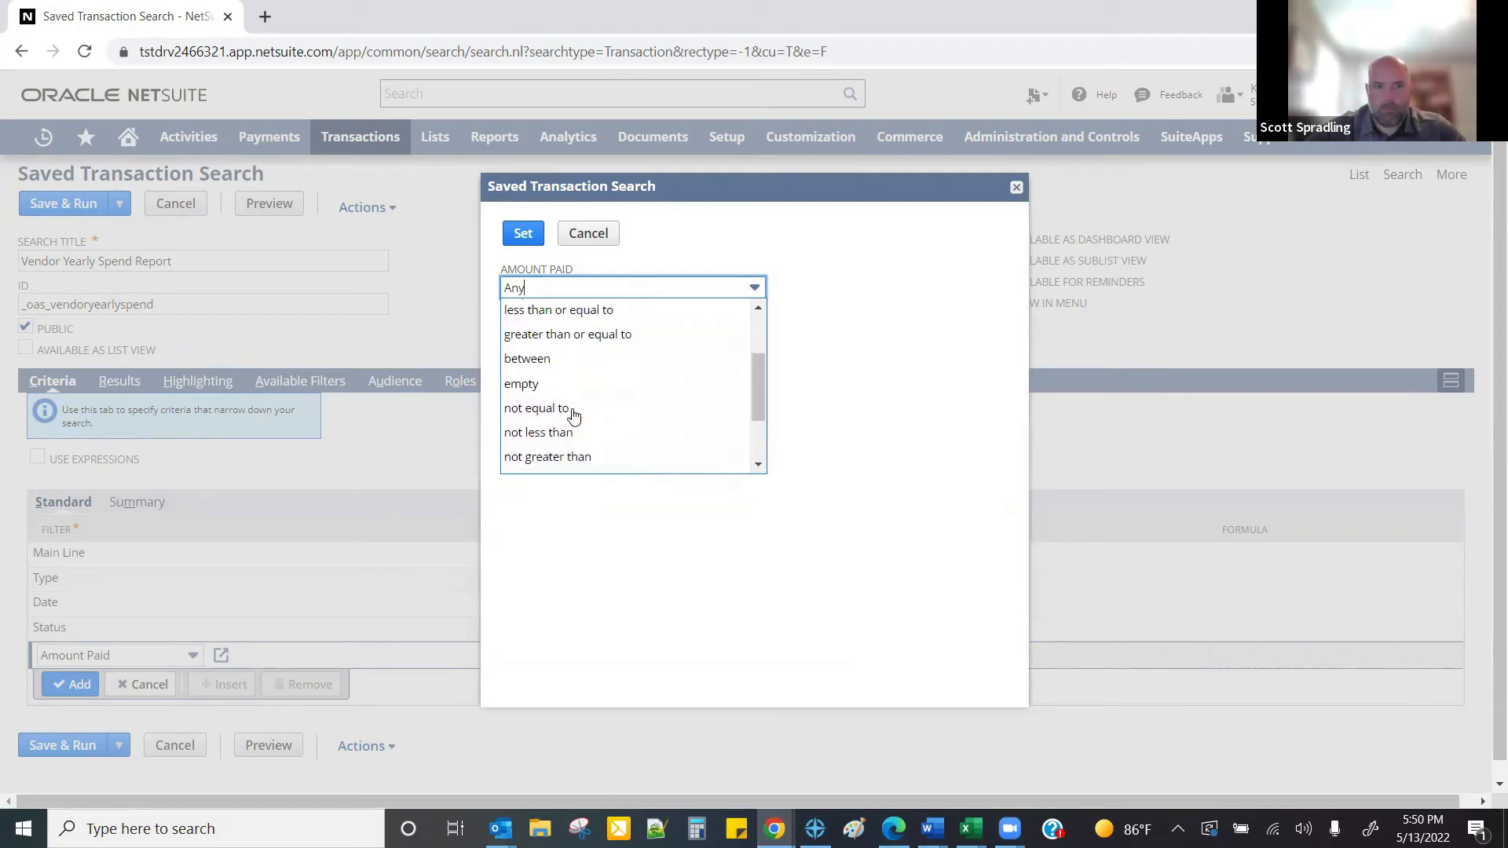
pyautogui.click(561, 414)
pyautogui.click(554, 325)
pyautogui.write('0')
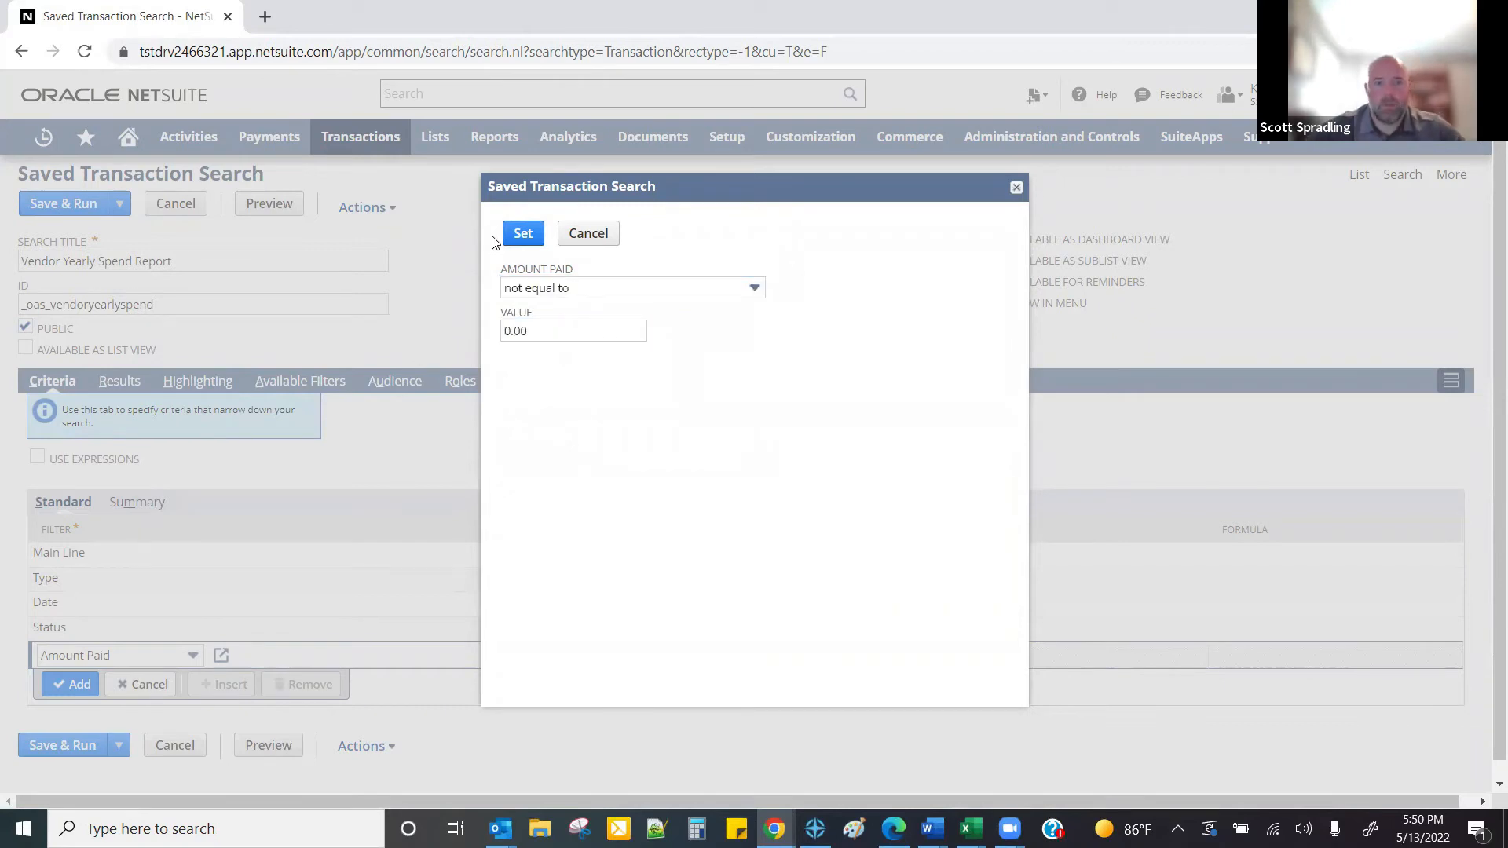
pyautogui.click(523, 233)
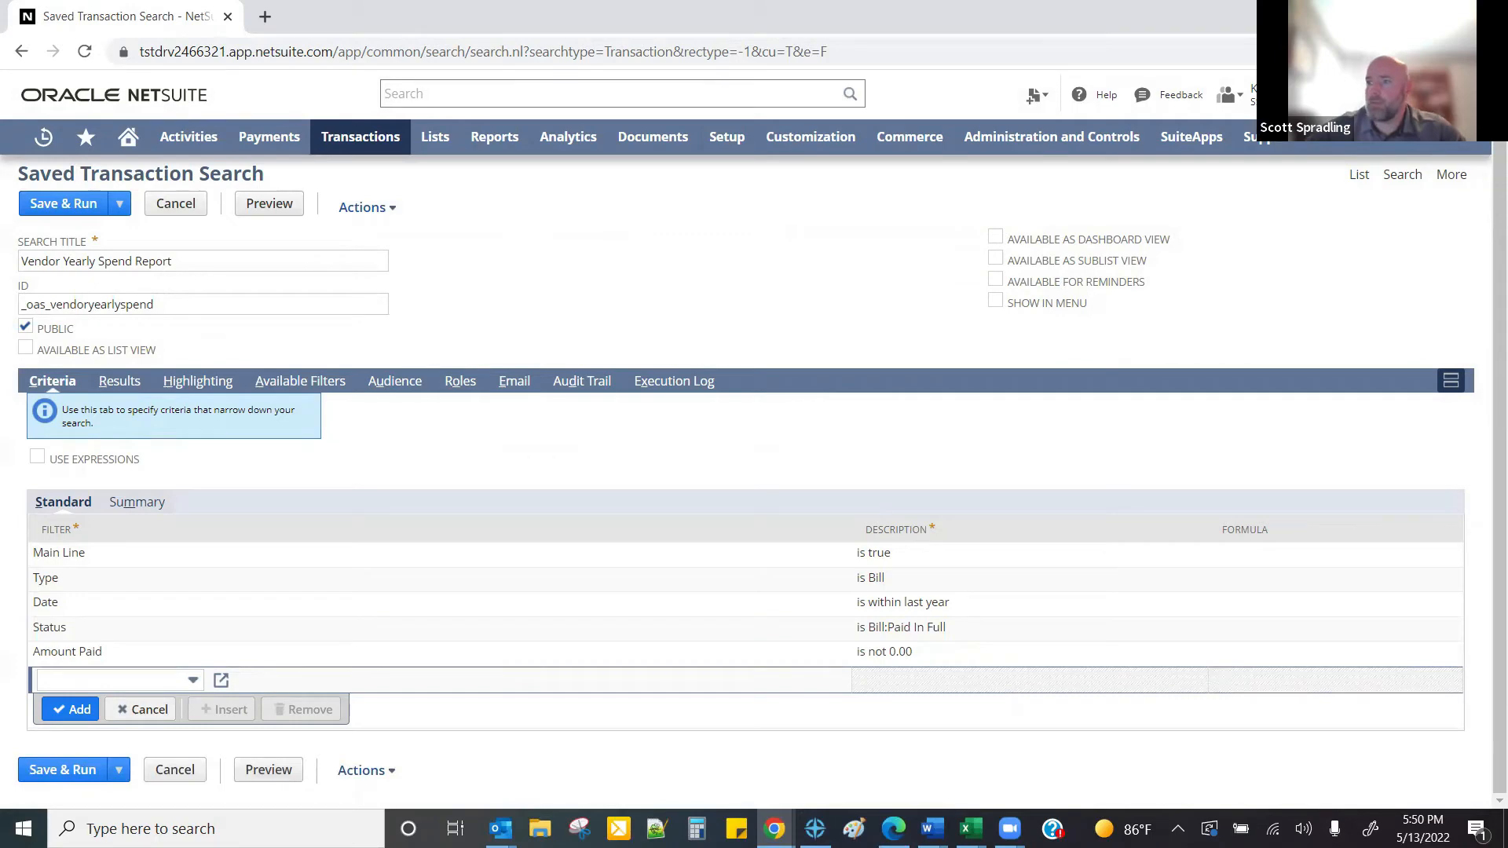
# - Remove all default columns from the search results
pyautogui.click(115, 384)
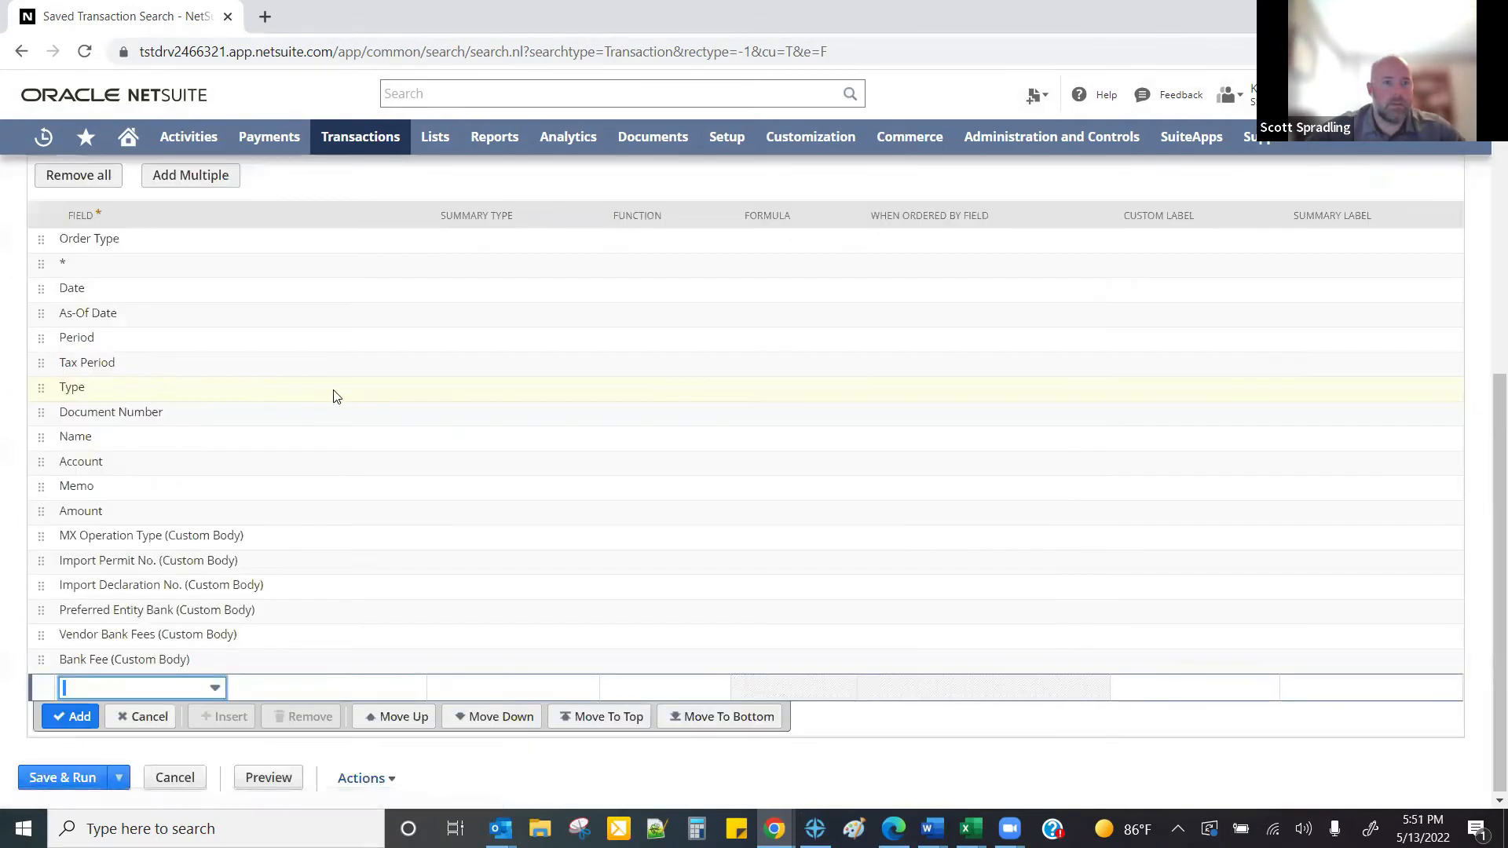
pyautogui.scroll(2, 263, 374)
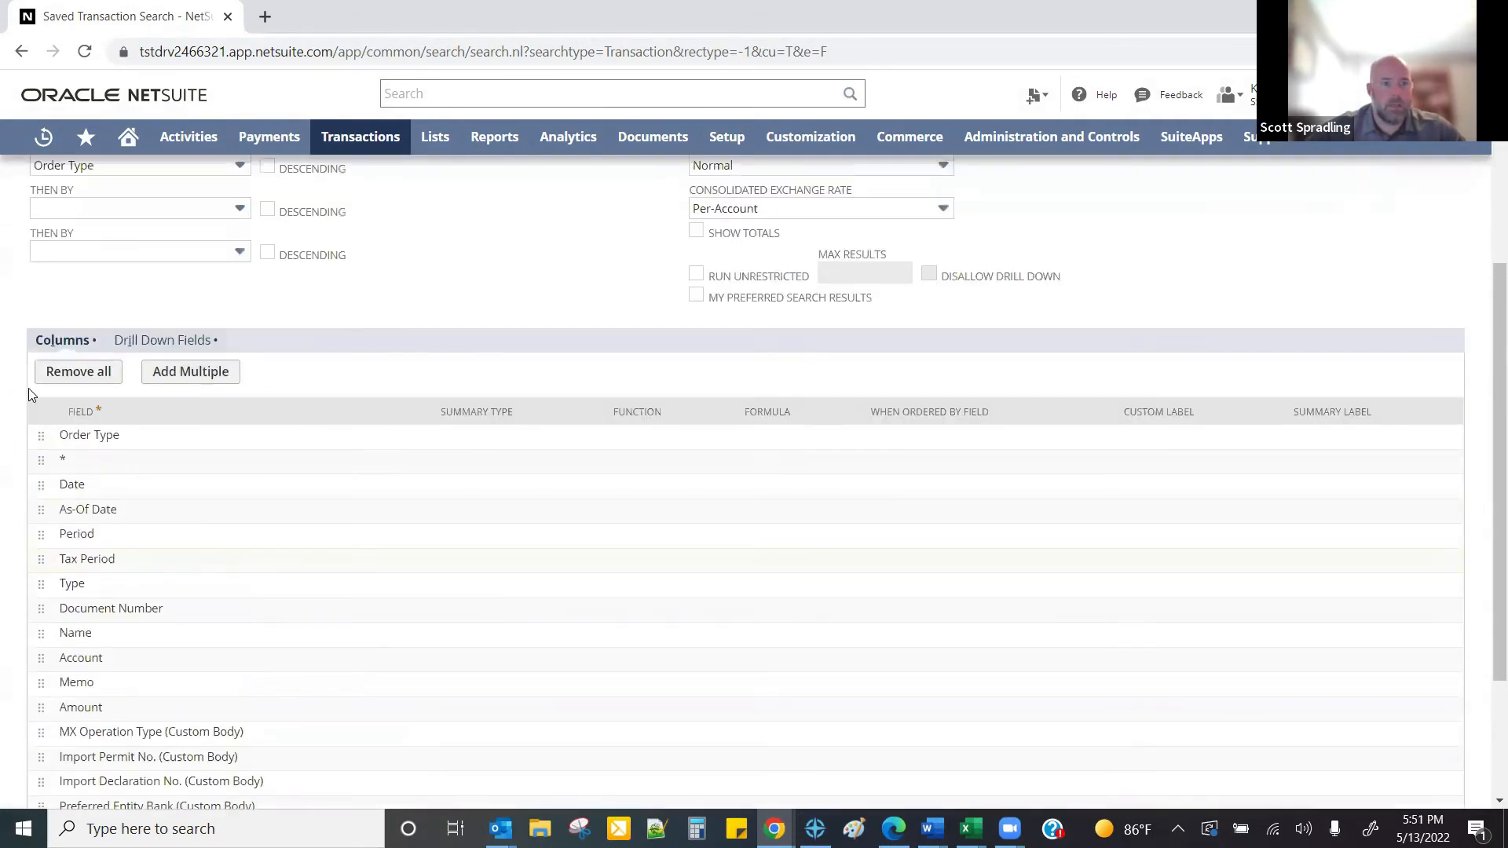
pyautogui.click(72, 376)
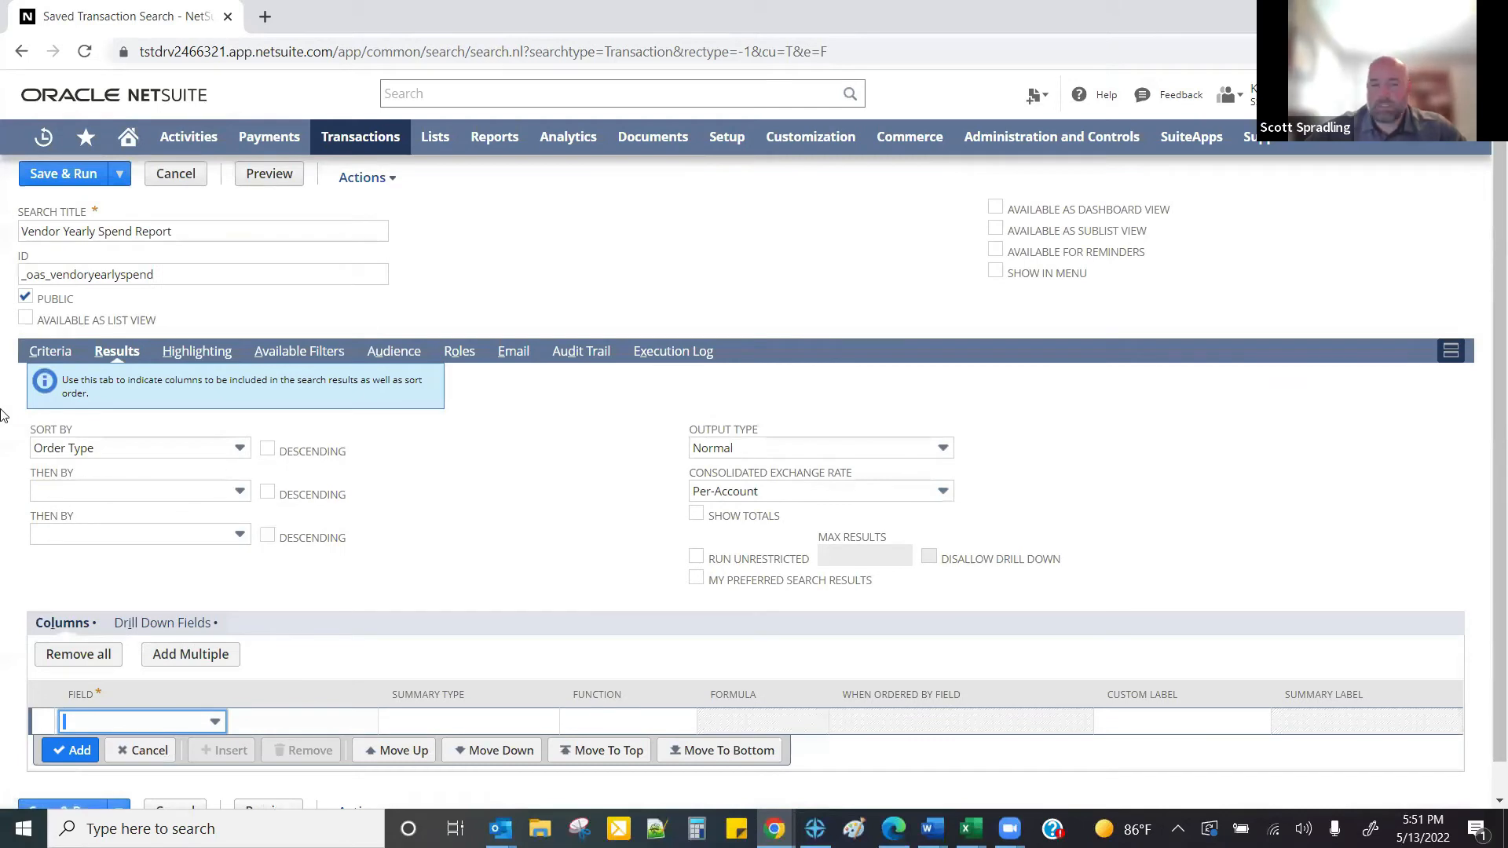
# - Sort the results by Amount Paid in descending order and turn on Show Totals
pyautogui.click(101, 449)
pyautogui.write('Amount')
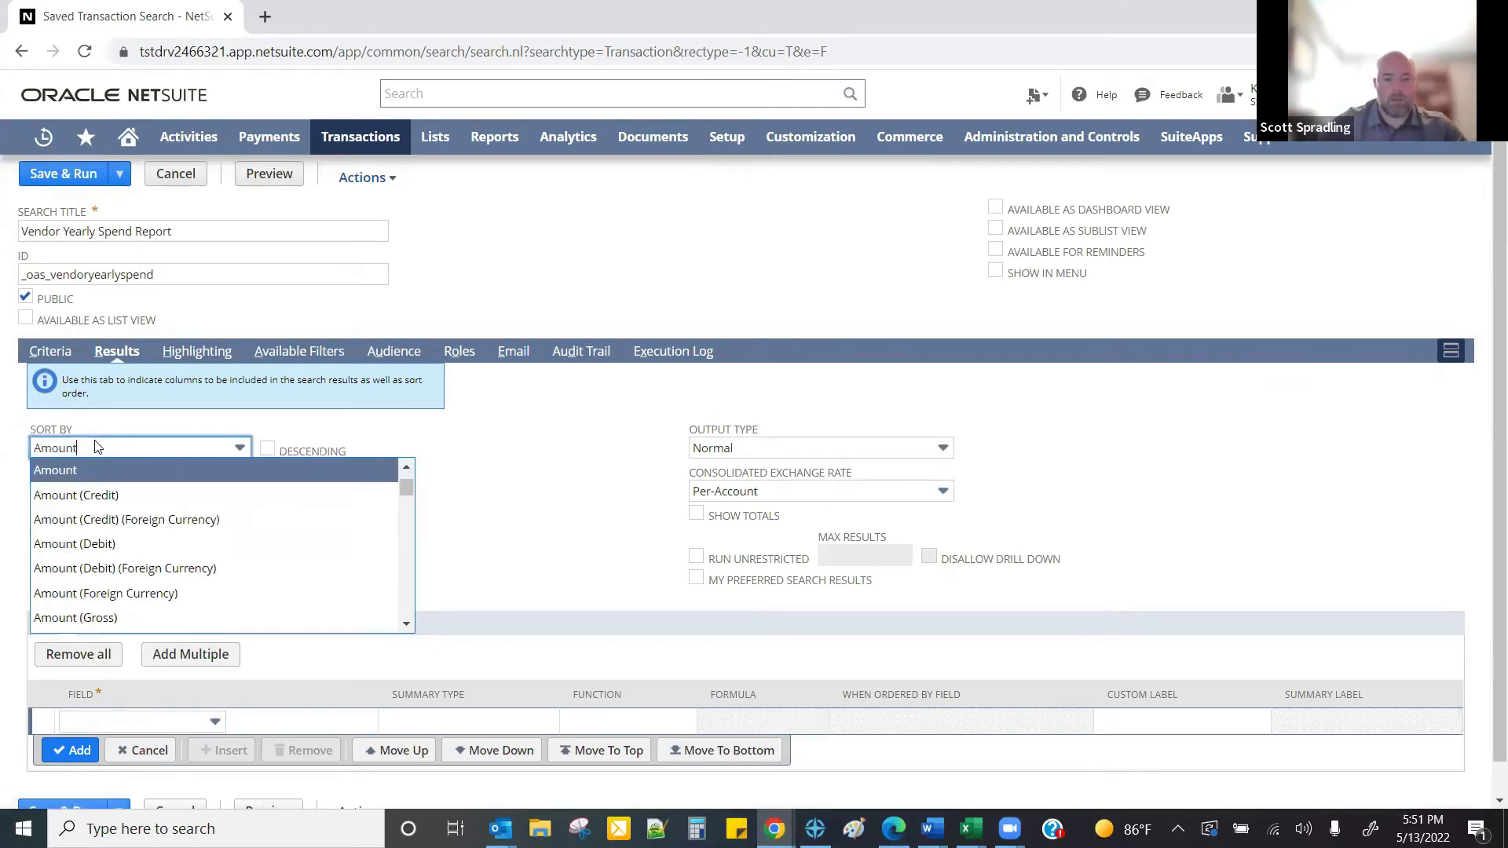
pyautogui.scroll(-1, 105, 564)
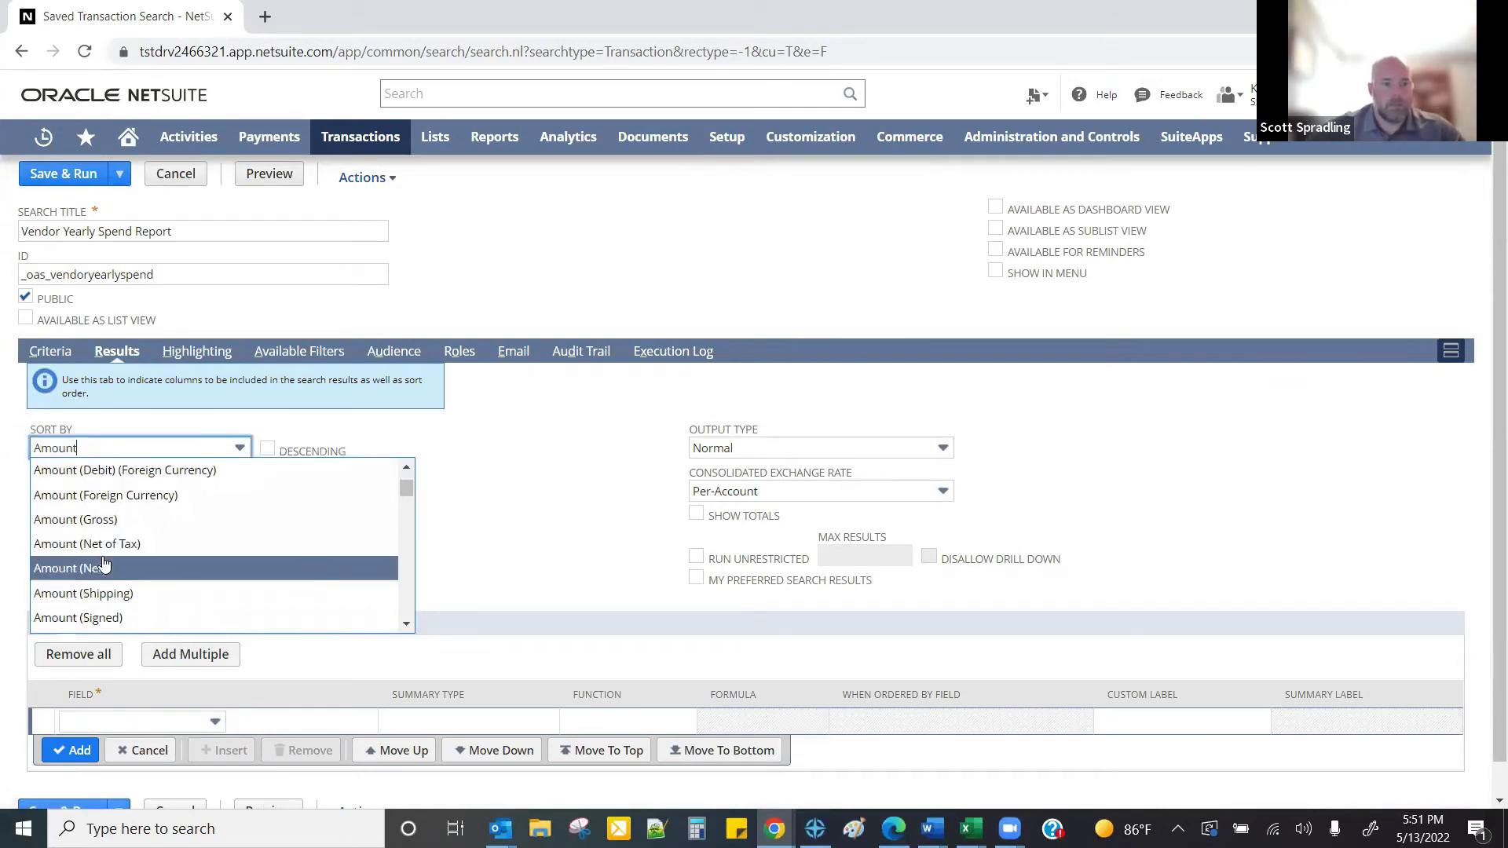
pyautogui.scroll(-1, 105, 565)
pyautogui.scroll(-2, 98, 562)
pyautogui.click(84, 549)
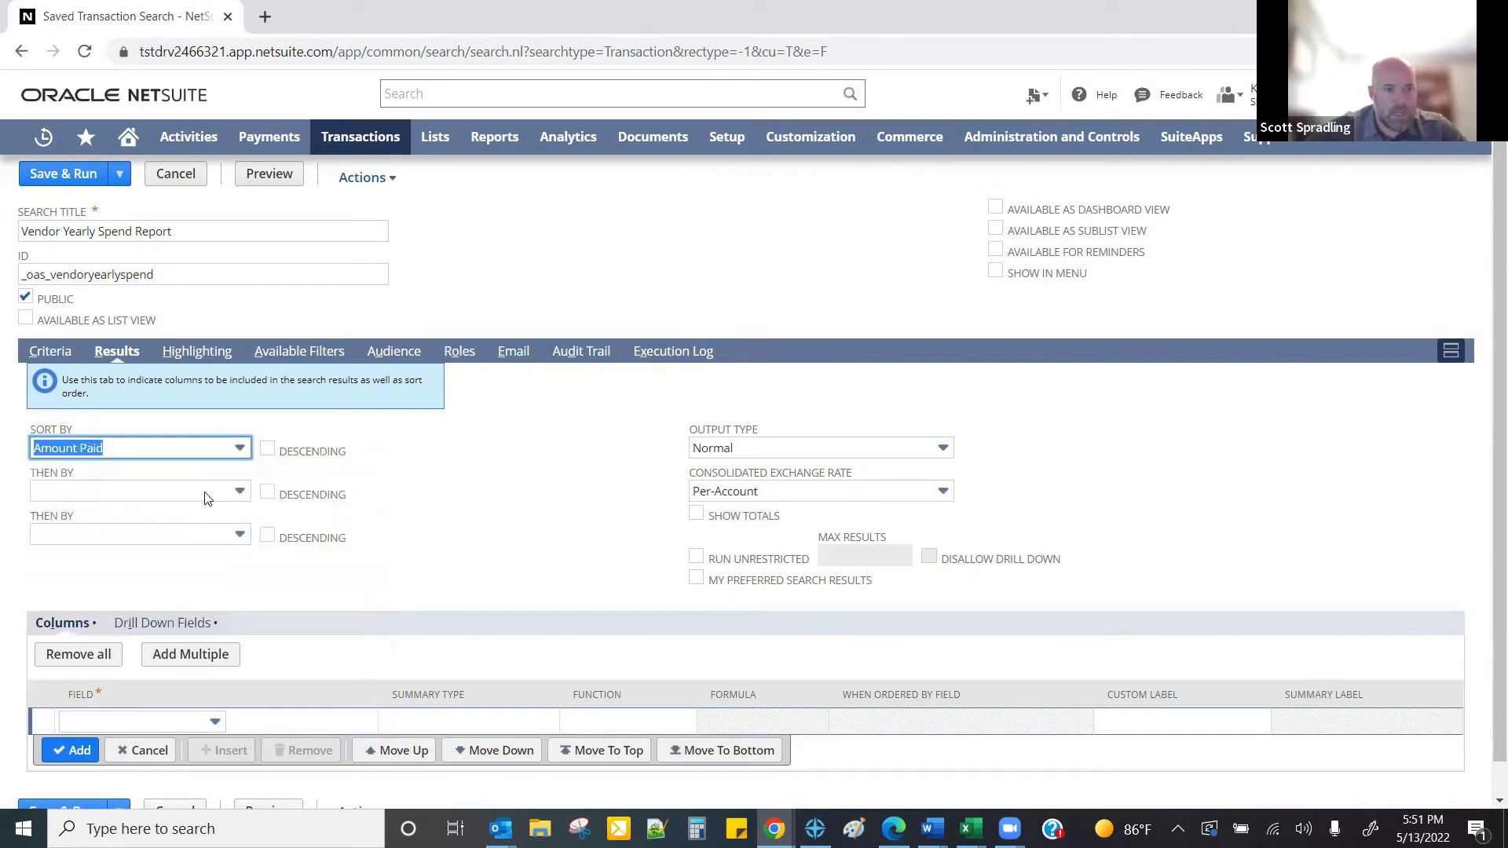
pyautogui.click(268, 449)
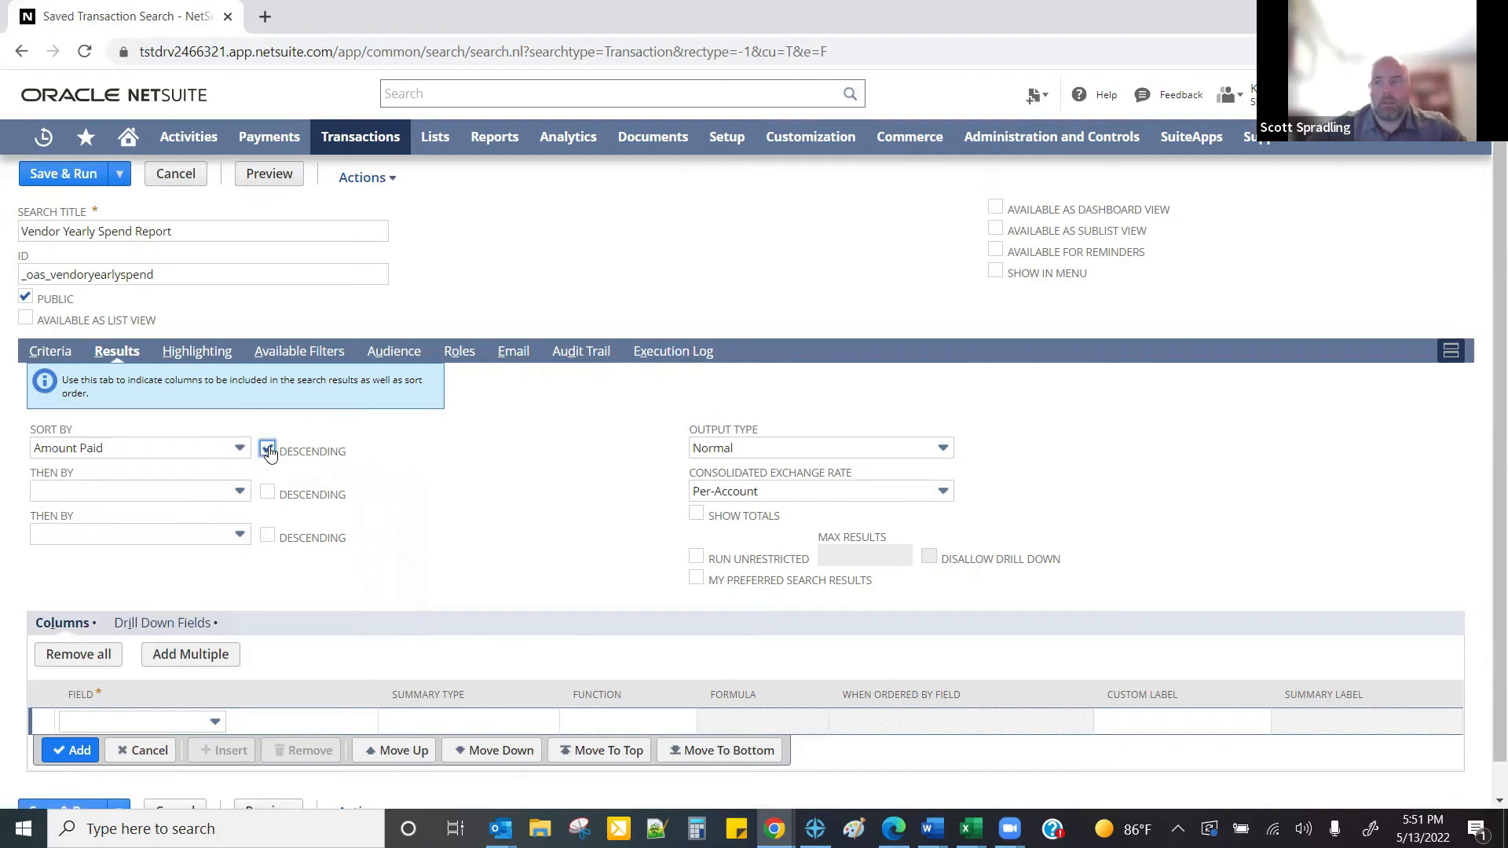
pyautogui.scroll(-1, 472, 479)
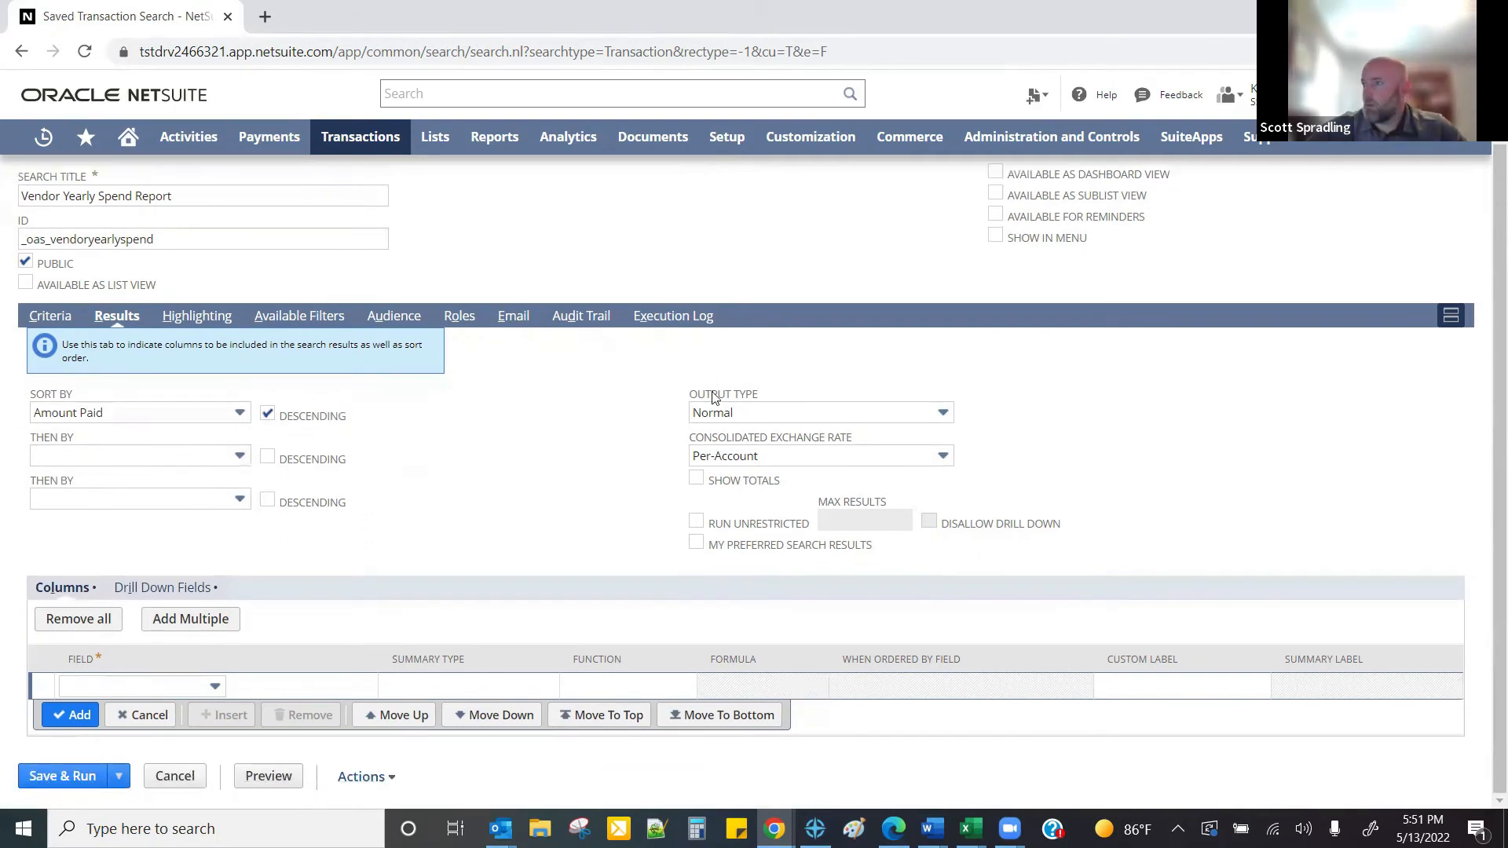
pyautogui.click(696, 478)
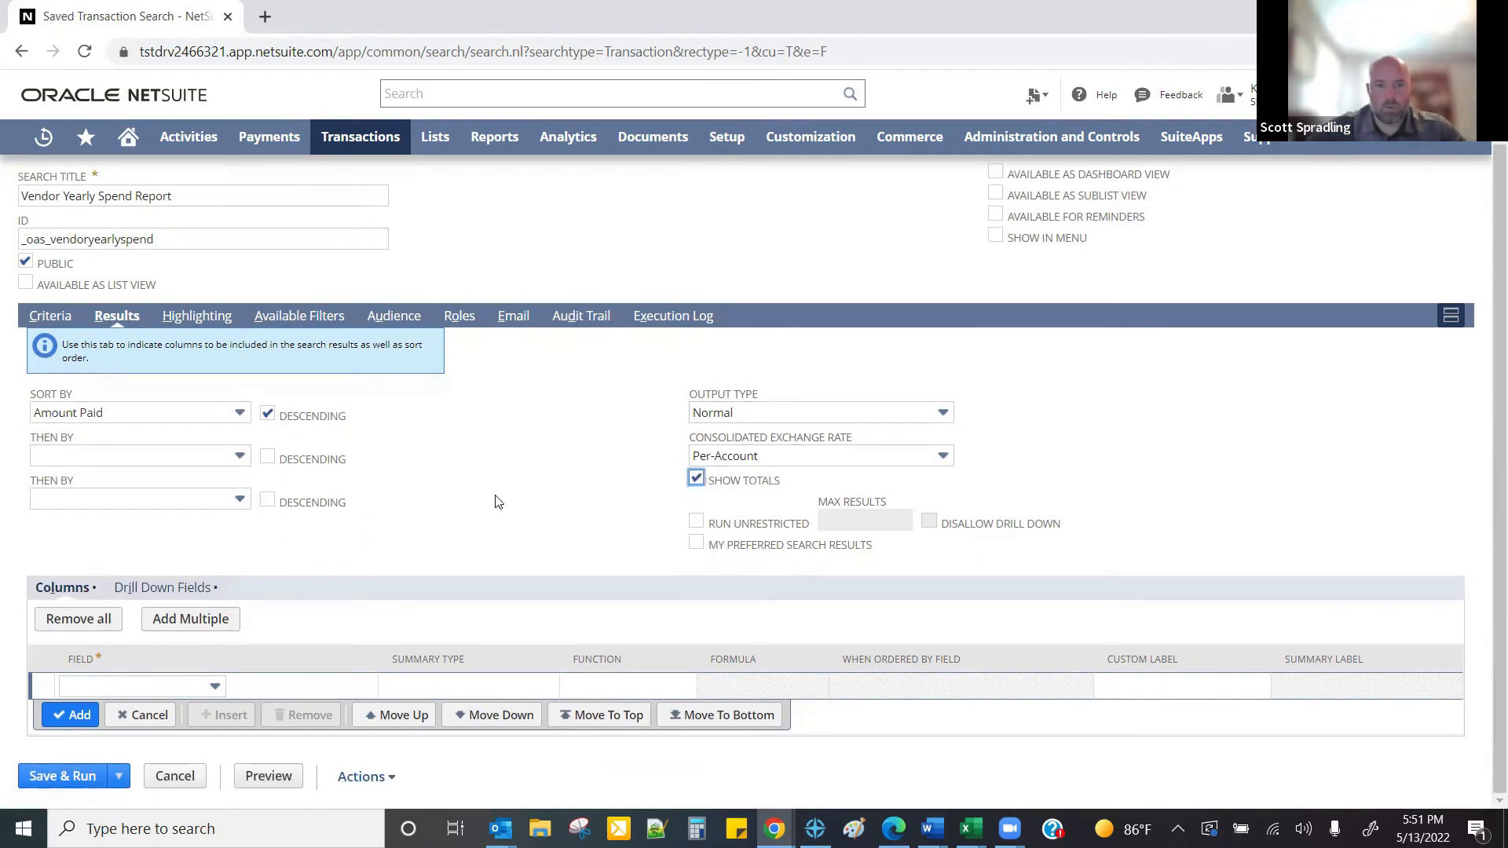
# - Add Date as the first column of the search results
pyautogui.click(111, 687)
pyautogui.write('Date')
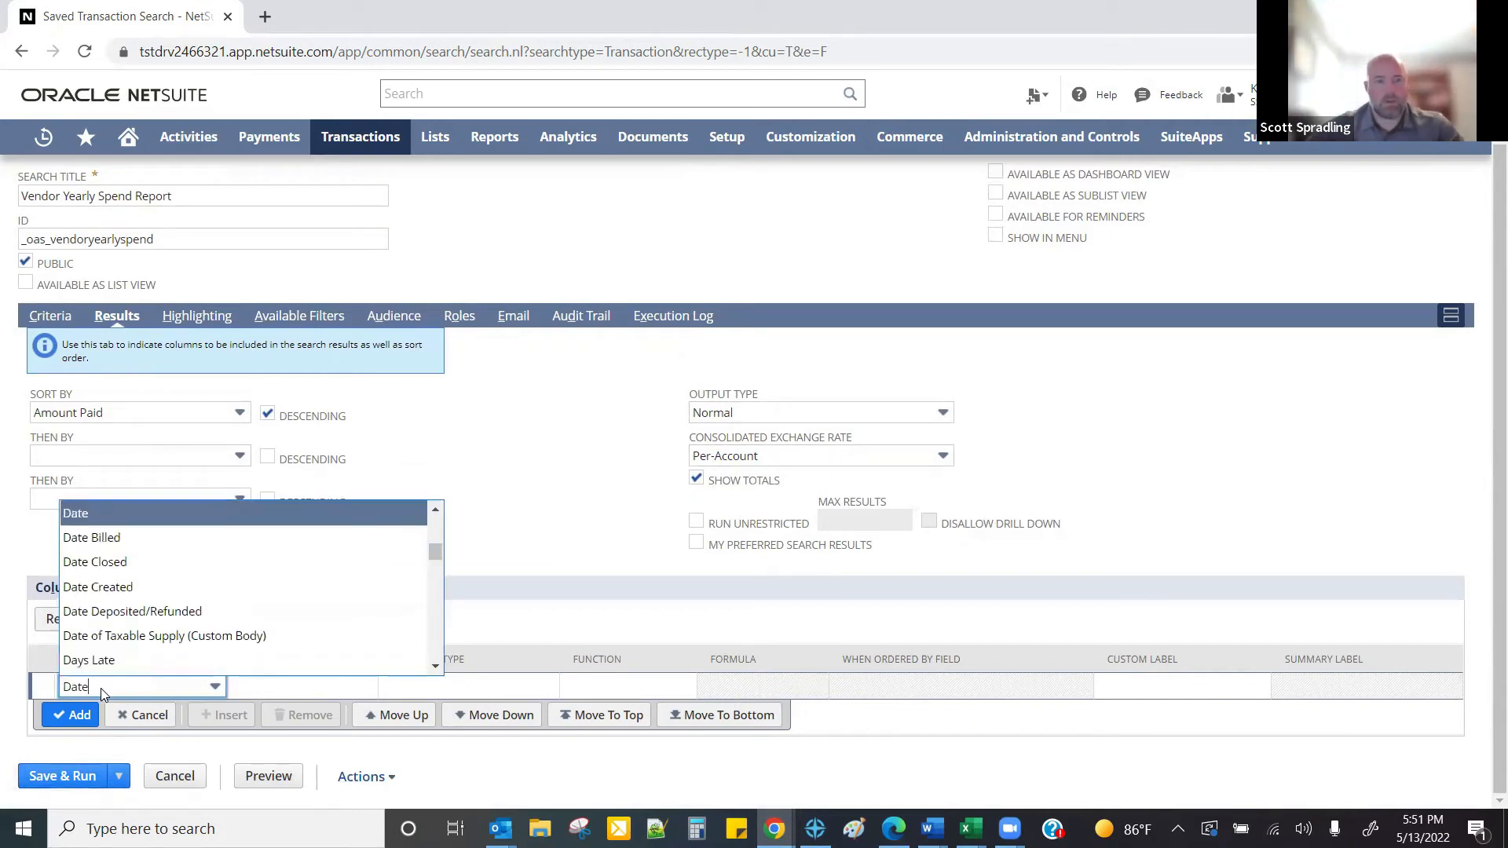
pyautogui.click(101, 514)
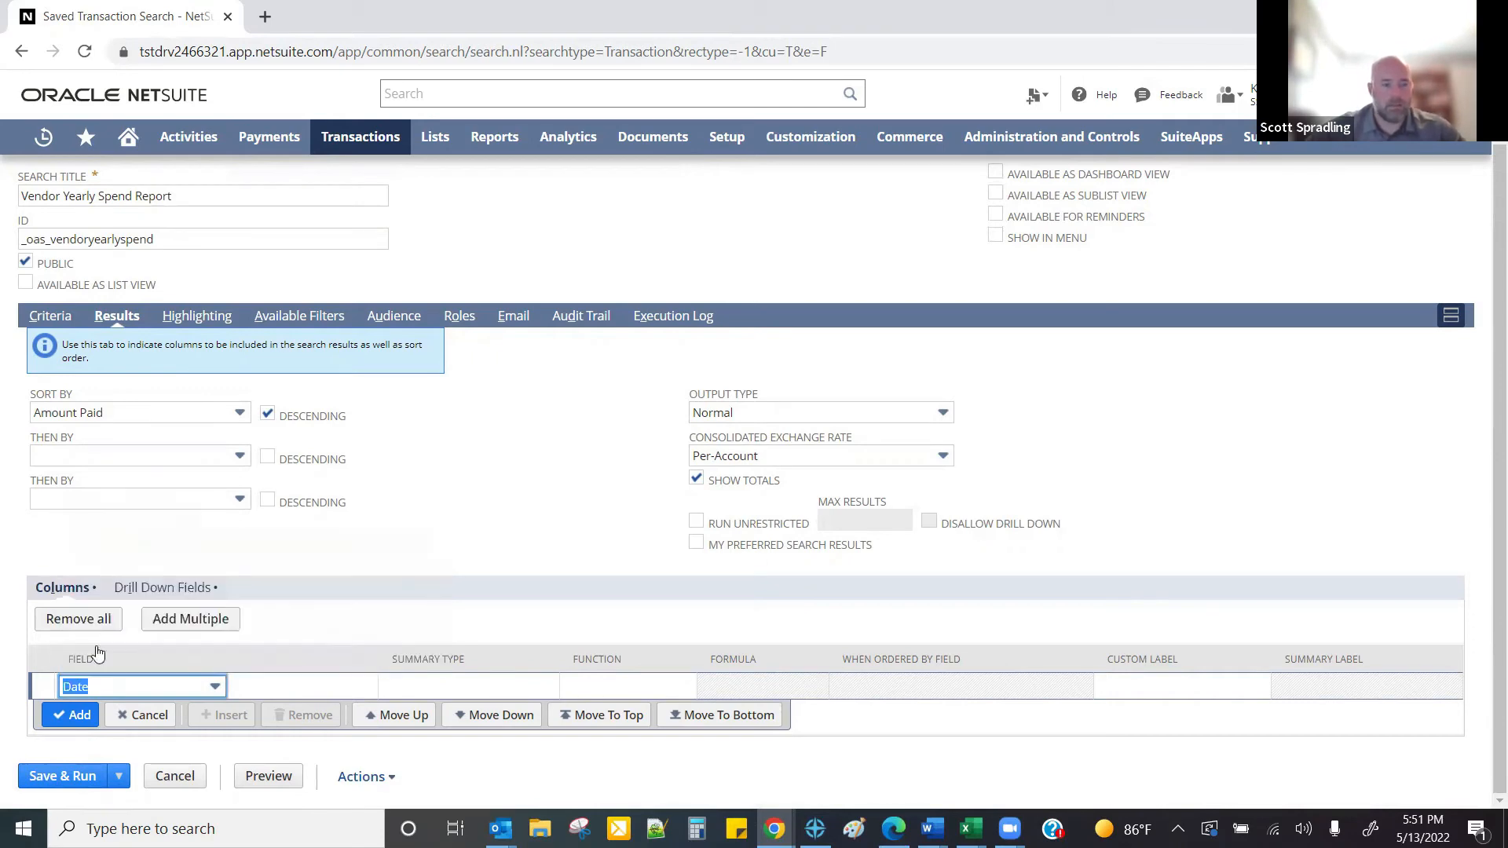
pyautogui.click(71, 716)
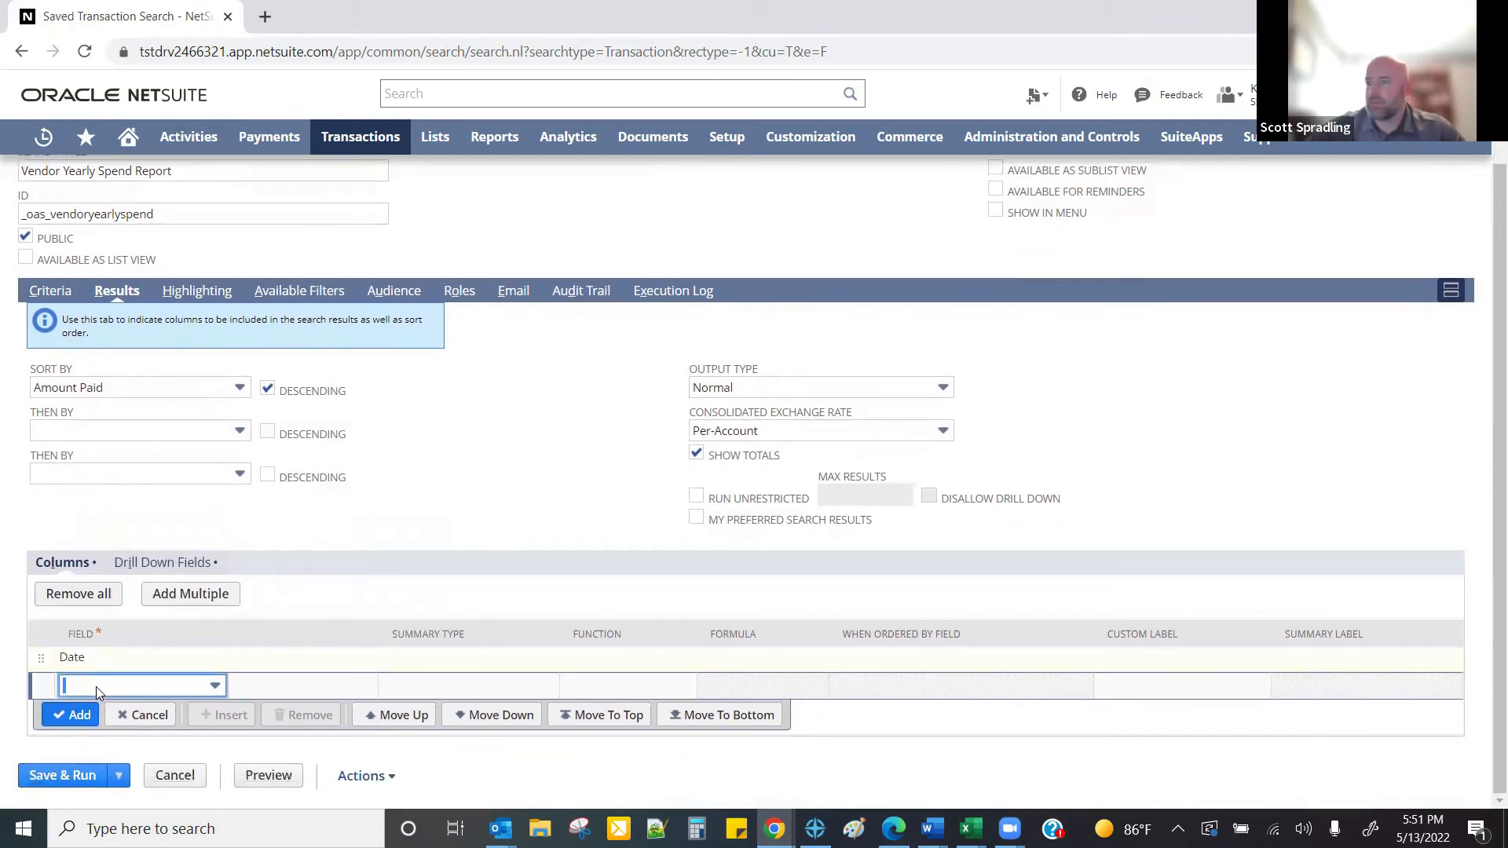
# - Add Document Number as a results column after Date
pyautogui.write('do')
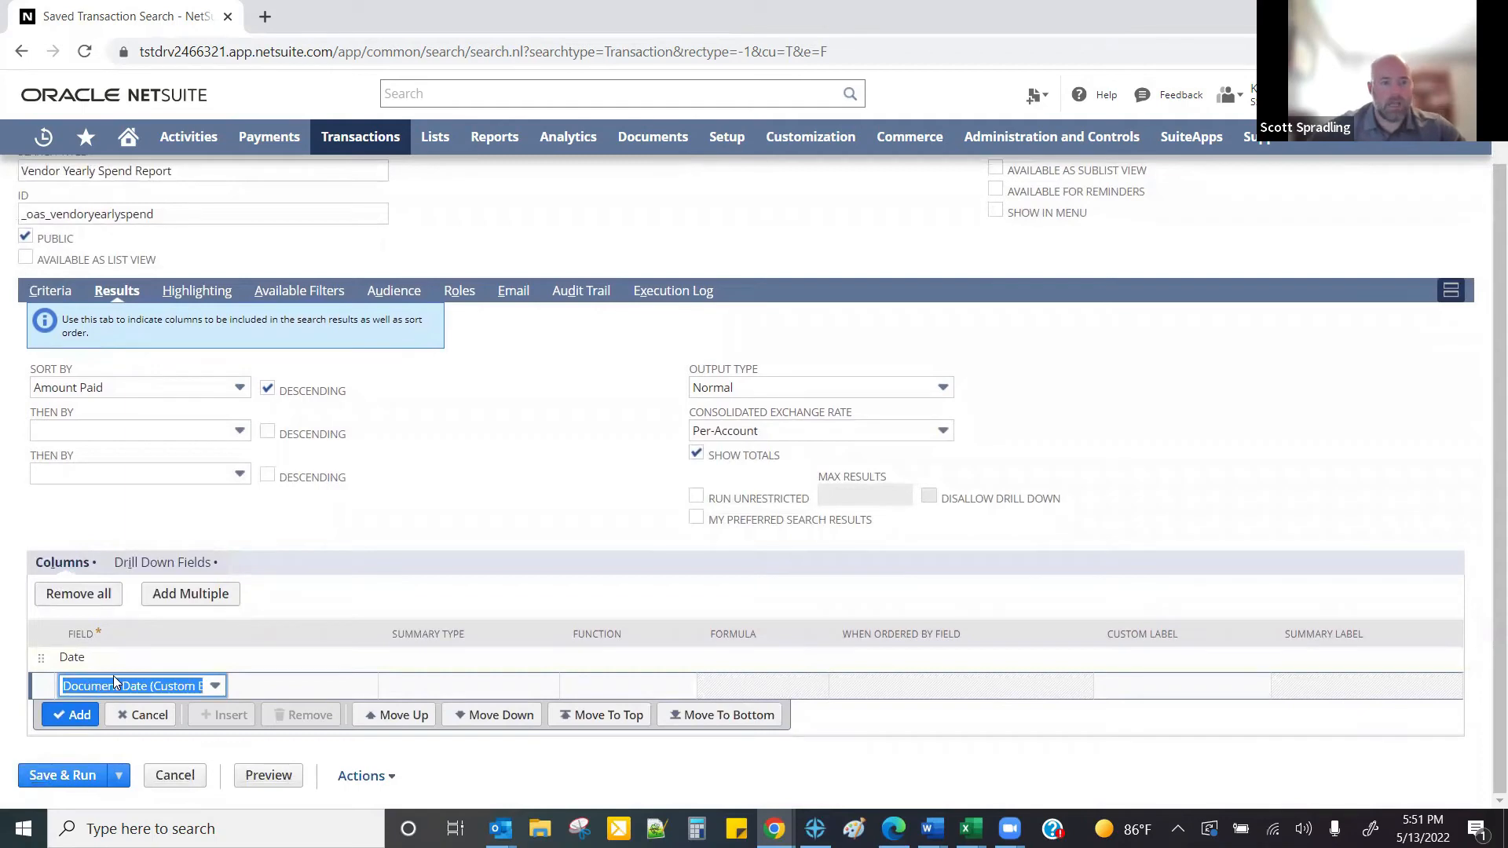
pyautogui.click(109, 682)
pyautogui.click(87, 550)
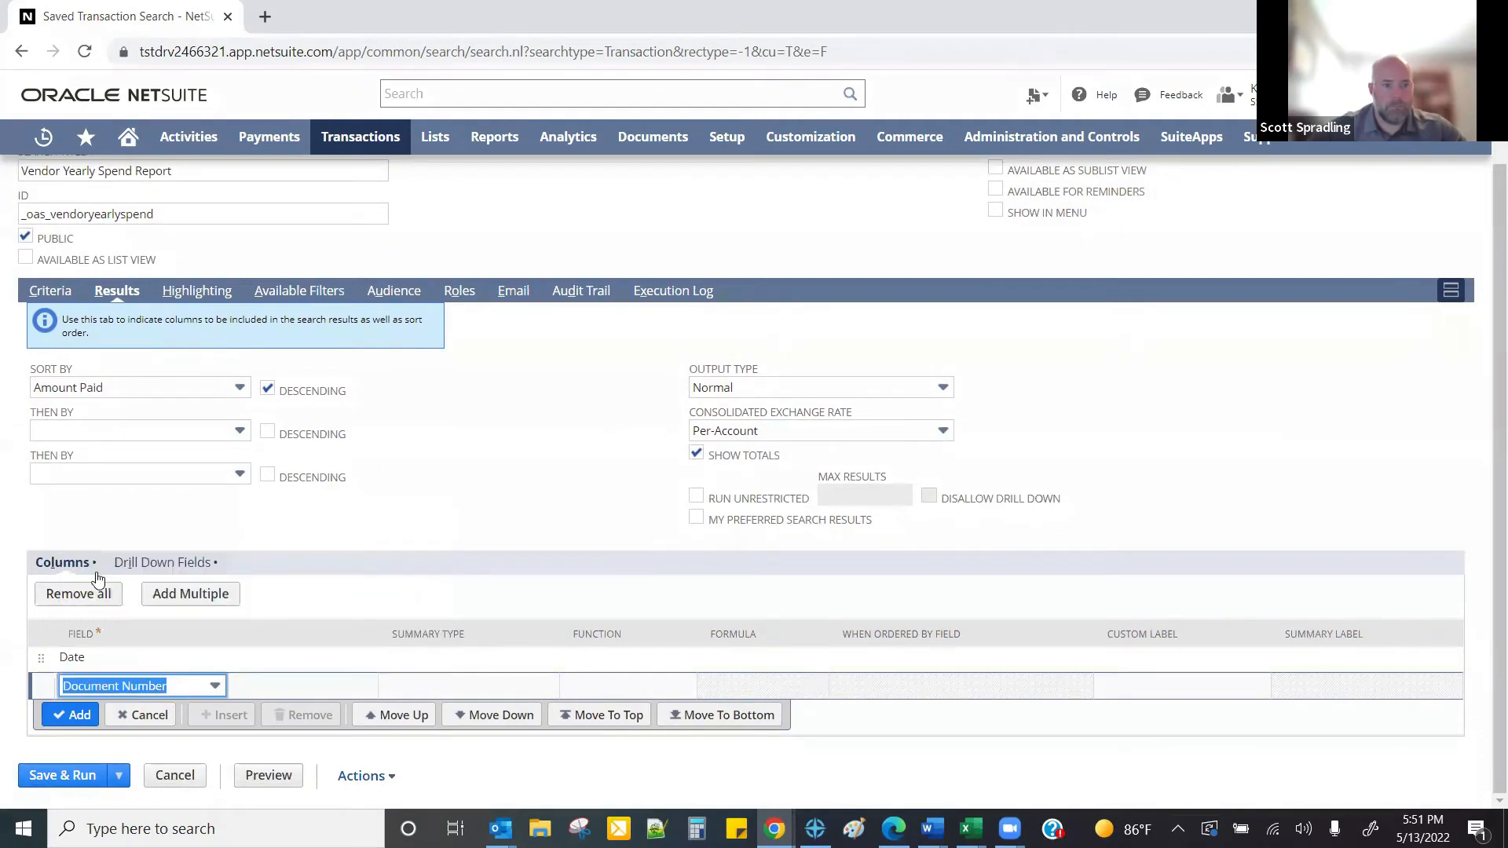
pyautogui.click(71, 715)
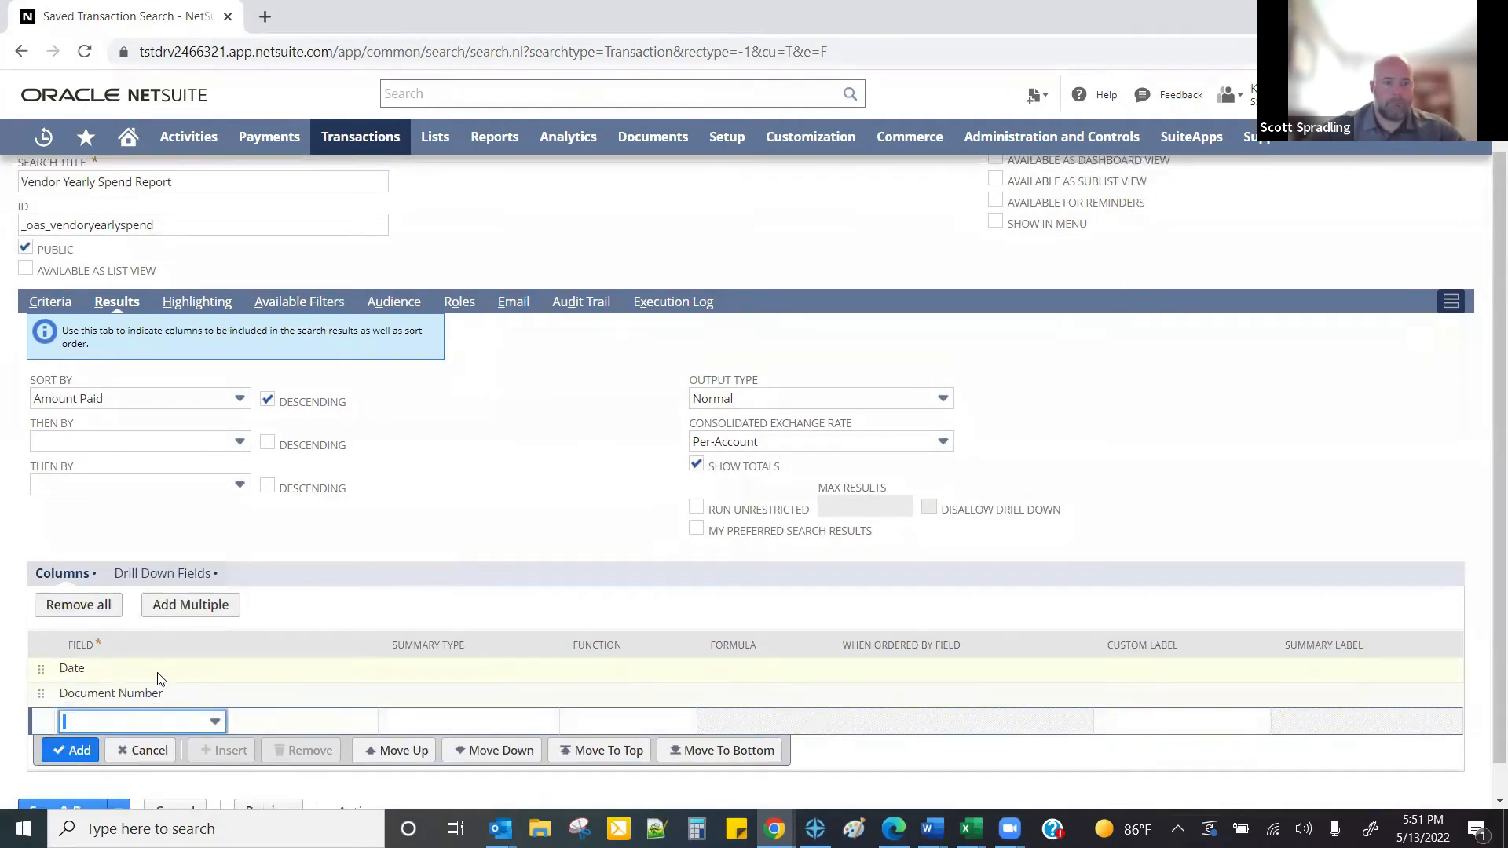
pyautogui.scroll(-1, 155, 679)
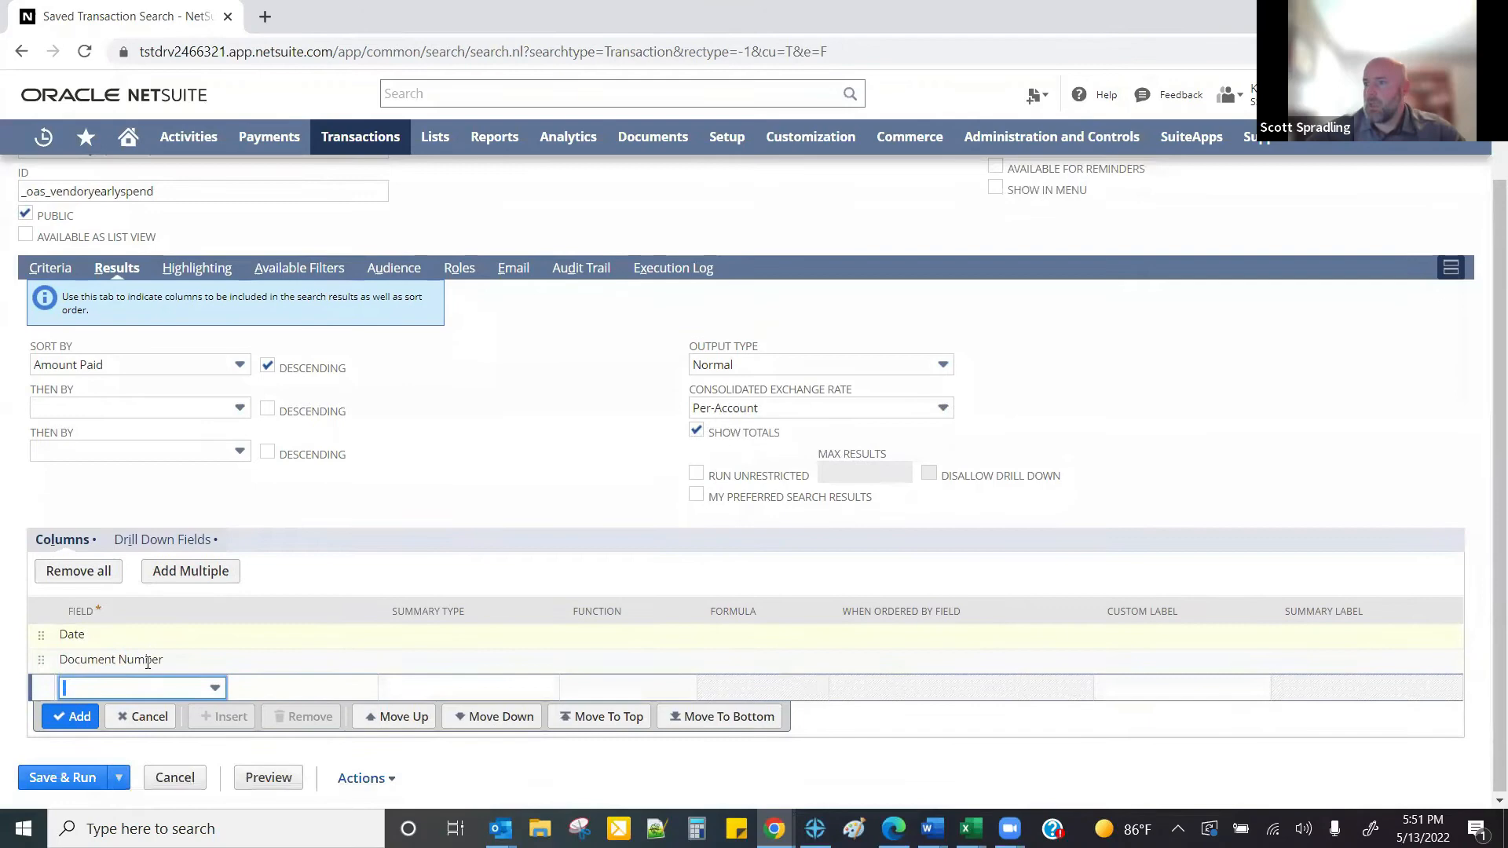
pyautogui.click(92, 680)
pyautogui.write('an')
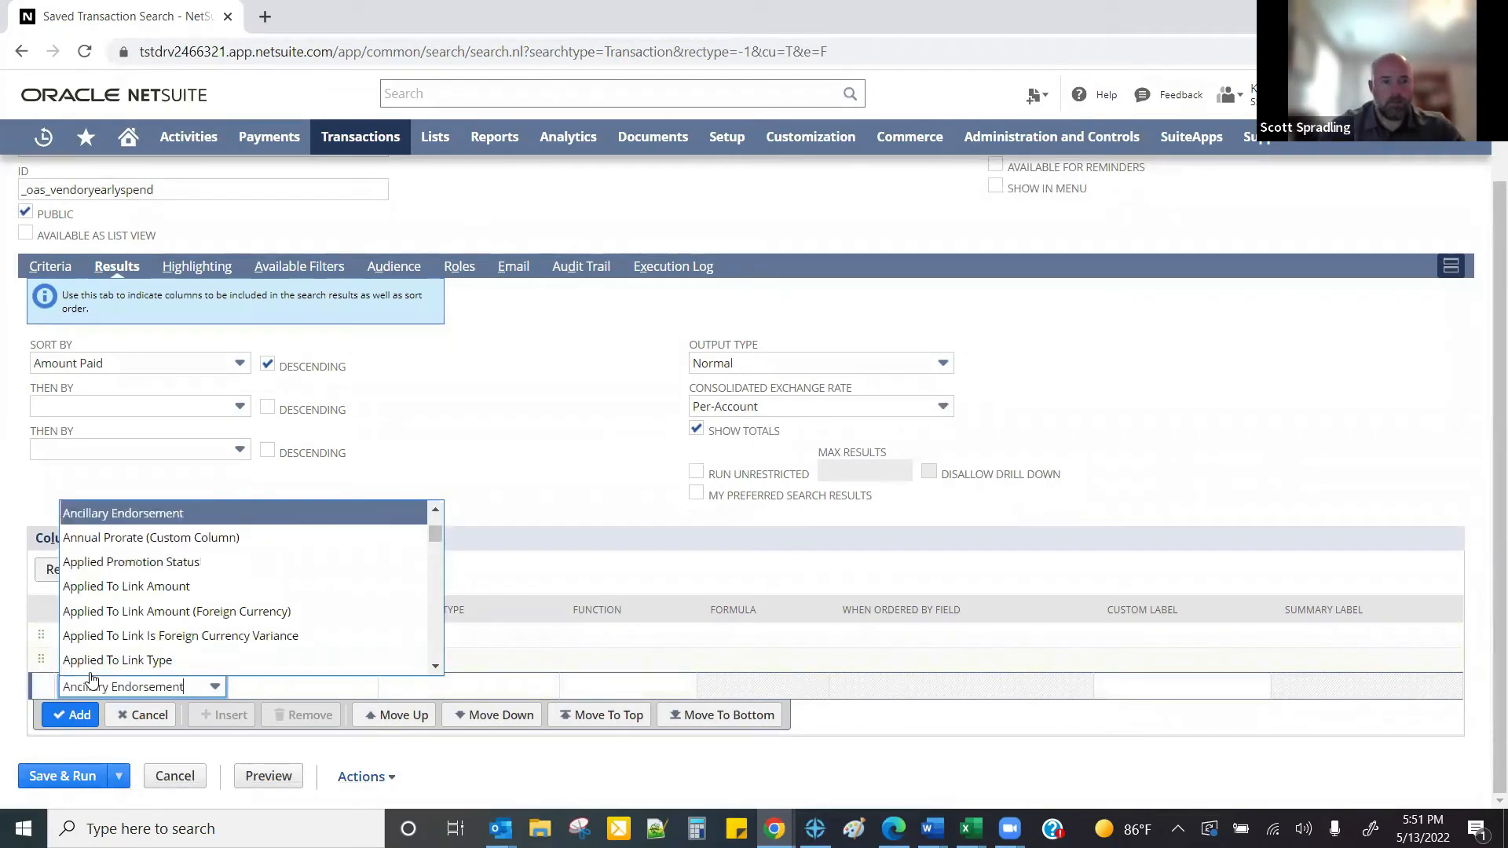
pyautogui.press('Return')
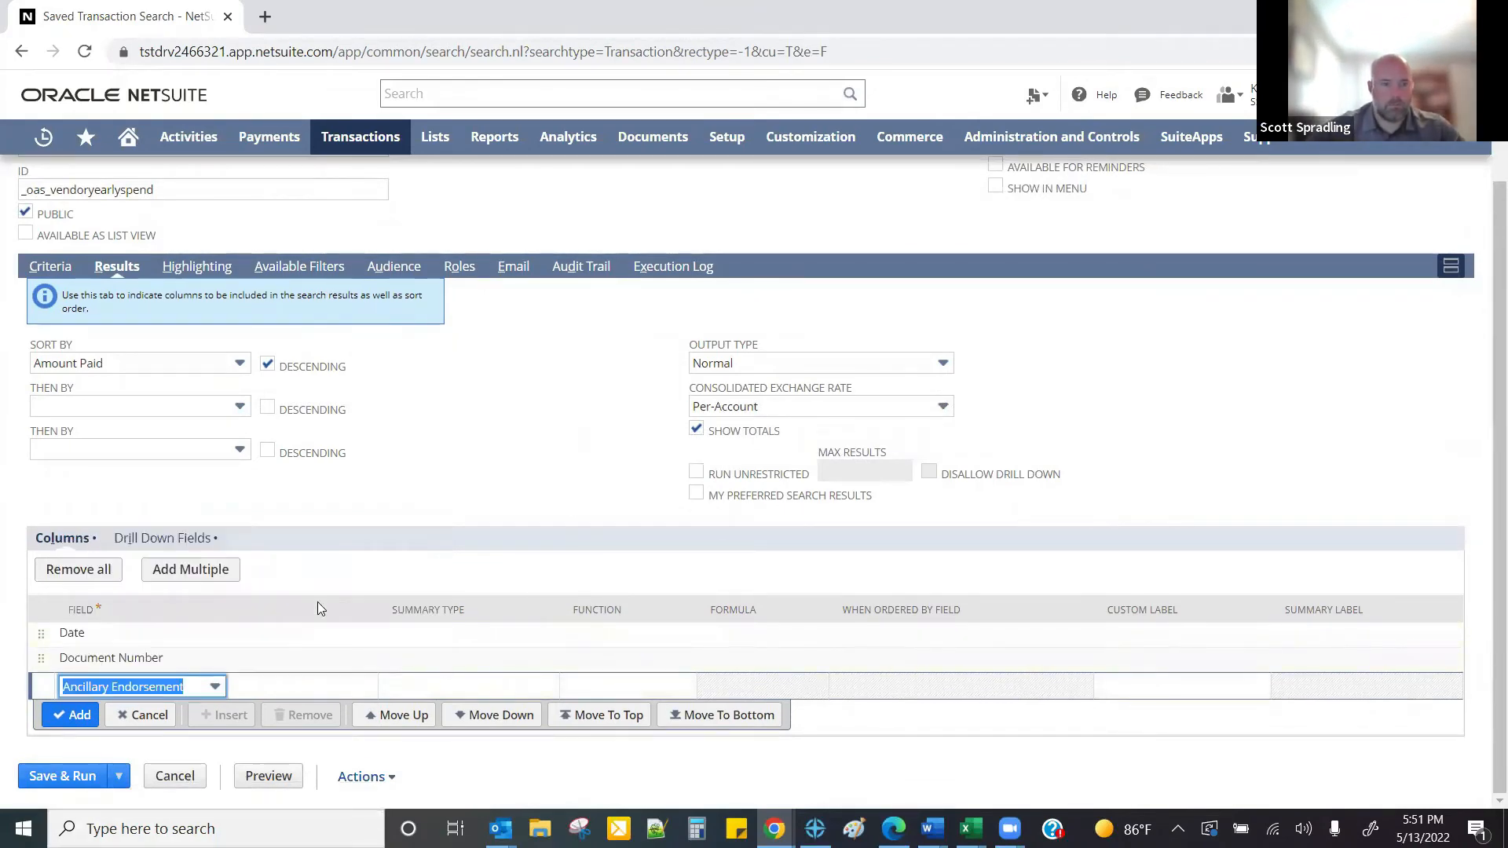
# - Add Name as the results column following Document Number
pyautogui.click(142, 689)
pyautogui.write('name')
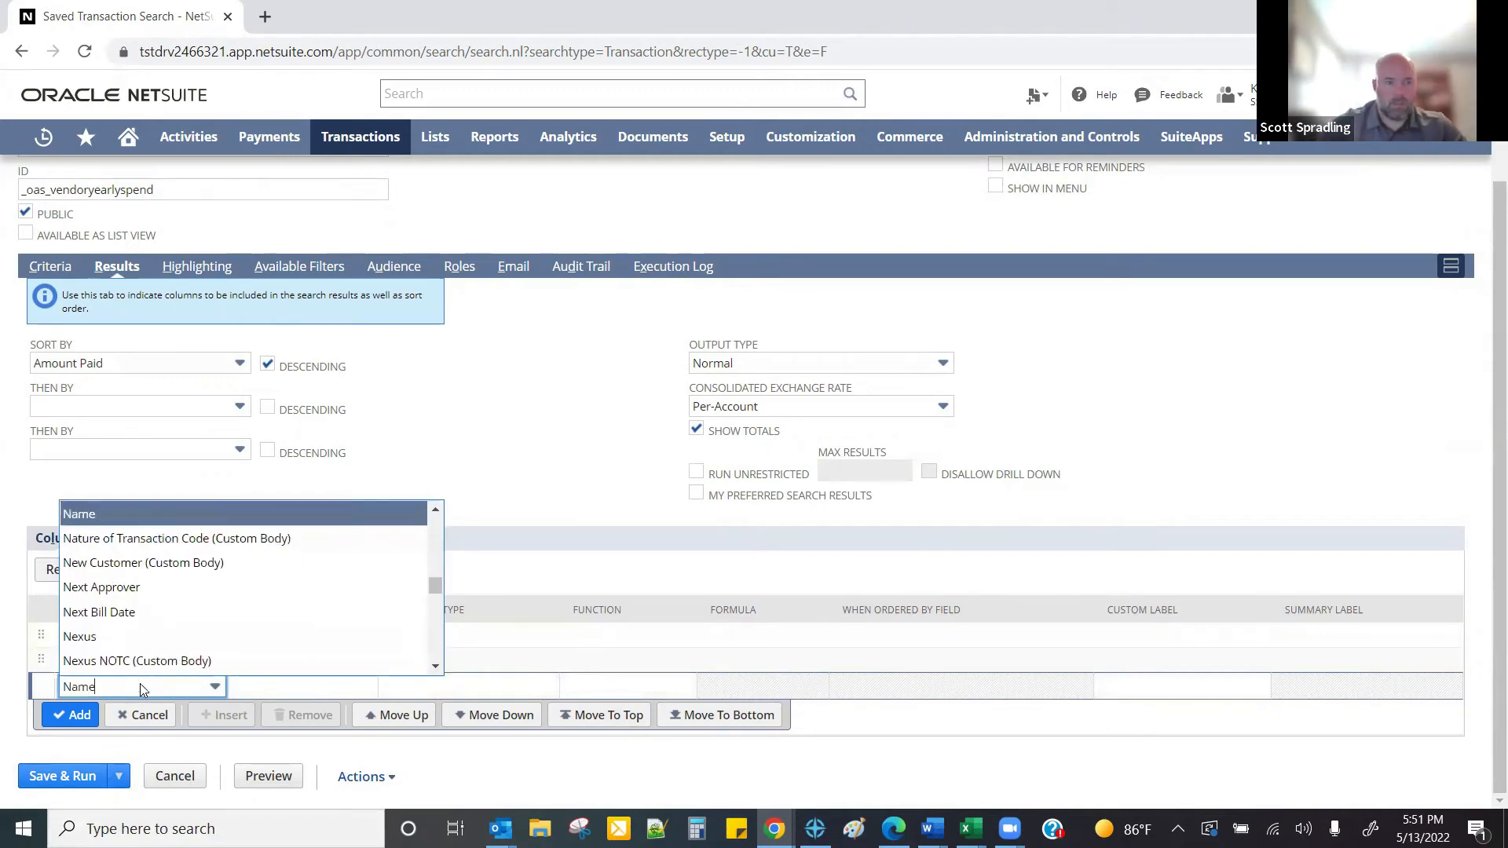
pyautogui.press('Tab')
pyautogui.click(76, 716)
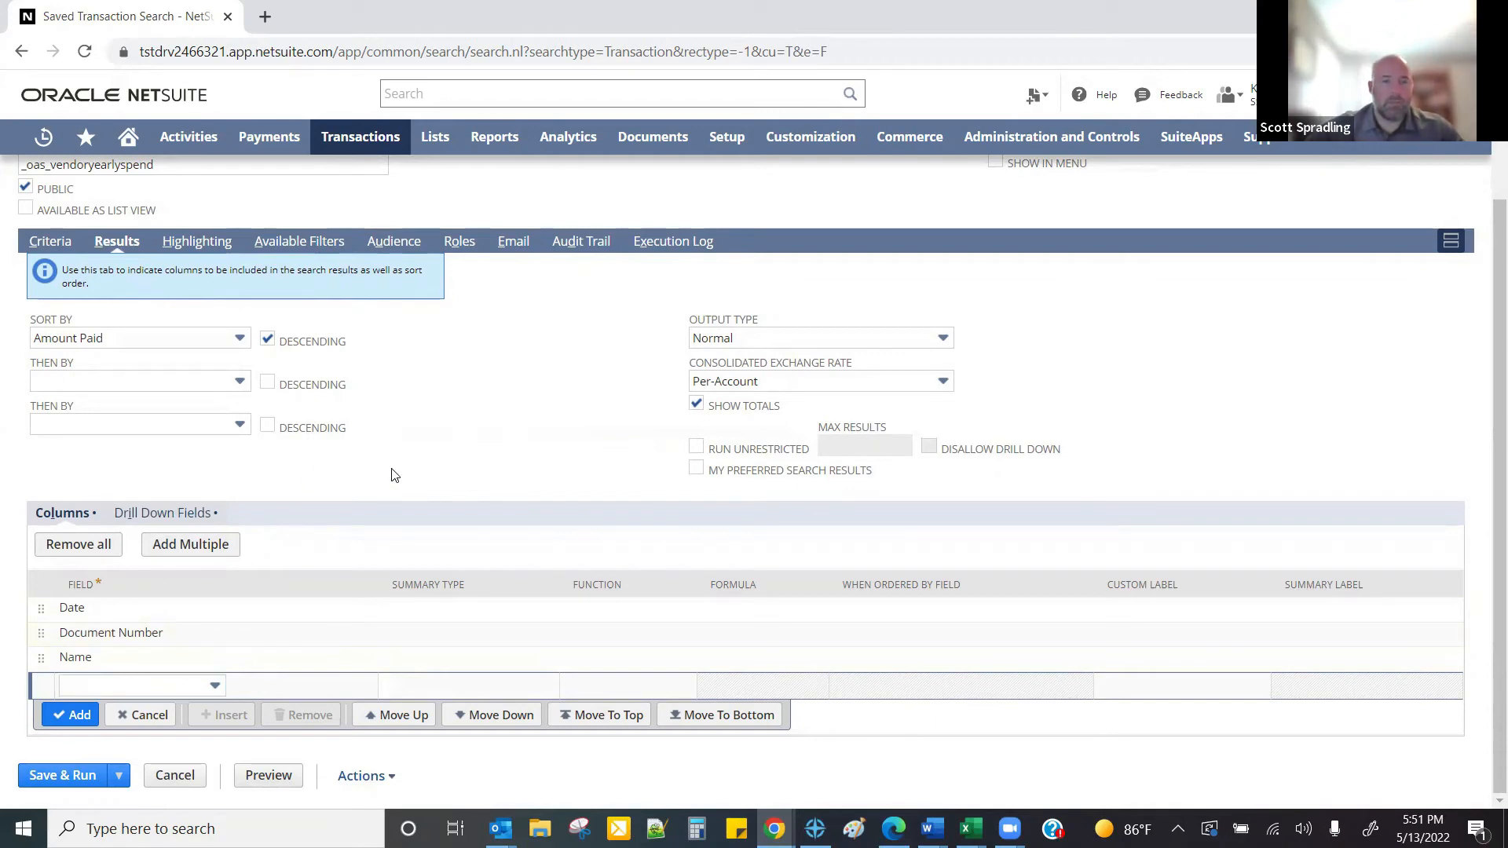
# - Find the related-record groups among the available column fields and open Vendor Fields for the next results column
pyautogui.click(138, 681)
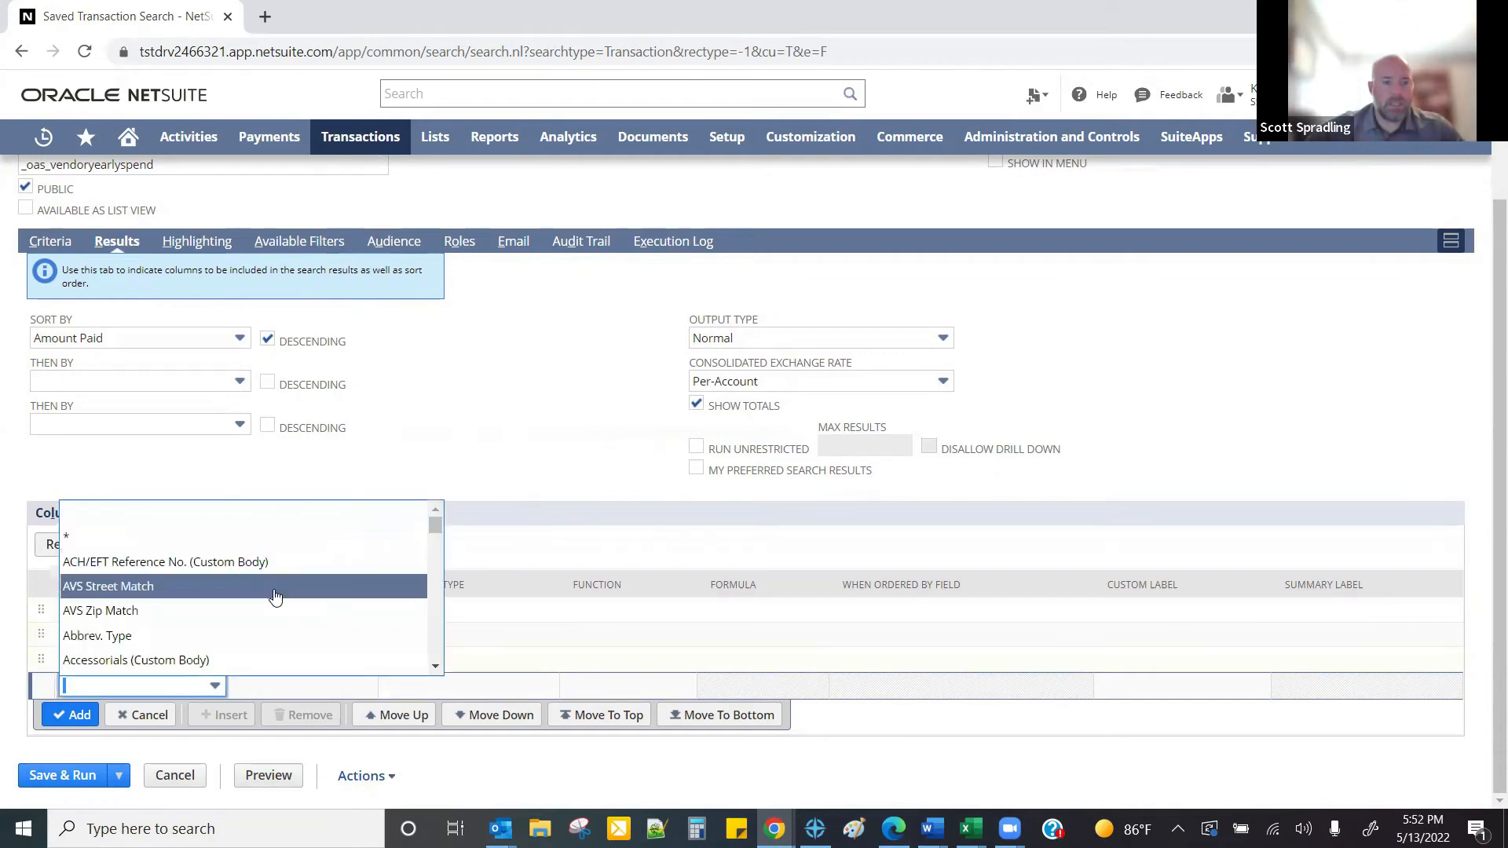
pyautogui.scroll(-7, 272, 603)
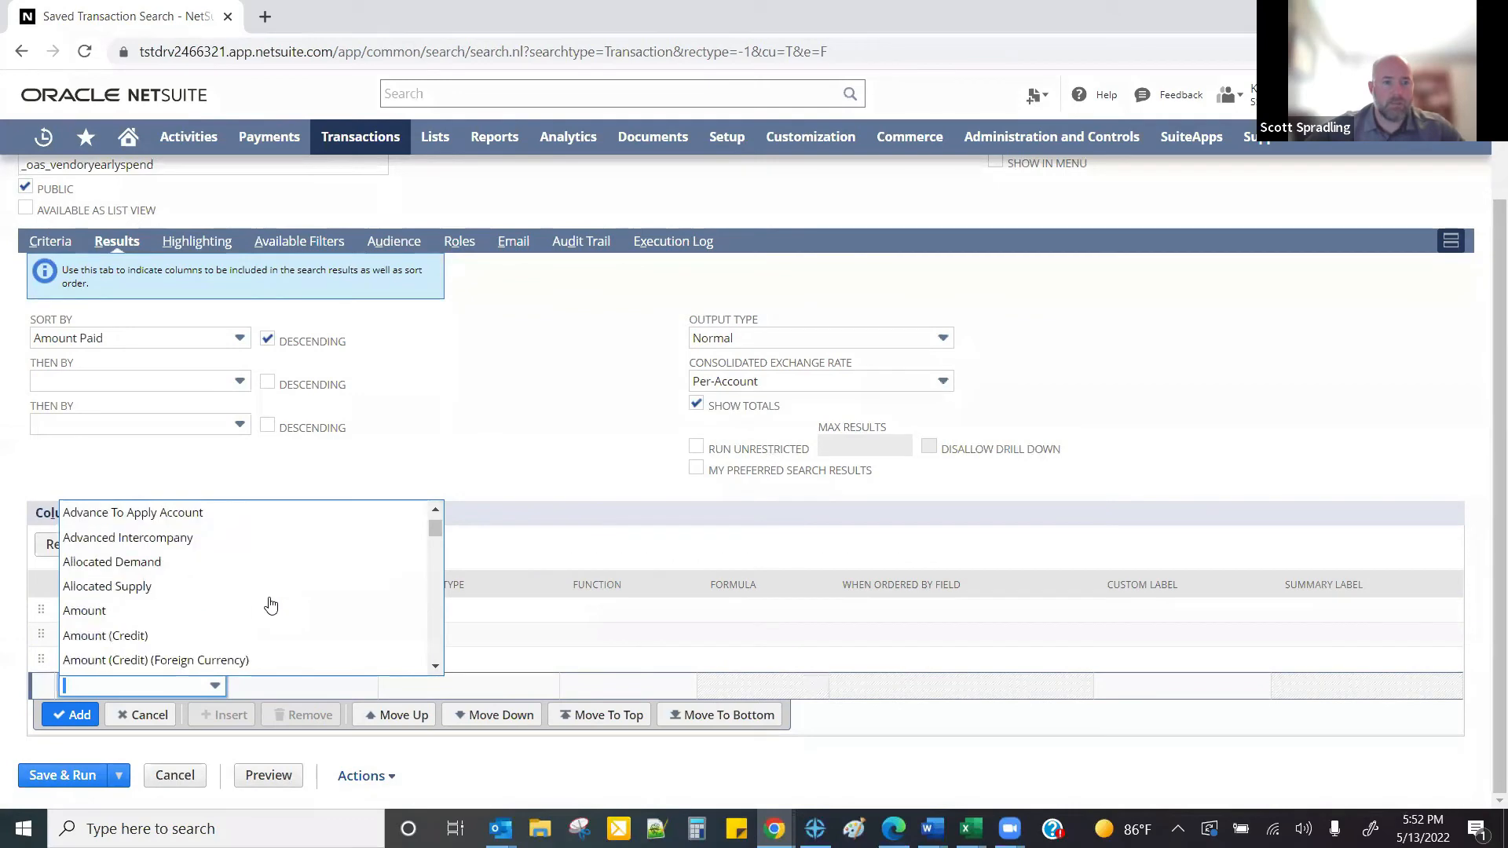
pyautogui.scroll(-3, 272, 603)
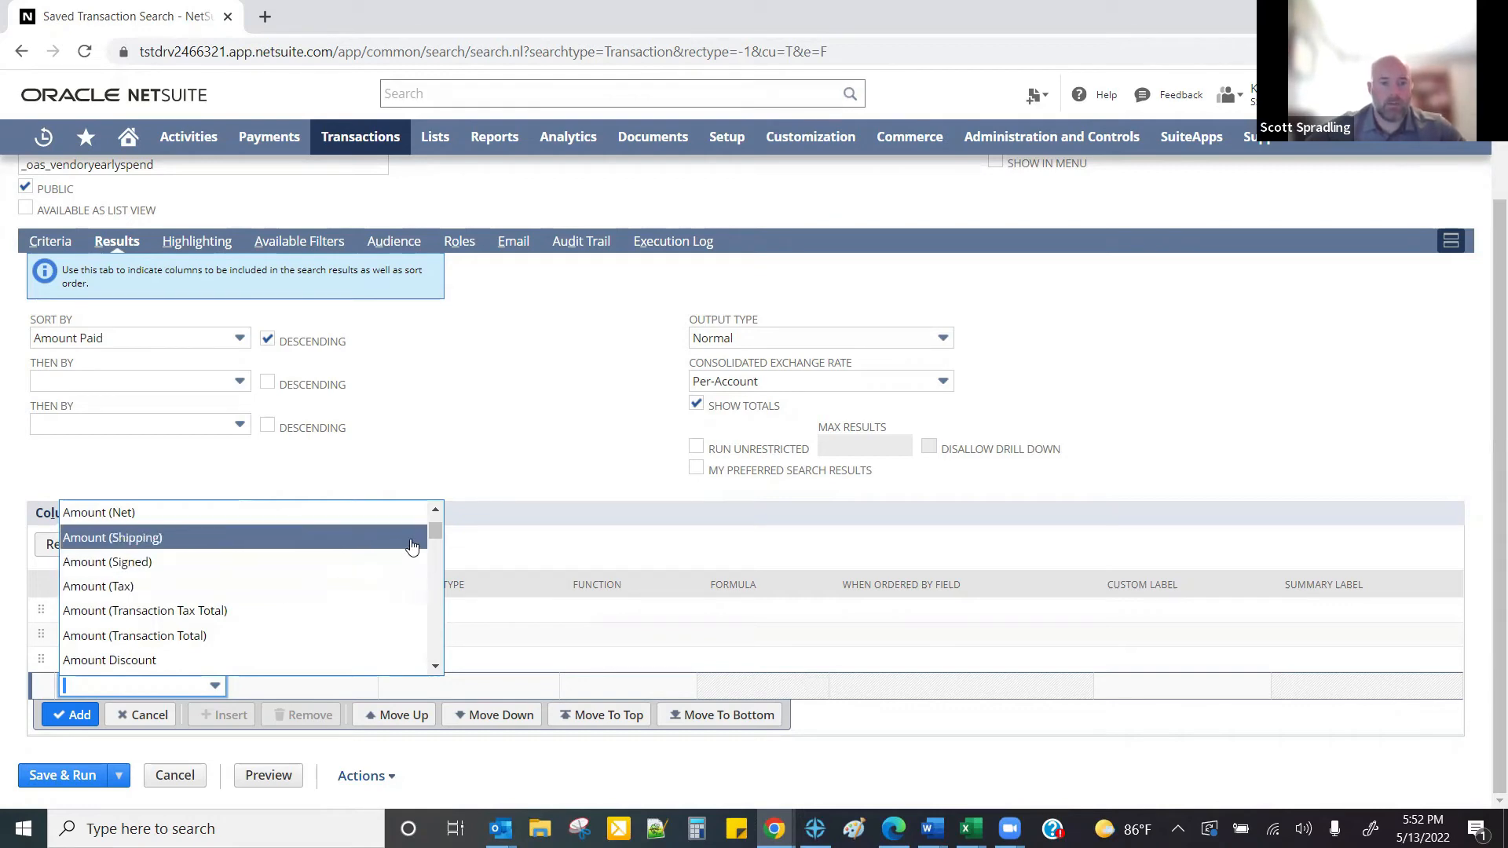
pyautogui.moveTo(430, 531); pyautogui.dragTo(422, 652)
pyautogui.scroll(3, 361, 644)
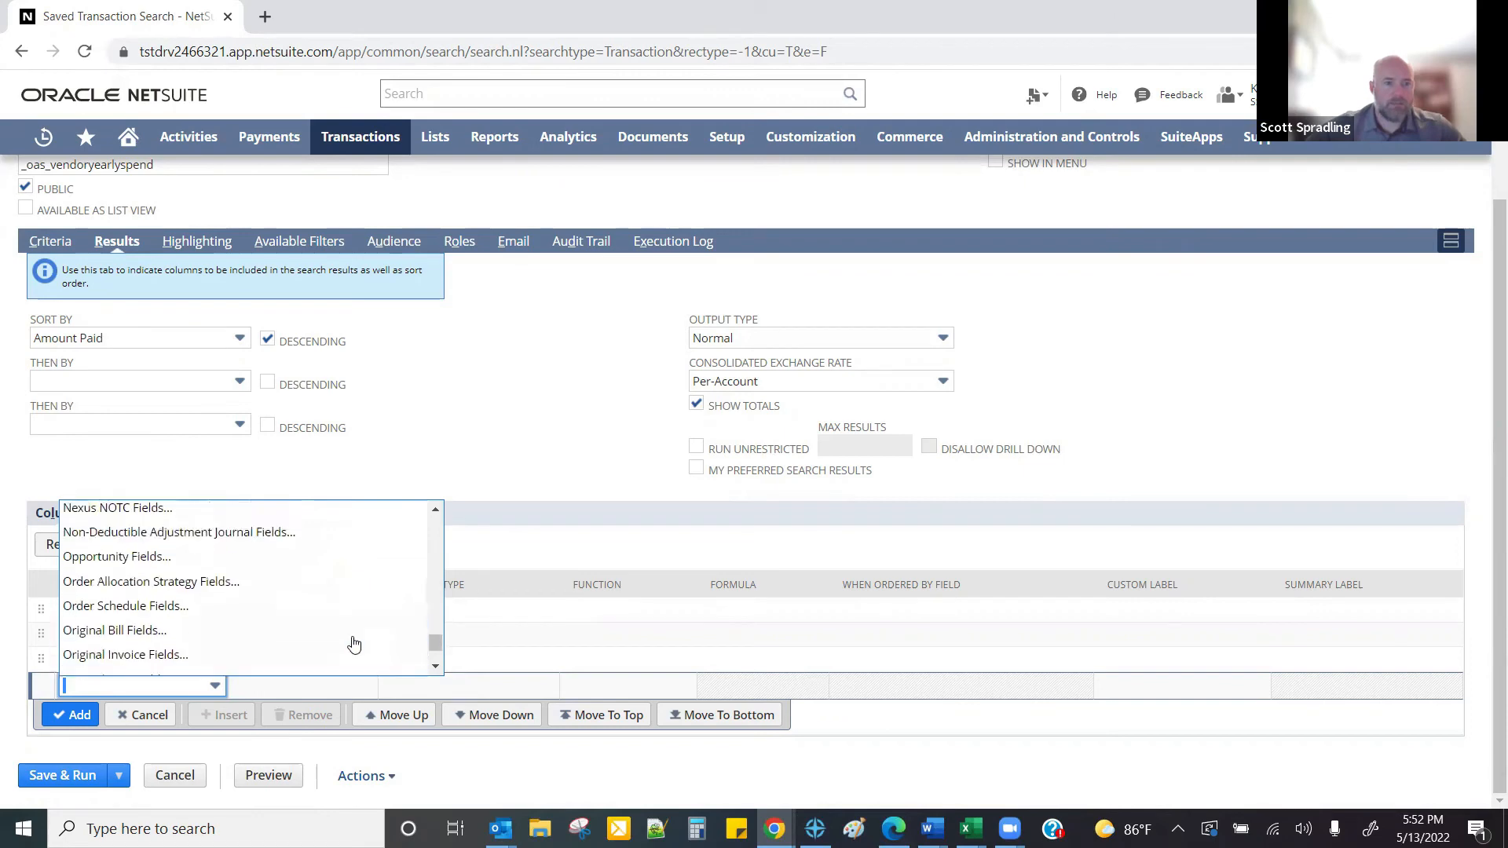
pyautogui.scroll(3, 334, 640)
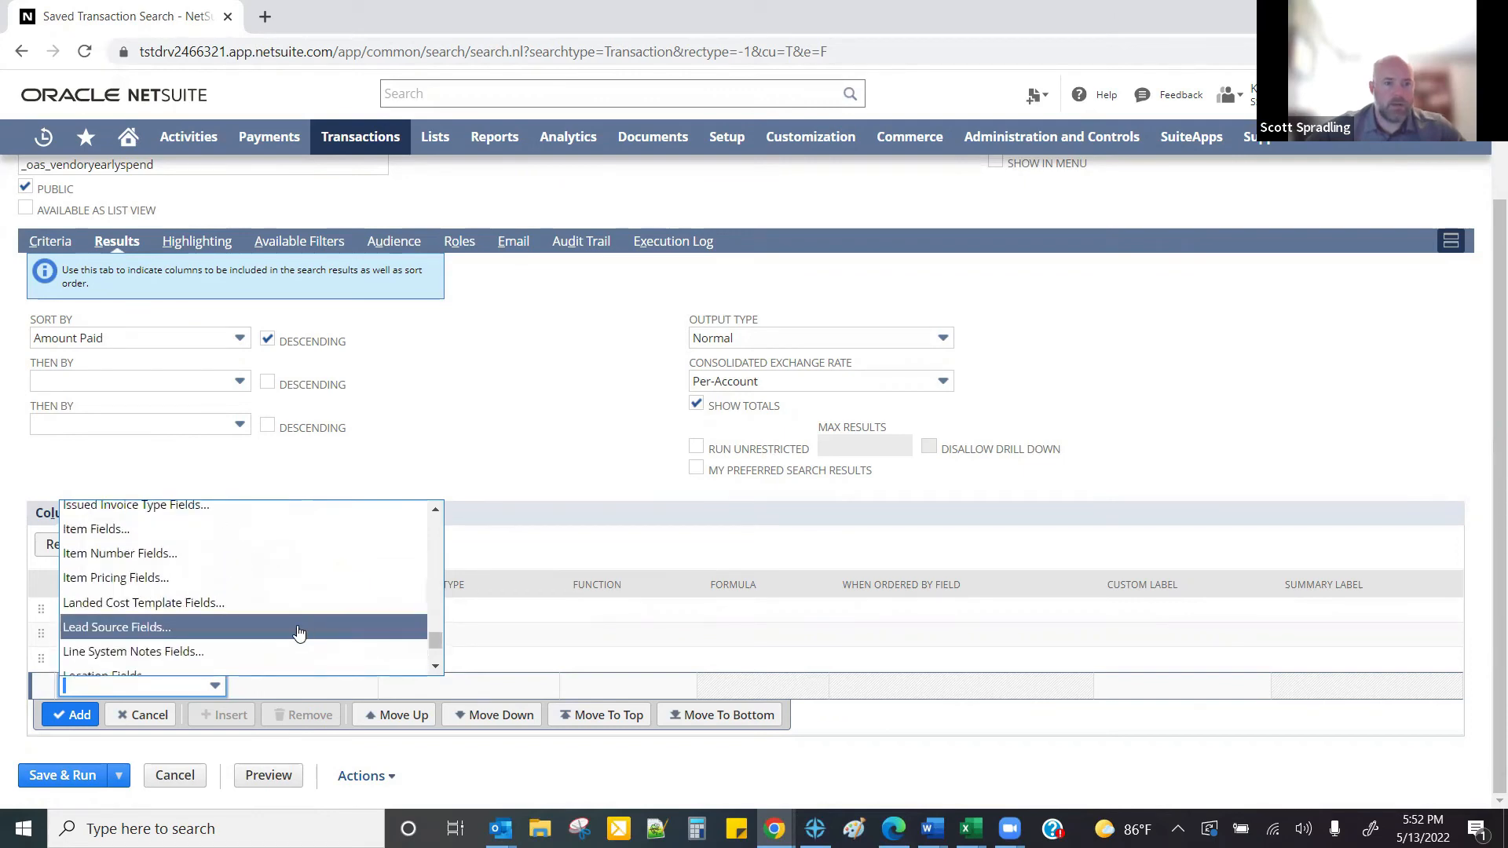
pyautogui.scroll(3, 322, 616)
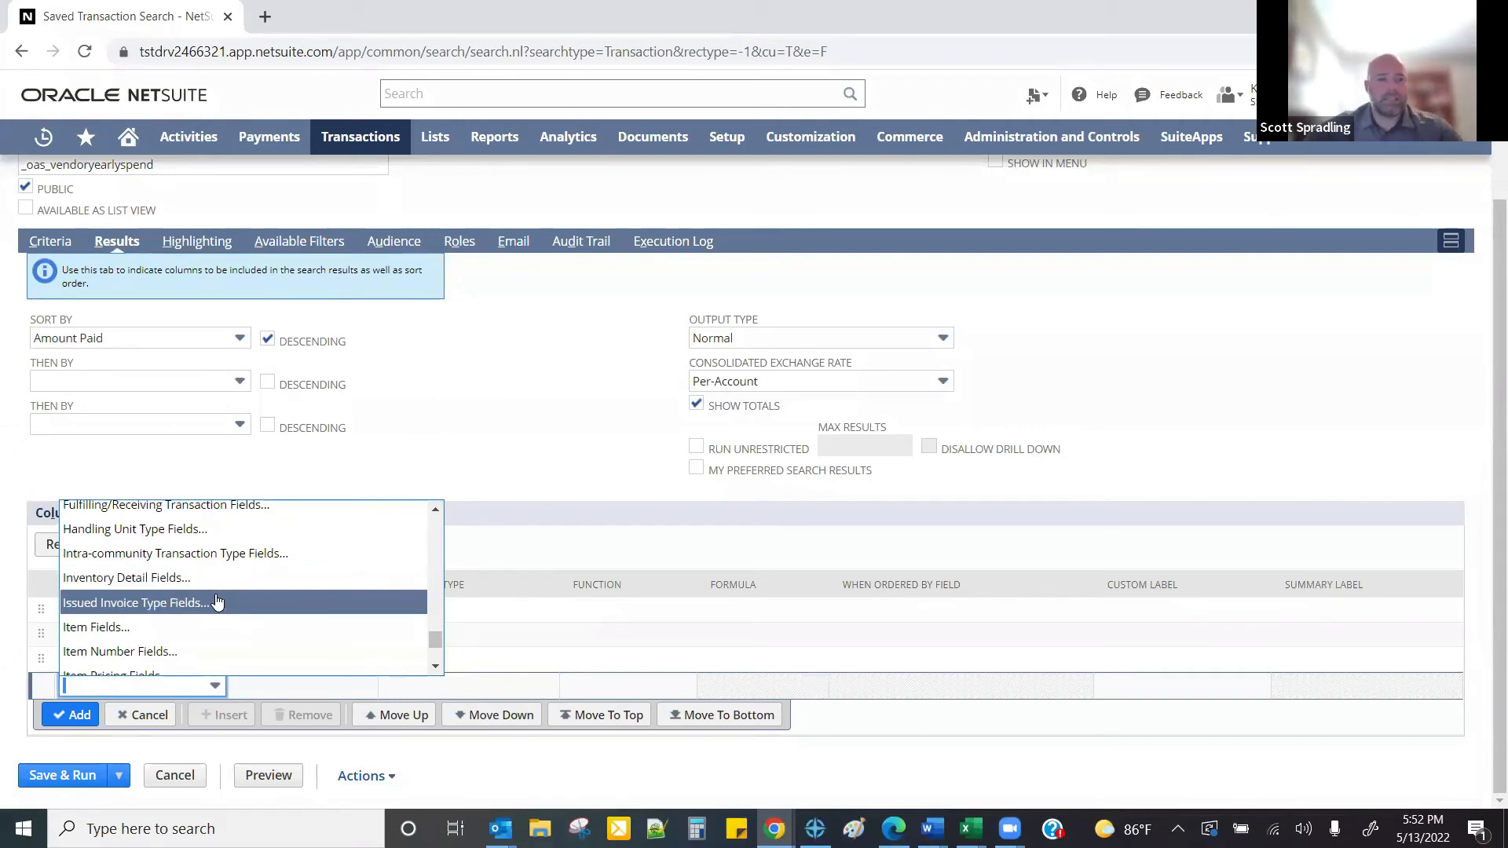
pyautogui.scroll(-3, 219, 606)
pyautogui.scroll(-10, 218, 602)
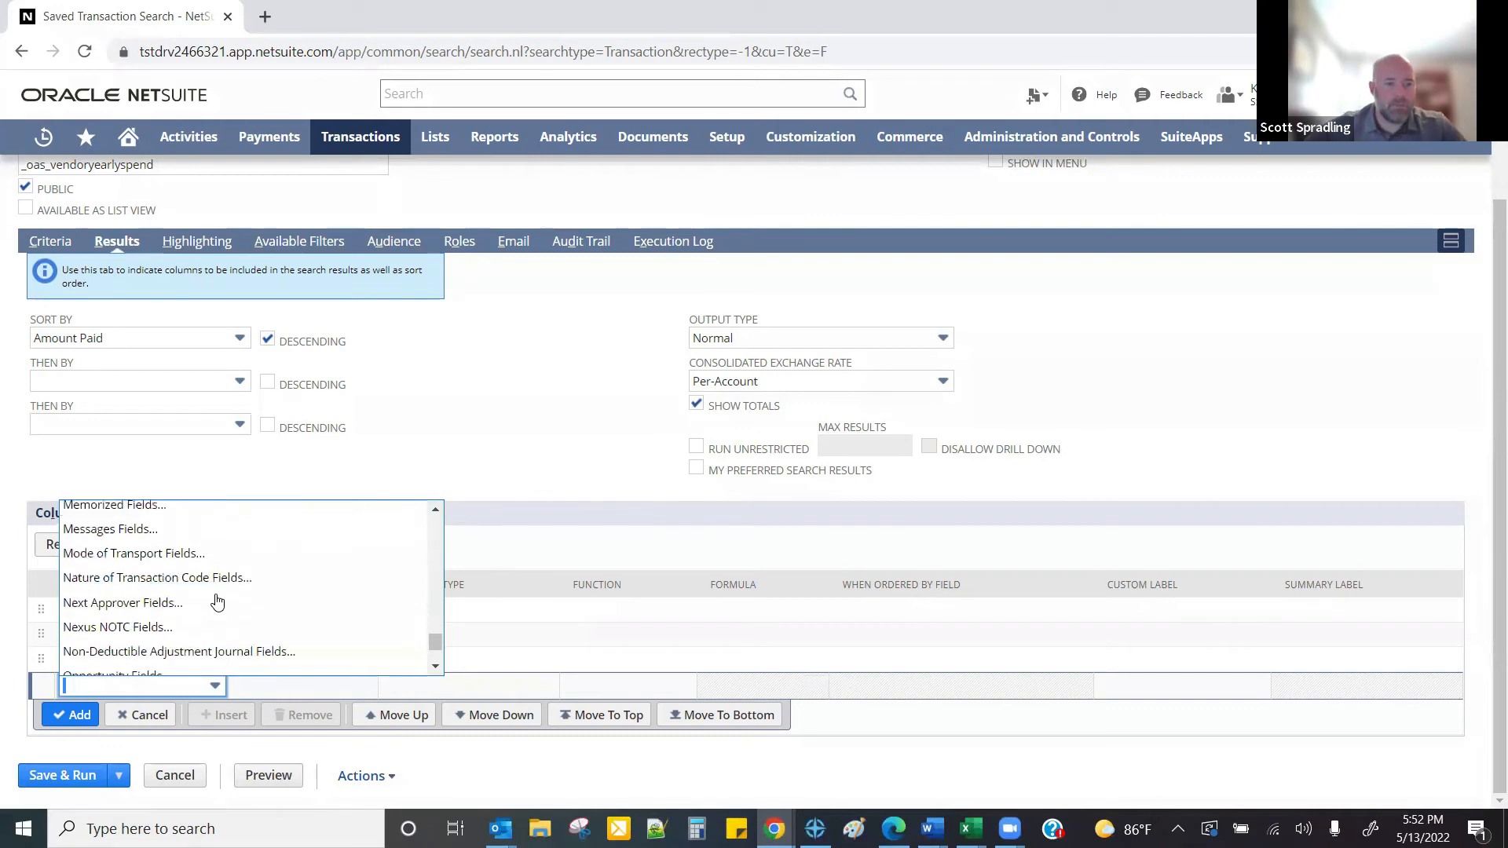
pyautogui.scroll(-8, 217, 601)
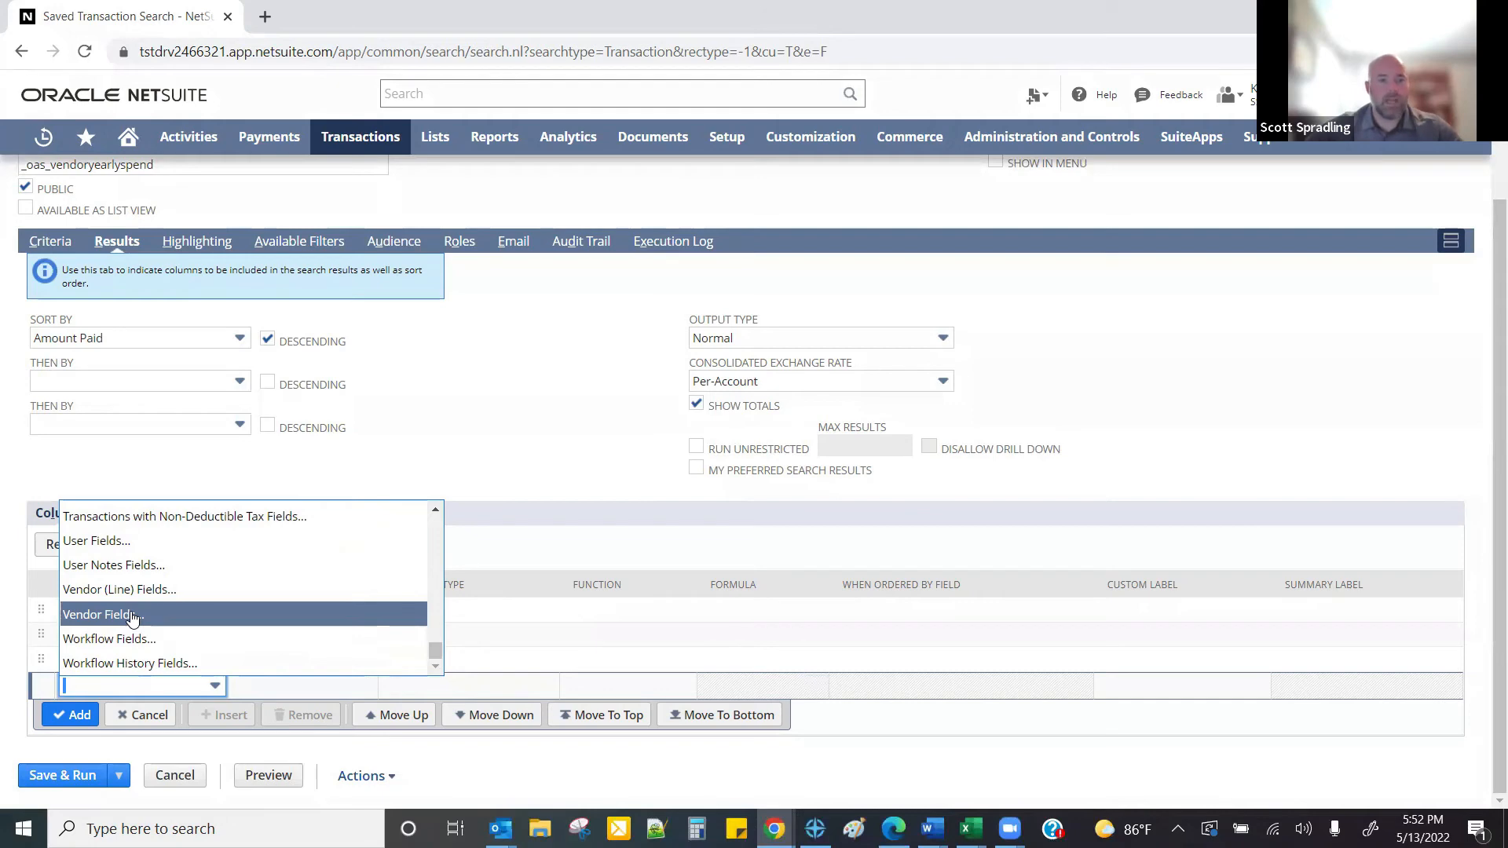
pyautogui.click(130, 617)
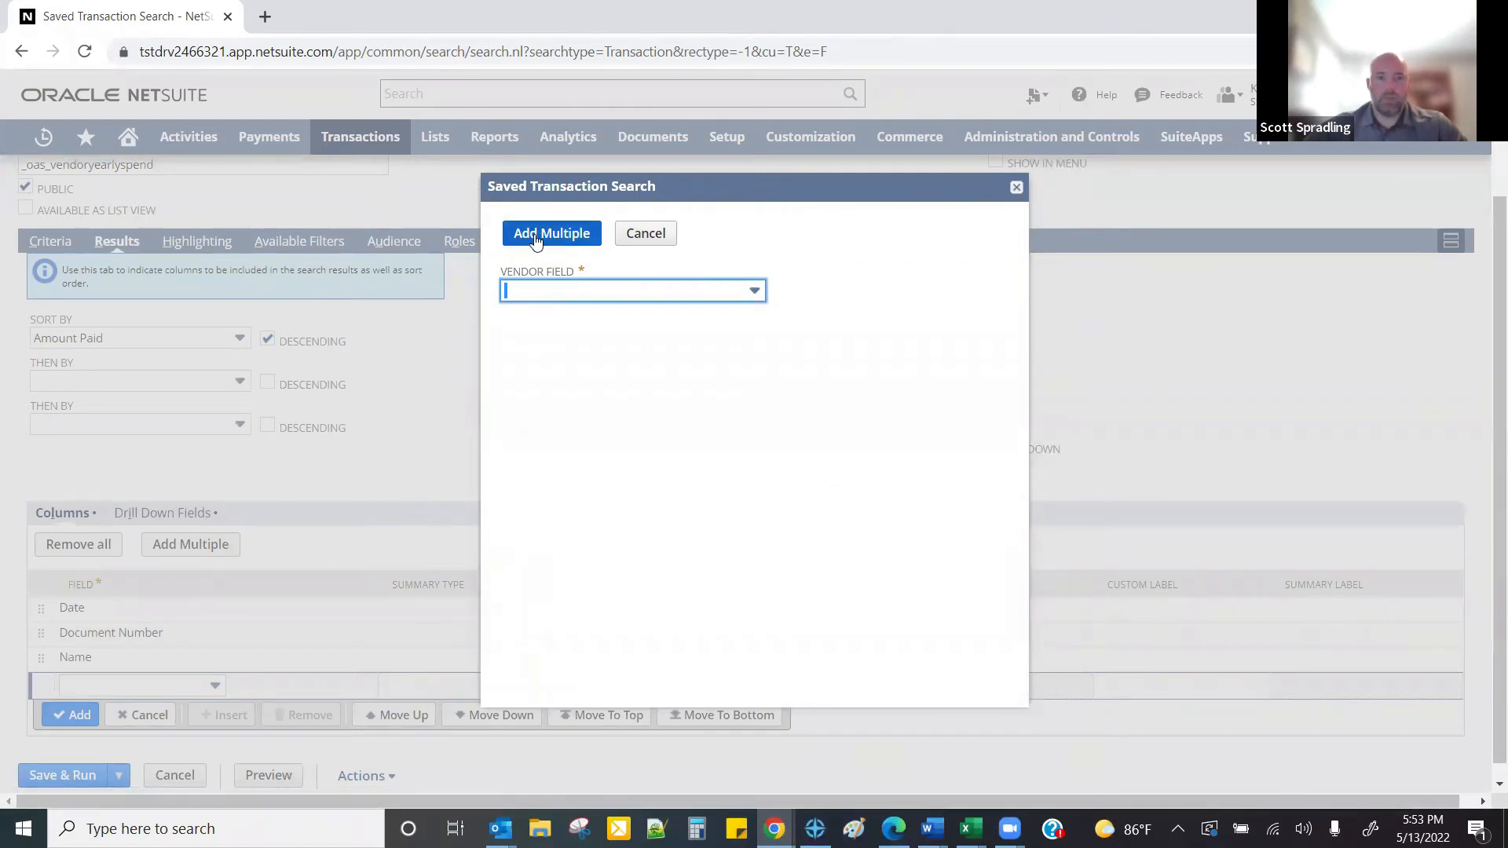
# - Add the vendor's Company Name, Billing Address and Email together as results columns
pyautogui.click(541, 243)
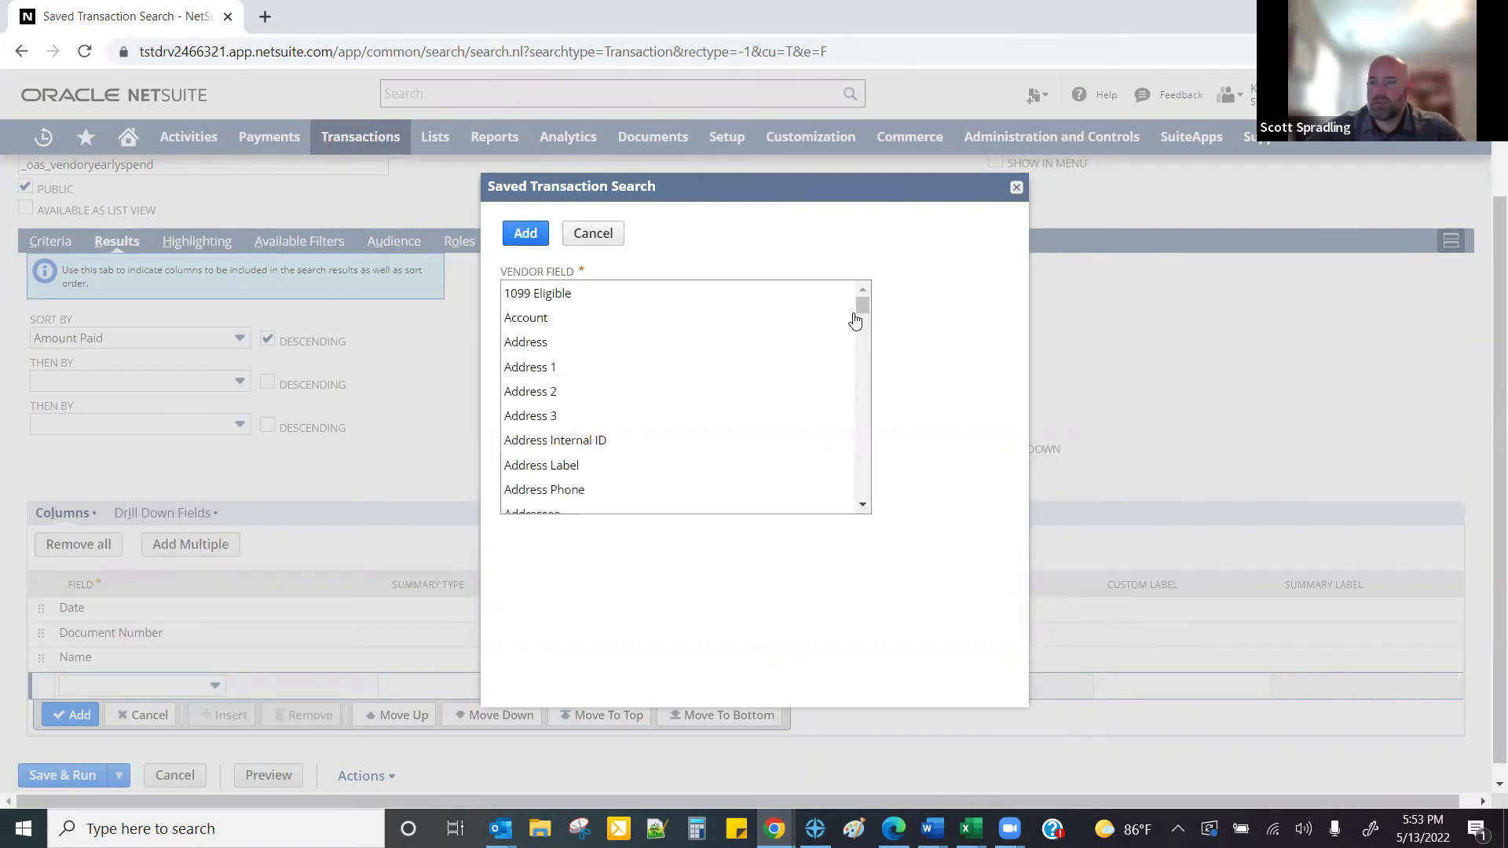
pyautogui.moveTo(861, 305); pyautogui.dragTo(859, 350)
pyautogui.click(571, 375)
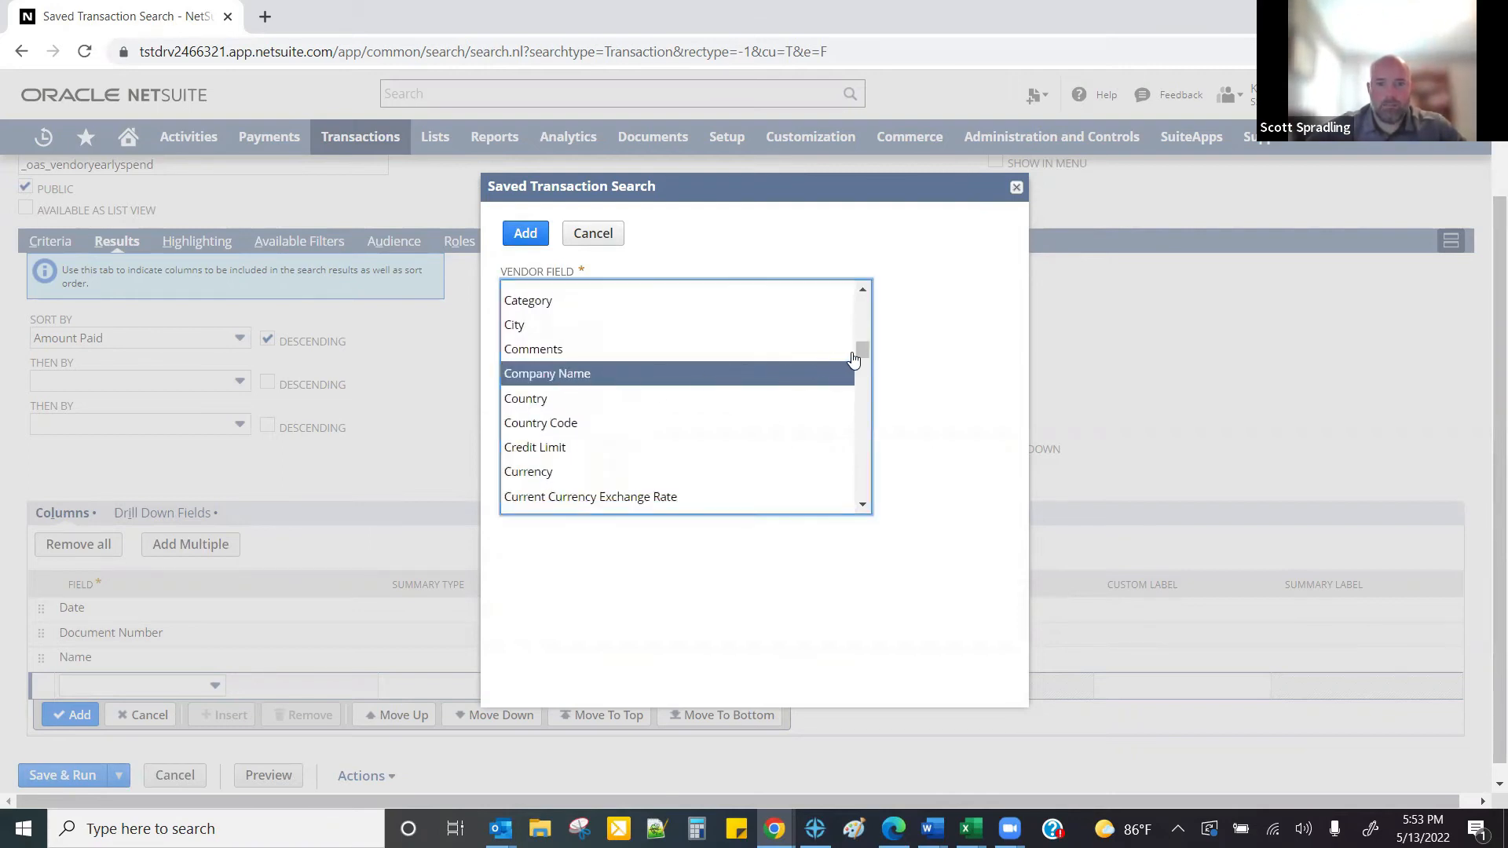
pyautogui.moveTo(862, 348)
pyautogui.mouseDown()
pyautogui.moveTo(858, 305)
pyautogui.moveTo(861, 325)
pyautogui.mouseUp()
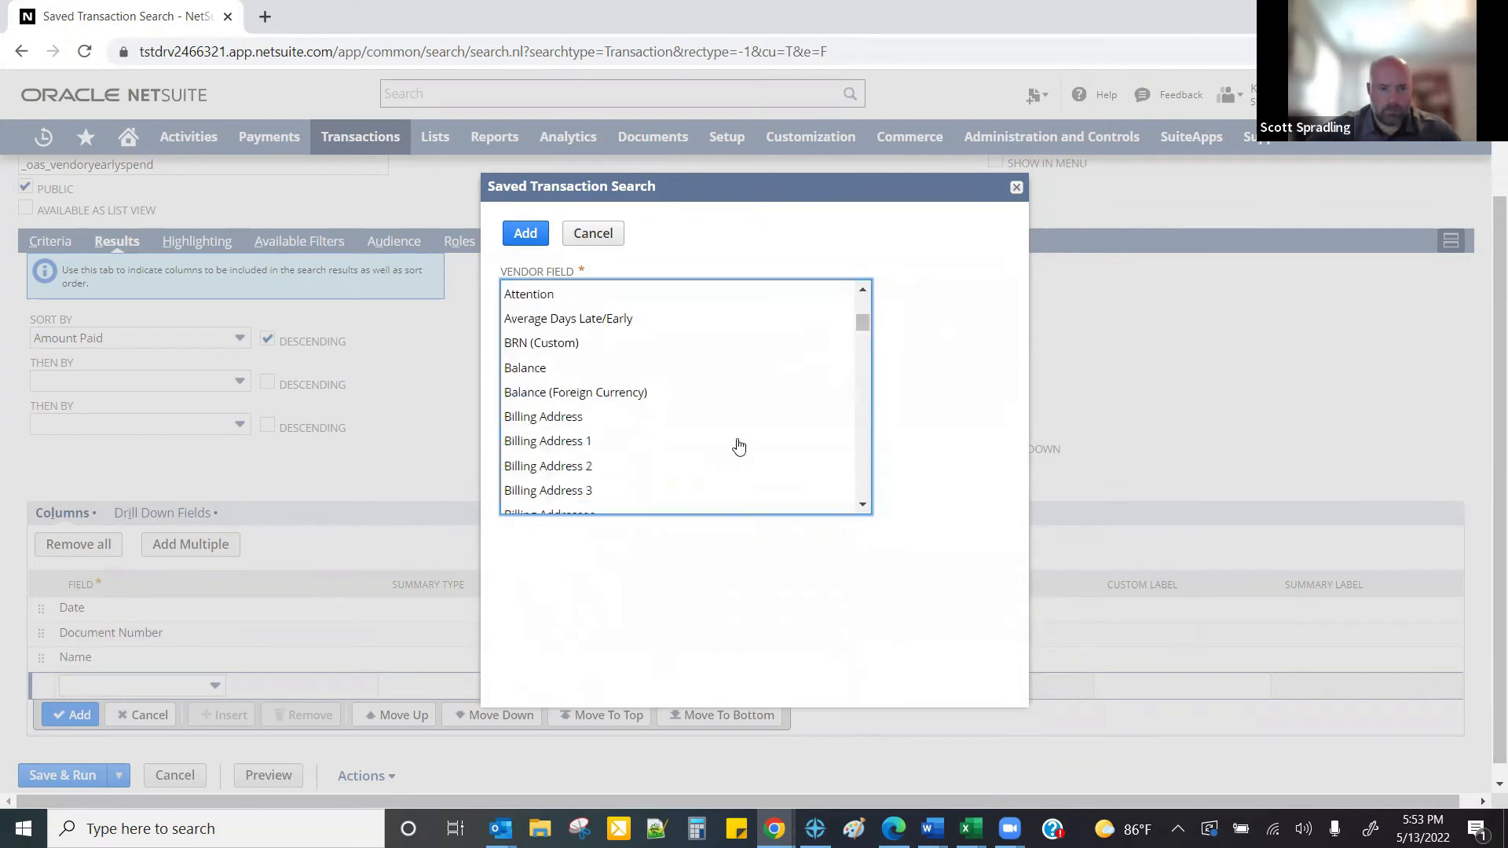
pyautogui.click(522, 416)
pyautogui.moveTo(863, 327); pyautogui.dragTo(860, 374)
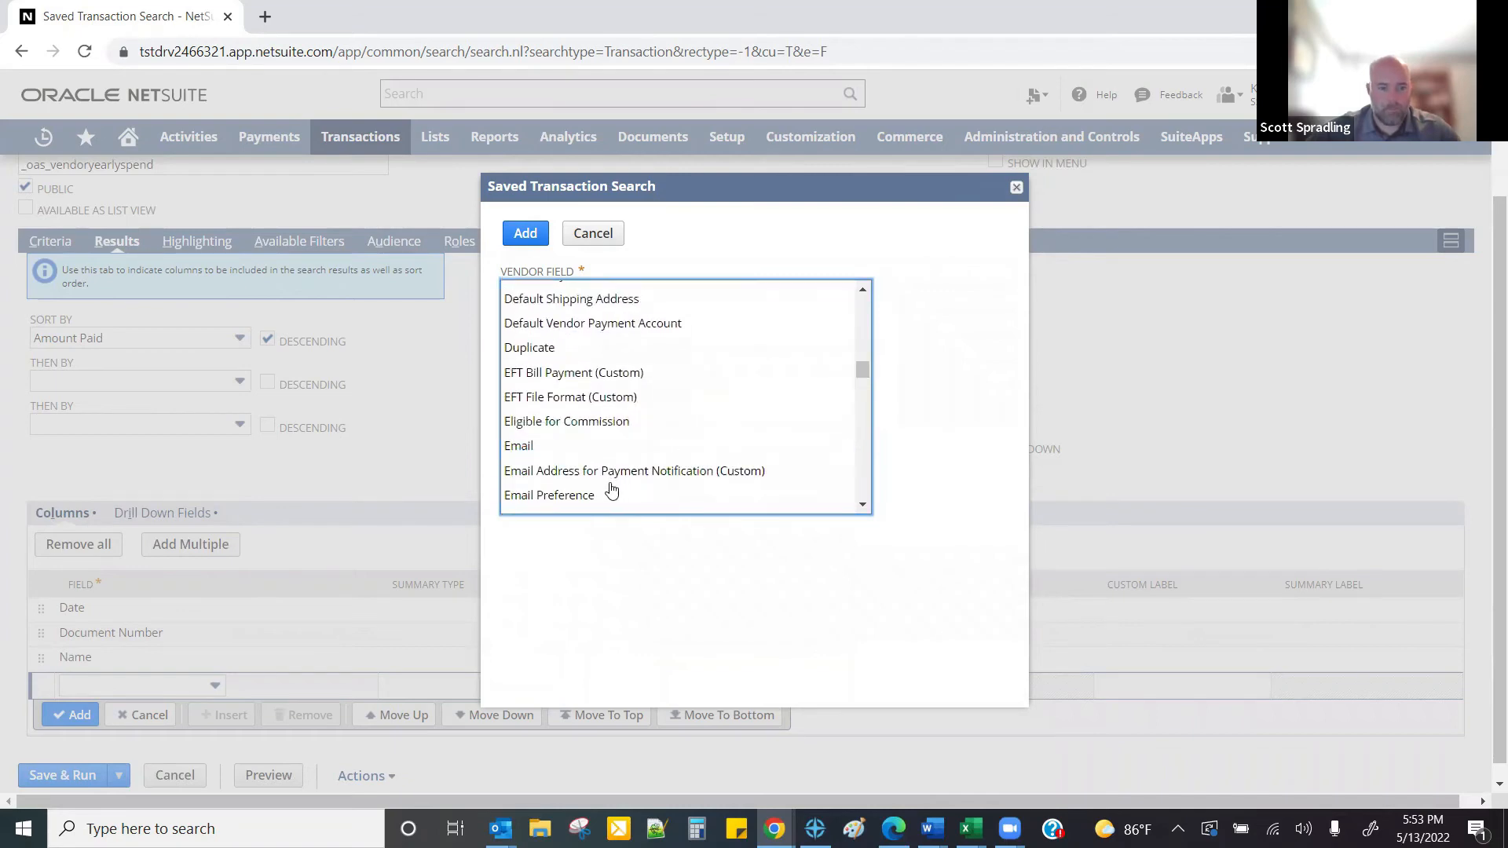
pyautogui.click(522, 445)
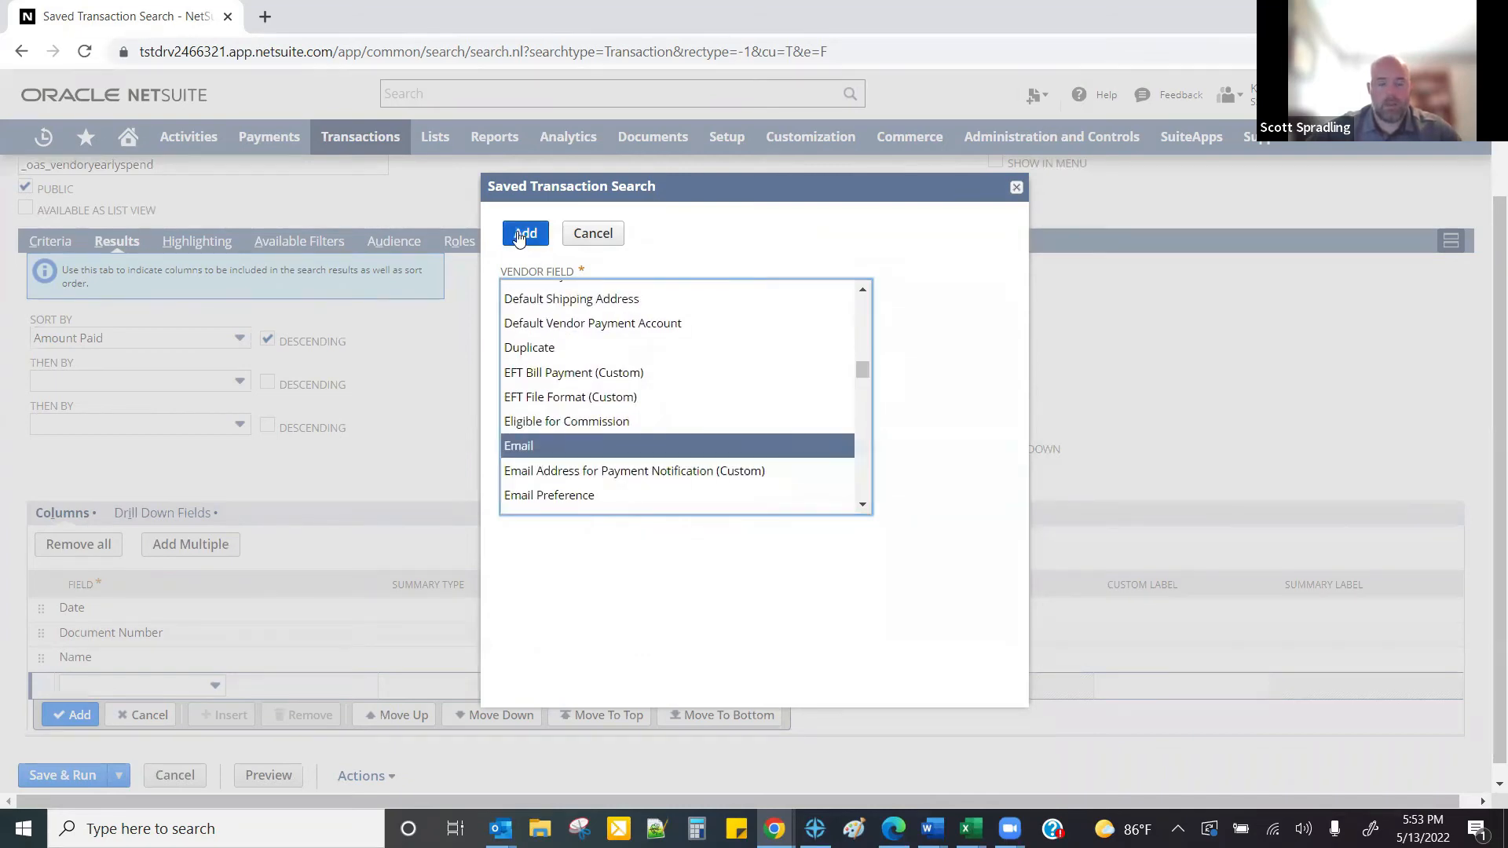
pyautogui.click(525, 233)
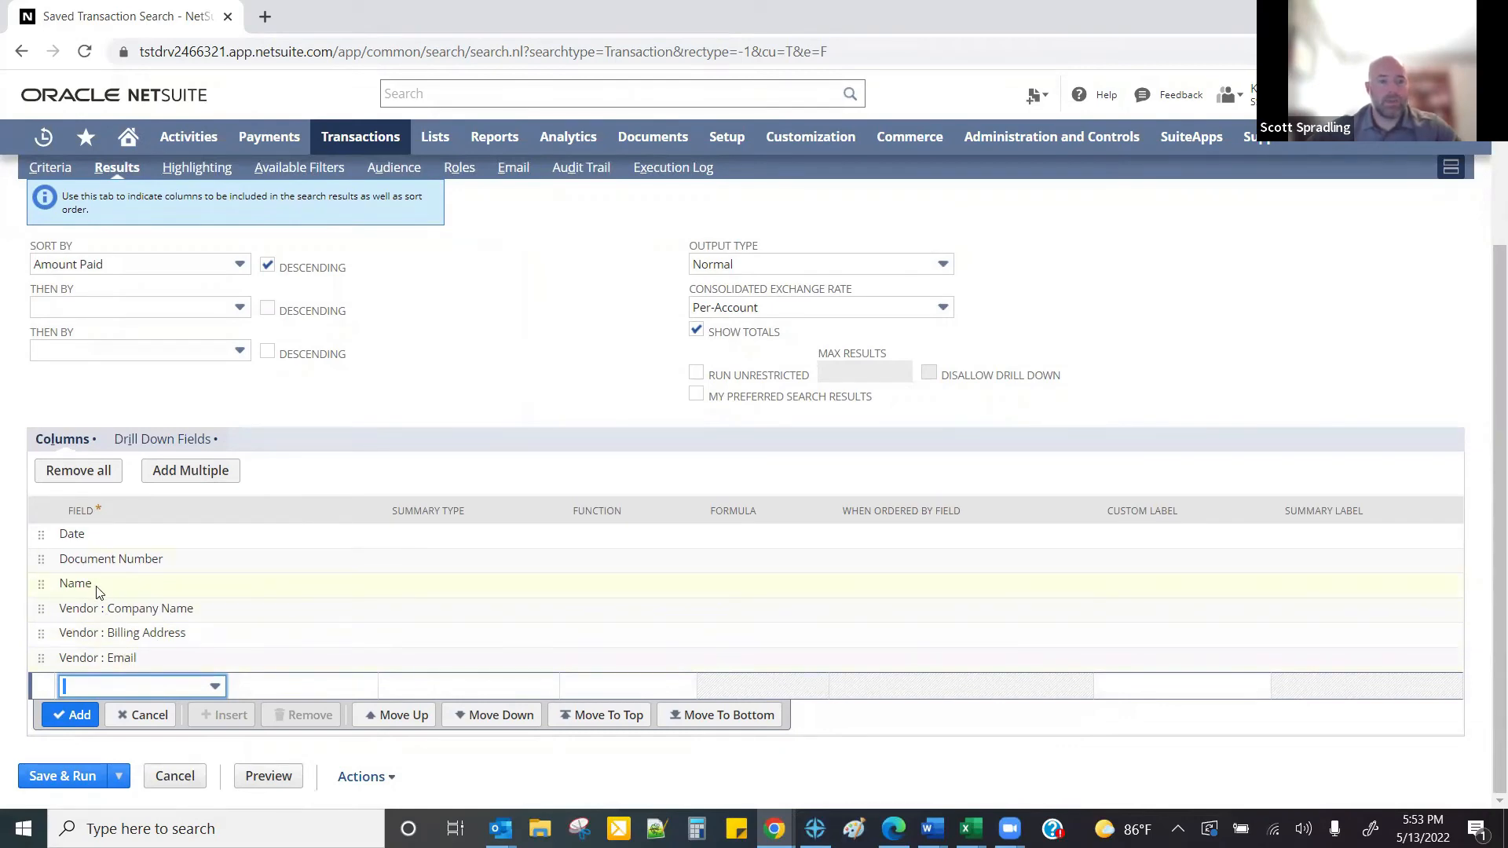
# - Add Amount Paid as a results column after the vendor's Email
pyautogui.scroll(3, 118, 609)
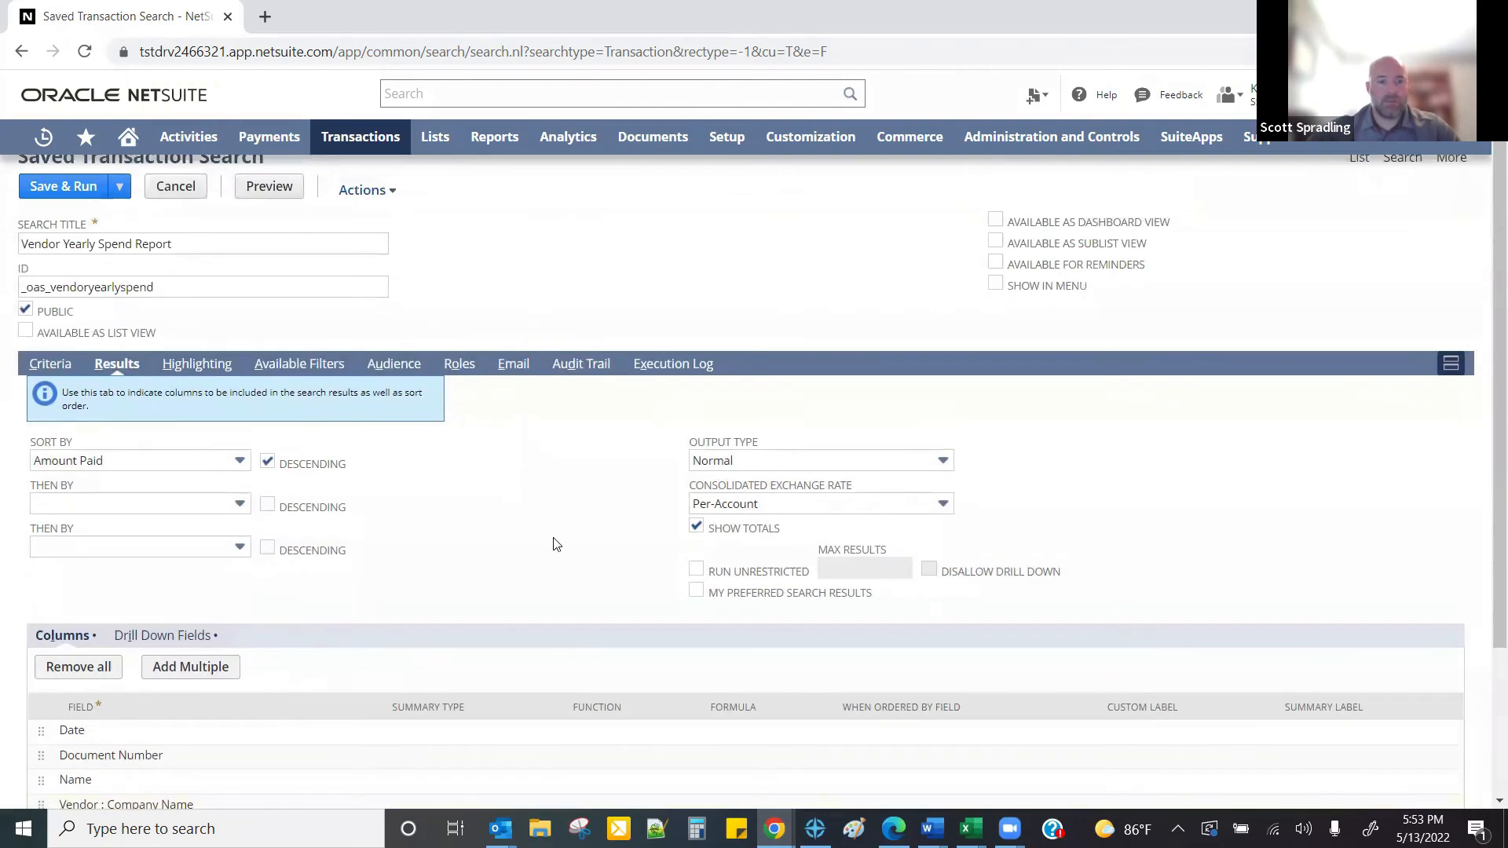
pyautogui.scroll(-3, 476, 597)
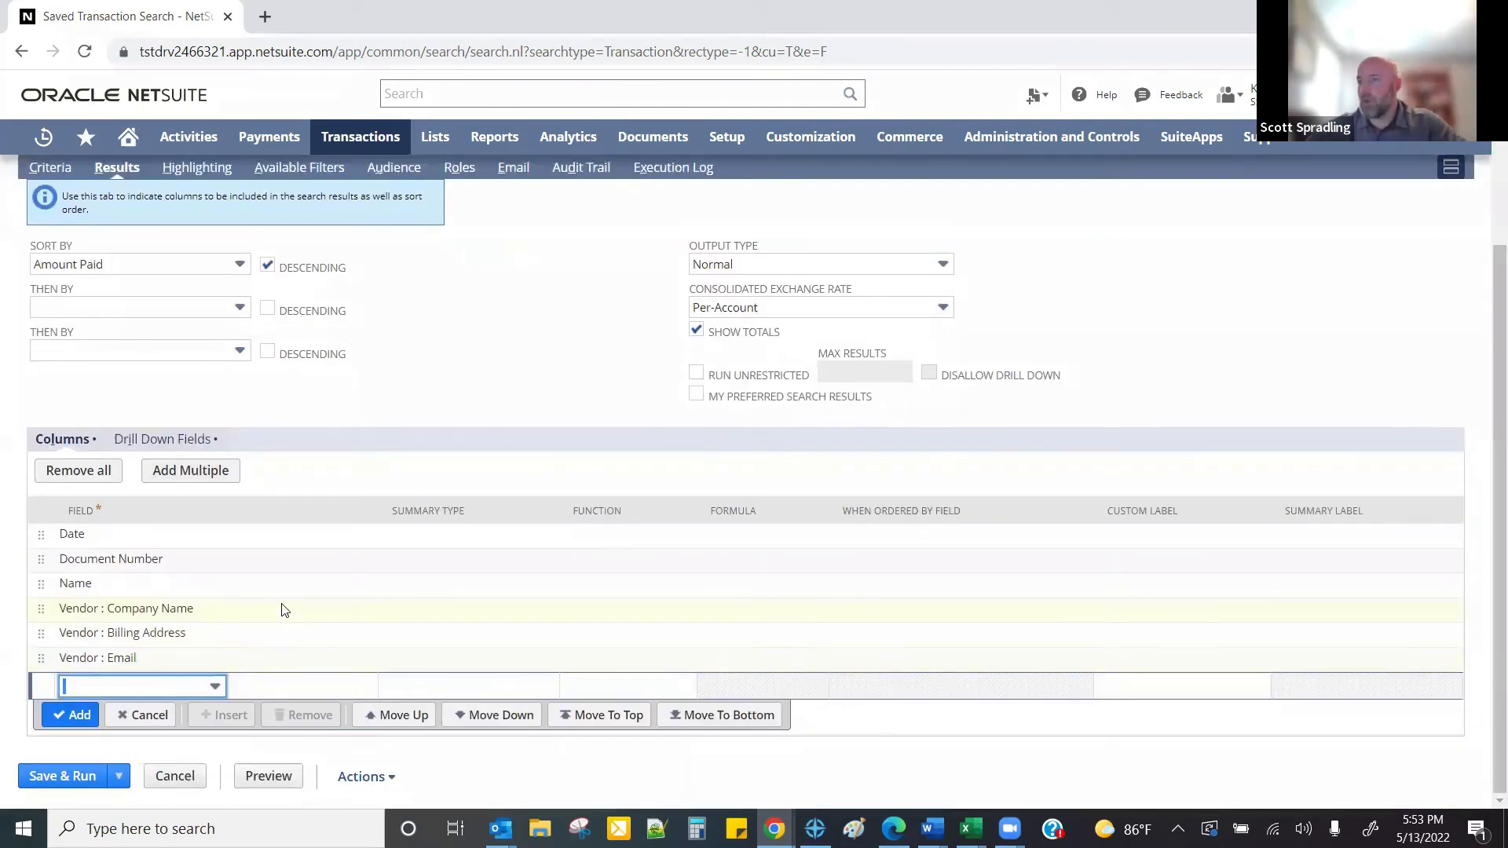
pyautogui.write('Amount')
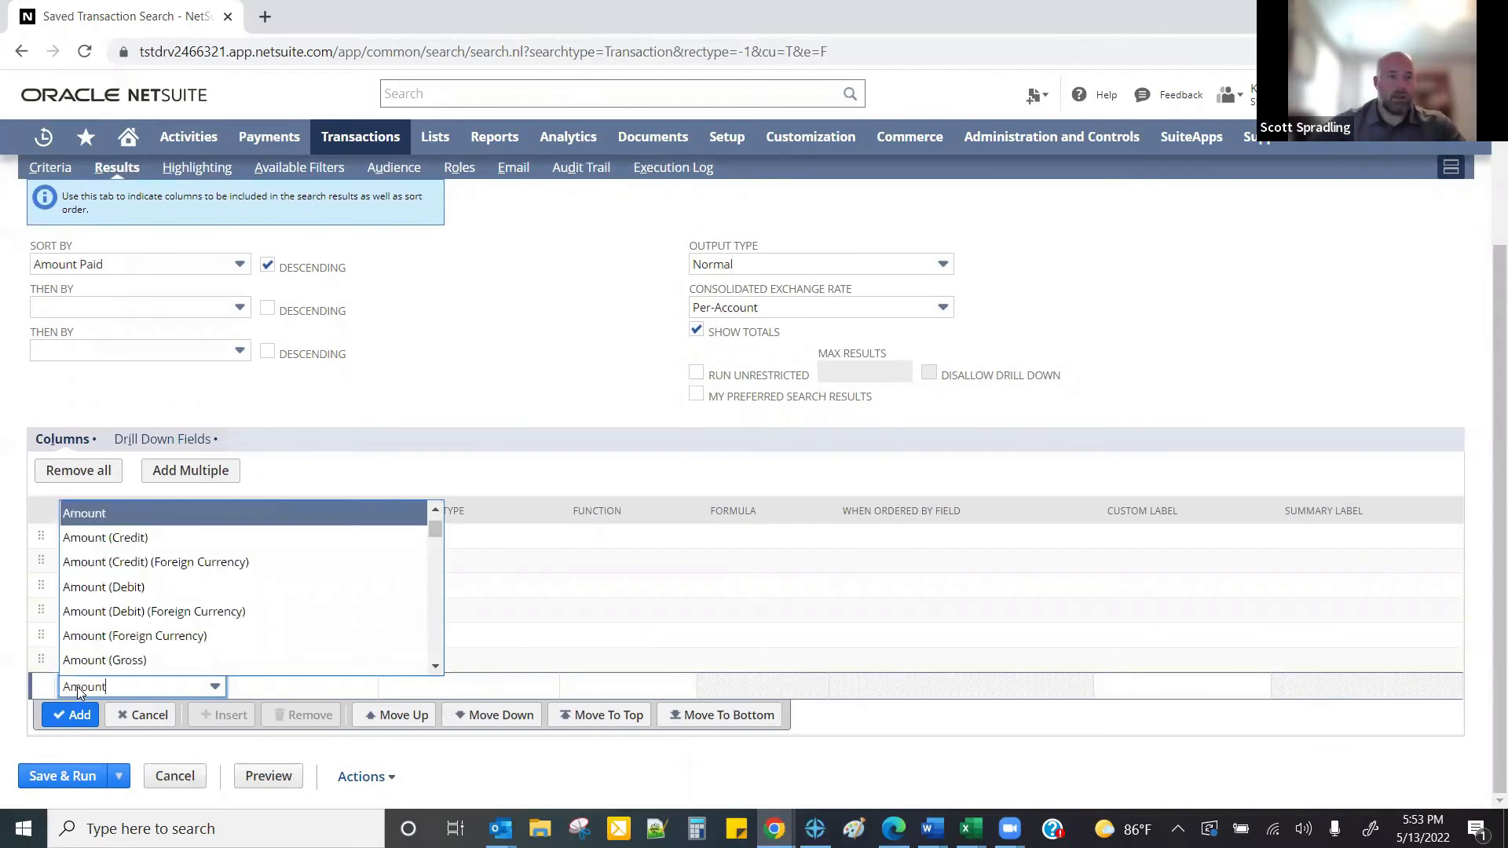
pyautogui.scroll(-3, 116, 621)
pyautogui.scroll(-2, 116, 609)
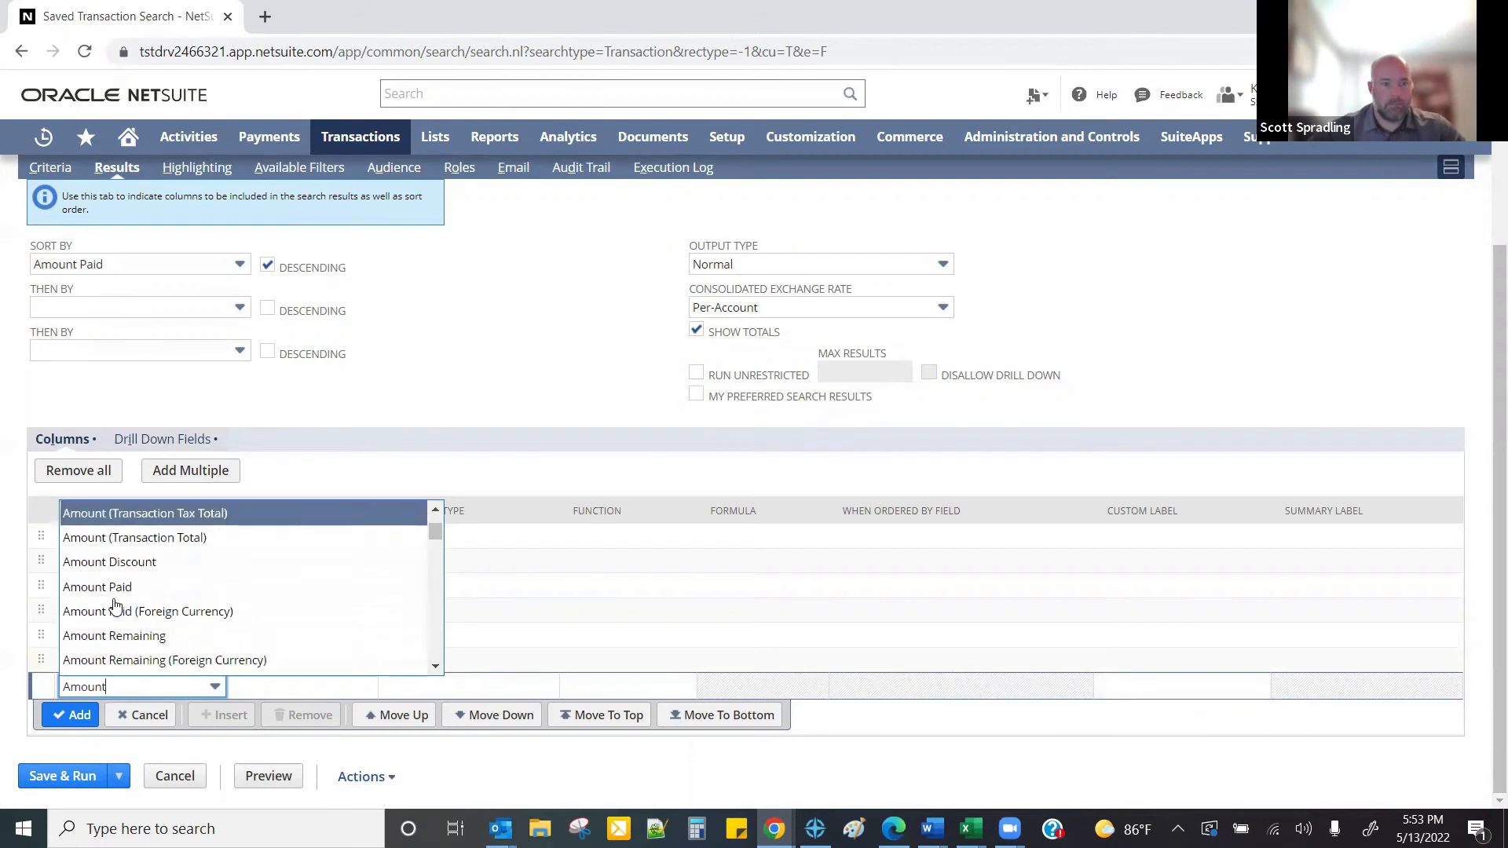
pyautogui.click(116, 609)
pyautogui.click(71, 717)
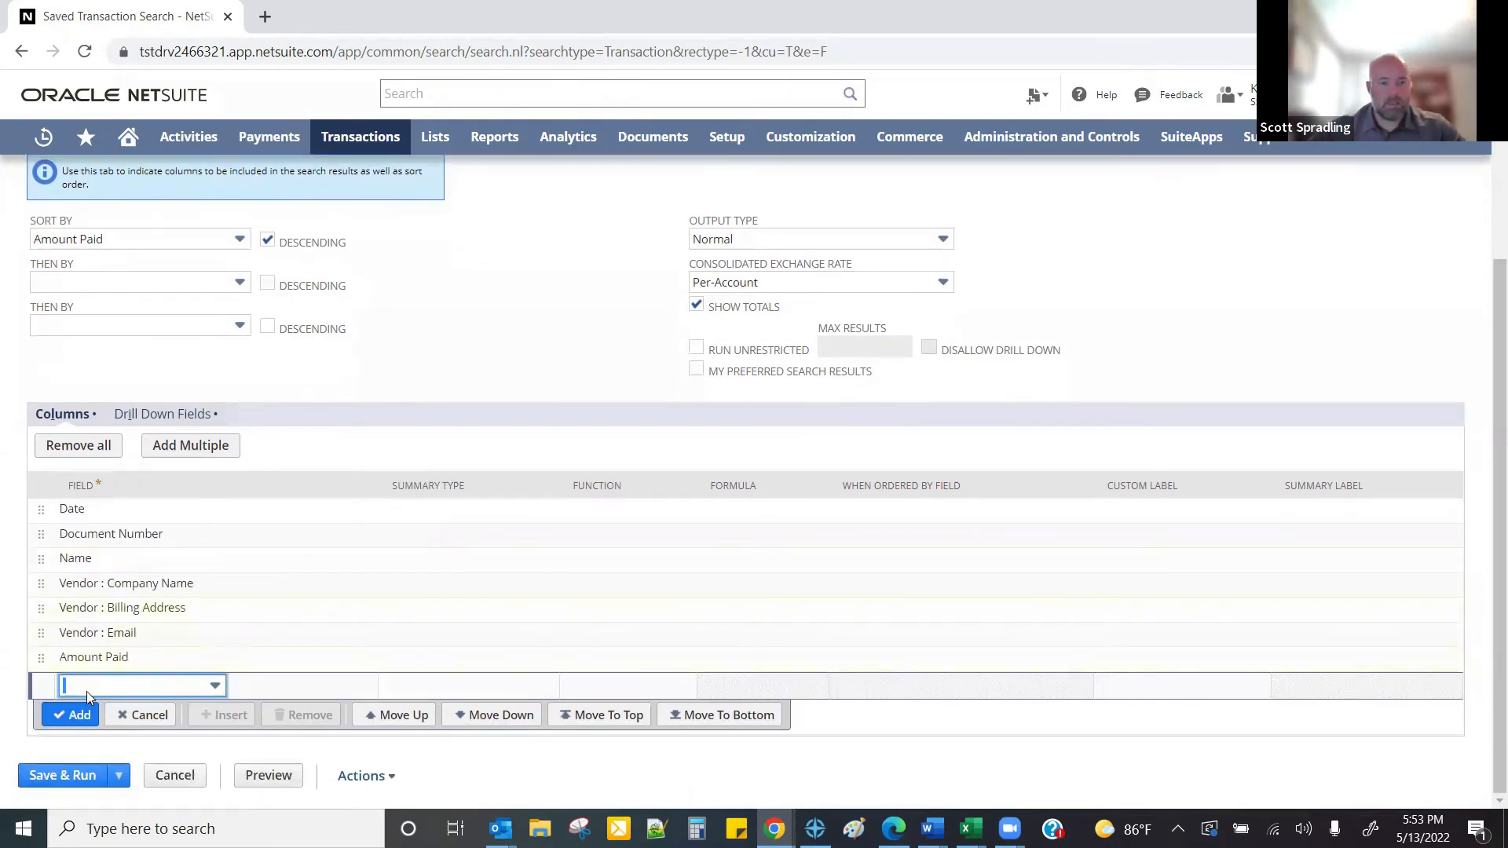
# - Add Transaction Name as the last results column
pyautogui.click(87, 689)
pyautogui.write('tran')
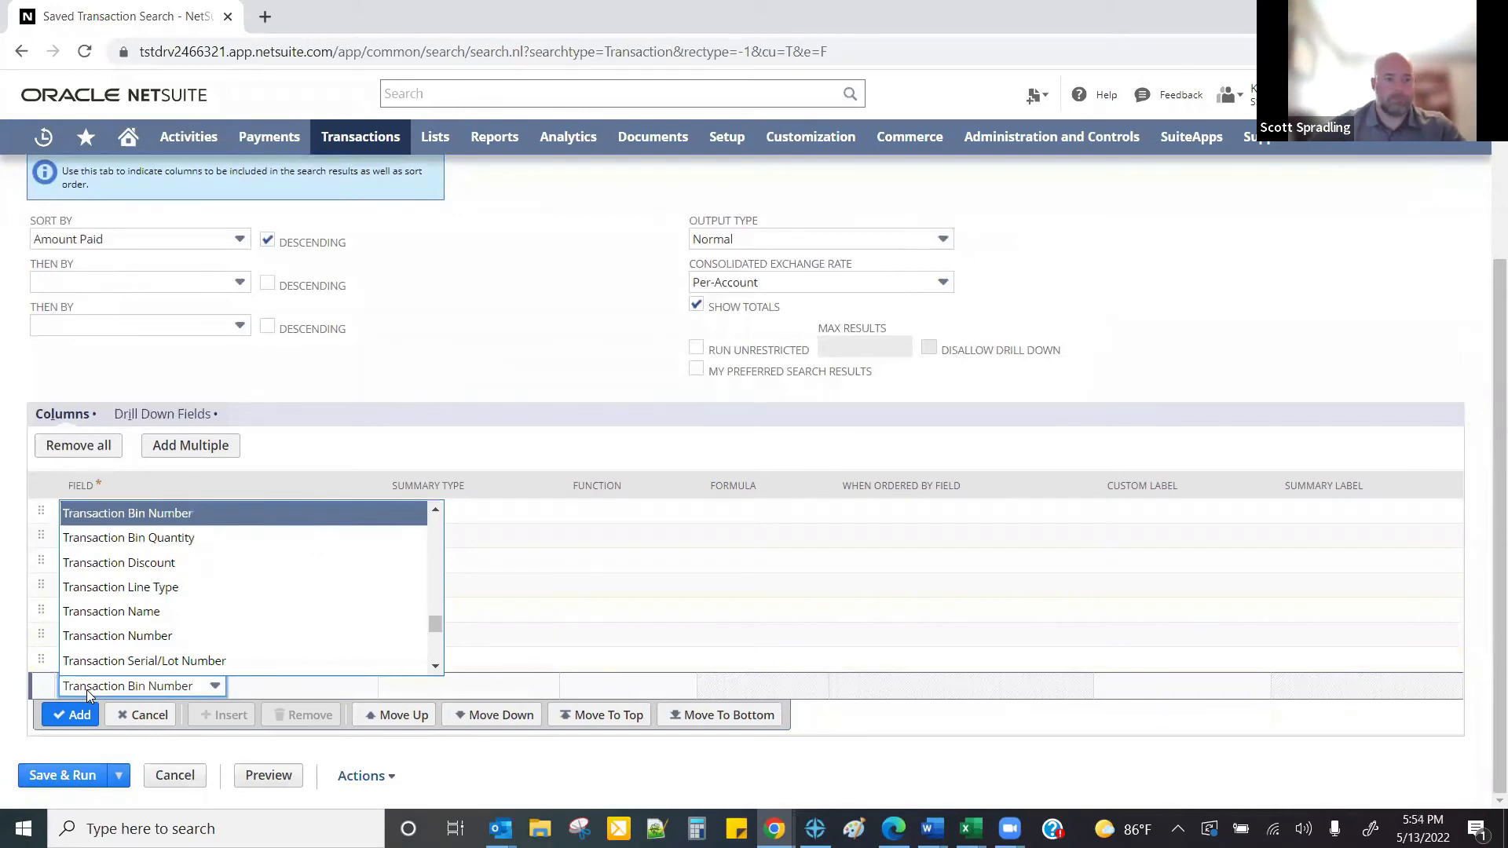
pyautogui.click(120, 612)
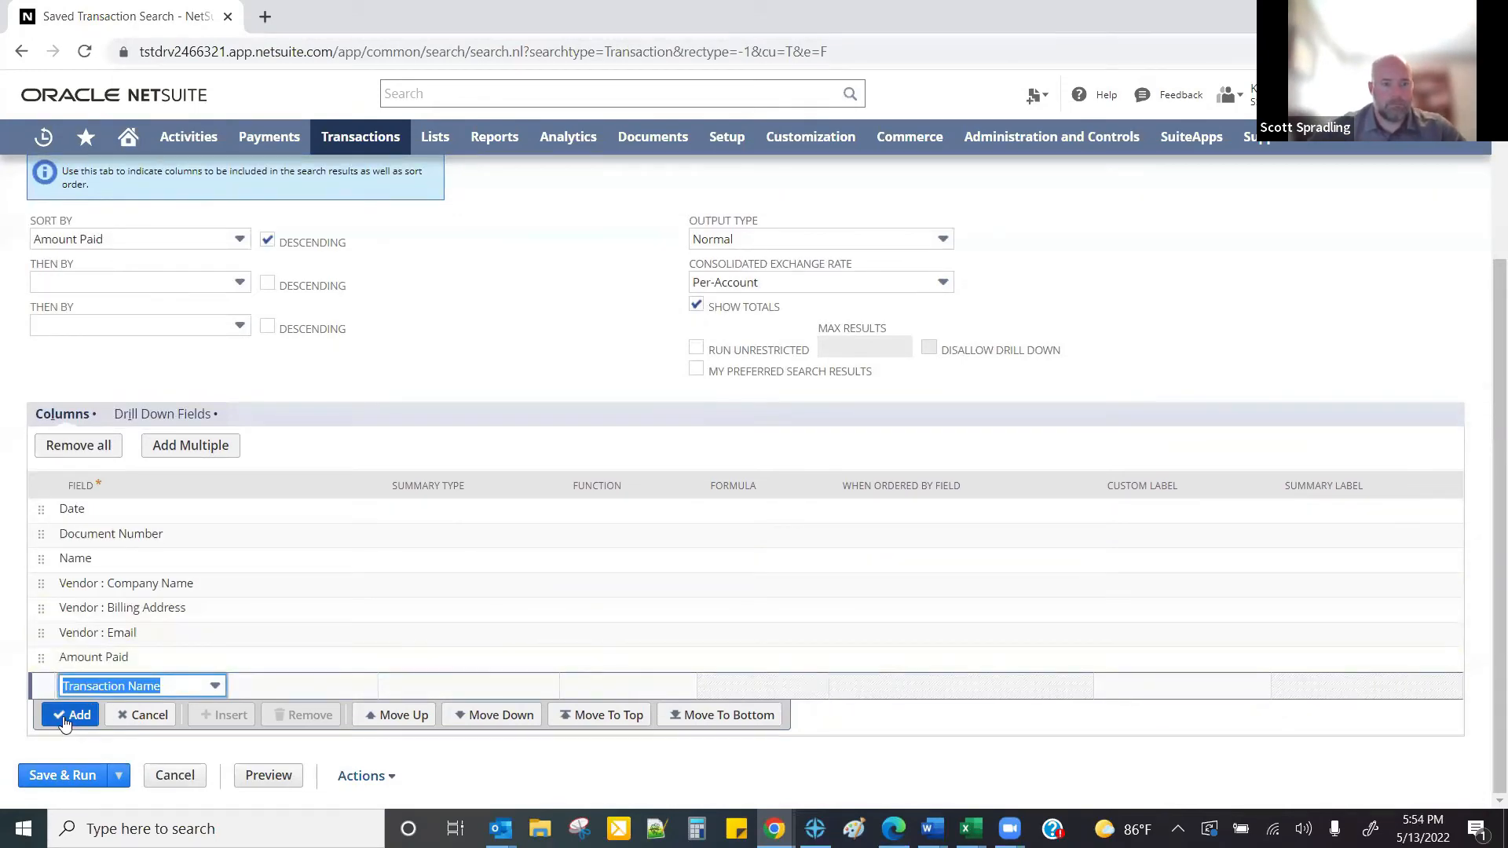
pyautogui.click(71, 715)
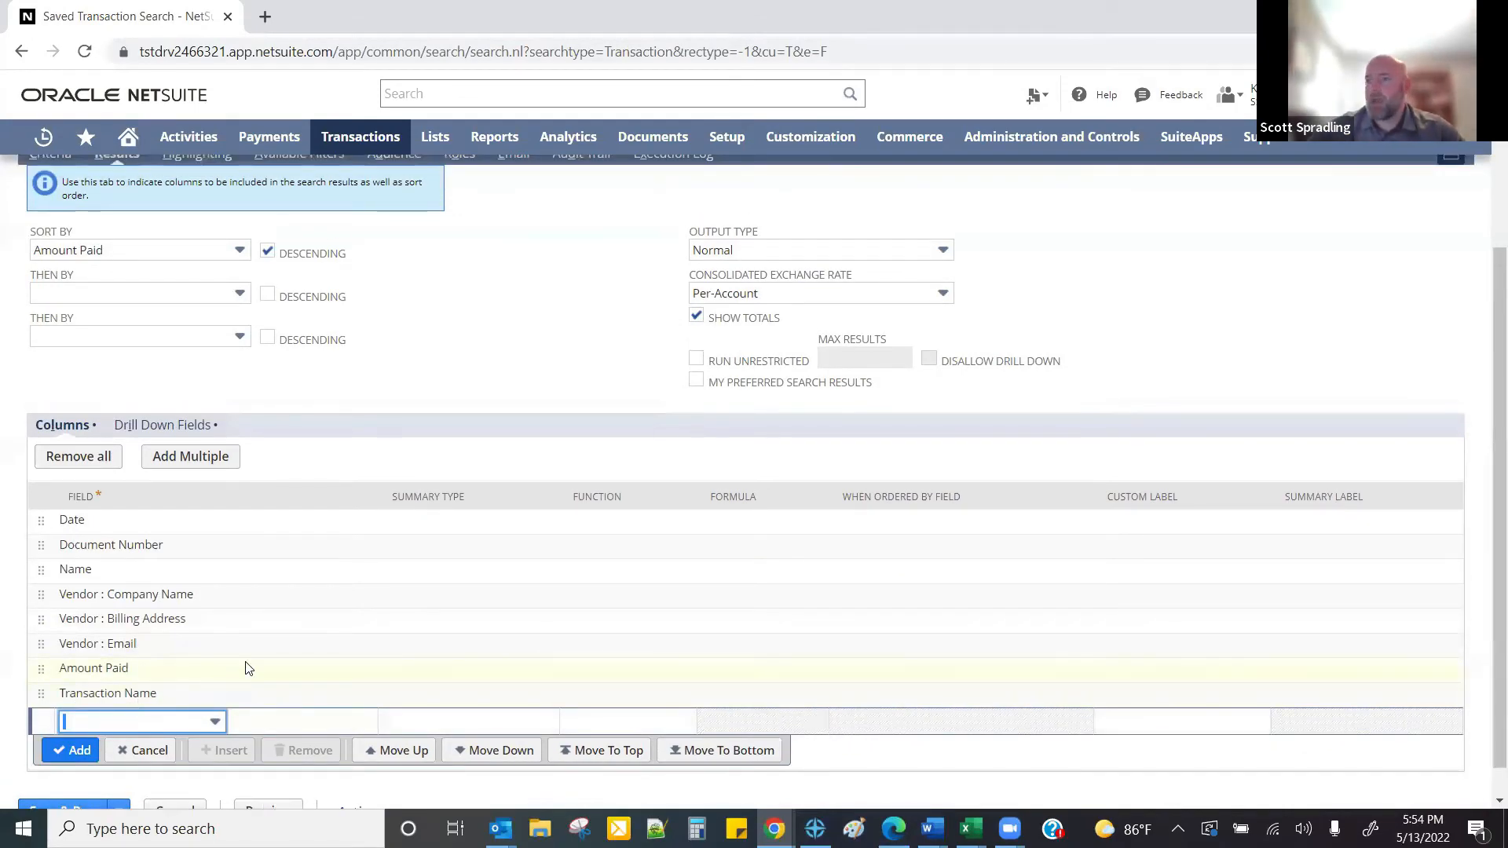
# - Add the applying transaction's Document Number as the last results column
pyautogui.click(131, 726)
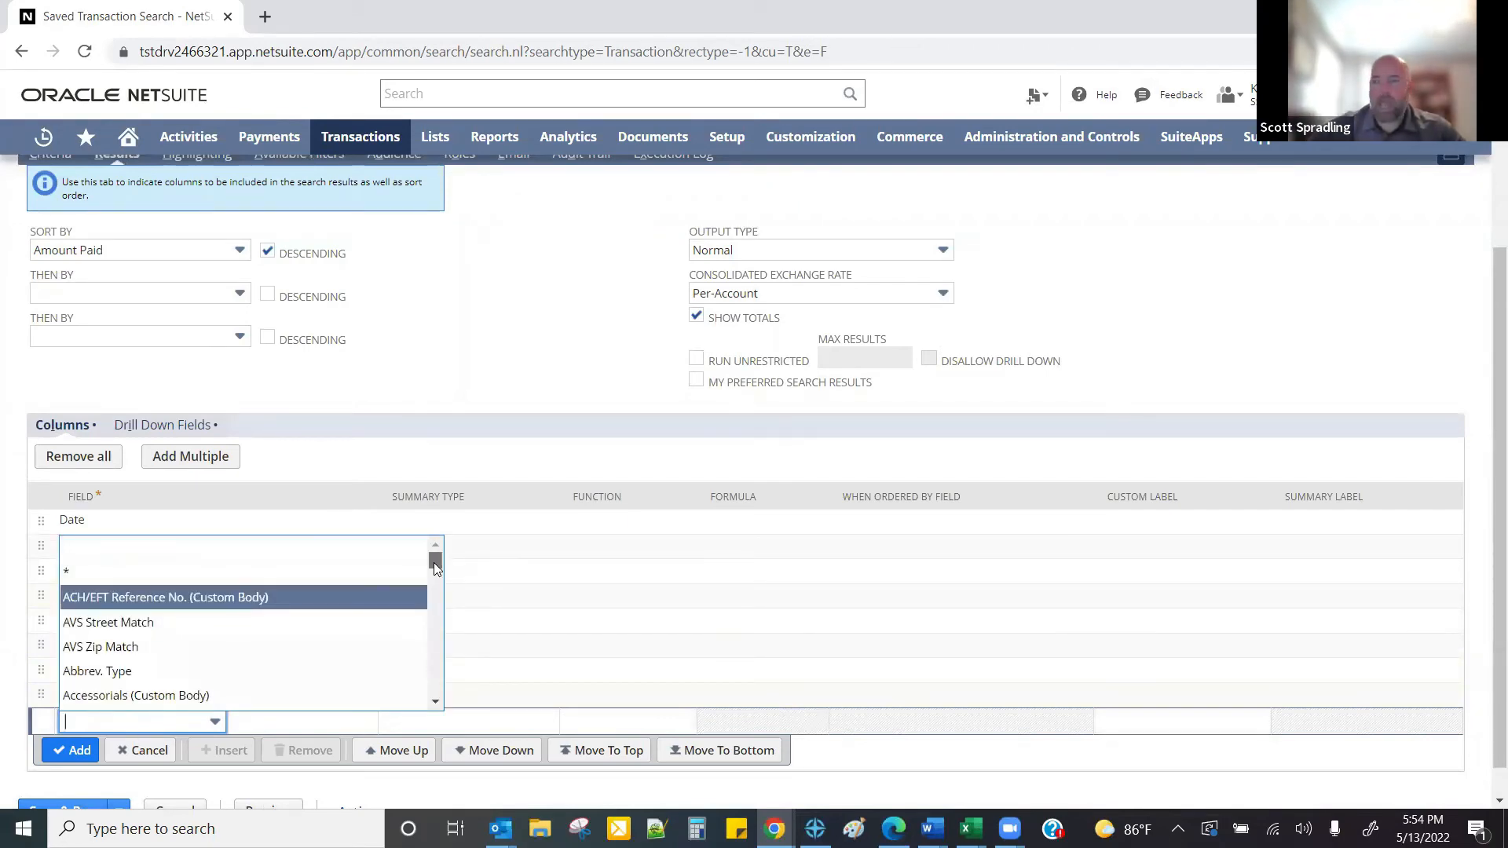
pyautogui.moveTo(434, 563); pyautogui.dragTo(425, 680)
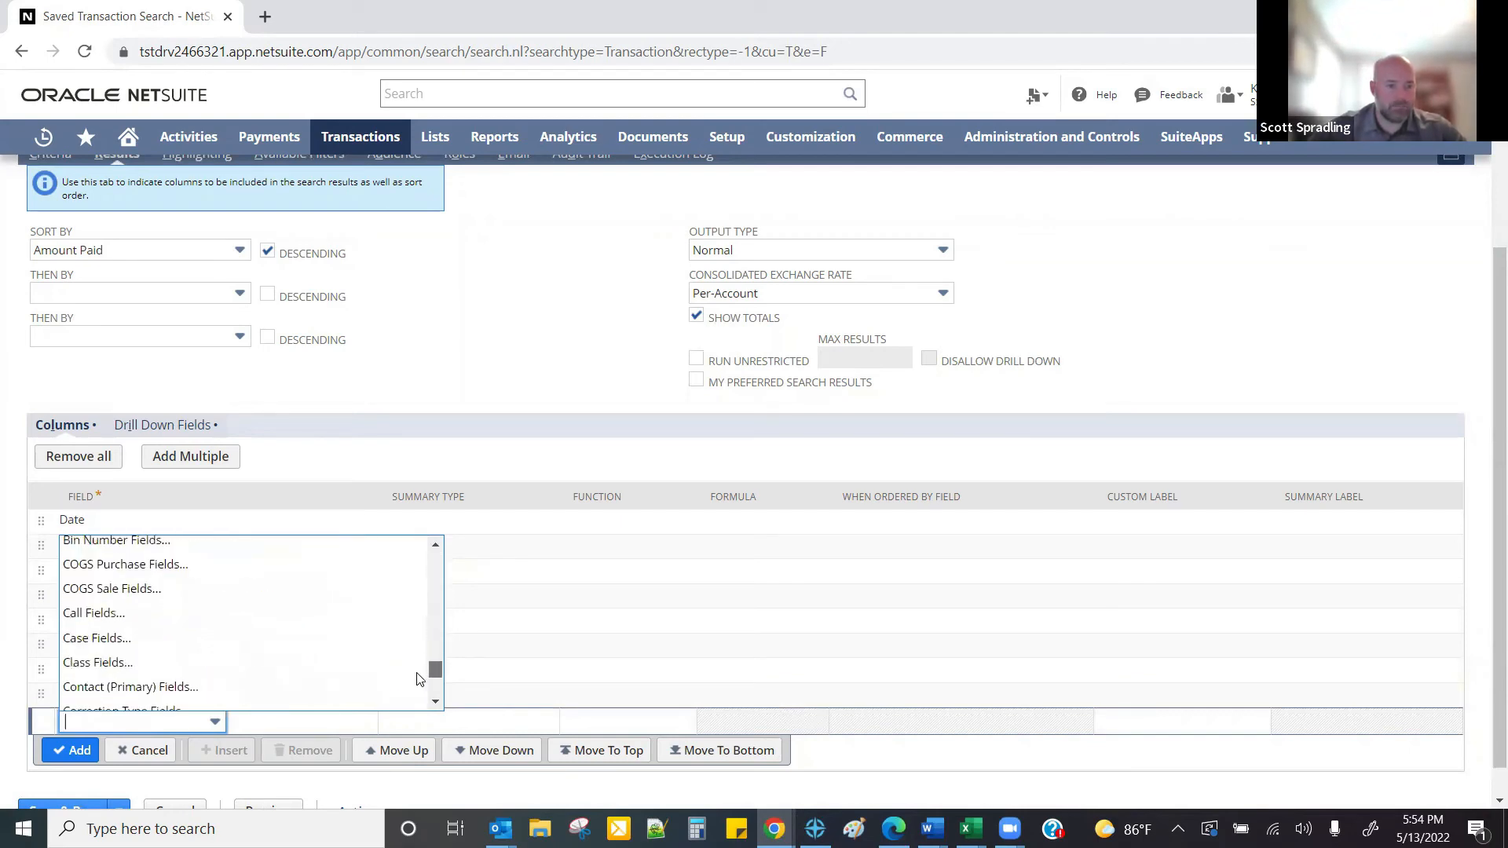
pyautogui.scroll(-3, 244, 638)
pyautogui.scroll(2, 245, 639)
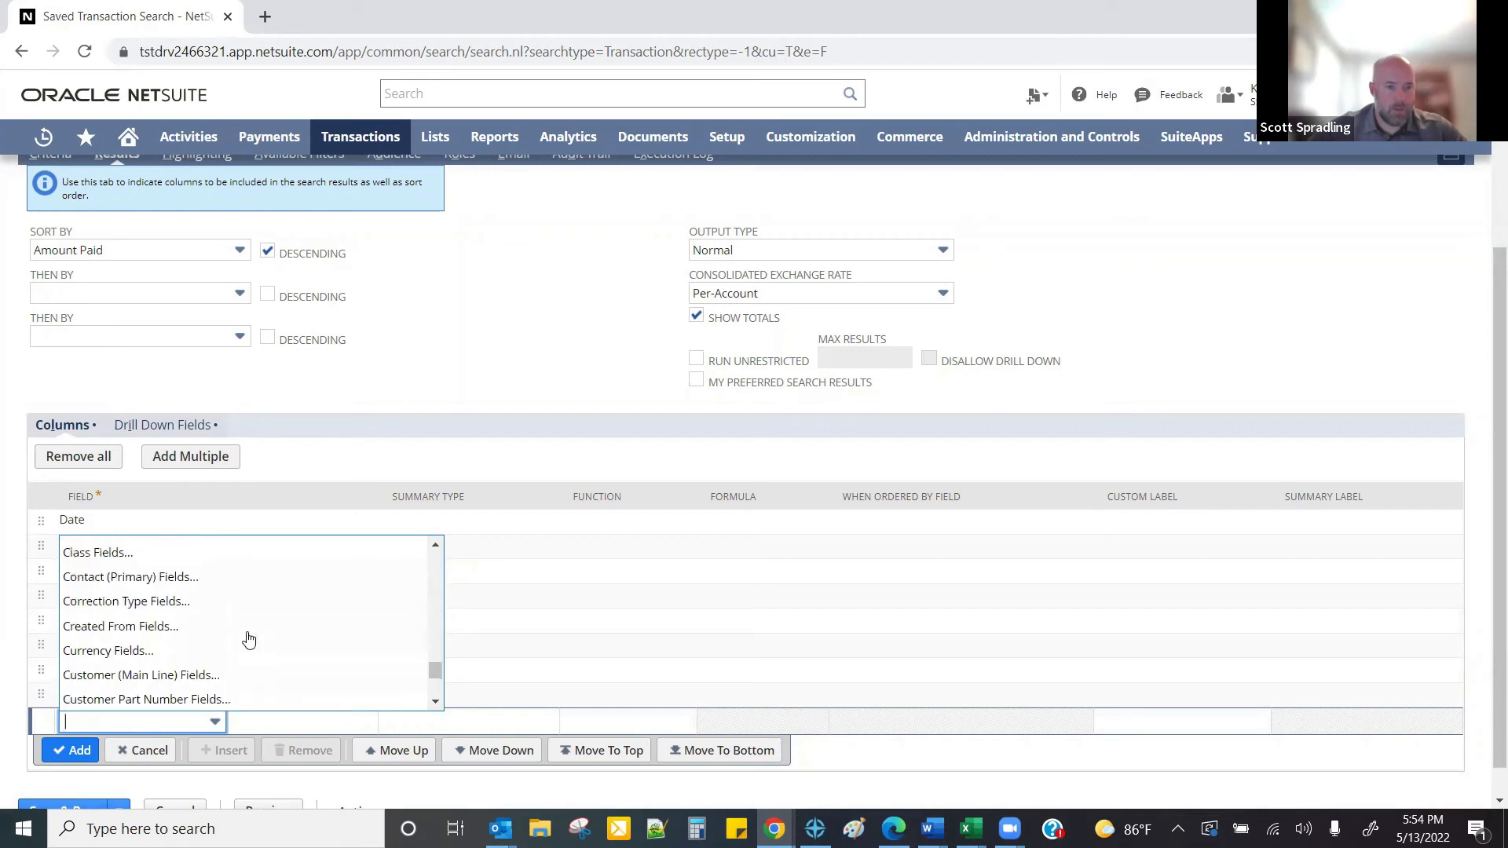
pyautogui.scroll(5, 245, 635)
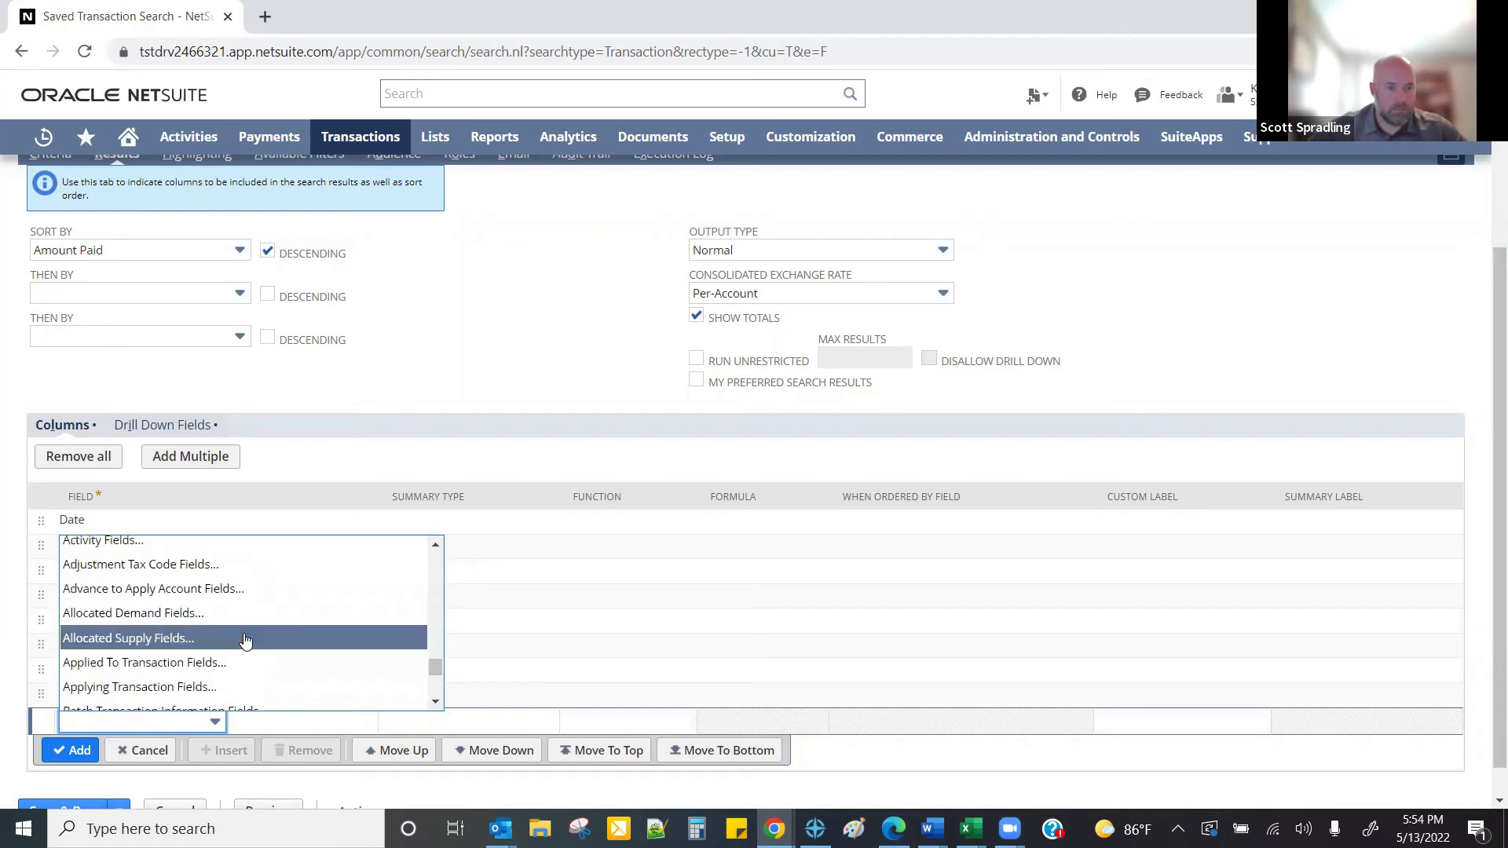
pyautogui.click(123, 688)
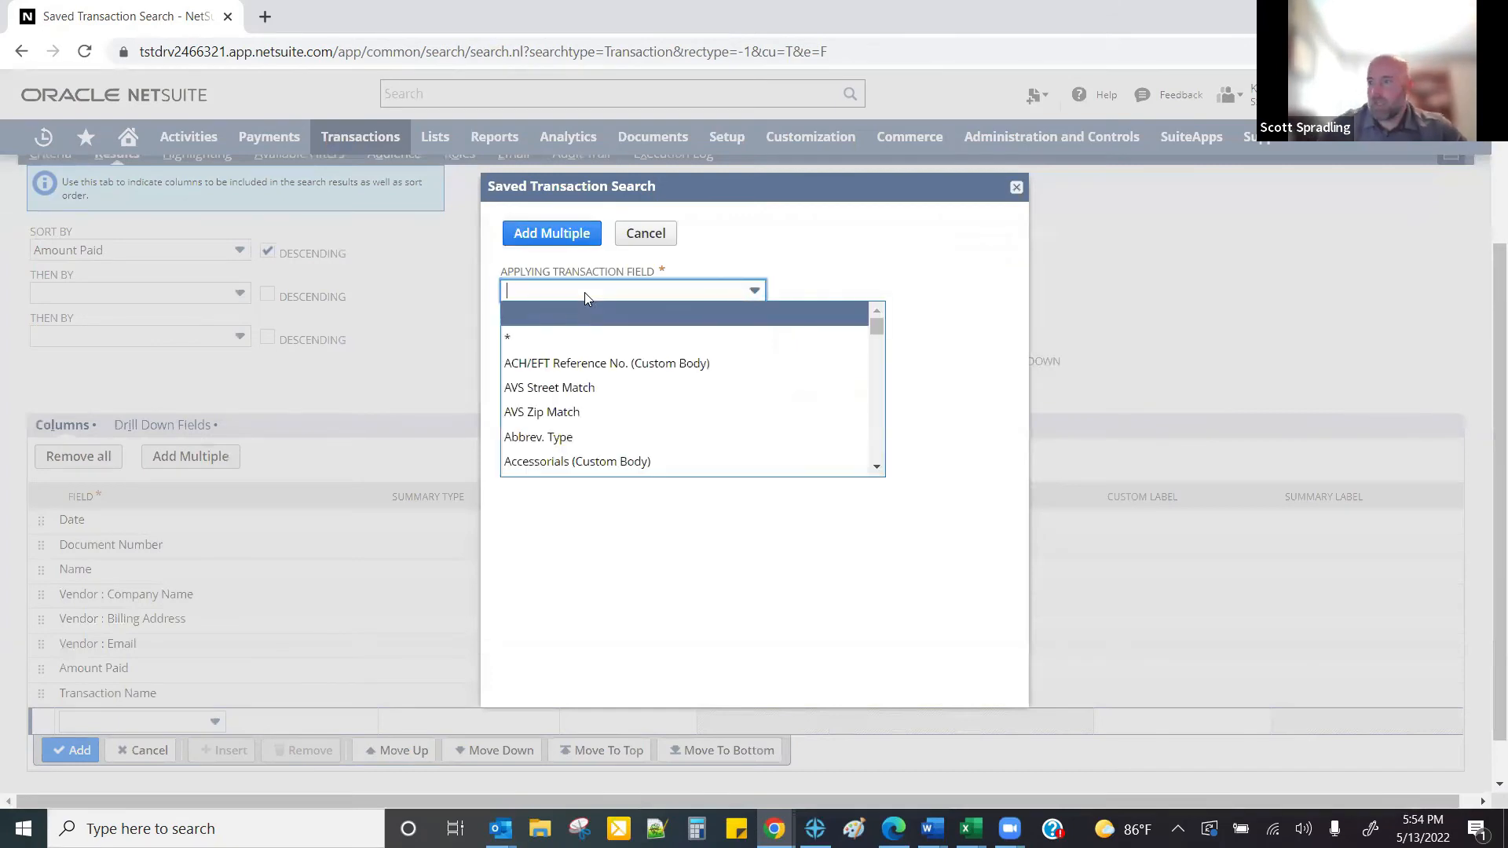
pyautogui.write('do')
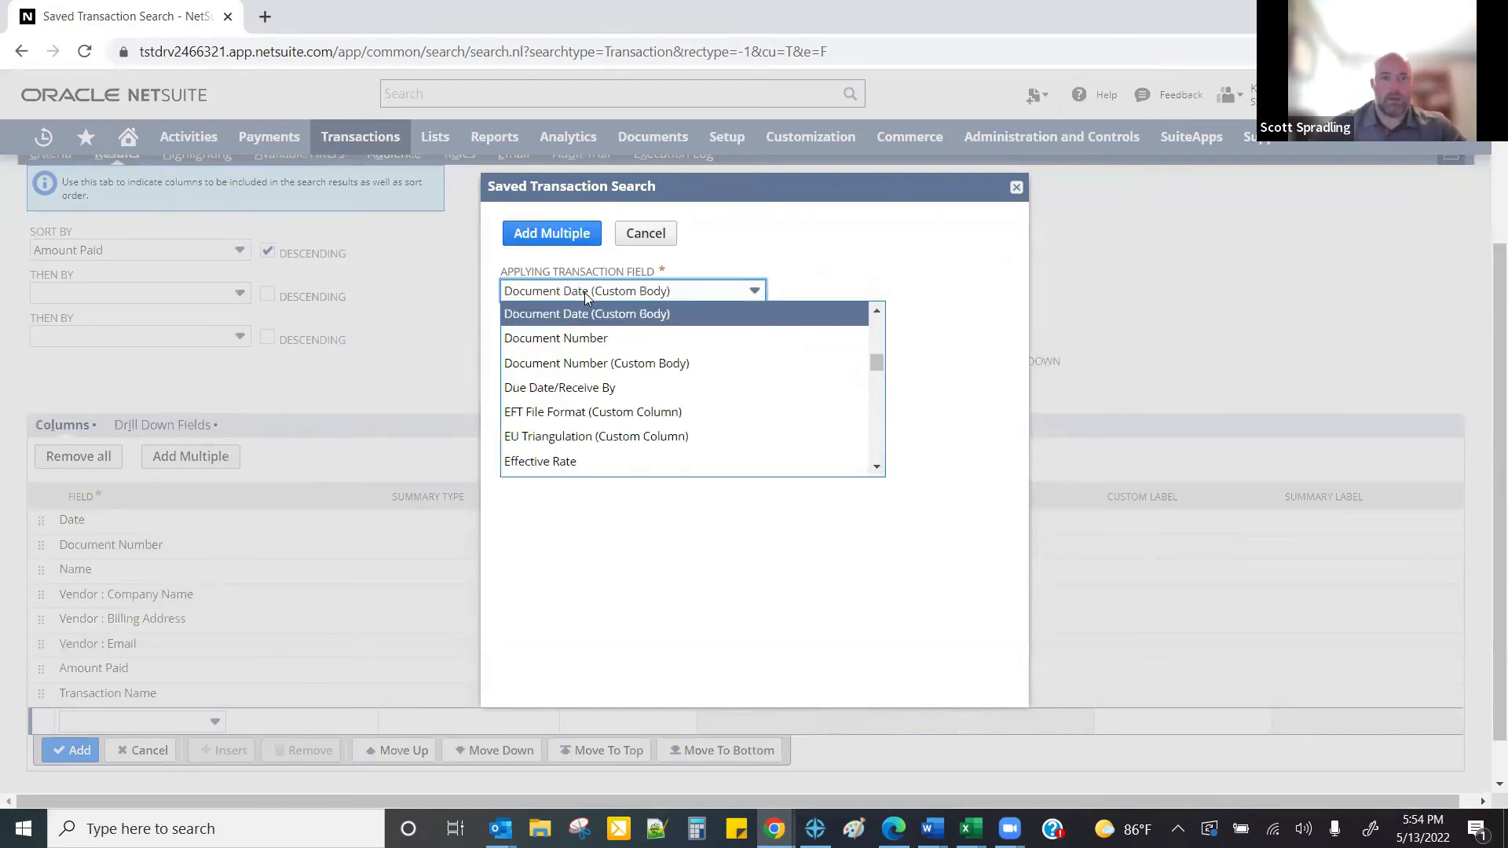
pyautogui.click(548, 338)
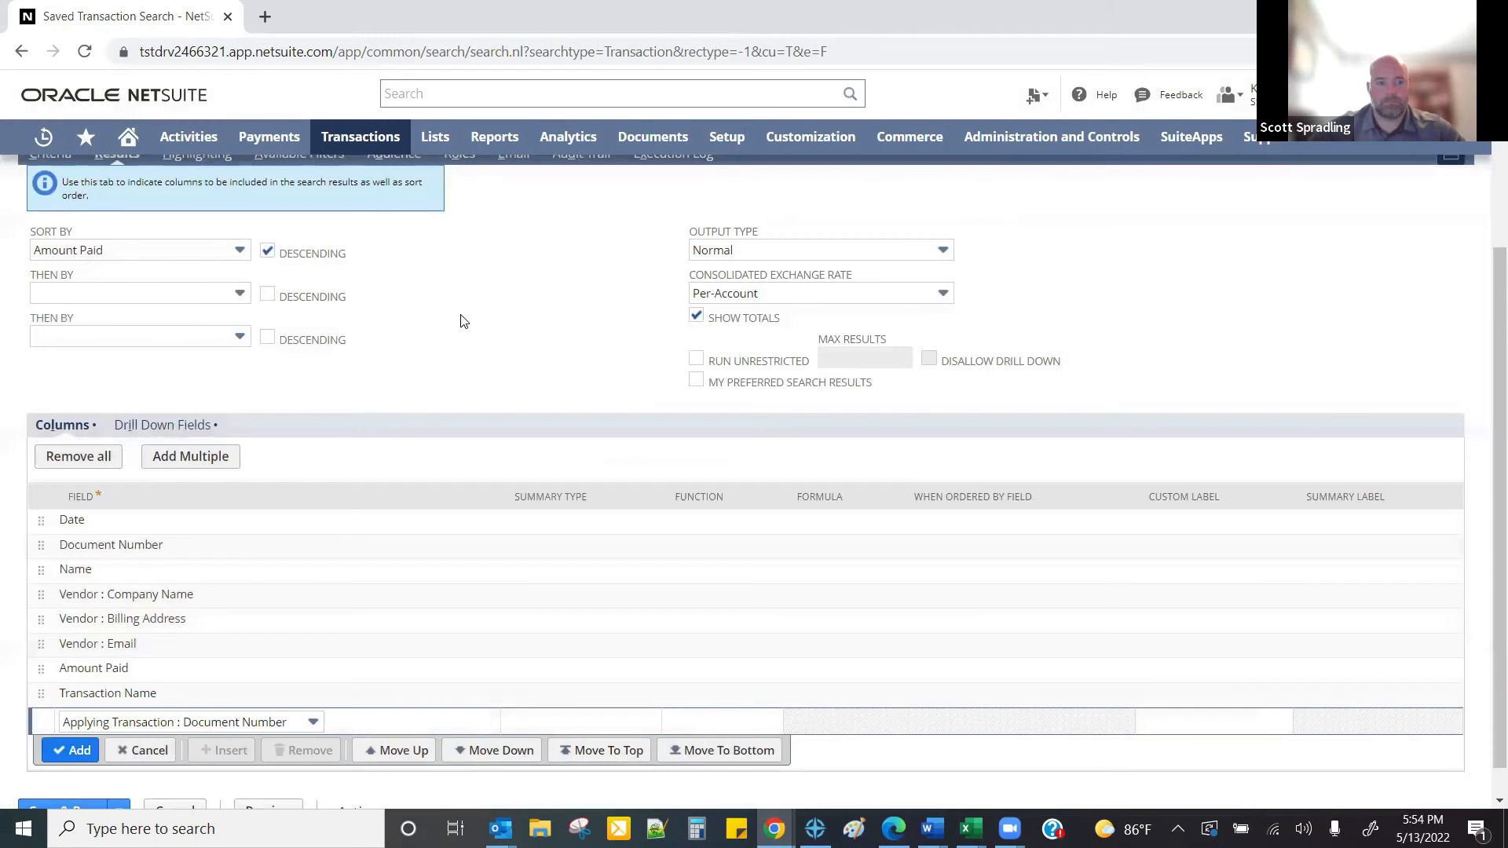
pyautogui.click(71, 750)
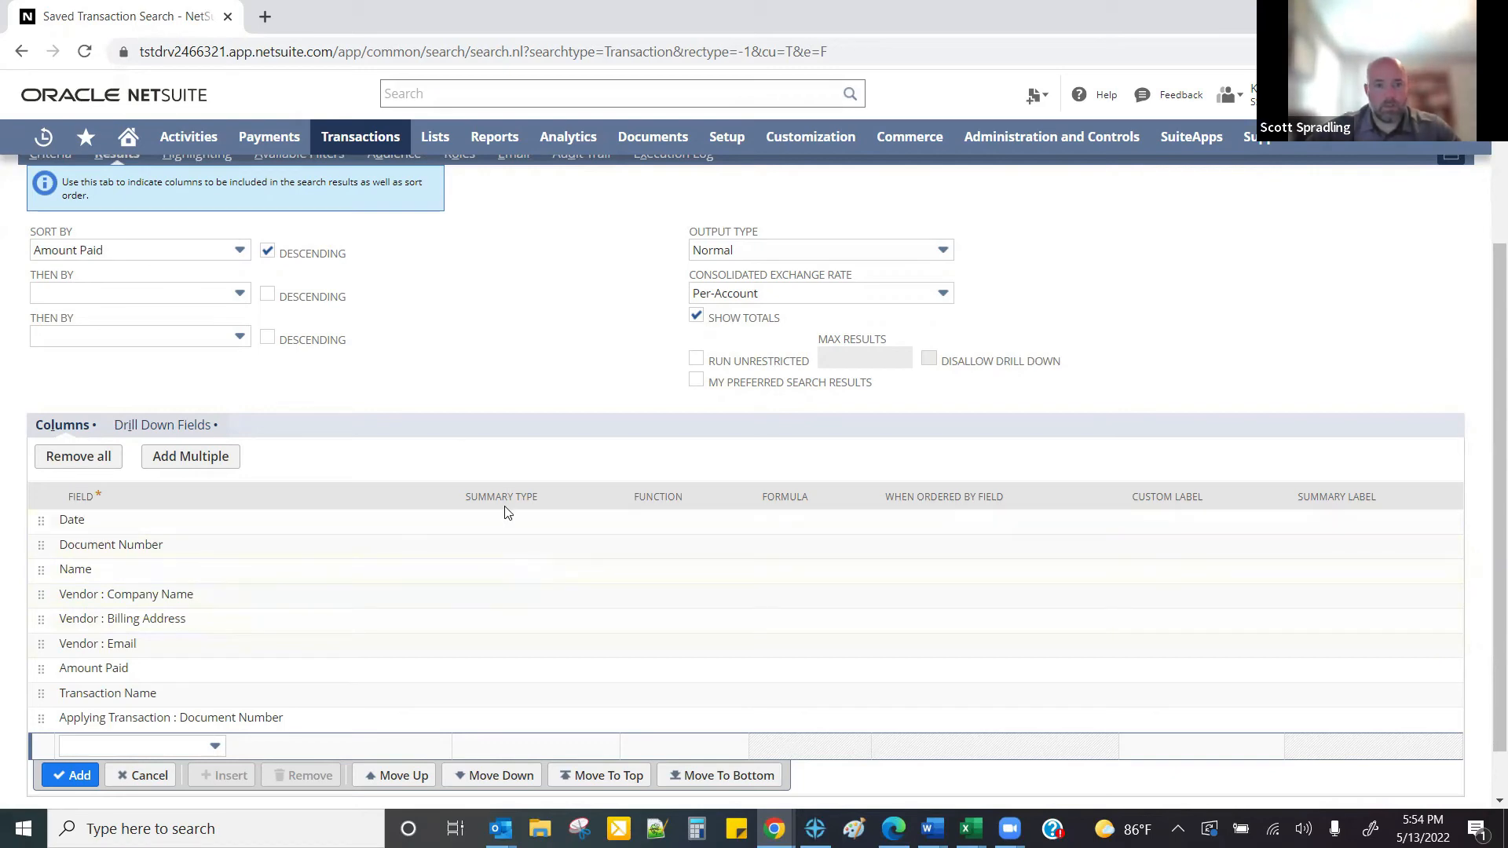
# - Set the summary type of the Name and Vendor : Company Name results columns to Group
pyautogui.click(495, 573)
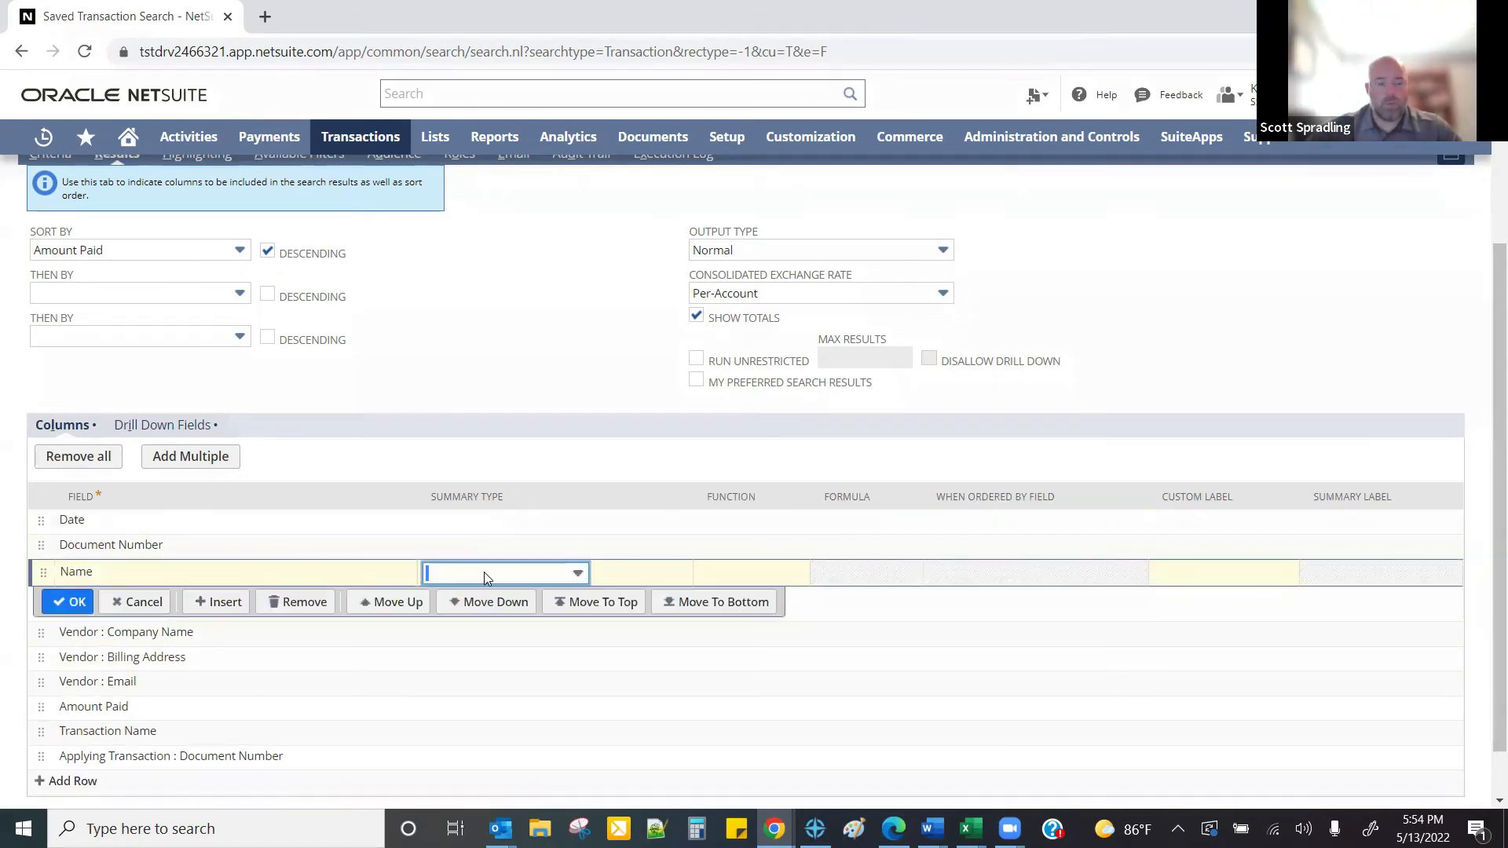
pyautogui.click(465, 575)
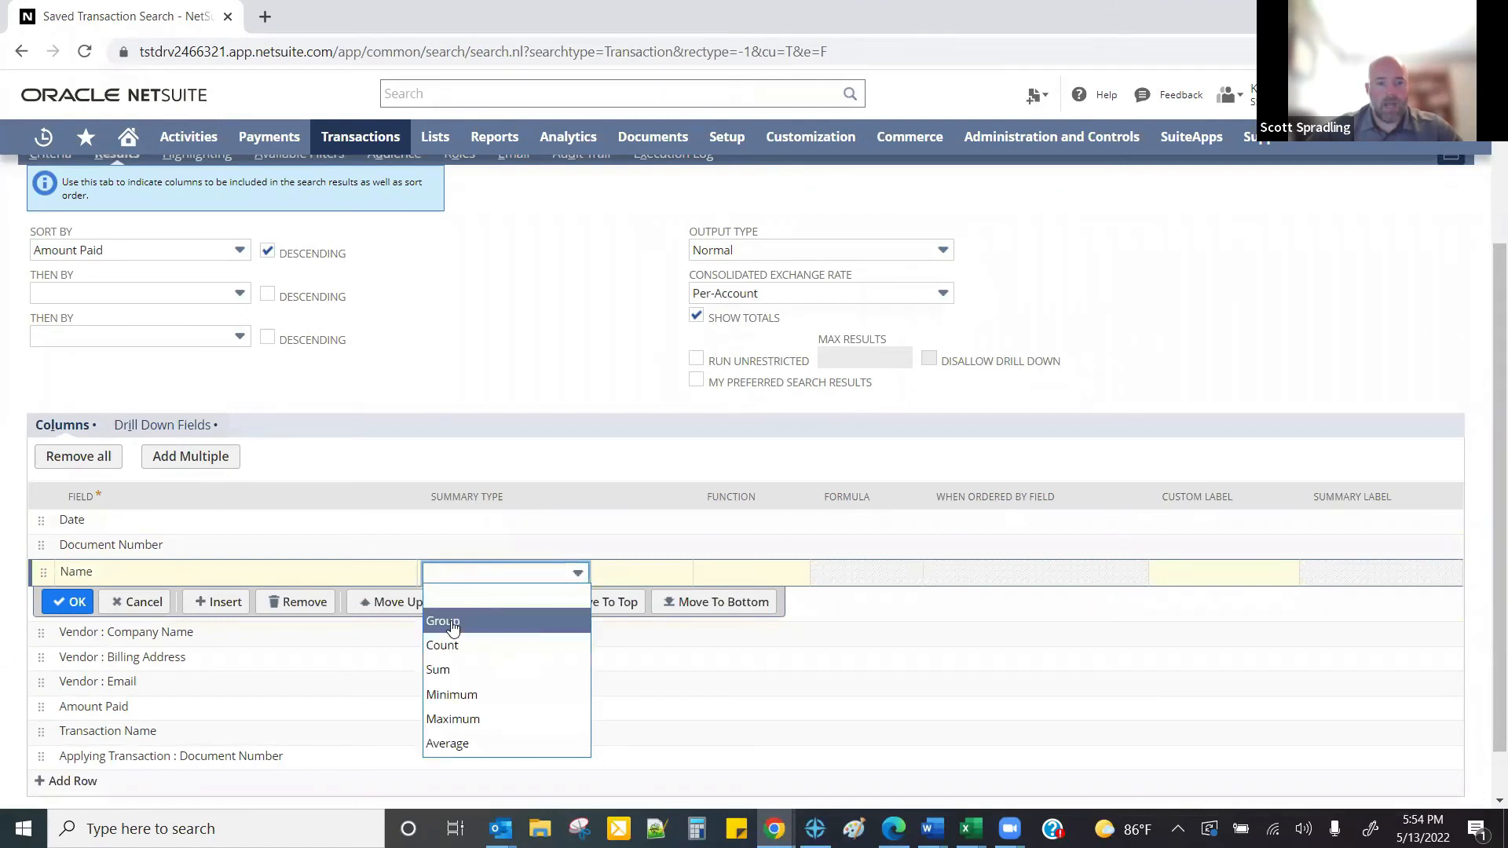
pyautogui.click(453, 622)
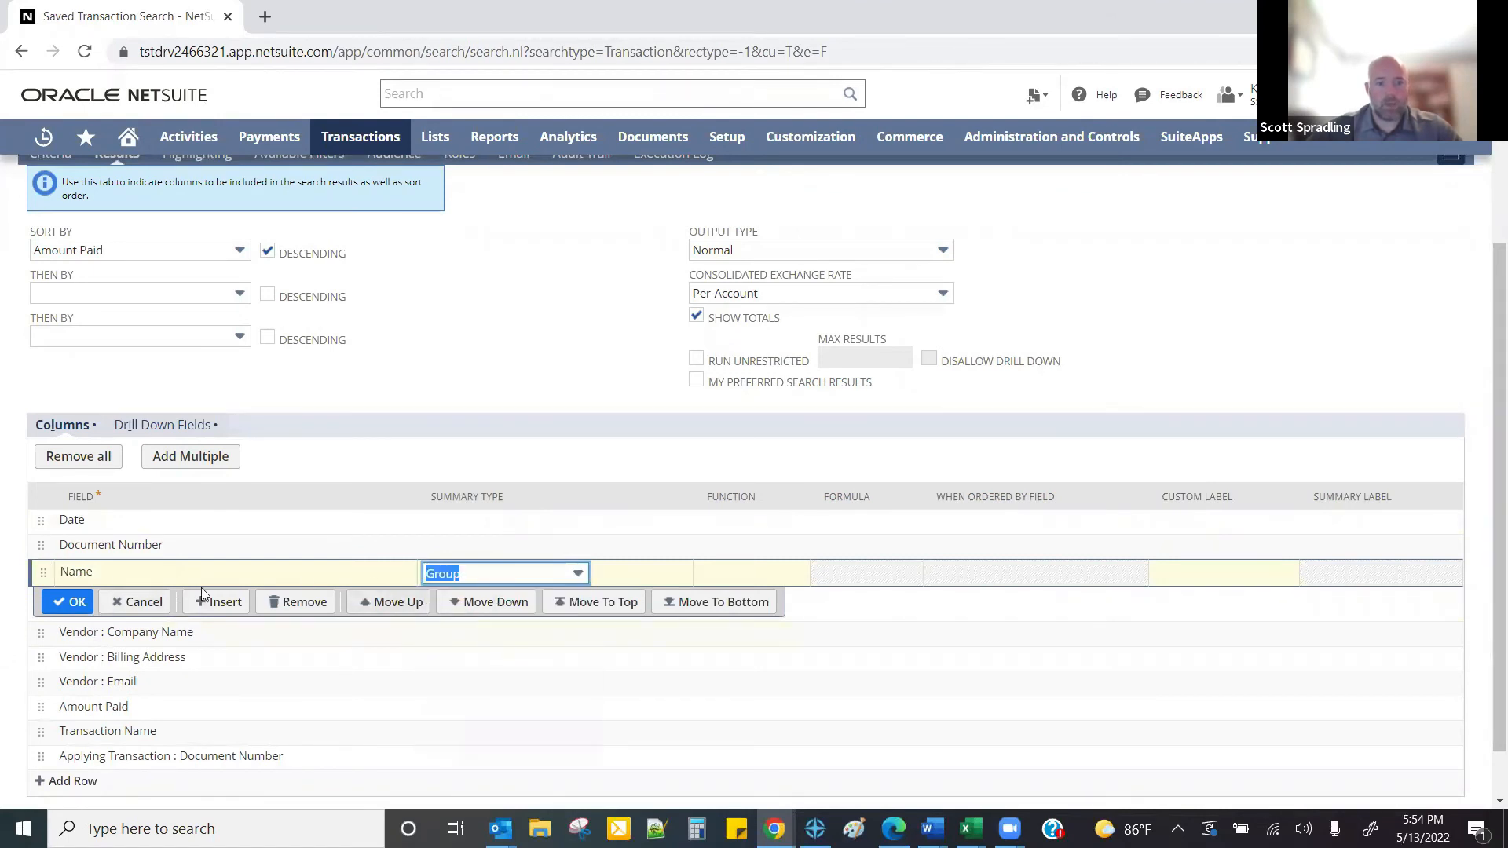
pyautogui.click(73, 605)
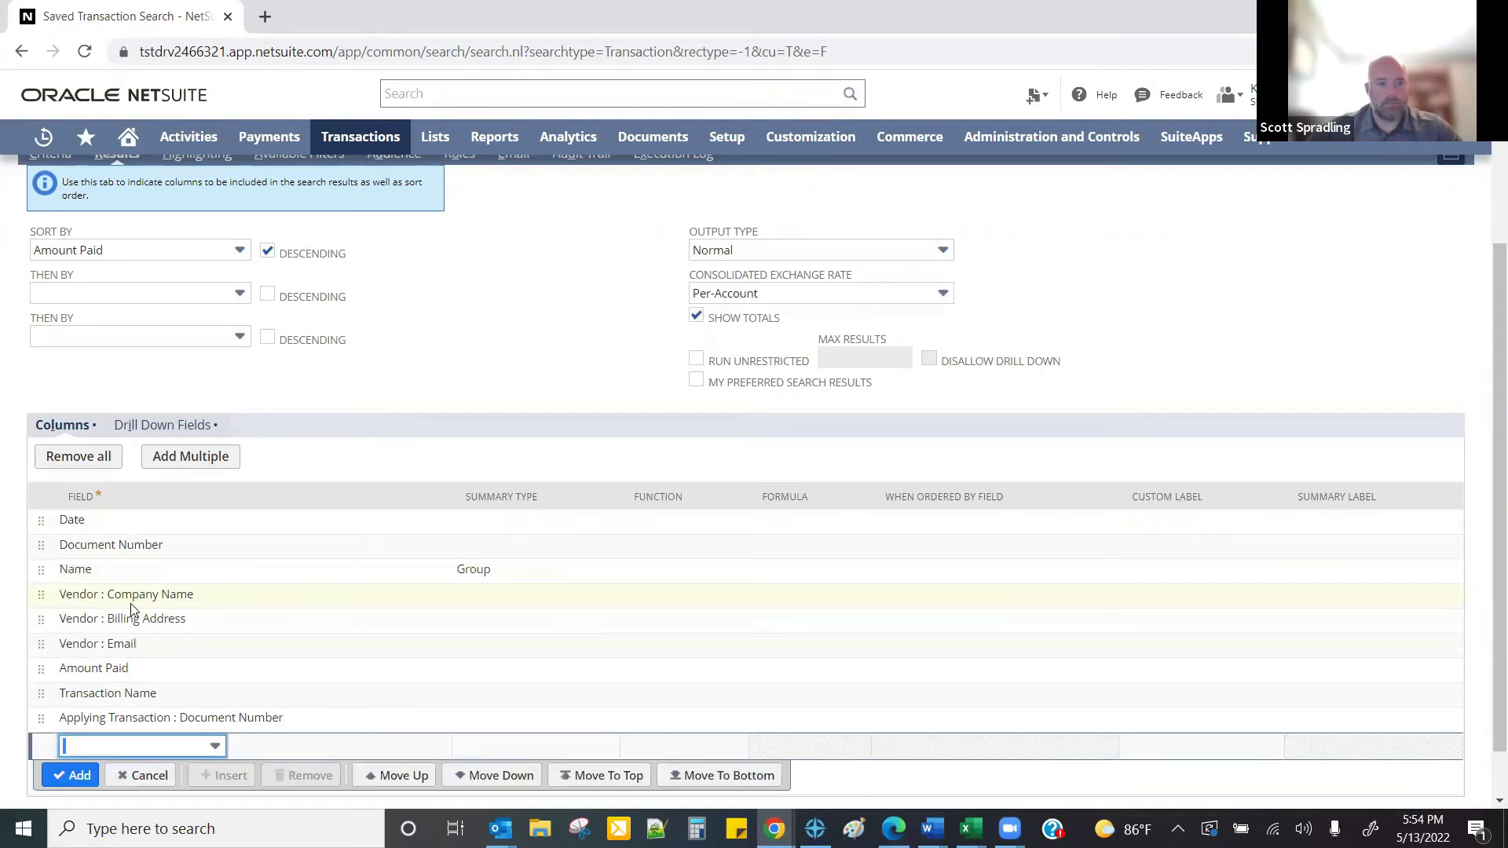
pyautogui.click(469, 603)
pyautogui.click(456, 600)
pyautogui.click(444, 646)
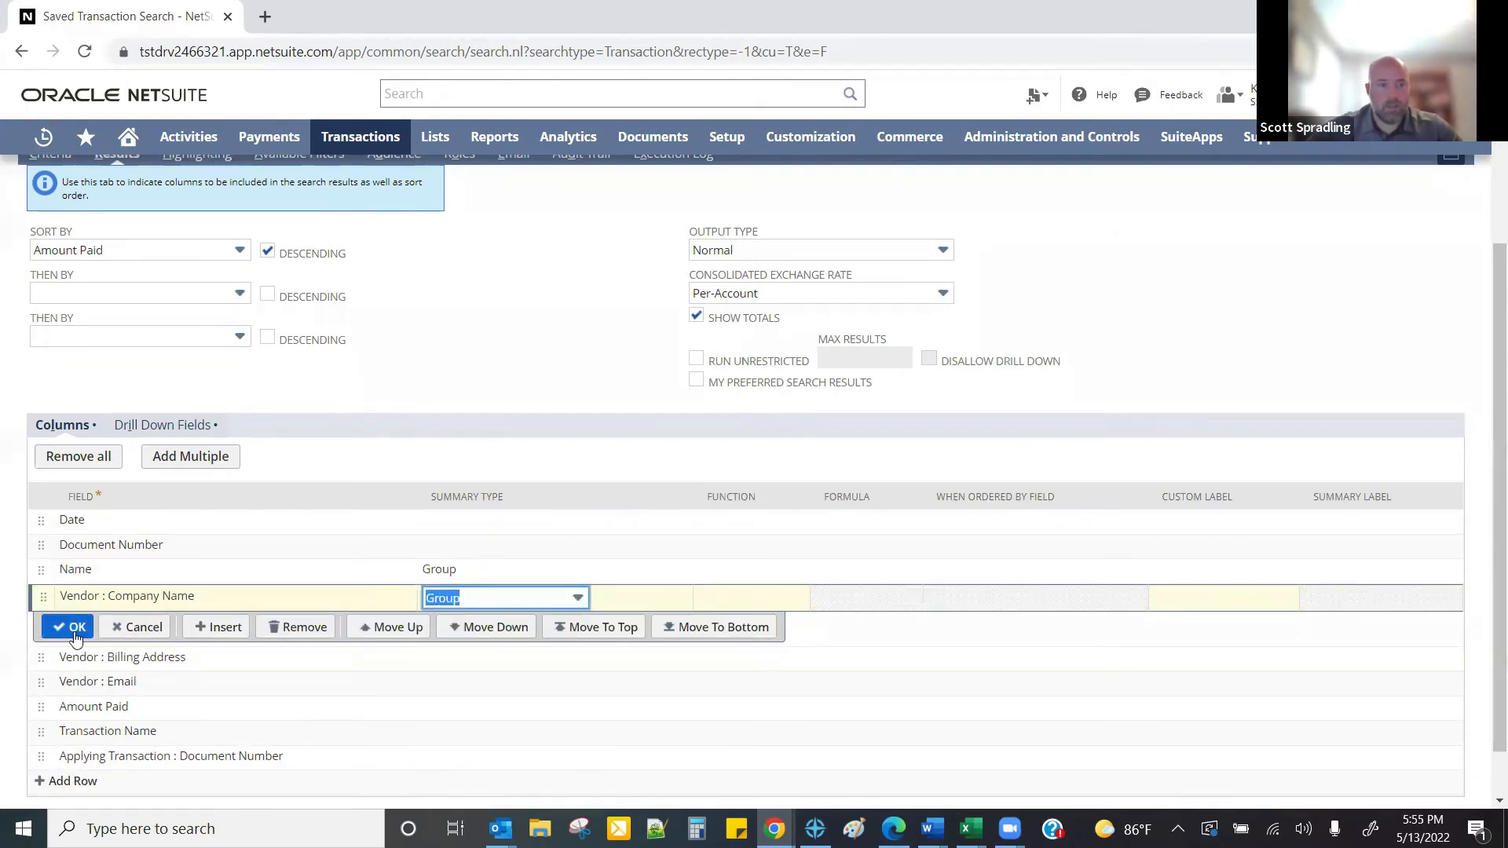
pyautogui.click(72, 626)
# - Set the summary type of the Vendor : Billing Address and Vendor : Email results columns to Group
pyautogui.click(483, 628)
pyautogui.click(458, 622)
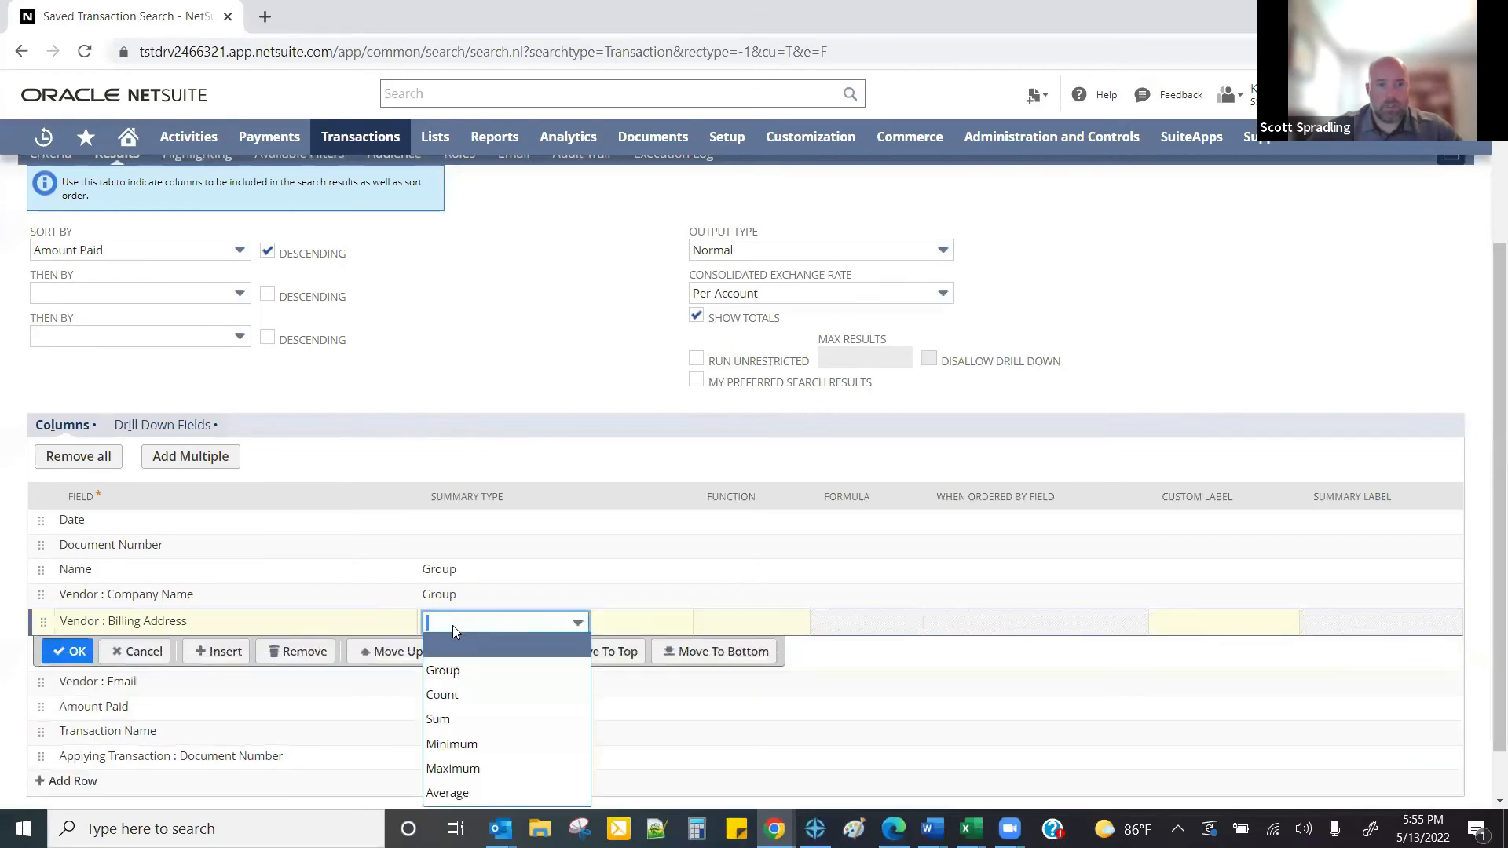
pyautogui.click(442, 670)
pyautogui.click(76, 657)
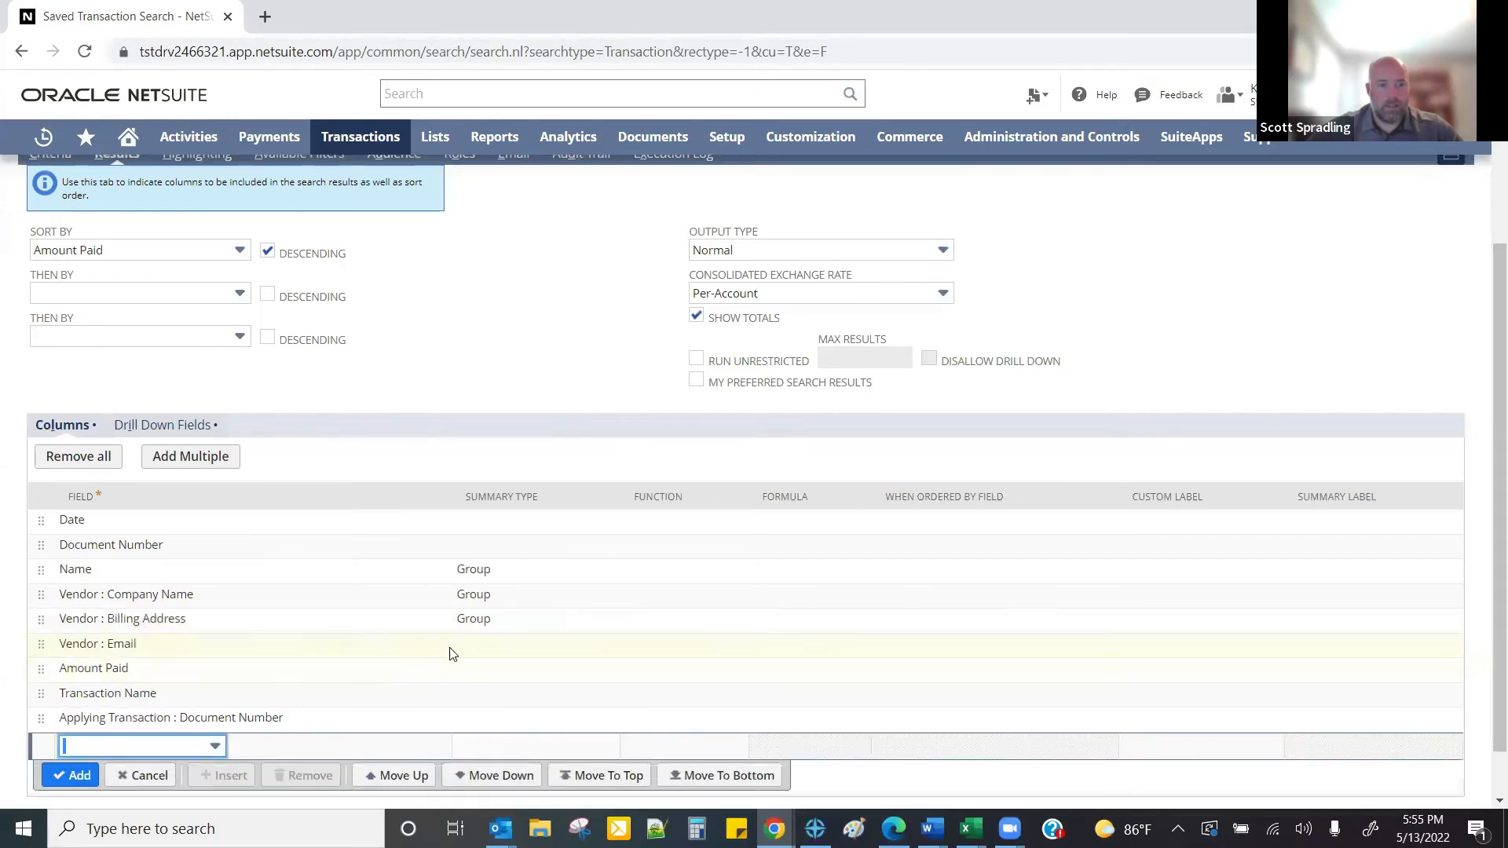
pyautogui.click(481, 644)
pyautogui.click(459, 647)
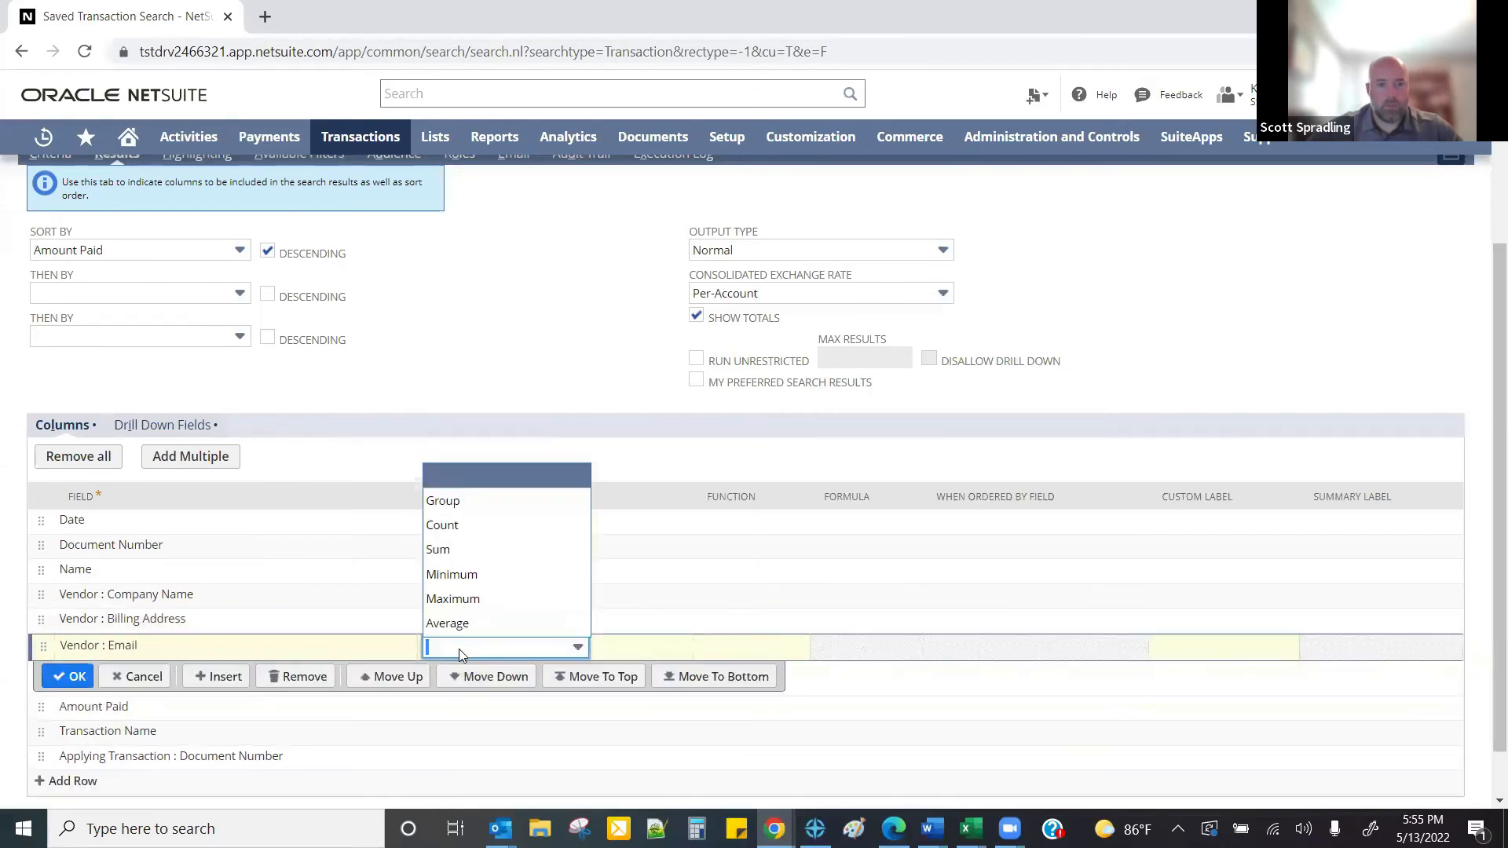
pyautogui.click(442, 501)
pyautogui.click(70, 676)
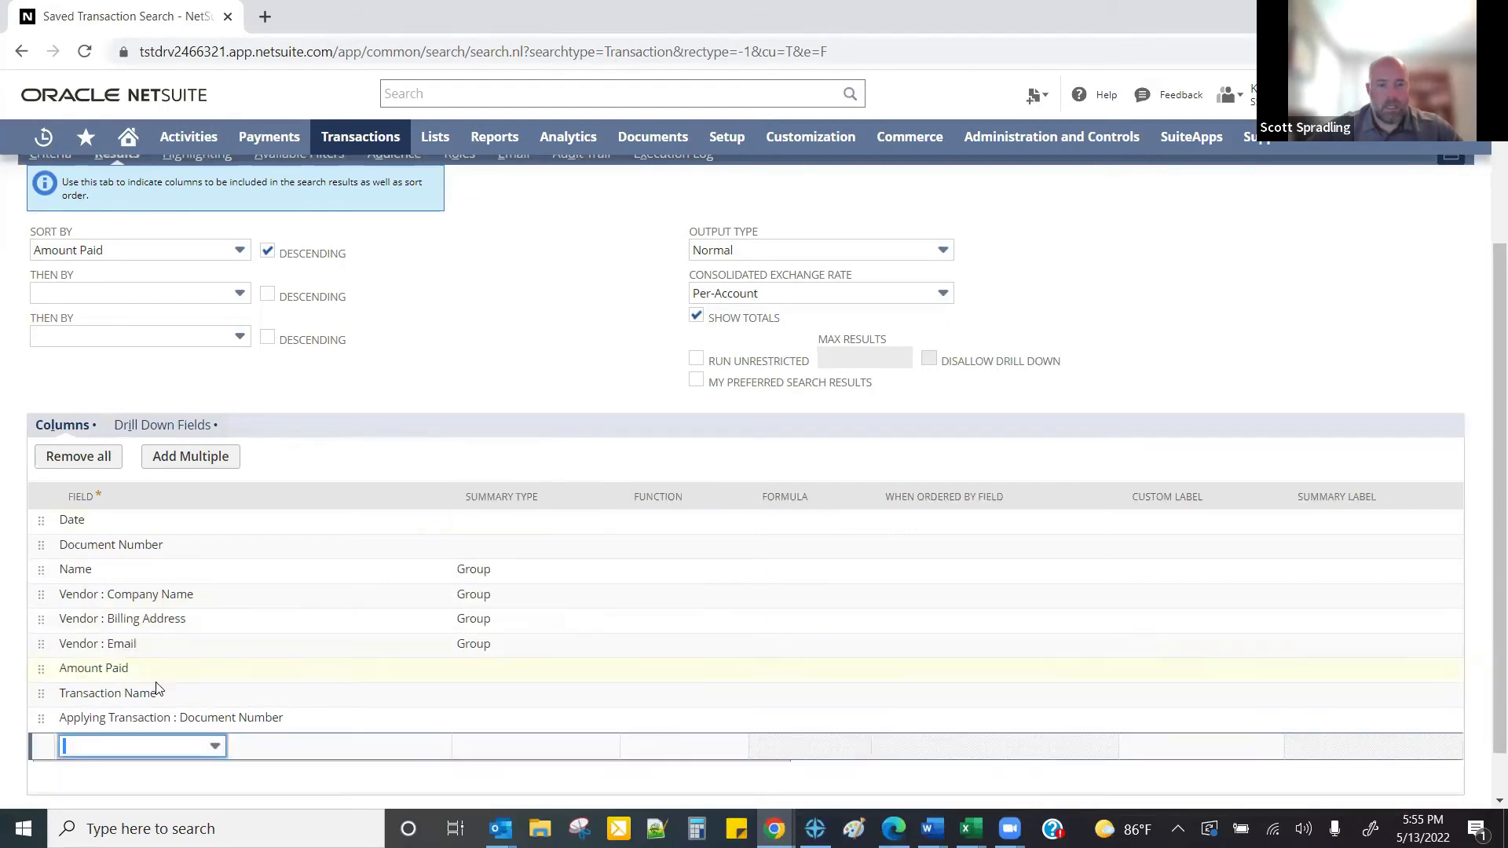
# - Set the summary type of the Amount Paid results column to Sum
pyautogui.click(479, 672)
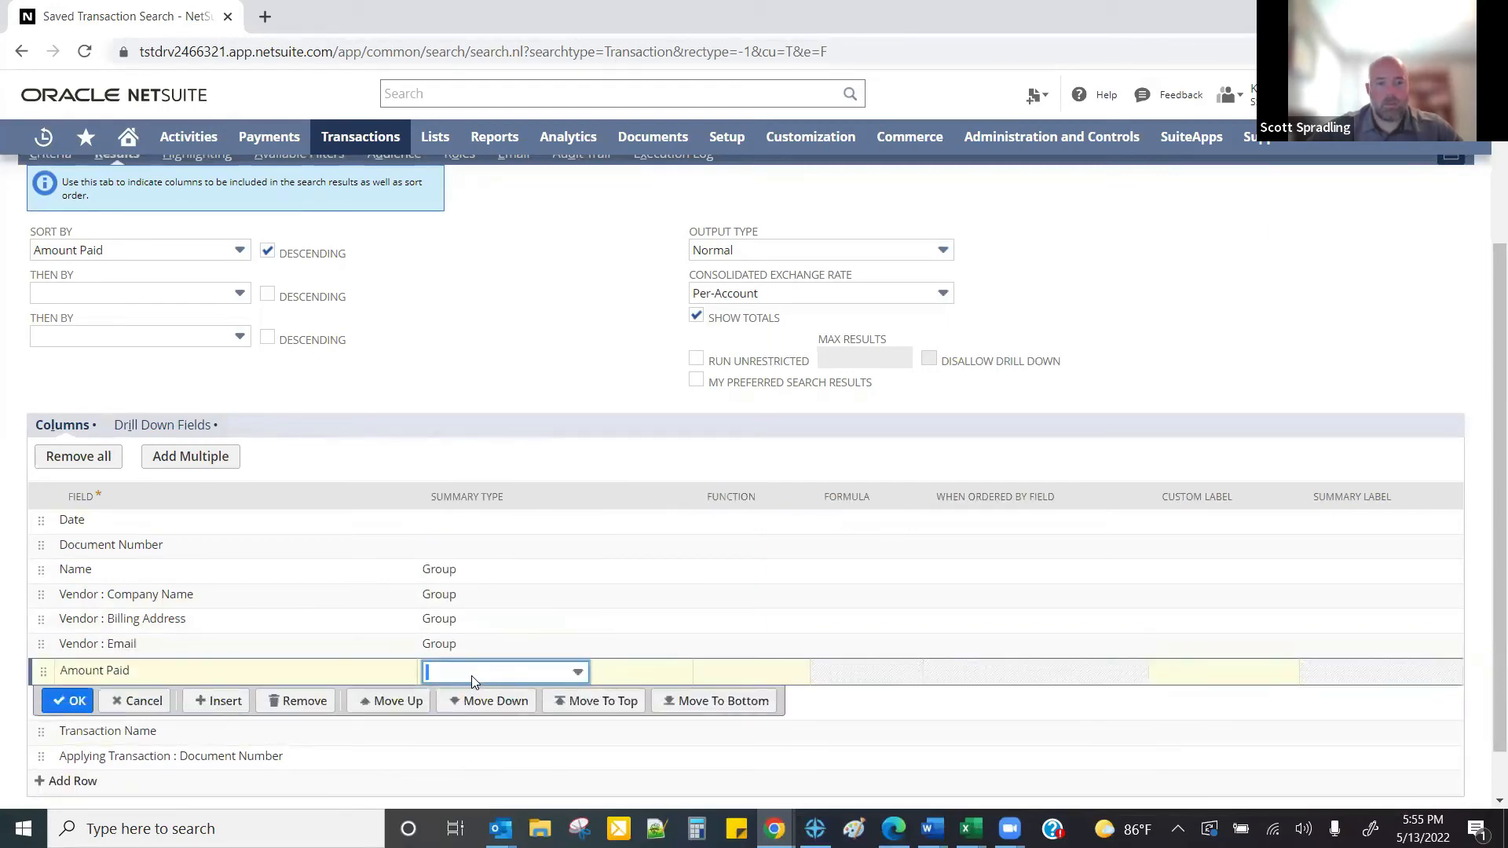
pyautogui.click(475, 680)
pyautogui.click(443, 573)
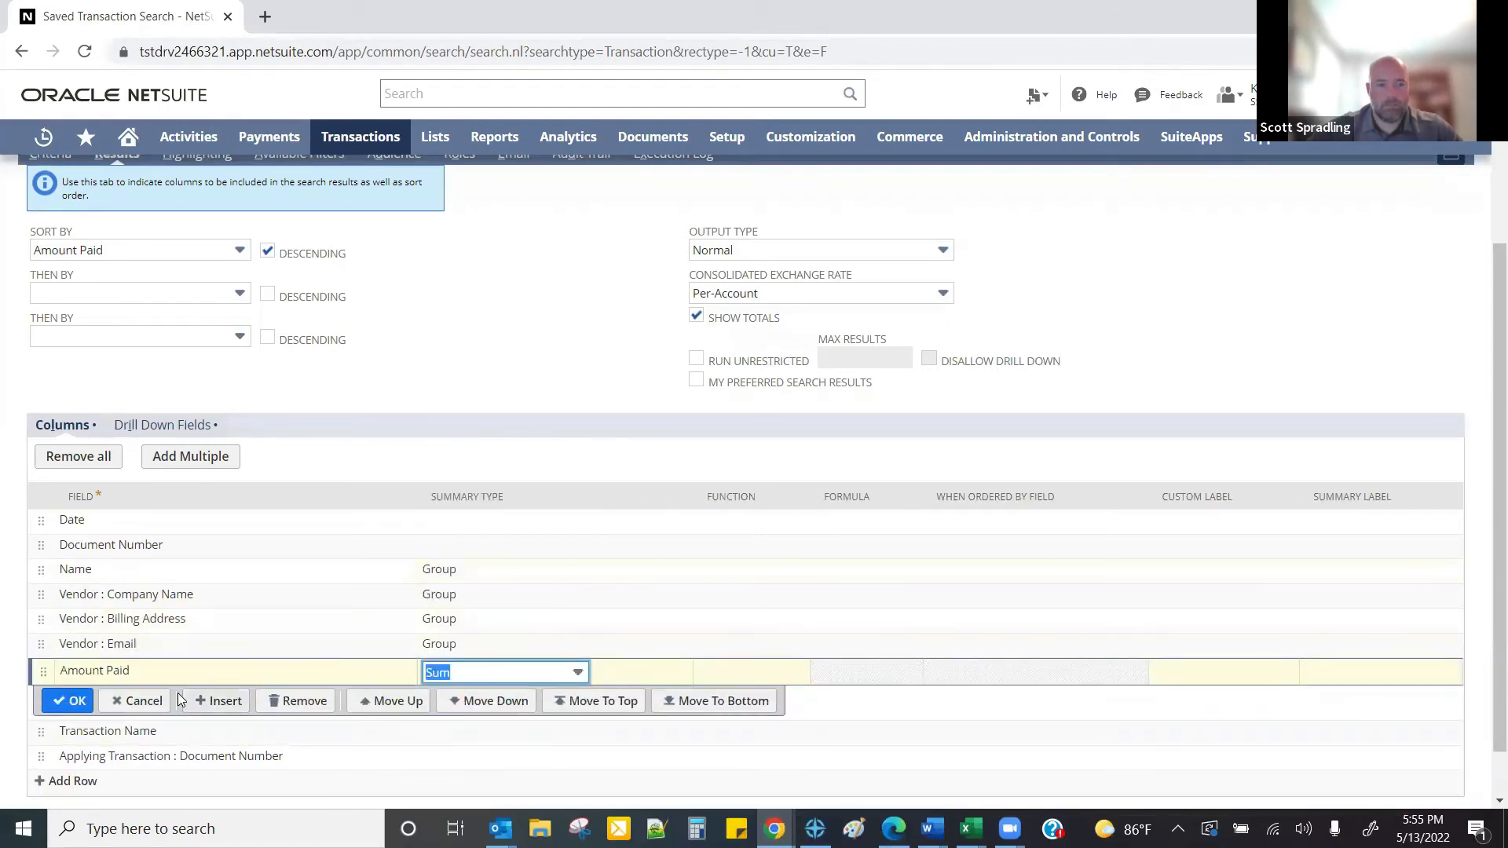
pyautogui.click(77, 702)
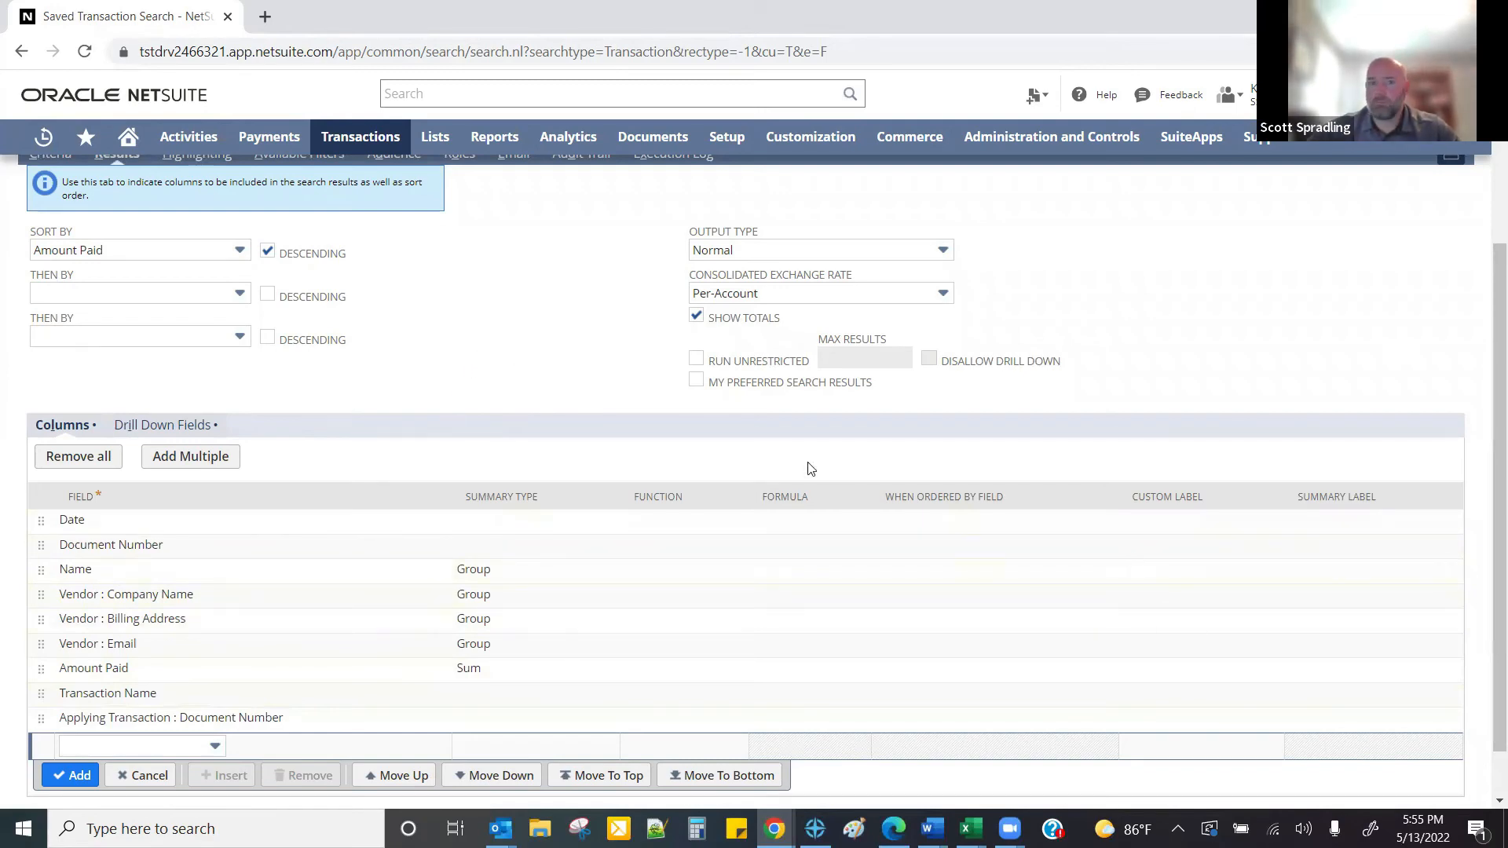
# - Save and run the Vendor Yearly Spend Report and open its results as an exported Excel file
pyautogui.scroll(3, 532, 364)
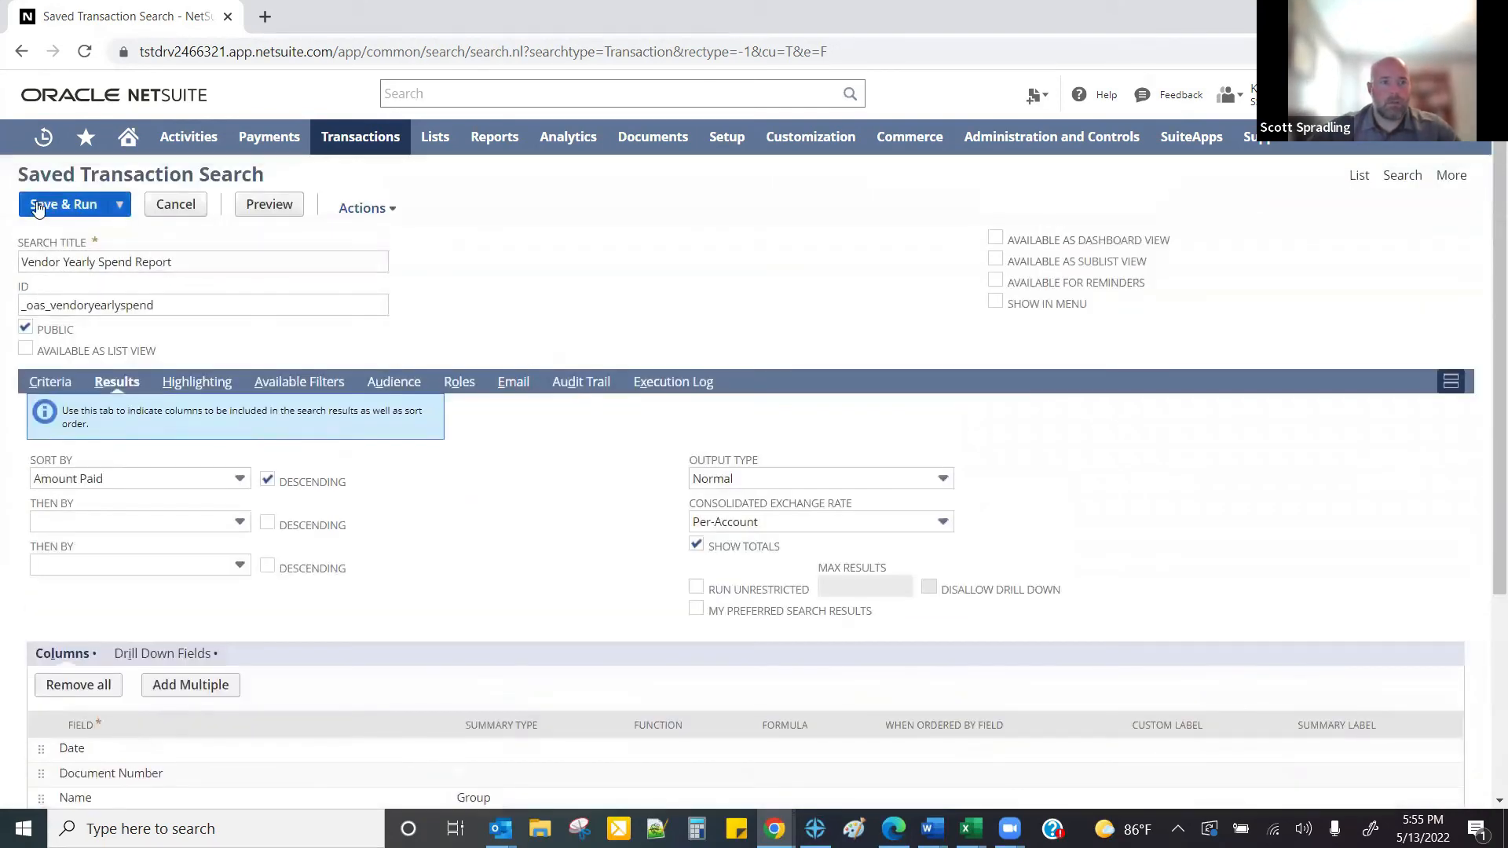
pyautogui.click(57, 207)
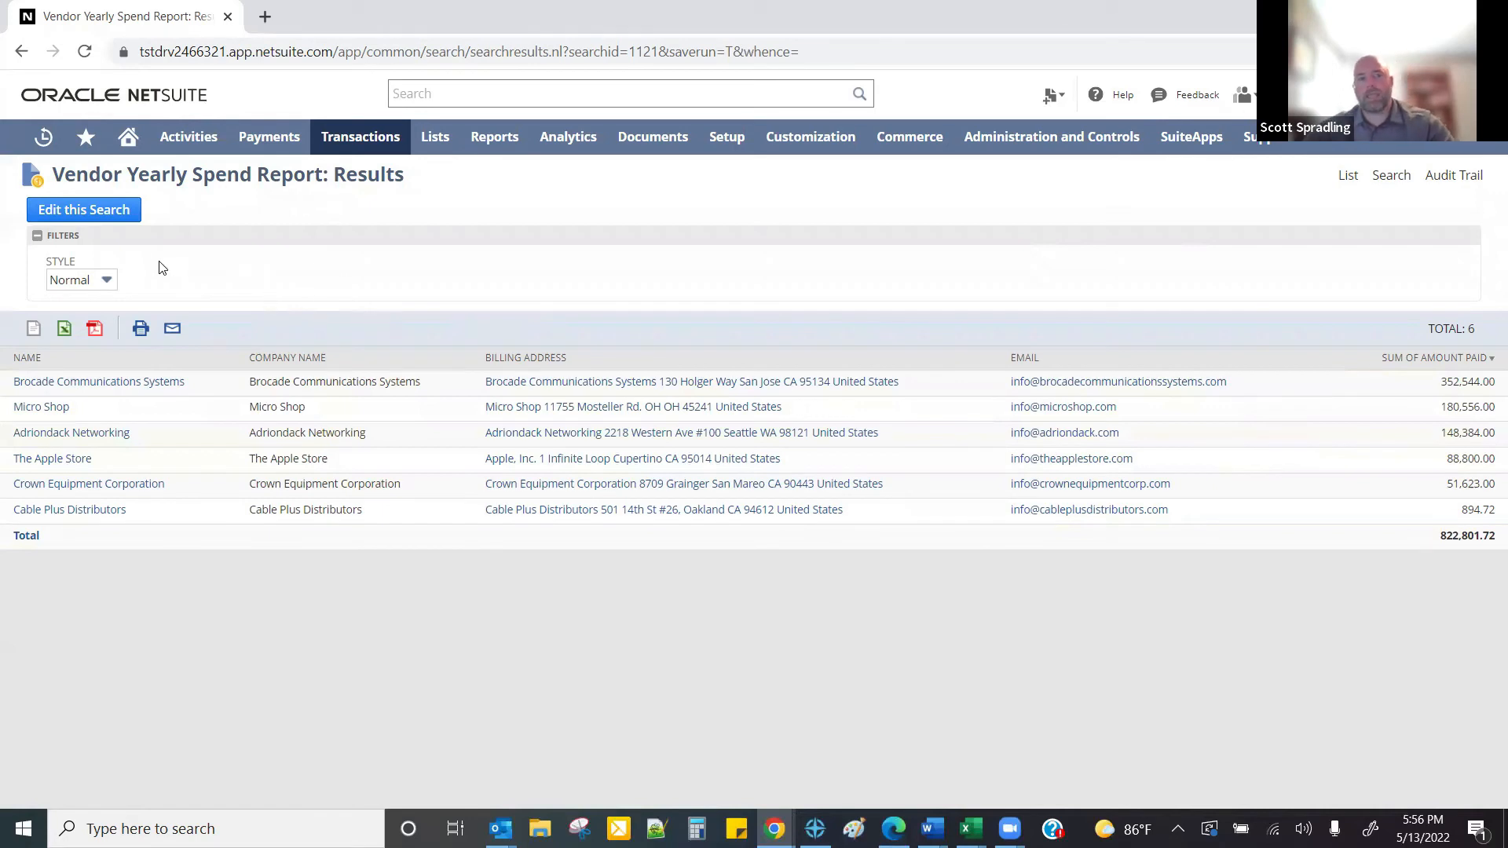
pyautogui.click(64, 332)
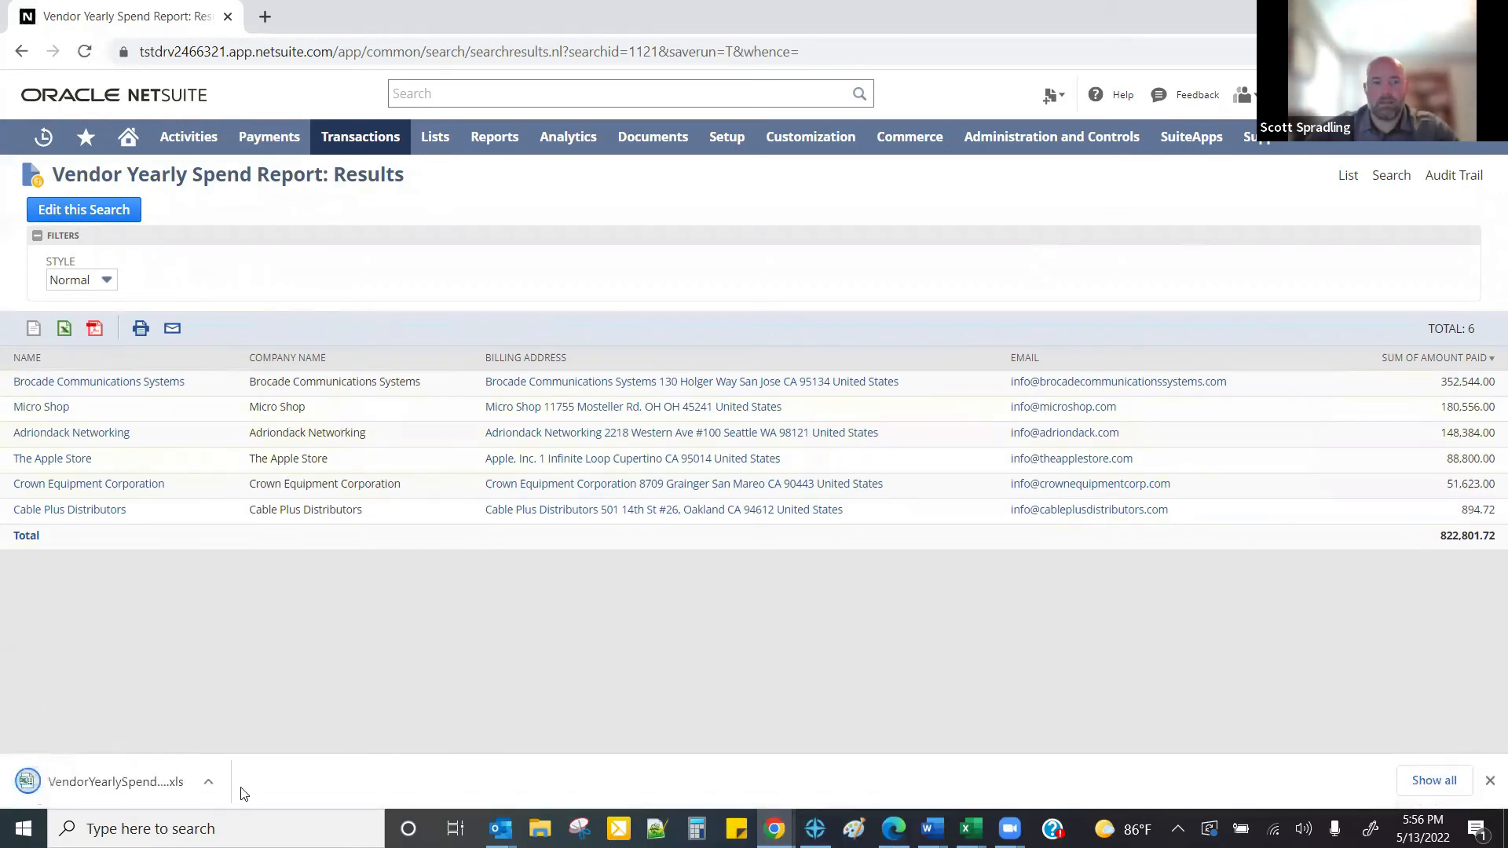
pyautogui.click(110, 785)
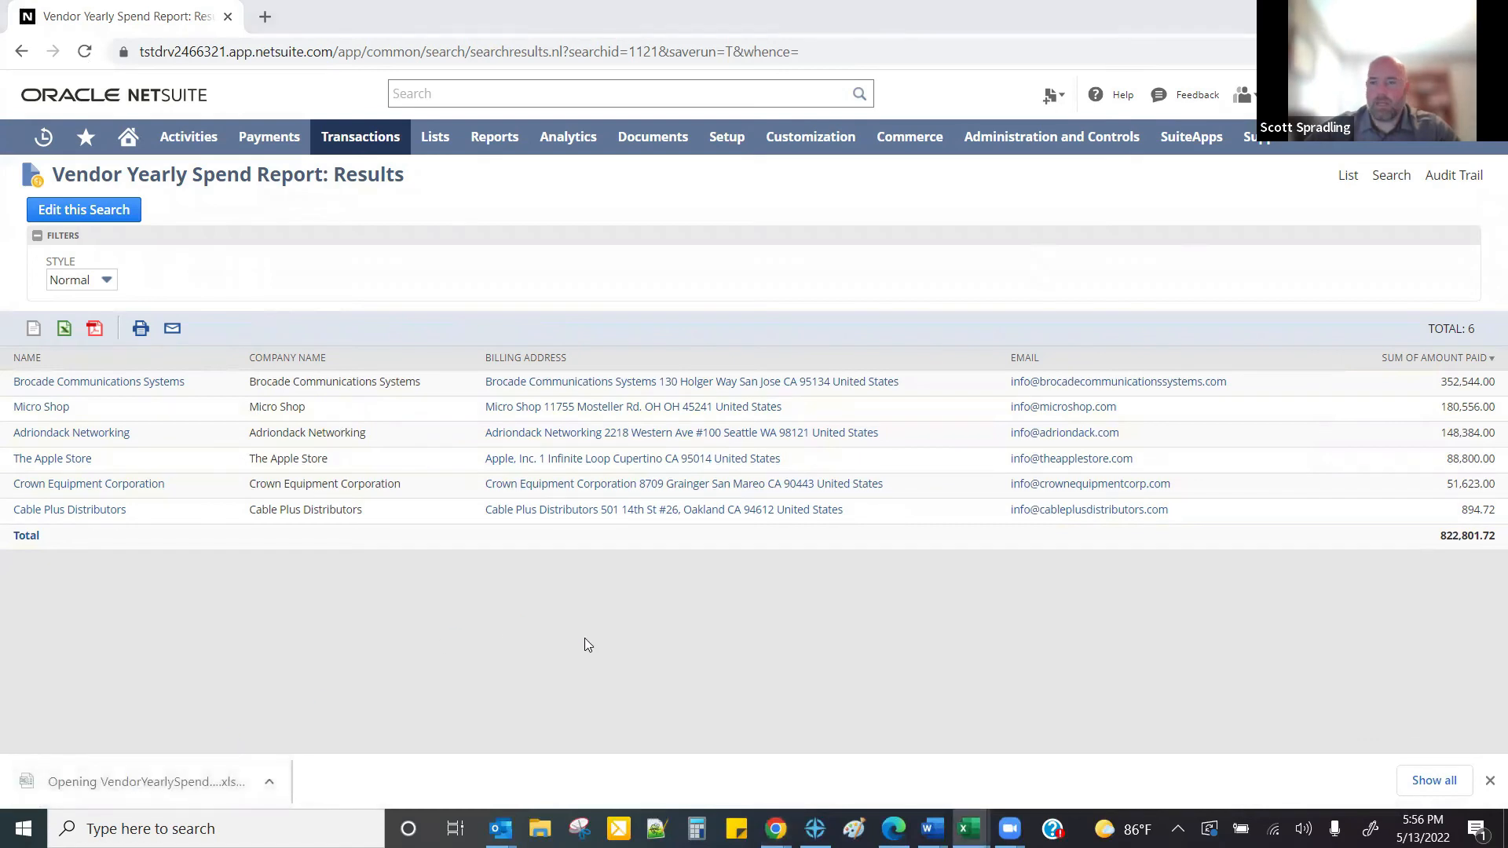
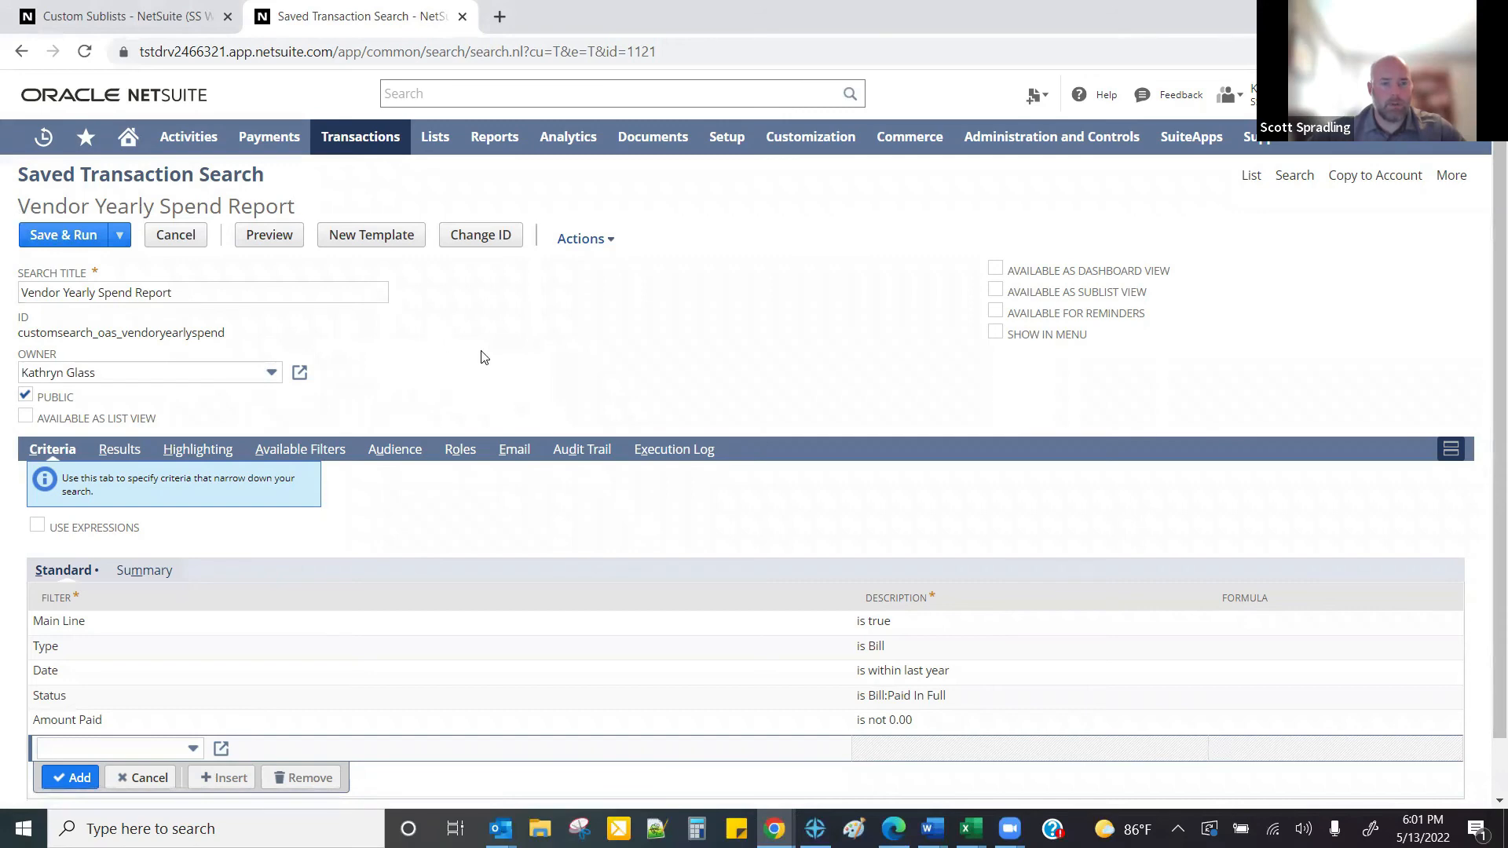
# - Open the Available Filters of the Vendor Yearly Spend Report search and browse the filter fields on offer
pyautogui.click(300, 463)
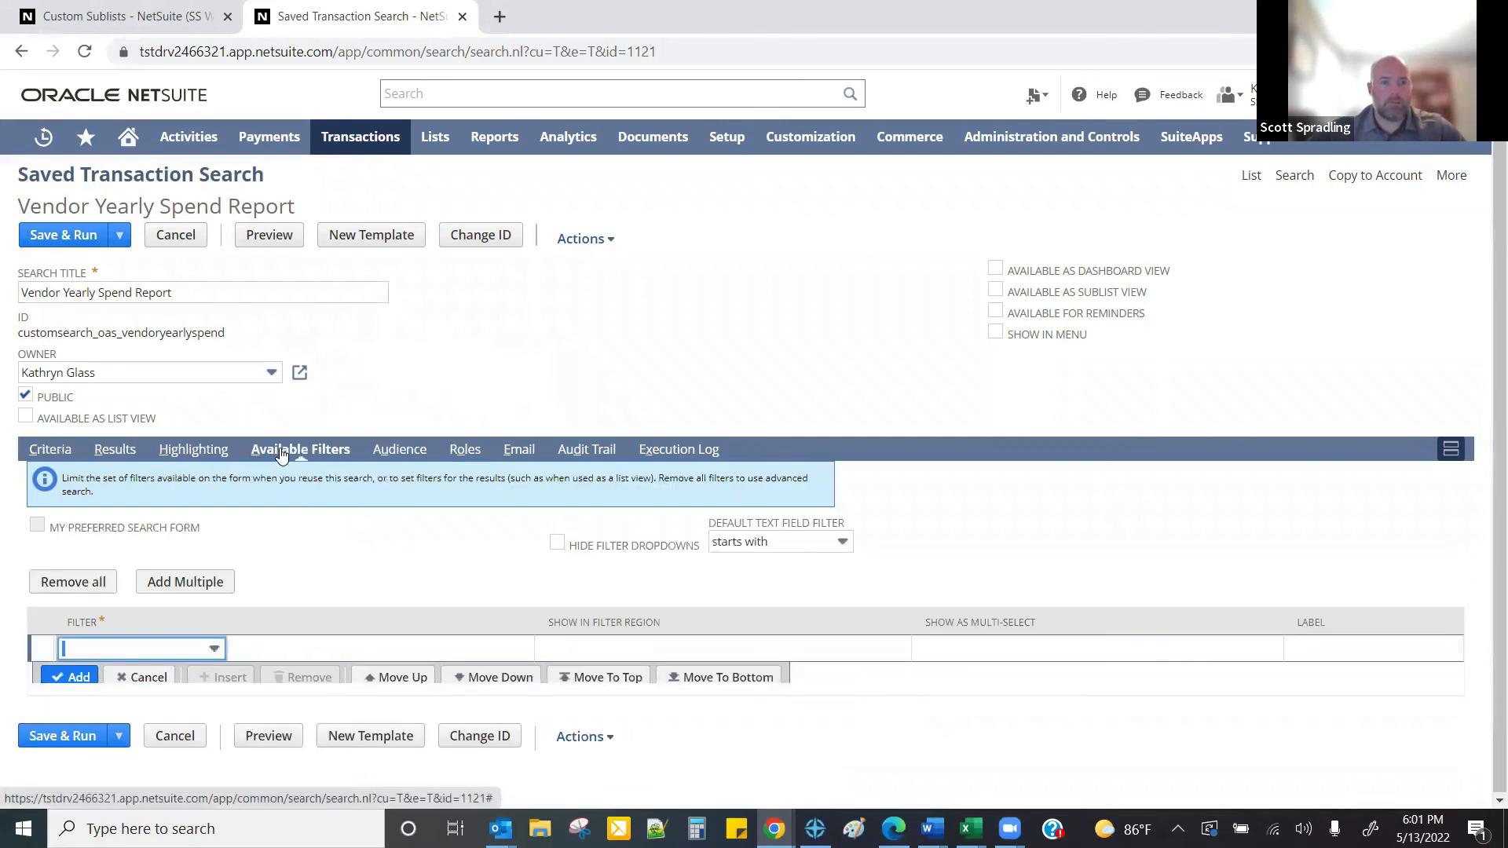
pyautogui.click(150, 648)
pyautogui.moveTo(476, 493); pyautogui.dragTo(472, 613)
pyautogui.click(768, 398)
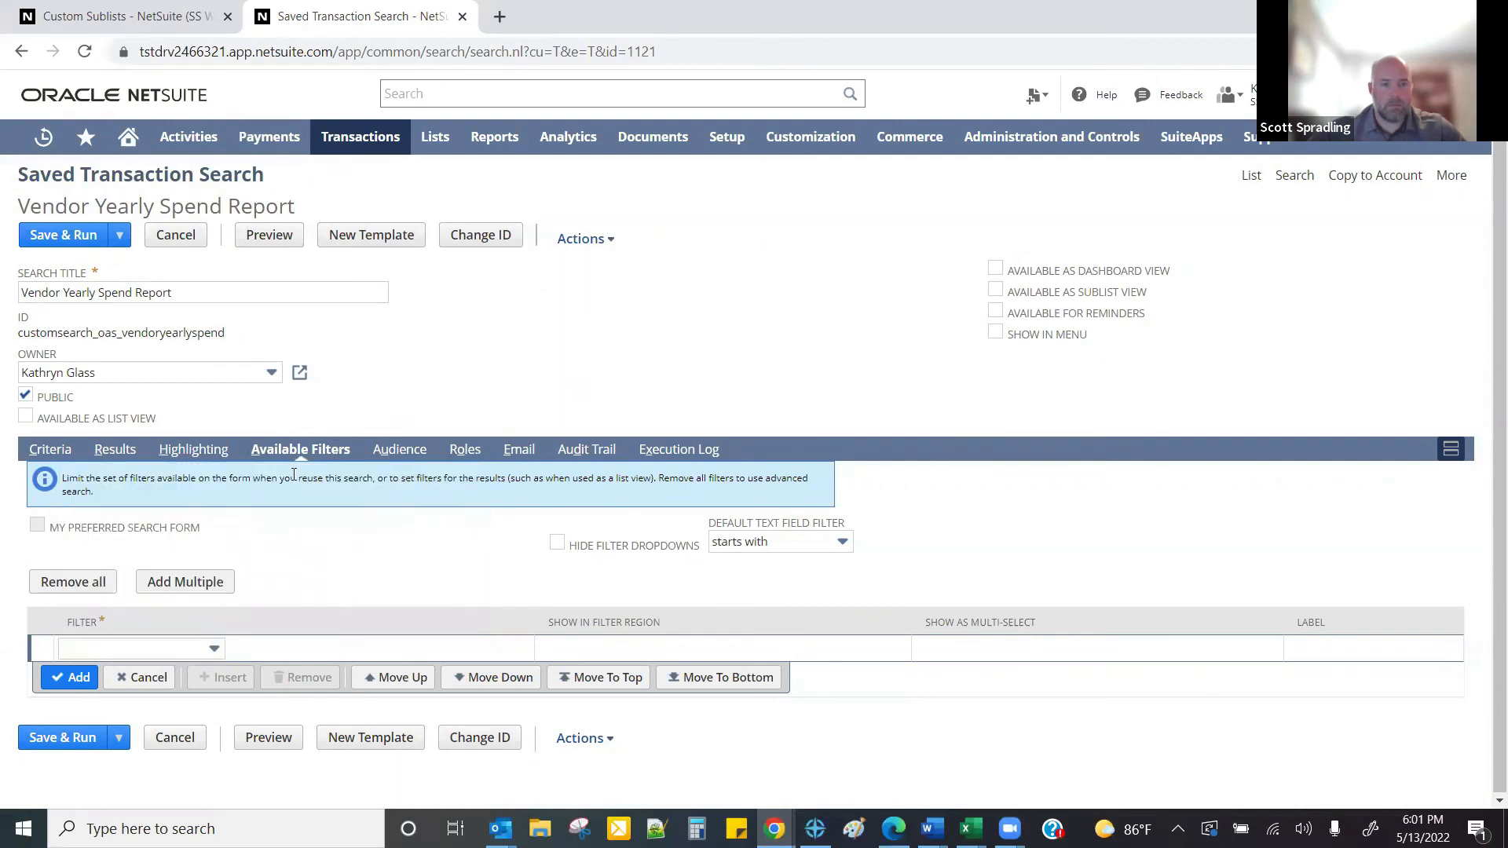
# - Add the vendor's Internal ID from Vendor Fields as an available filter of the search
pyautogui.click(168, 650)
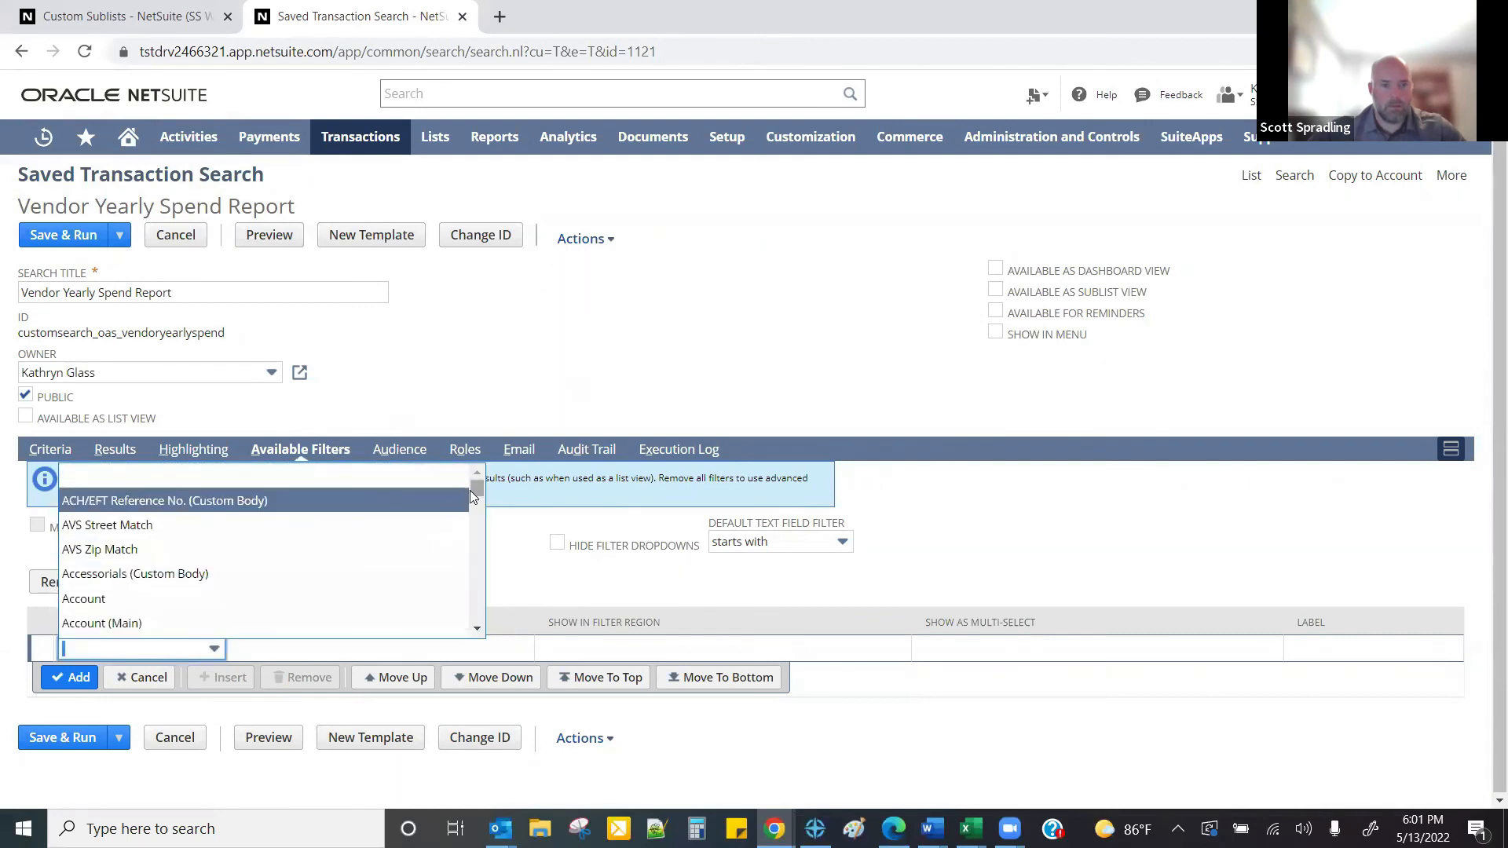
pyautogui.moveTo(474, 493); pyautogui.dragTo(475, 603)
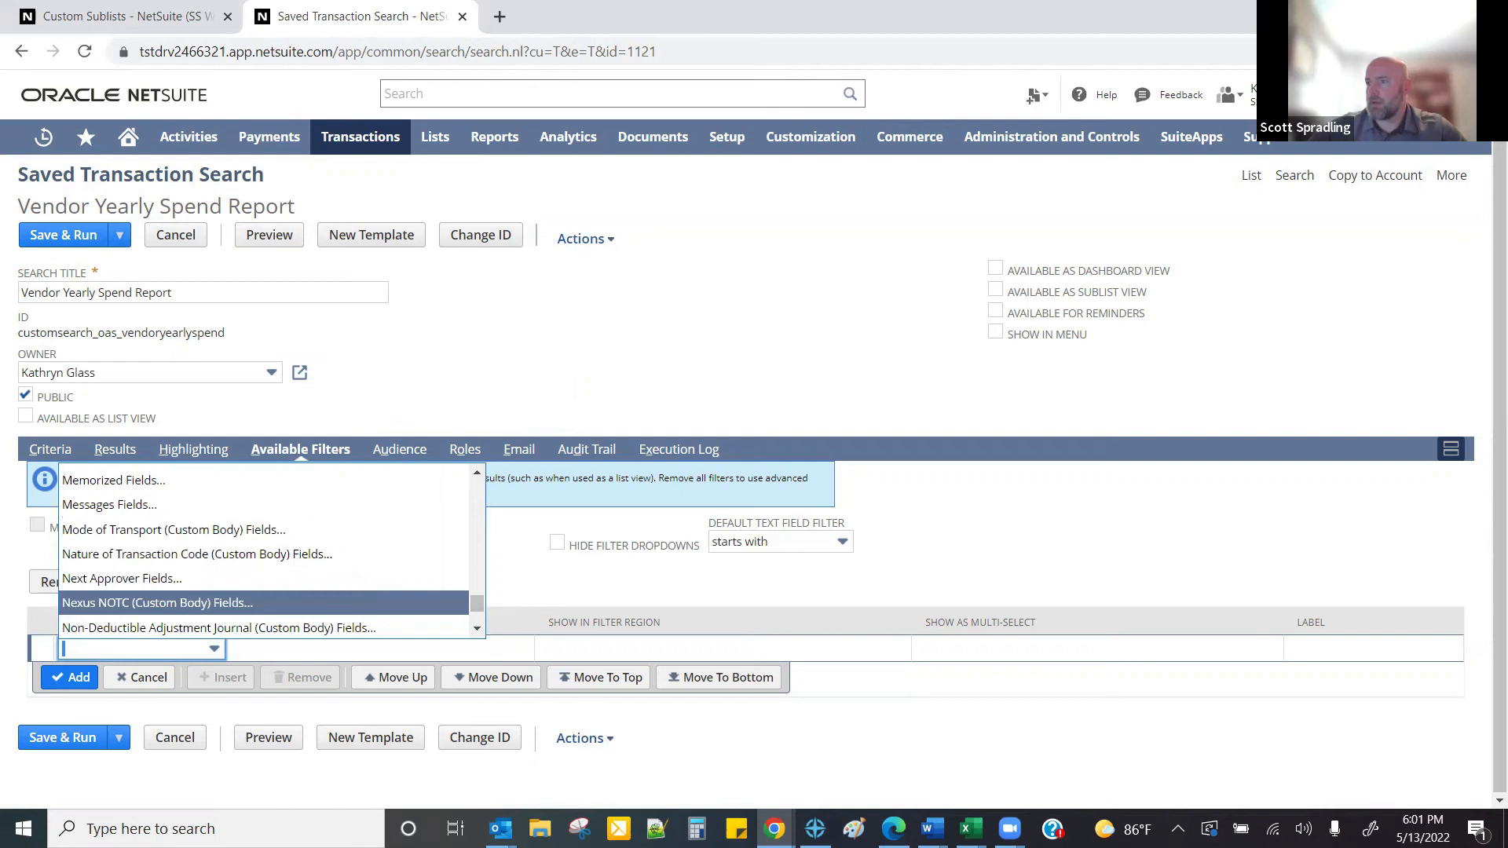
pyautogui.scroll(15, 280, 585)
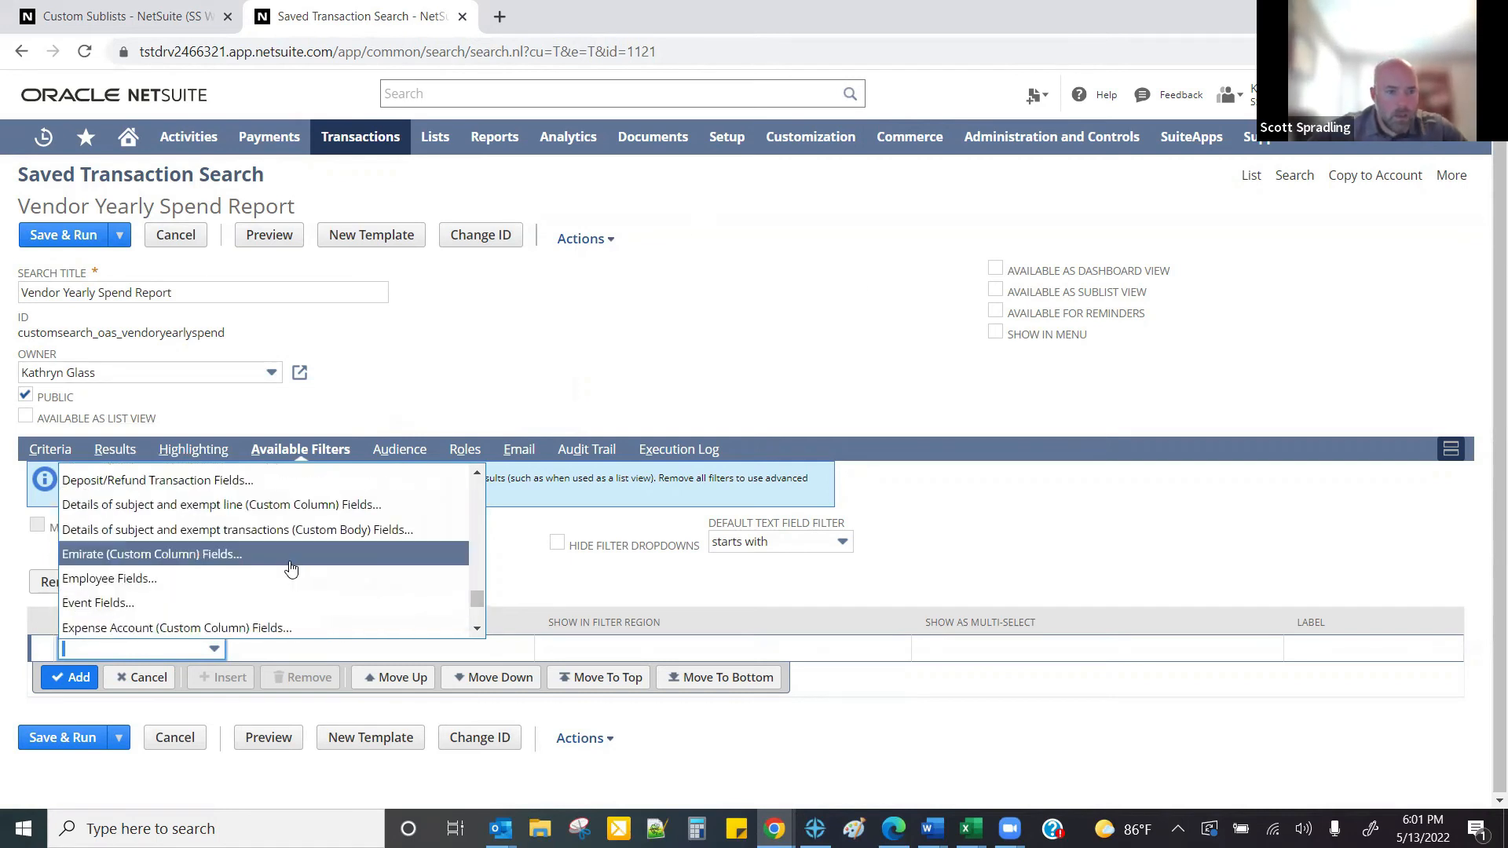
pyautogui.scroll(-8, 291, 577)
pyautogui.scroll(-12, 263, 569)
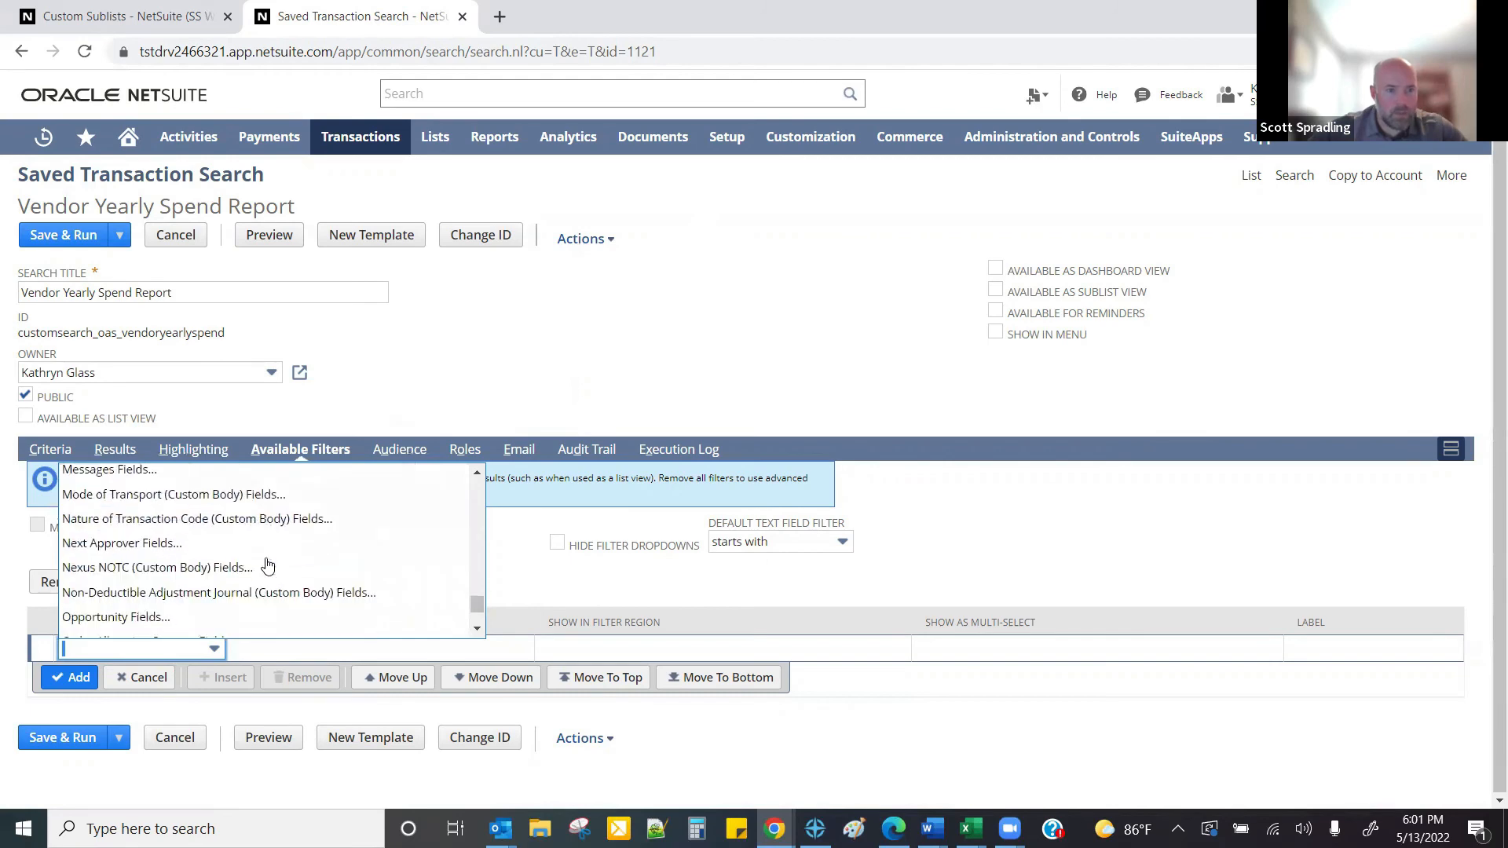
pyautogui.scroll(-10, 252, 563)
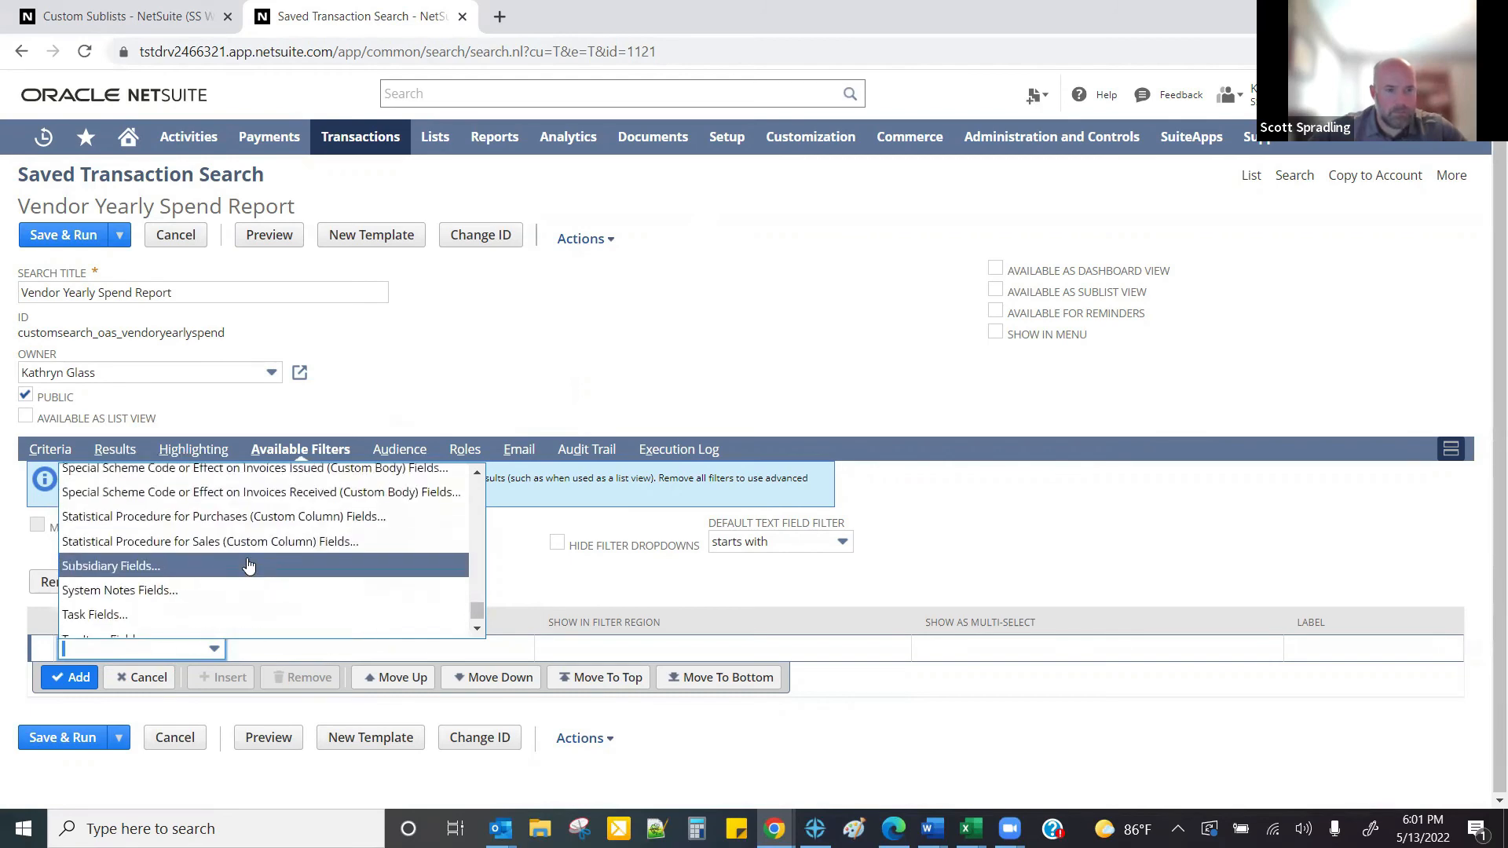
pyautogui.click(102, 581)
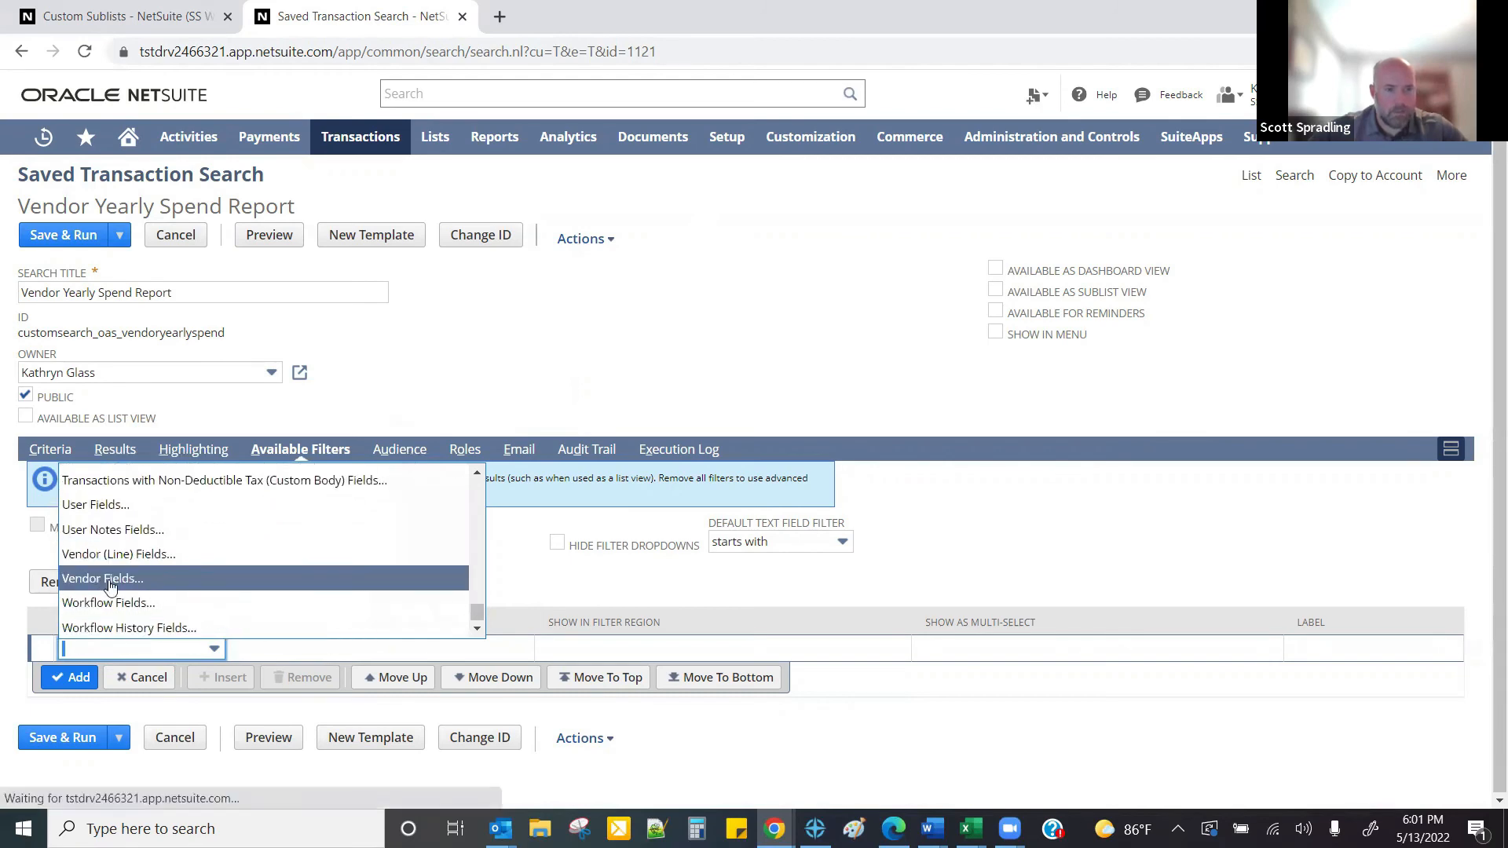
pyautogui.click(617, 292)
pyautogui.write('int')
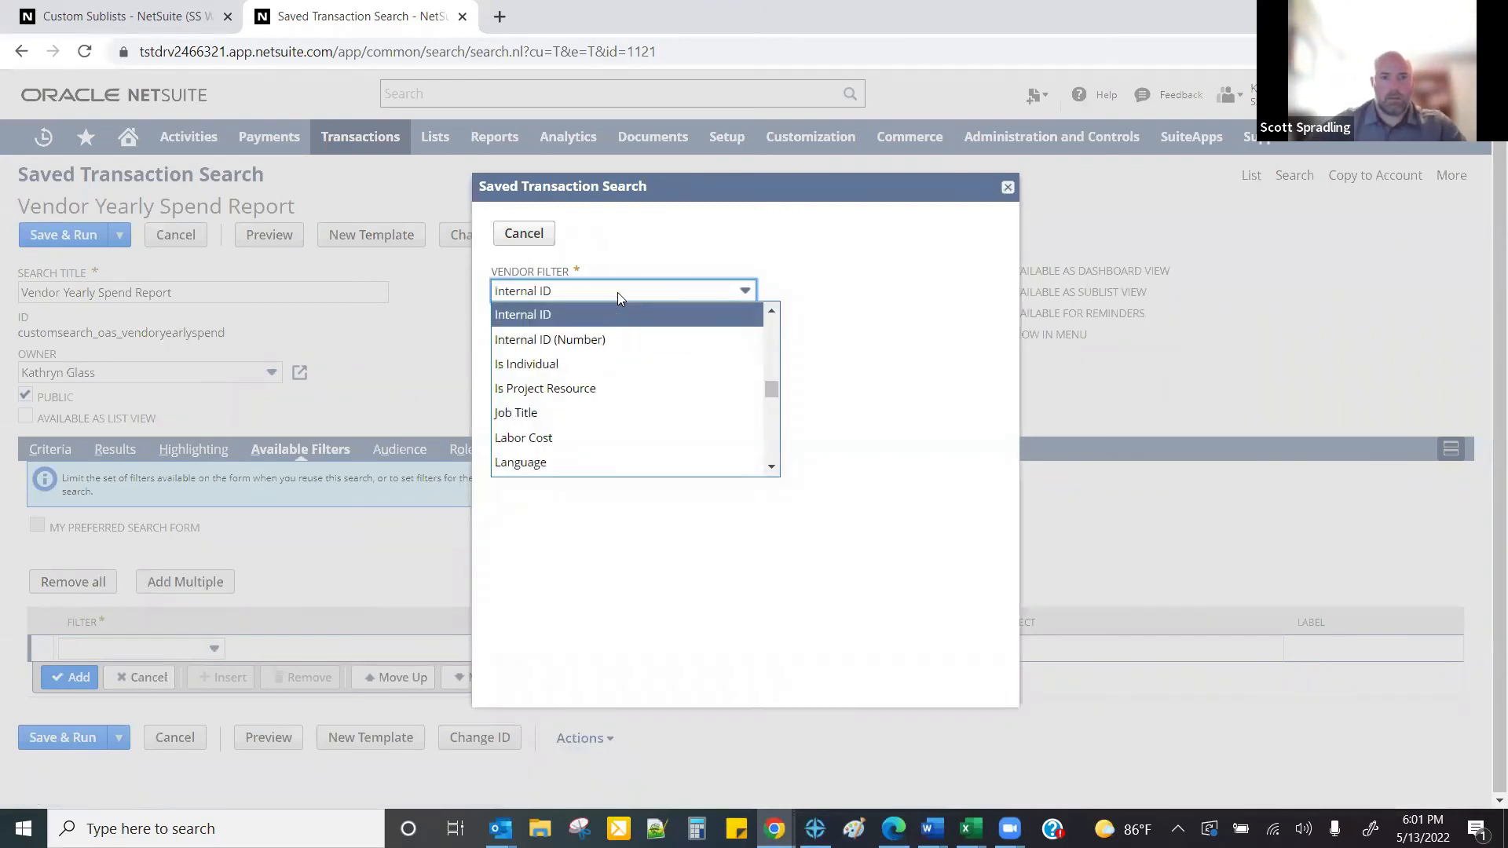
pyautogui.click(520, 317)
pyautogui.click(70, 677)
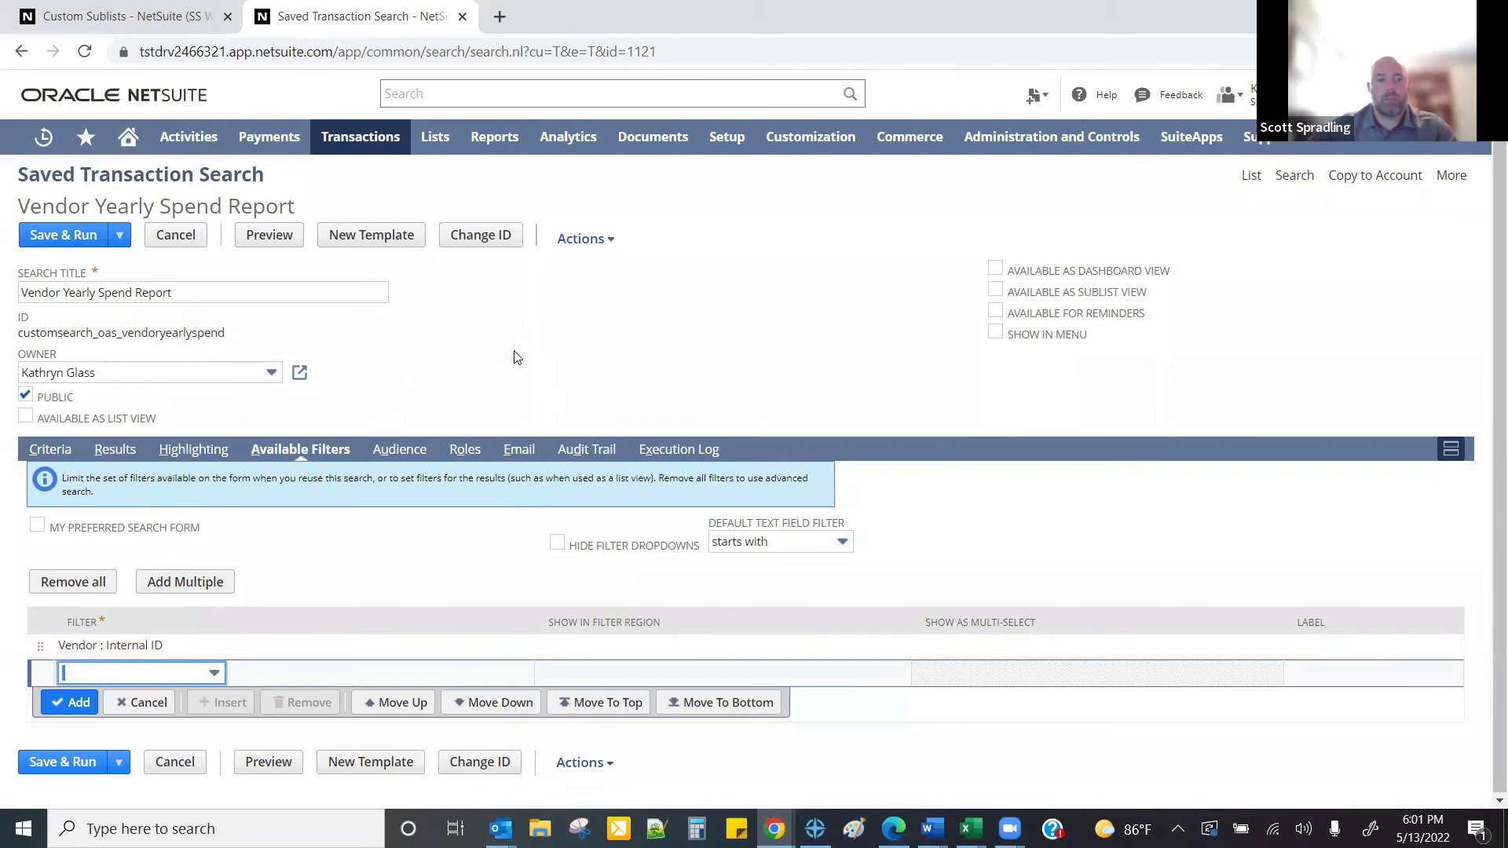
# - Save and run the Vendor Yearly Spend Report search with its vendor Internal ID filter
pyautogui.click(571, 357)
pyautogui.moveTo(119, 248)
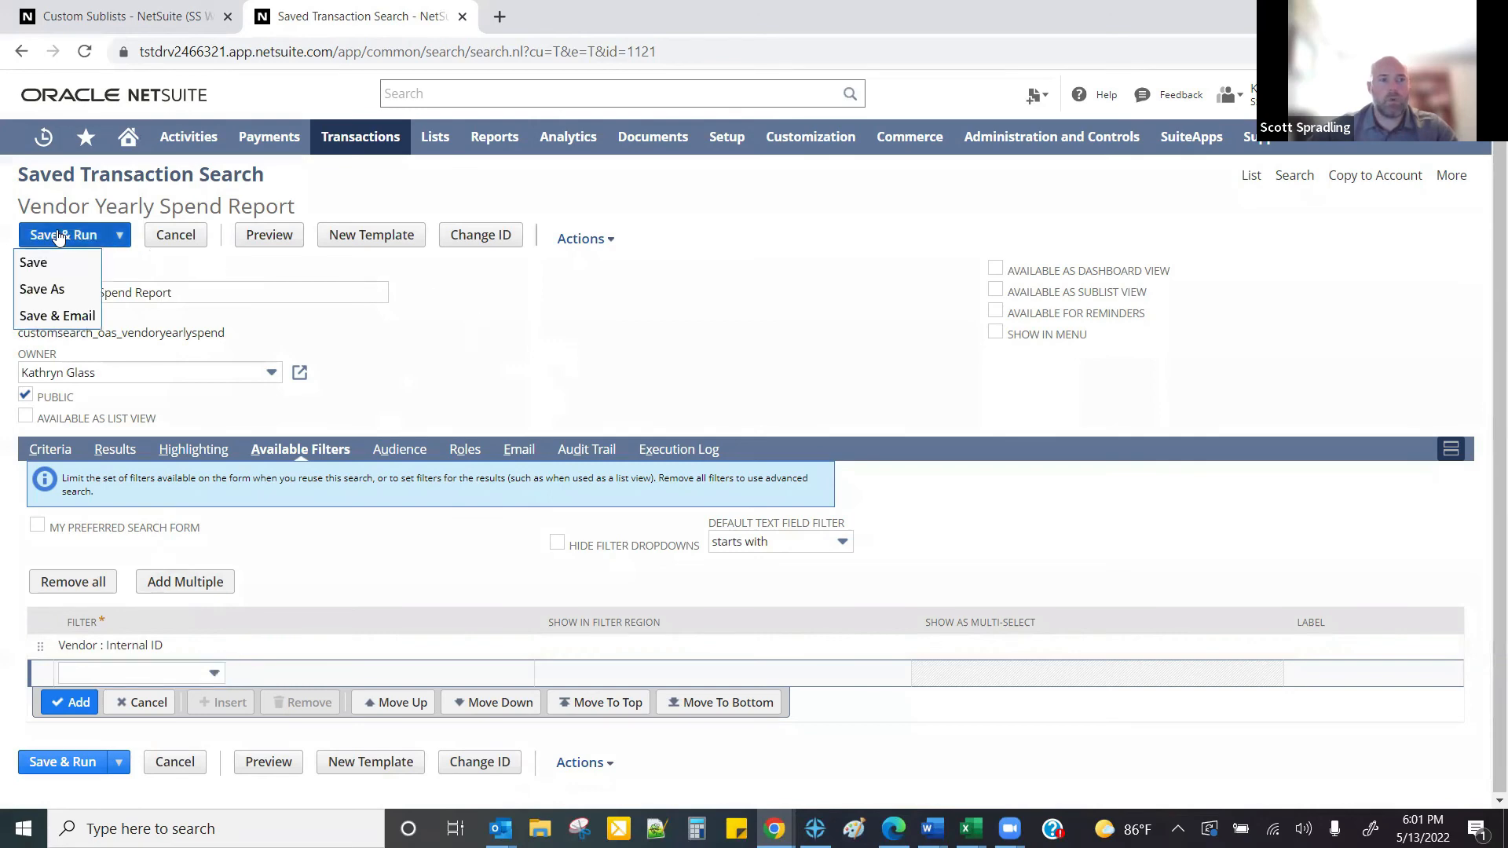
pyautogui.click(54, 237)
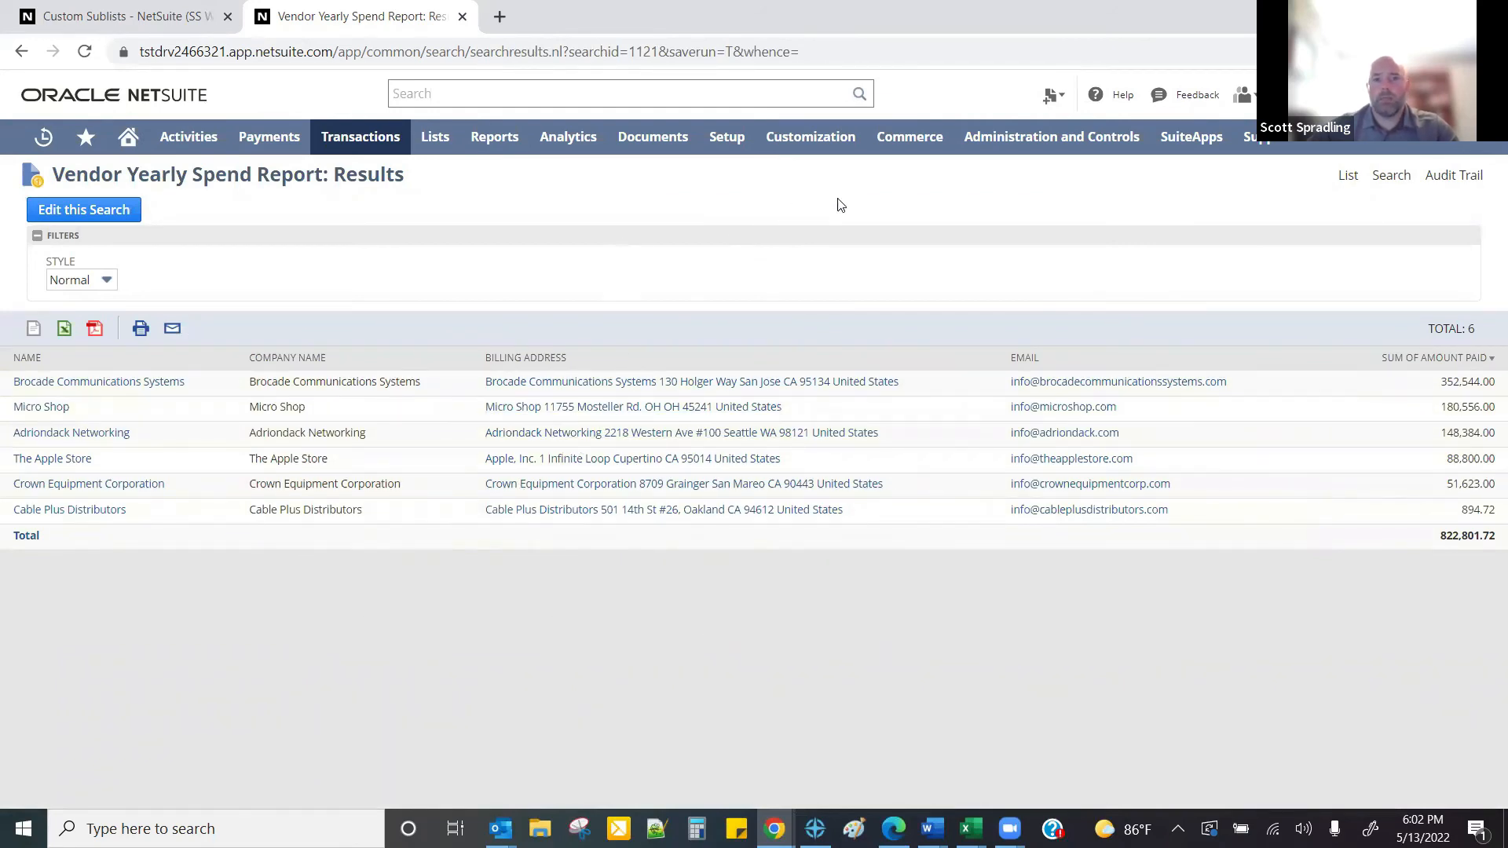
# - Open the Custom Sublists customization page and show the sublists for entity records
pyautogui.moveTo(796, 141)
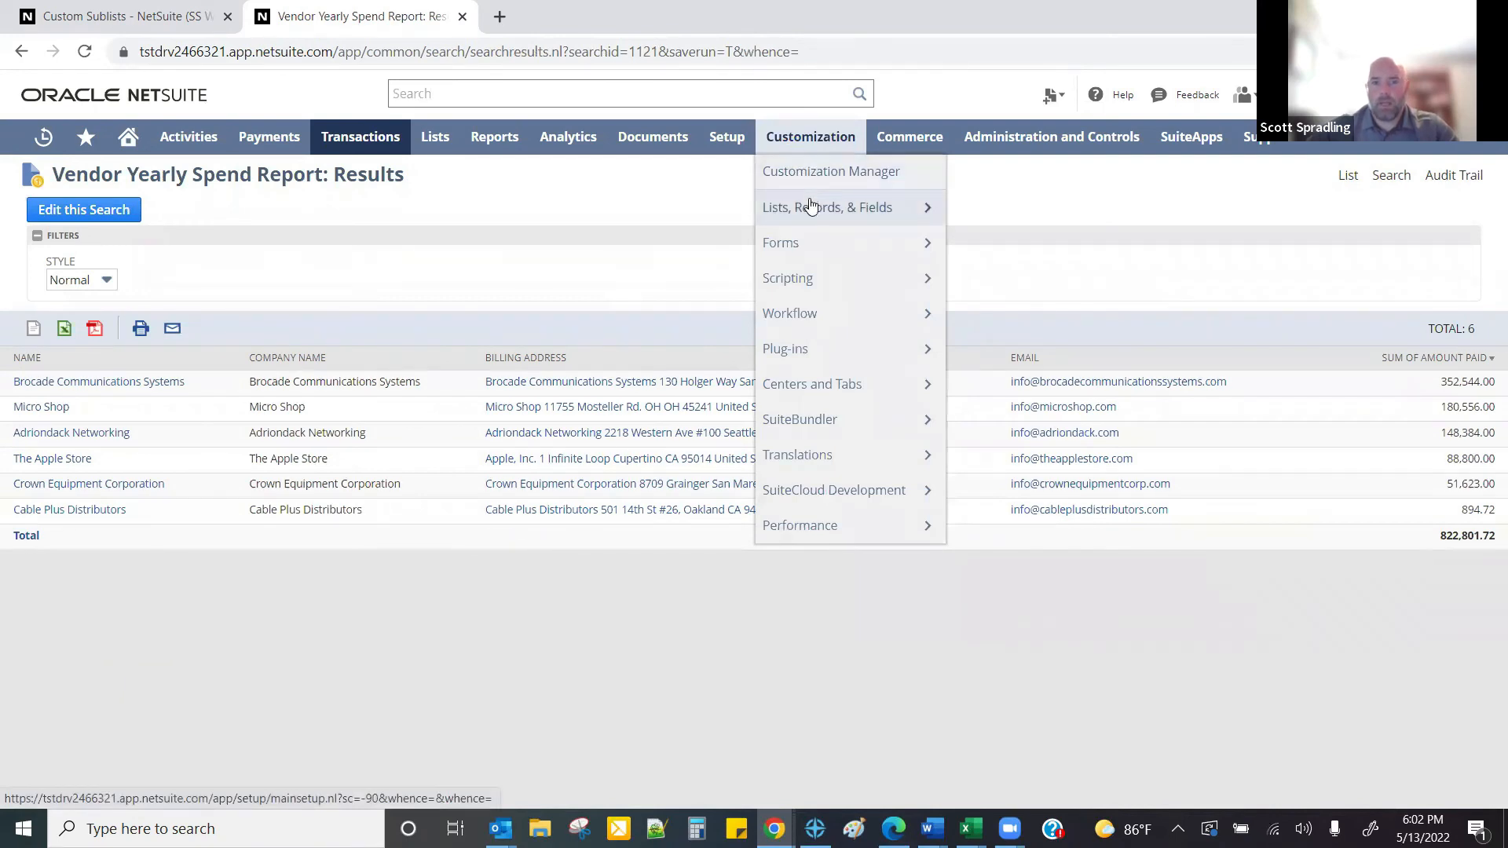
pyautogui.moveTo(809, 245)
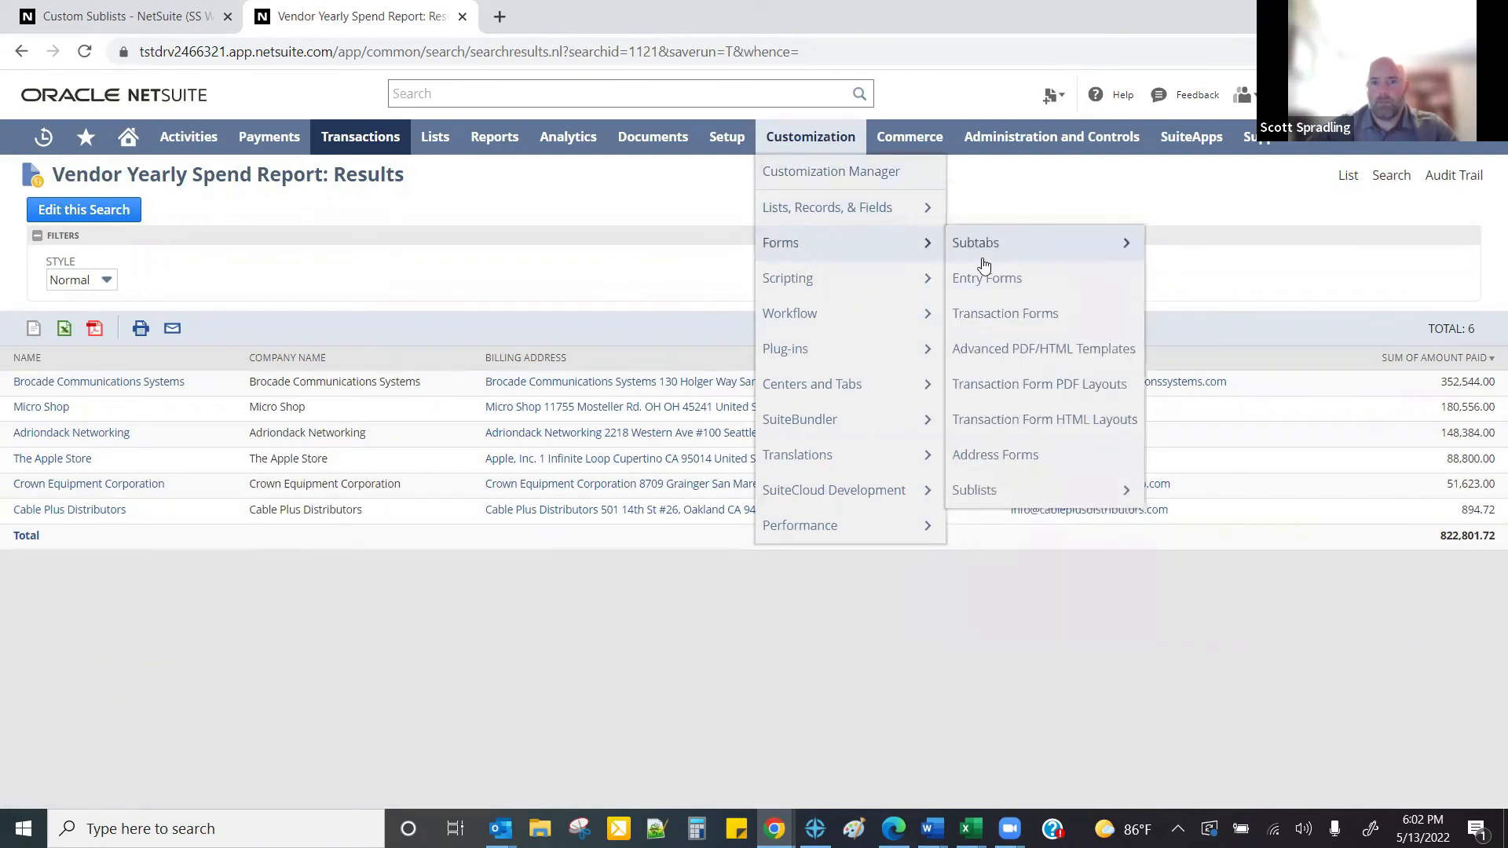
pyautogui.click(1024, 492)
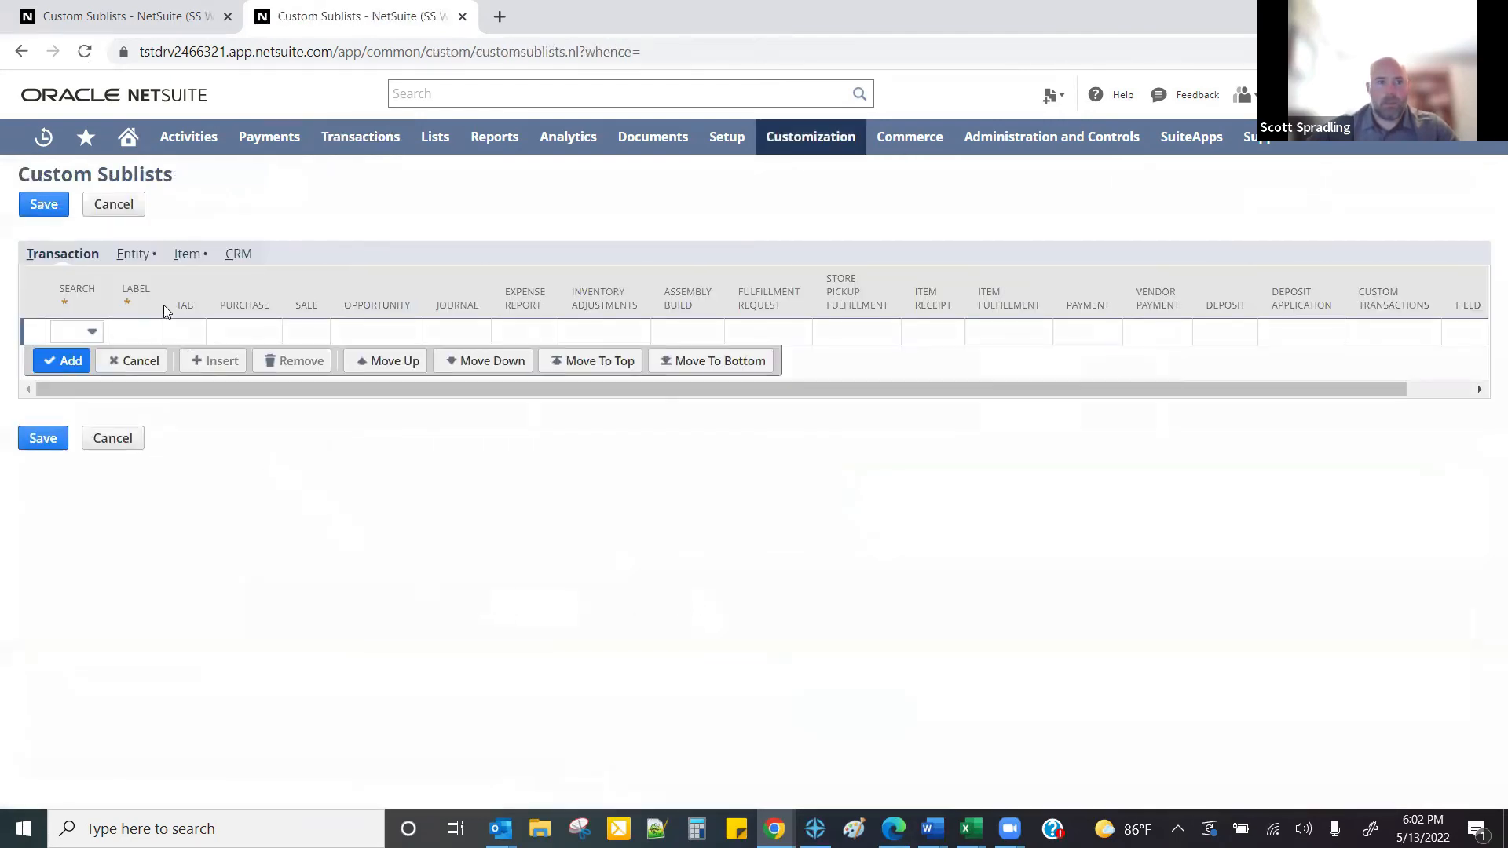
pyautogui.click(134, 256)
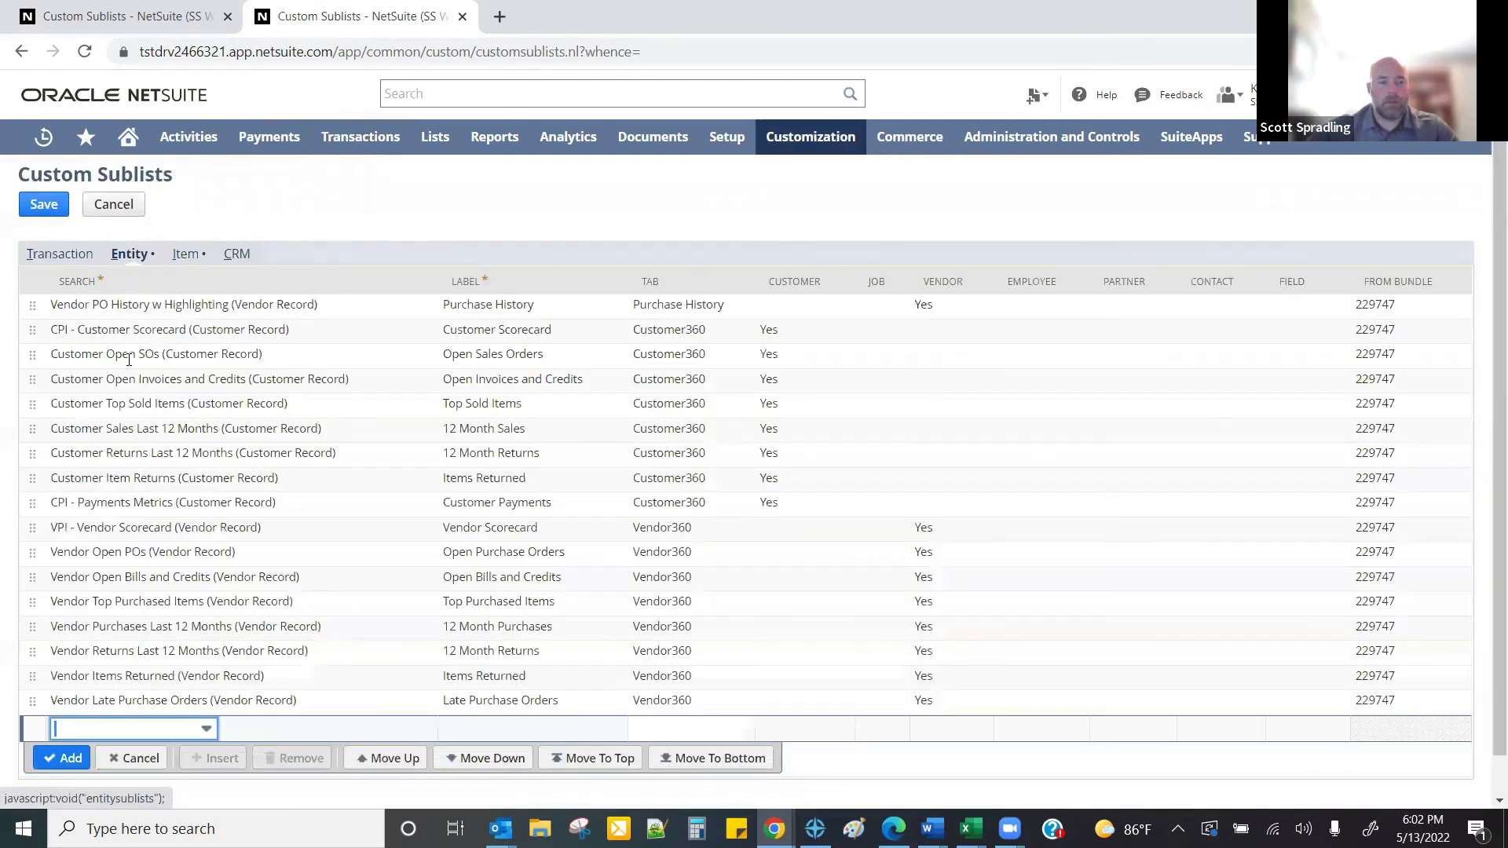
# - Select the Vendor Yearly Spend Report search for a new entity sublist row
pyautogui.scroll(-1, 150, 613)
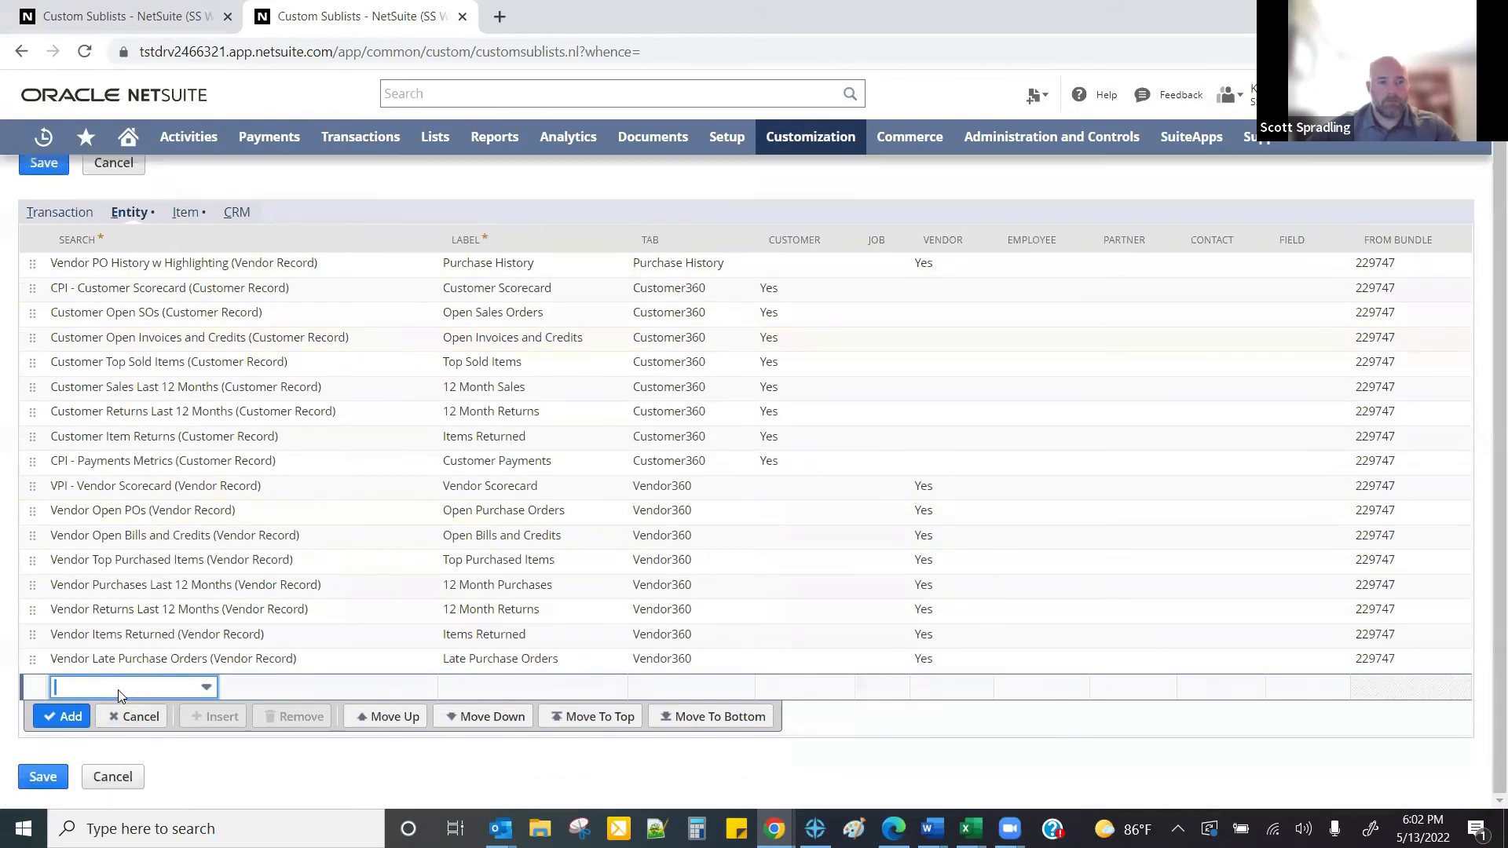
pyautogui.click(118, 691)
pyautogui.moveTo(546, 526); pyautogui.dragTo(542, 643)
pyautogui.scroll(-1, 287, 616)
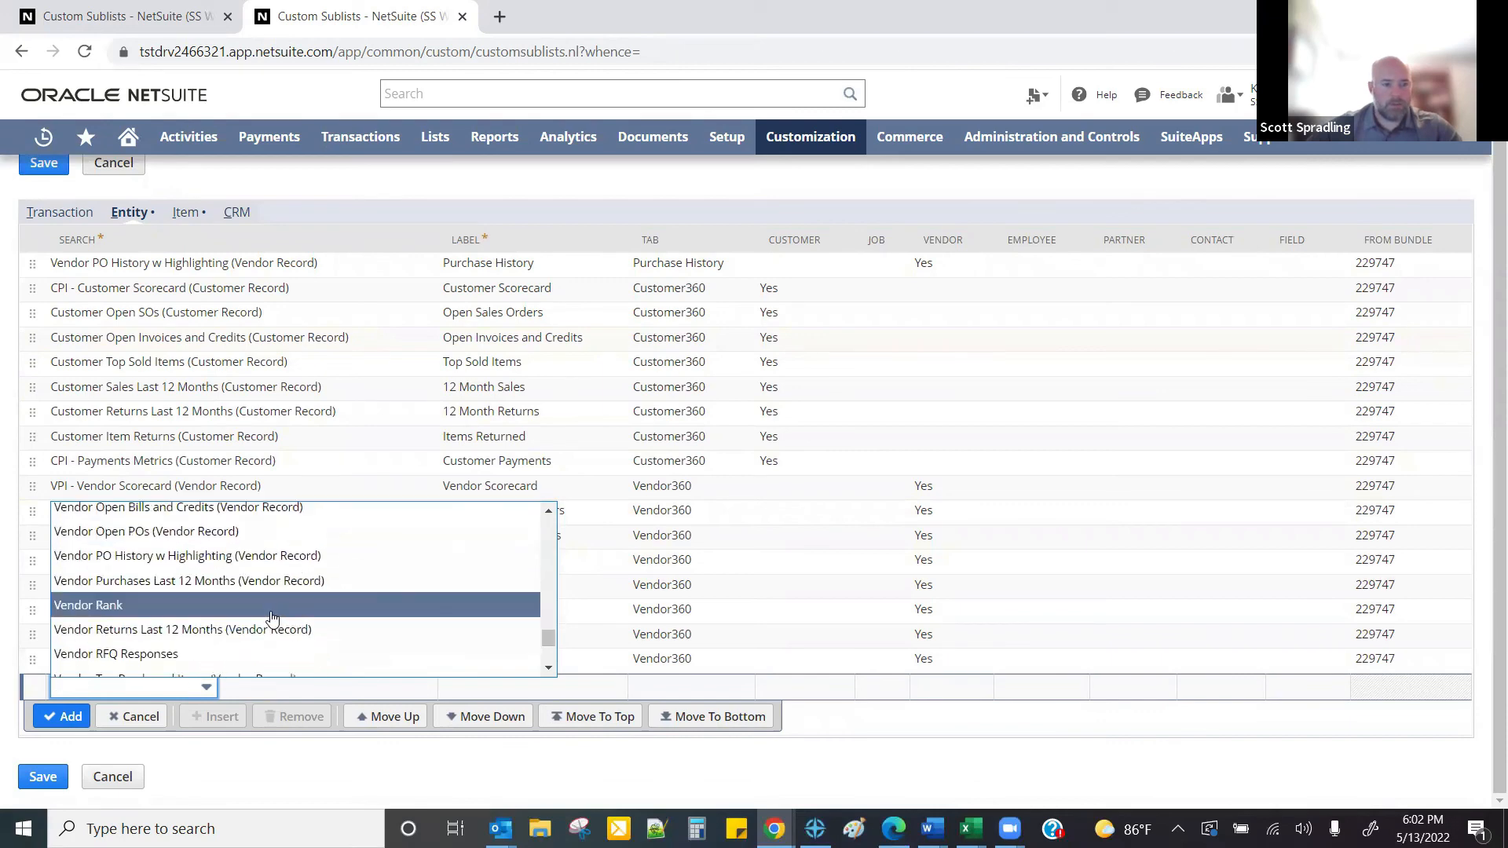
pyautogui.scroll(-1, 275, 618)
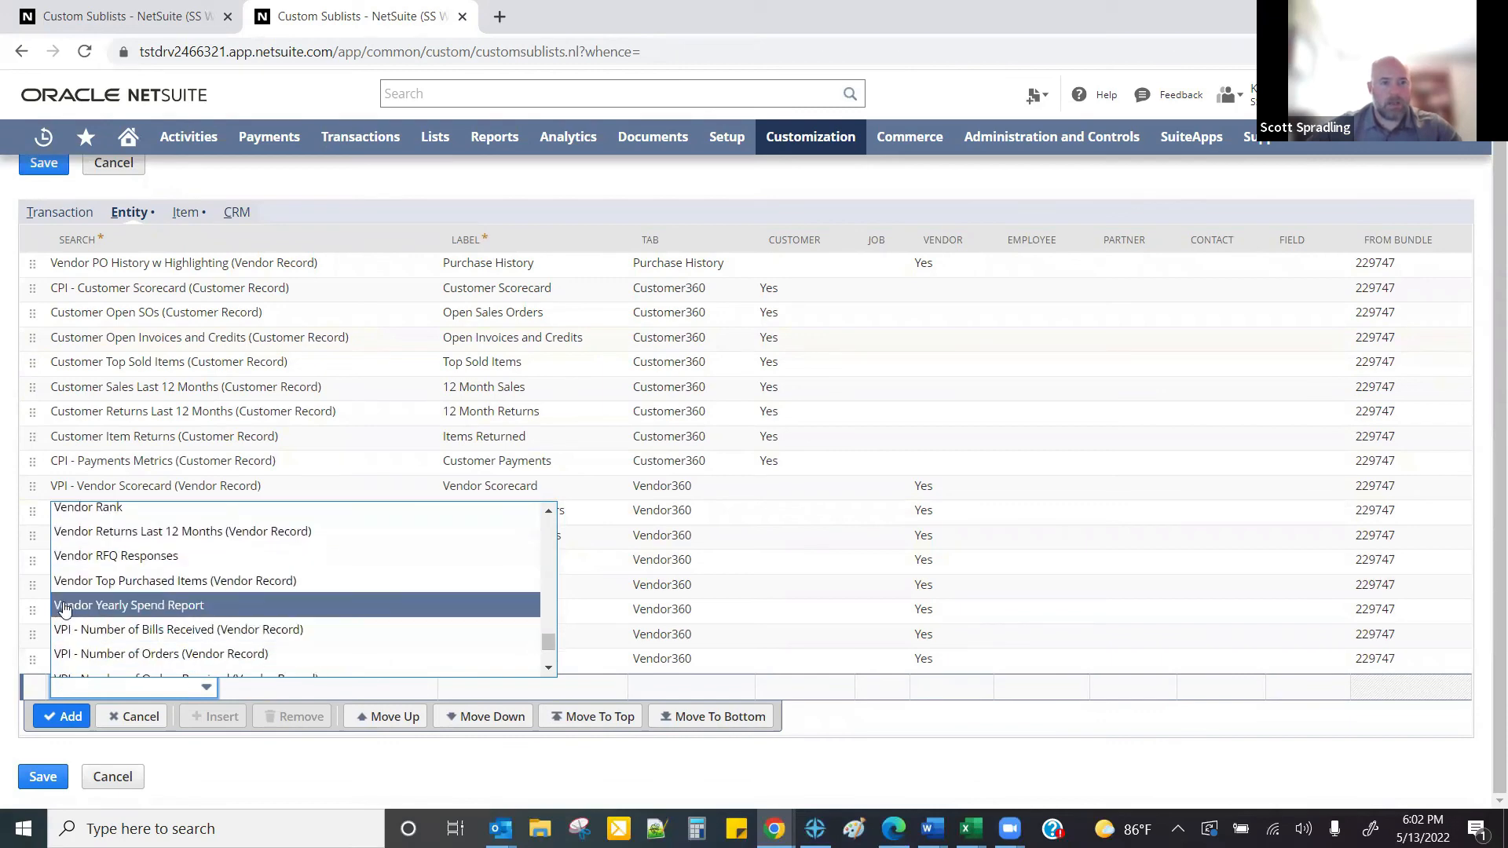
pyautogui.click(234, 605)
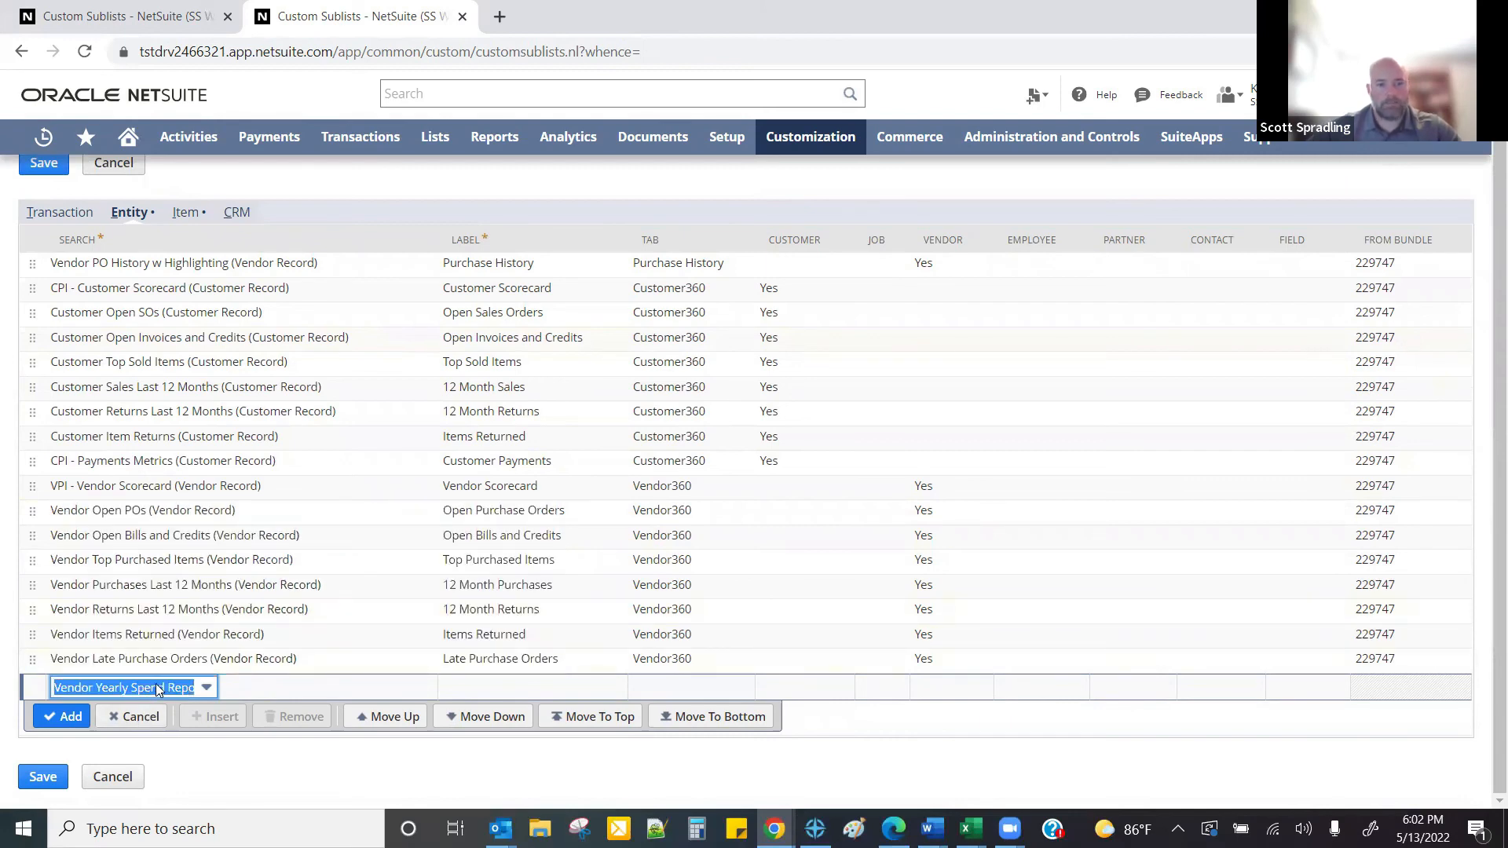
# - Label the new sublist Vendor Yearly Spend Report by copying the name of its search
pyautogui.press('Tab')
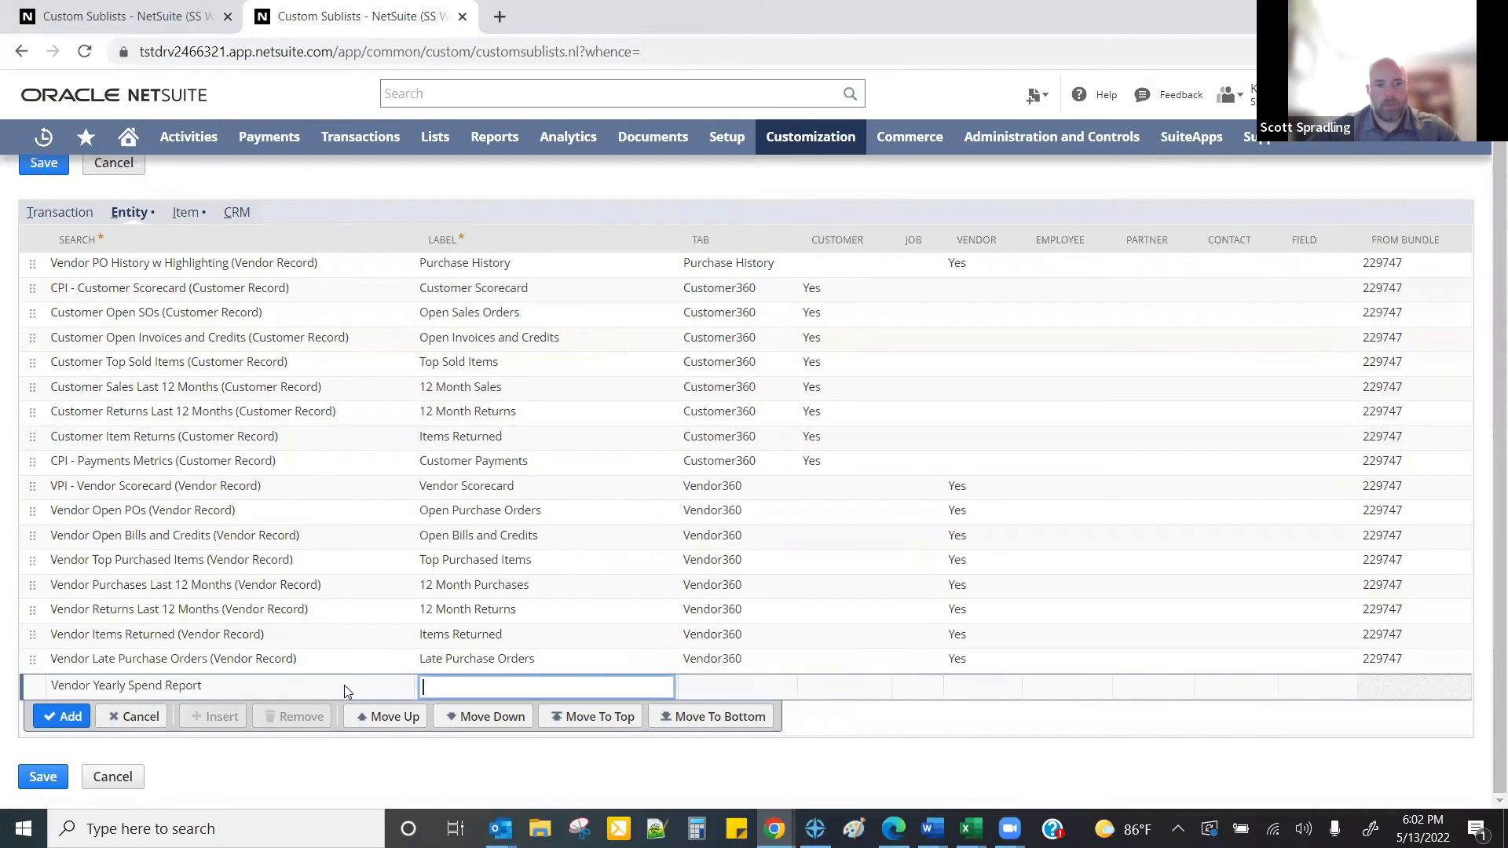
pyautogui.click(140, 692)
pyautogui.hotkey('ctrl', 'c')
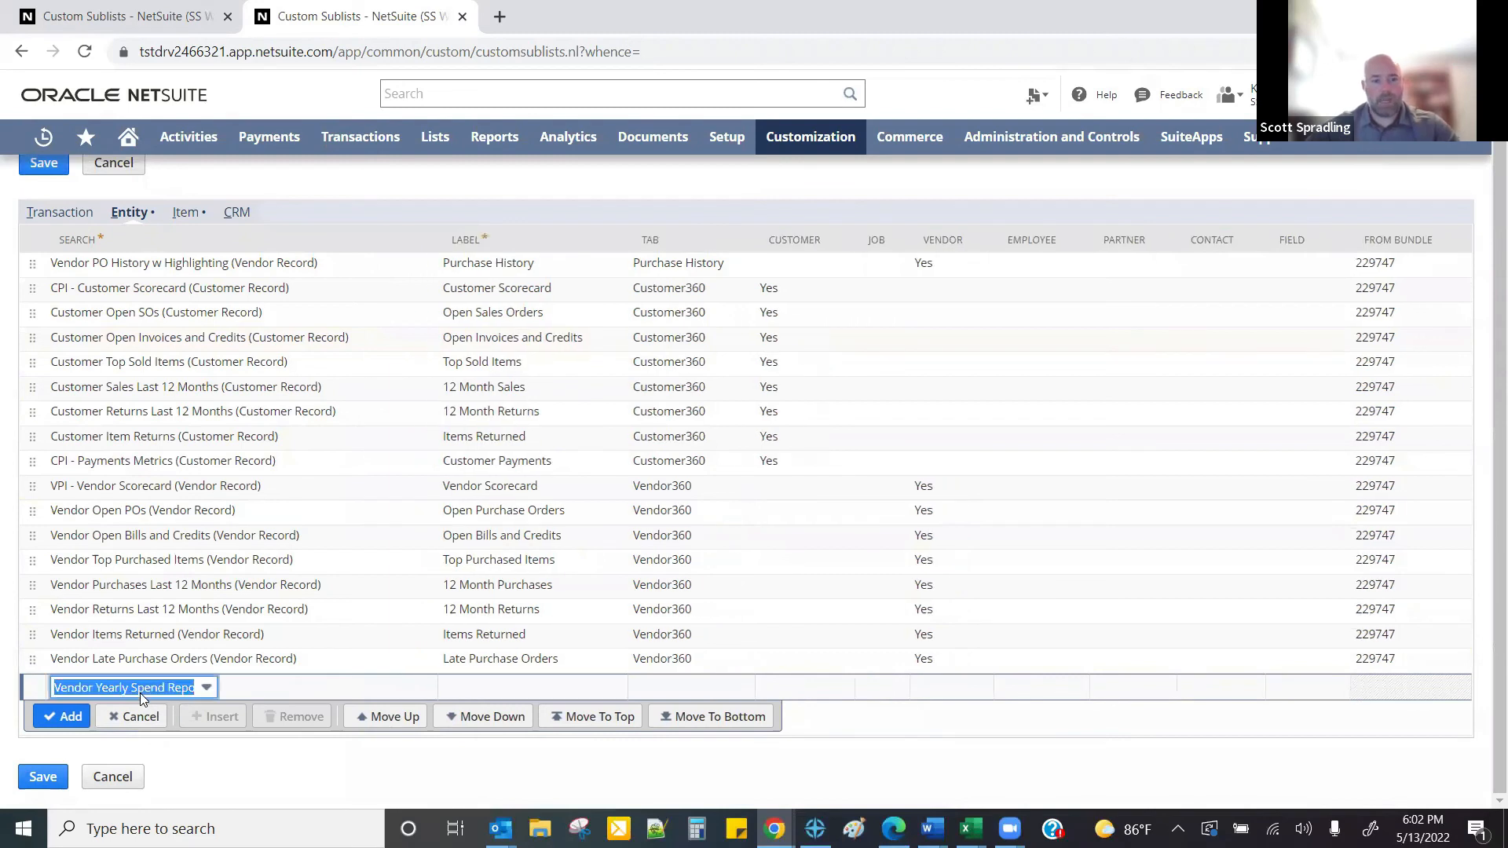
pyautogui.click(453, 687)
pyautogui.hotkey('ctrl', 'v')
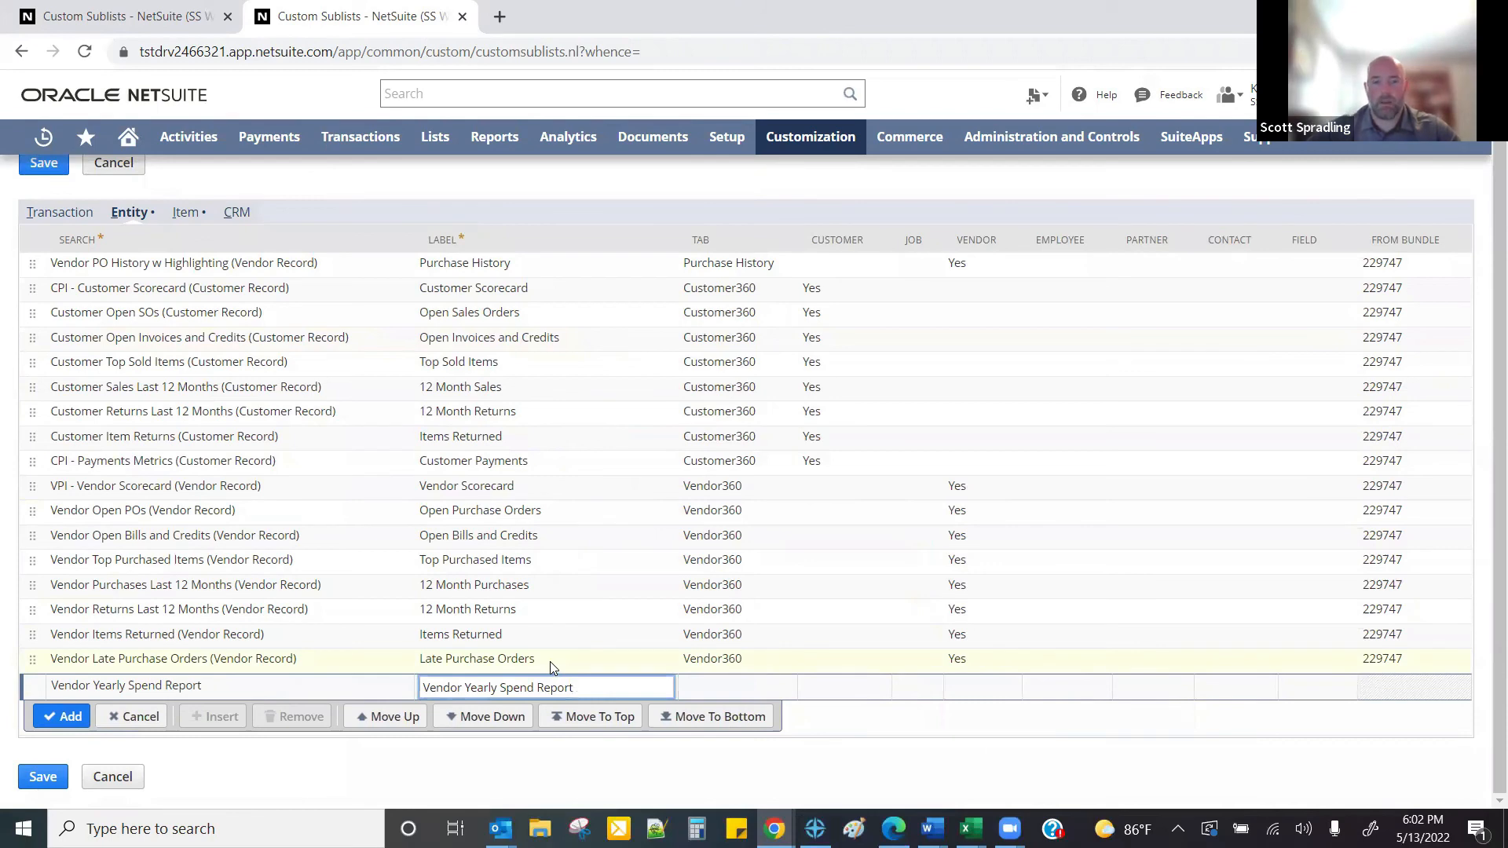
# - Assign the Vendor Yearly Spend Report sublist to the Vendor360 tab
pyautogui.press('Tab')
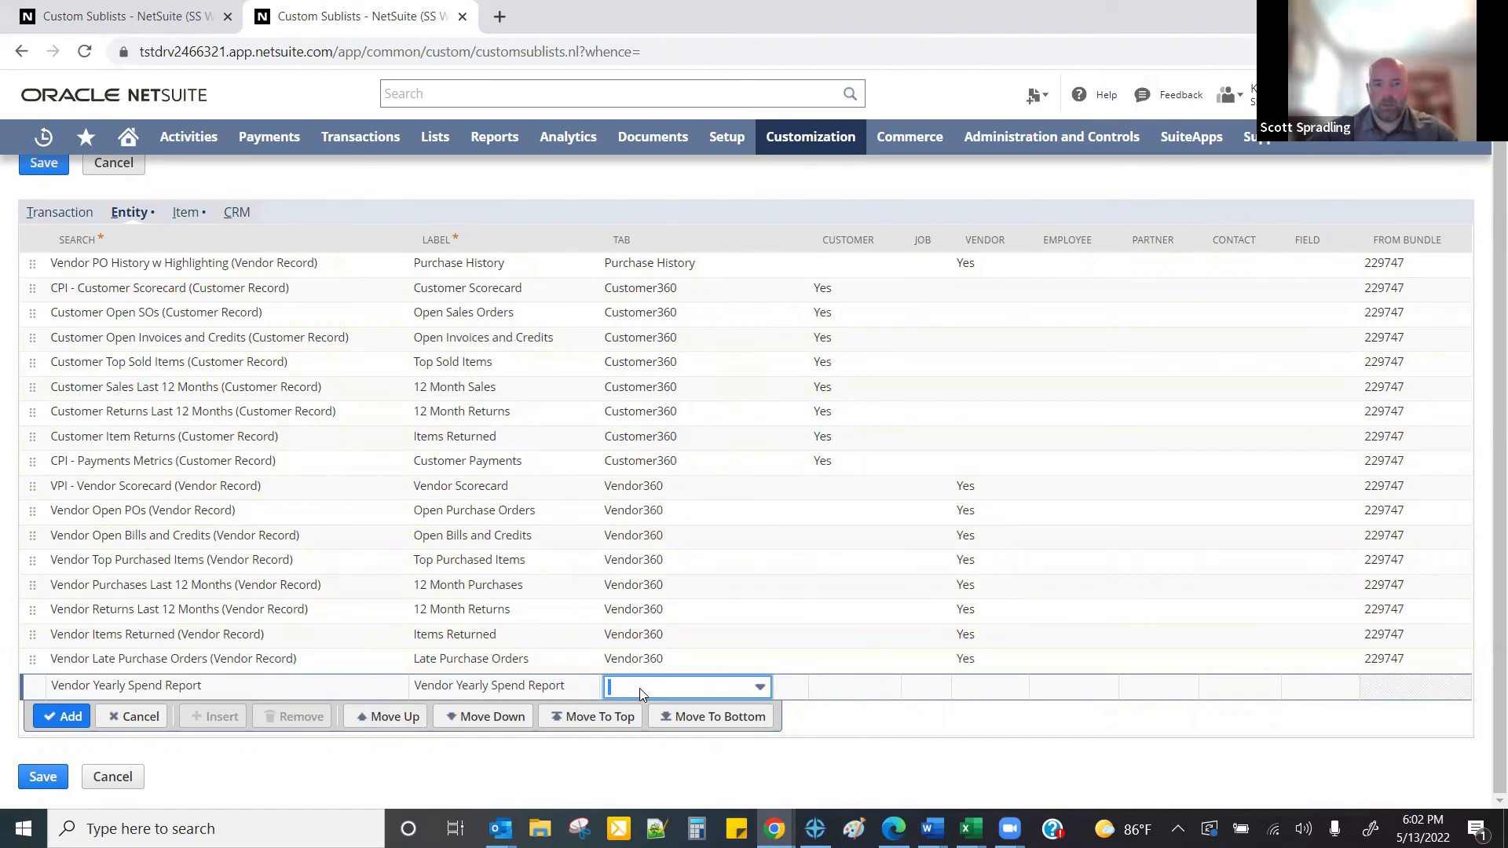
pyautogui.click(670, 680)
pyautogui.moveTo(761, 529); pyautogui.dragTo(747, 652)
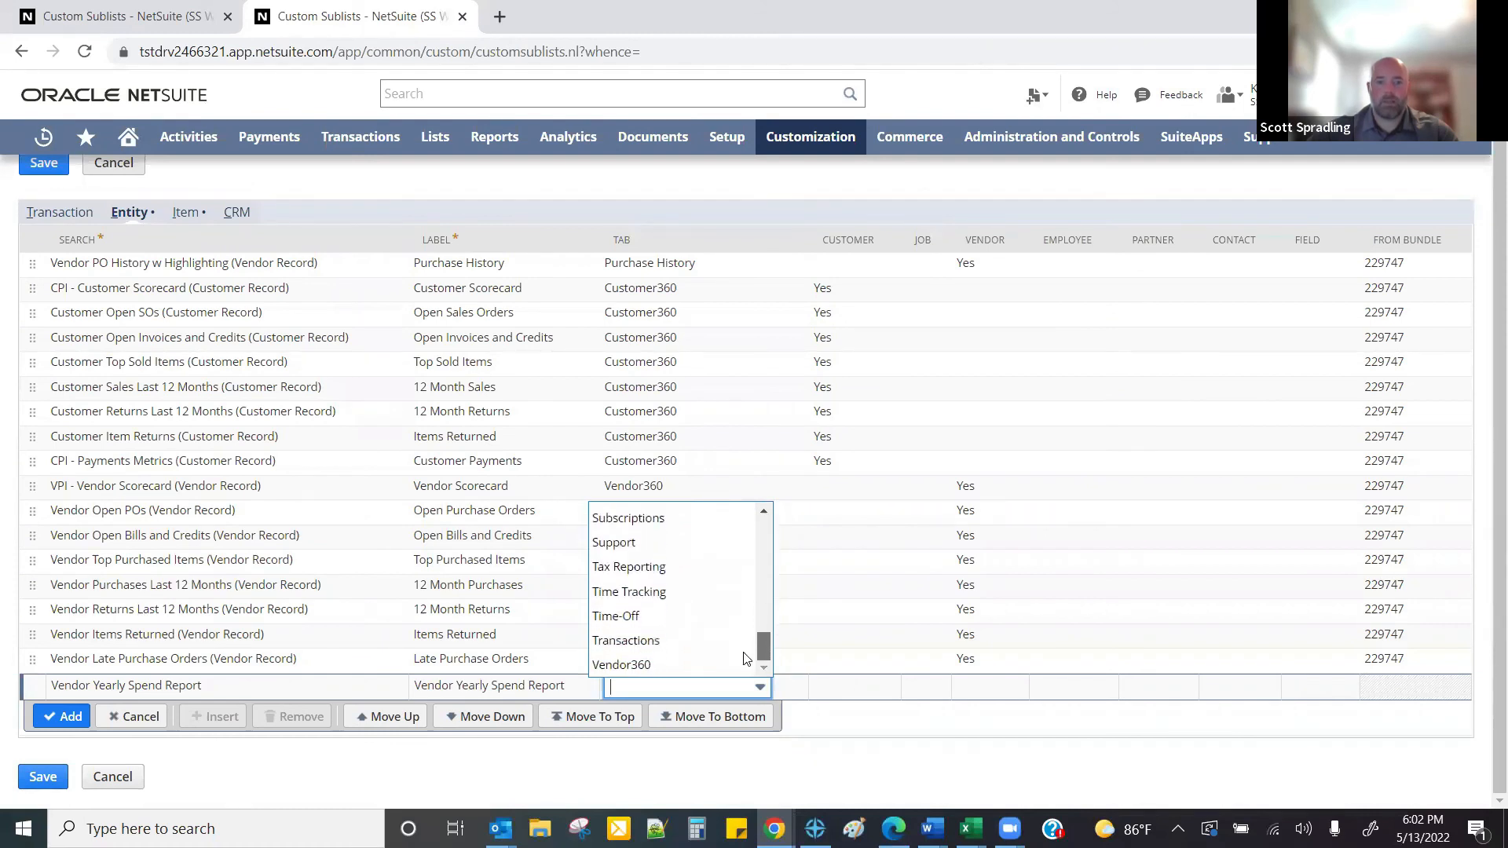
pyautogui.click(623, 665)
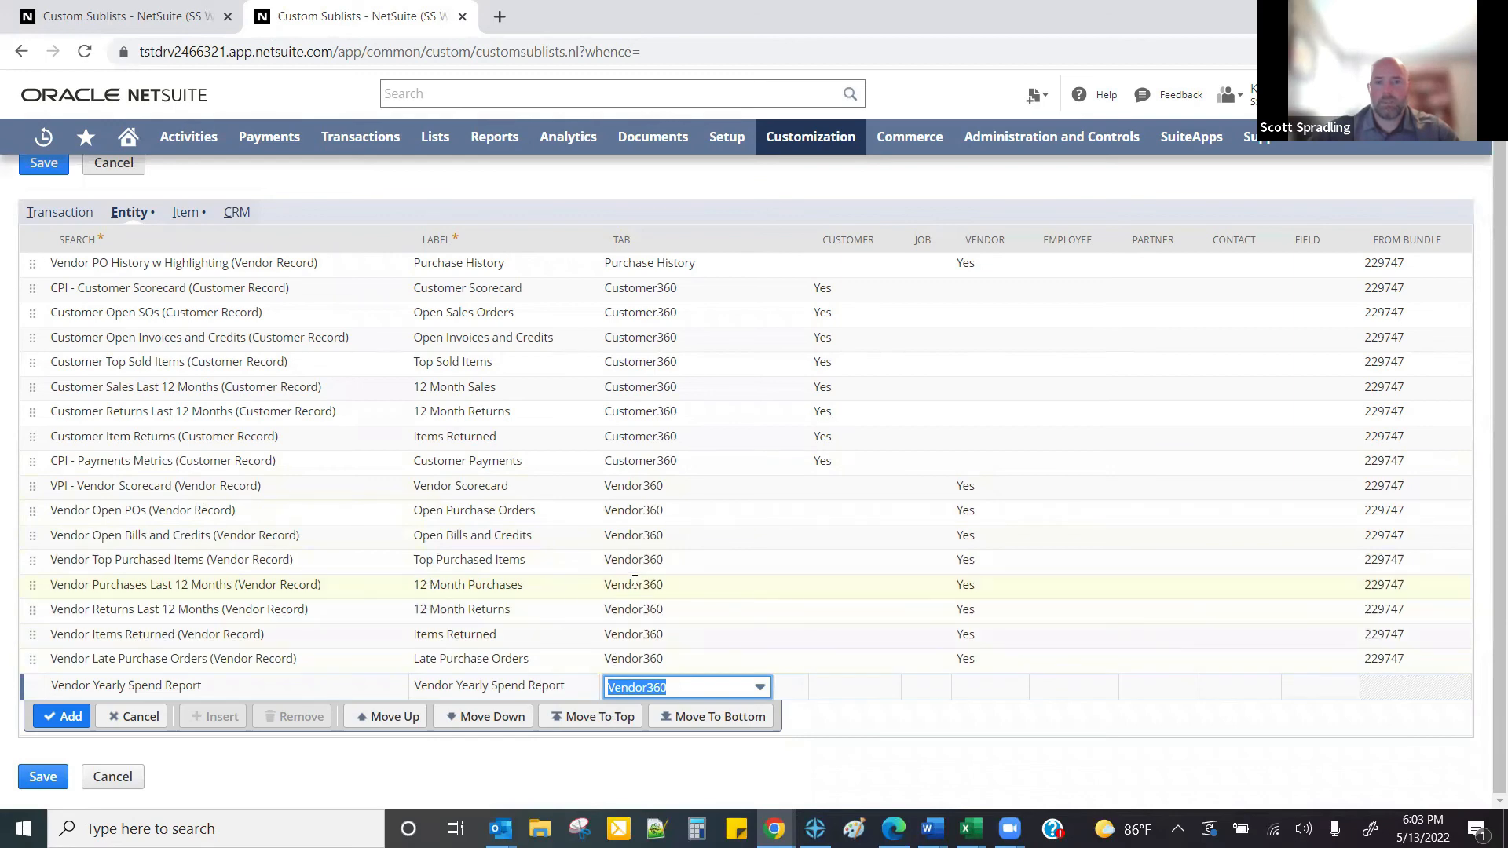
# - Apply the new sublist to vendor records, add its row and save the custom sublists
pyautogui.click(971, 694)
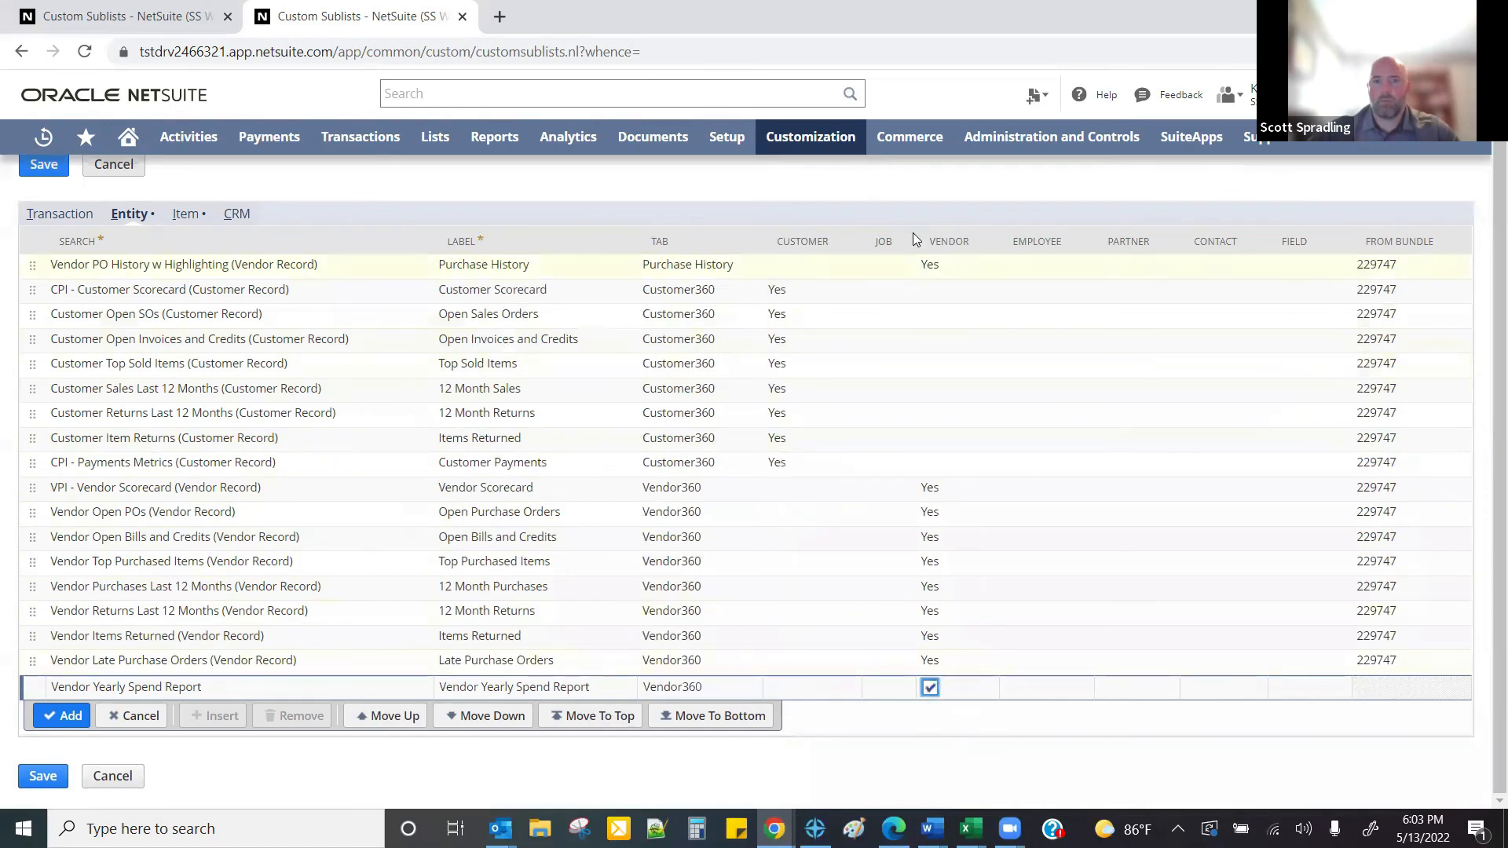
pyautogui.click(60, 716)
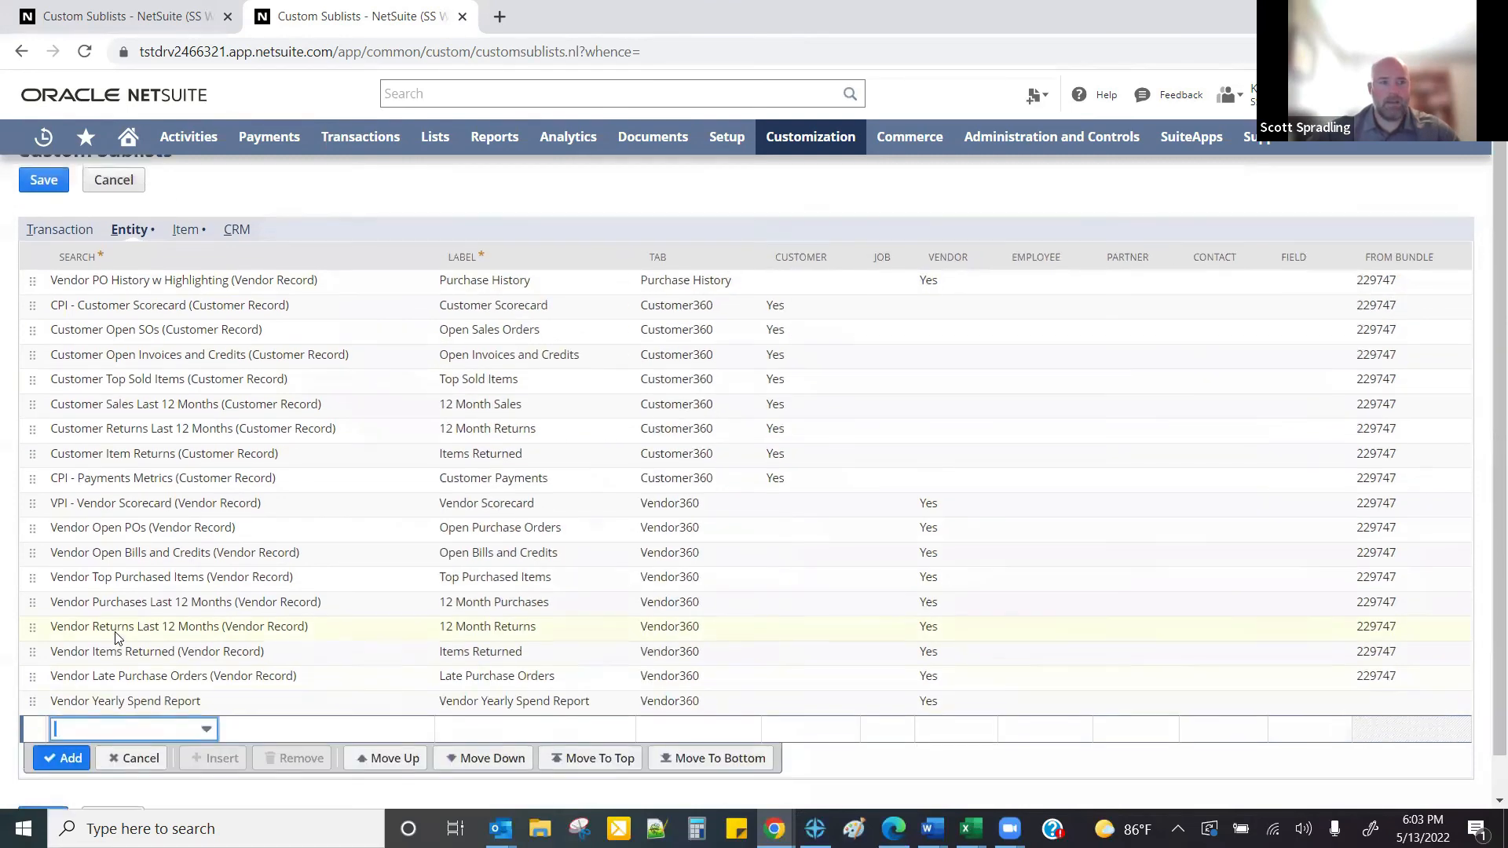
pyautogui.scroll(1, 47, 471)
pyautogui.click(41, 206)
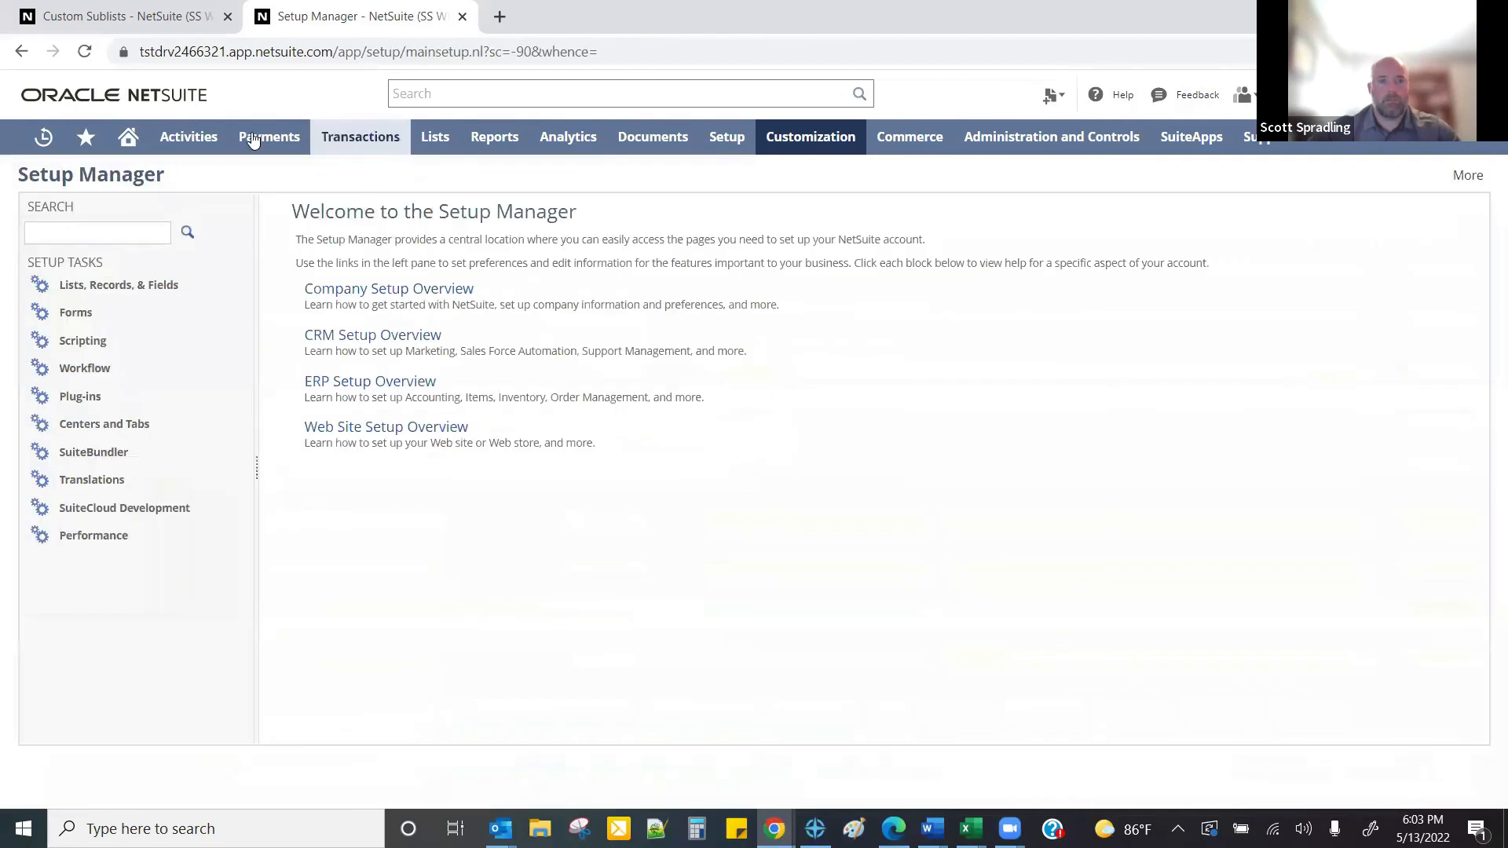
# - Open The Apple Store vendor record and view the Vendor Yearly Spend Report sublist under Vendor360
pyautogui.moveTo(61, 141)
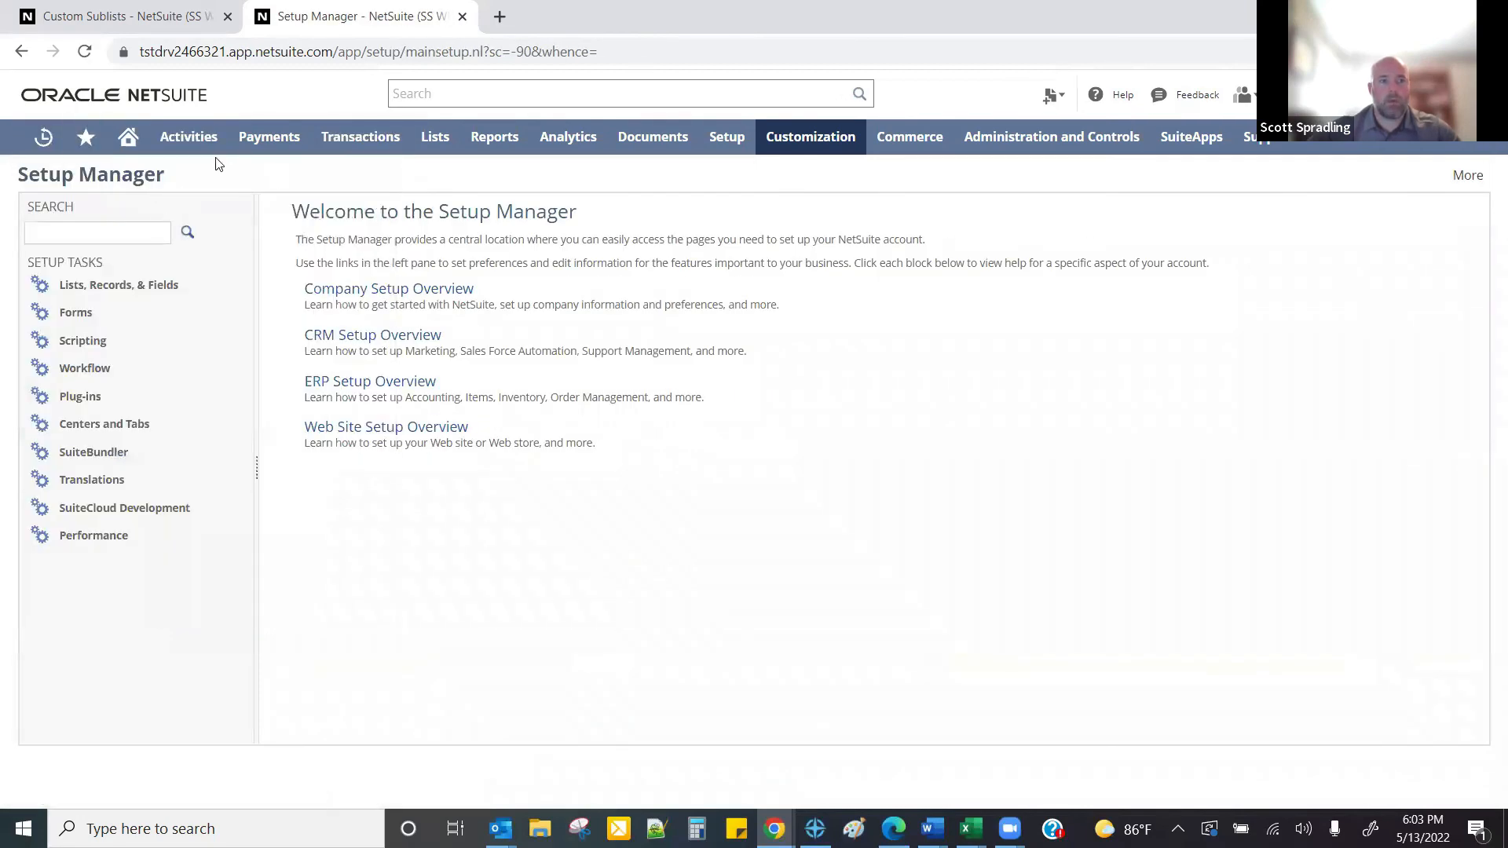
pyautogui.moveTo(82, 287)
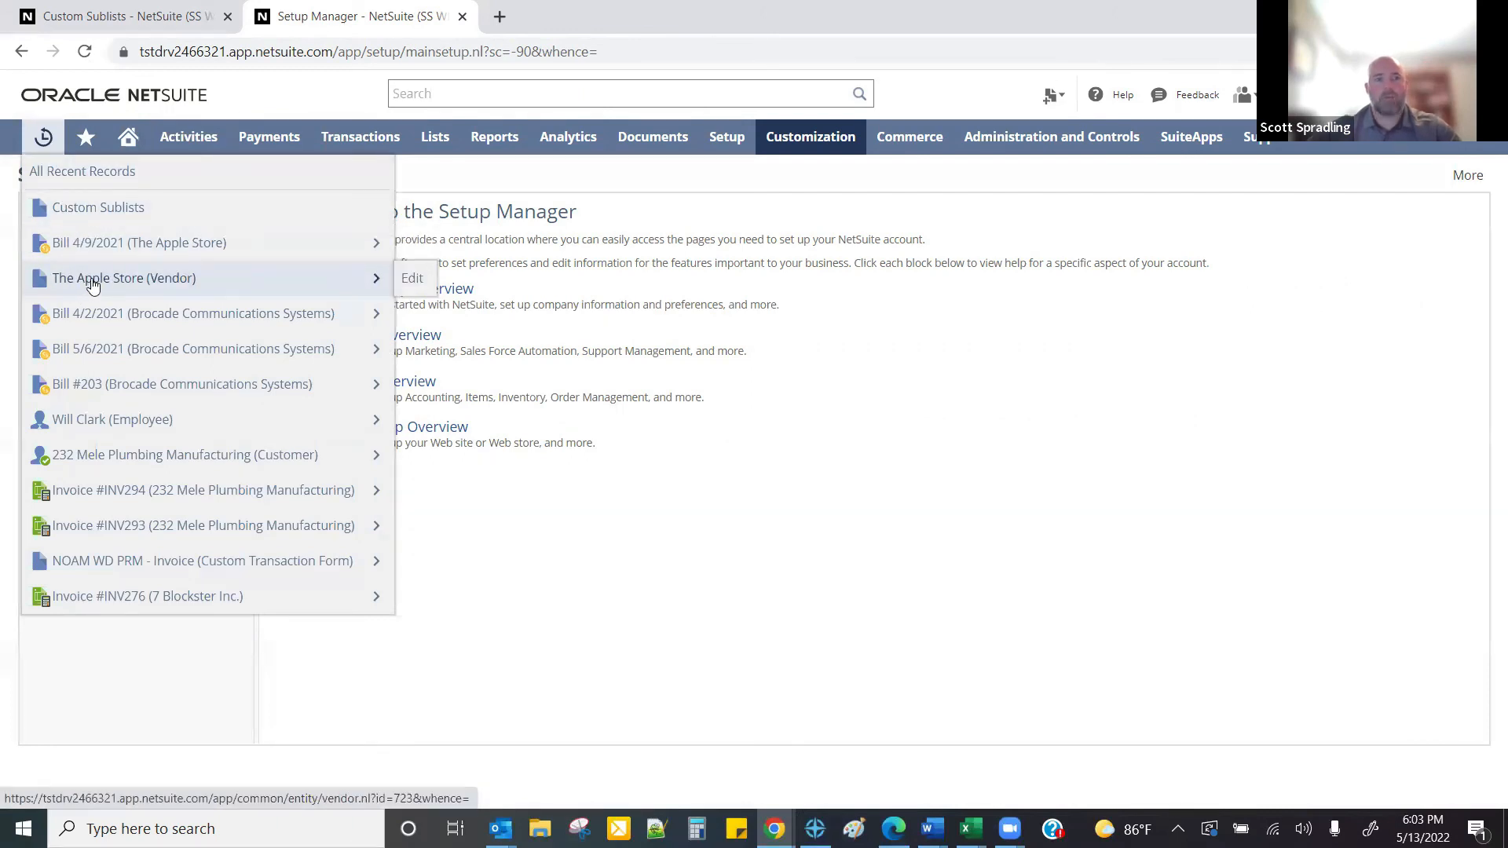
pyautogui.click(74, 292)
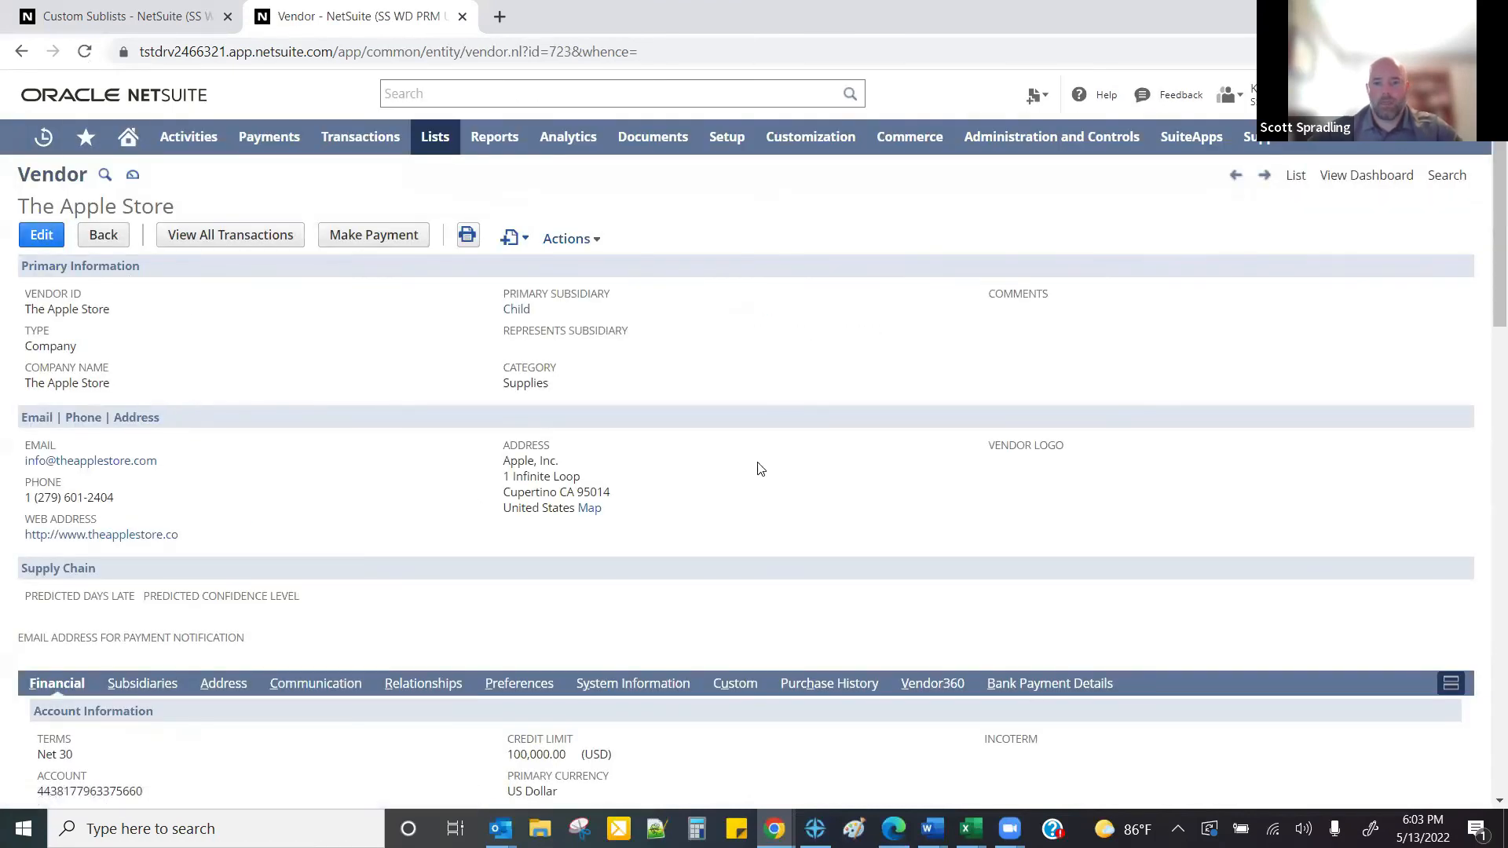
pyautogui.click(923, 689)
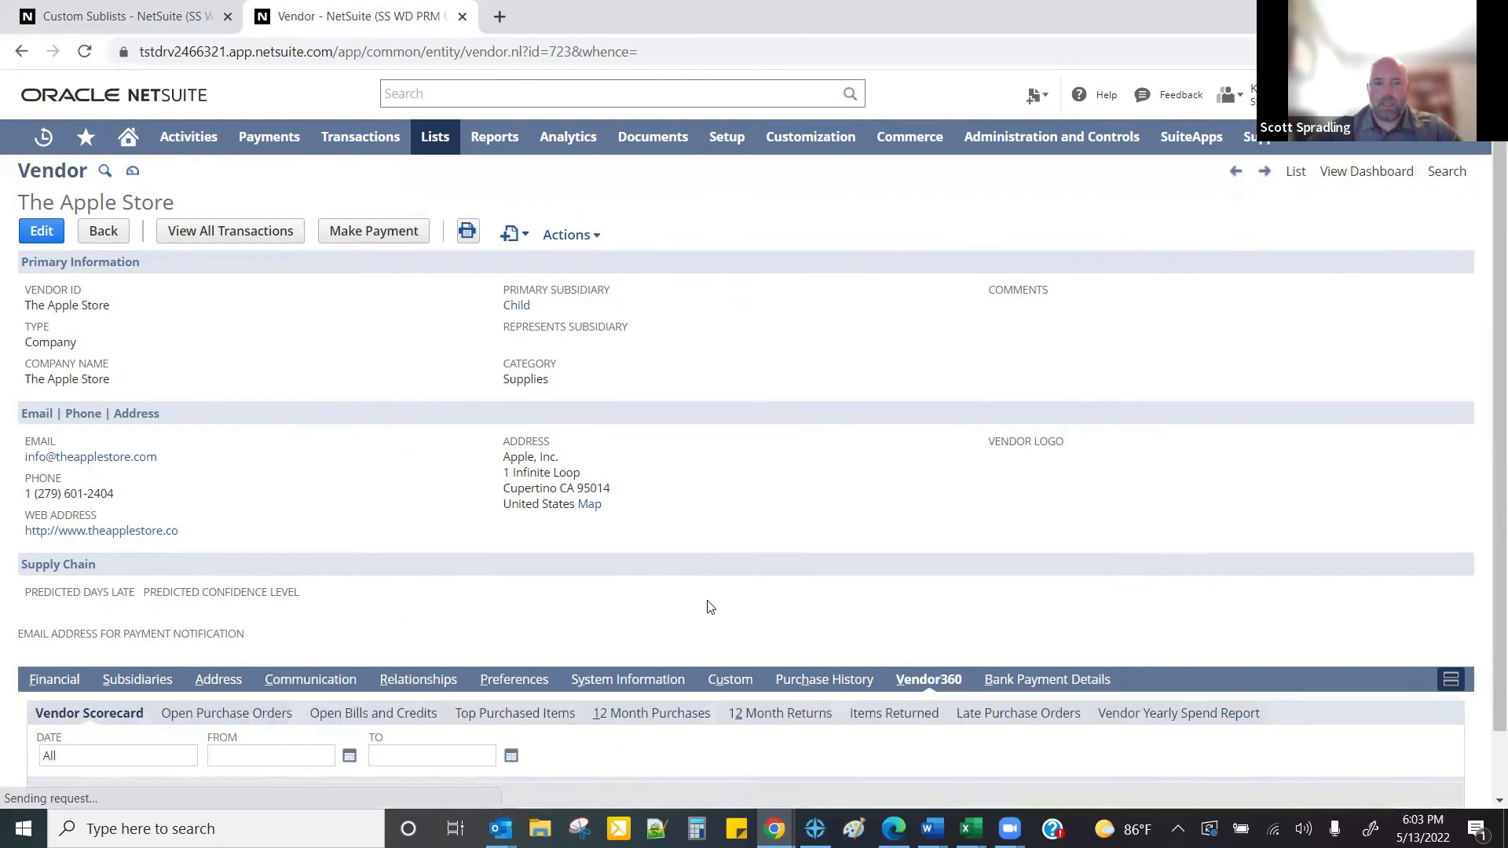
pyautogui.scroll(-1, 942, 644)
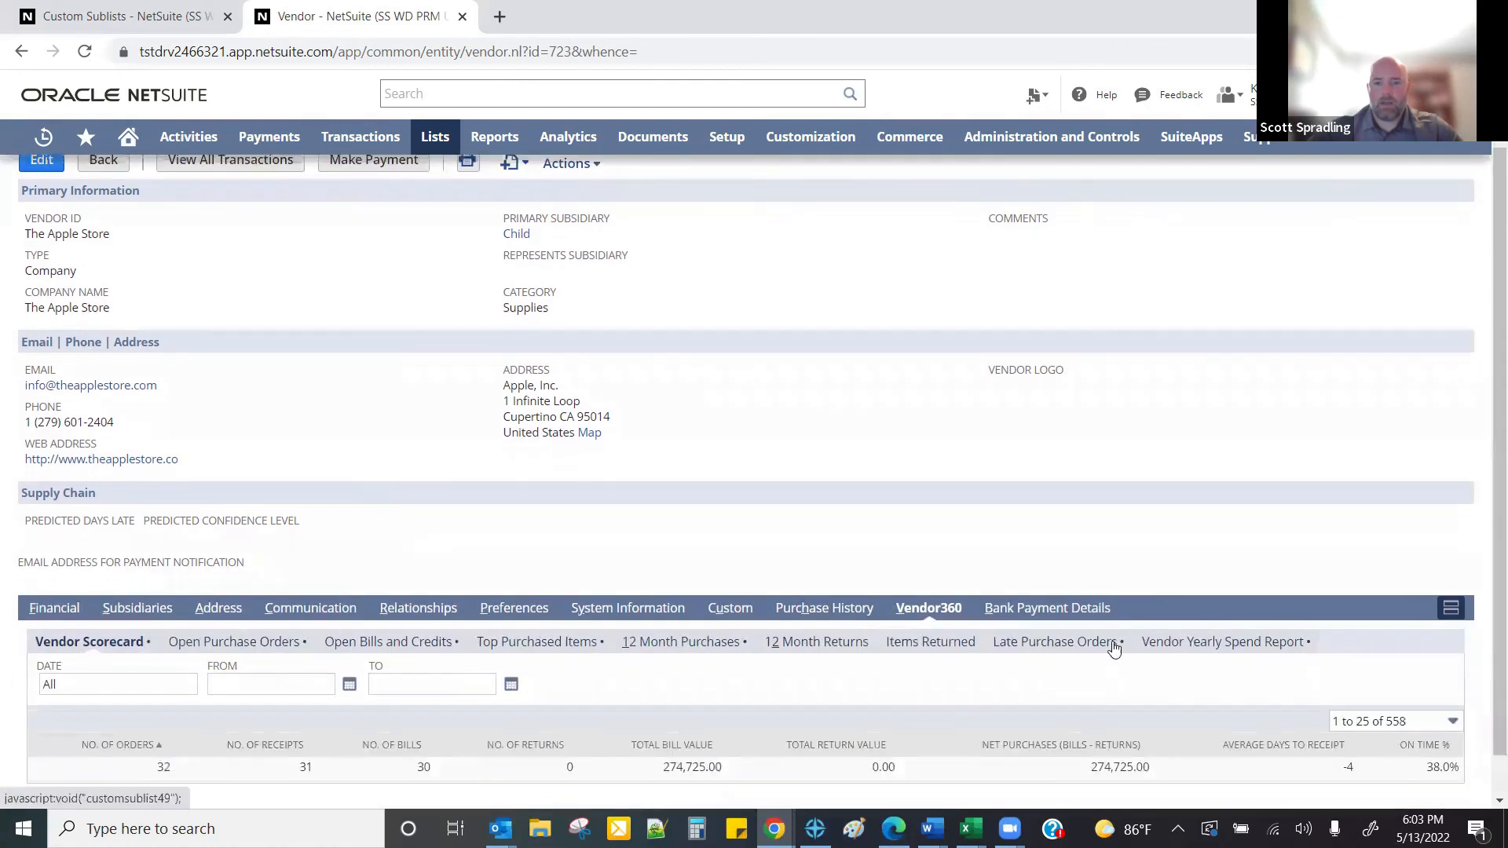
pyautogui.click(1176, 648)
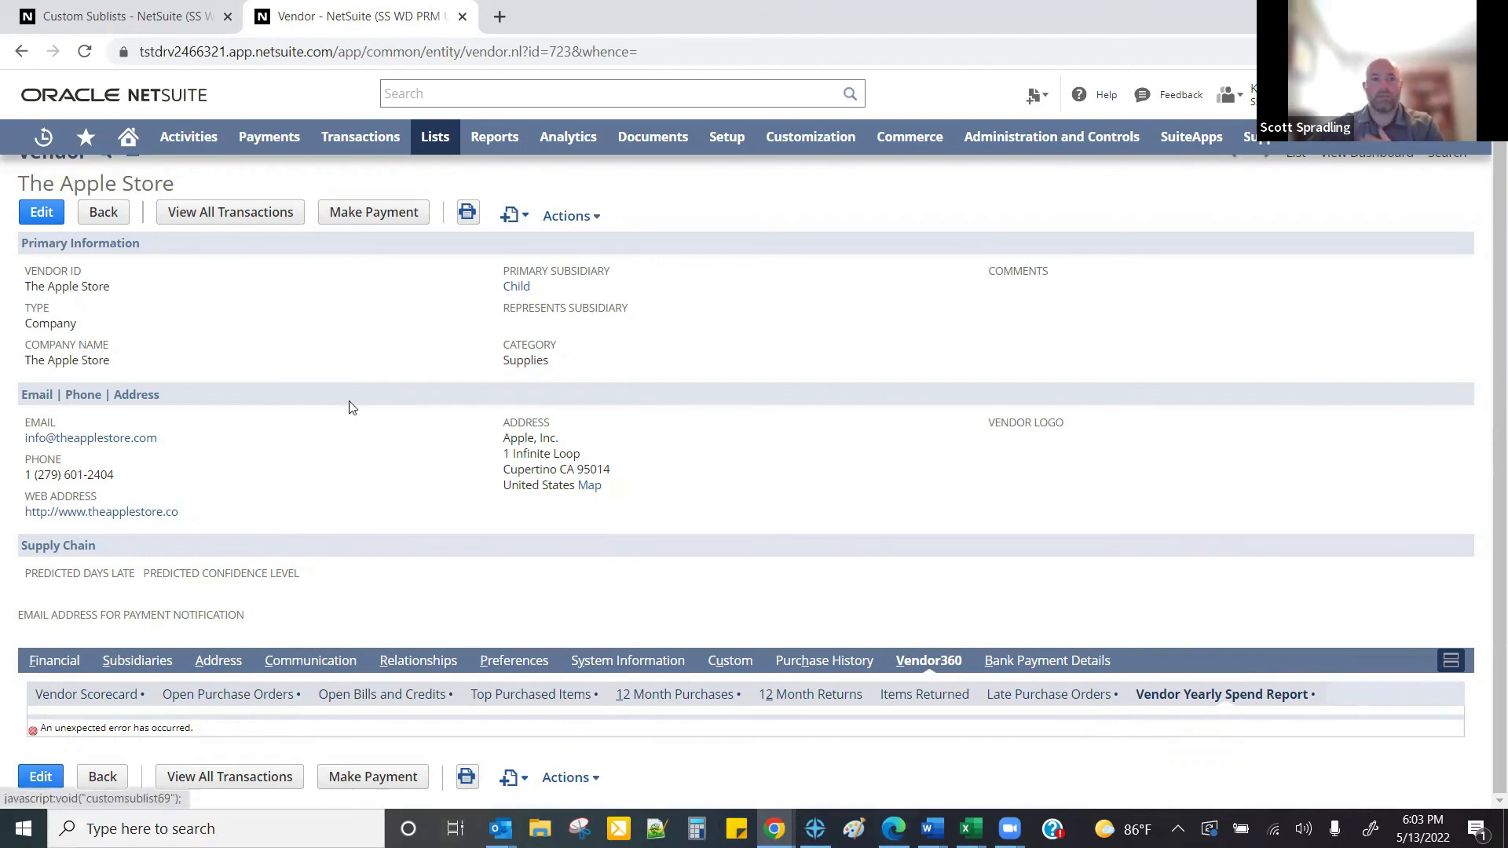
# - Open the list of all saved searches in a new browser tab and edit the Vendor Yearly Spend Report
pyautogui.moveTo(495, 139)
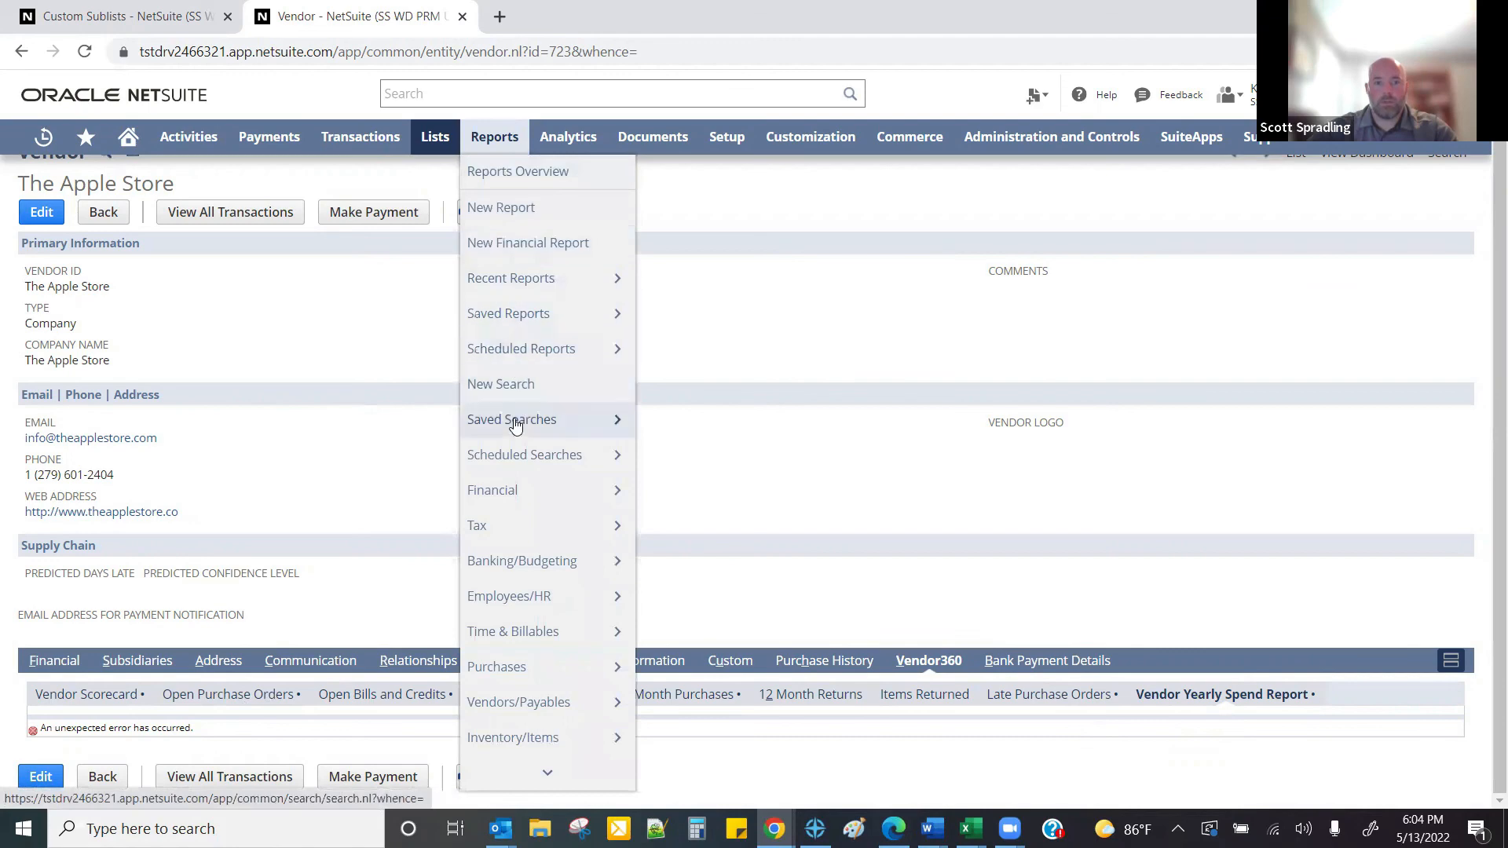
pyautogui.moveTo(600, 428)
pyautogui.moveTo(775, 179)
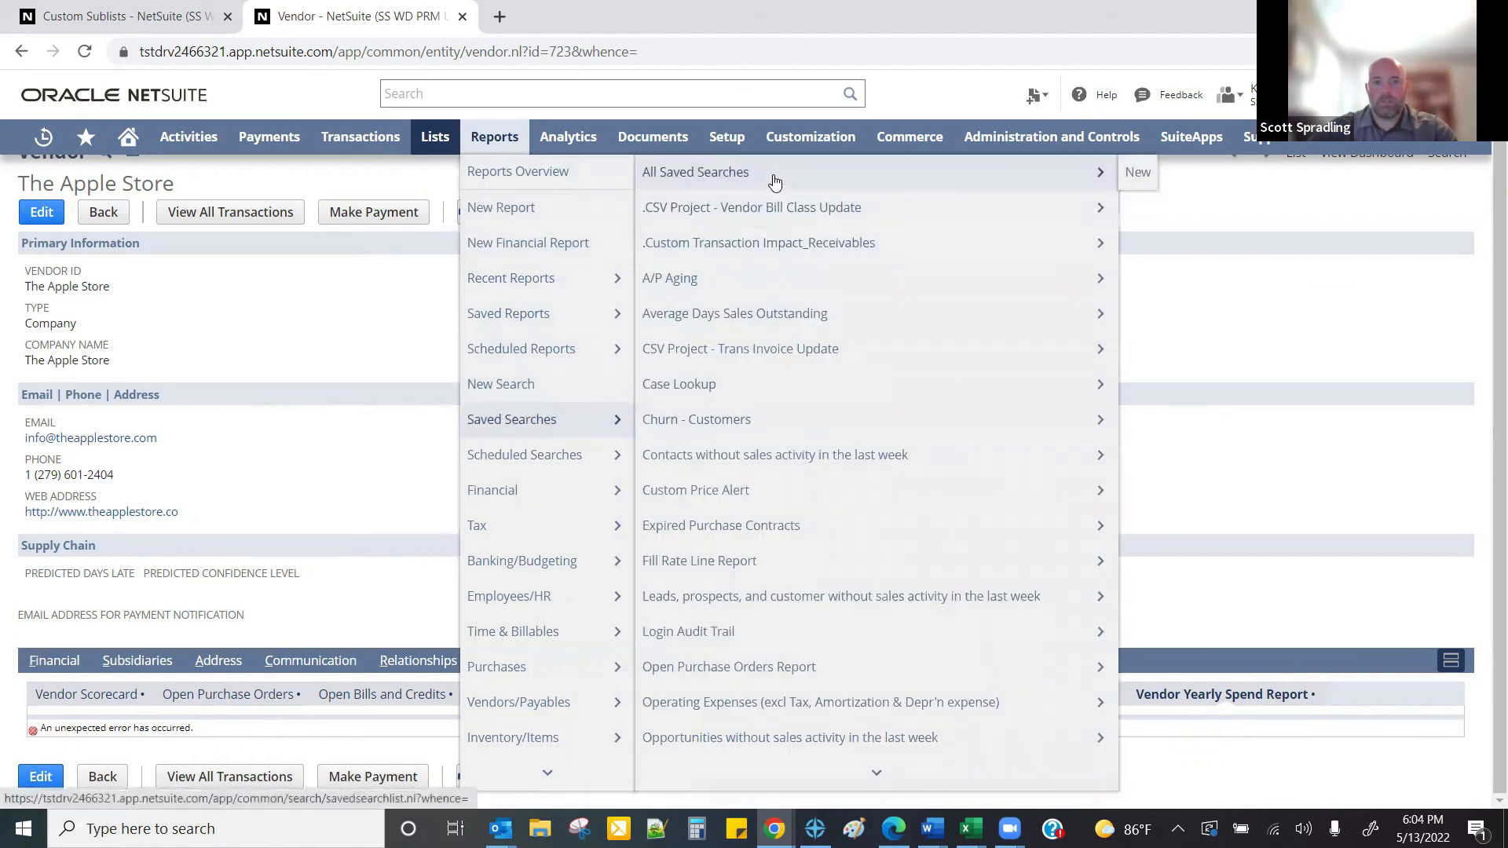
pyautogui.rightClick(828, 178)
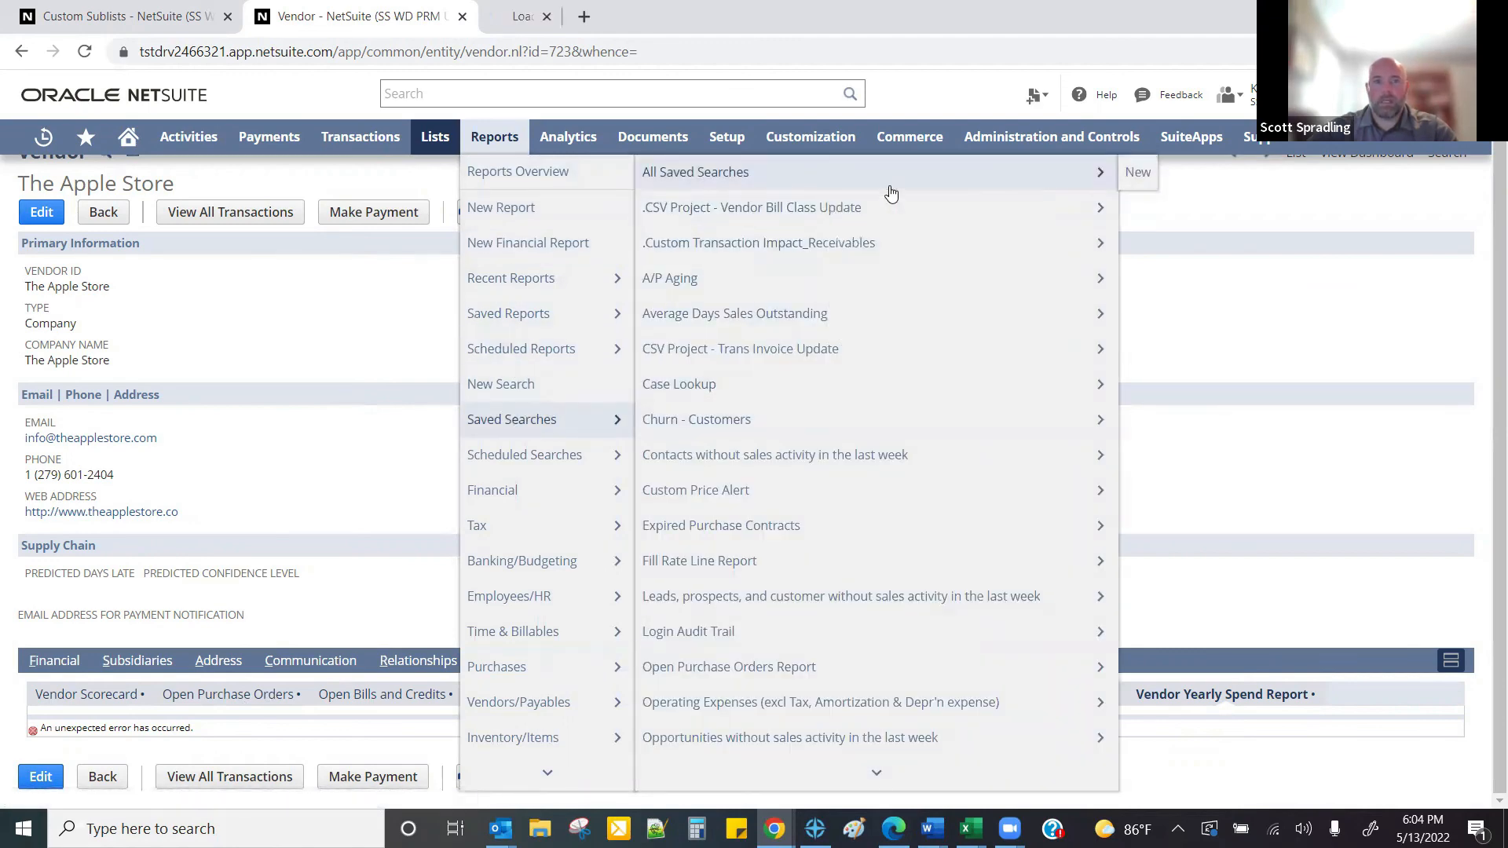
pyautogui.click(892, 189)
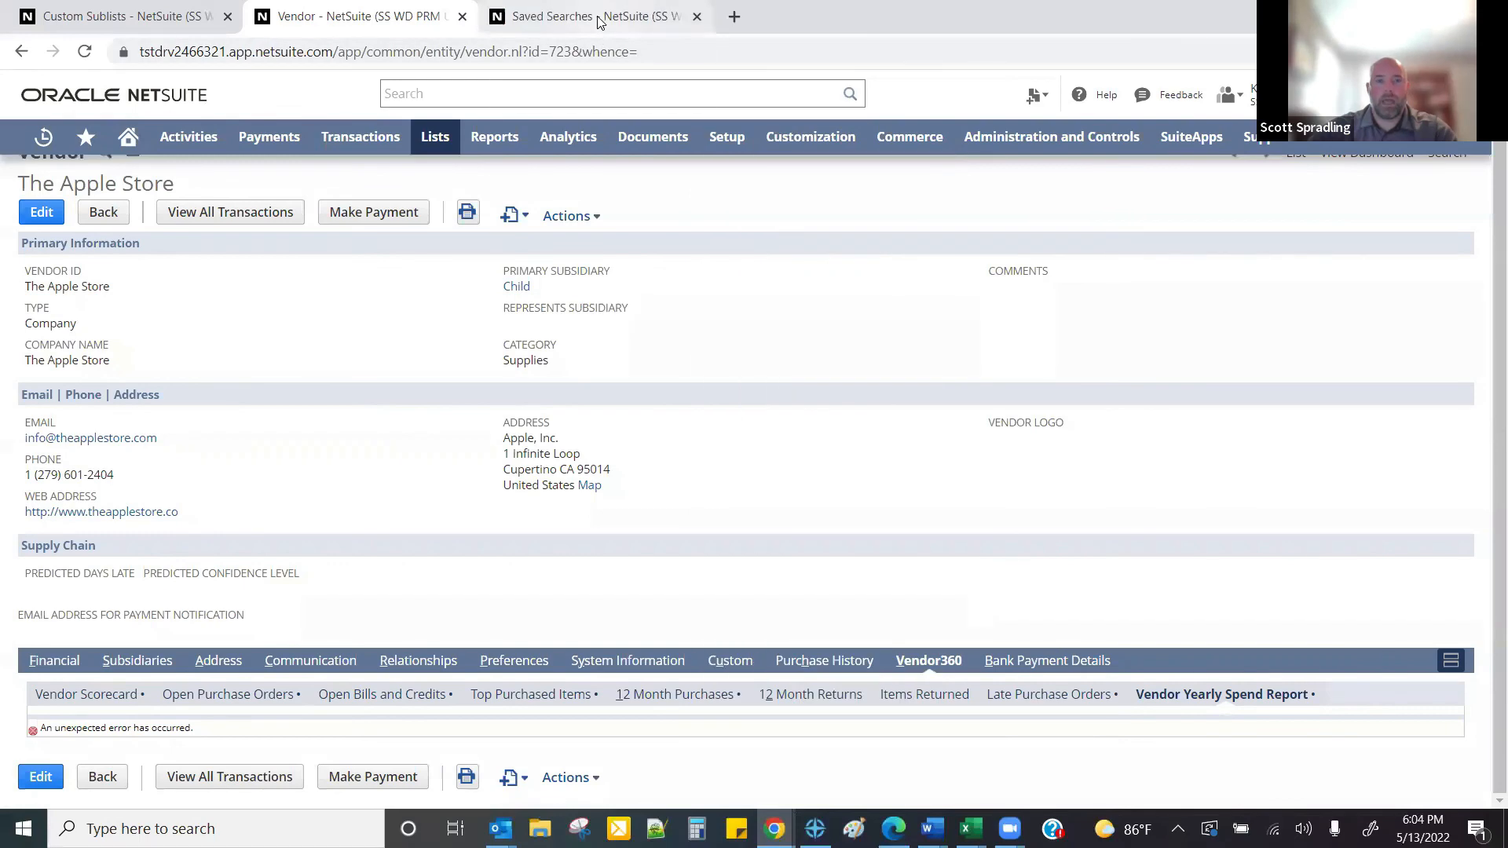
pyautogui.click(598, 17)
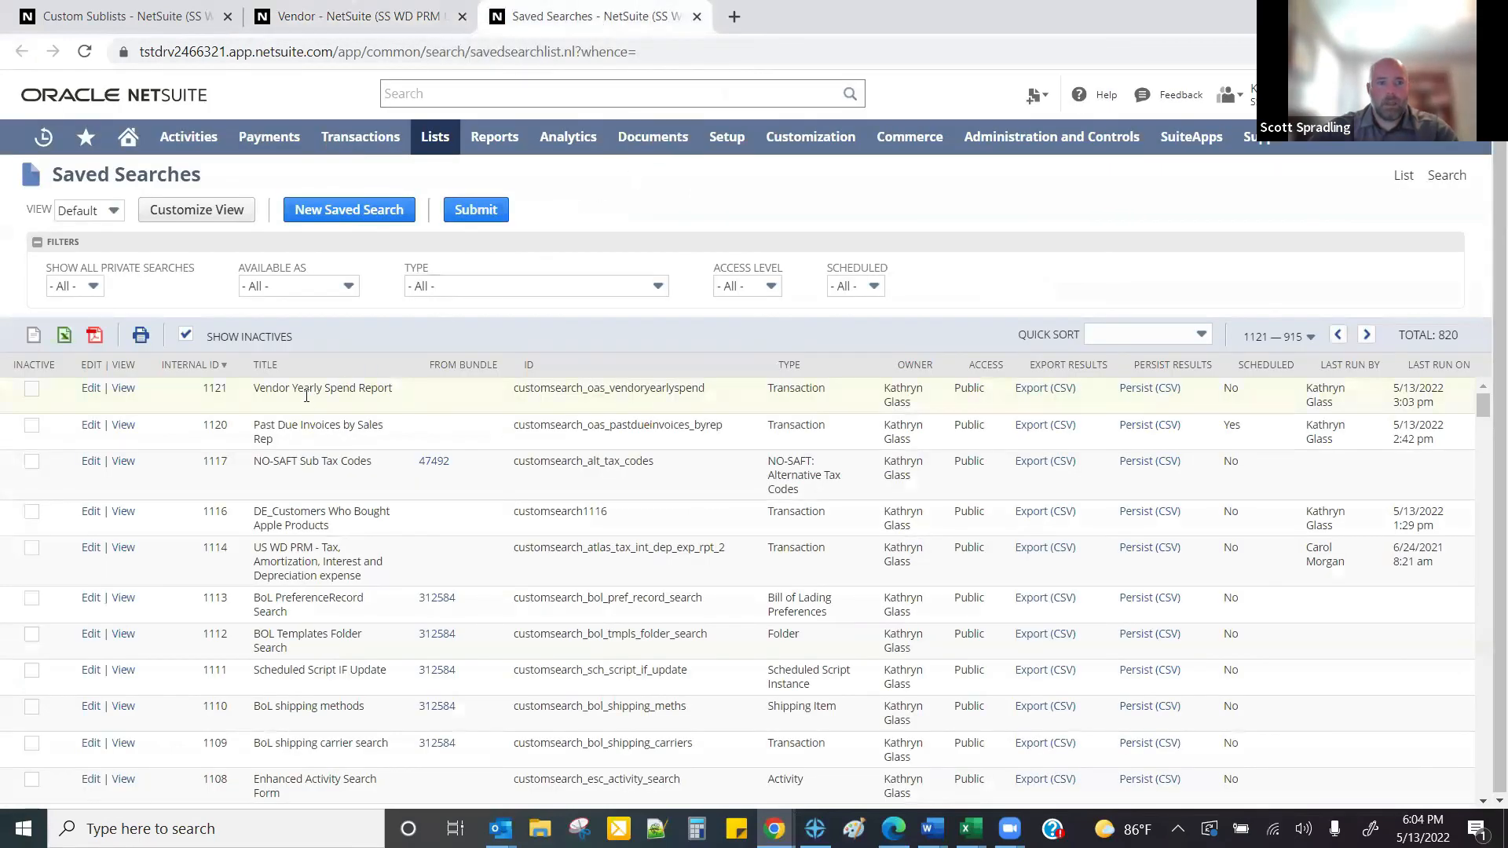
pyautogui.click(91, 390)
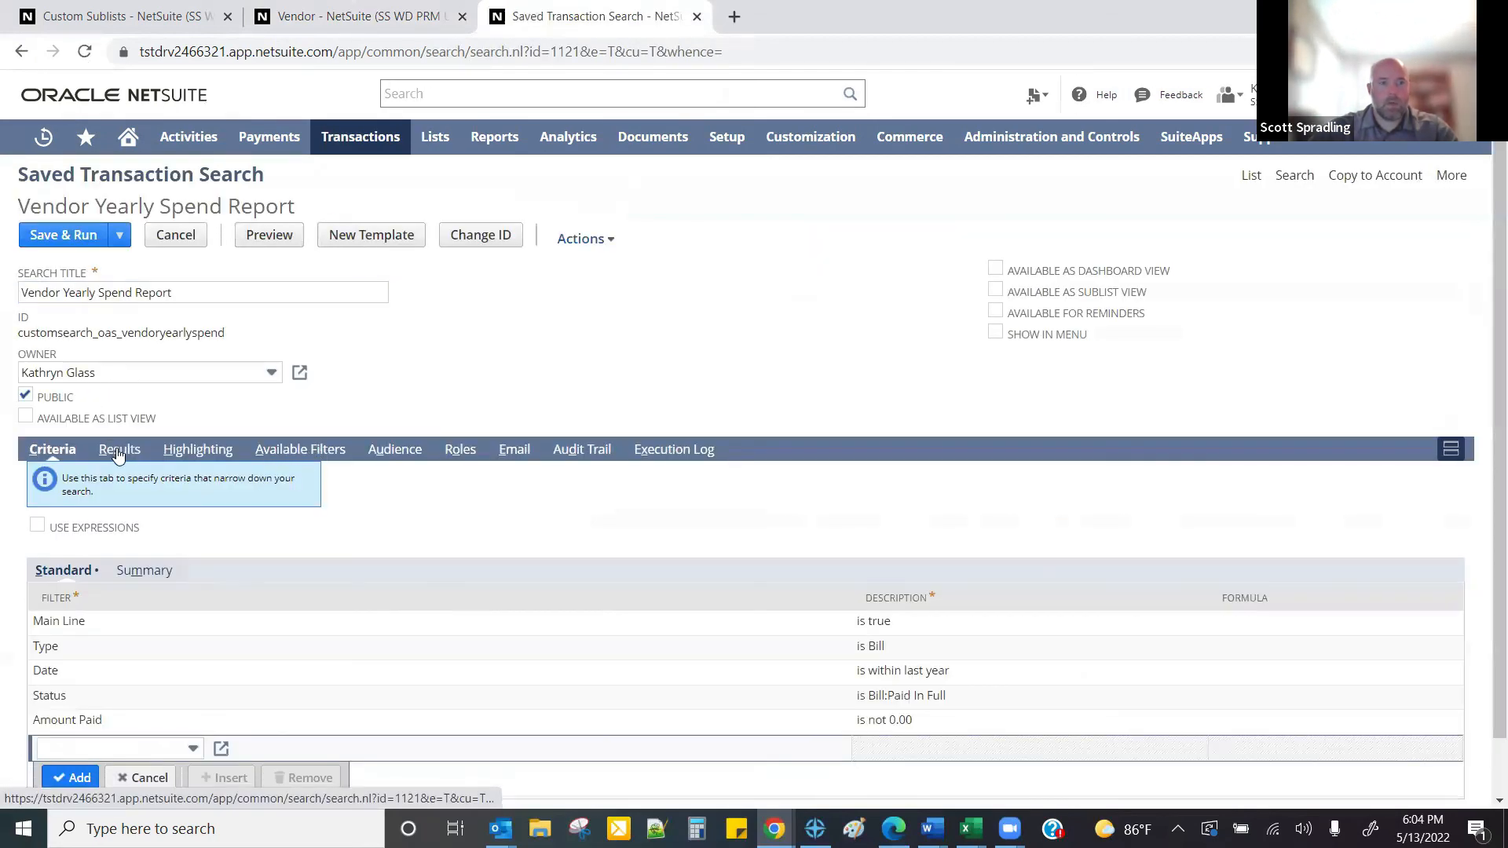
# - Clear the Group summary type from the Name and Vendor : Company Name columns in the search results
pyautogui.click(118, 454)
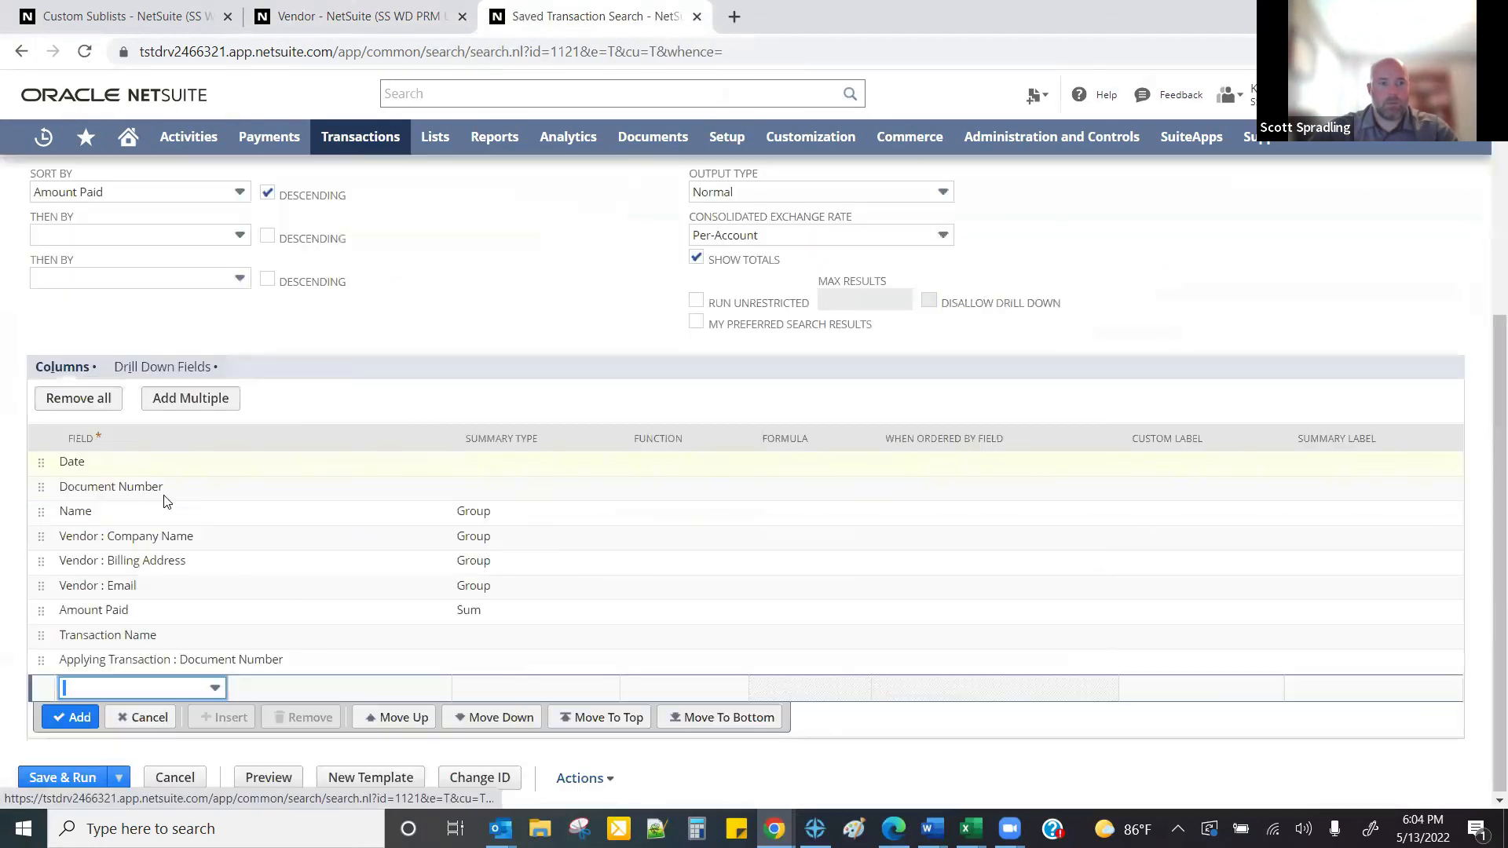
pyautogui.click(485, 517)
pyautogui.click(481, 548)
pyautogui.click(468, 579)
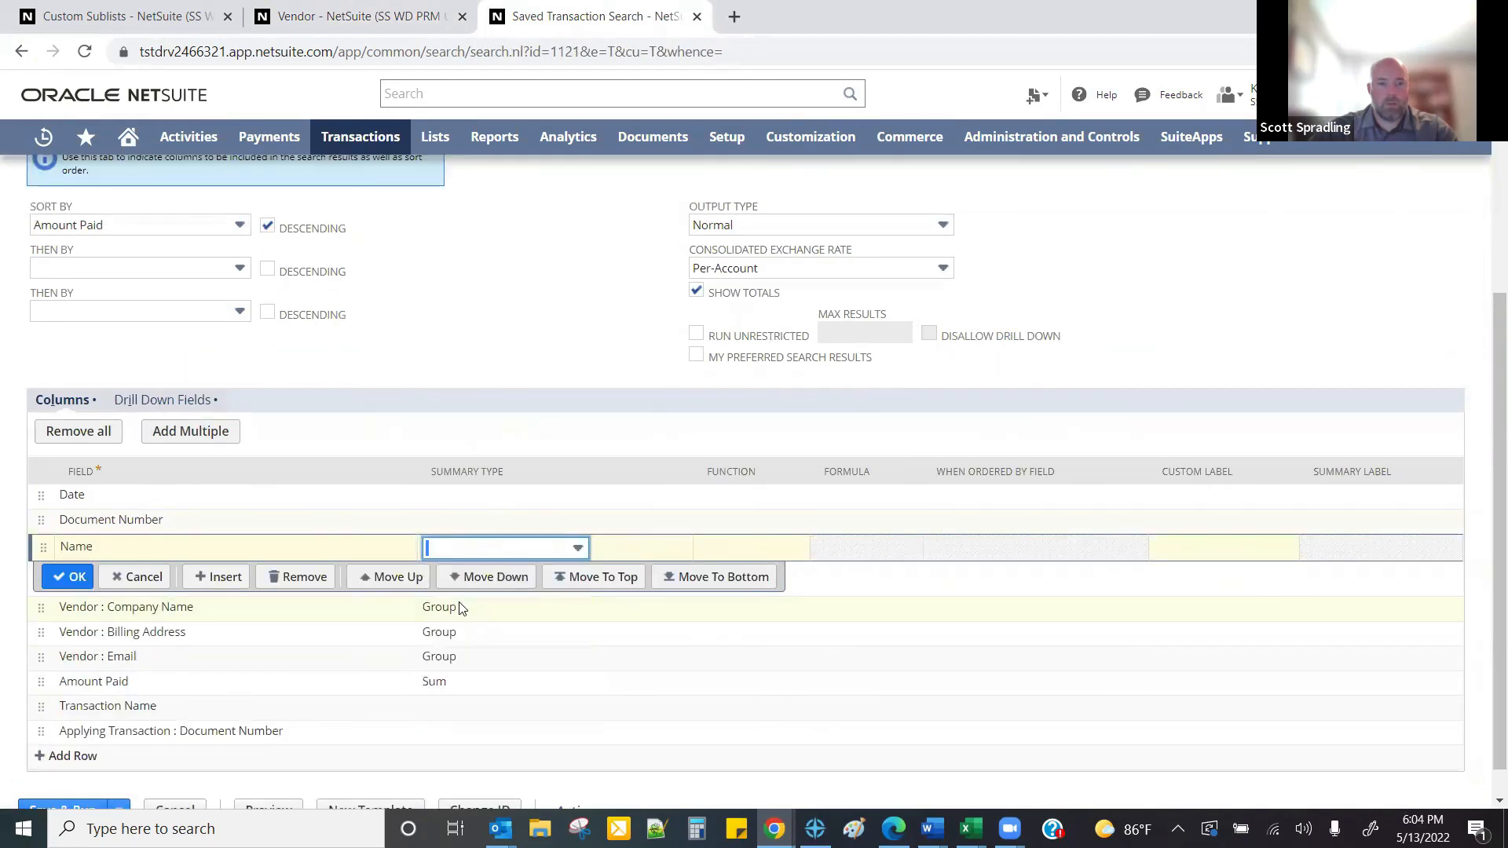
pyautogui.click(470, 572)
pyautogui.click(470, 572)
pyautogui.click(454, 619)
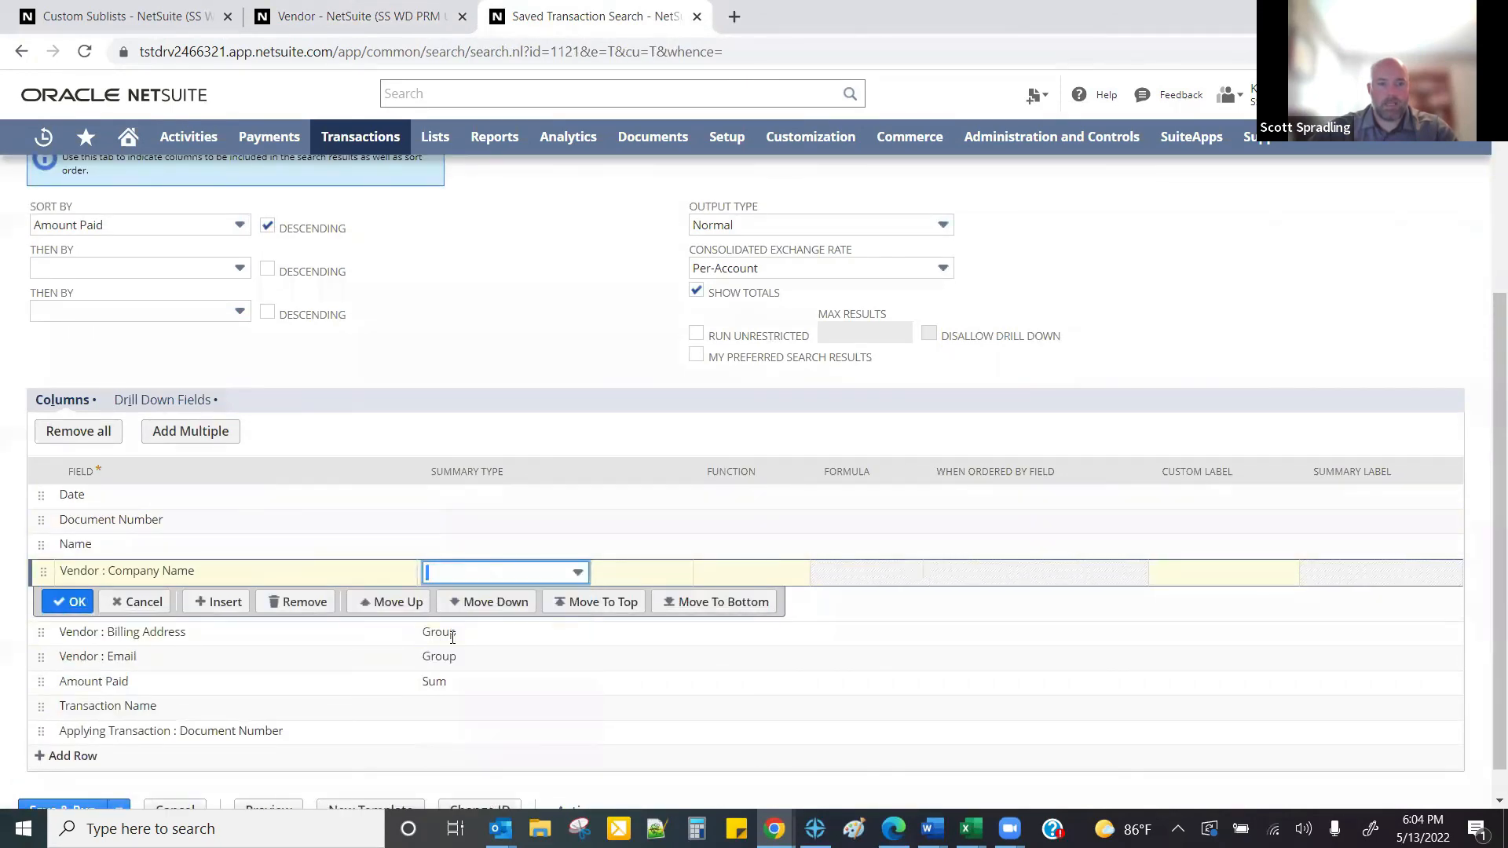
# - Remove the summary types from the Vendor : Billing Address, Vendor : Email and Amount Paid result columns
pyautogui.click(455, 633)
pyautogui.click(472, 595)
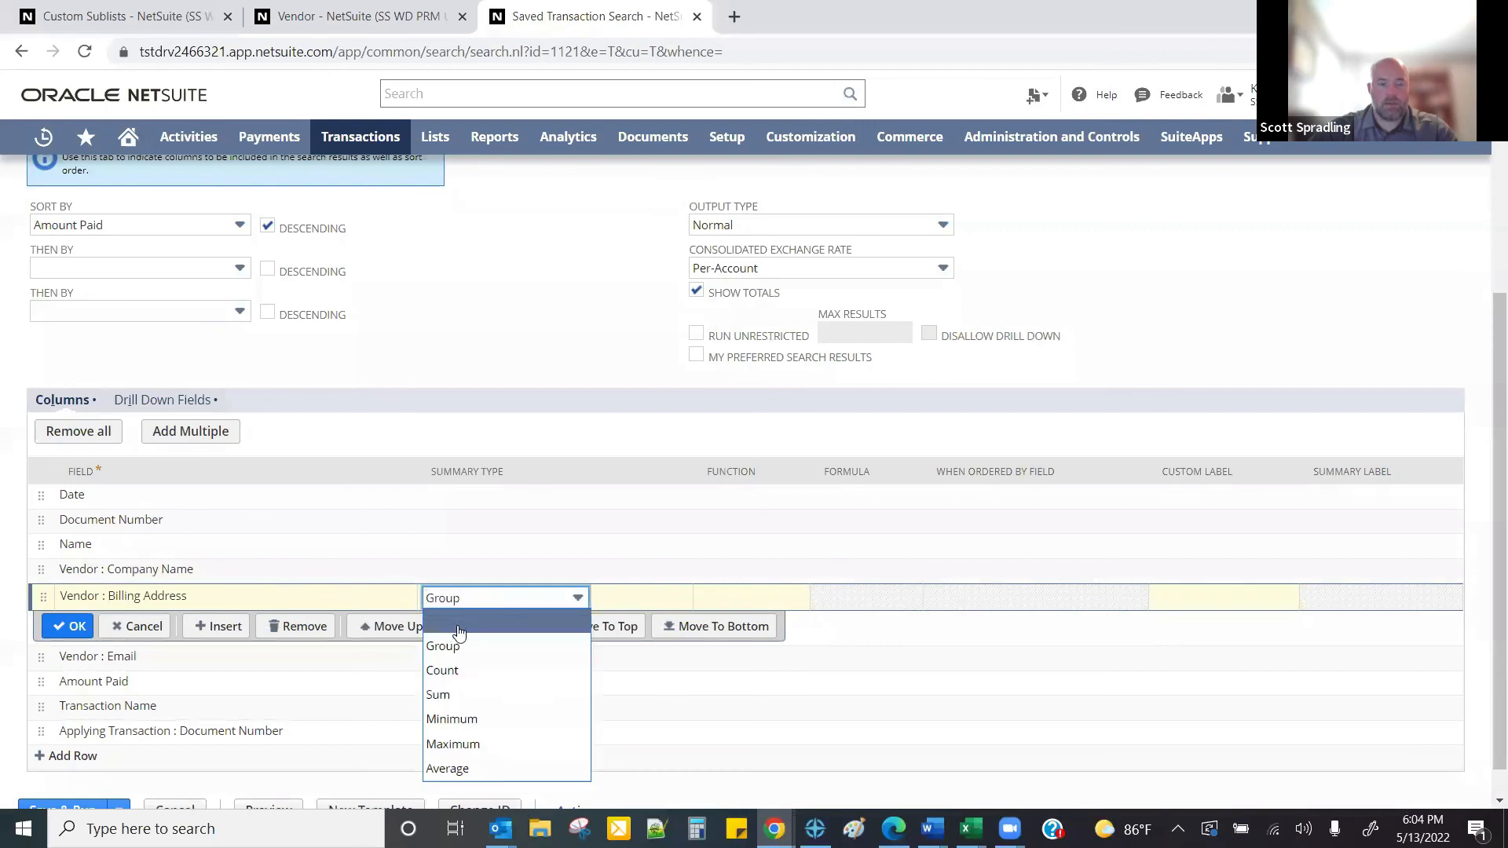
pyautogui.click(458, 644)
pyautogui.click(468, 656)
pyautogui.click(470, 621)
pyautogui.click(455, 669)
pyautogui.click(452, 680)
pyautogui.click(463, 647)
pyautogui.click(444, 491)
pyautogui.click(71, 675)
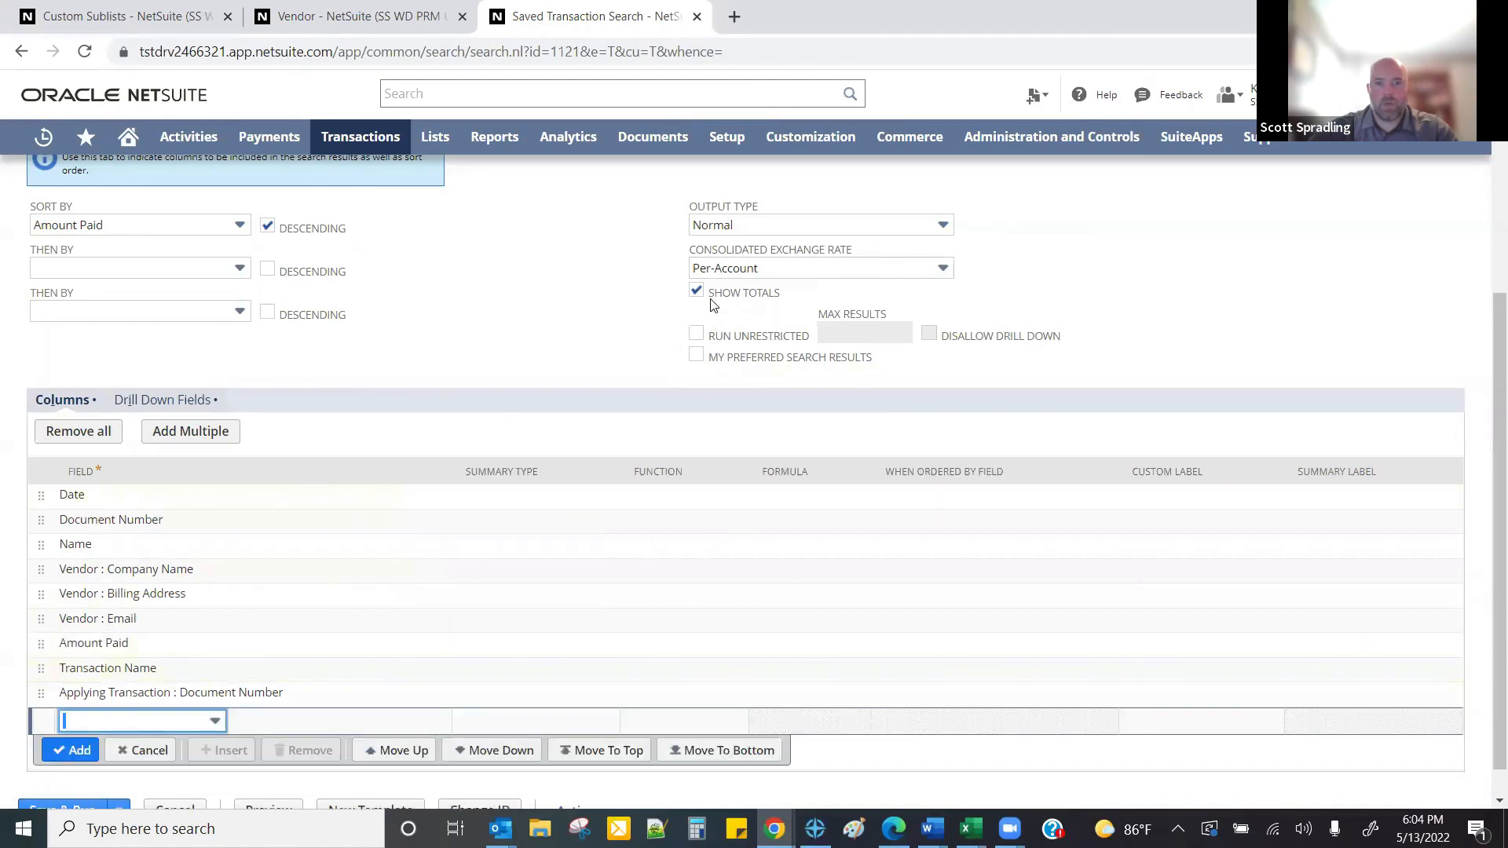
# - Save and run the edited Vendor Yearly Spend Report search
pyautogui.click(495, 327)
pyautogui.scroll(2, 472, 348)
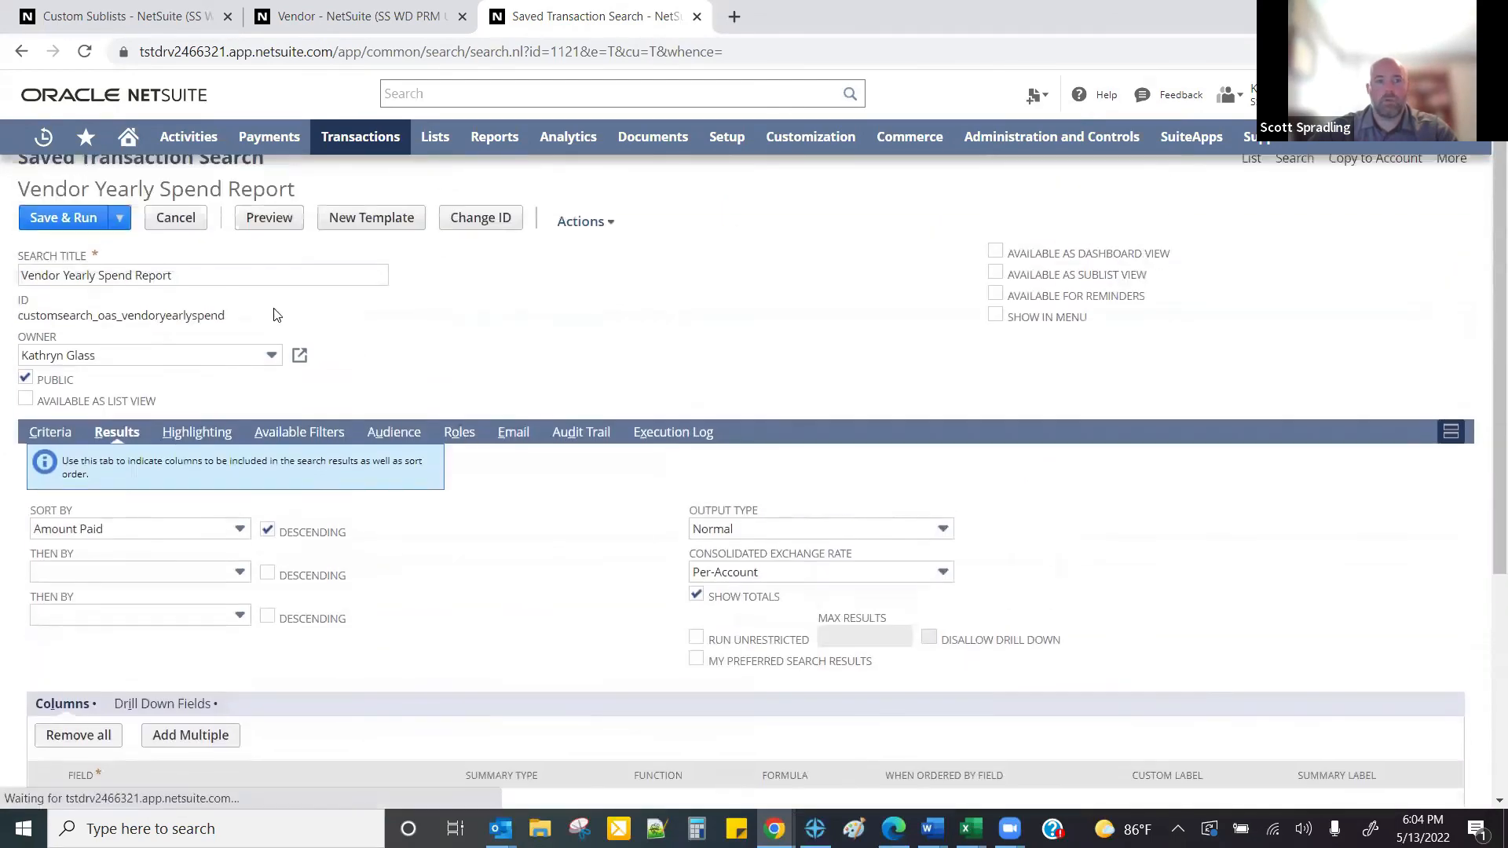
pyautogui.click(49, 240)
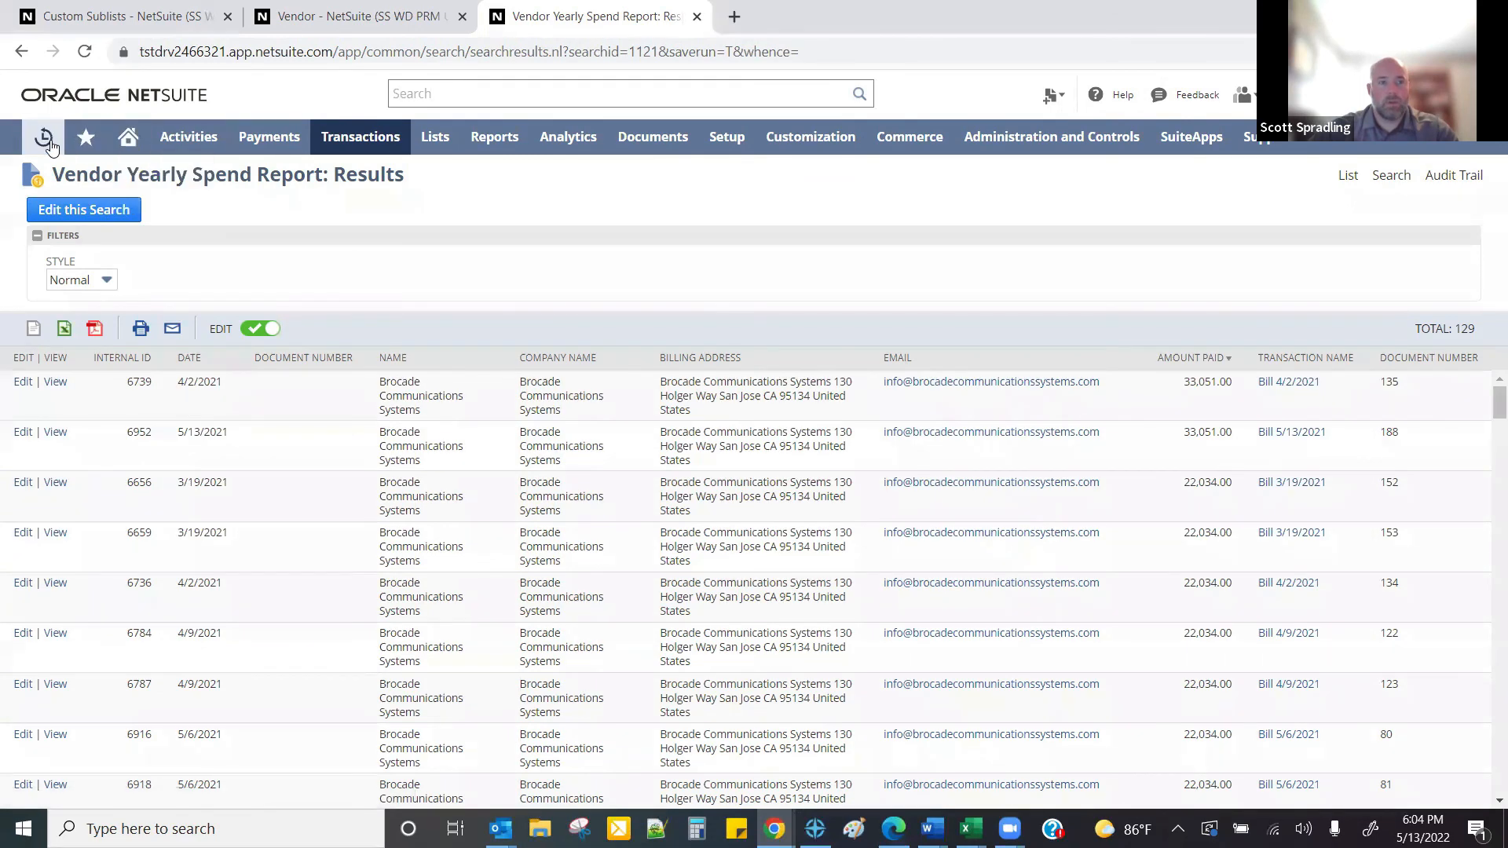
# - Reopen The Apple Store vendor record and review the bill rows and total in the Vendor Yearly Spend Report sublist under Vendor360
pyautogui.moveTo(42, 155)
pyautogui.click(92, 212)
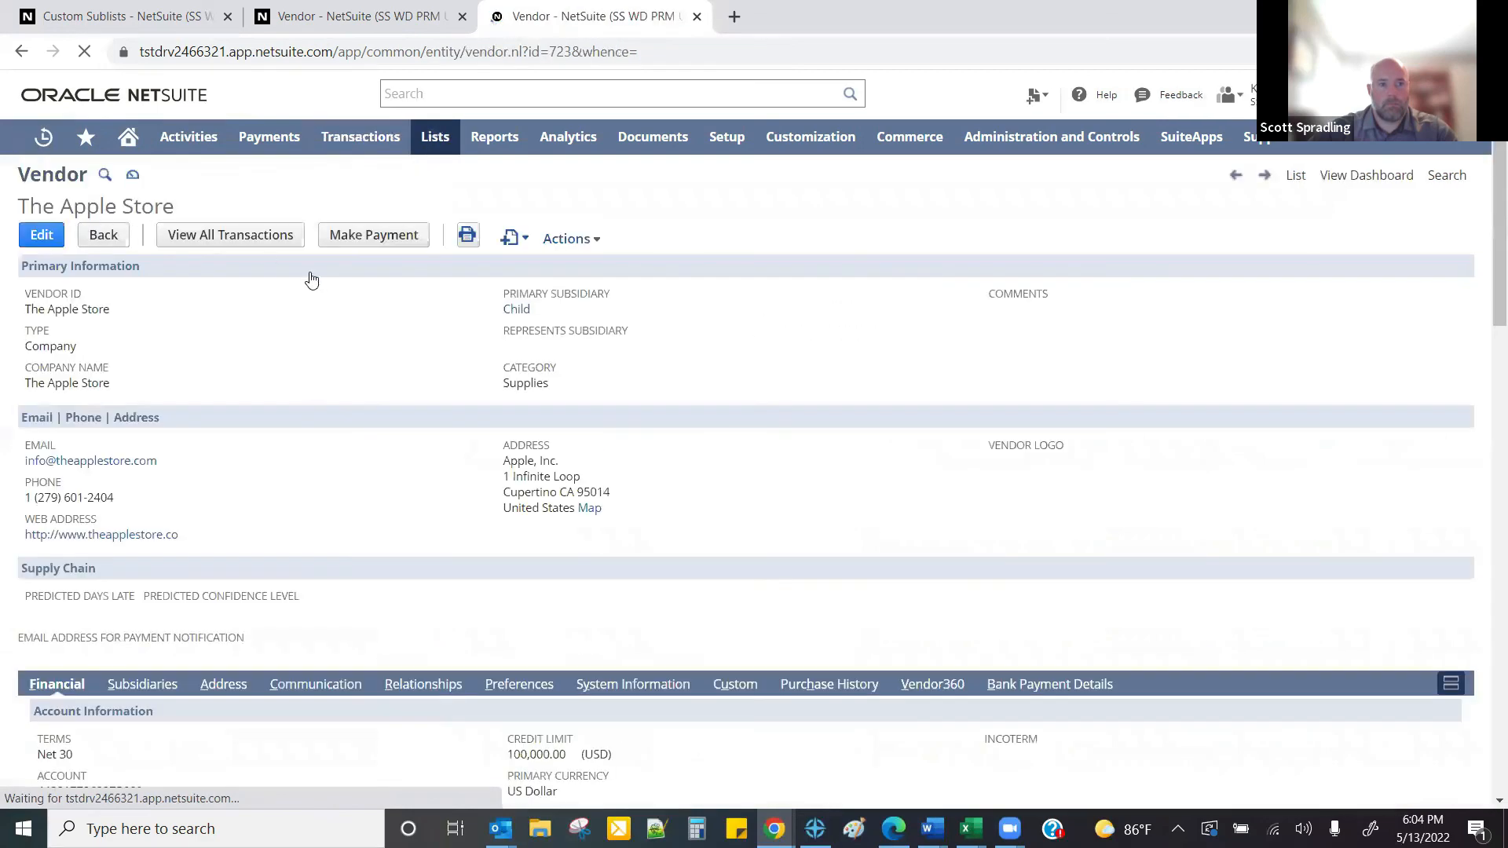
pyautogui.scroll(-2, 628, 456)
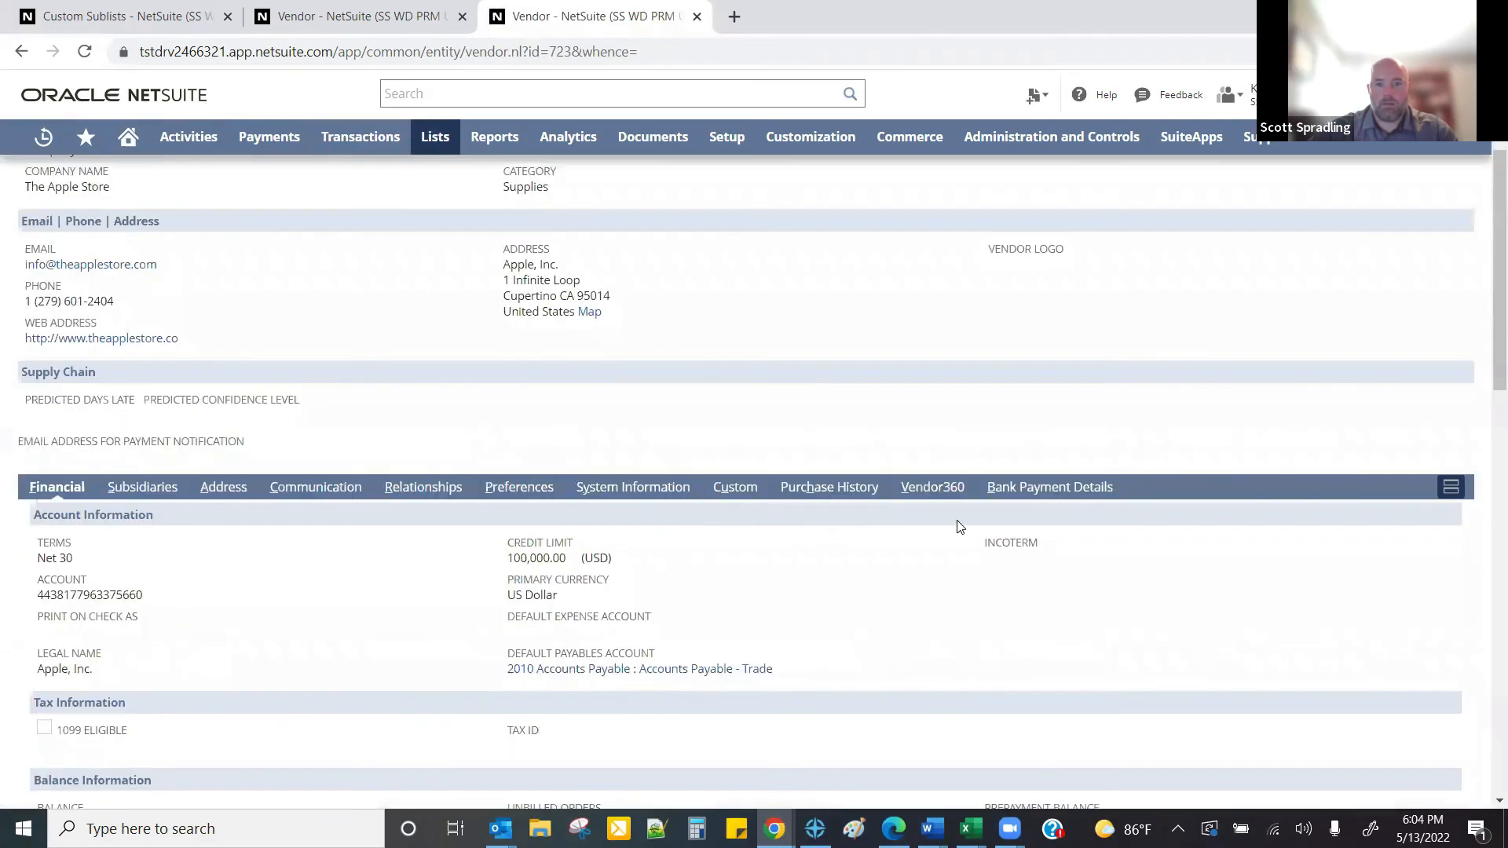
pyautogui.click(932, 488)
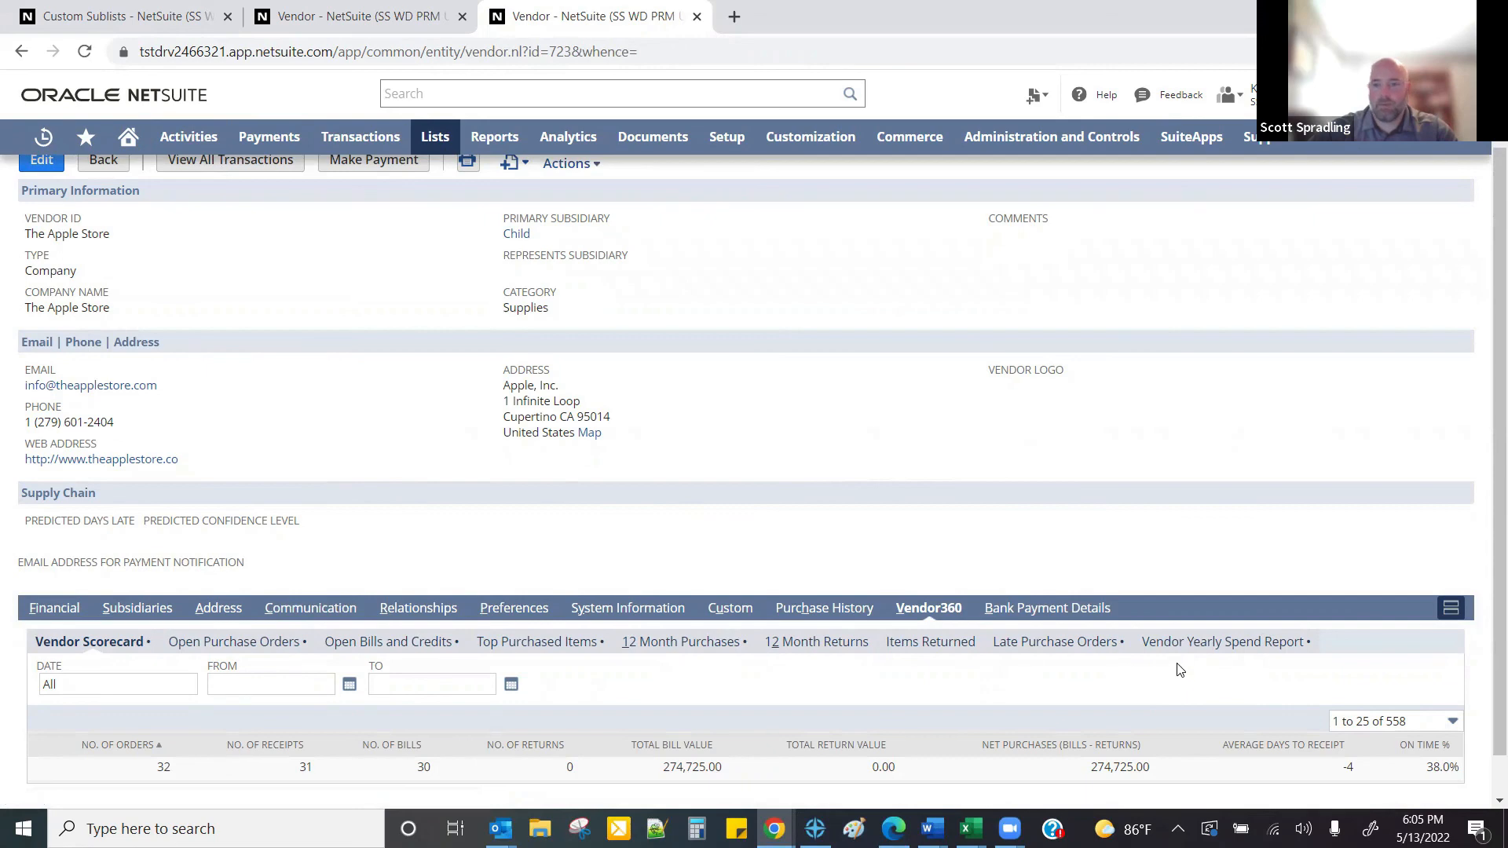
pyautogui.click(1199, 642)
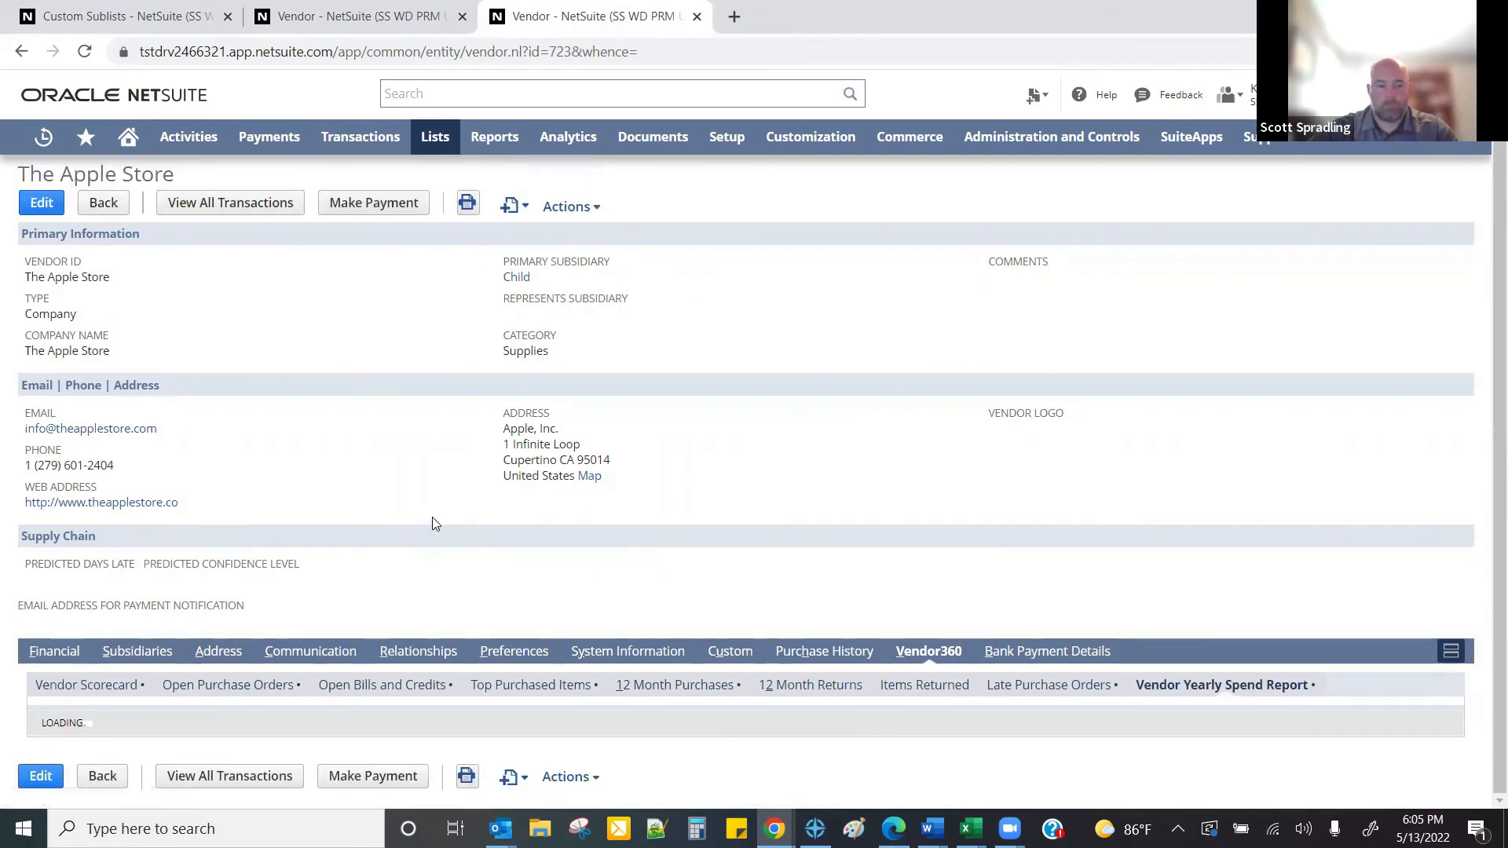
pyautogui.scroll(-3, 434, 521)
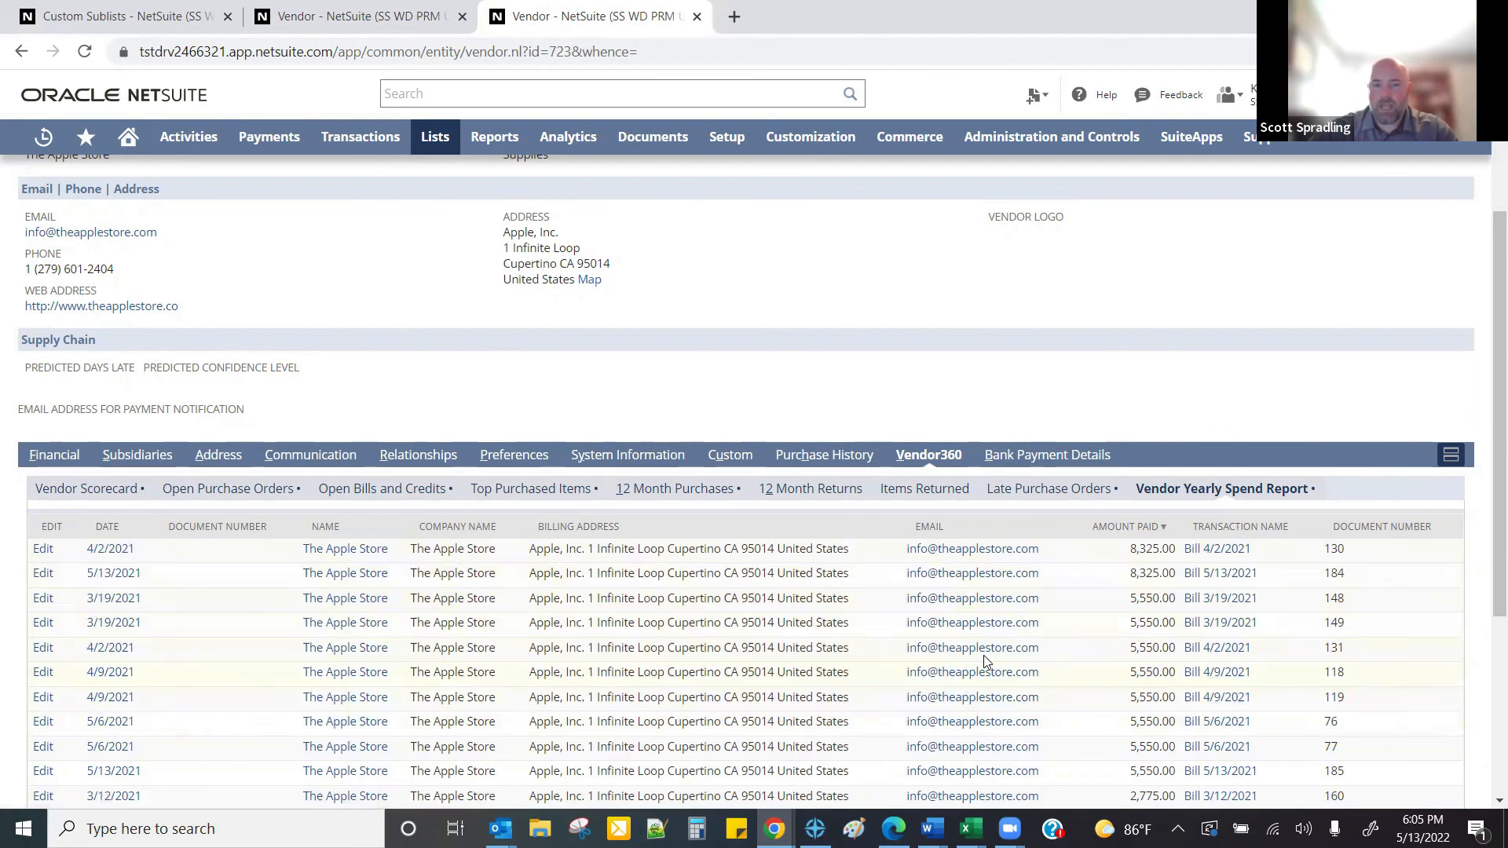
pyautogui.scroll(-4, 1123, 632)
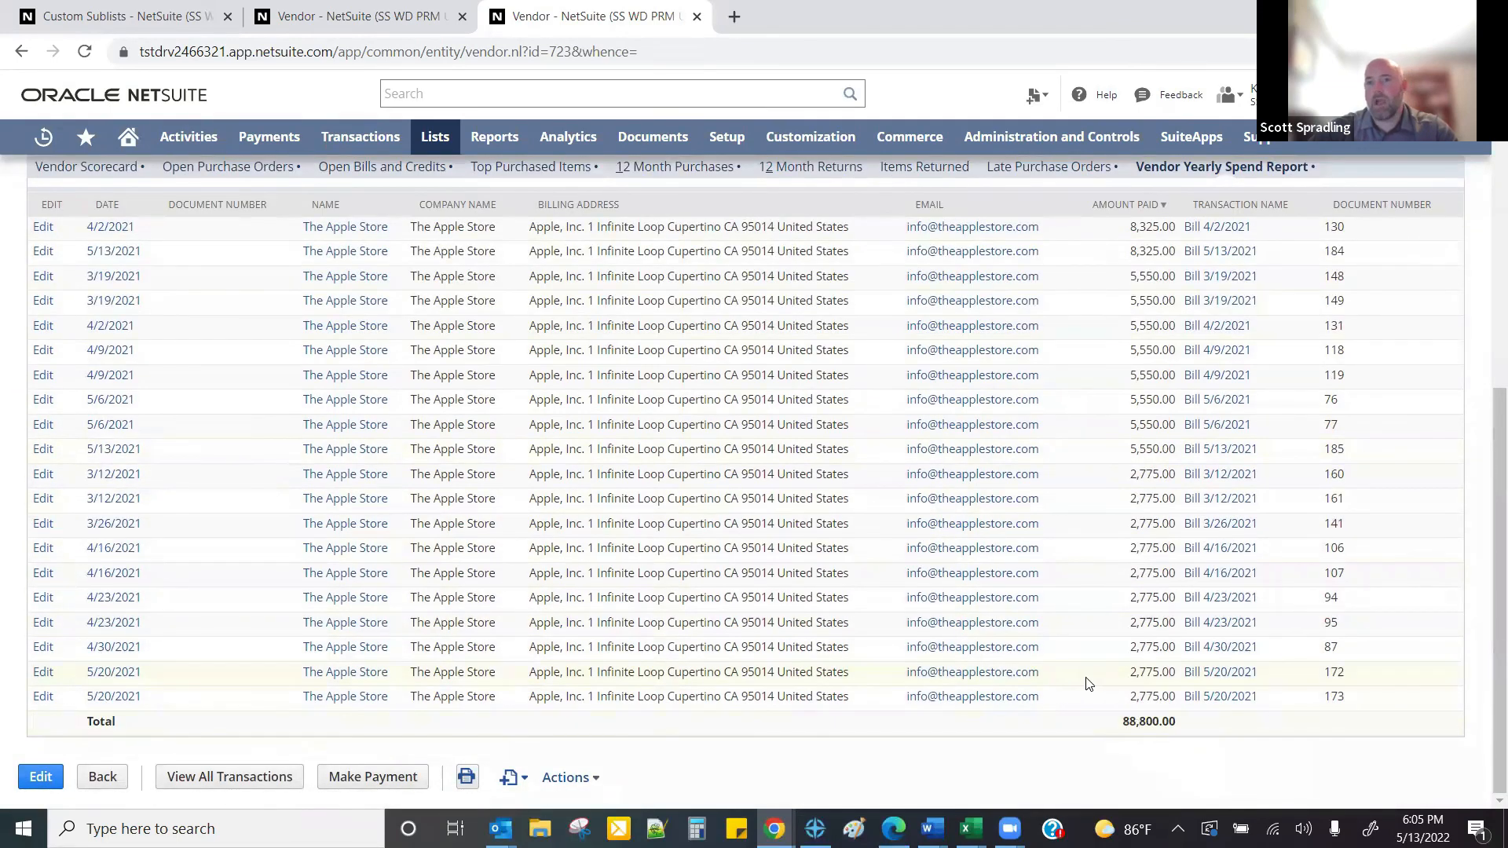
pyautogui.scroll(7, 1080, 681)
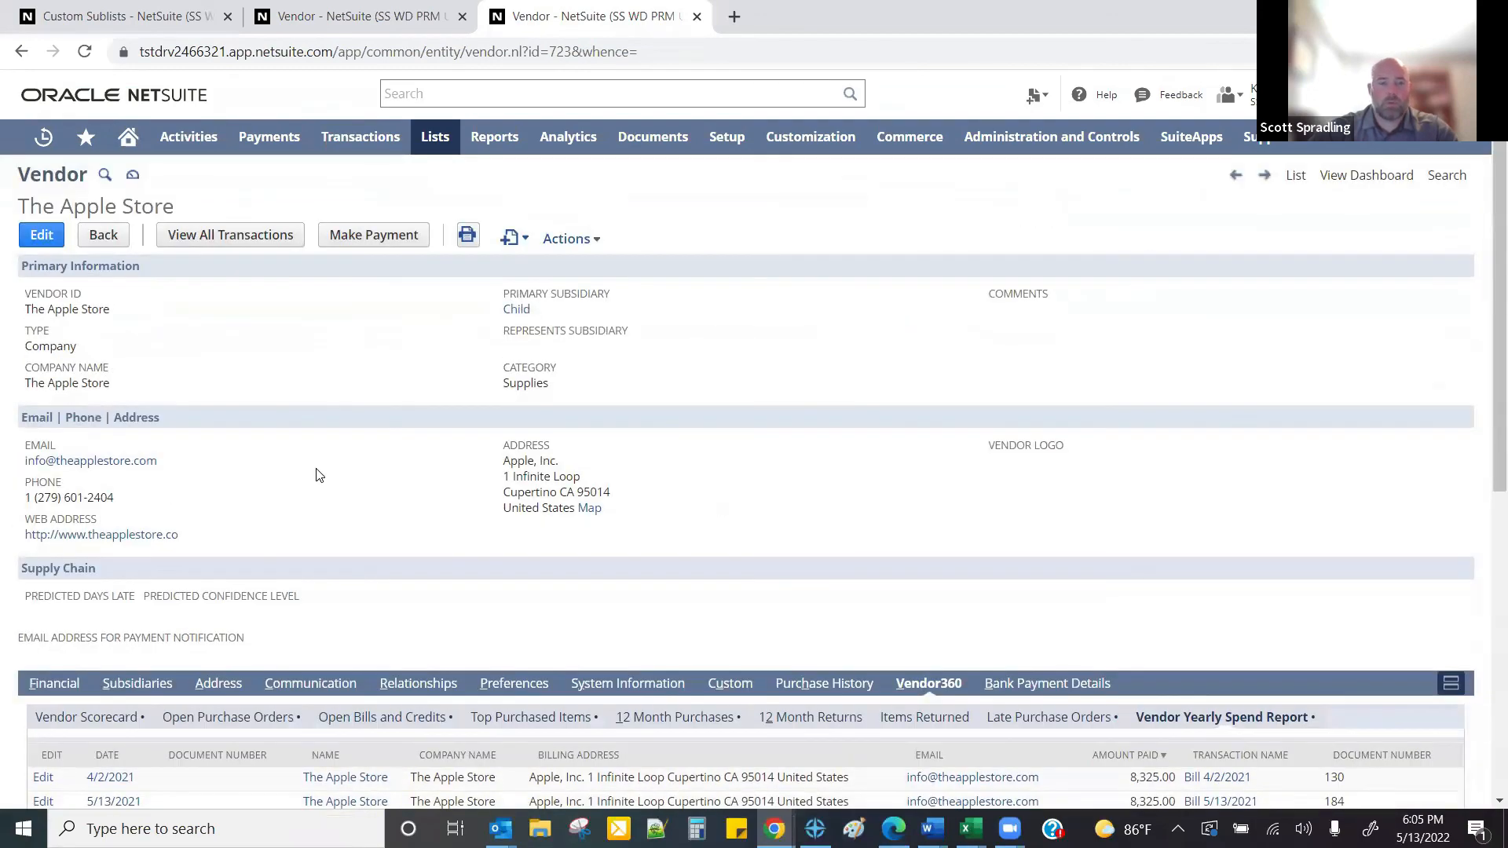
pyautogui.scroll(-4, 864, 550)
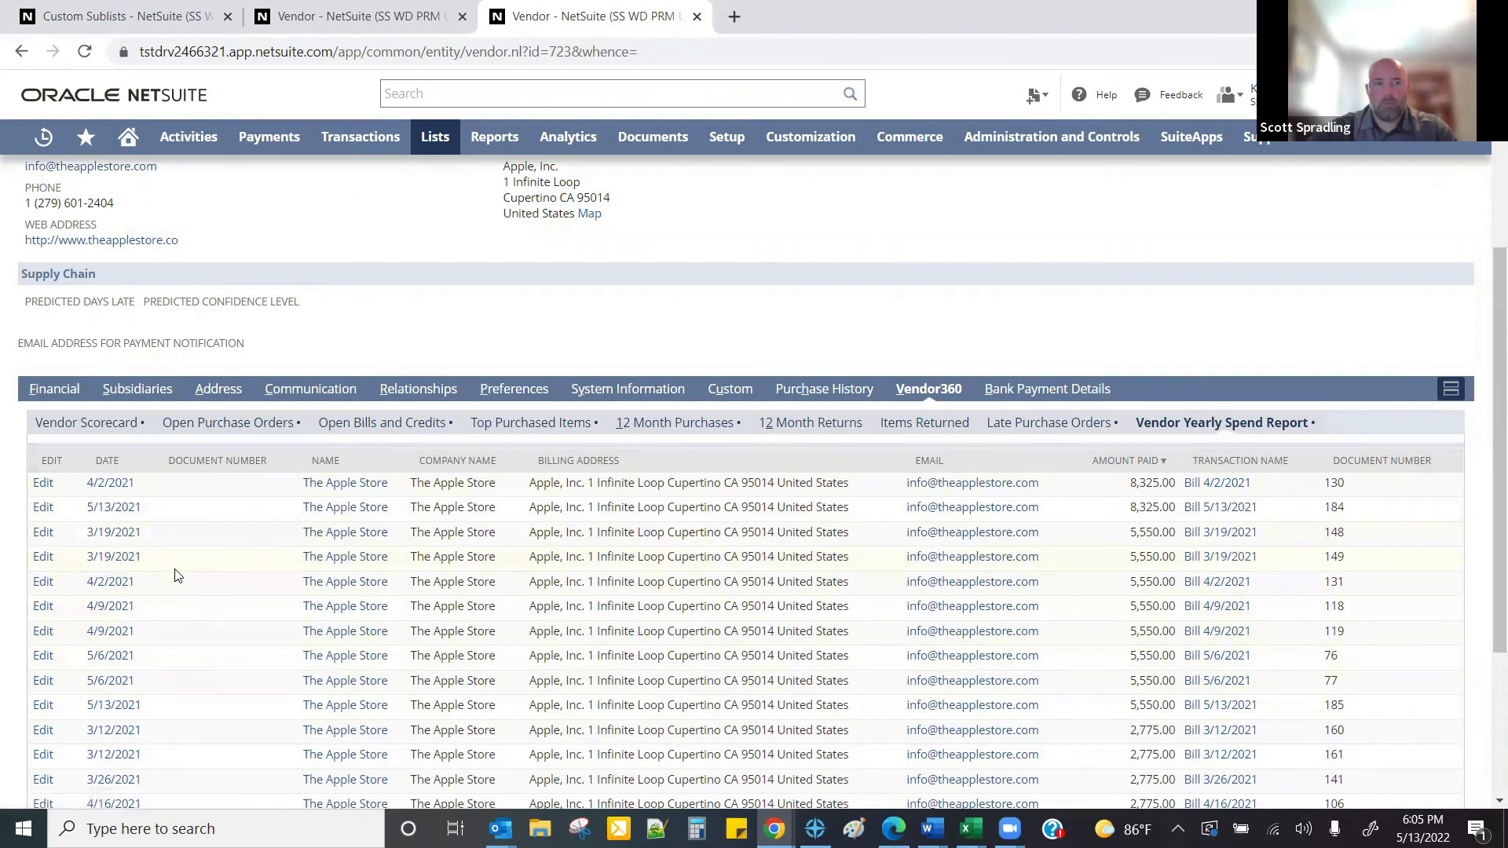
pyautogui.scroll(3, 175, 575)
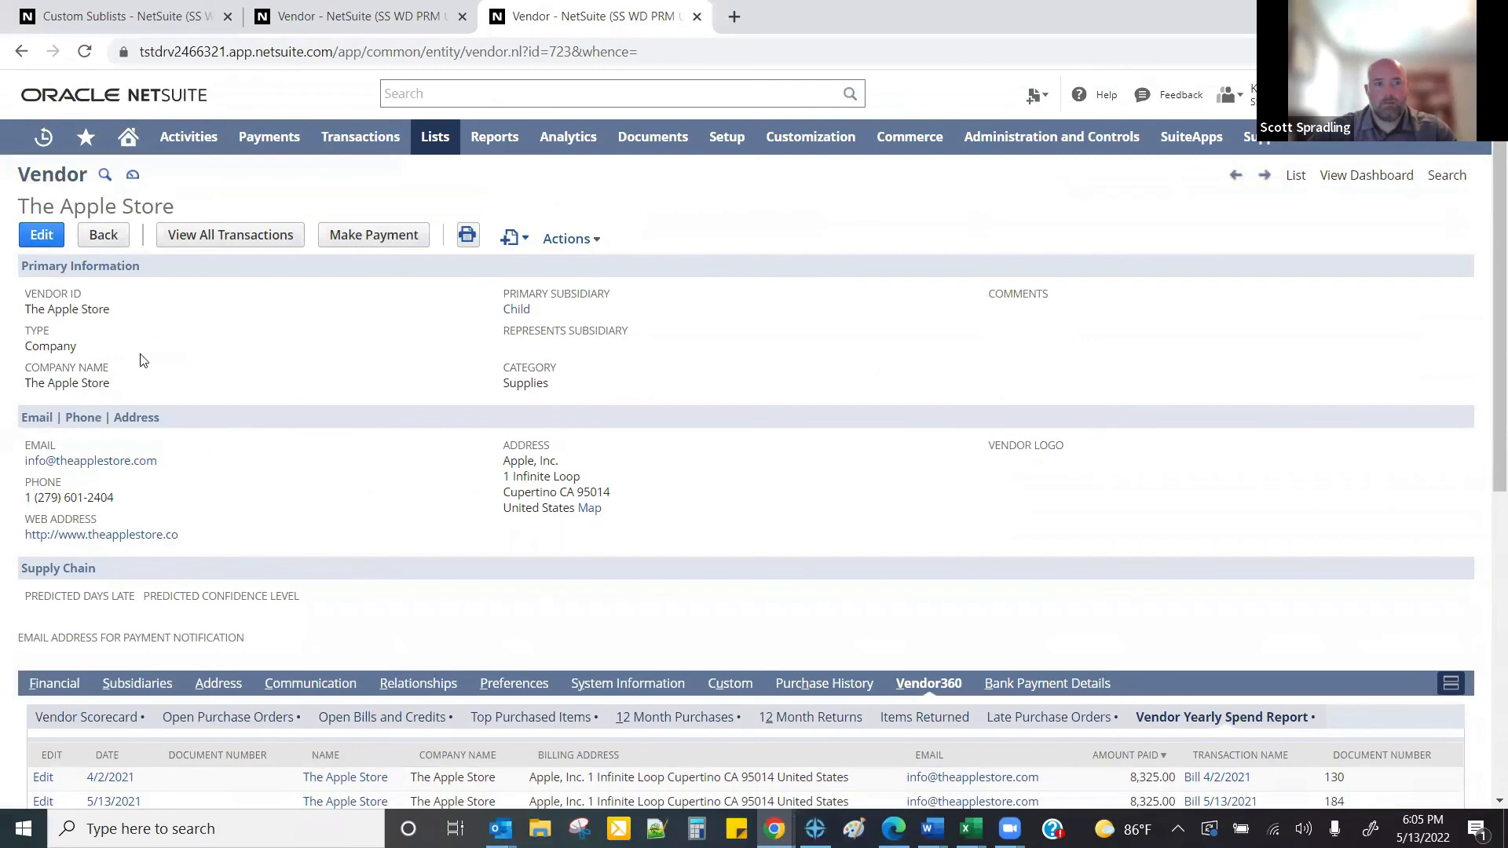
pyautogui.scroll(-2, 143, 360)
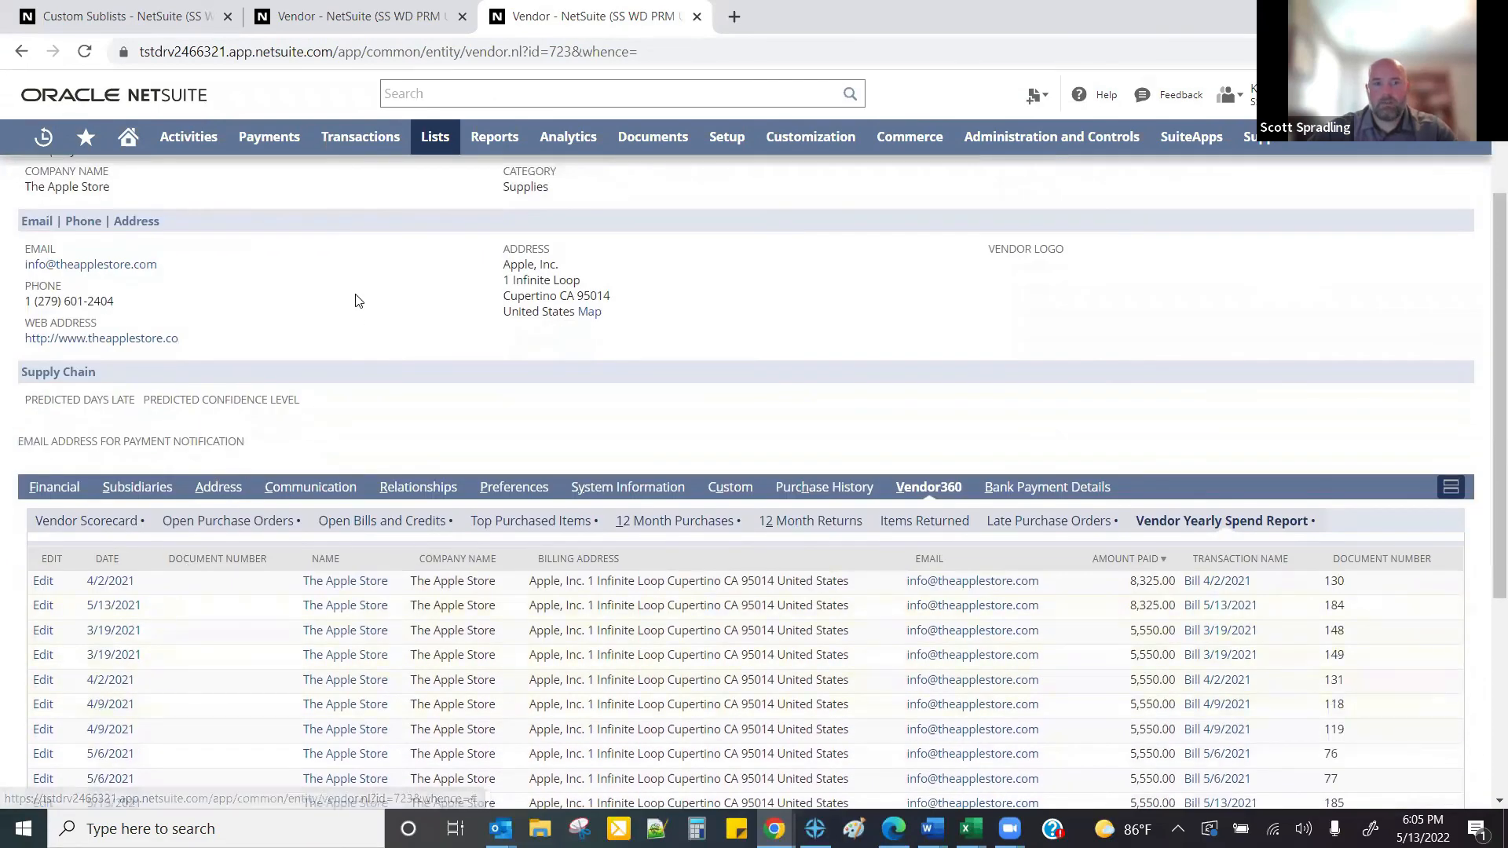